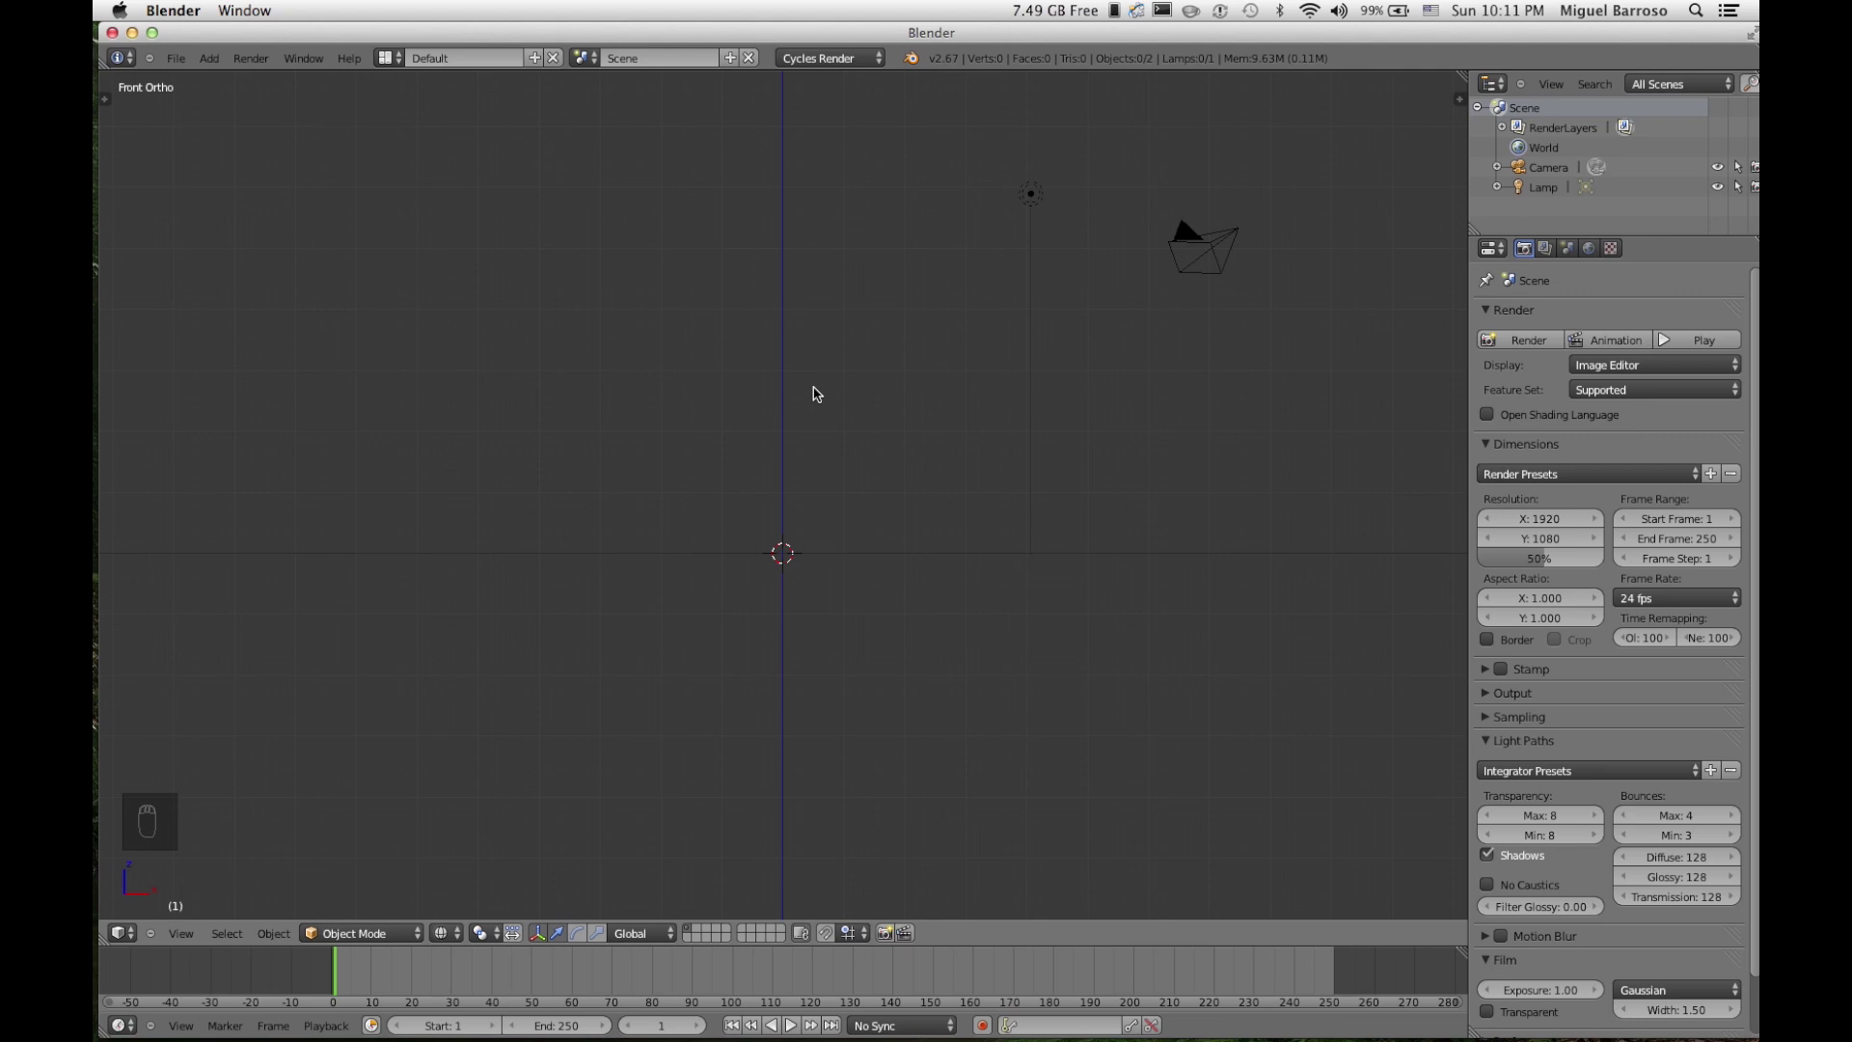
# Step: Add a UV sphere mesh at the scene's origin
pyautogui.hotkey('shift', 'a')
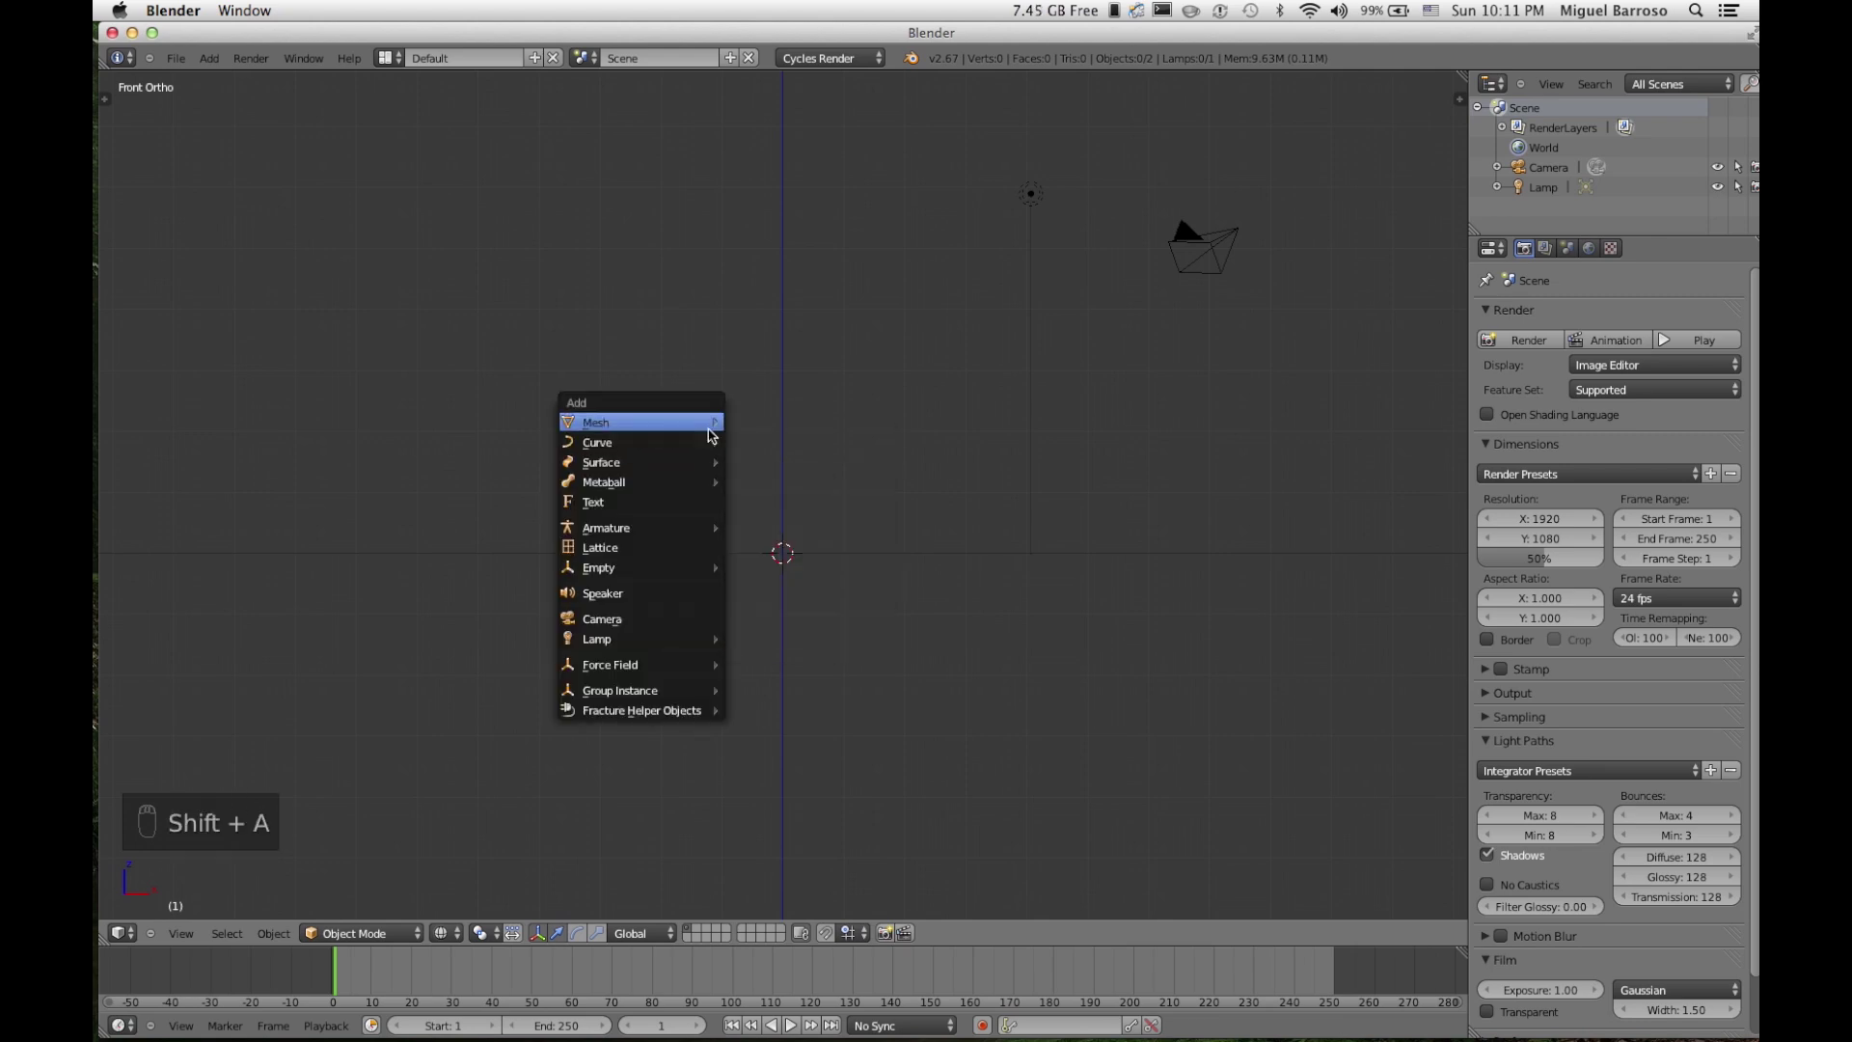
pyautogui.moveTo(714, 425)
pyautogui.click(769, 482)
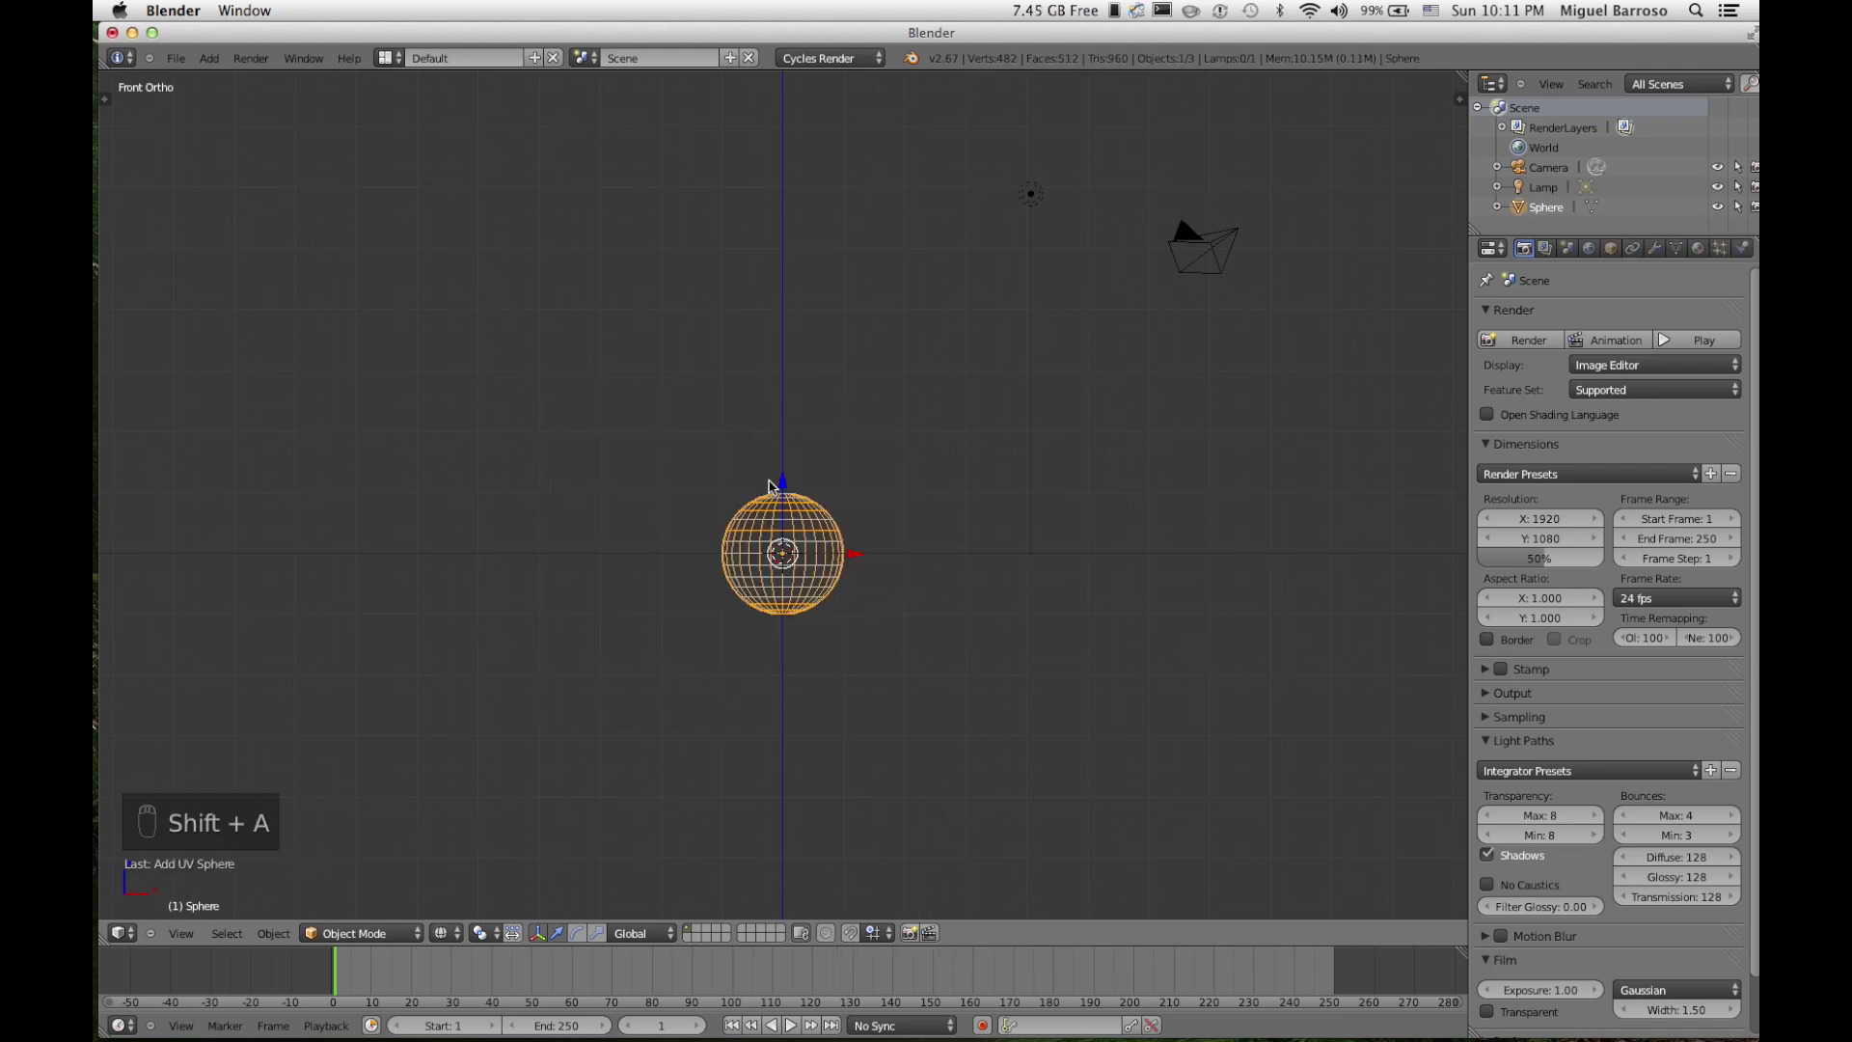
pyautogui.scroll(1, 909, 608)
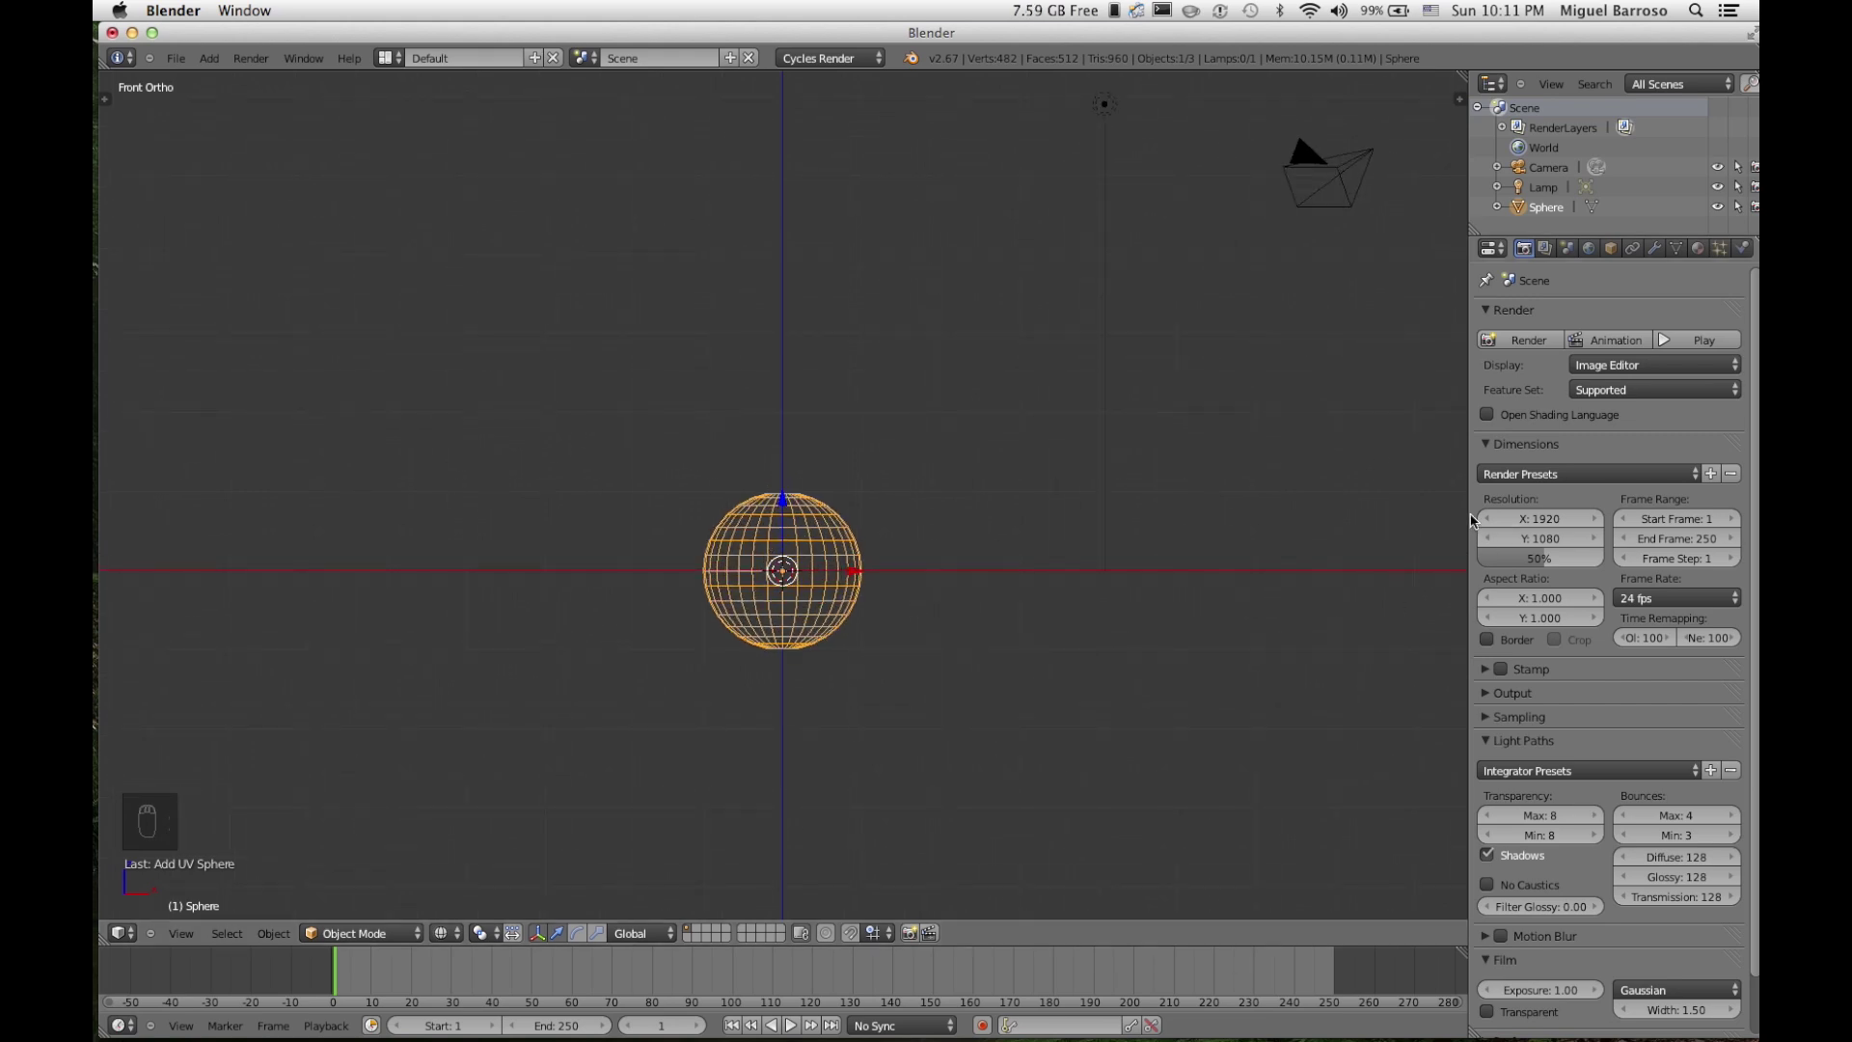
# Step: Resize the editor areas so that the properties editor becomes wider and its settings are fully readable
pyautogui.moveTo(1473, 521); pyautogui.dragTo(1574, 520)
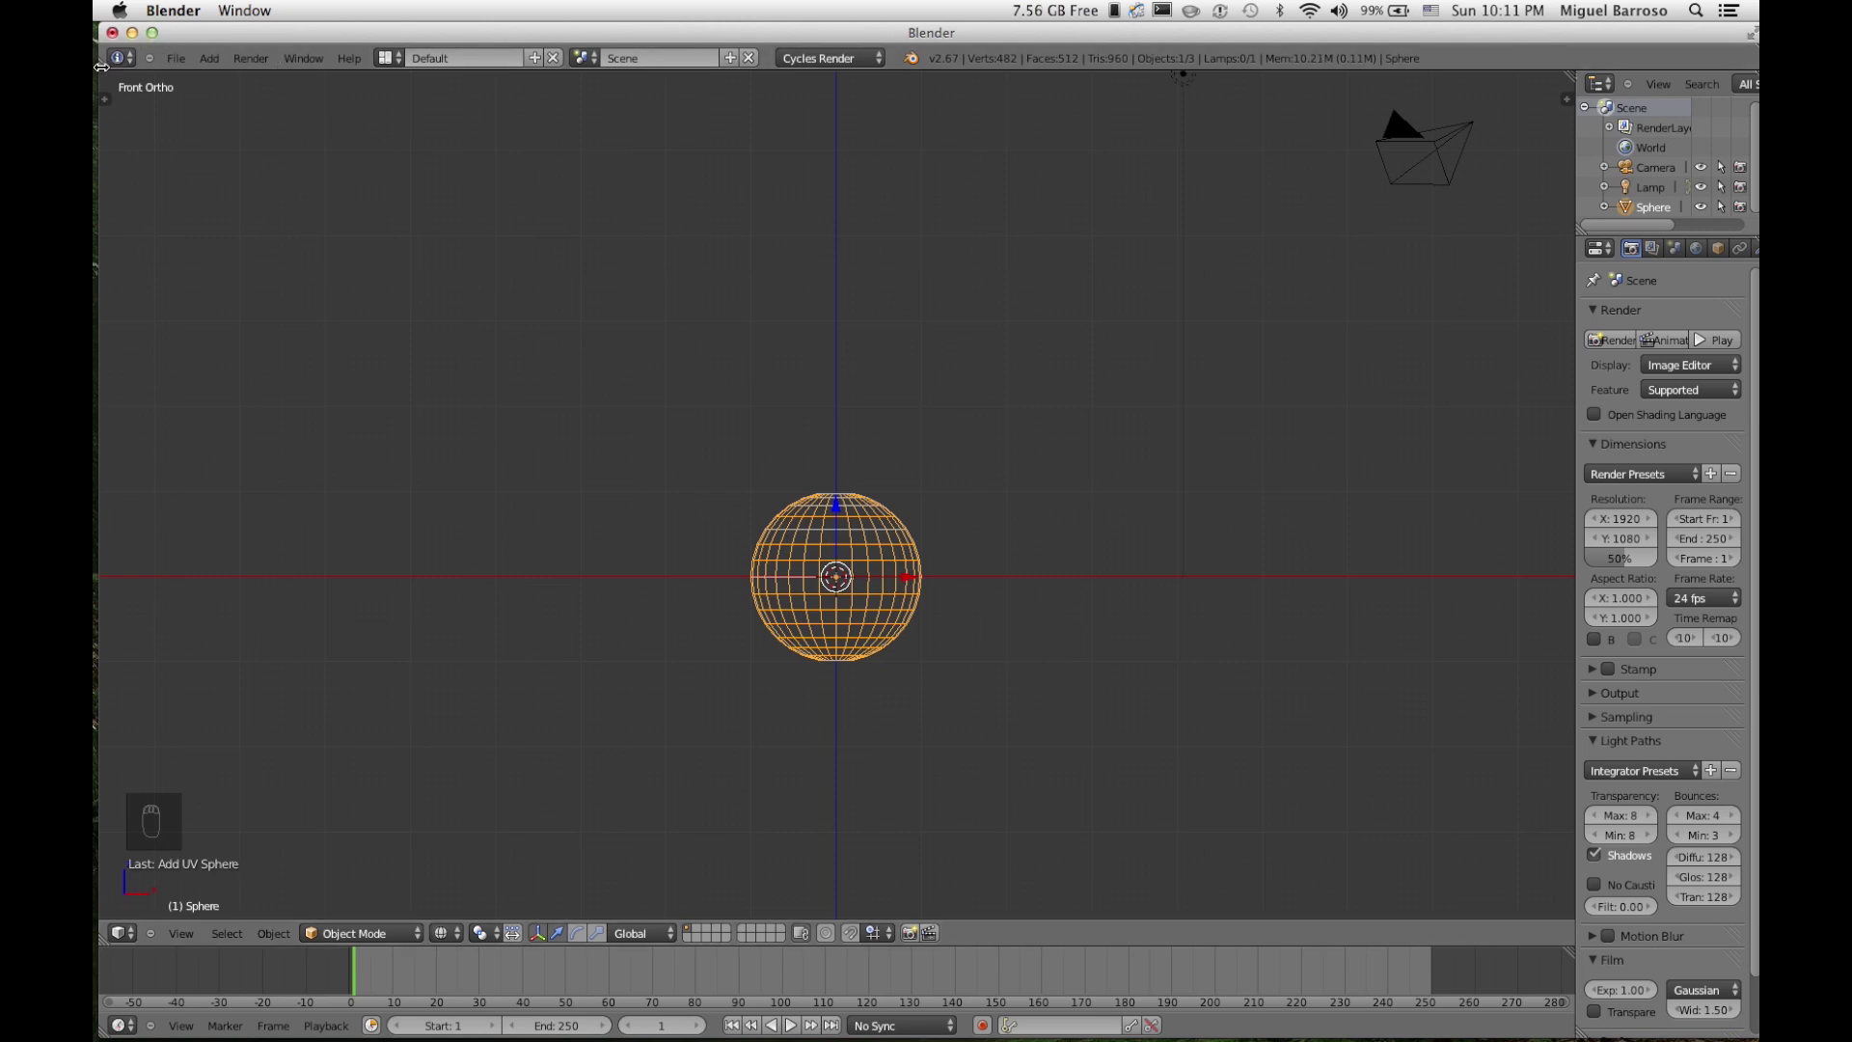
pyautogui.moveTo(100, 66); pyautogui.dragTo(96, 65)
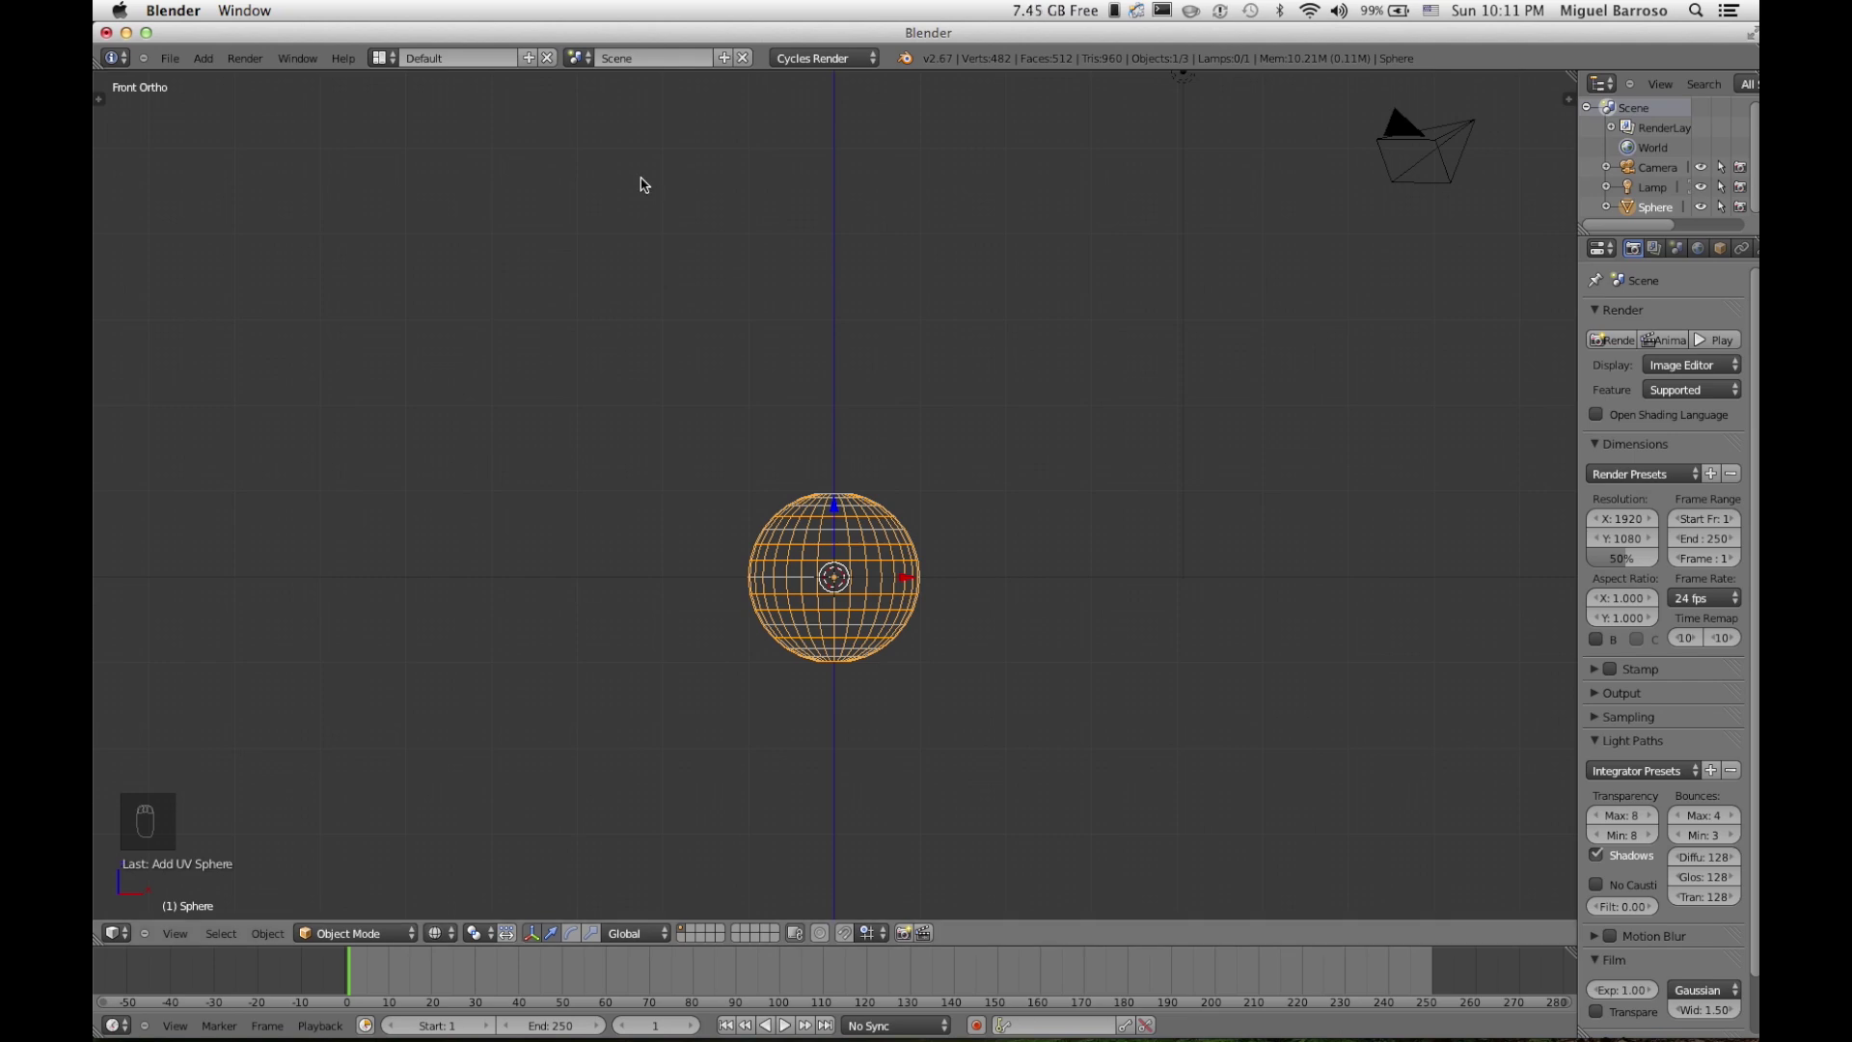
pyautogui.scroll(-3, 790, 363)
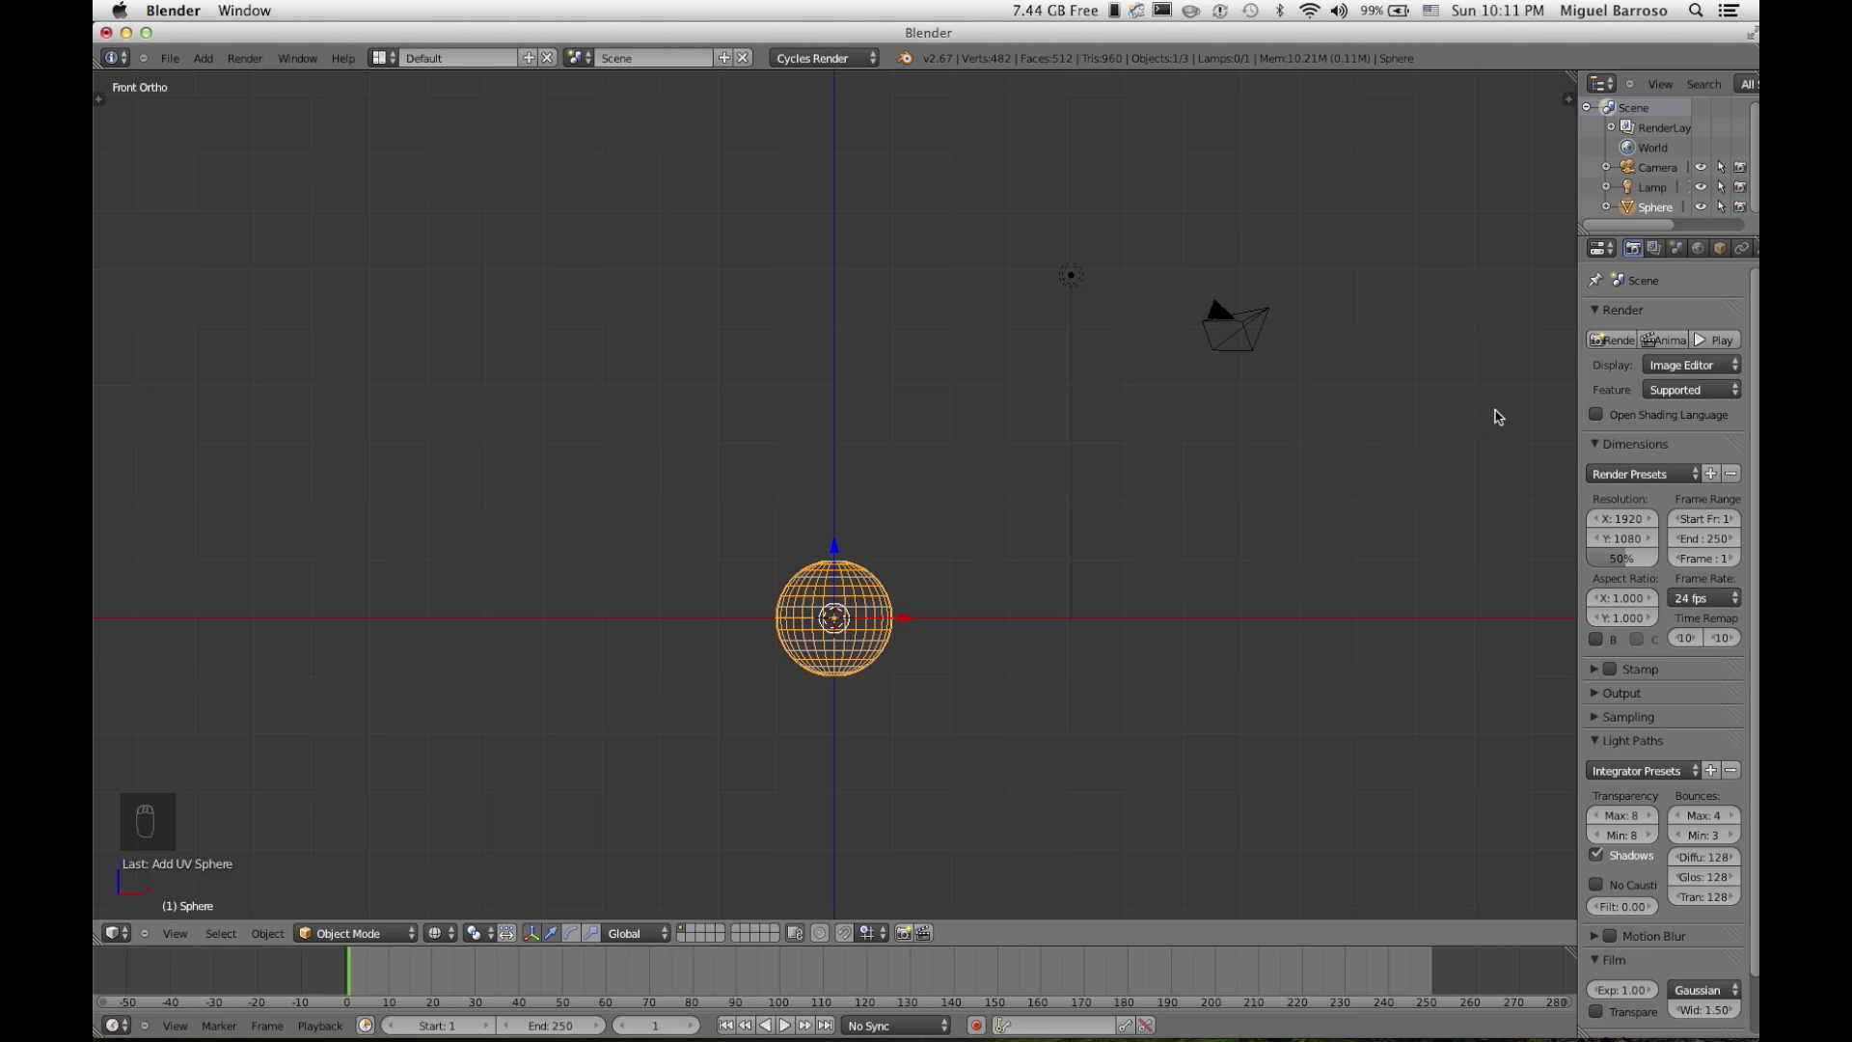
pyautogui.moveTo(1576, 362); pyautogui.dragTo(1405, 359)
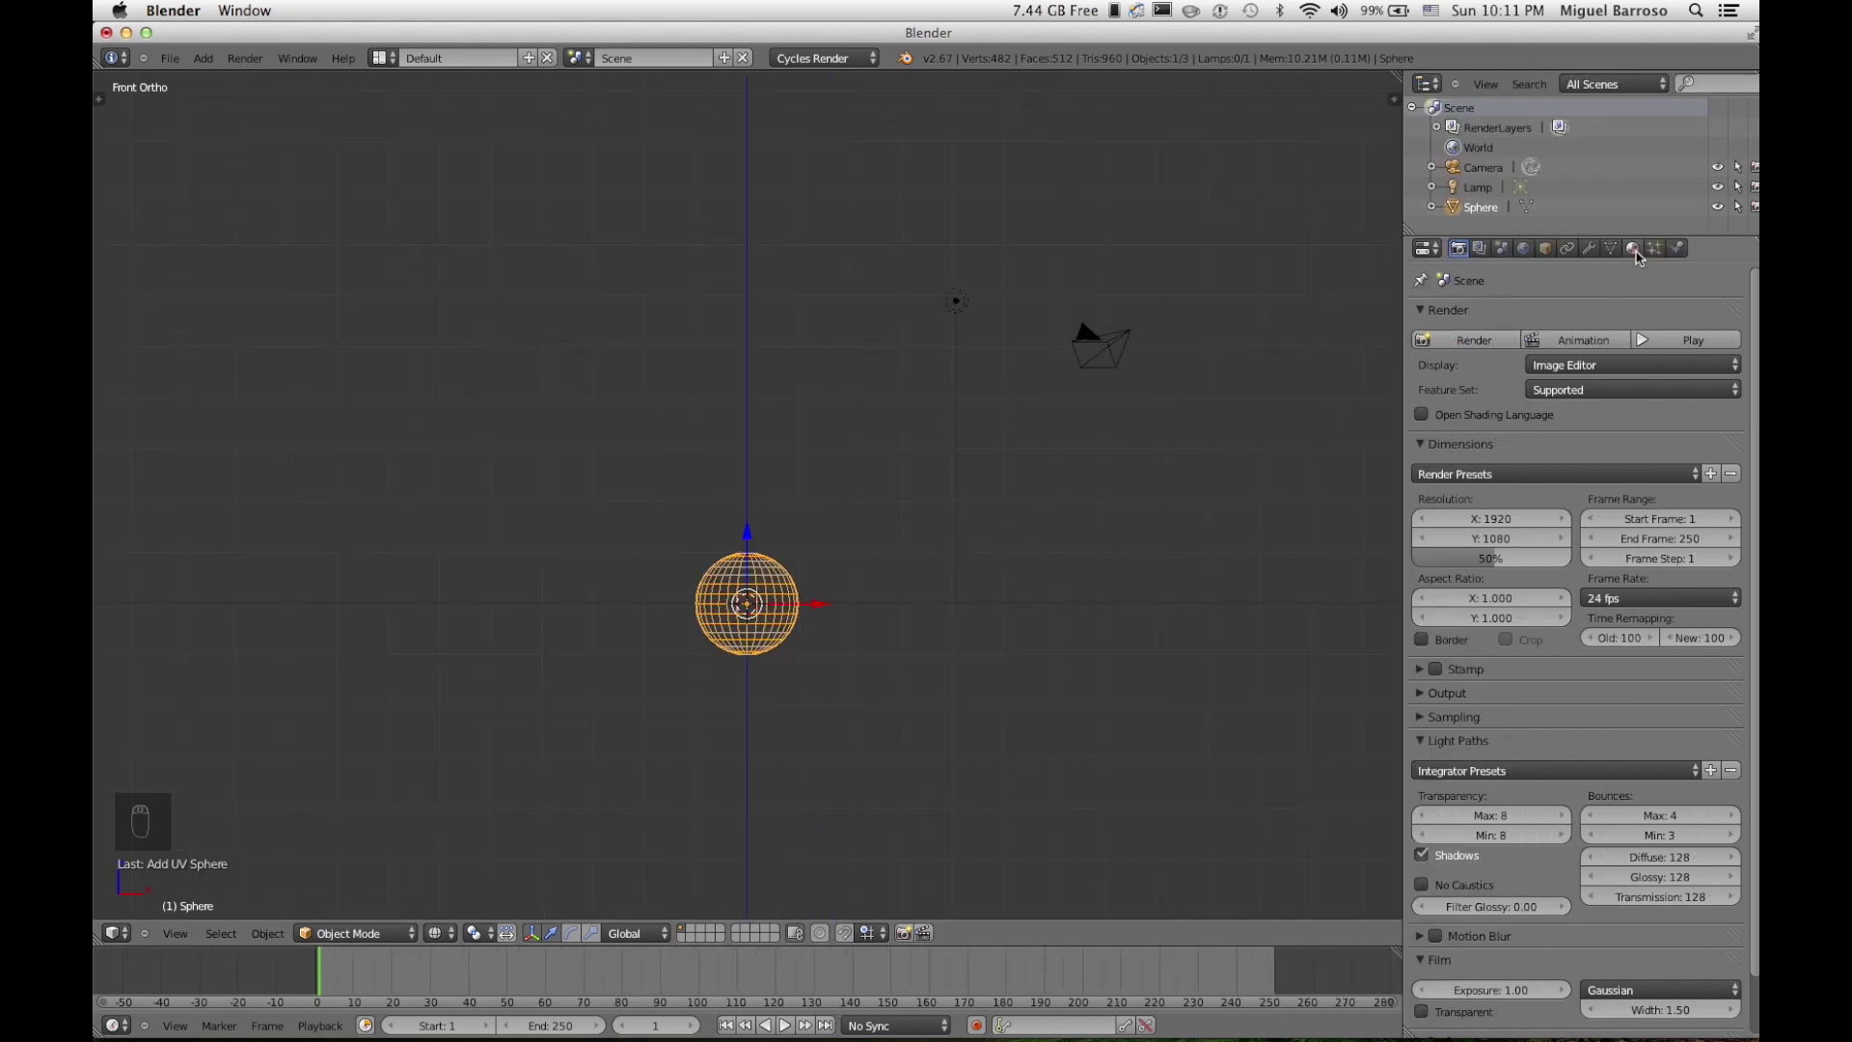
# Step: Add a Subdivision Surface modifier to the sphere, set its view subdivisions to 2 and apply it
pyautogui.click(1592, 255)
pyautogui.click(1550, 318)
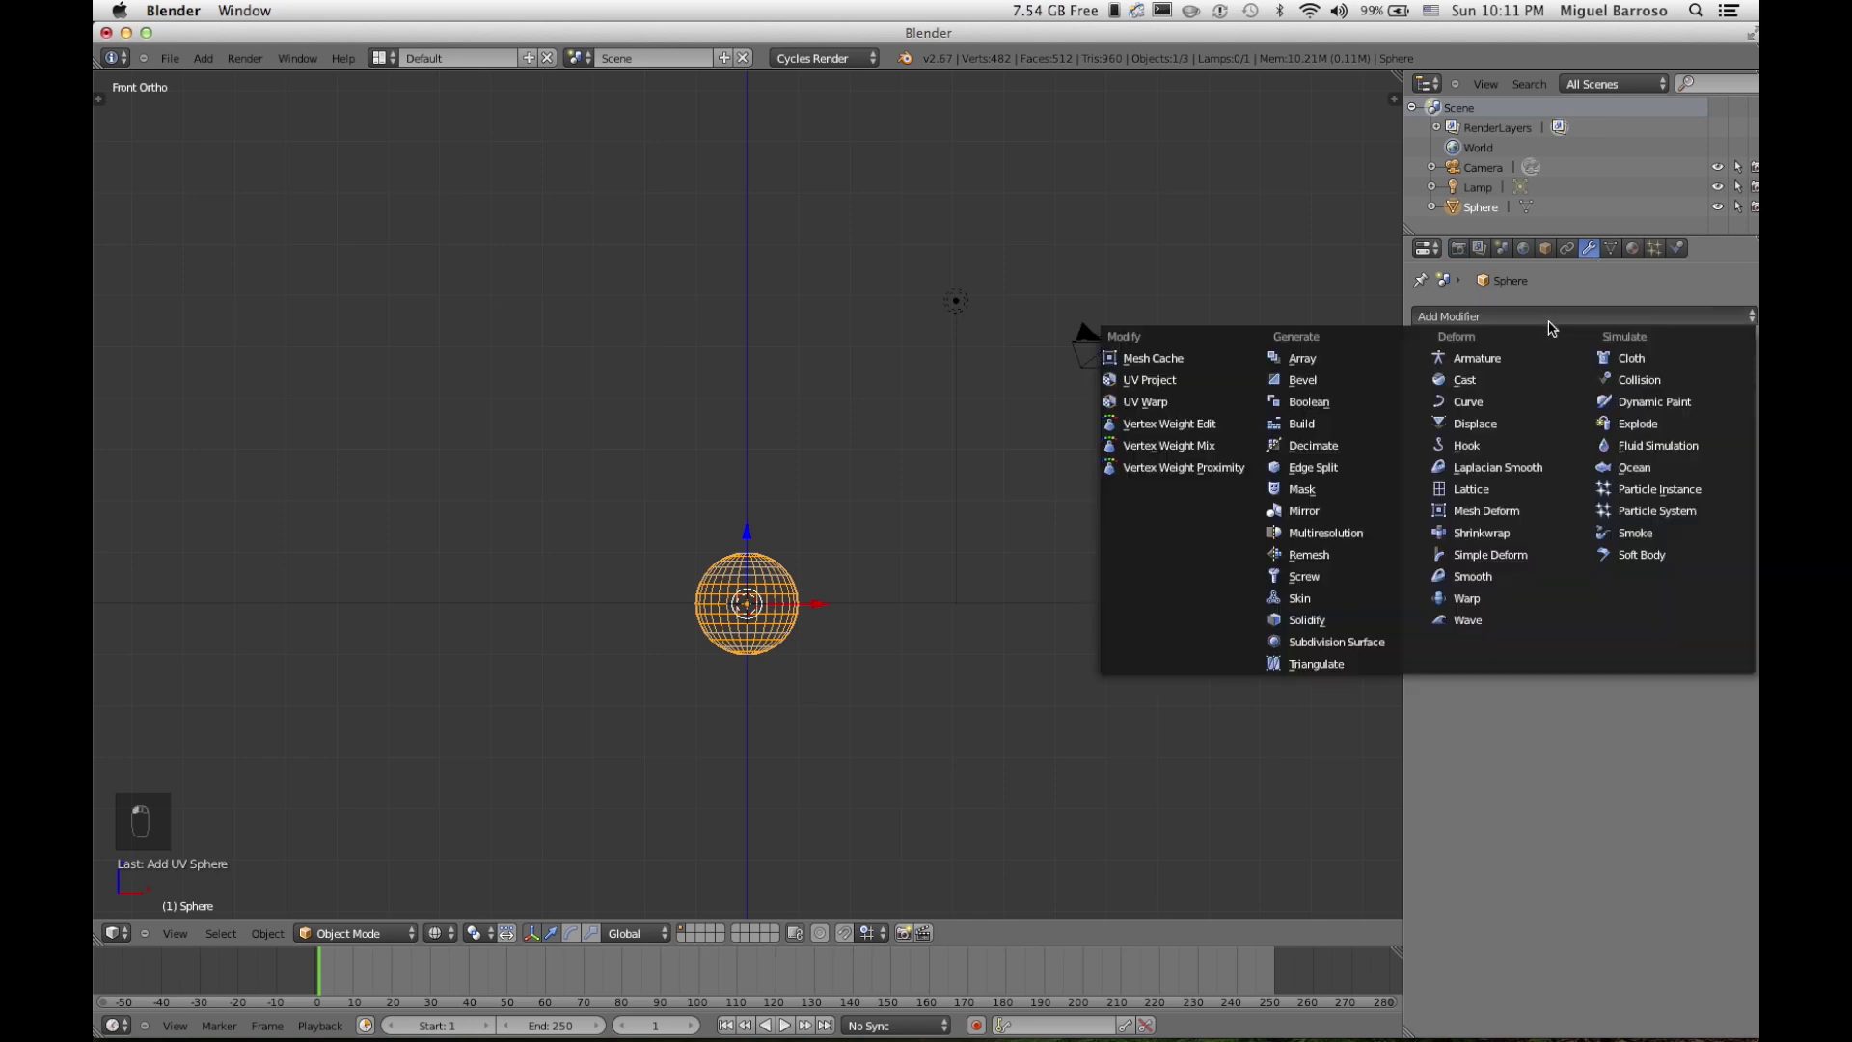
pyautogui.click(1353, 648)
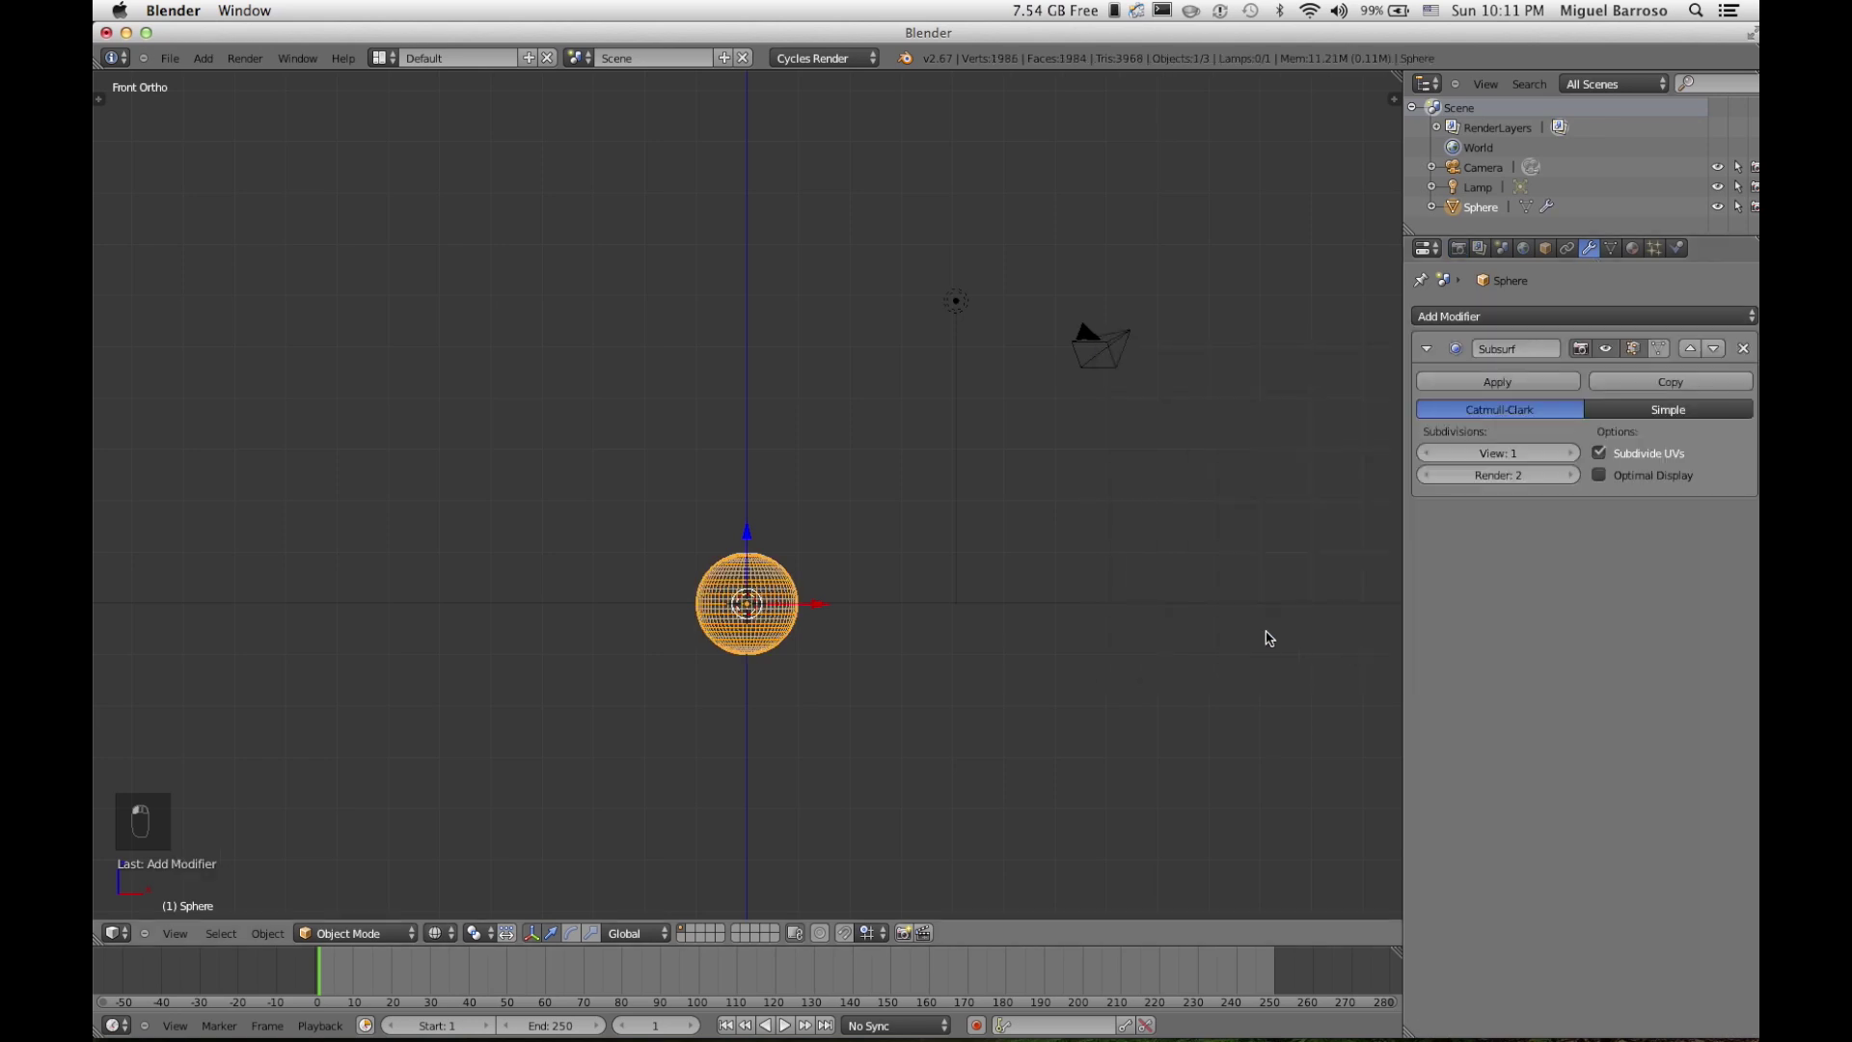
pyautogui.click(1569, 453)
pyautogui.click(1569, 453)
pyautogui.scroll(5, 1070, 575)
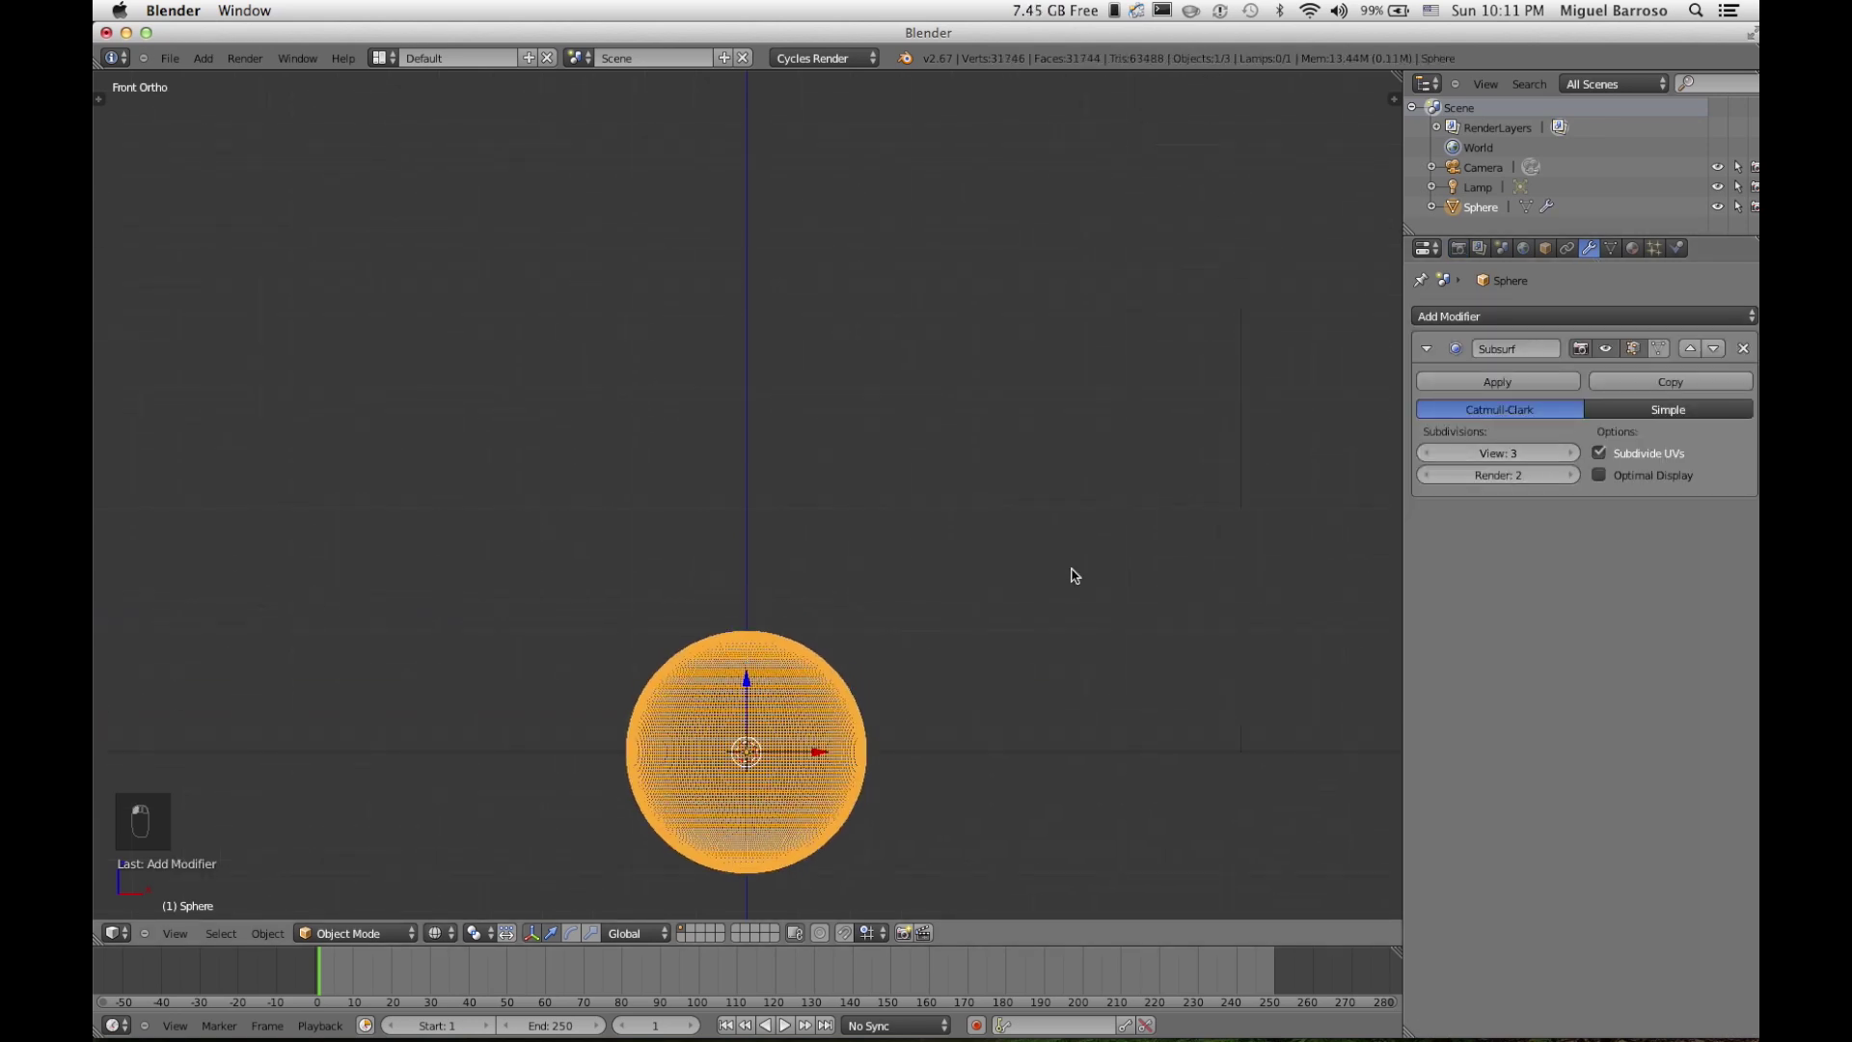
pyautogui.click(1431, 453)
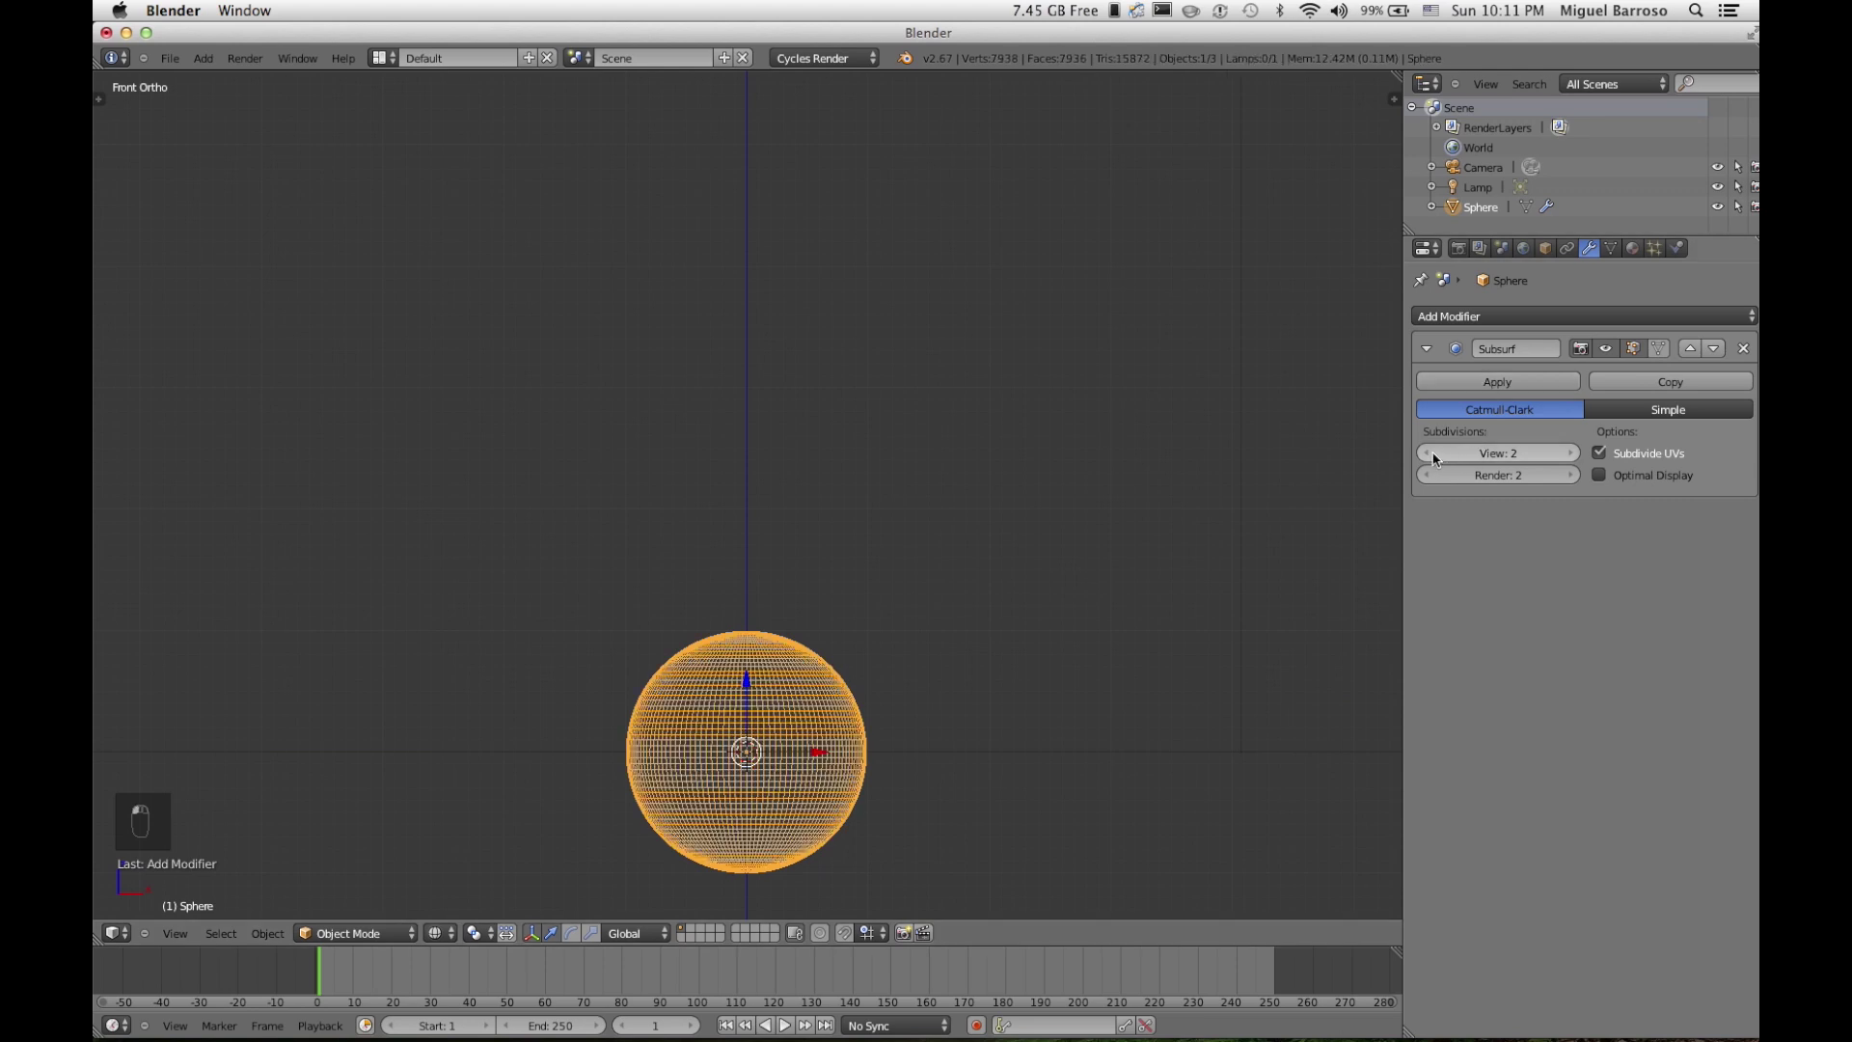
pyautogui.click(1458, 382)
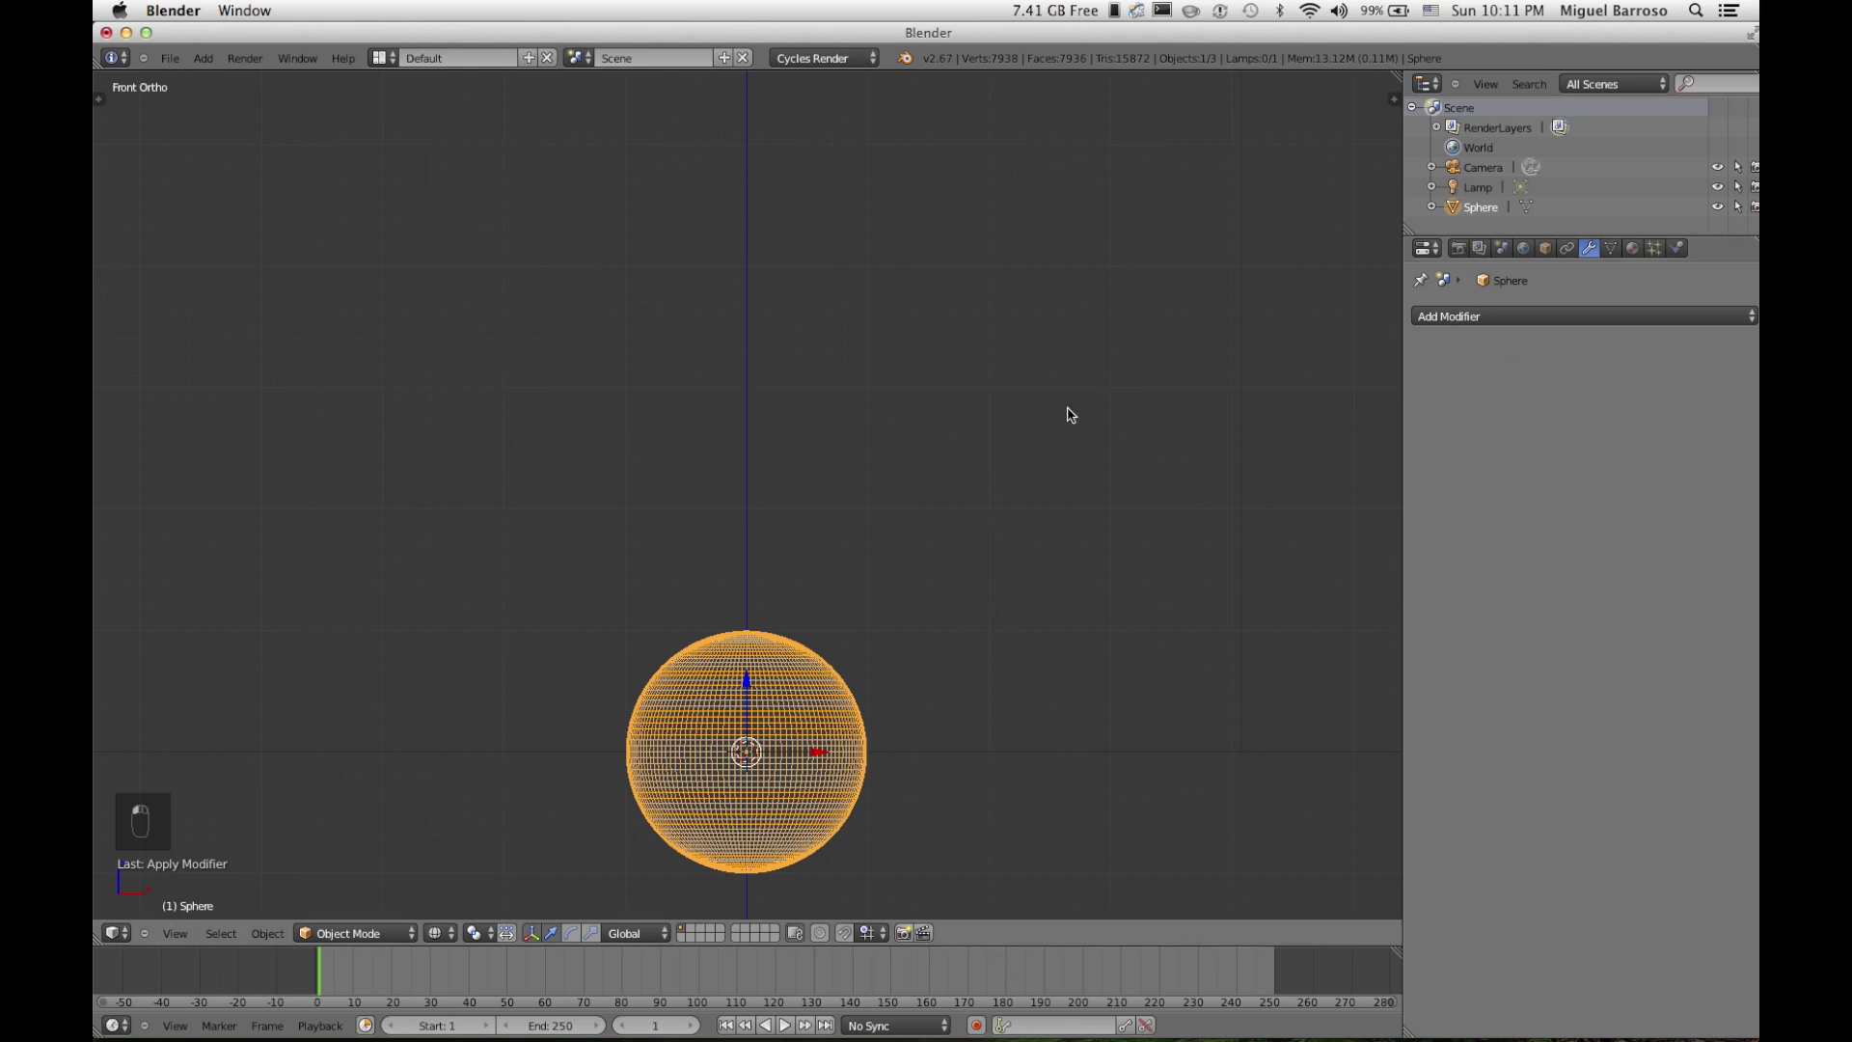
# Step: Add a cylinder mesh at the origin and scale it down uniformly to a small fraction of the sphere's size
pyautogui.scroll(-3, 692, 586)
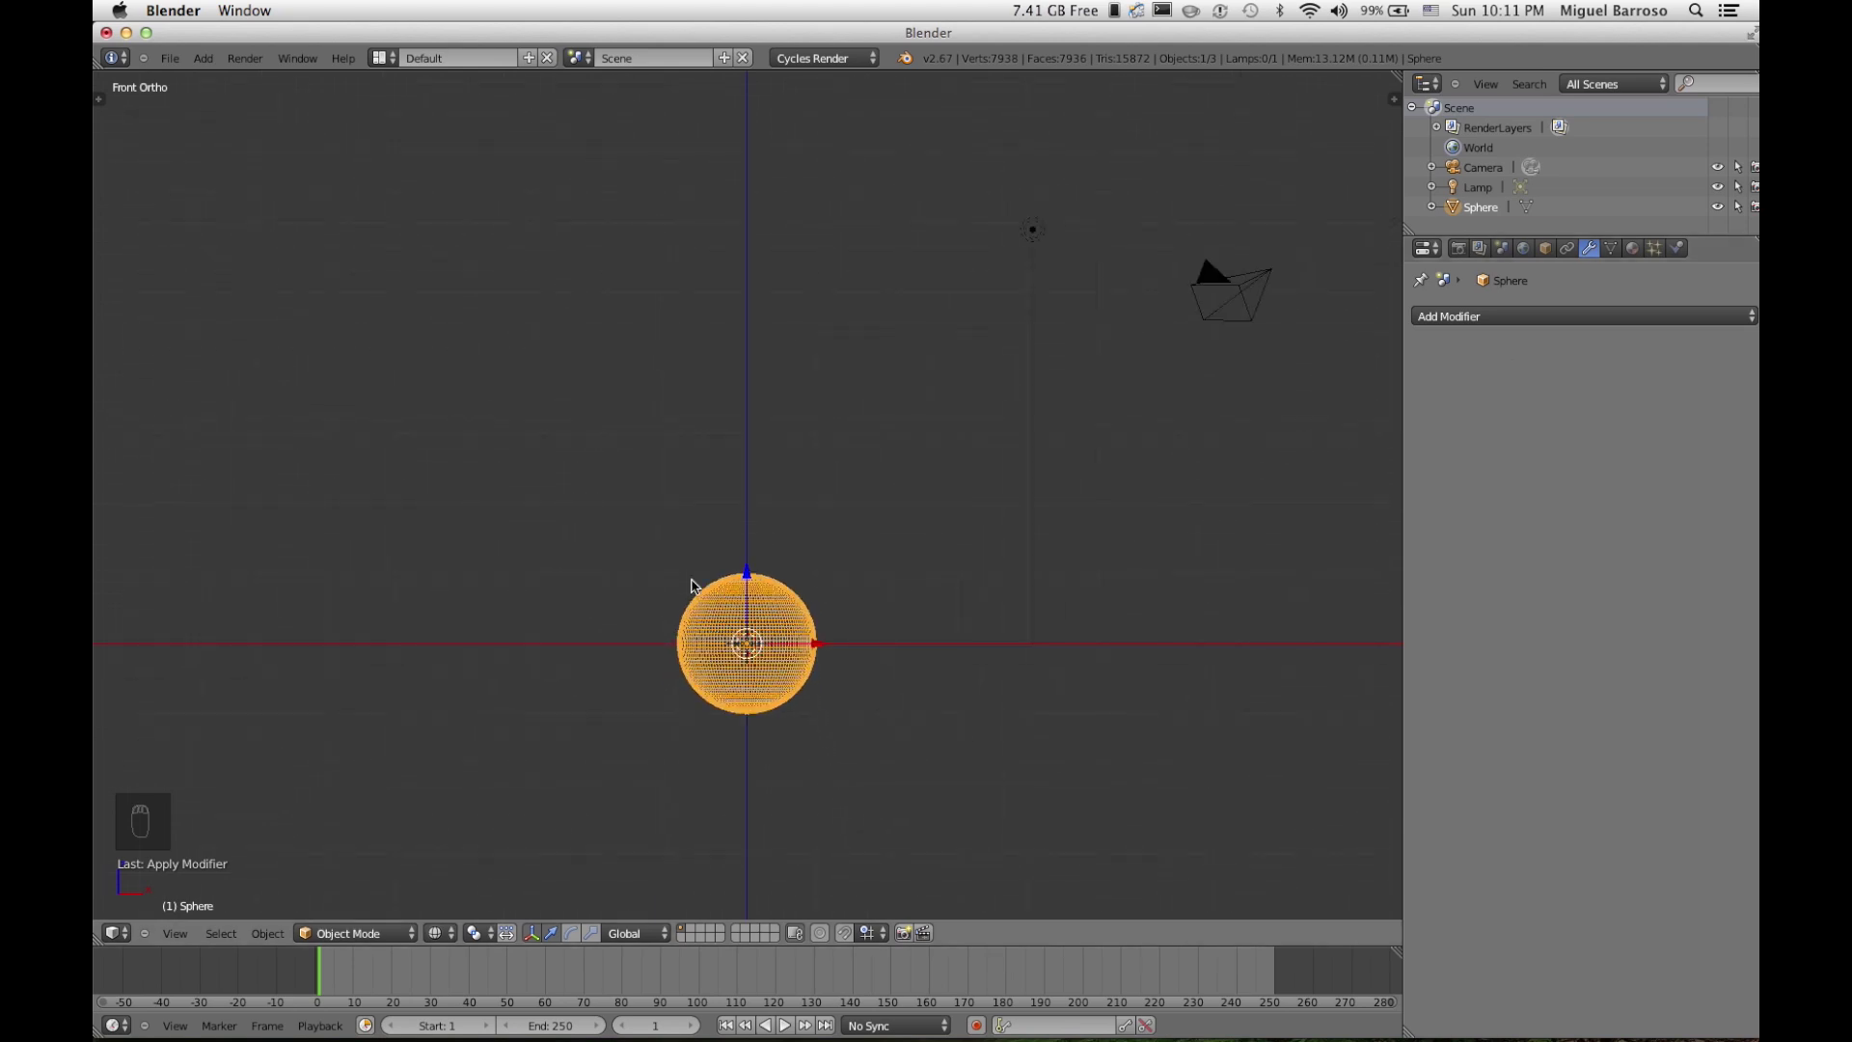
pyautogui.hotkey('shift', 'a')
pyautogui.moveTo(692, 582)
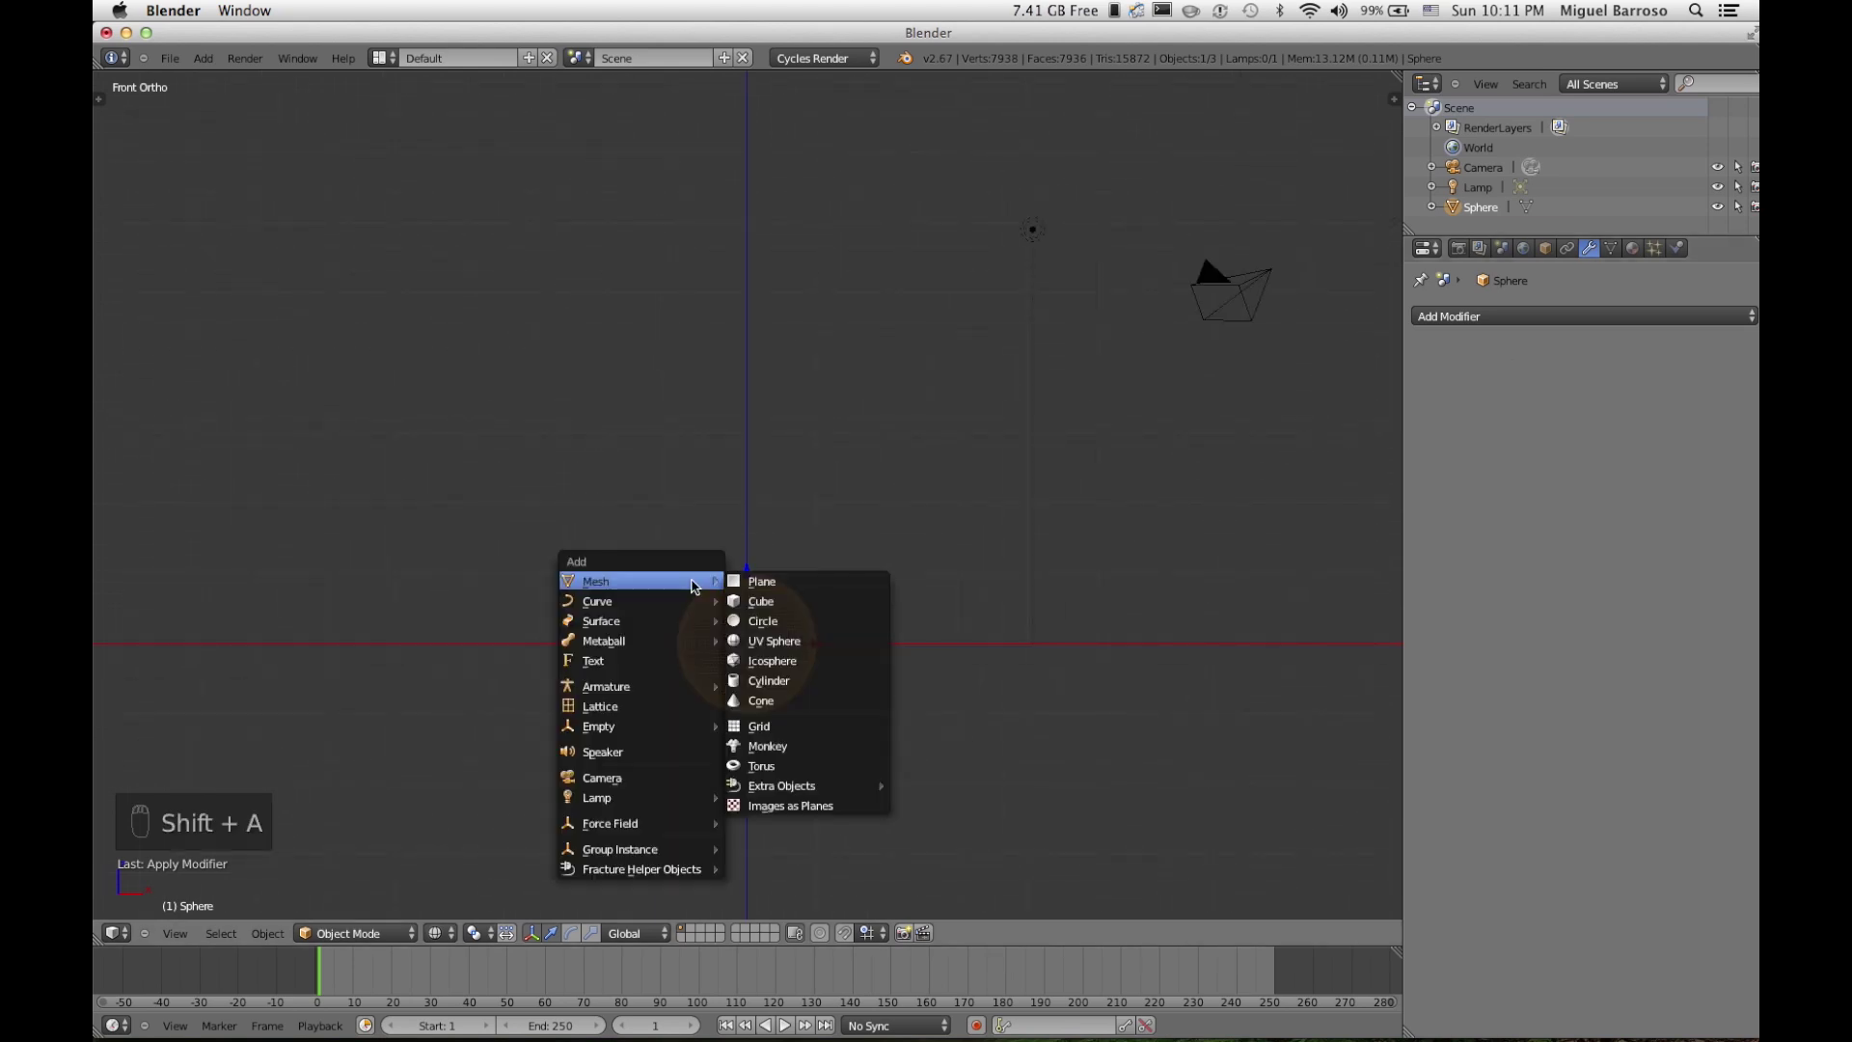
pyautogui.click(789, 681)
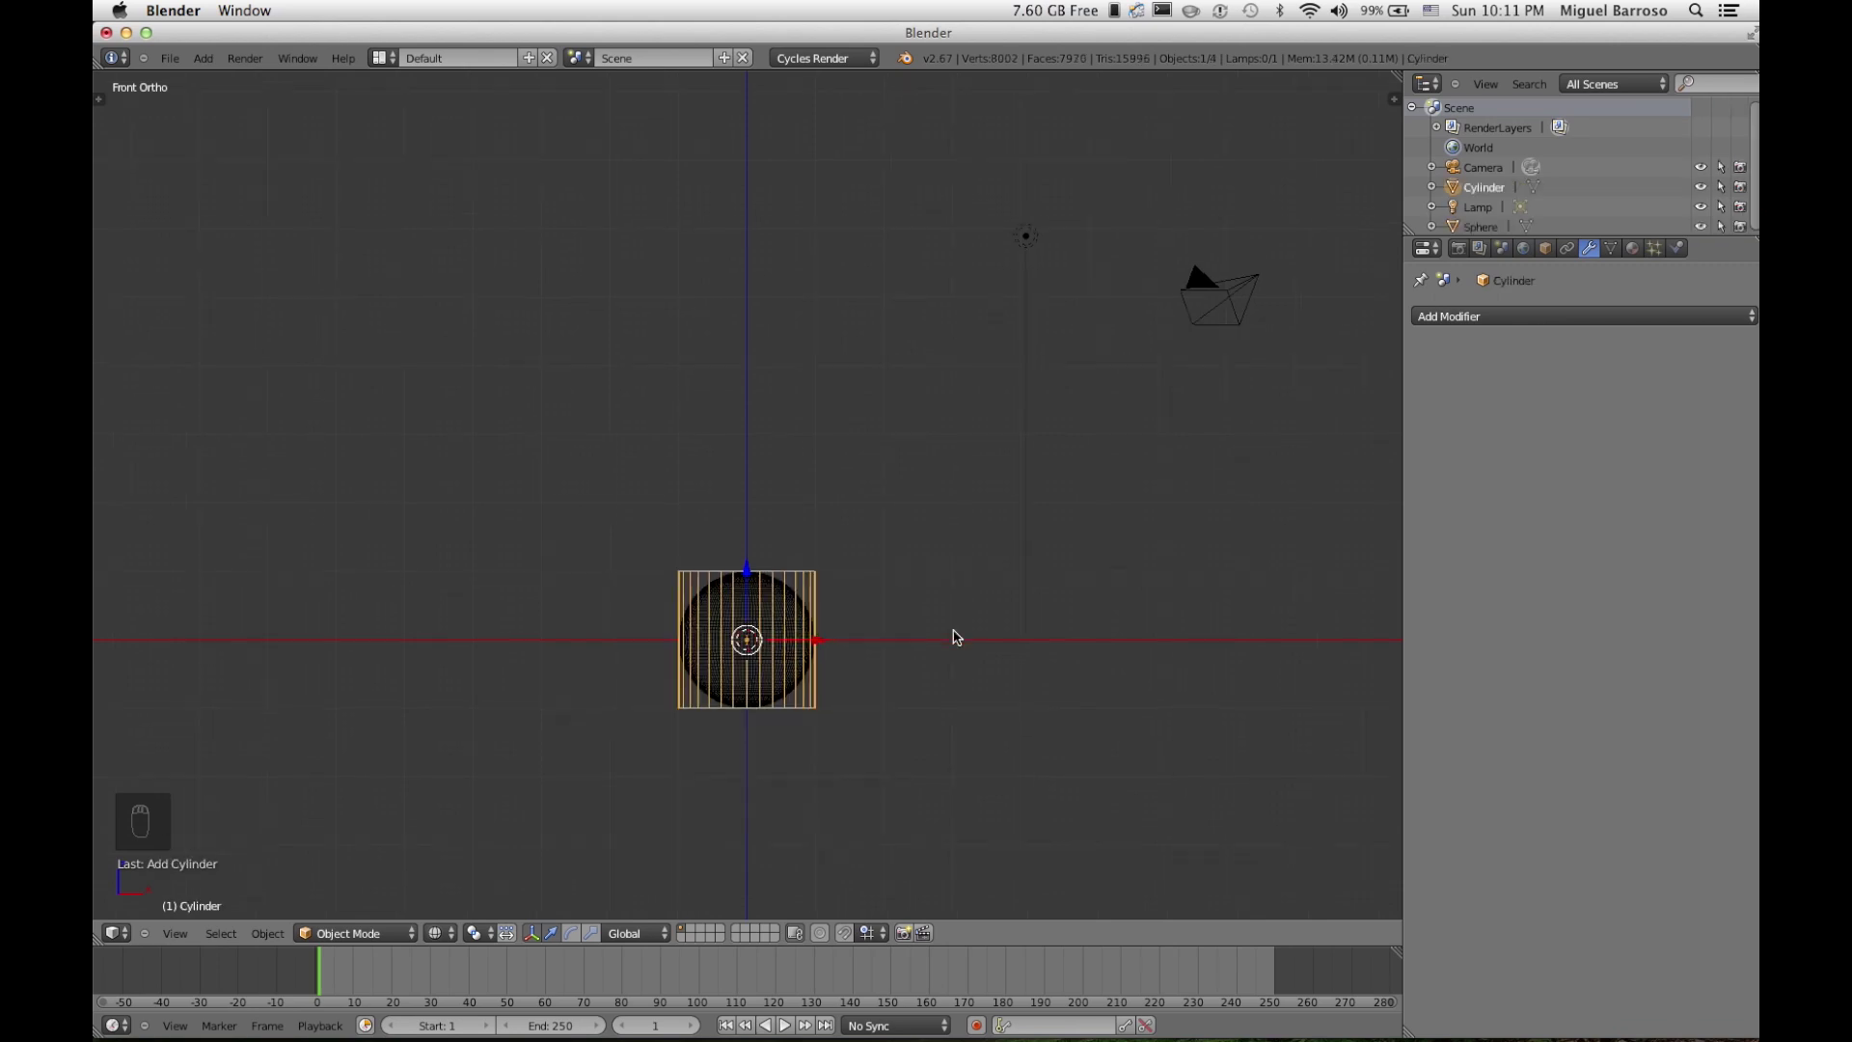
pyautogui.scroll(3, 956, 637)
pyautogui.press('s')
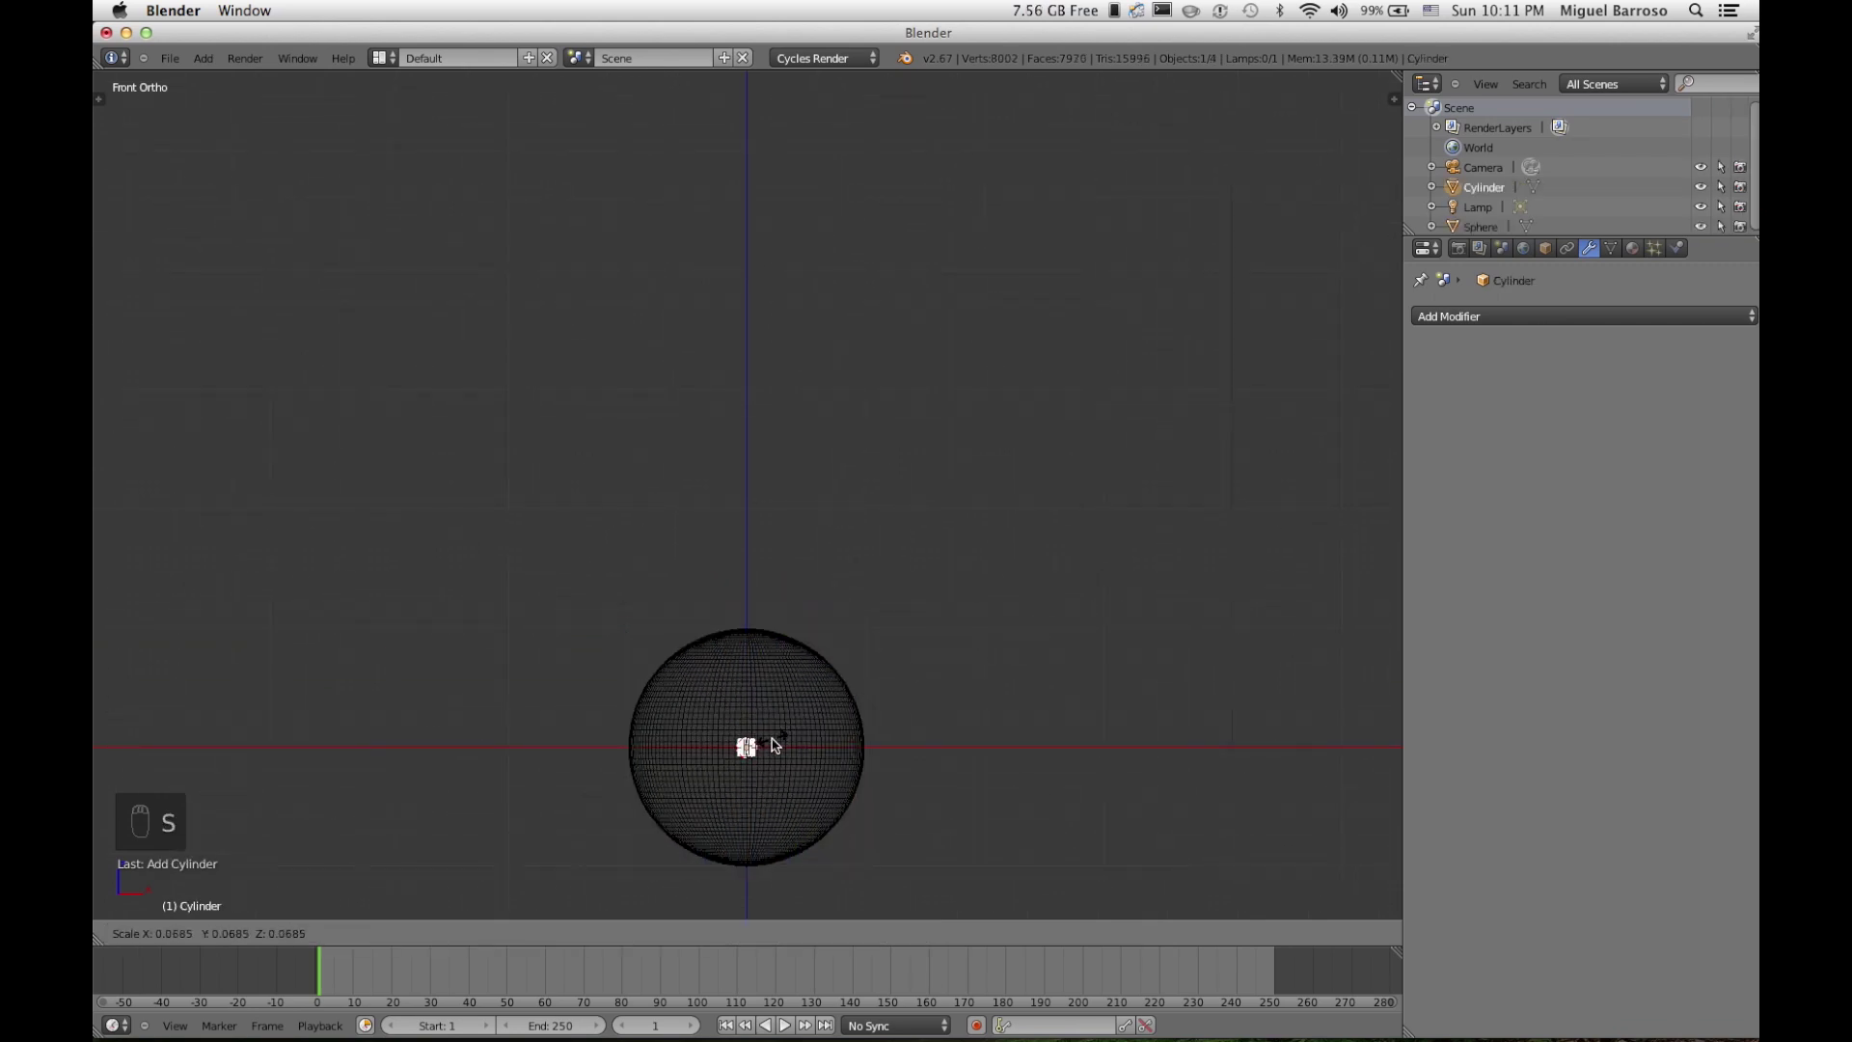
pyautogui.click(772, 749)
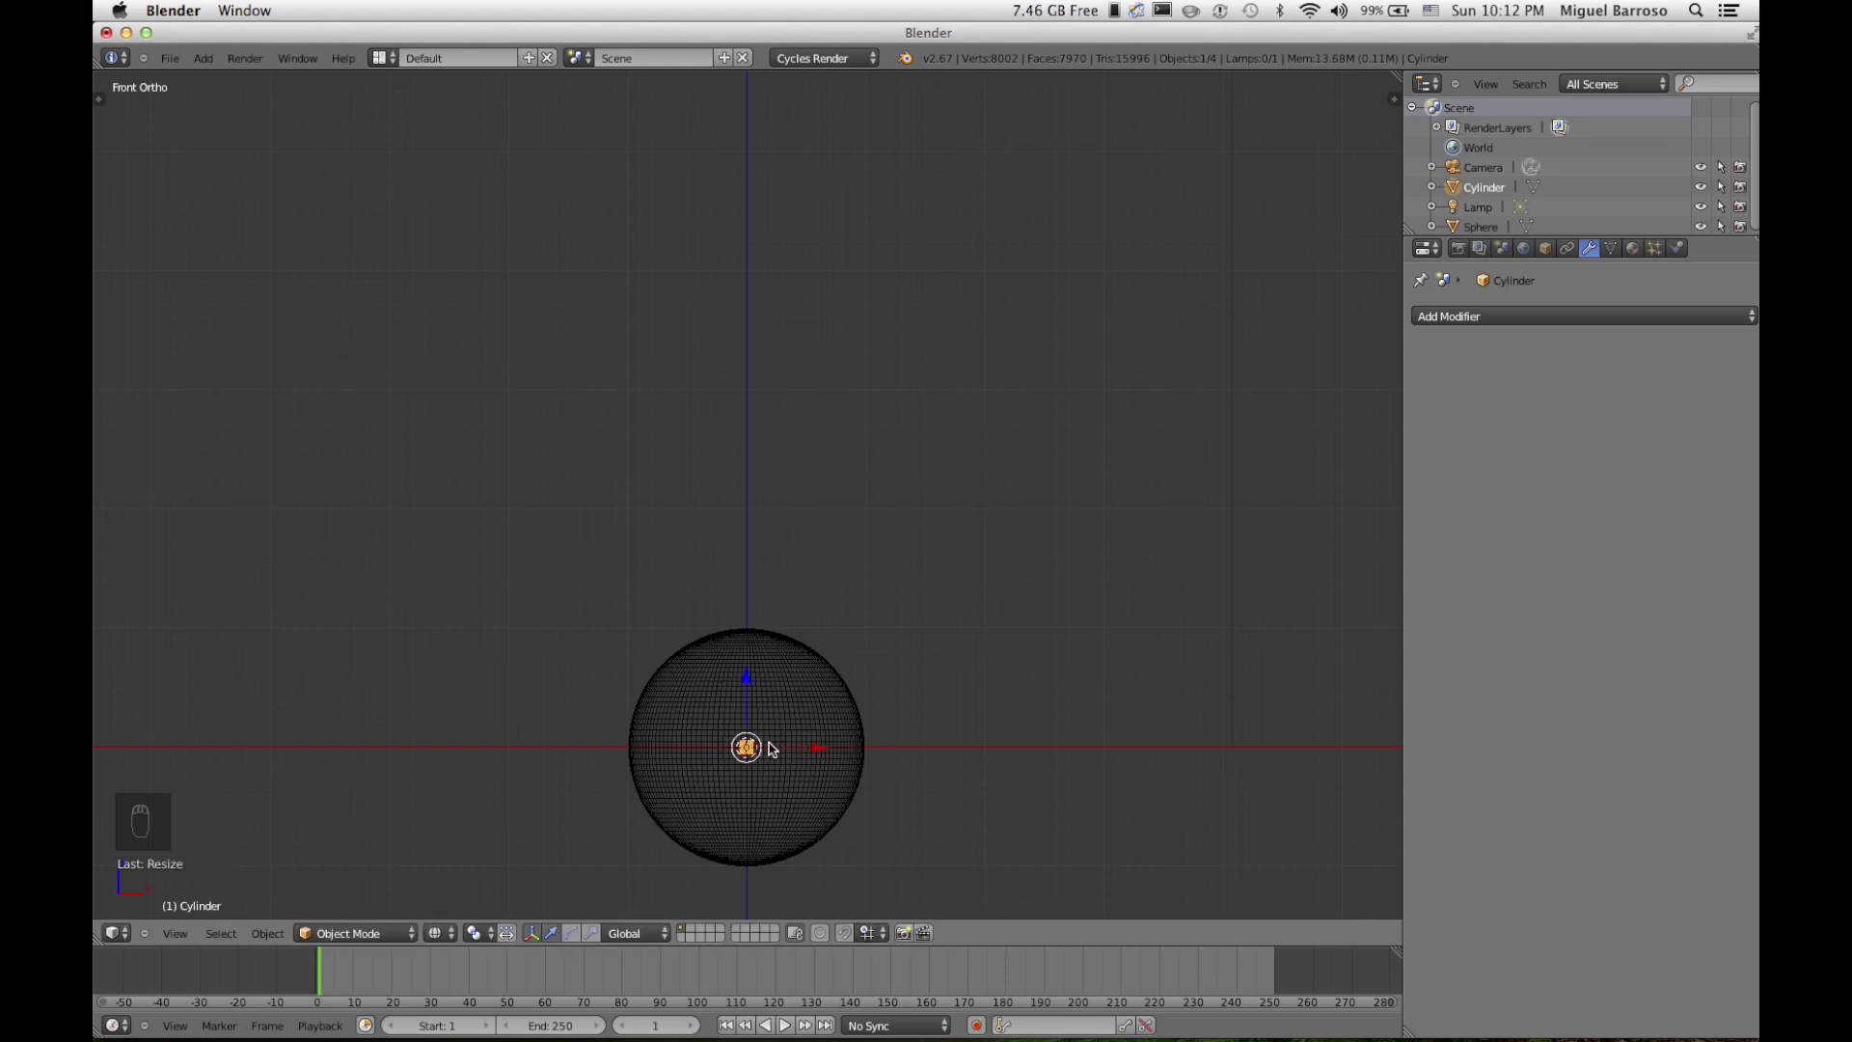
pyautogui.press('s')
pyautogui.press('z')
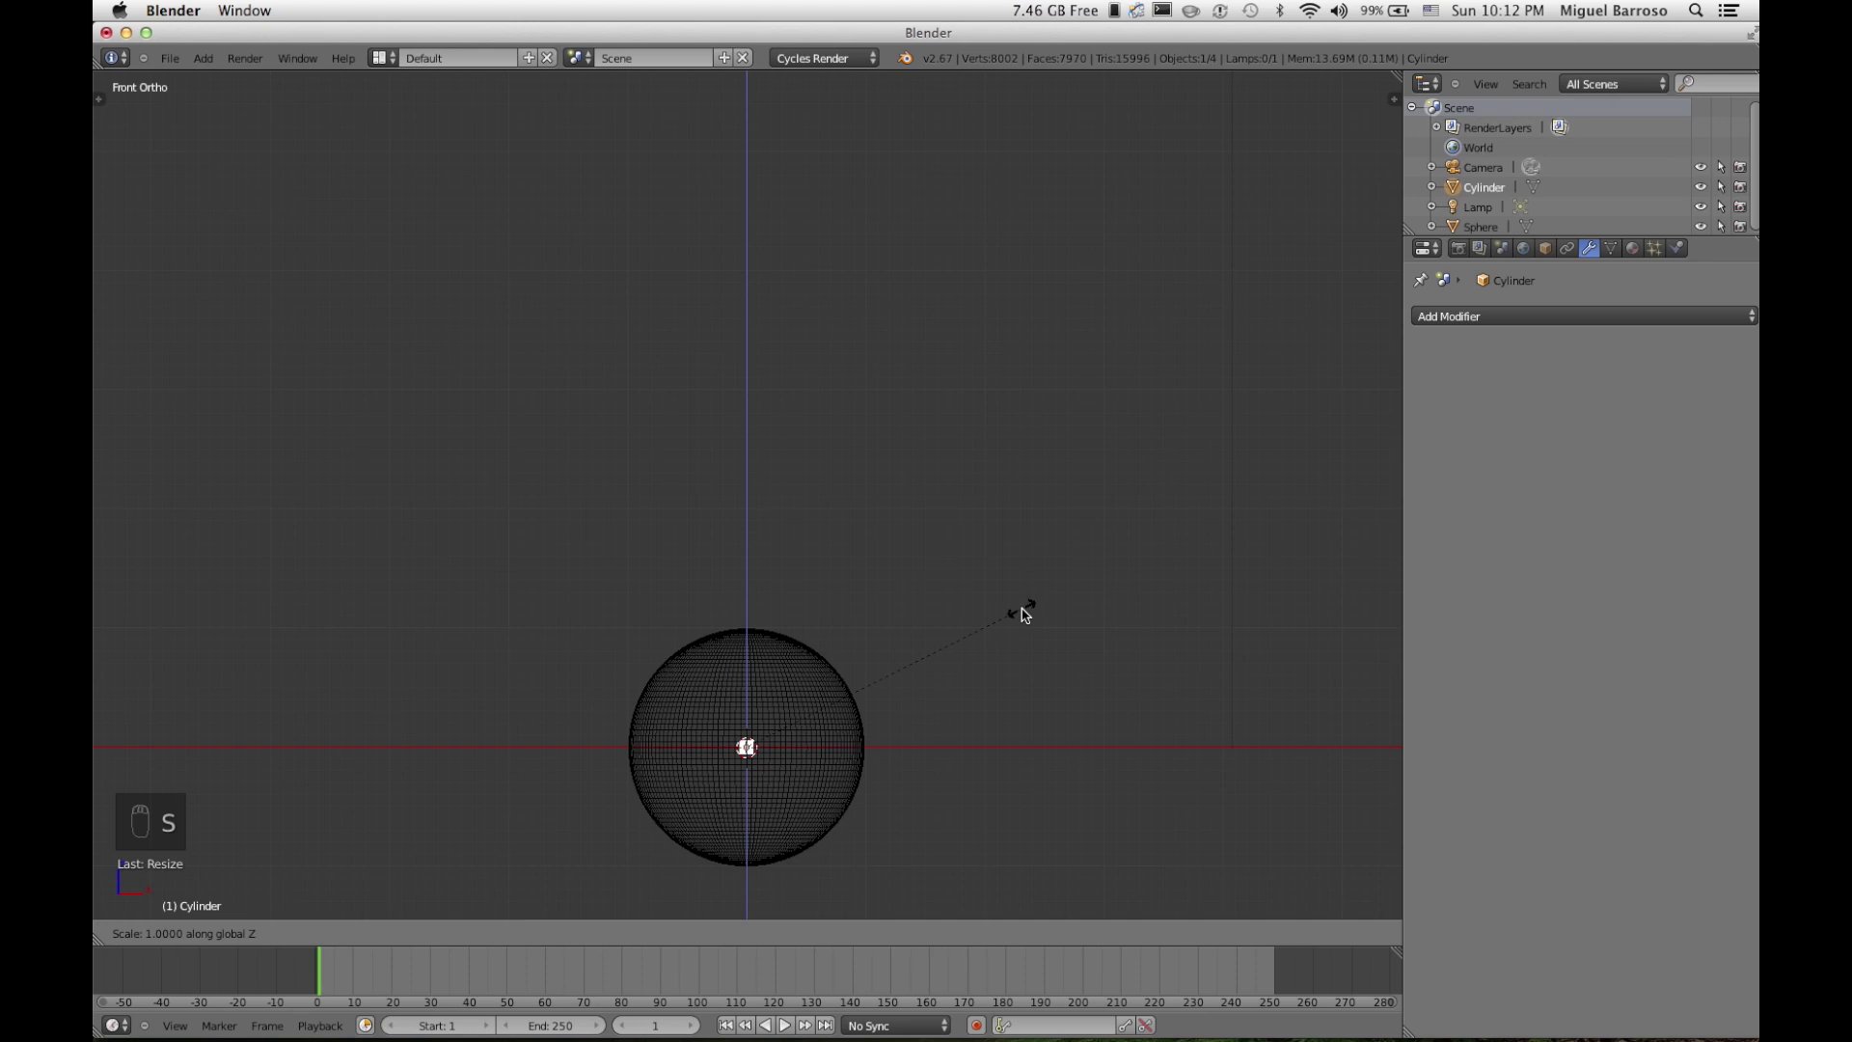
pyautogui.write('50/')
pyautogui.press('Return')
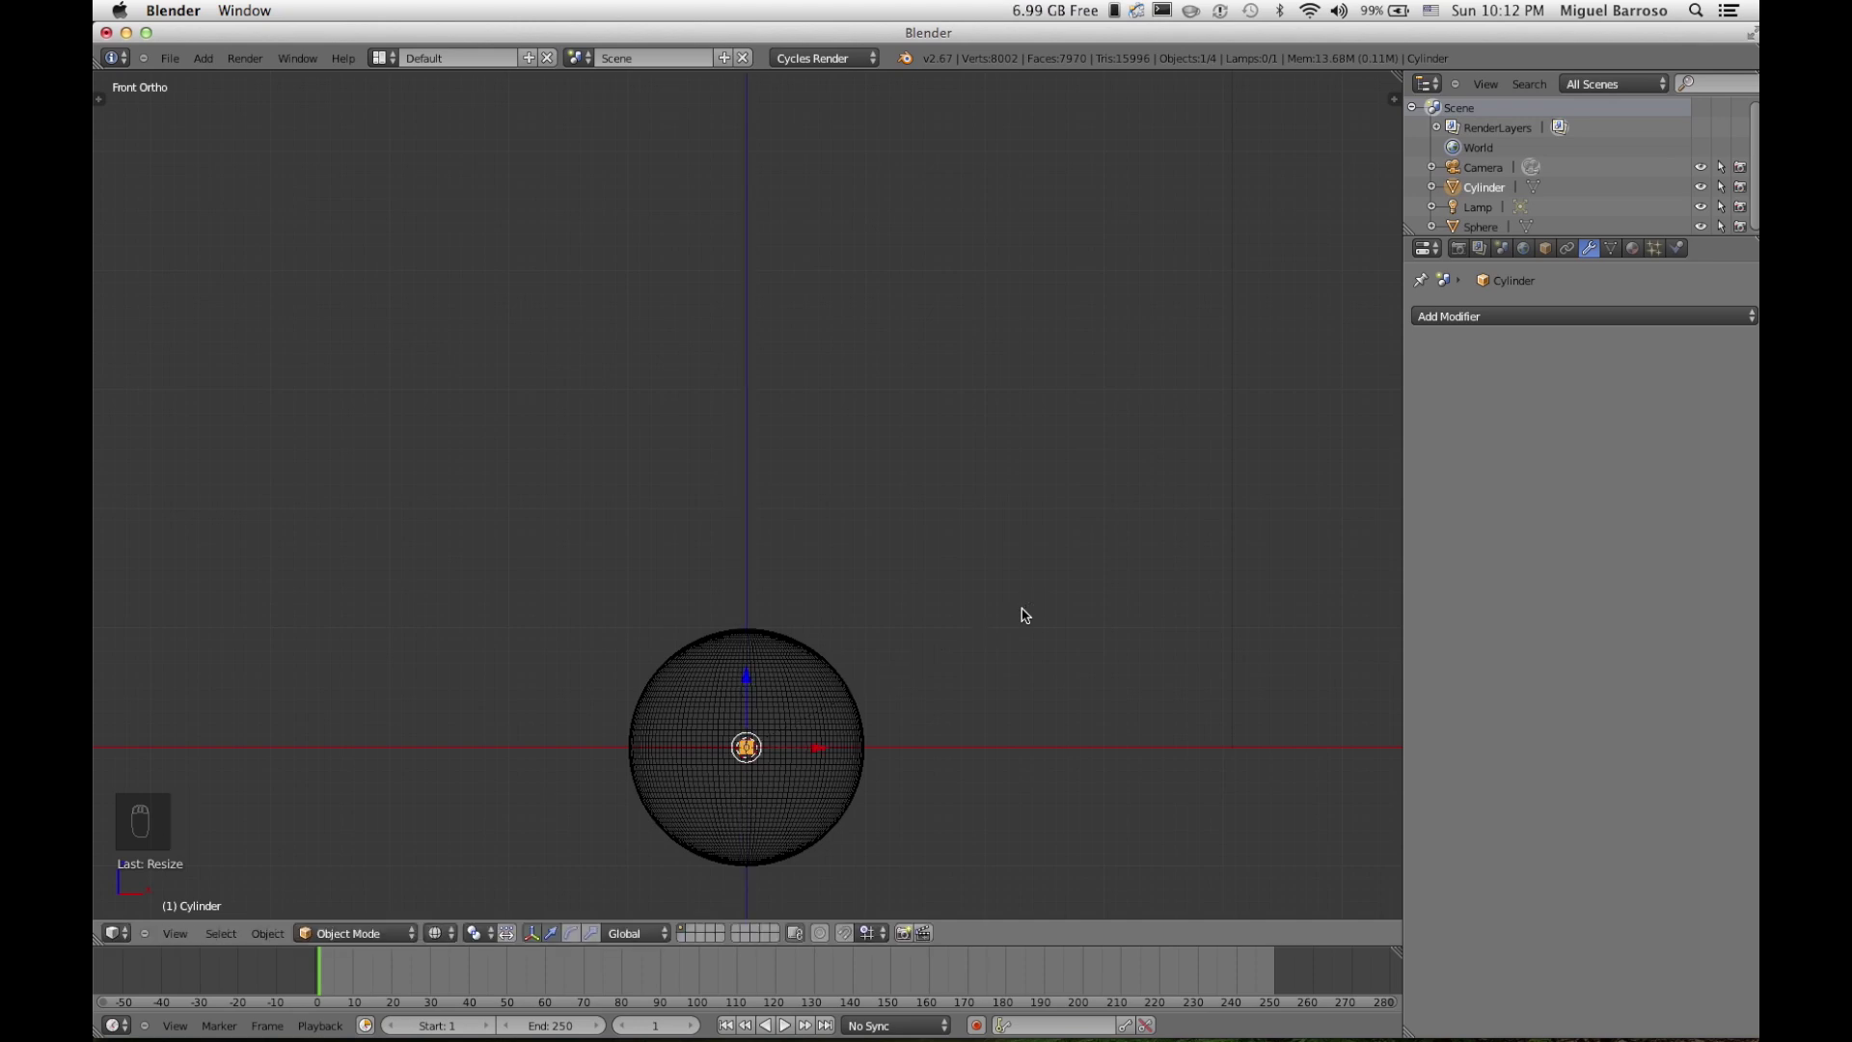
# Step: Scale the small cylinder along the global Z axis by a factor of 50
pyautogui.press('s')
pyautogui.write('z')
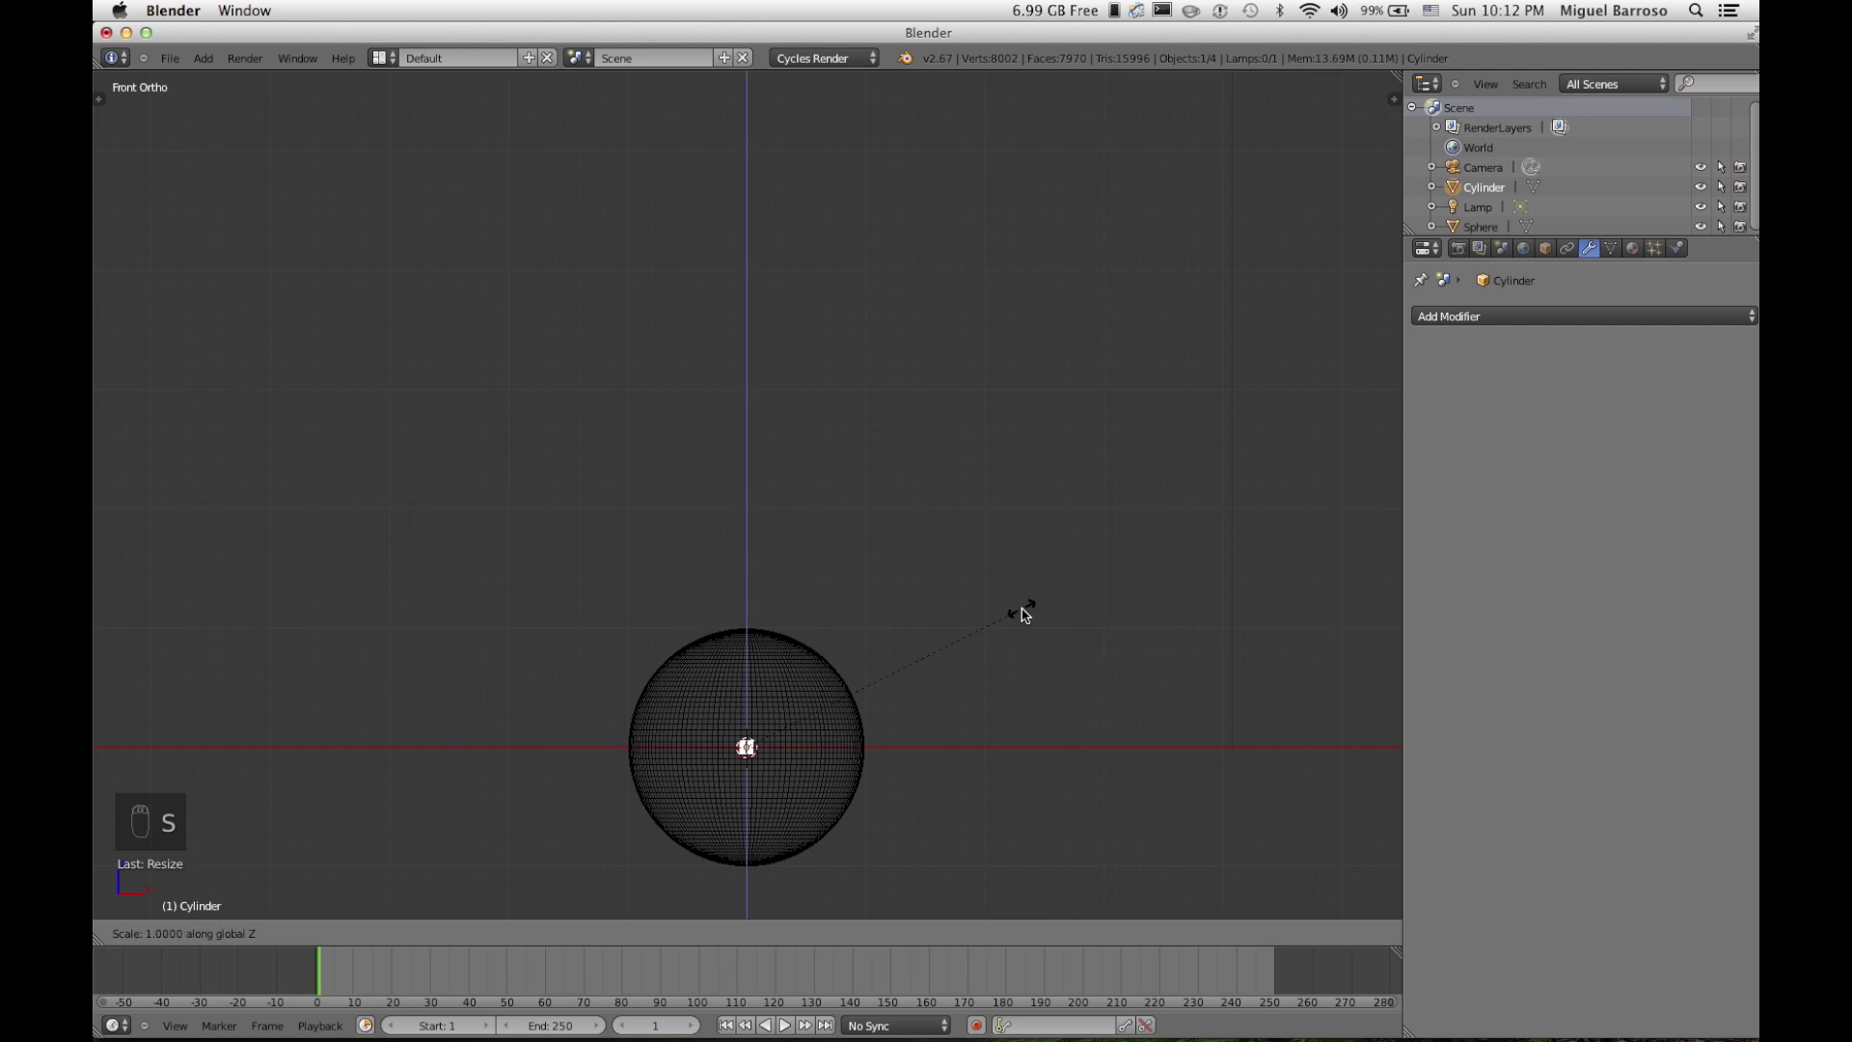
pyautogui.write('50')
pyautogui.press('Return')
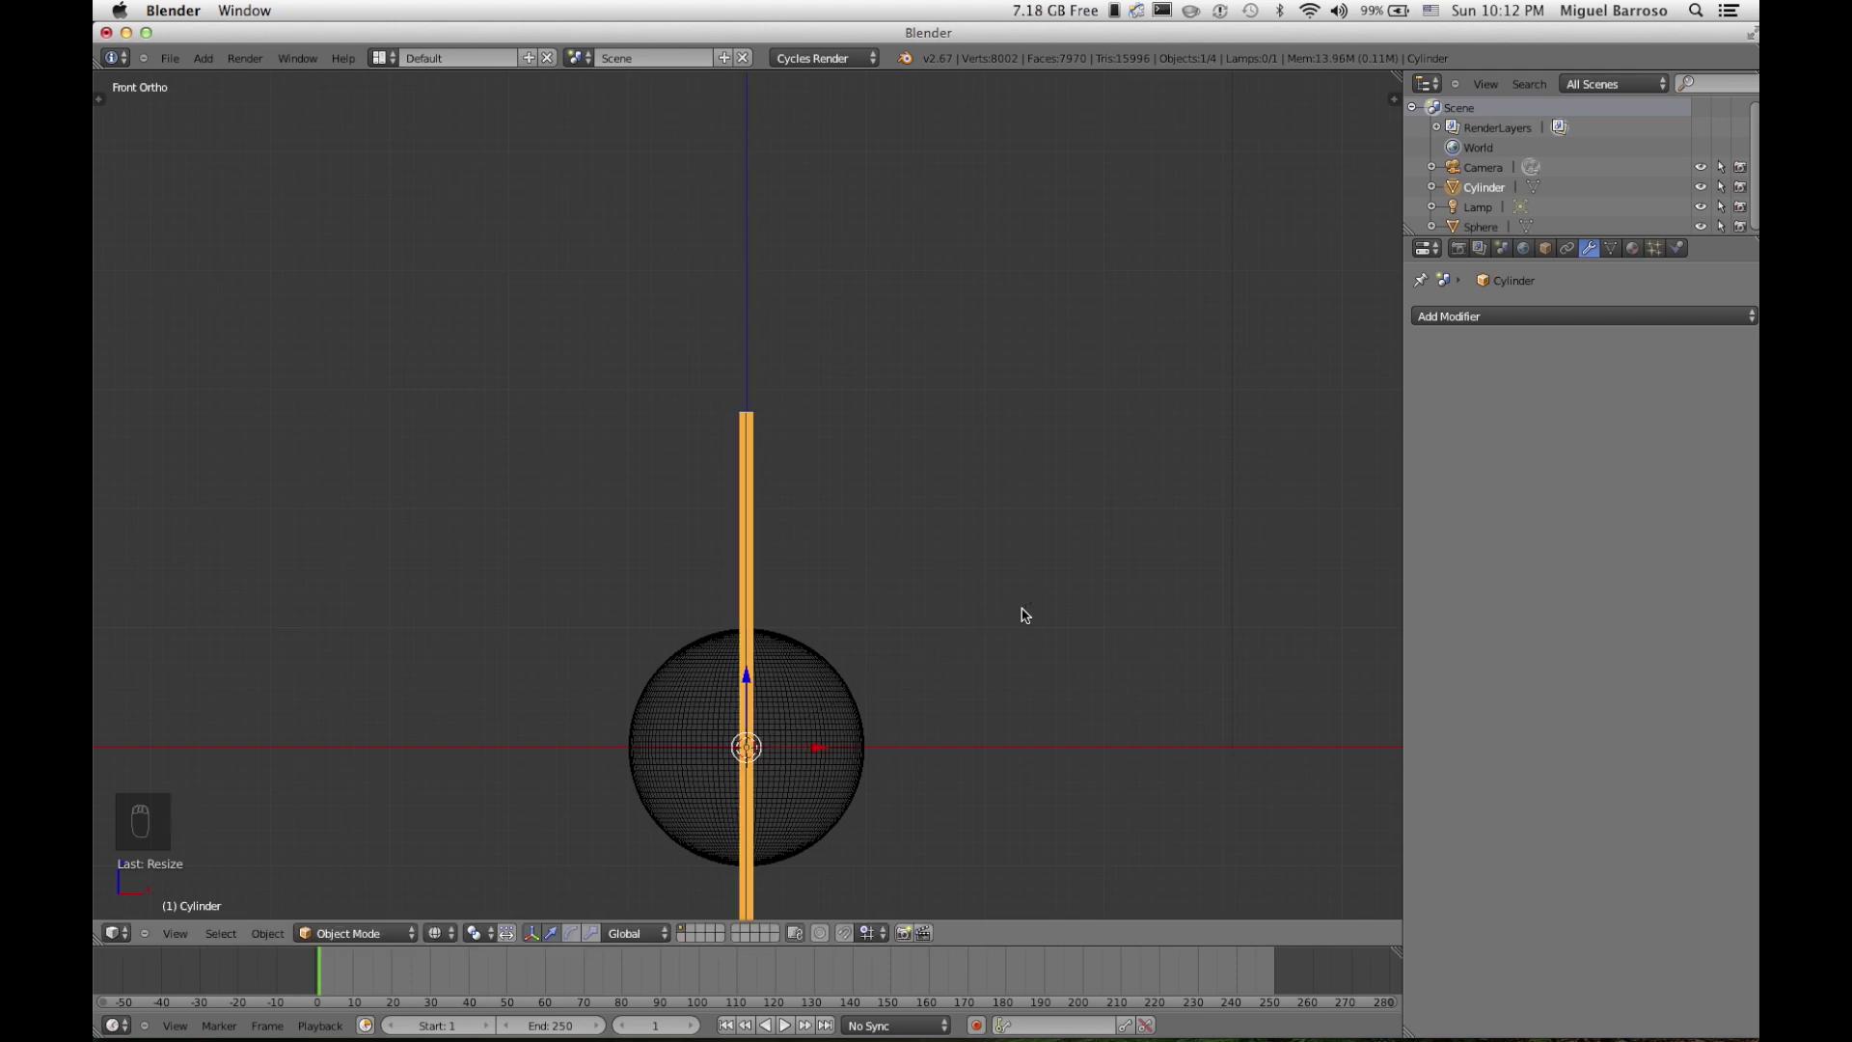
# Step: Move the thin cylinder up along Z until its lower end sits just above the sphere's centre
pyautogui.scroll(-2, 1021, 611)
pyautogui.press('g')
pyautogui.press('z')
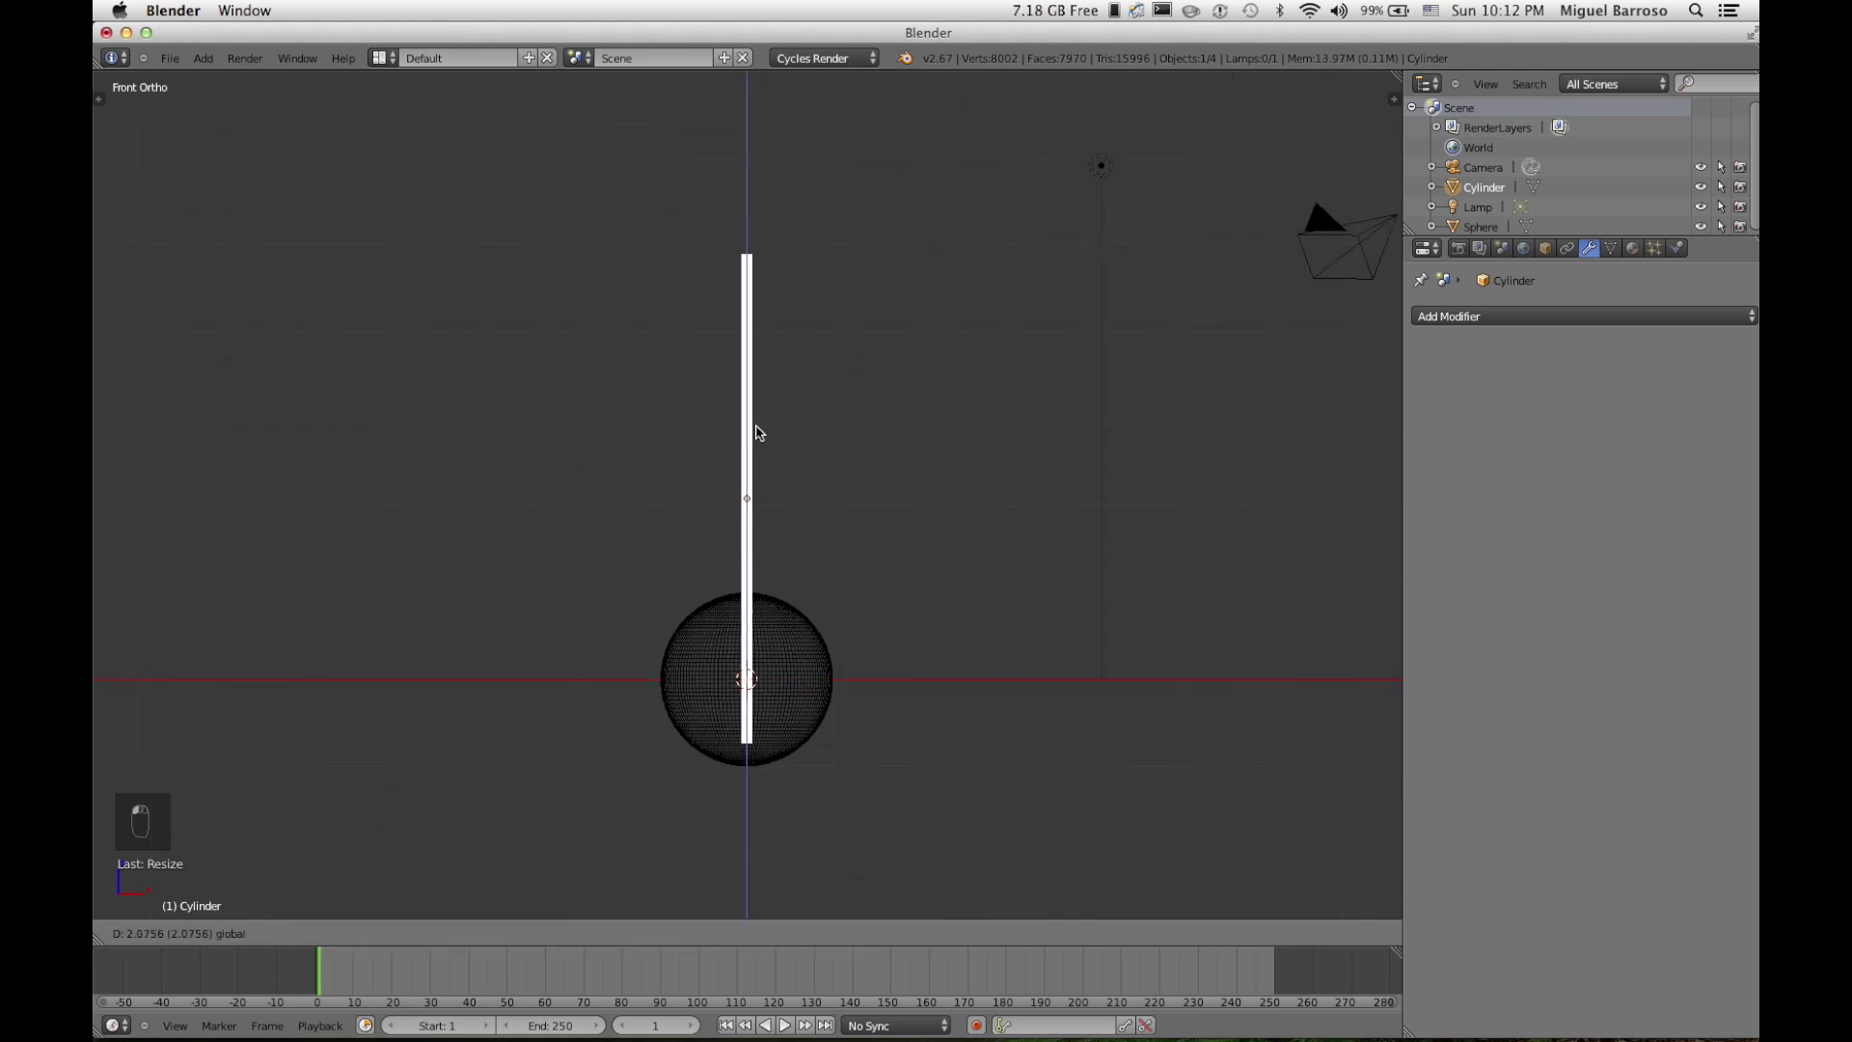
pyautogui.click(757, 350)
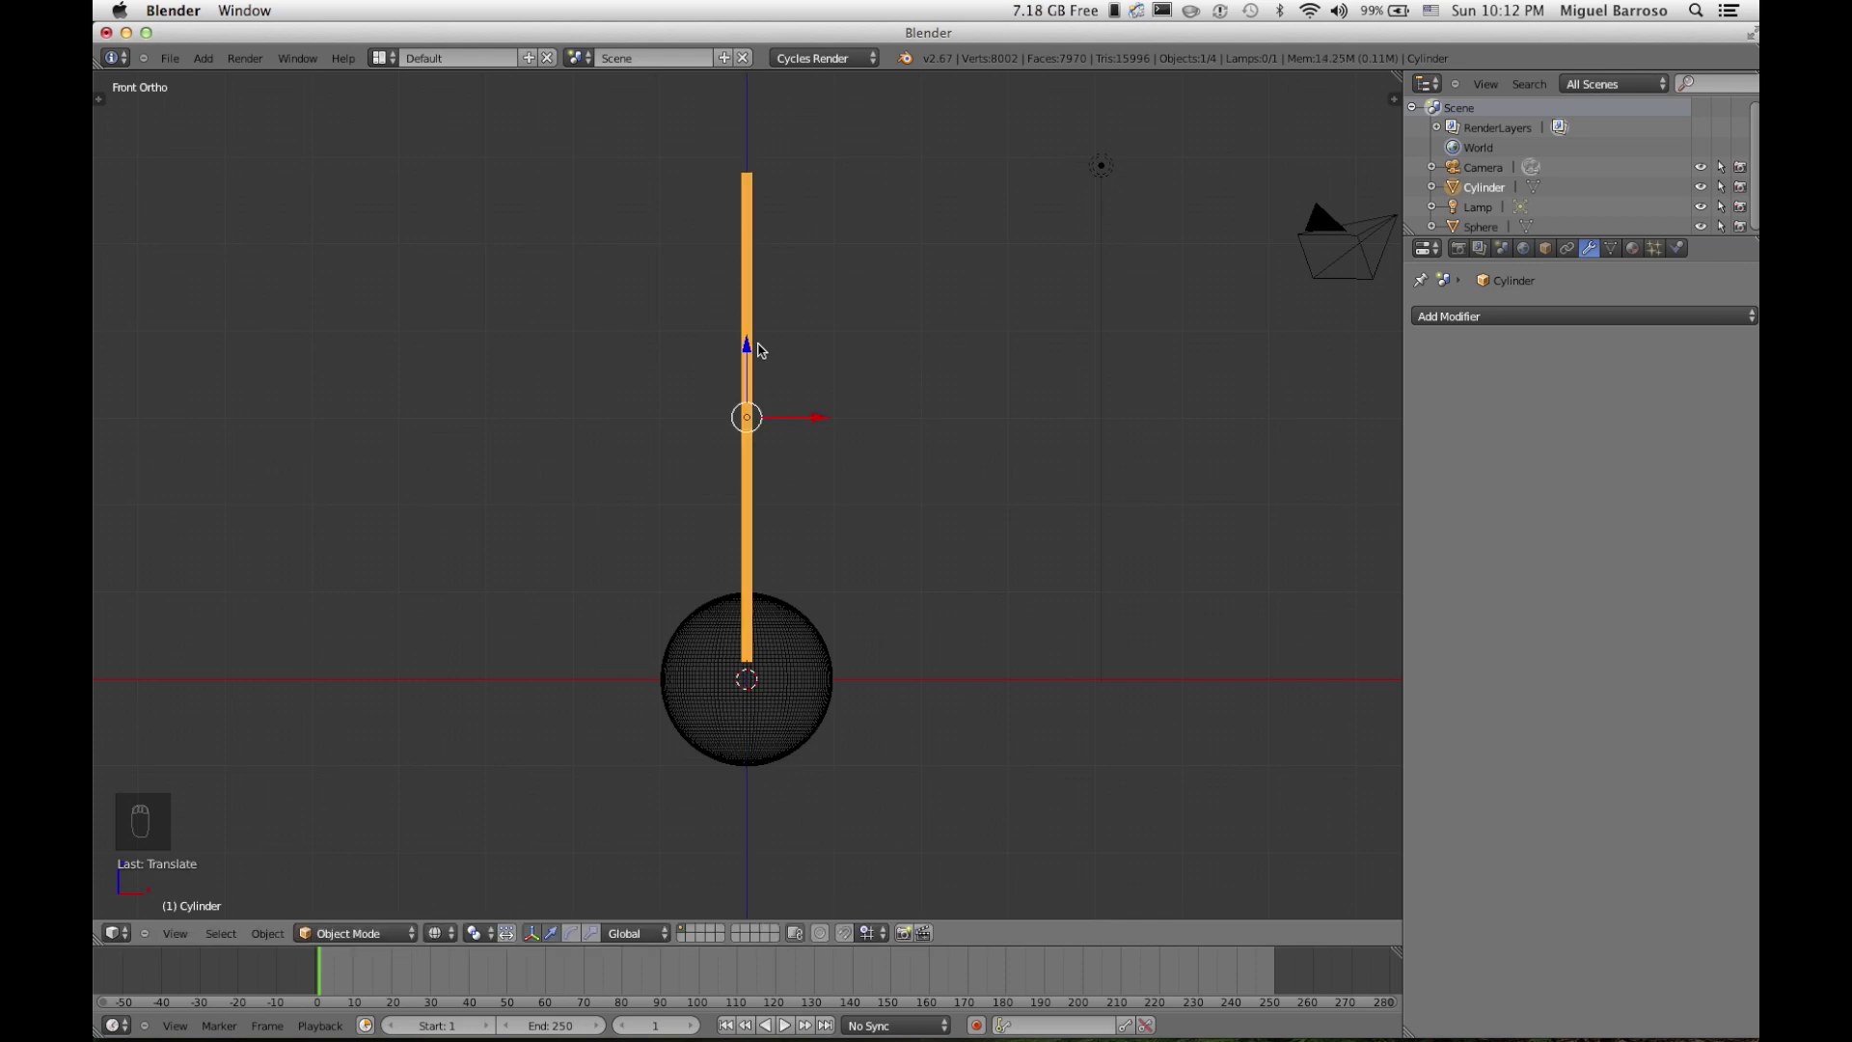
# Step: Add a Mirror modifier to the cylinder with only the Z axis enabled, and enter edit mode
pyautogui.click(1554, 316)
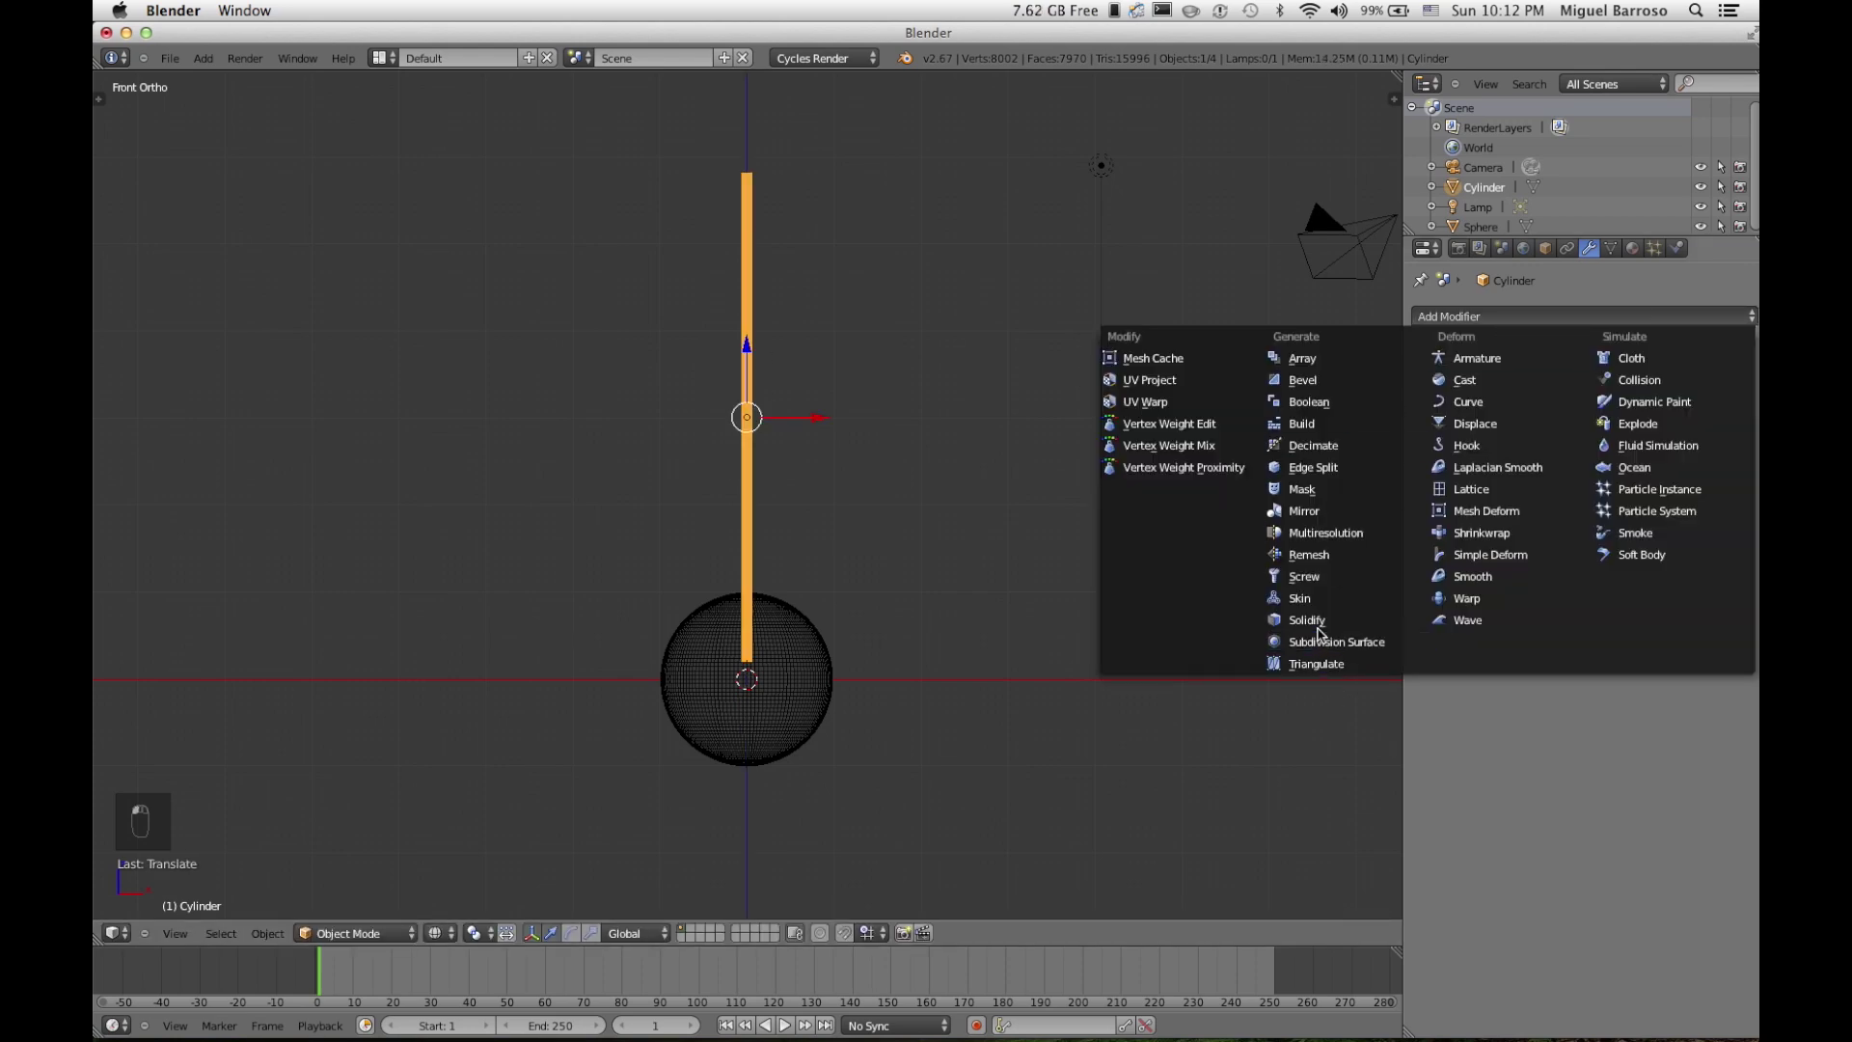
pyautogui.click(1335, 511)
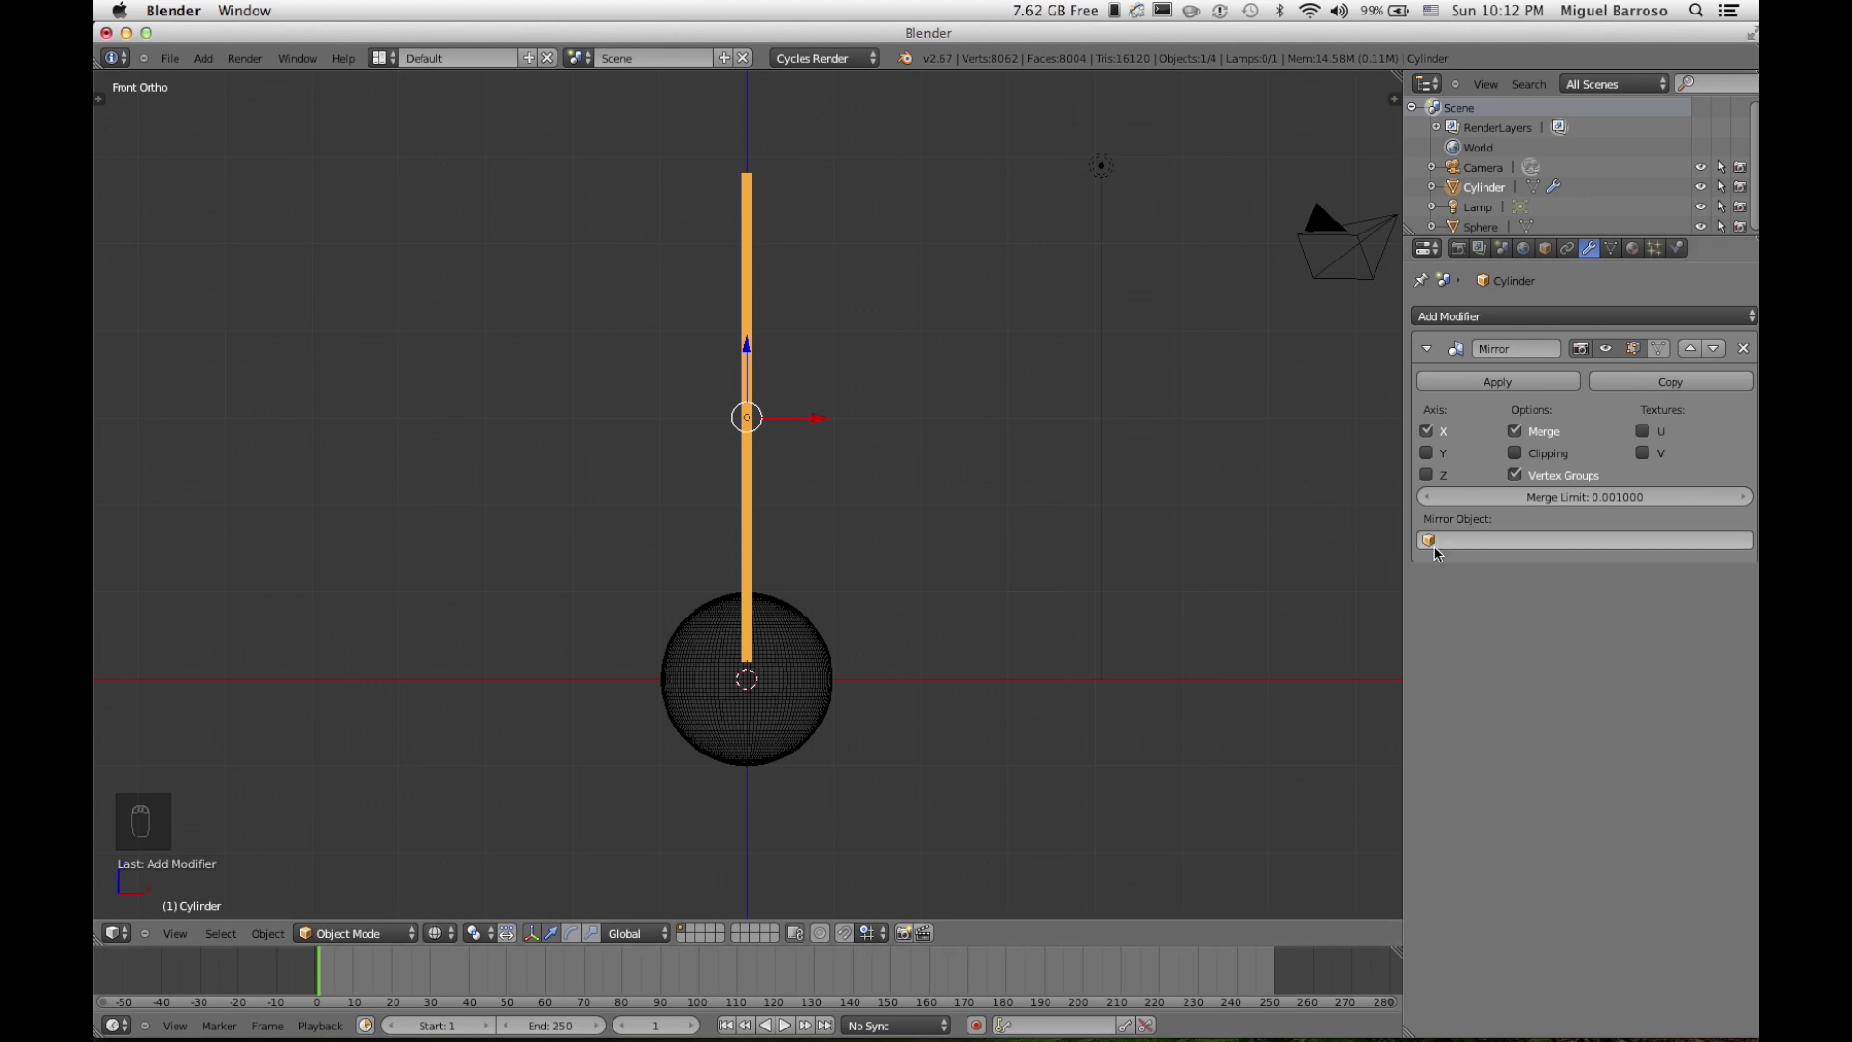
pyautogui.click(1427, 434)
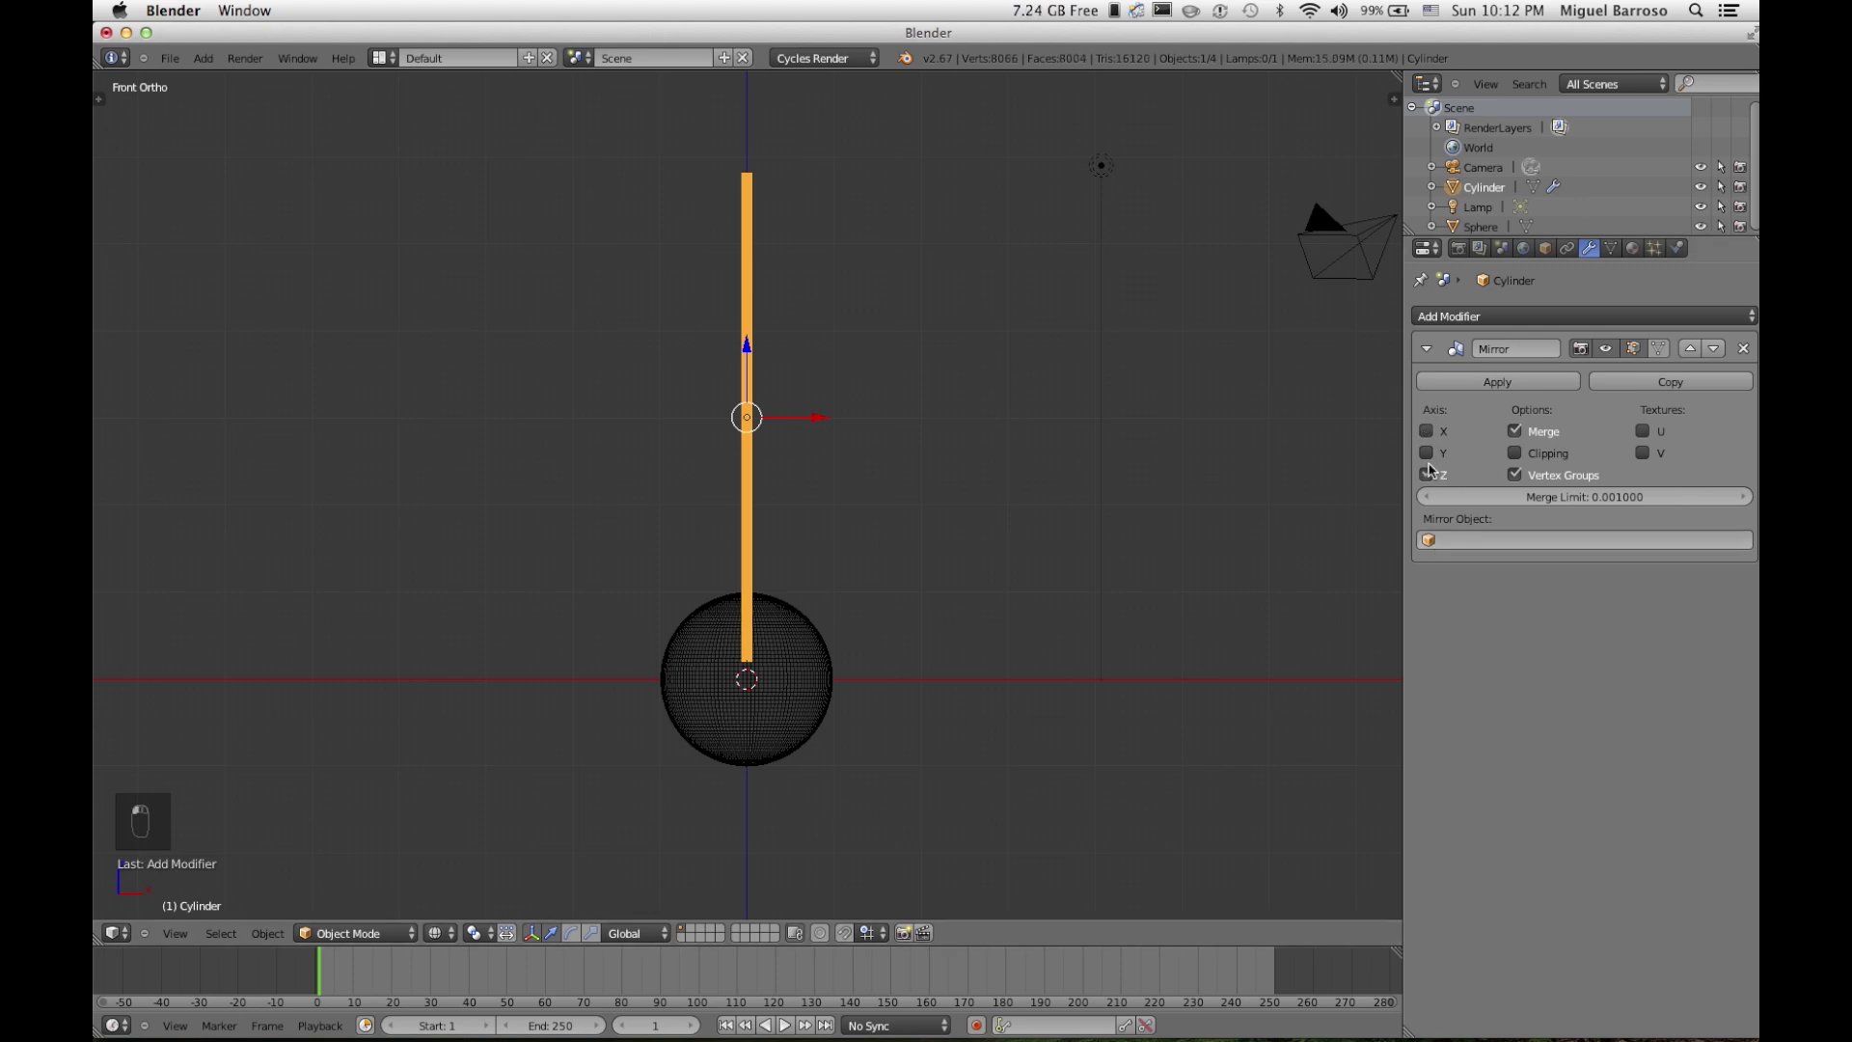
pyautogui.click(1427, 473)
pyautogui.press('Tab')
# Step: Try test moves of the cylinder mesh with the Mirror modifier on the Z axis and on the Y axis
pyautogui.press('g')
pyautogui.press('x')
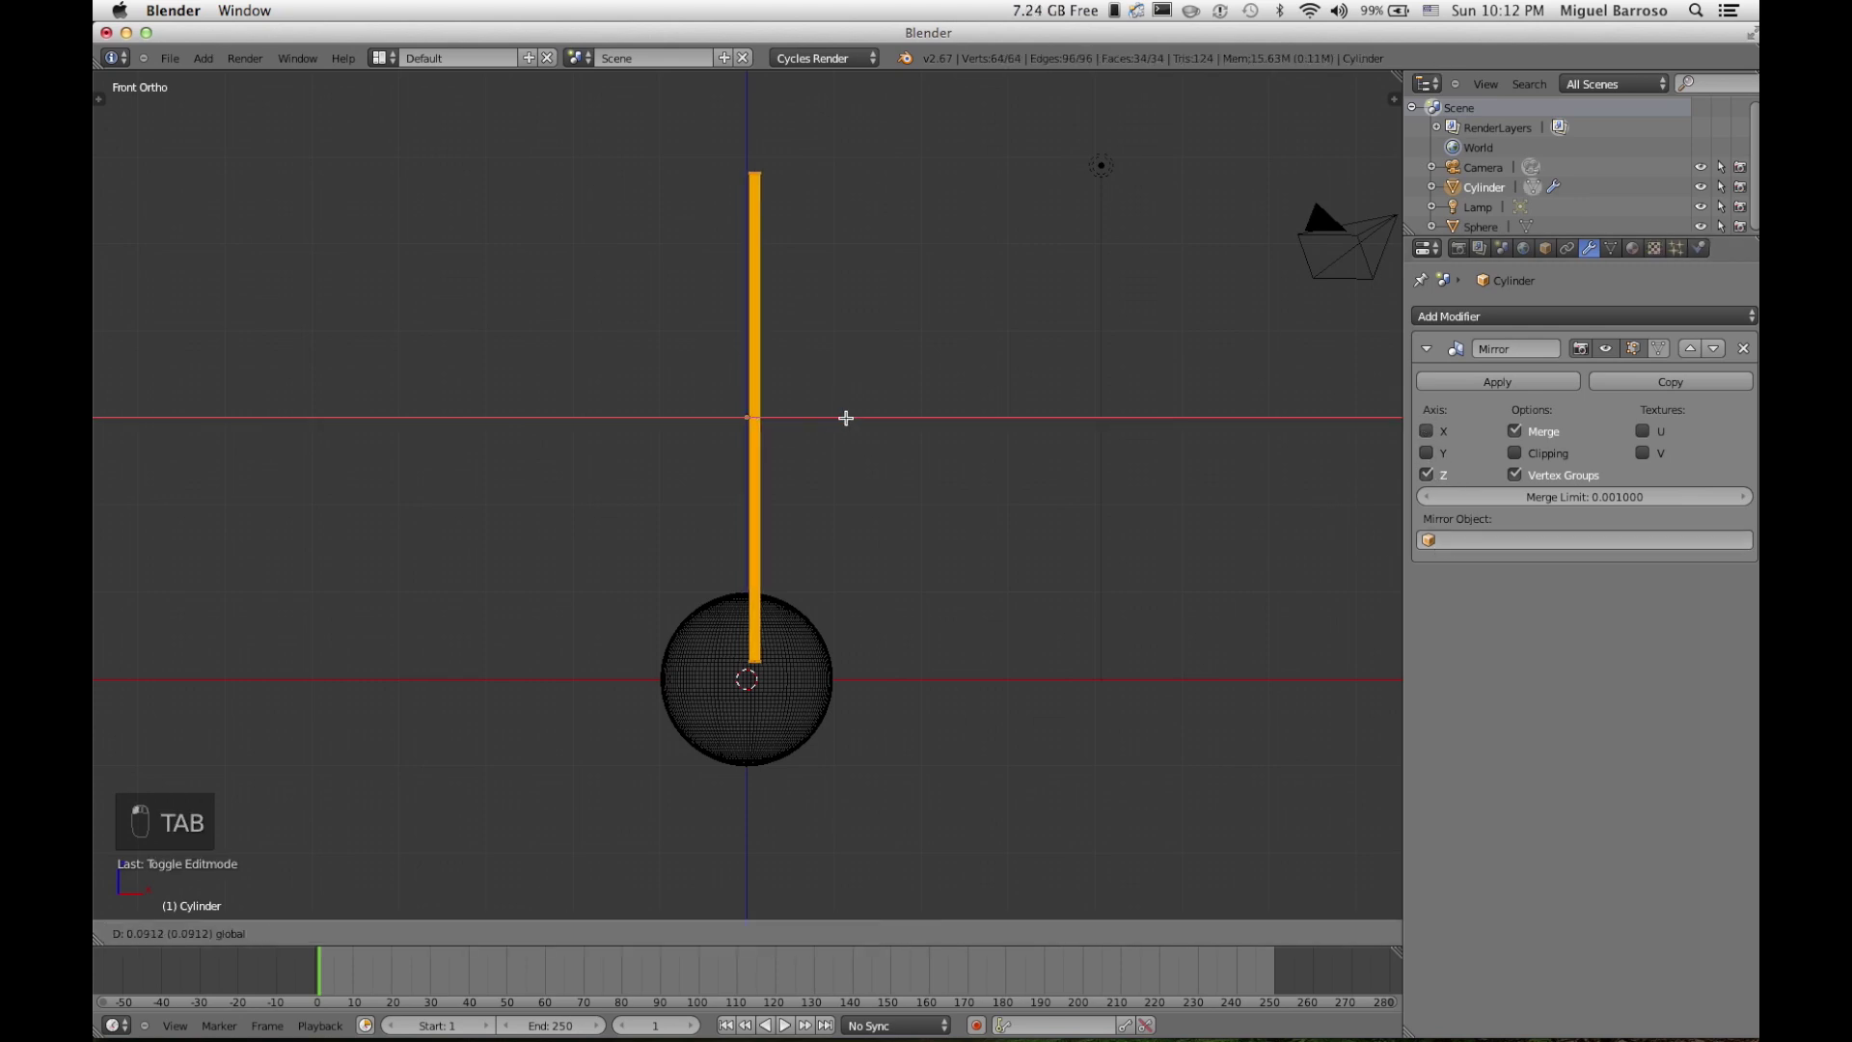
pyautogui.rightClick(873, 417)
pyautogui.press('super+z')
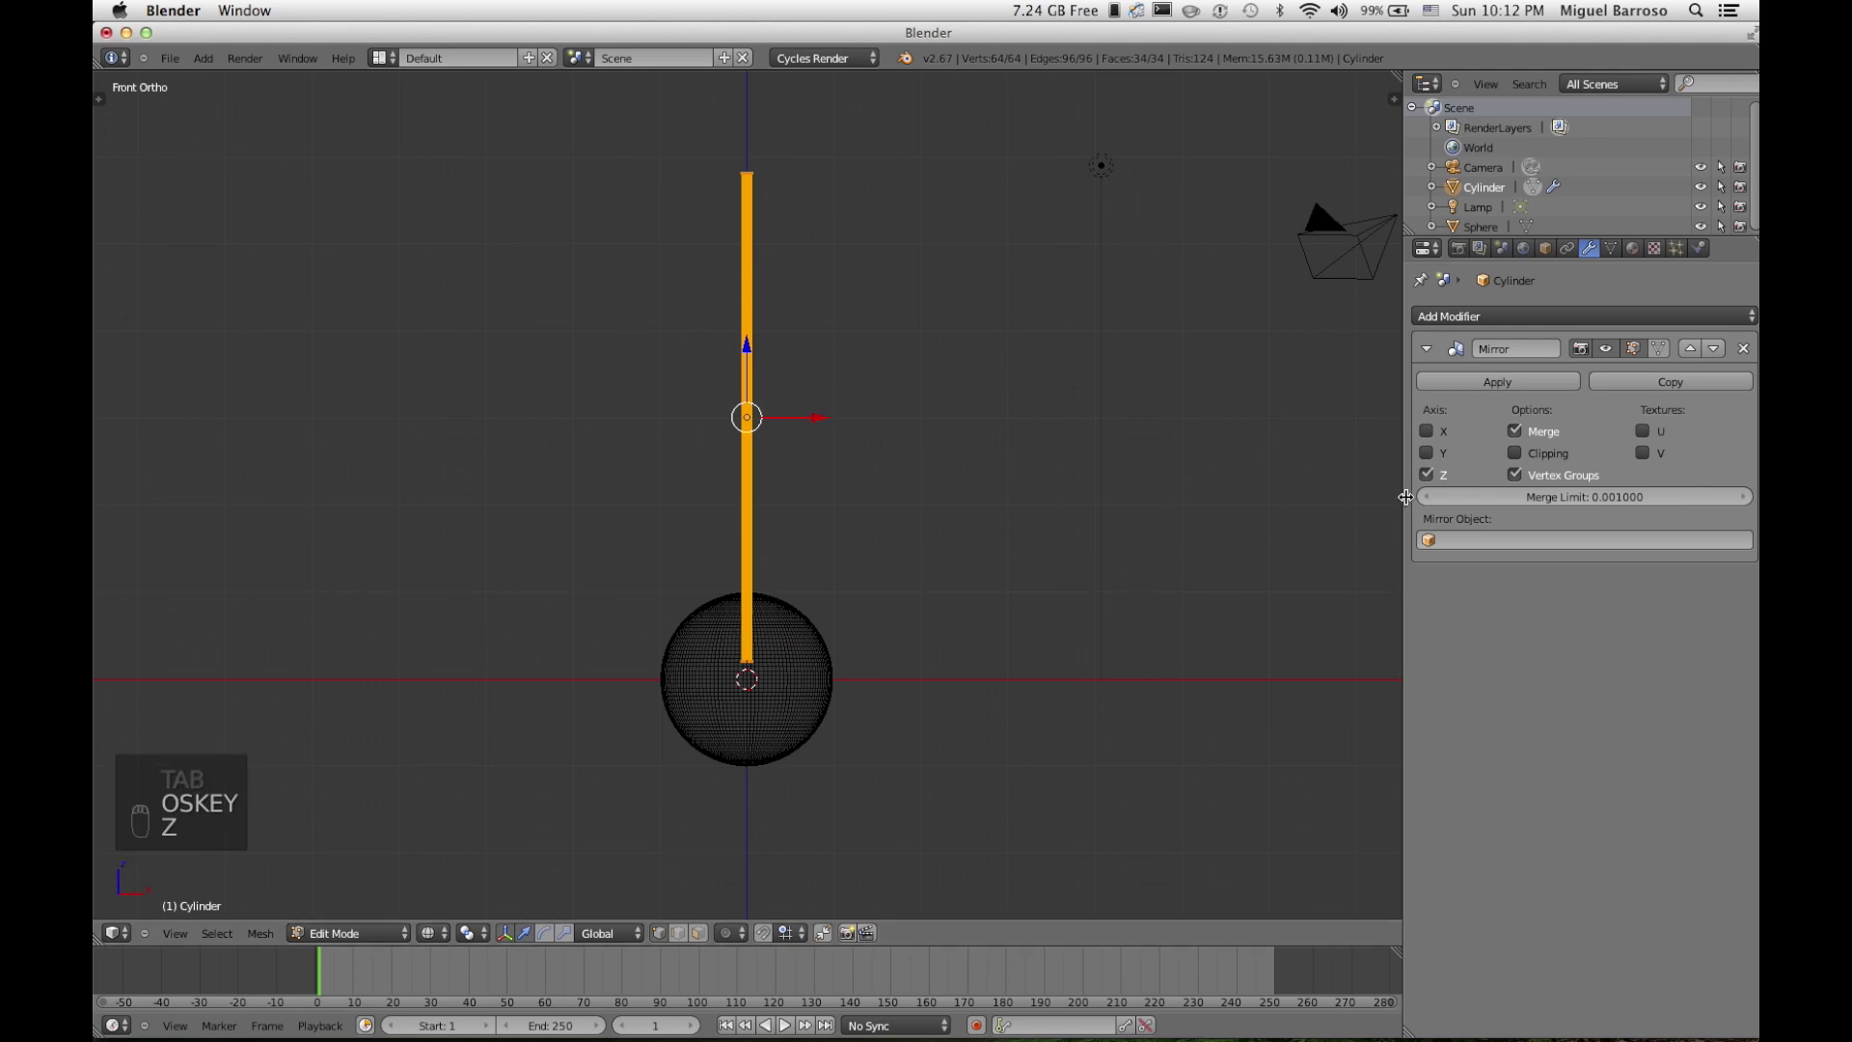
pyautogui.click(1427, 475)
pyautogui.click(1427, 453)
pyautogui.press('g')
pyautogui.rightClick(805, 421)
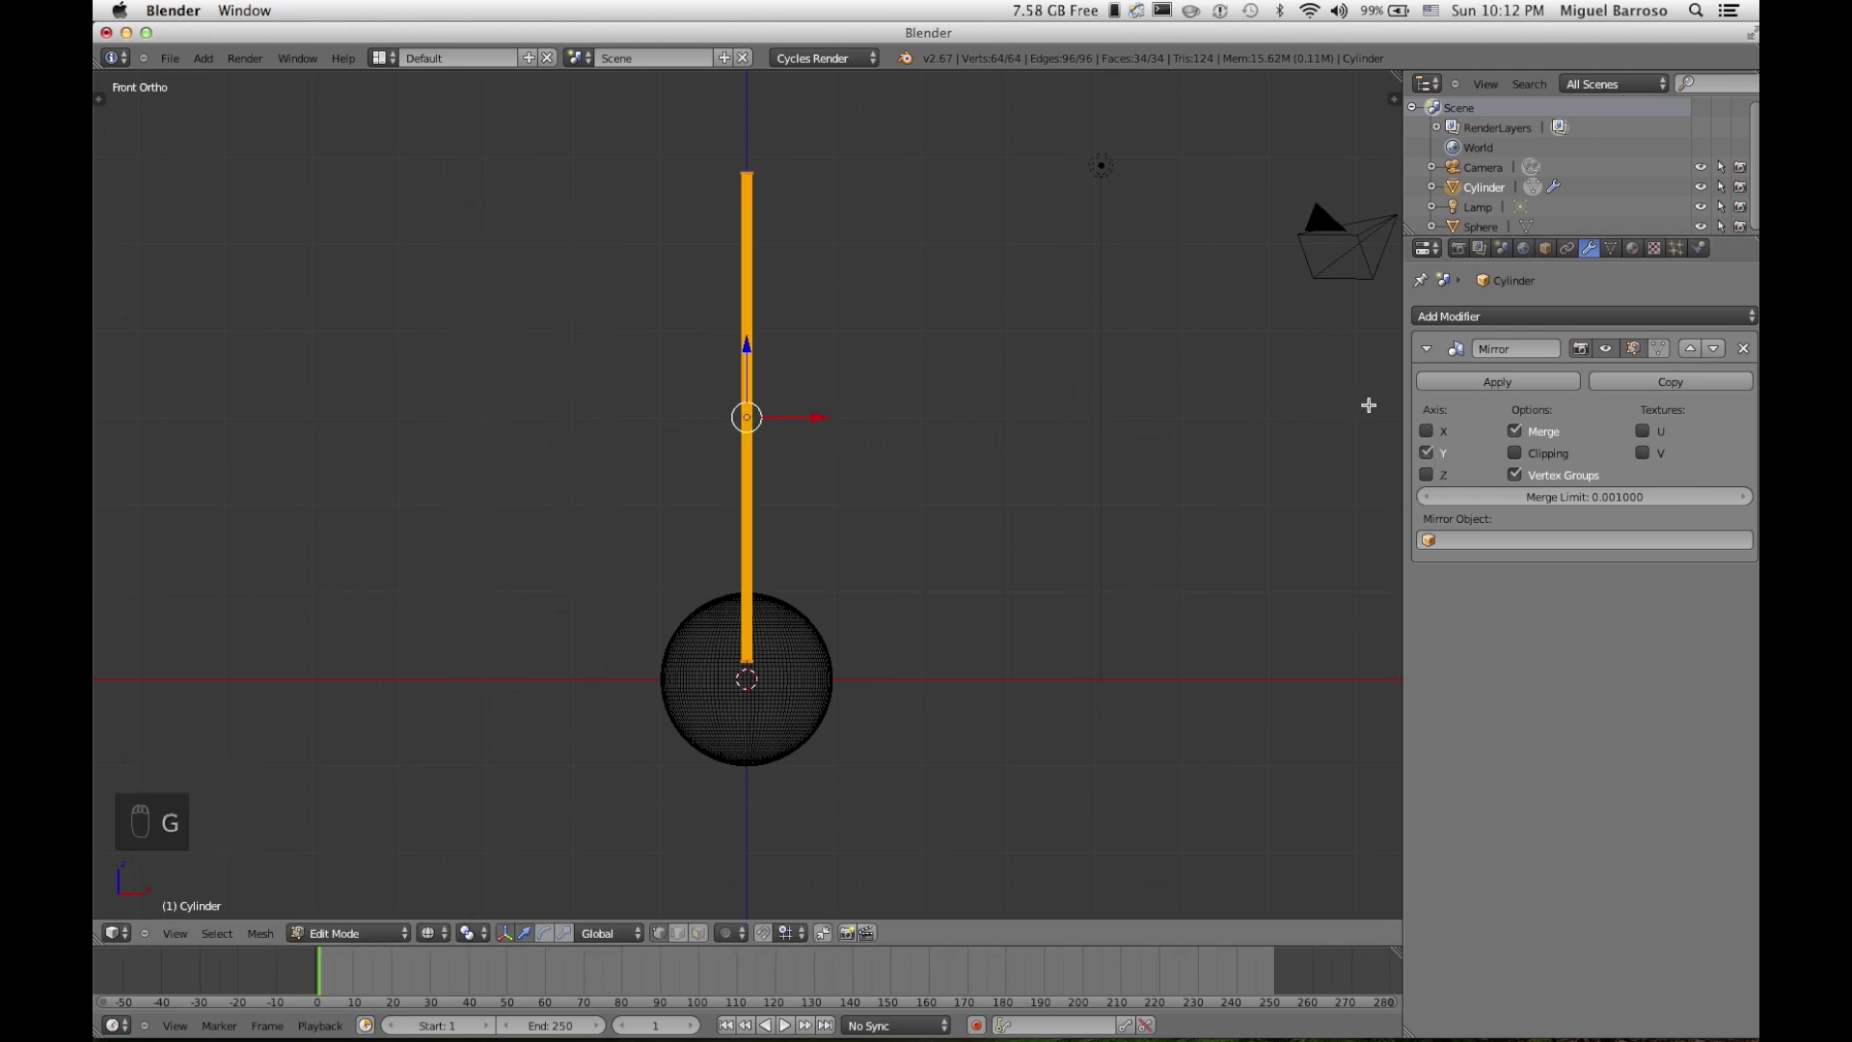
# Step: Set the Mirror modifier to the X axis only and move the cylinder mesh slightly towards positive X and up
pyautogui.click(1426, 430)
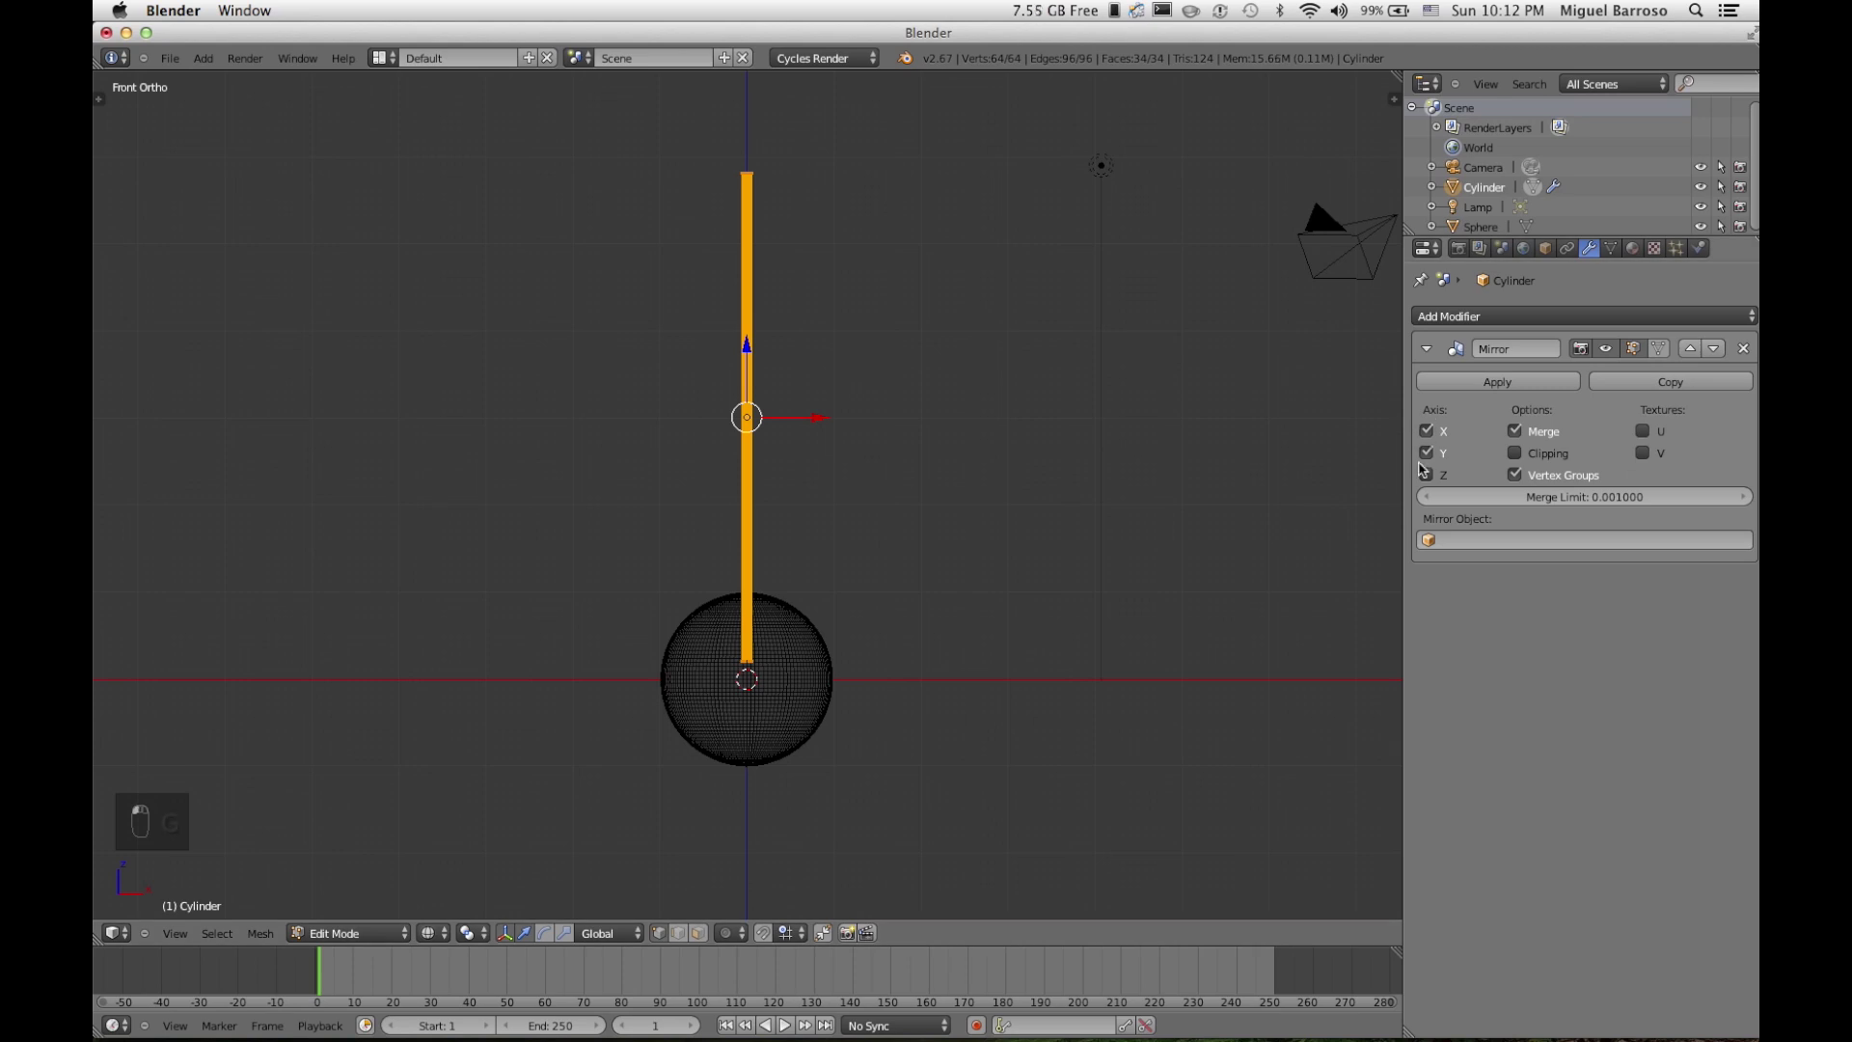
pyautogui.click(1426, 452)
pyautogui.press('g')
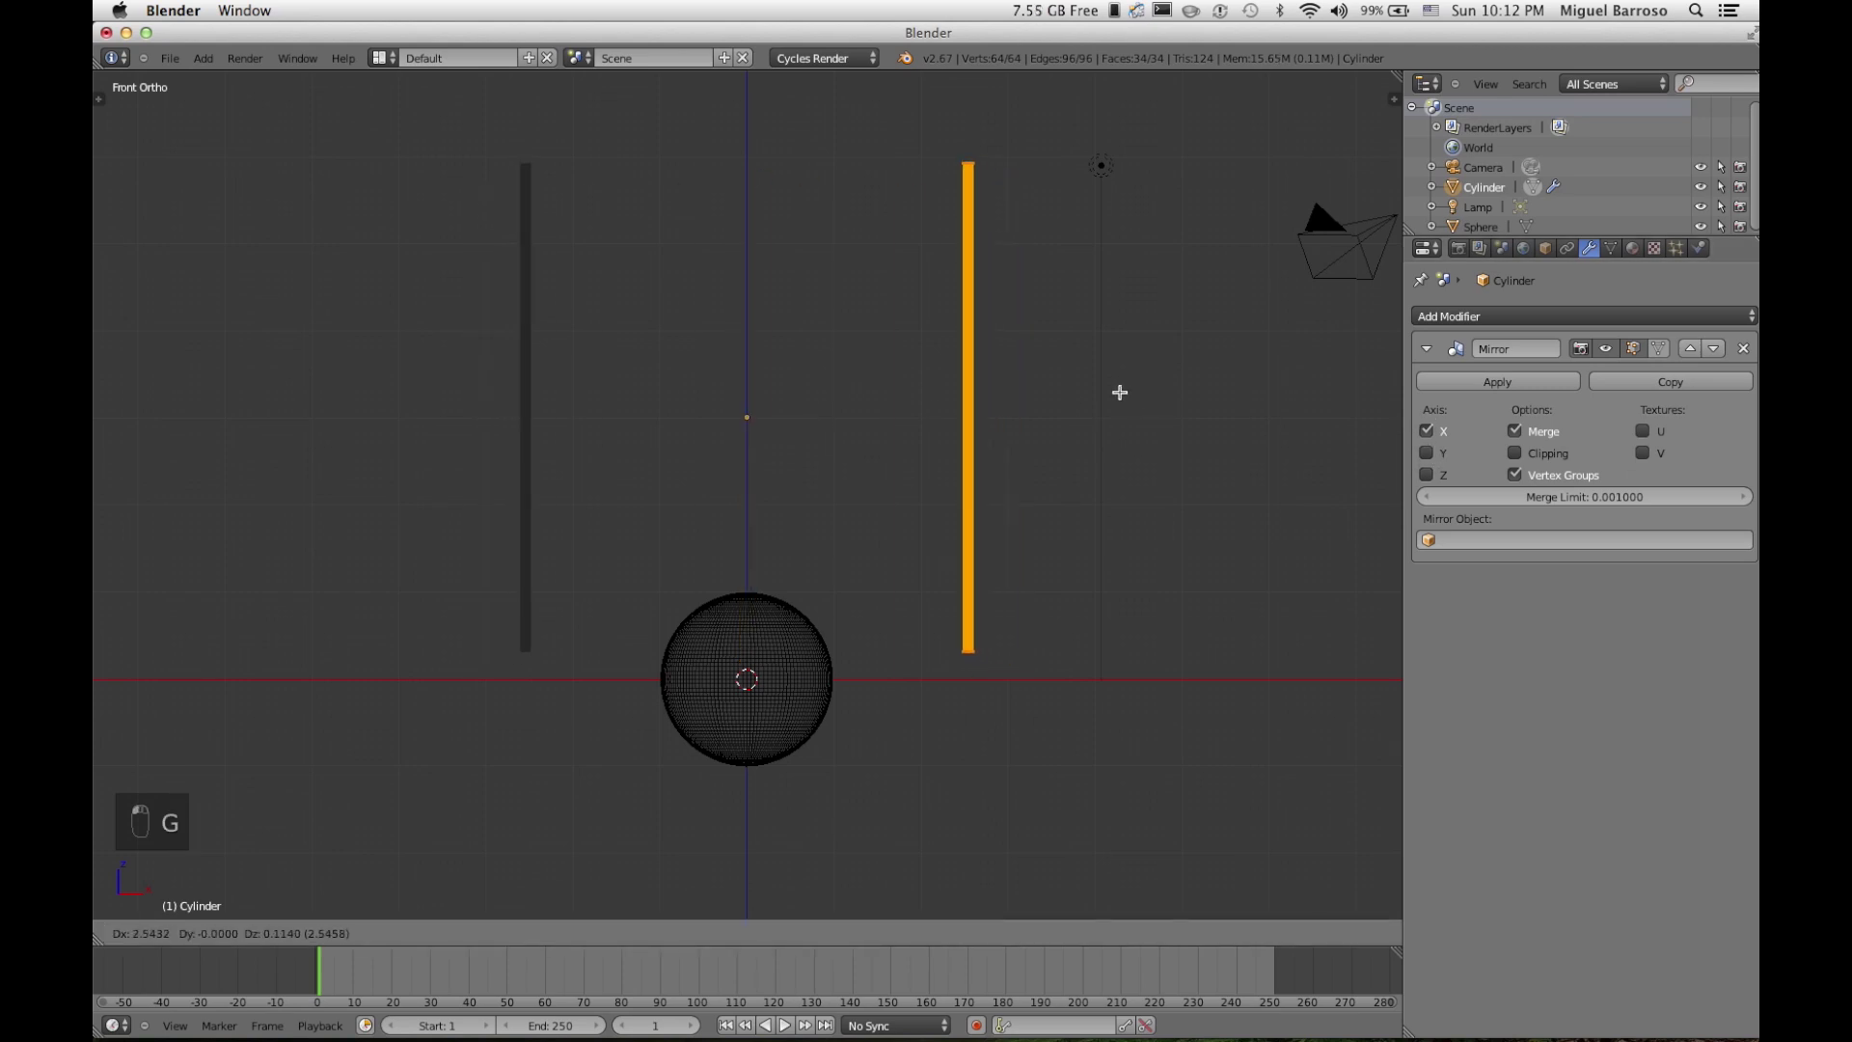
pyautogui.click(933, 374)
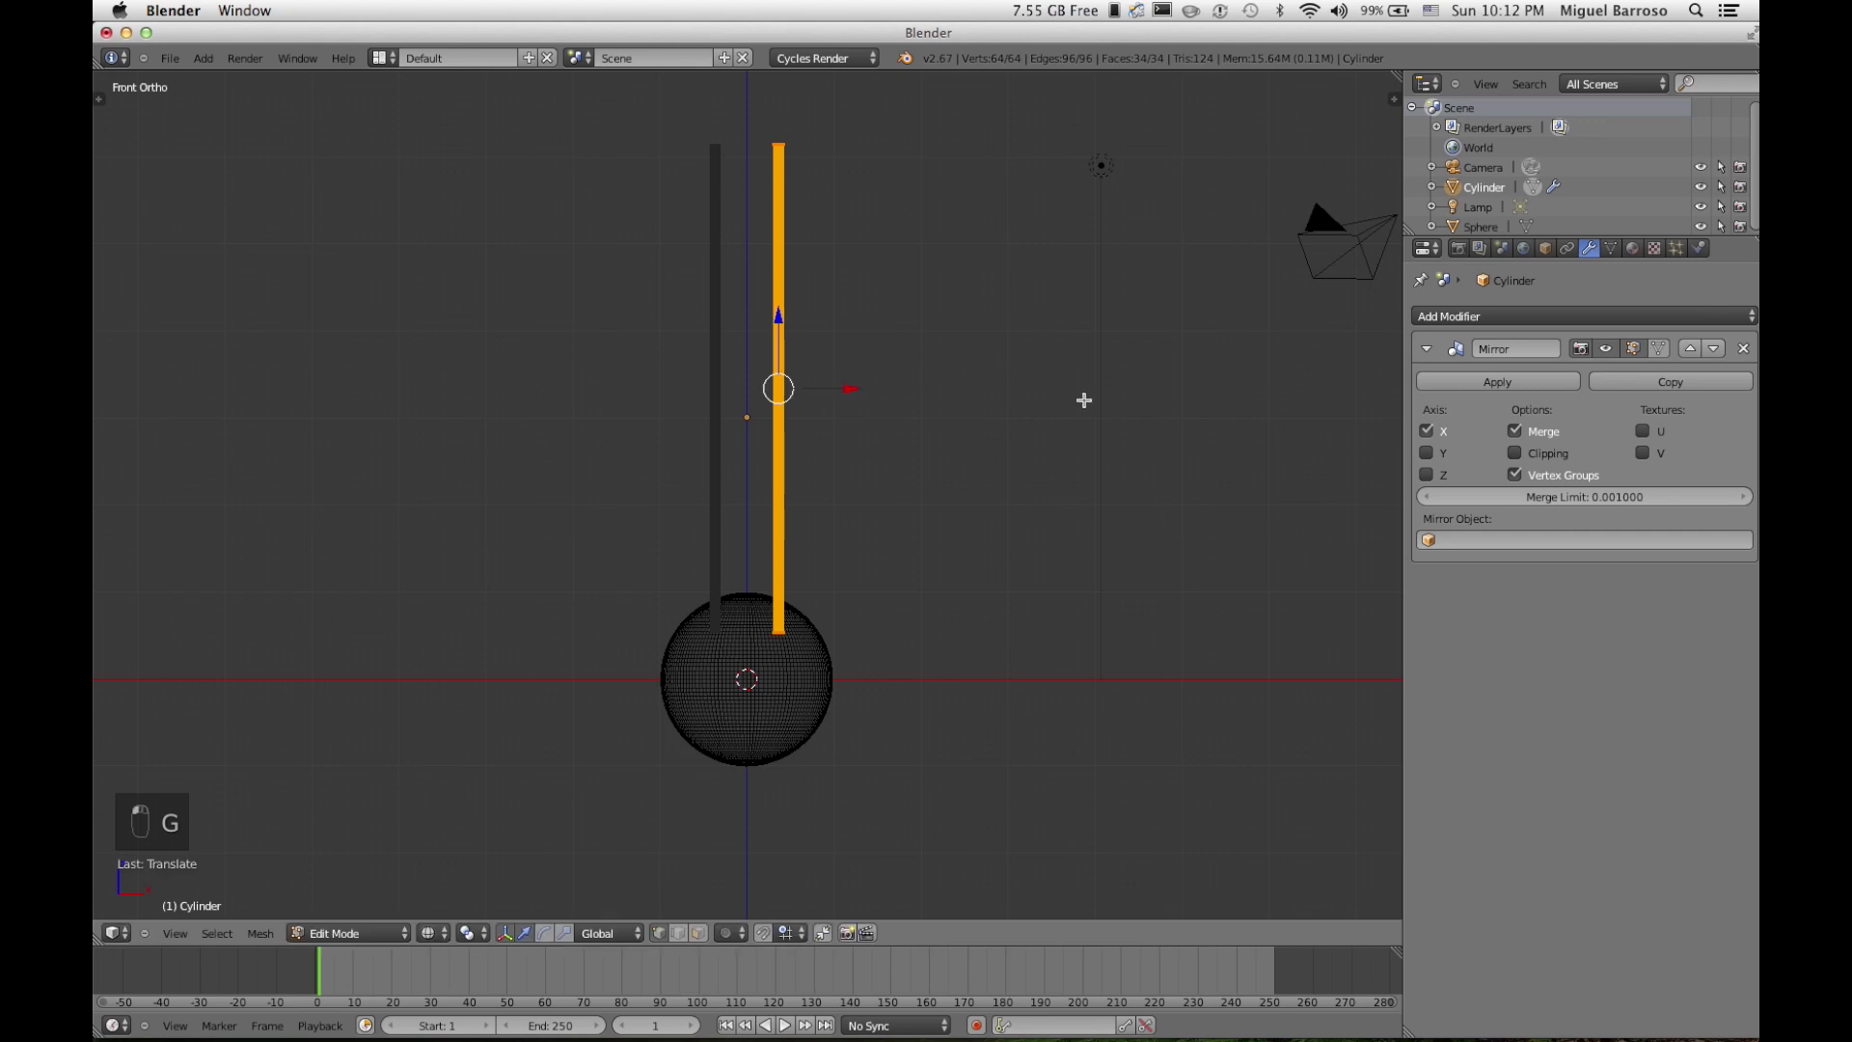
# Step: Tilt the cylinder mesh outward about 20° and move it towards positive X so its lower end sits inside the sphere, forming a V
pyautogui.press('r')
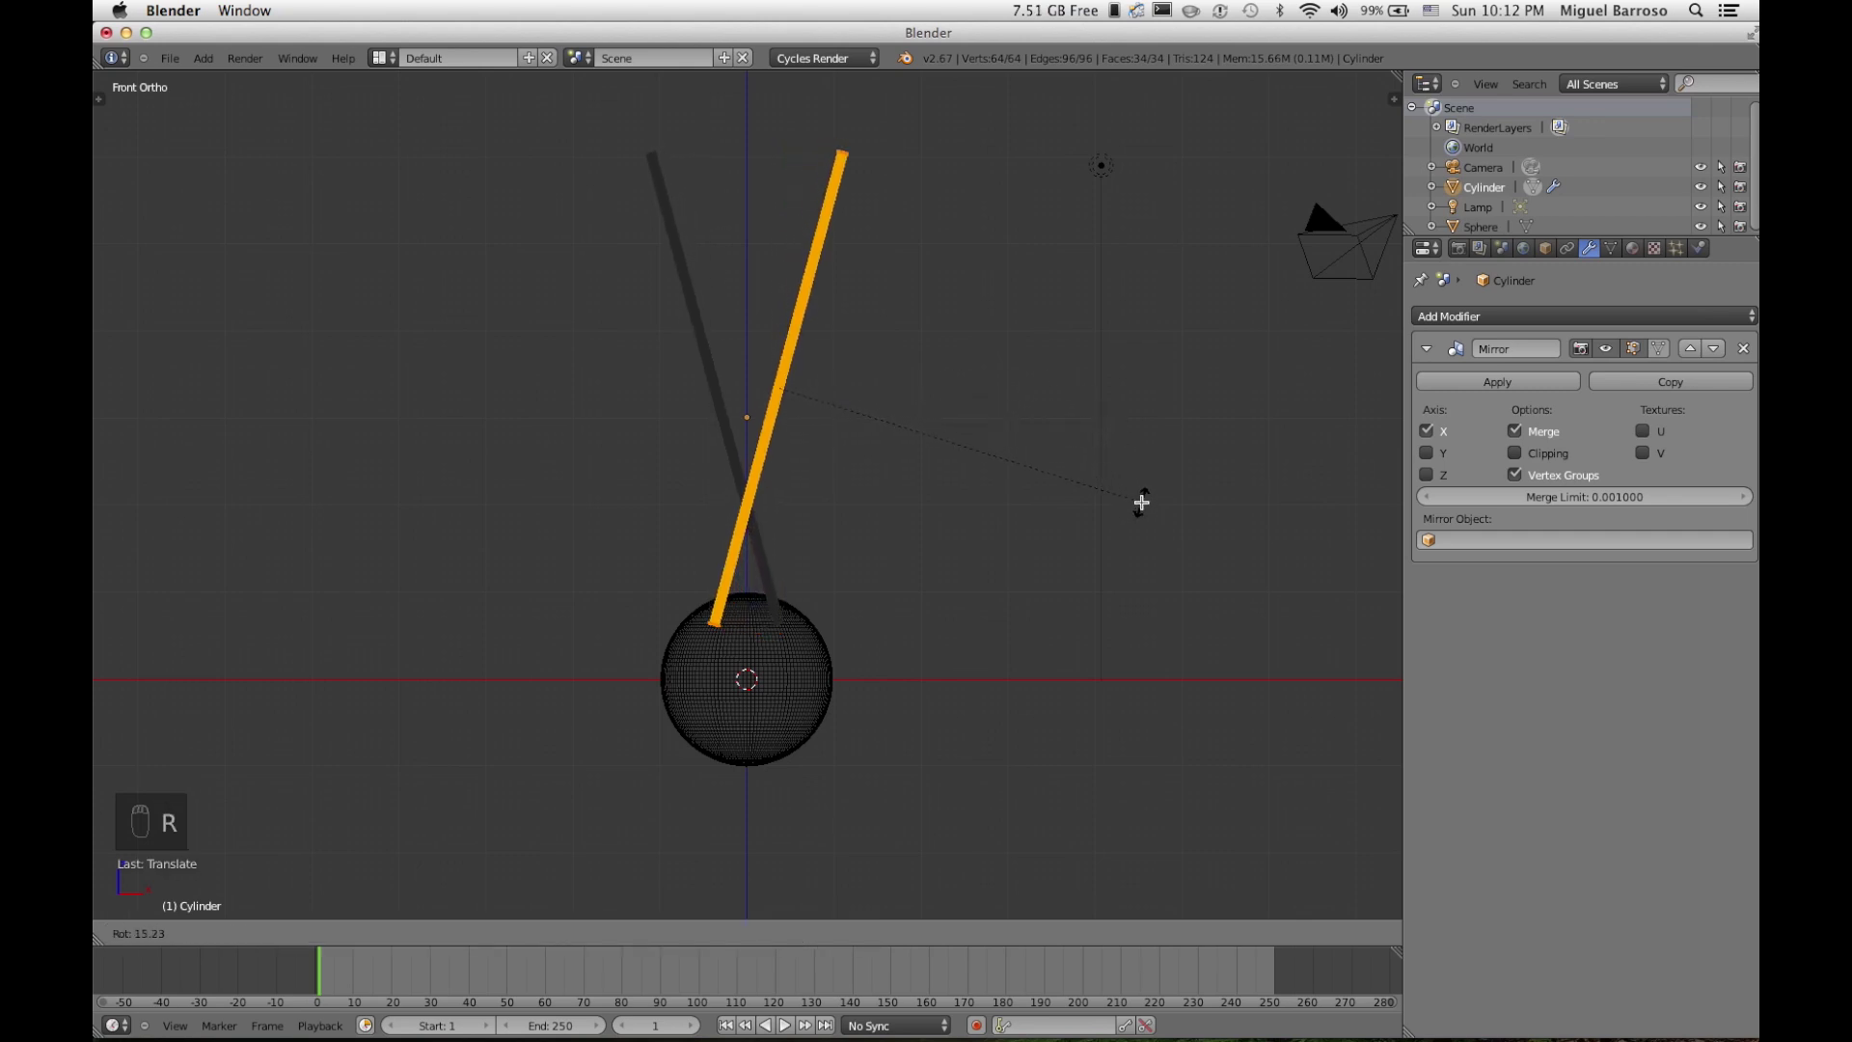
pyautogui.click(1142, 501)
pyautogui.press('g')
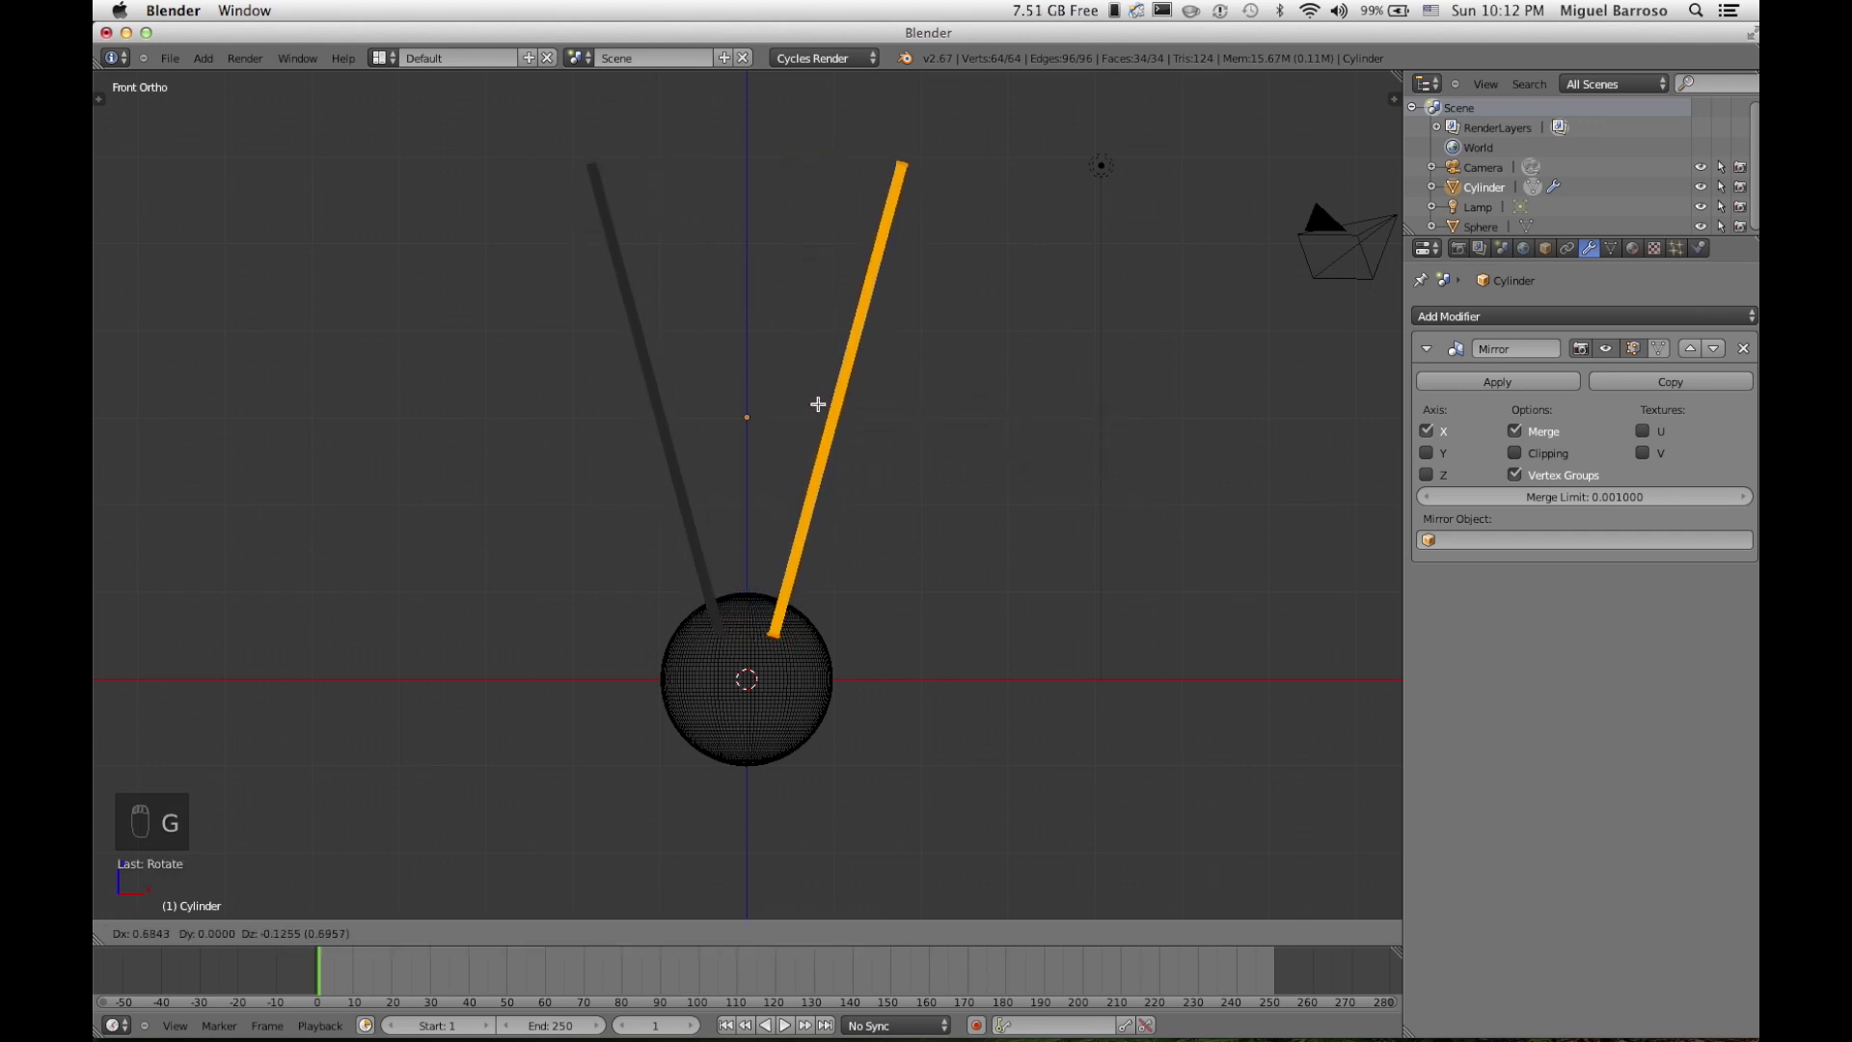
pyautogui.click(818, 403)
pyautogui.press('r')
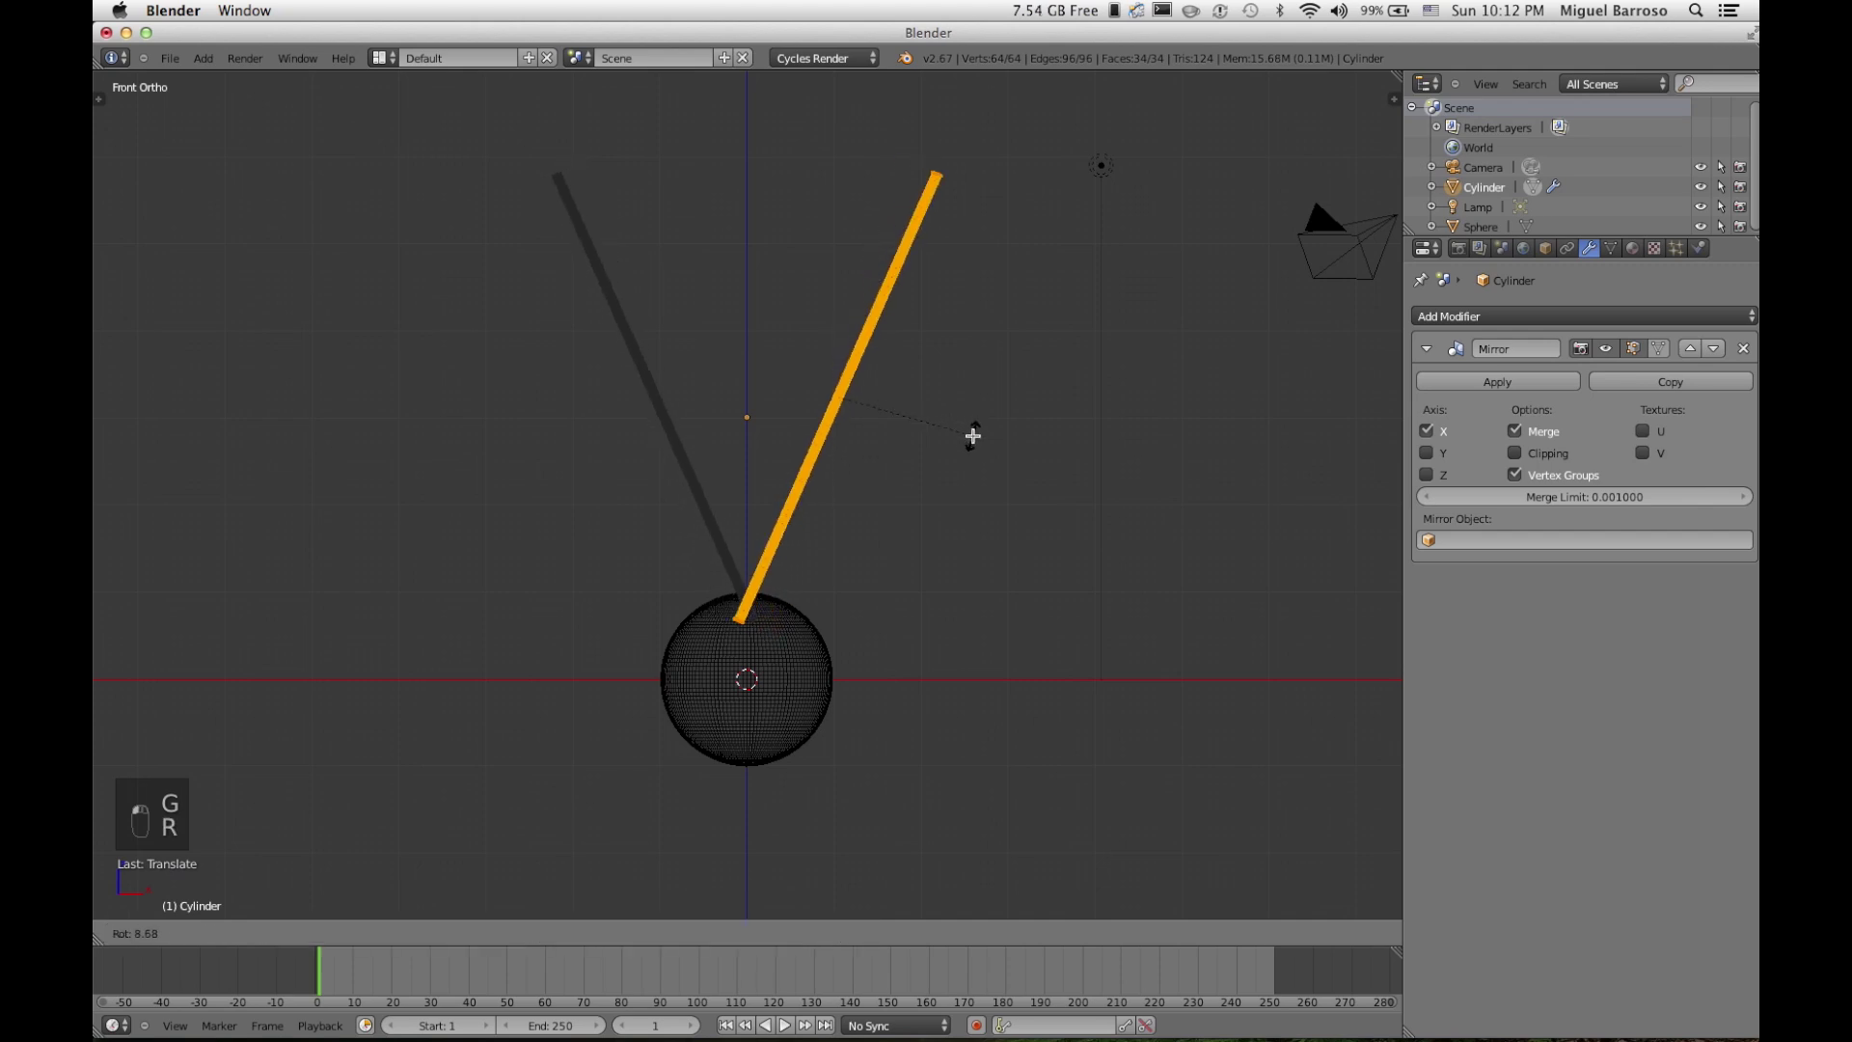
pyautogui.click(976, 428)
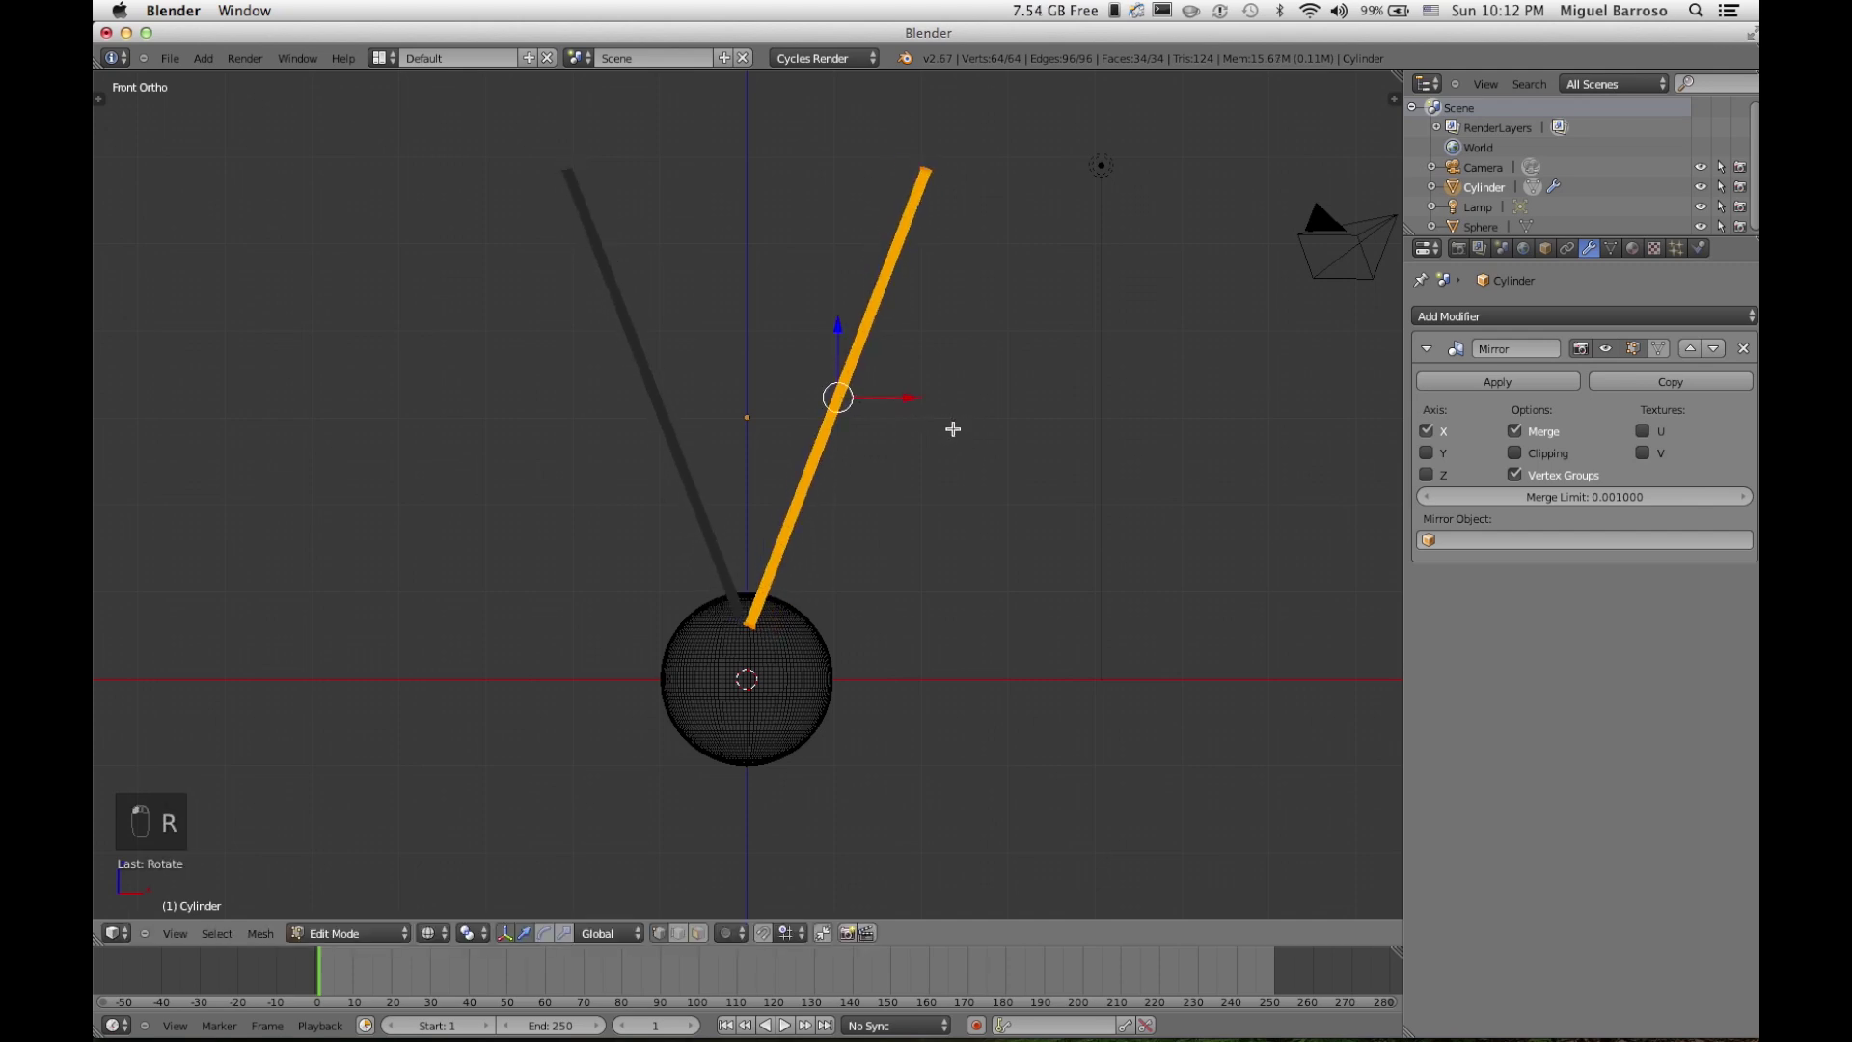
pyautogui.press('g')
pyautogui.click(980, 424)
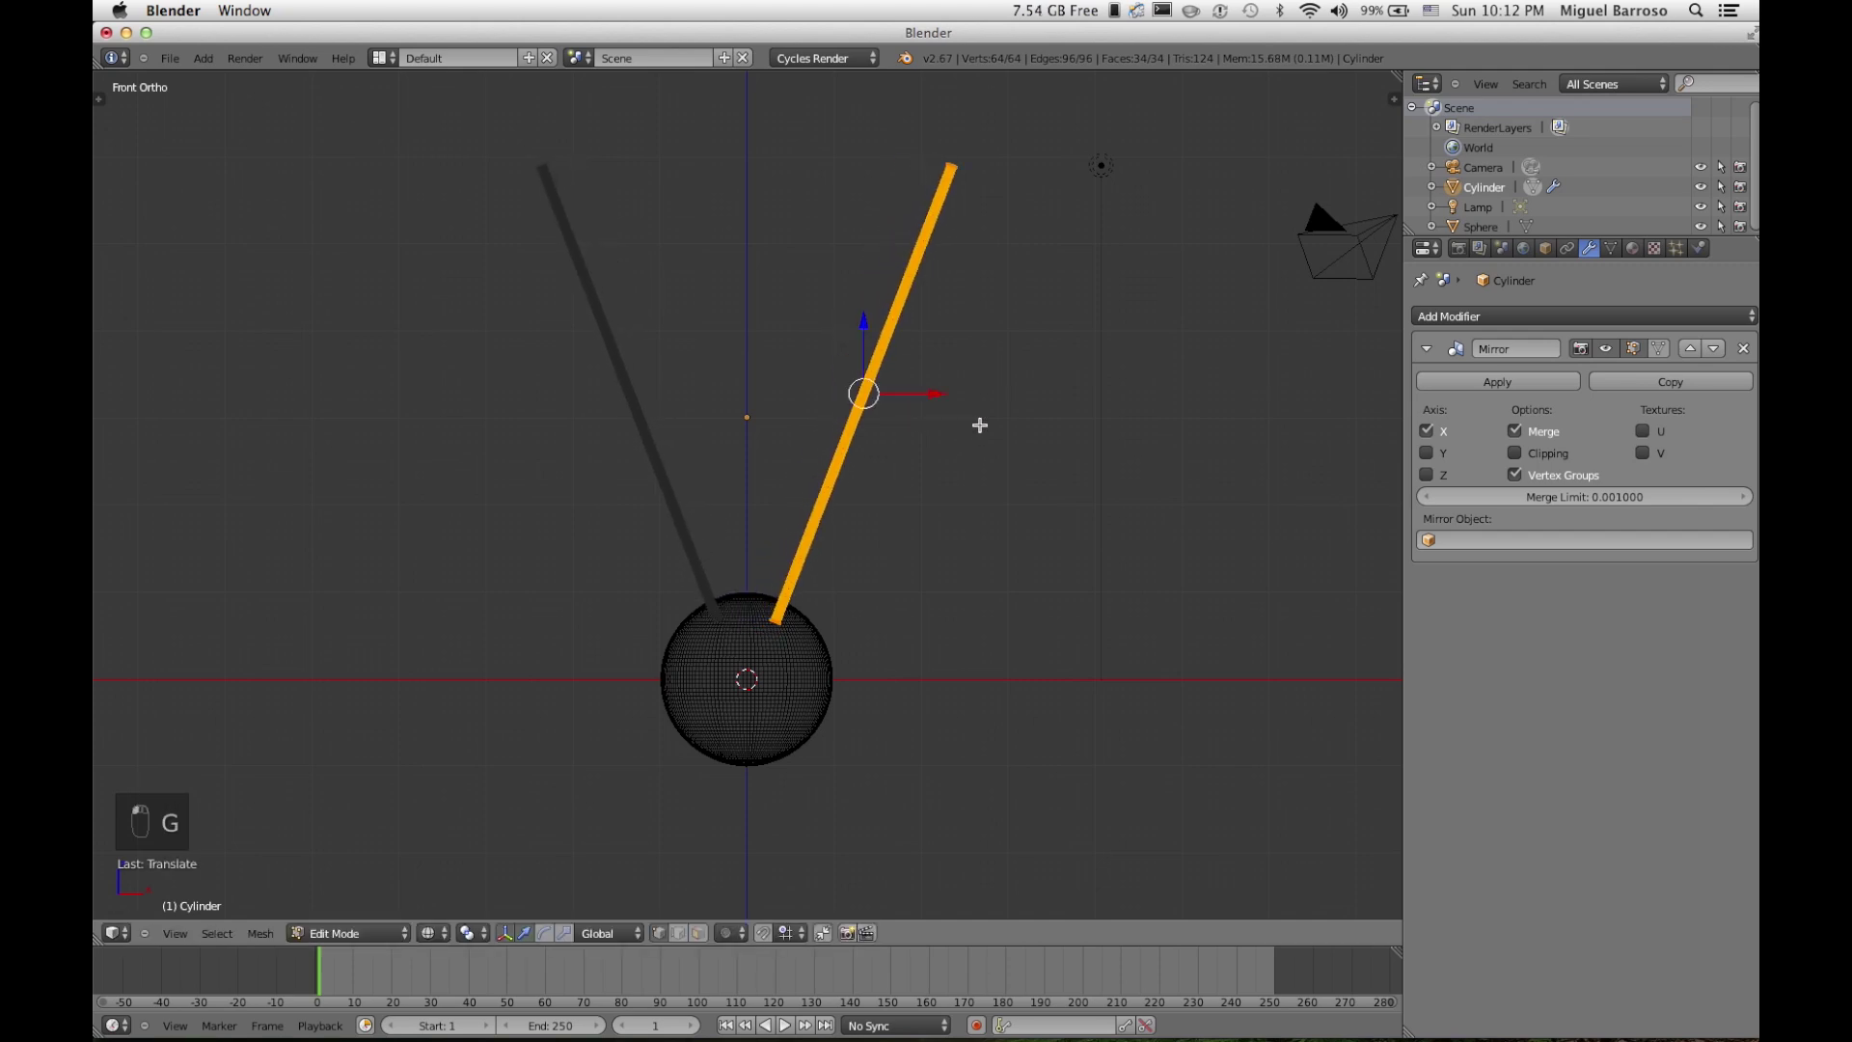
# Step: Deselect the cylinder mesh, return to object mode and switch the viewport to solid shading
pyautogui.press('`')
pyautogui.press('Tab')
pyautogui.scroll(-3, 980, 427)
pyautogui.press('z')
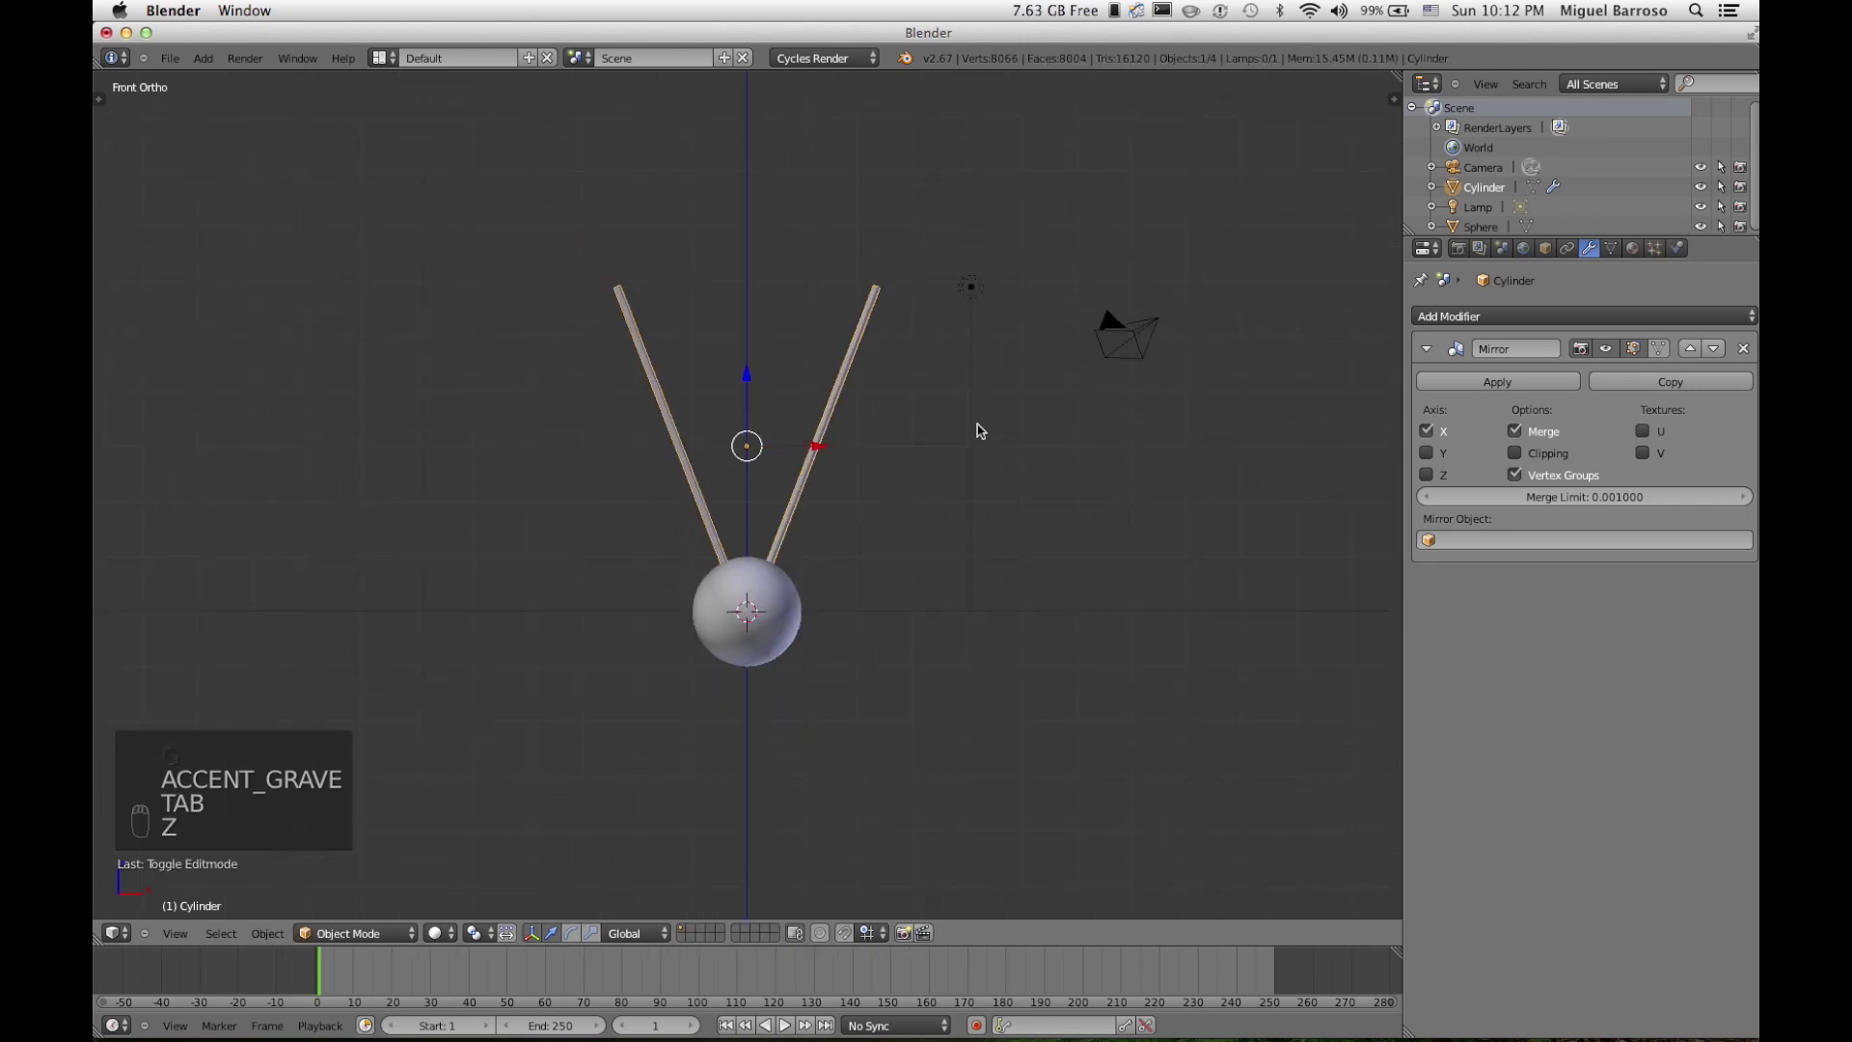
# Step: Apply smooth shading to the sphere and to the mirrored cylinders
pyautogui.moveTo(980, 430); pyautogui.dragTo(980, 425, button='middle')
pyautogui.scroll(6, 975, 418)
pyautogui.rightClick(842, 695)
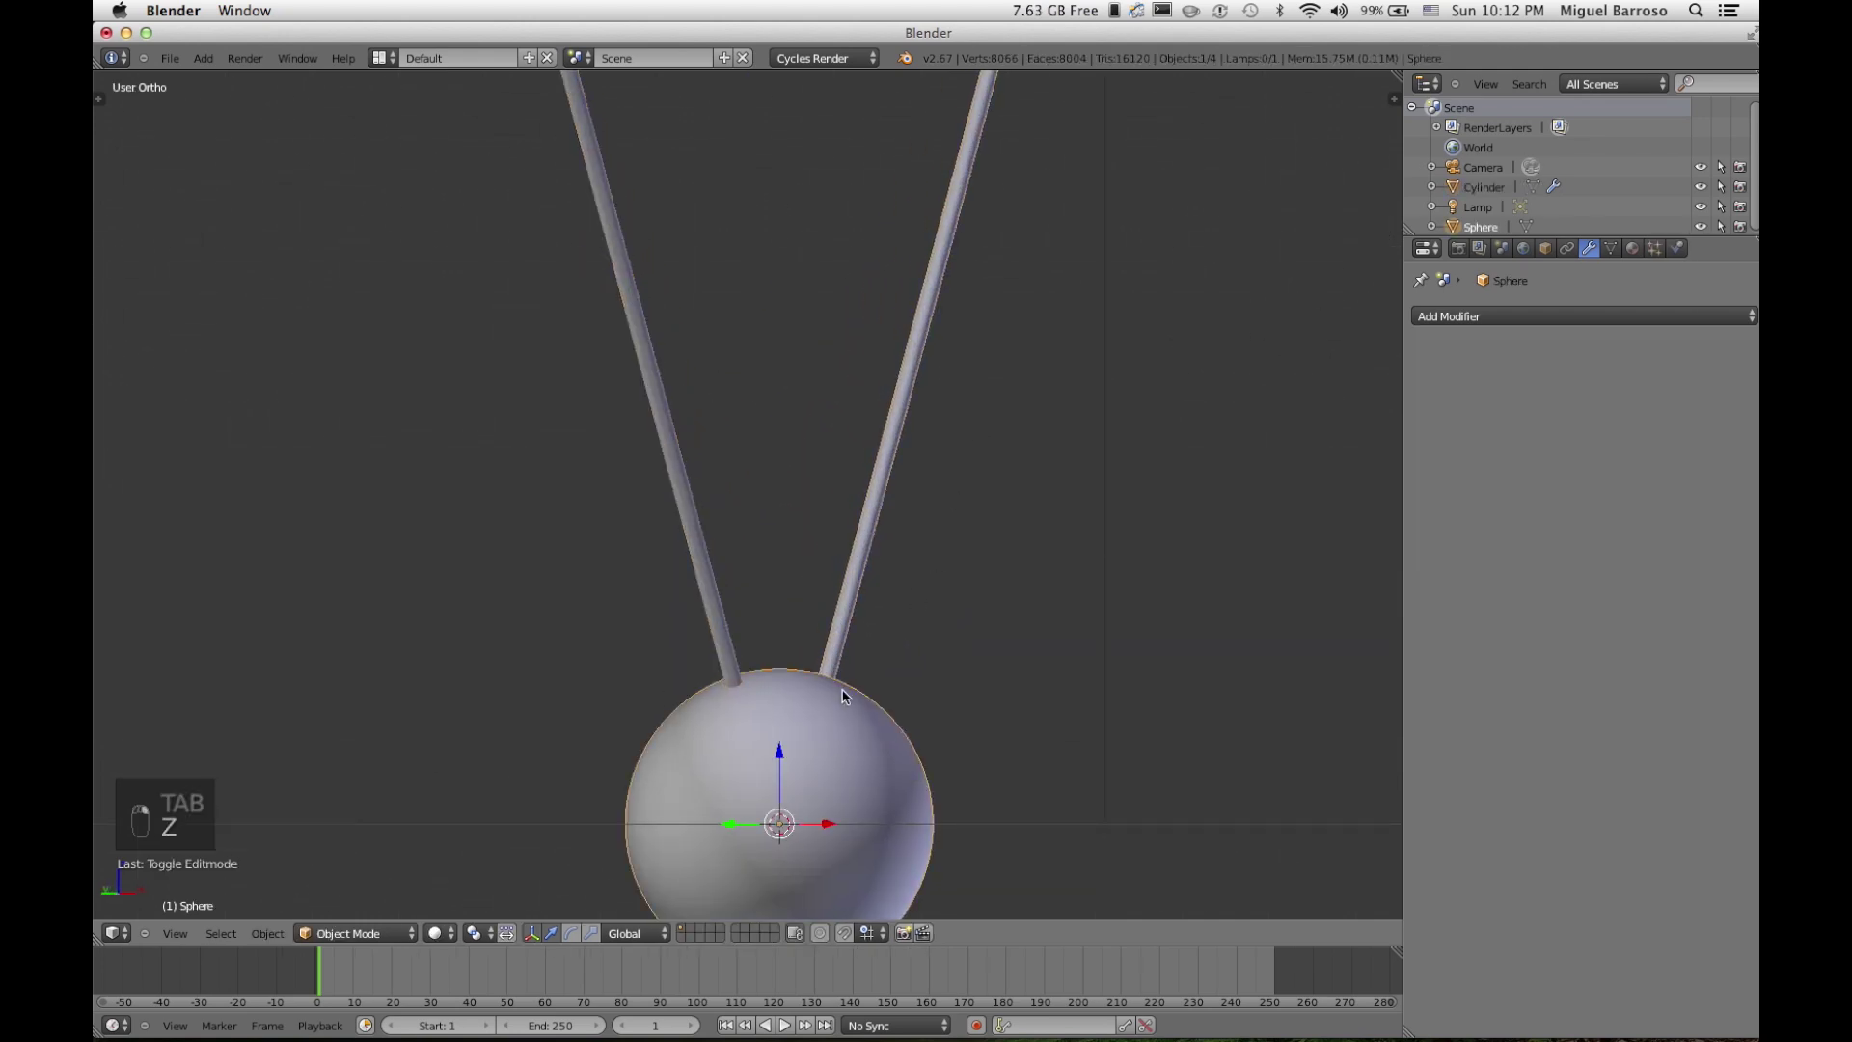
pyautogui.press('t')
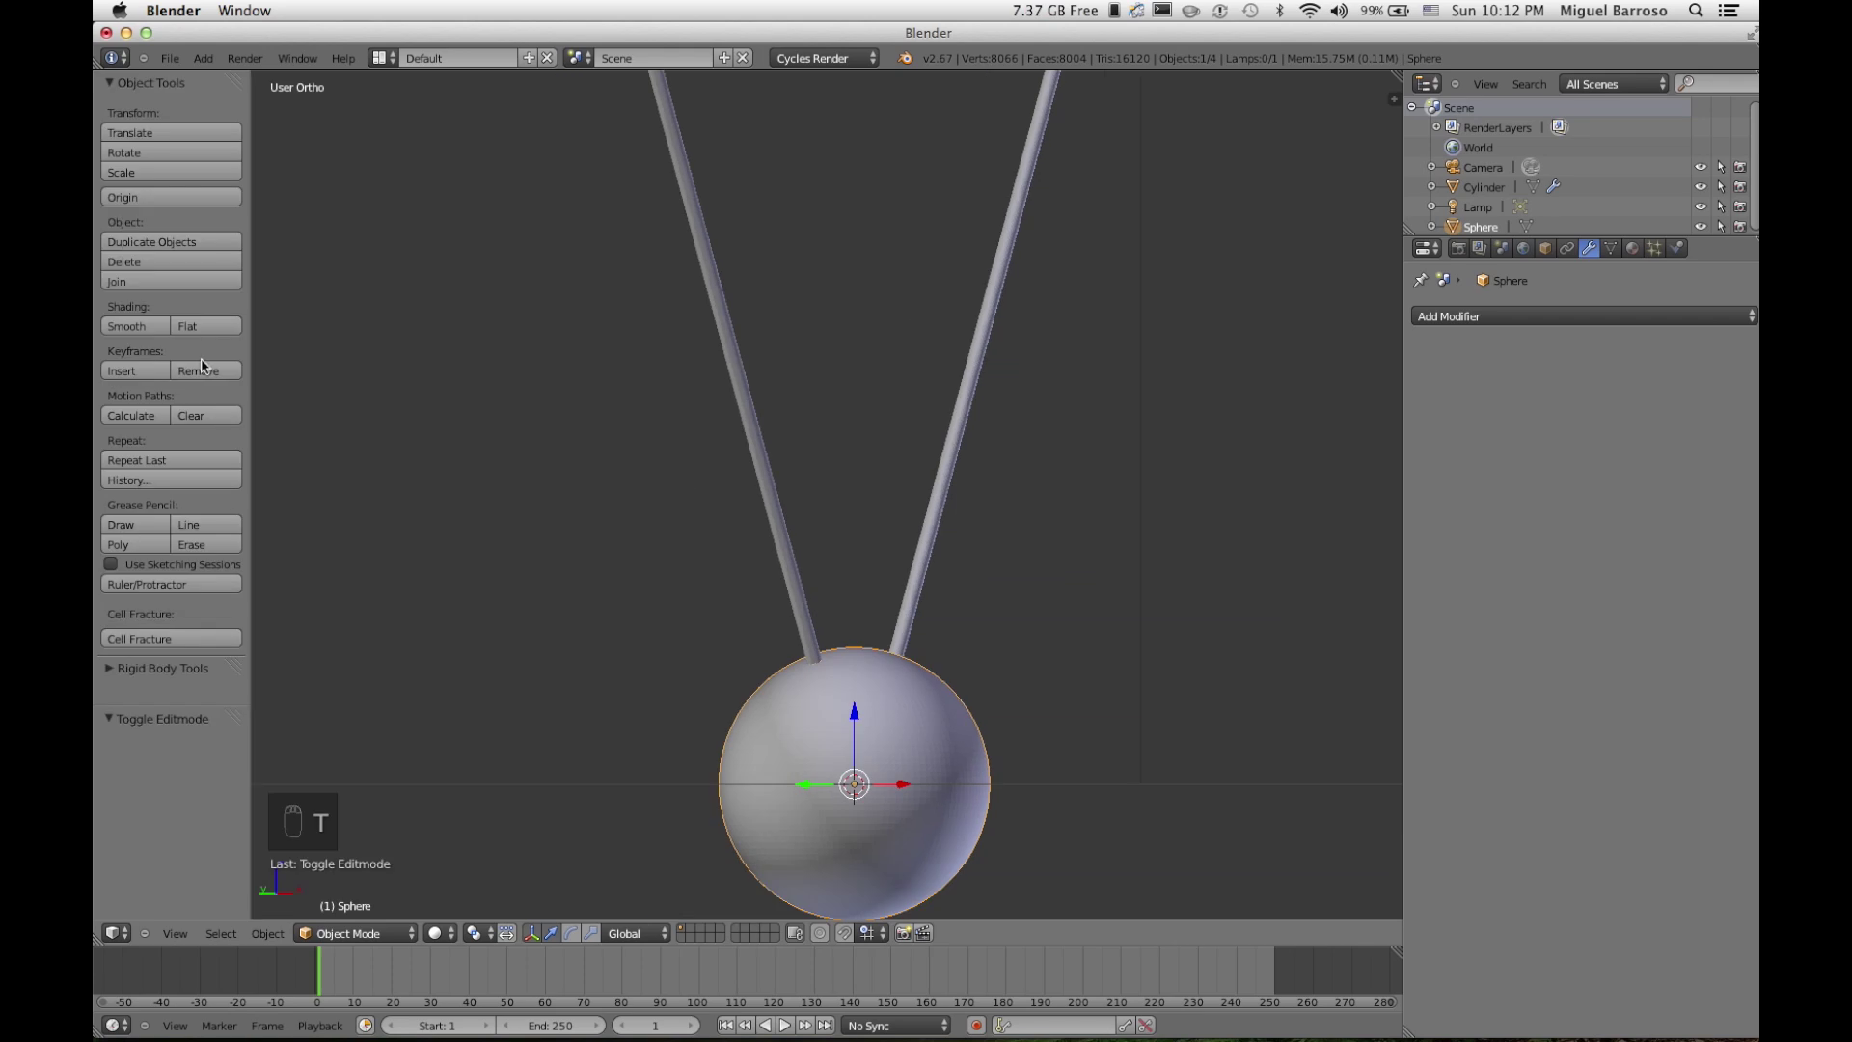
pyautogui.click(145, 331)
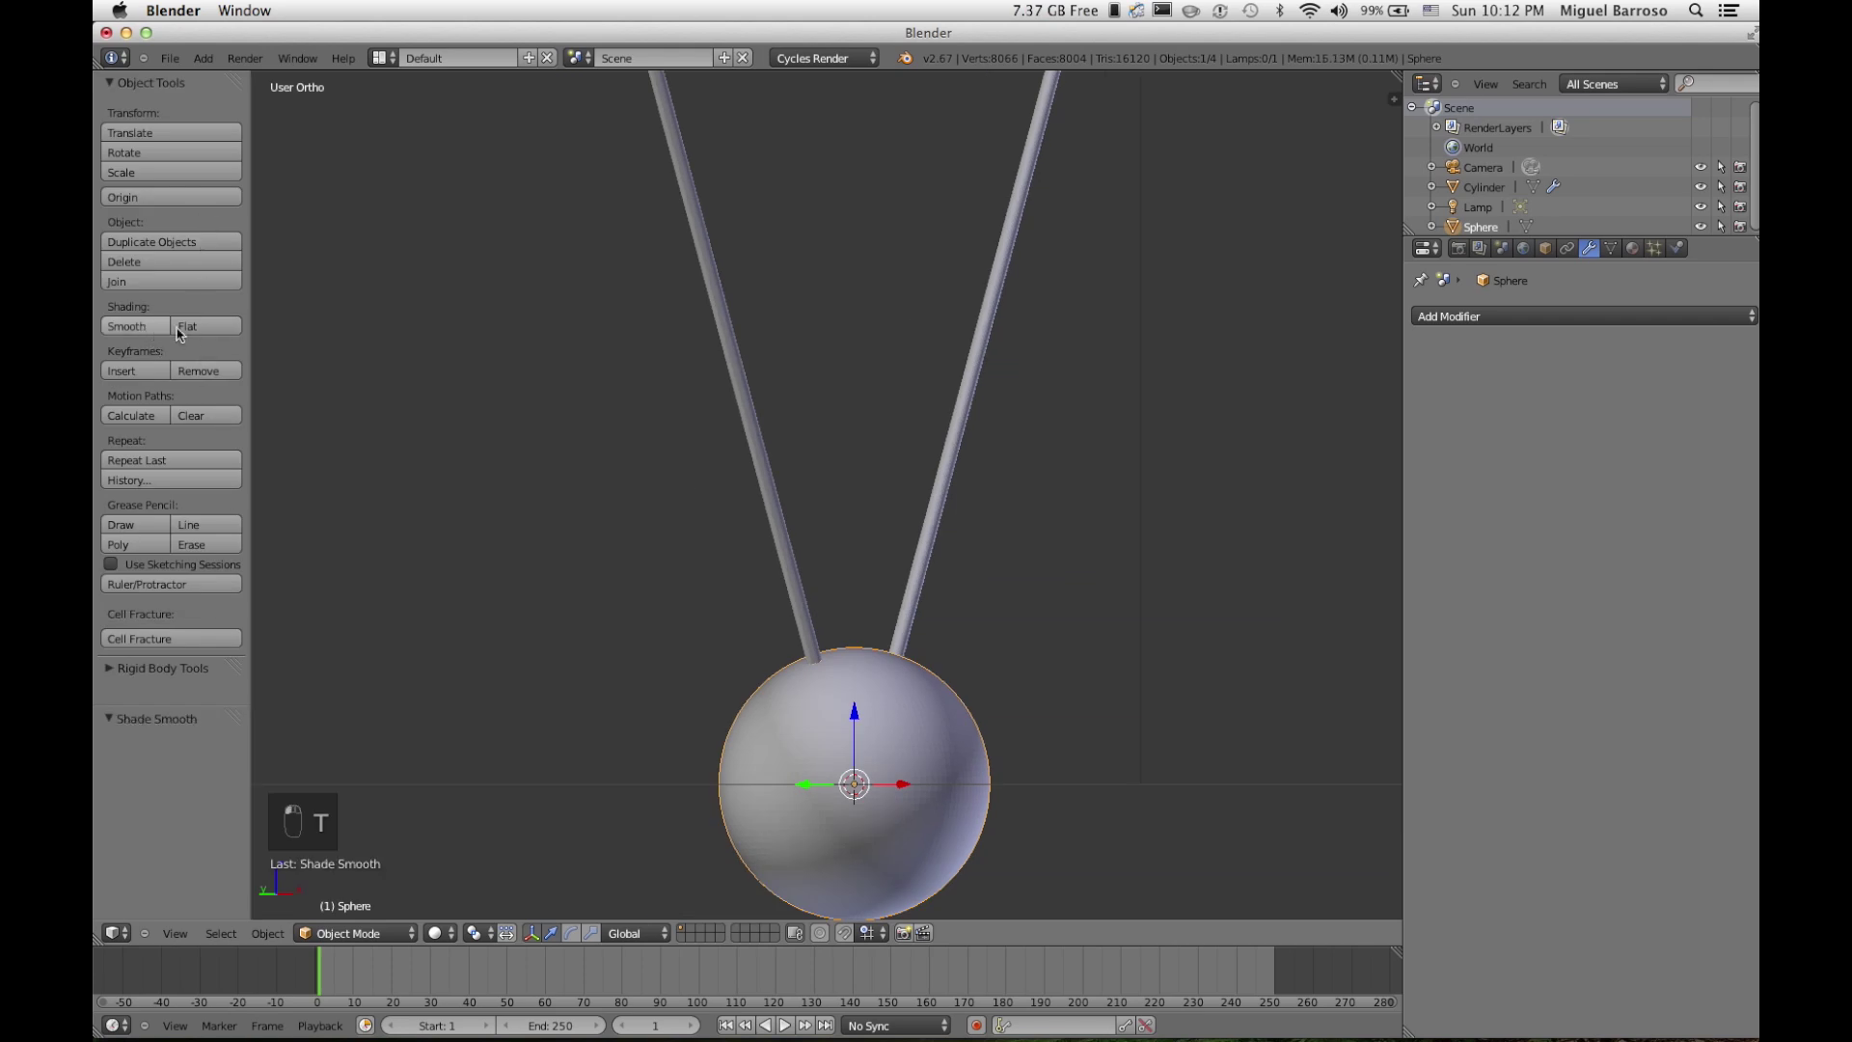
pyautogui.rightClick(762, 501)
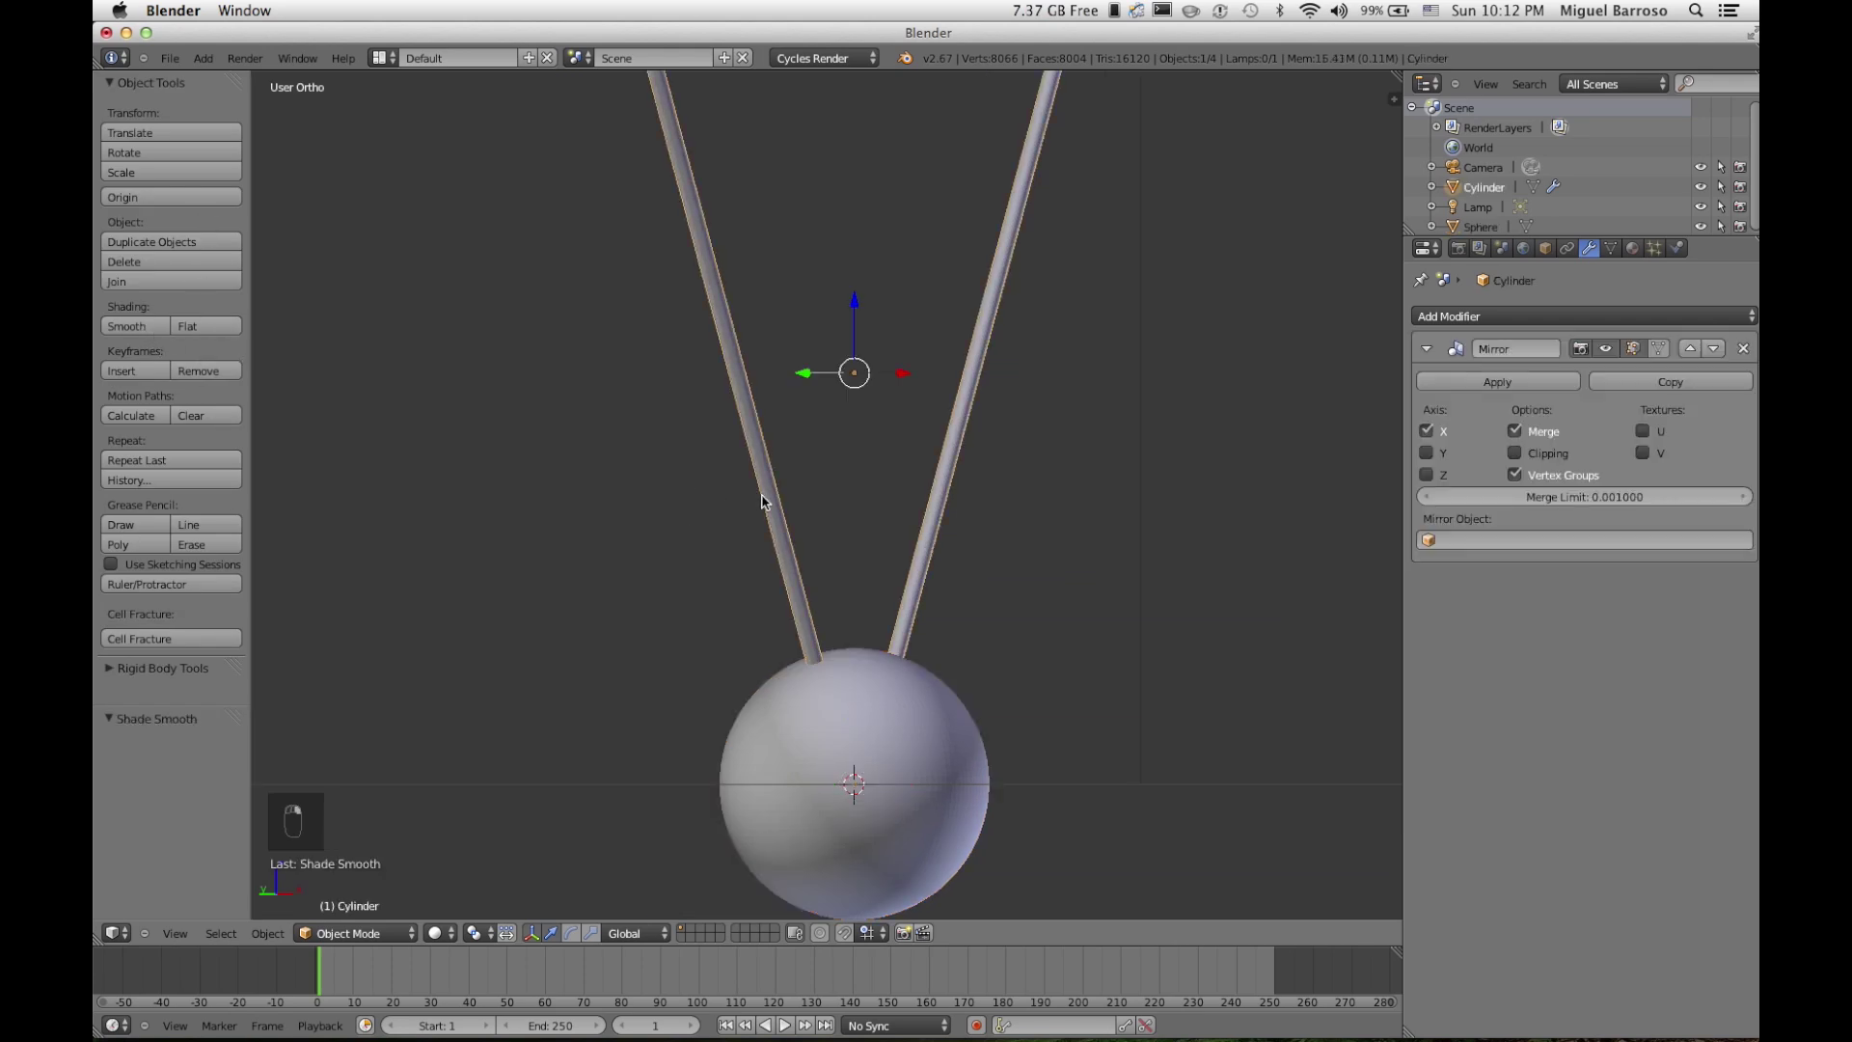
pyautogui.click(117, 329)
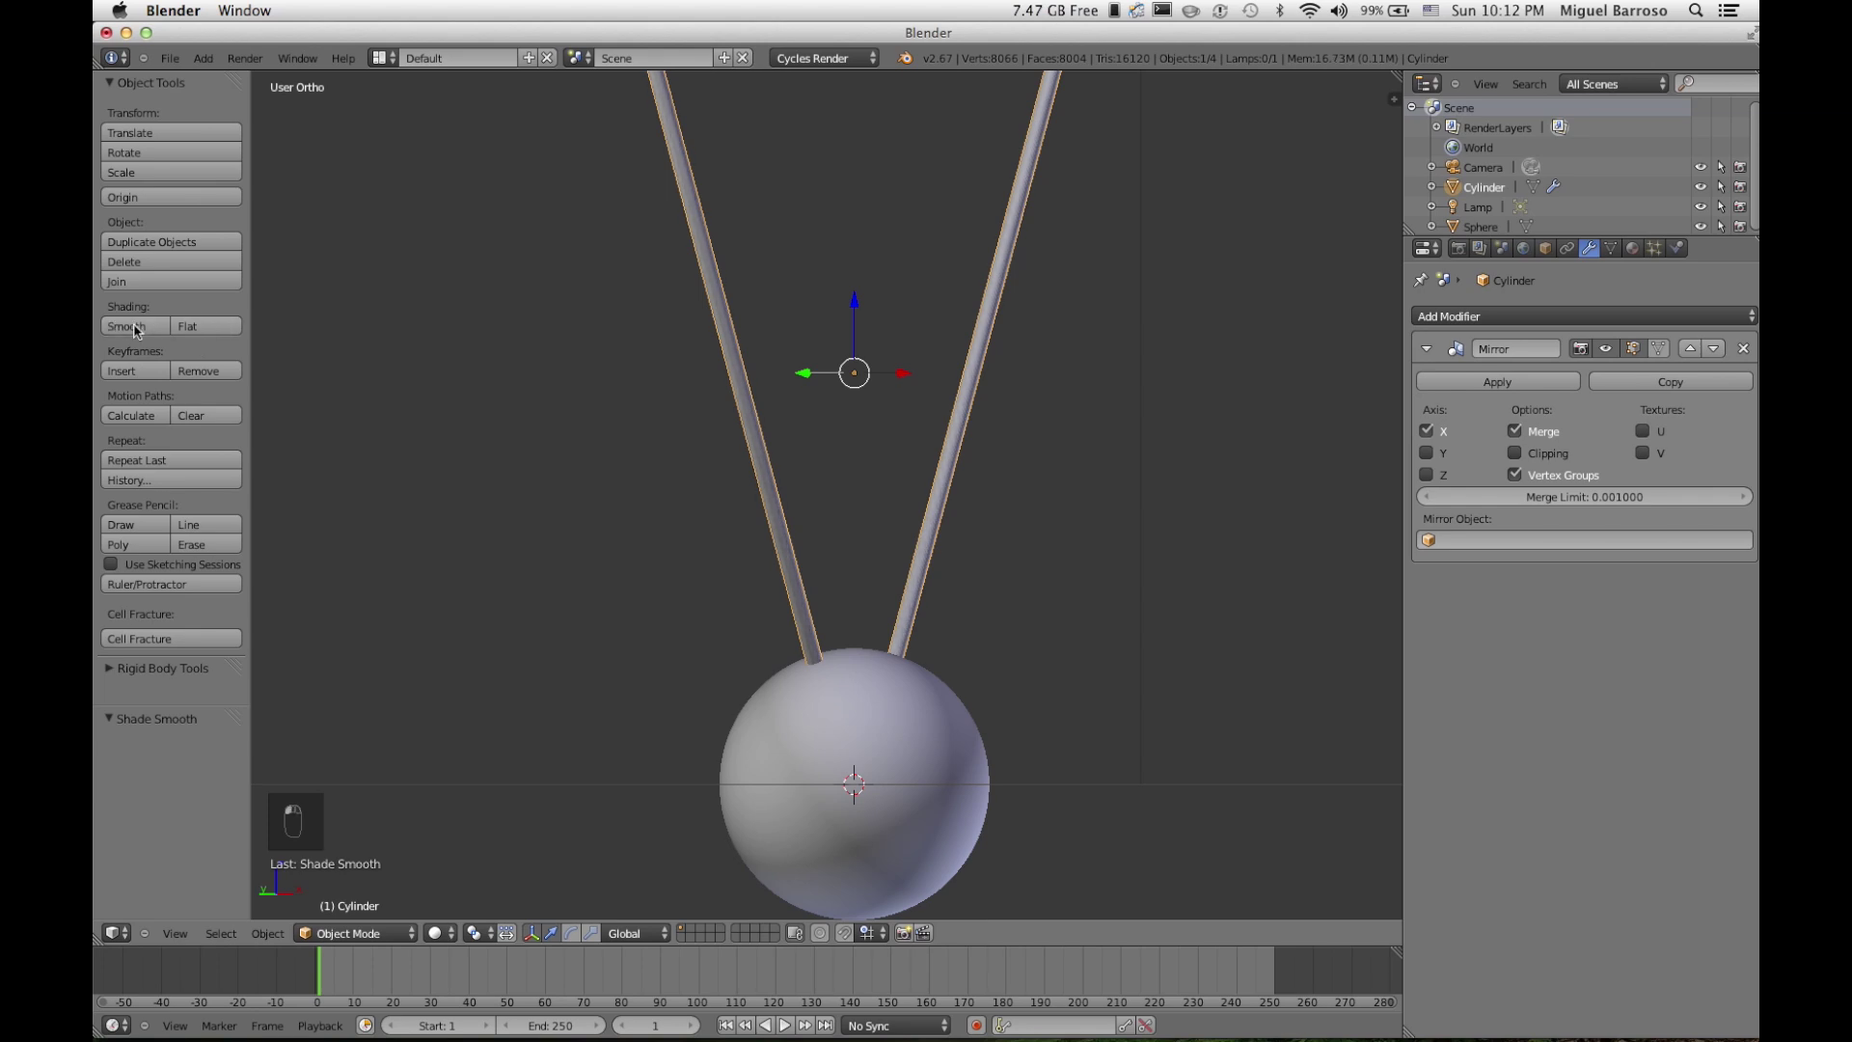
# Step: Apply the cylinder's Mirror modifier, and join the cylinders with the sphere into one object
pyautogui.press('Tab')
pyautogui.press('Tab')
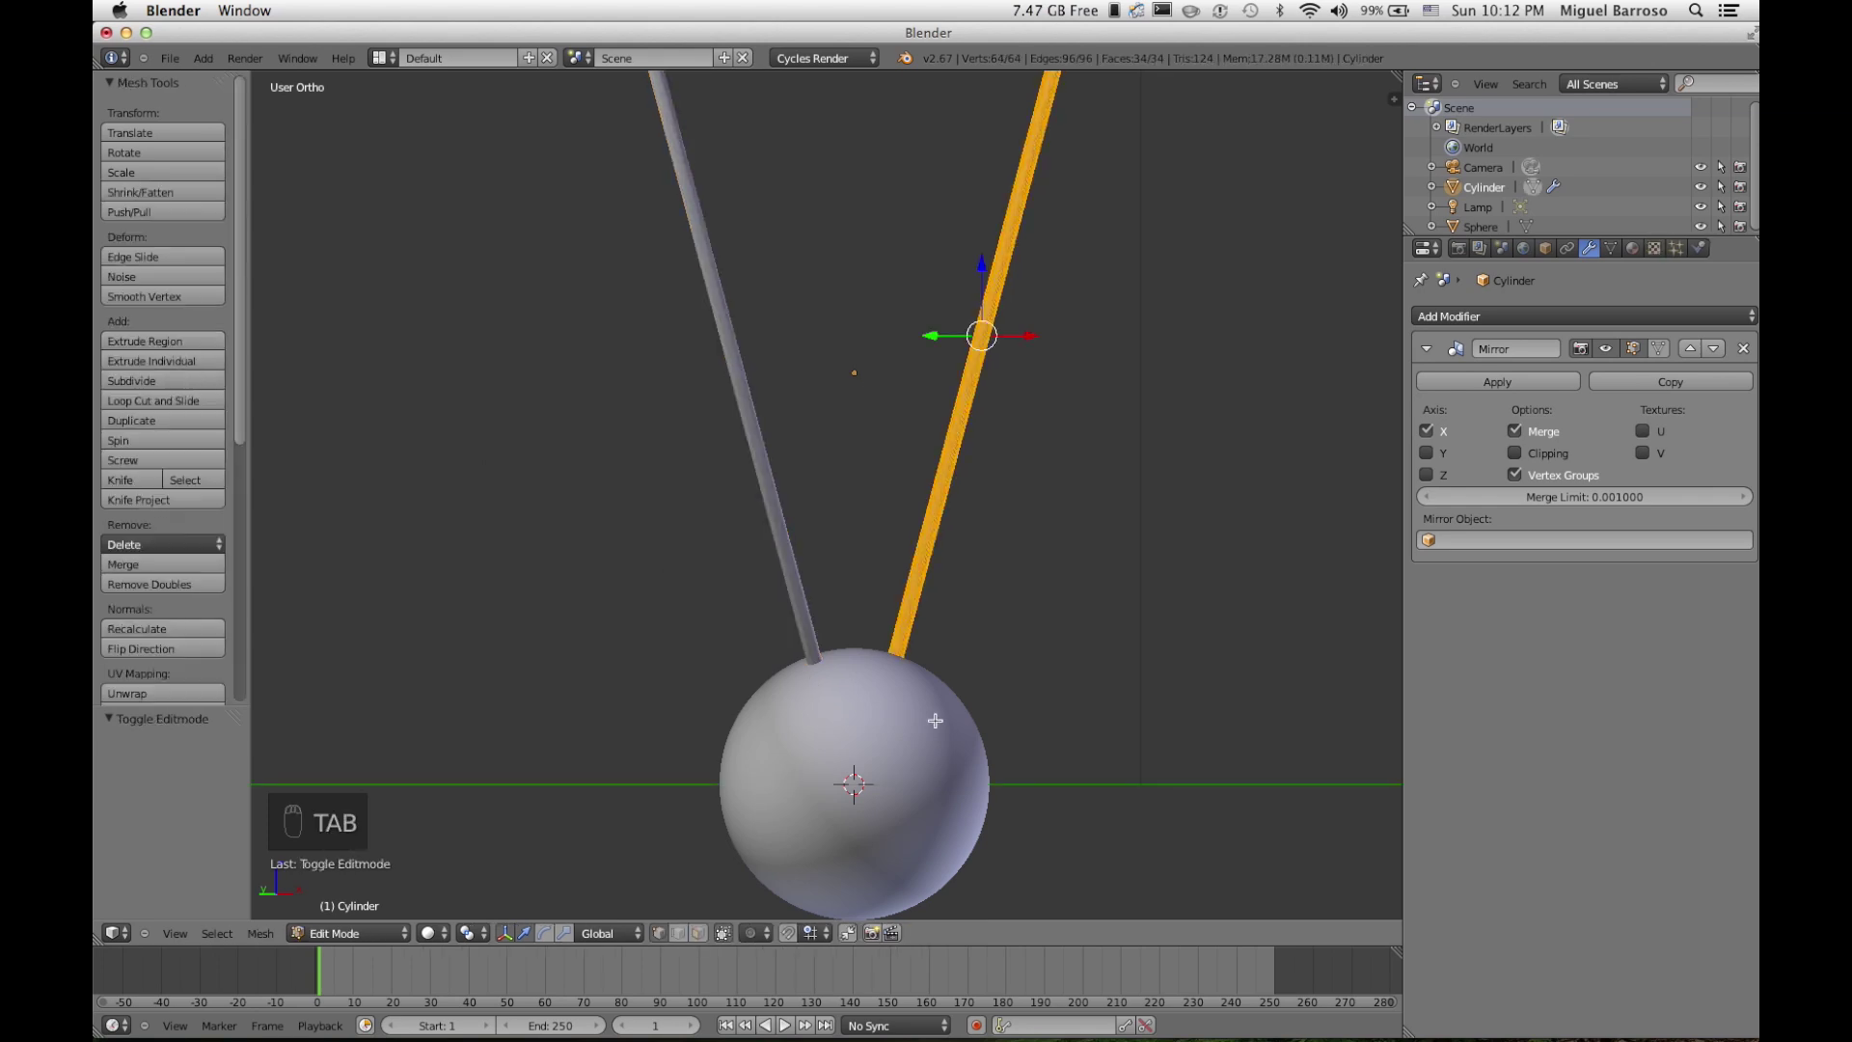
pyautogui.click(1497, 381)
pyautogui.scroll(-2, 1078, 381)
pyautogui.hscroll(-5, 1078, 381)
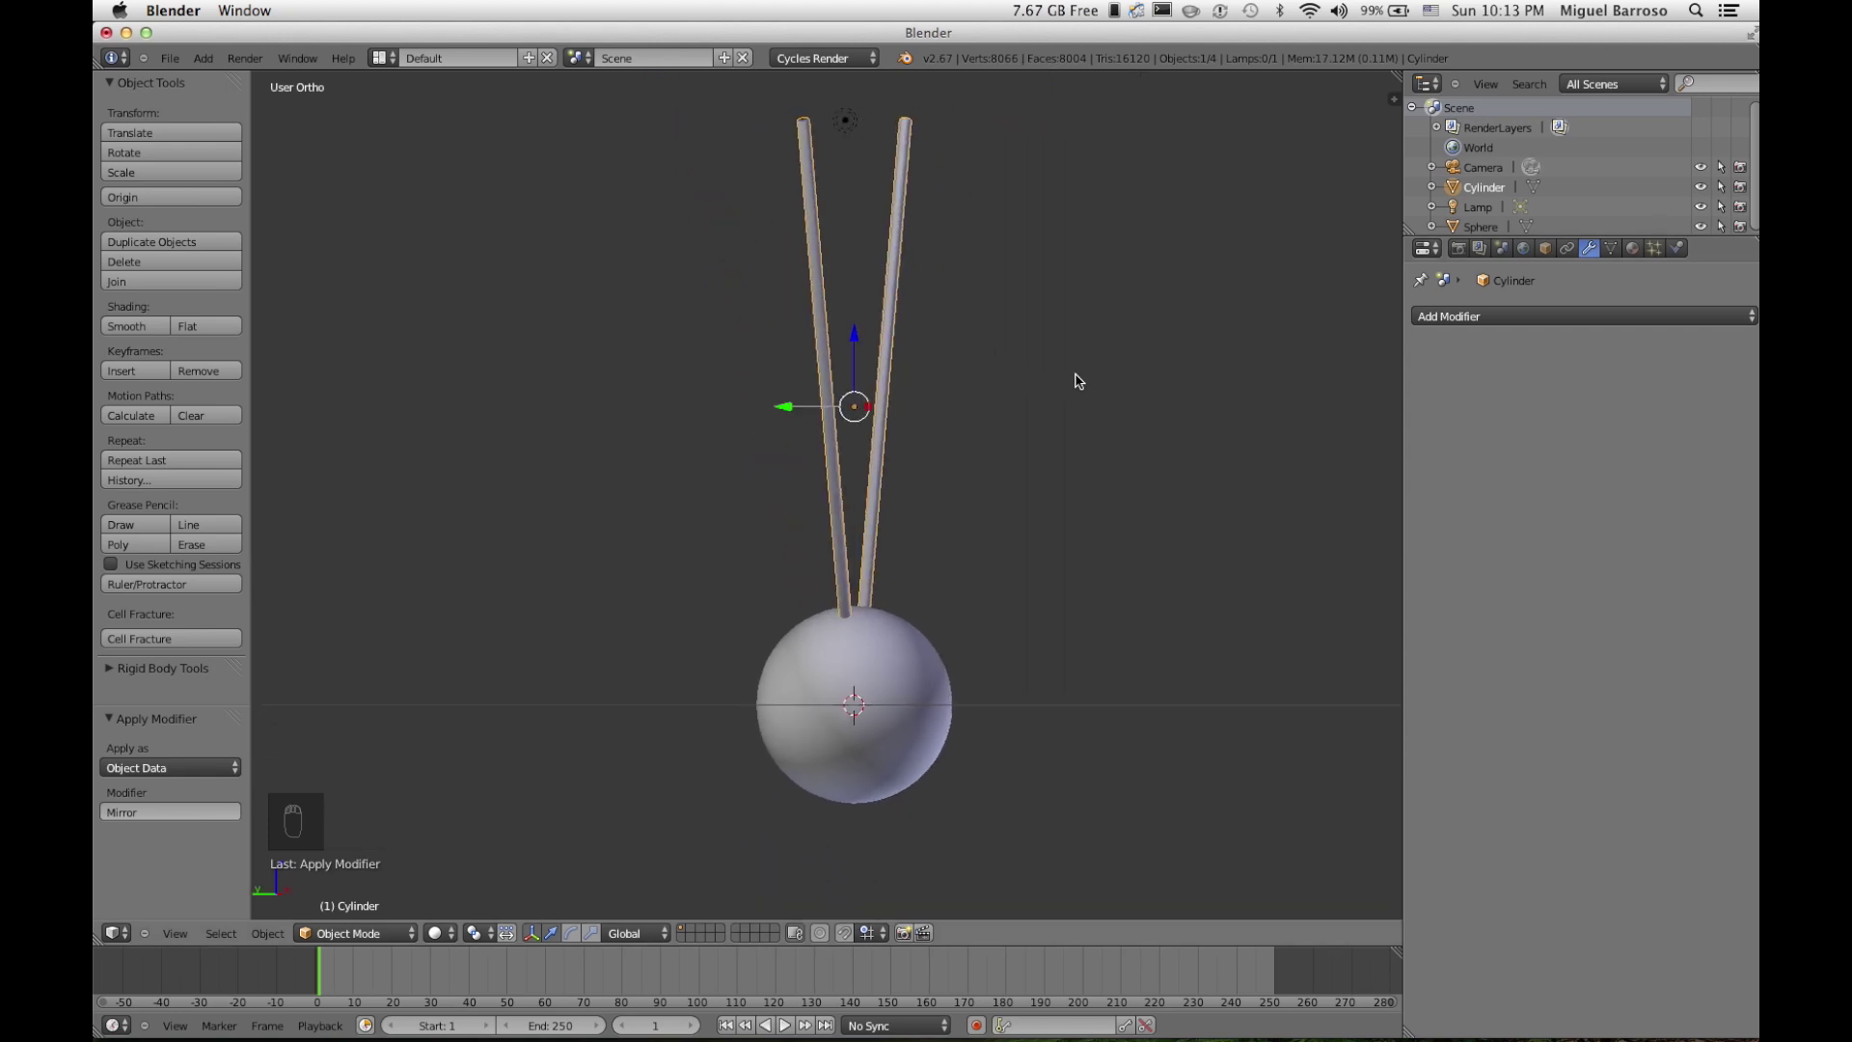
pyautogui.keyDown('shift'); pyautogui.rightClick(913, 660); pyautogui.keyUp('shift')
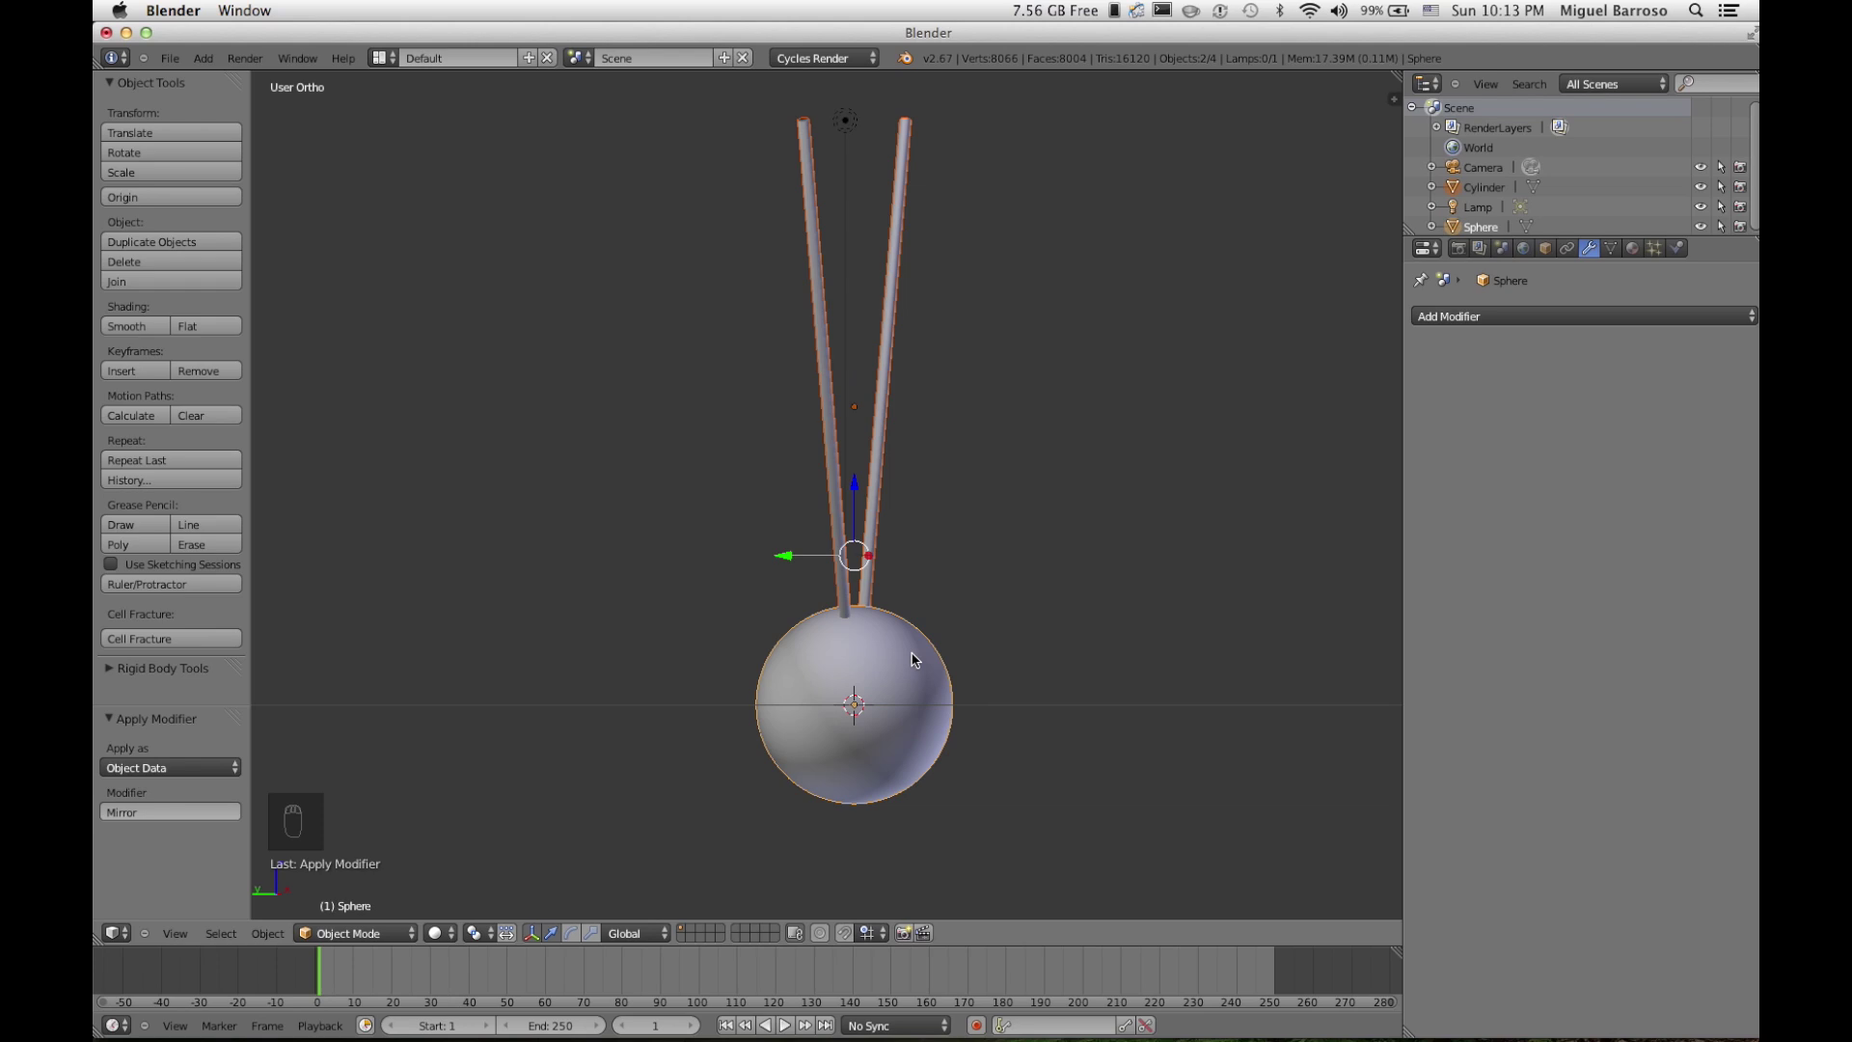
pyautogui.hotkey('ctrl', 'j')
# Step: View the joined object from the right side, switch the engine to Blender Game and open the object's physics settings
pyautogui.press('KP_3')
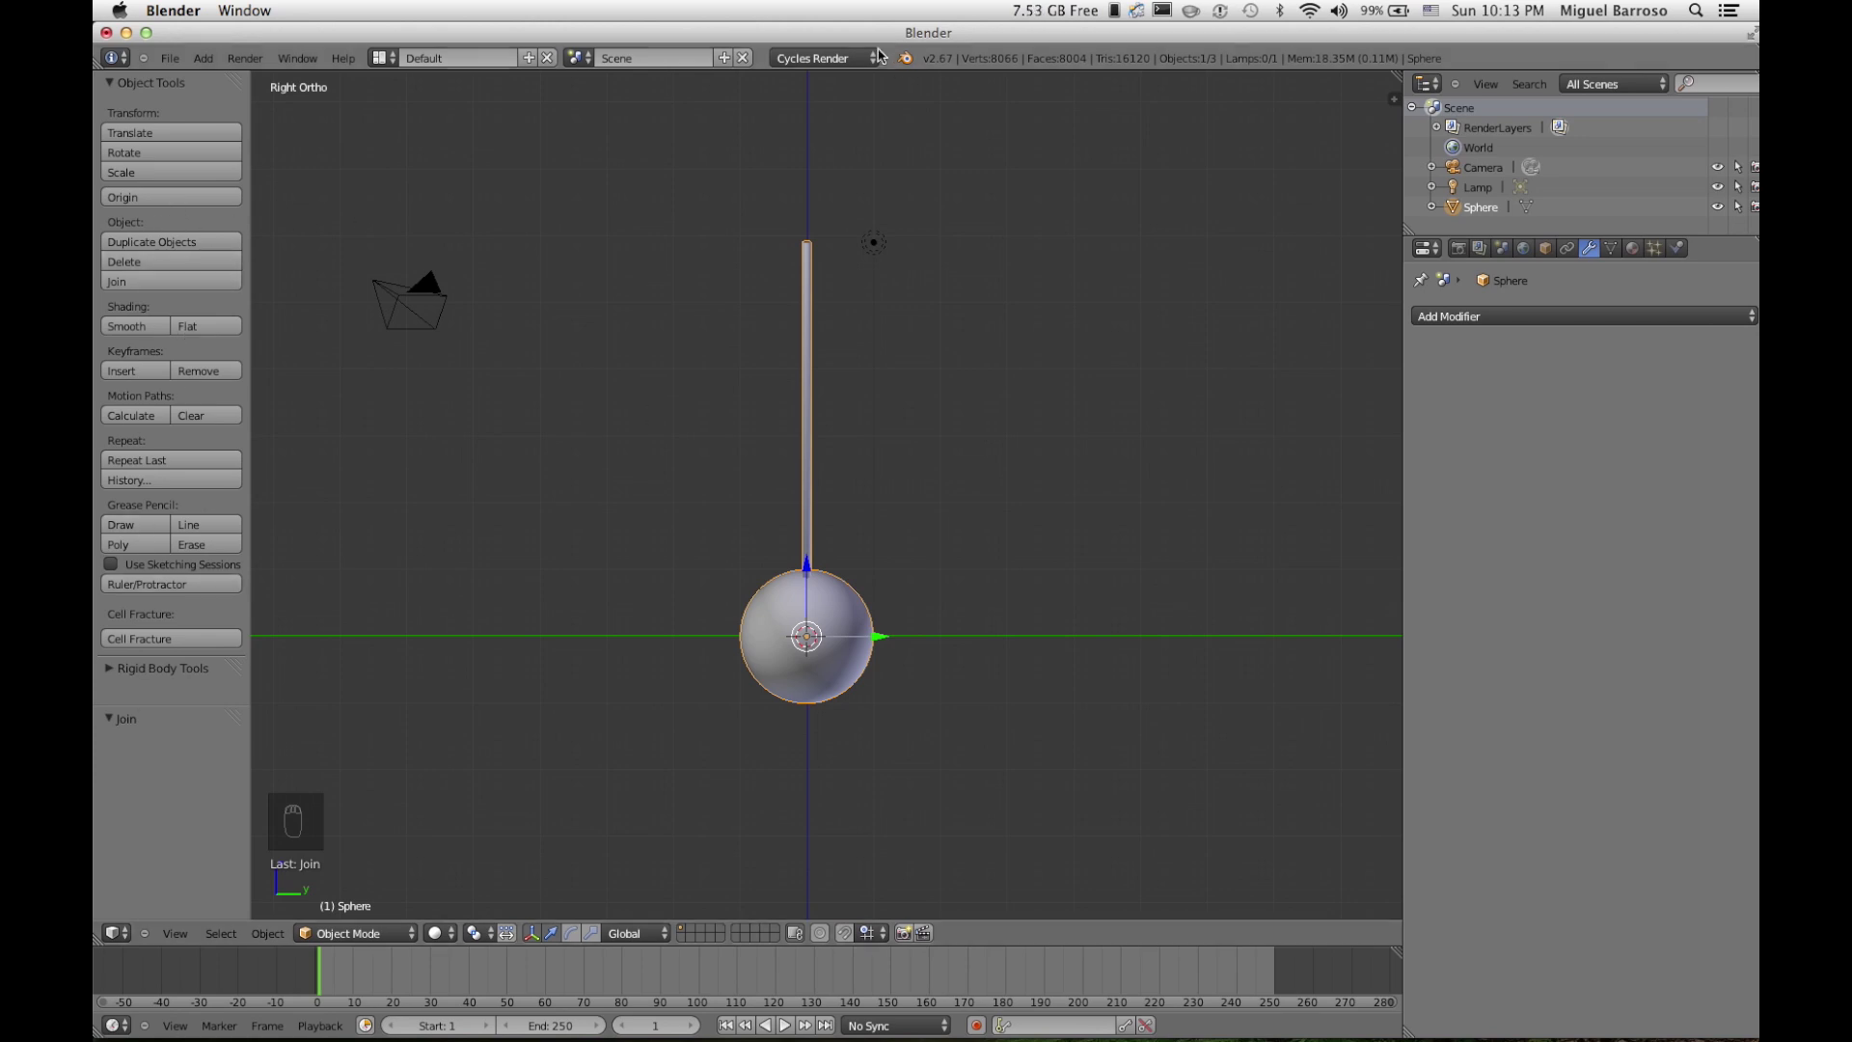
pyautogui.click(828, 58)
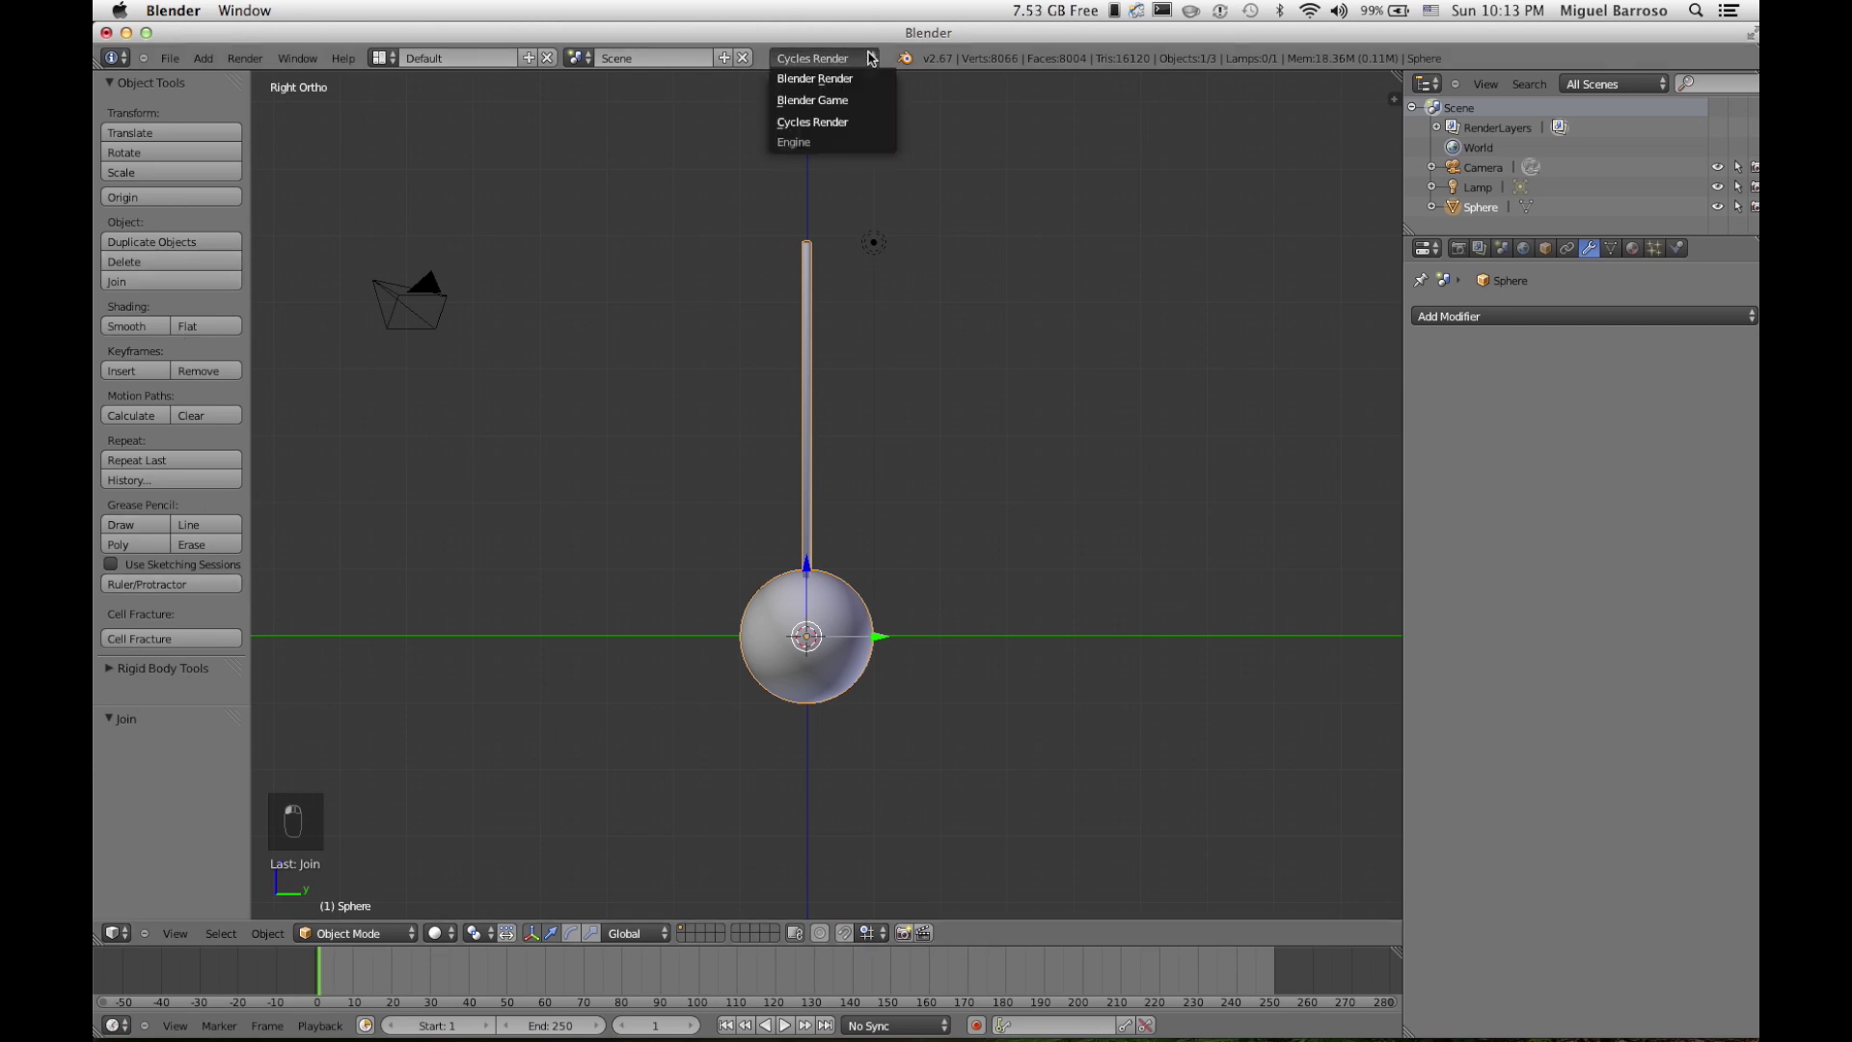
pyautogui.click(862, 102)
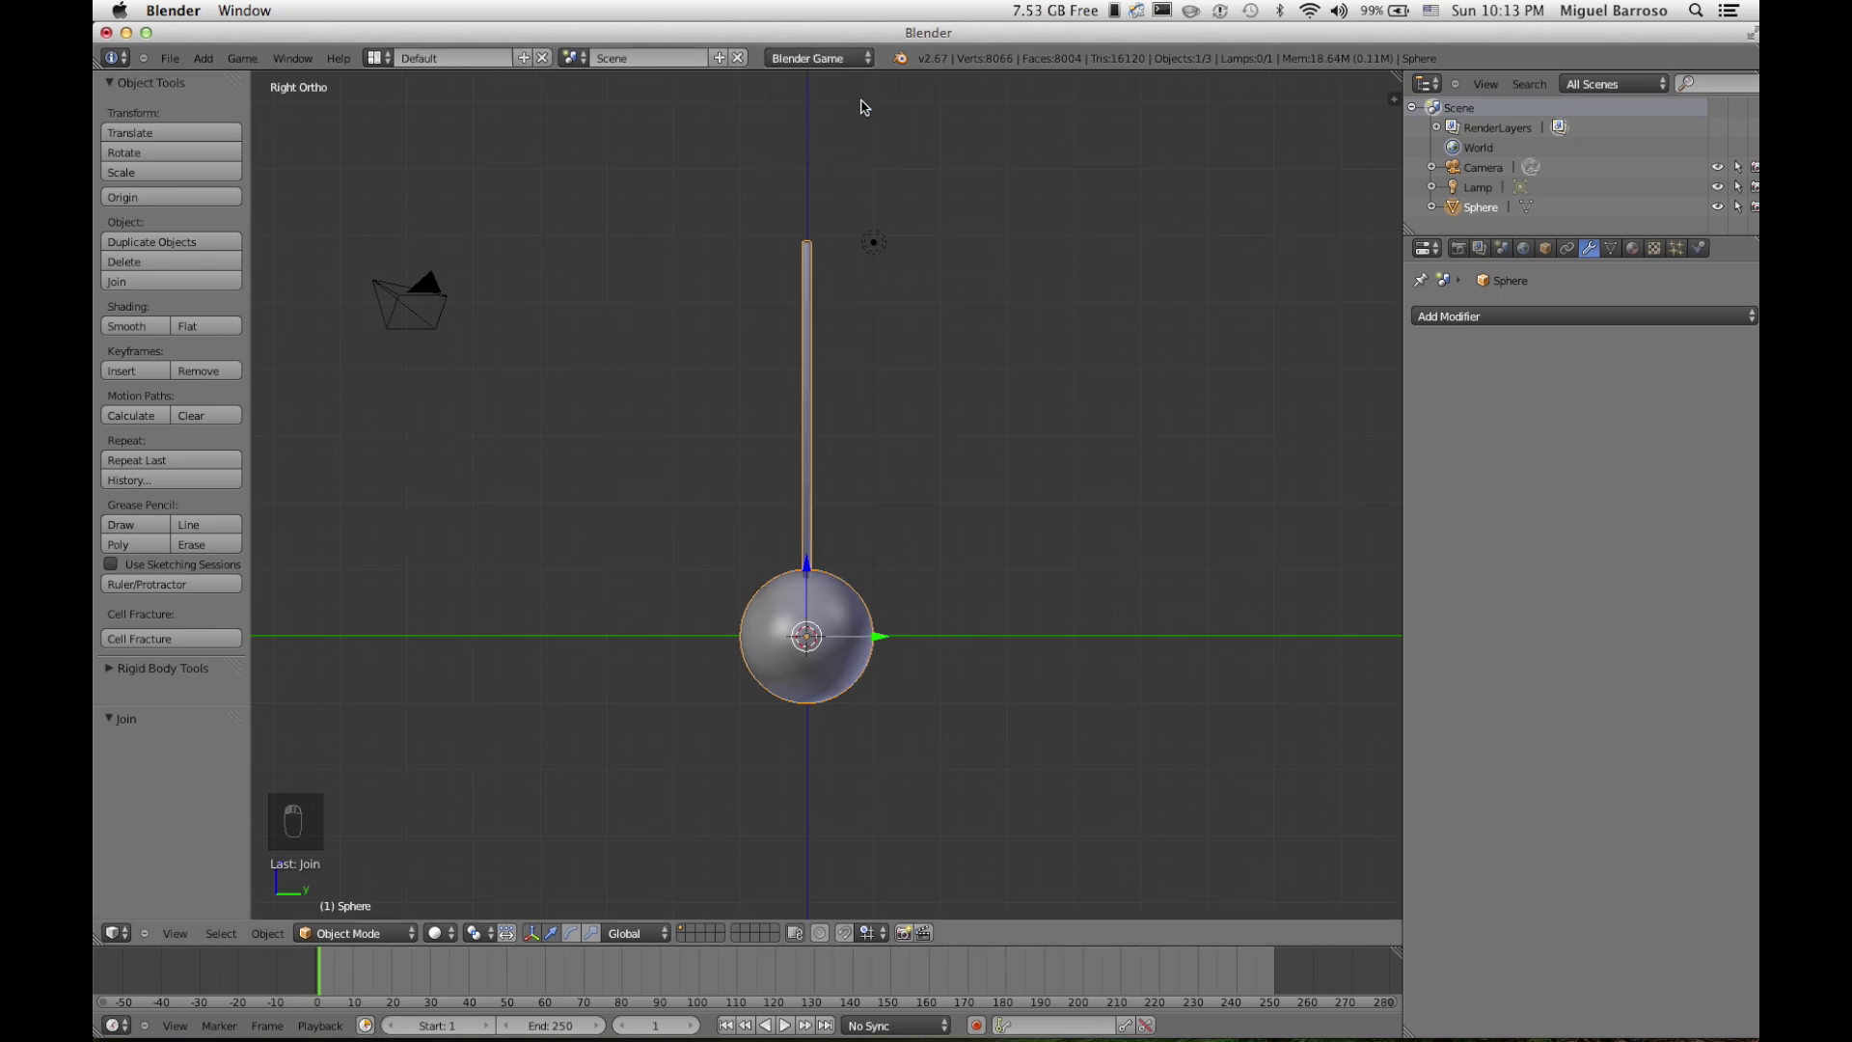
pyautogui.click(1700, 249)
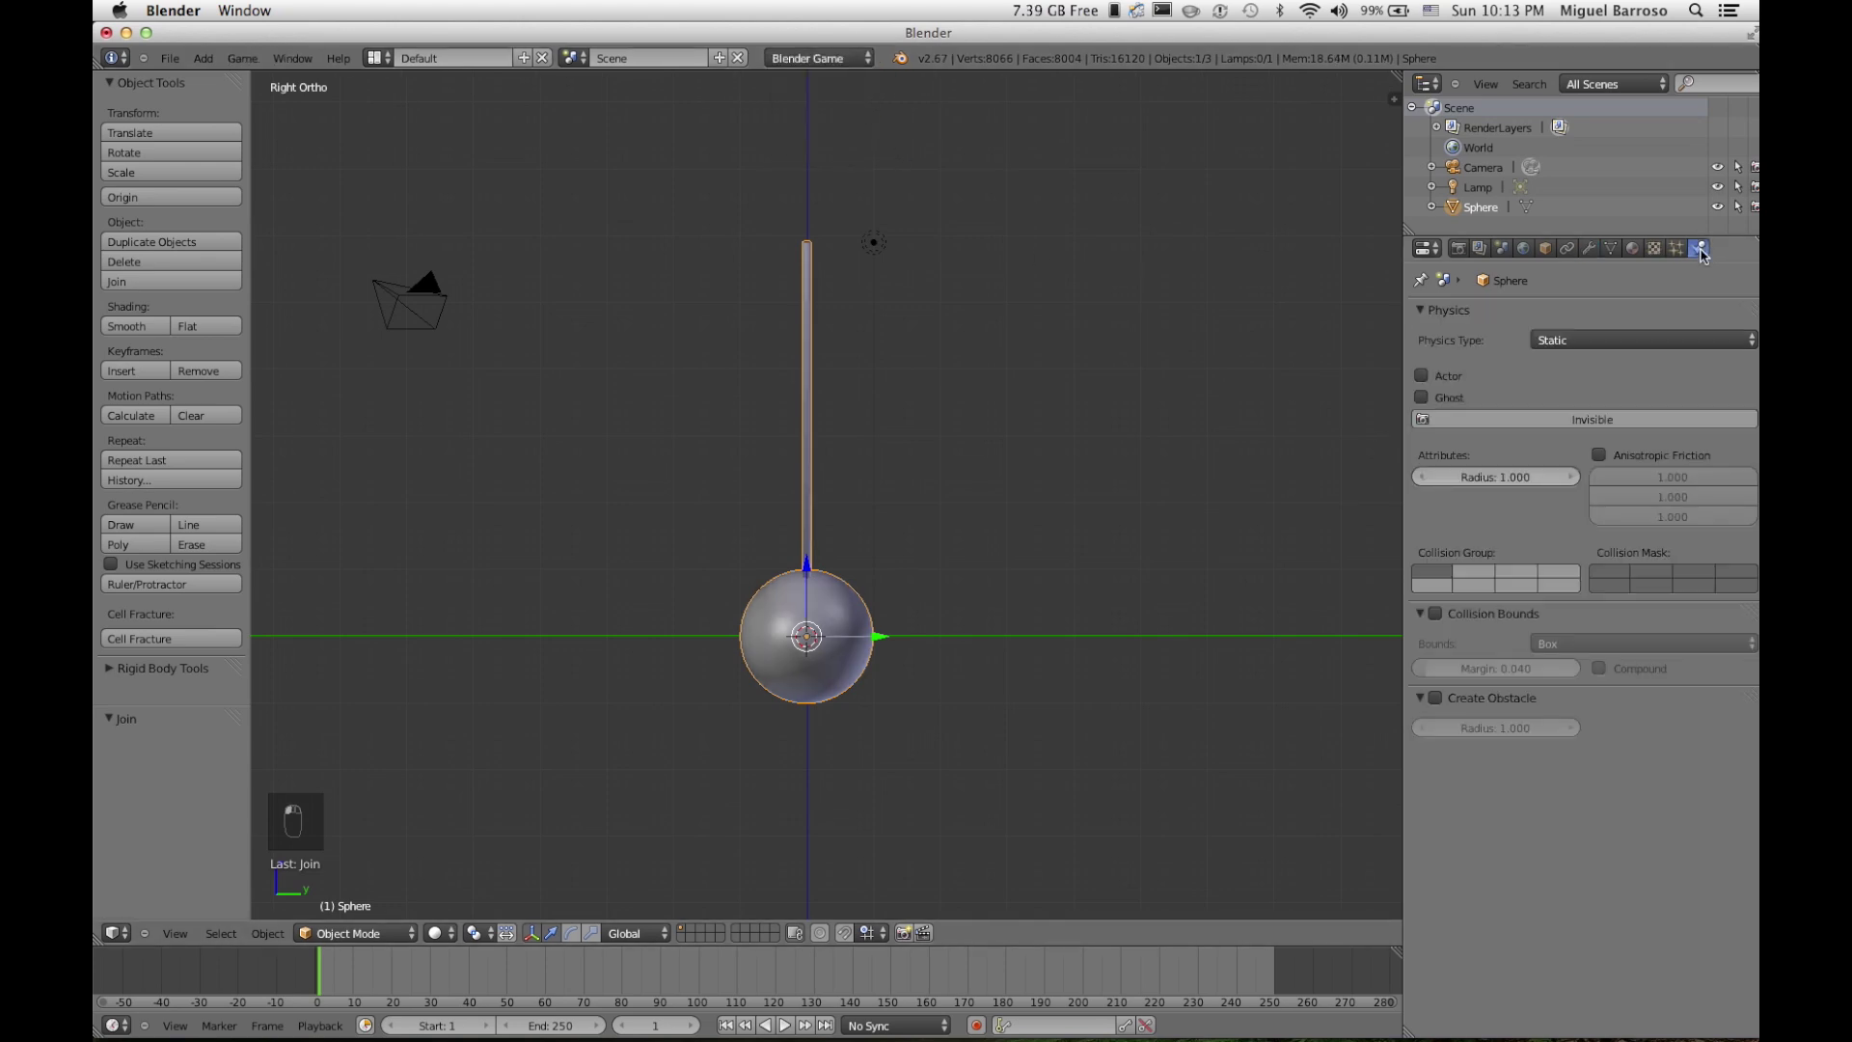
pyautogui.press('t')
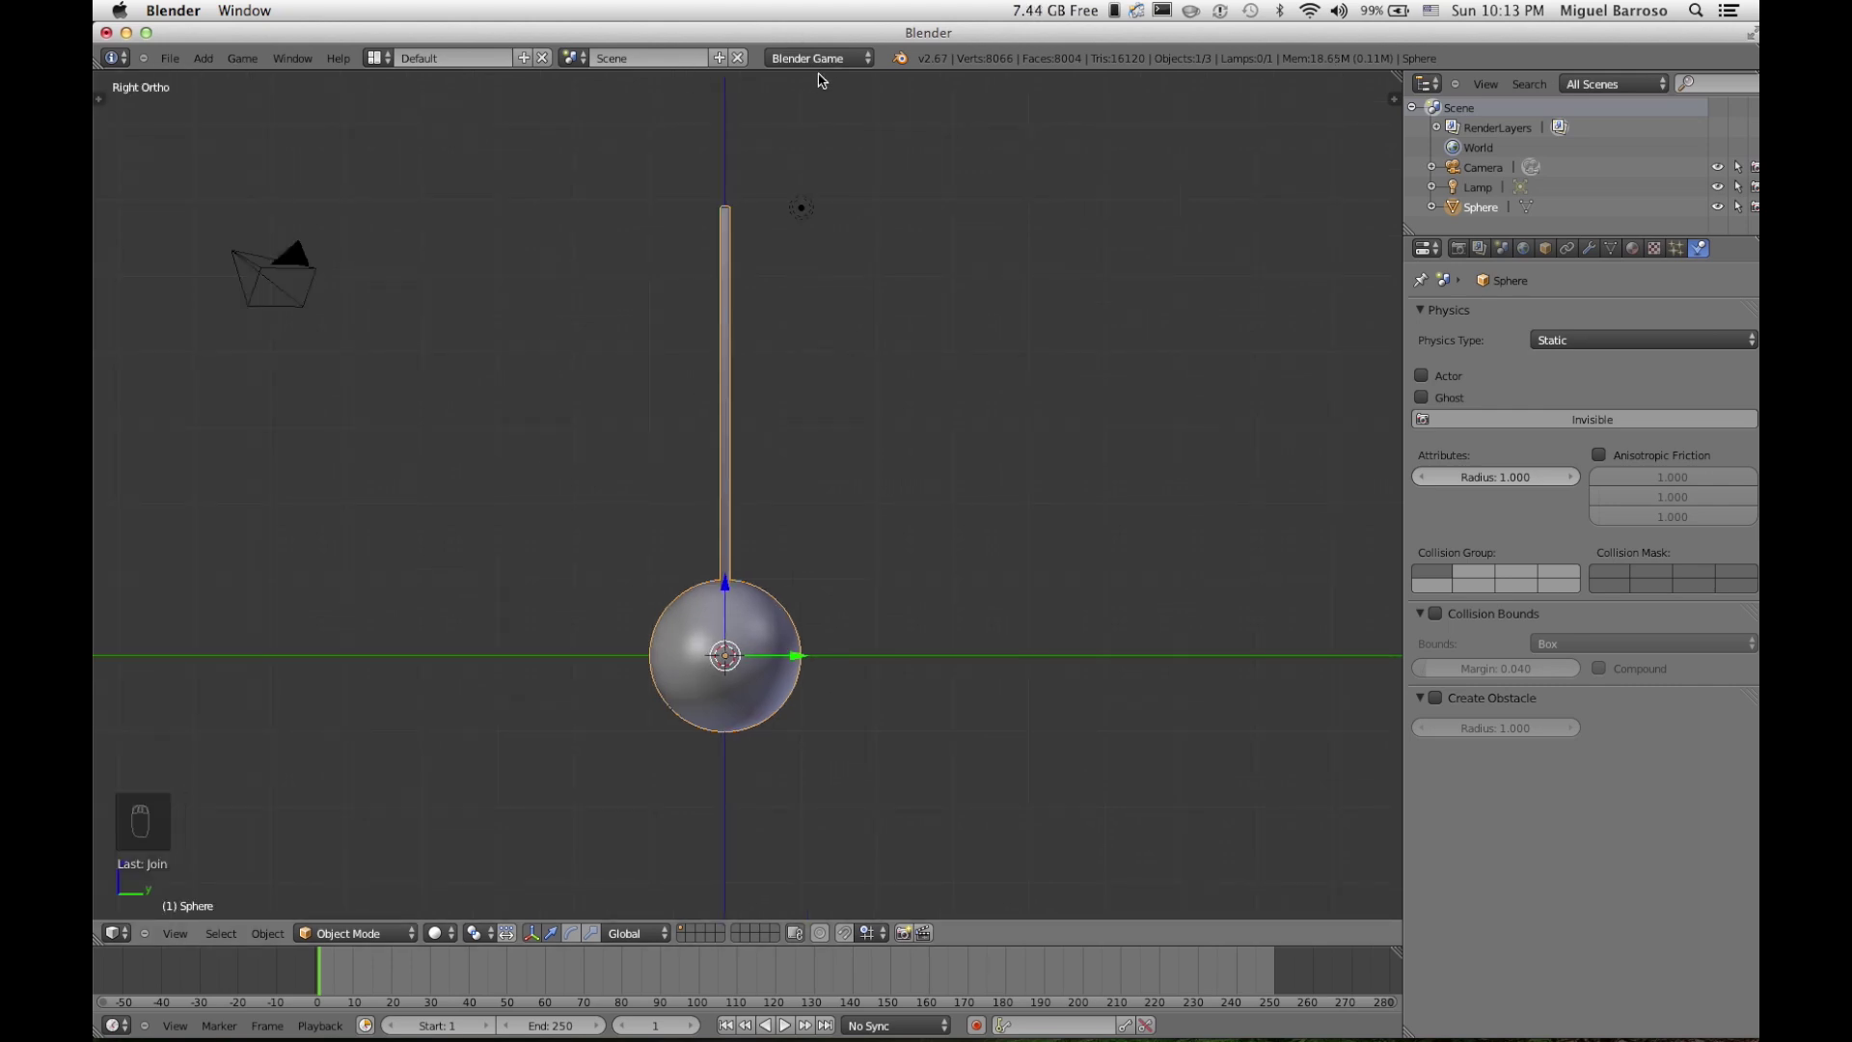
# Step: Set the object's physics type to Rigid Body and run the game to test it
pyautogui.click(1687, 349)
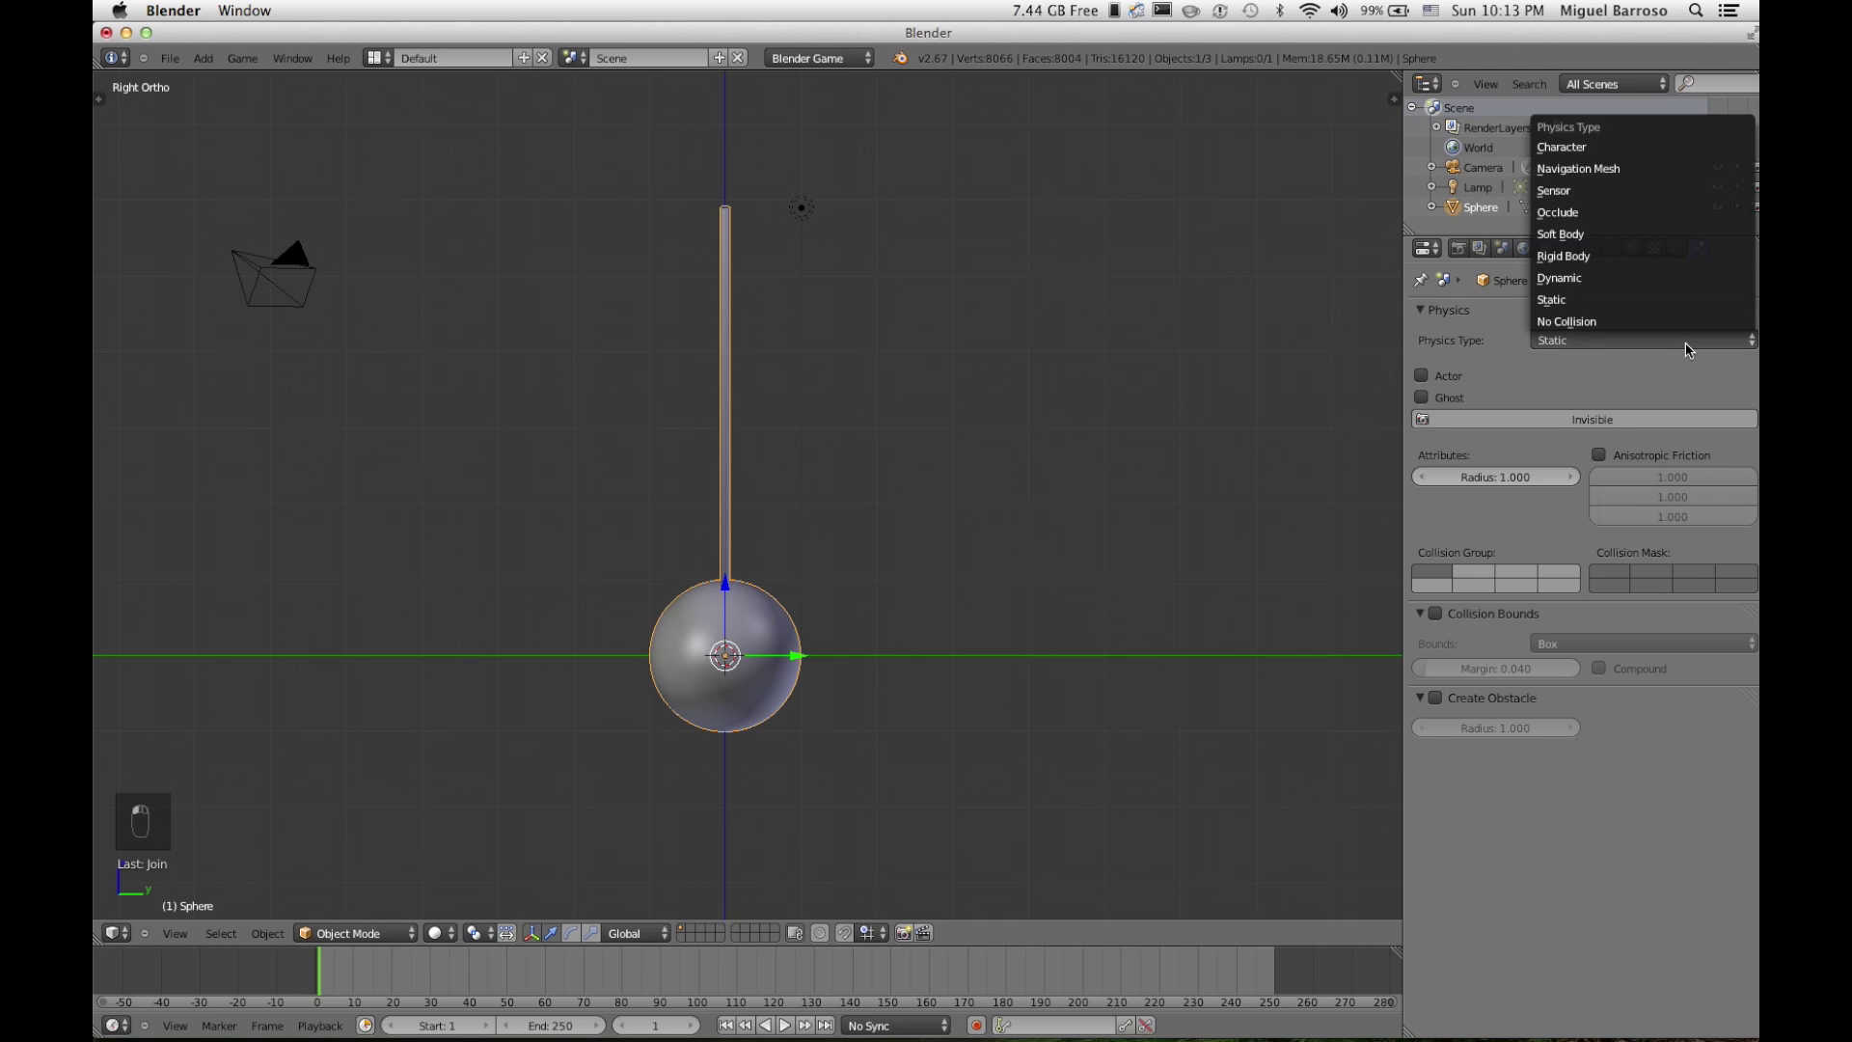
pyautogui.click(1653, 257)
pyautogui.scroll(-3, 1183, 403)
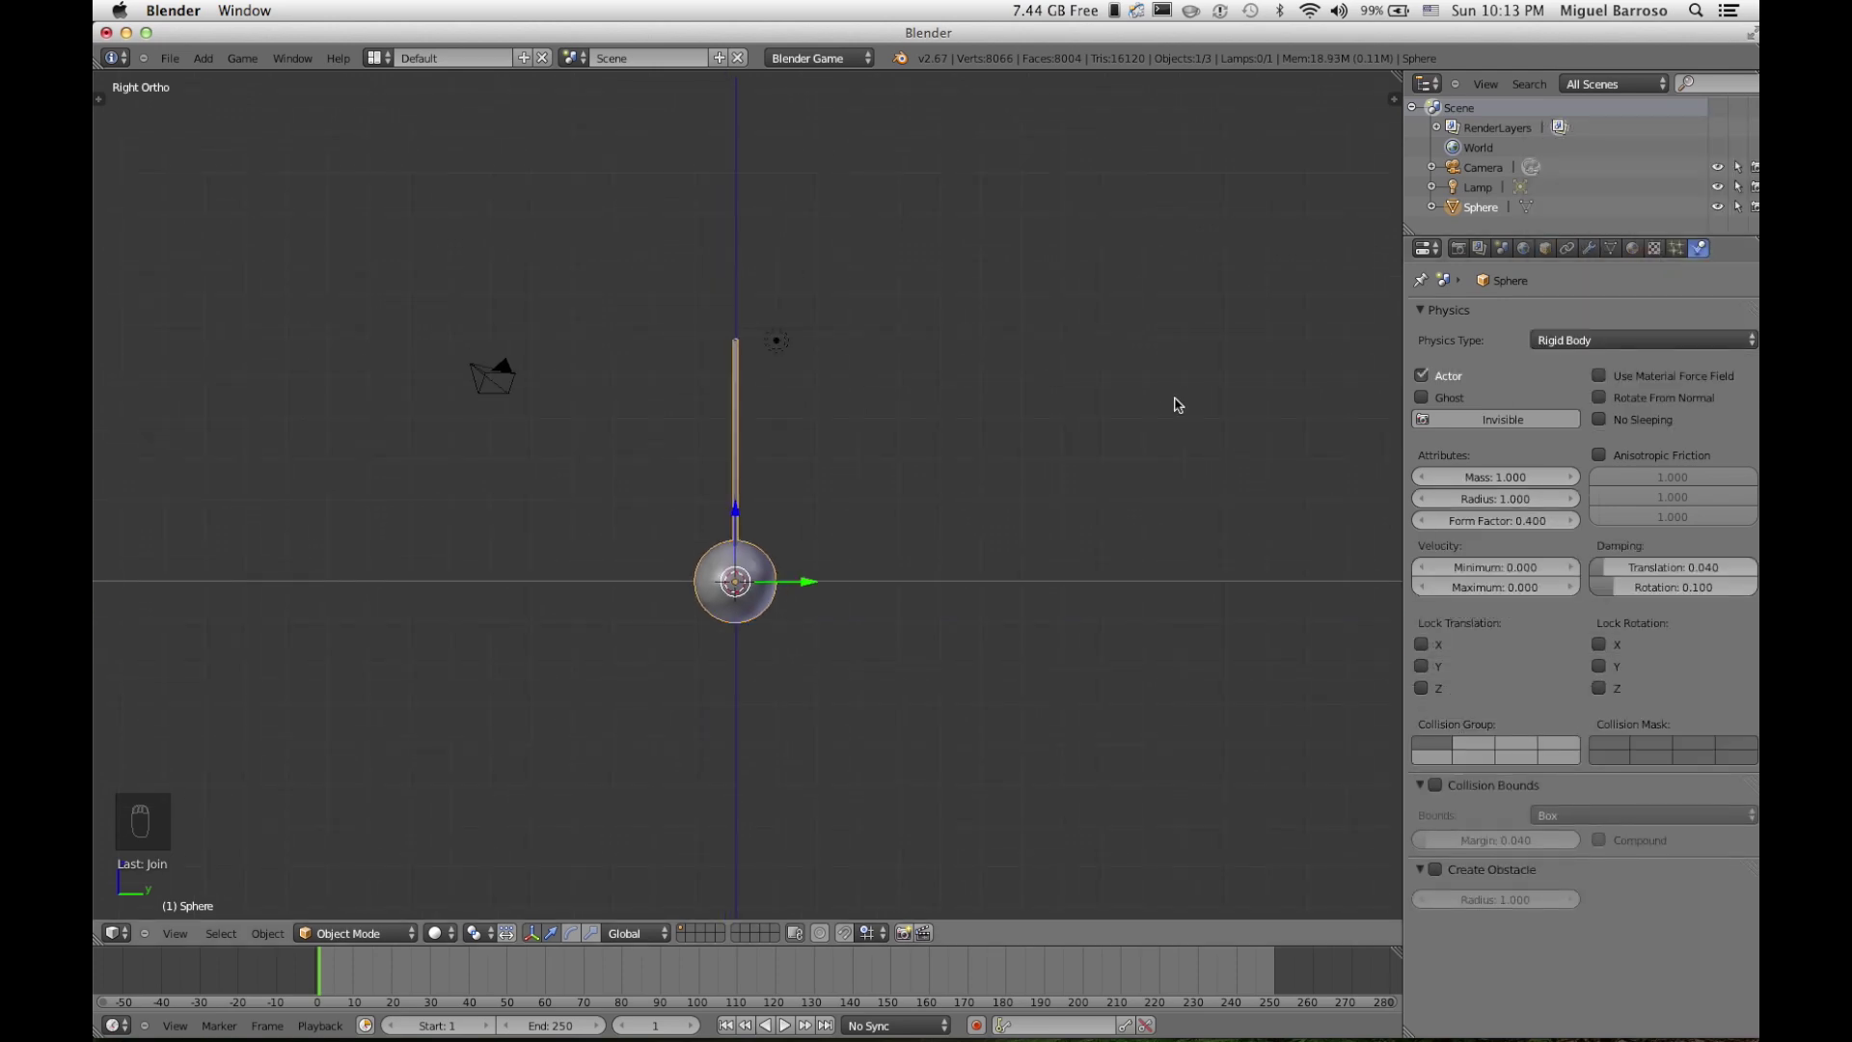
pyautogui.press('p')
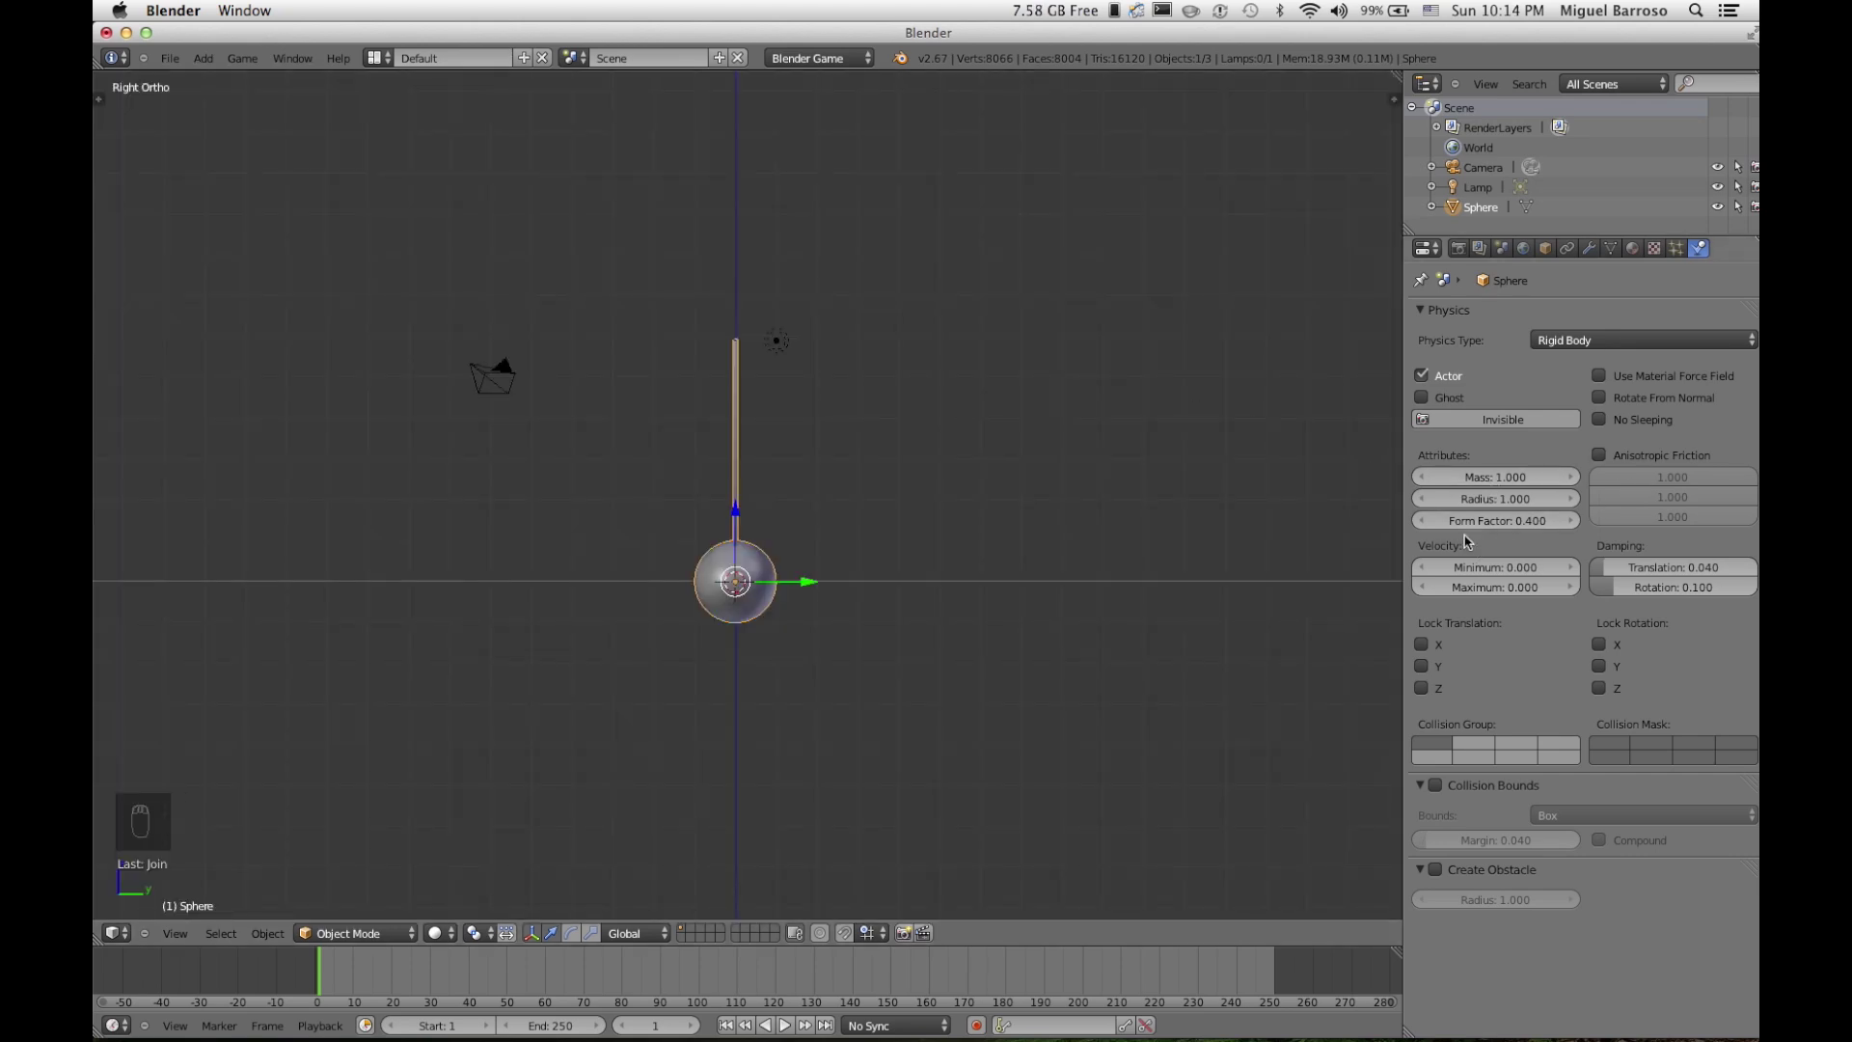
# Step: Set the rigid body's mass to 10 and lock its rotation on the Y and Z axes
pyautogui.keyDown('ctrl'); pyautogui.moveTo(1468, 543); pyautogui.dragTo(1486, 536, button='middle'); pyautogui.keyUp('ctrl')
pyautogui.click(1500, 530)
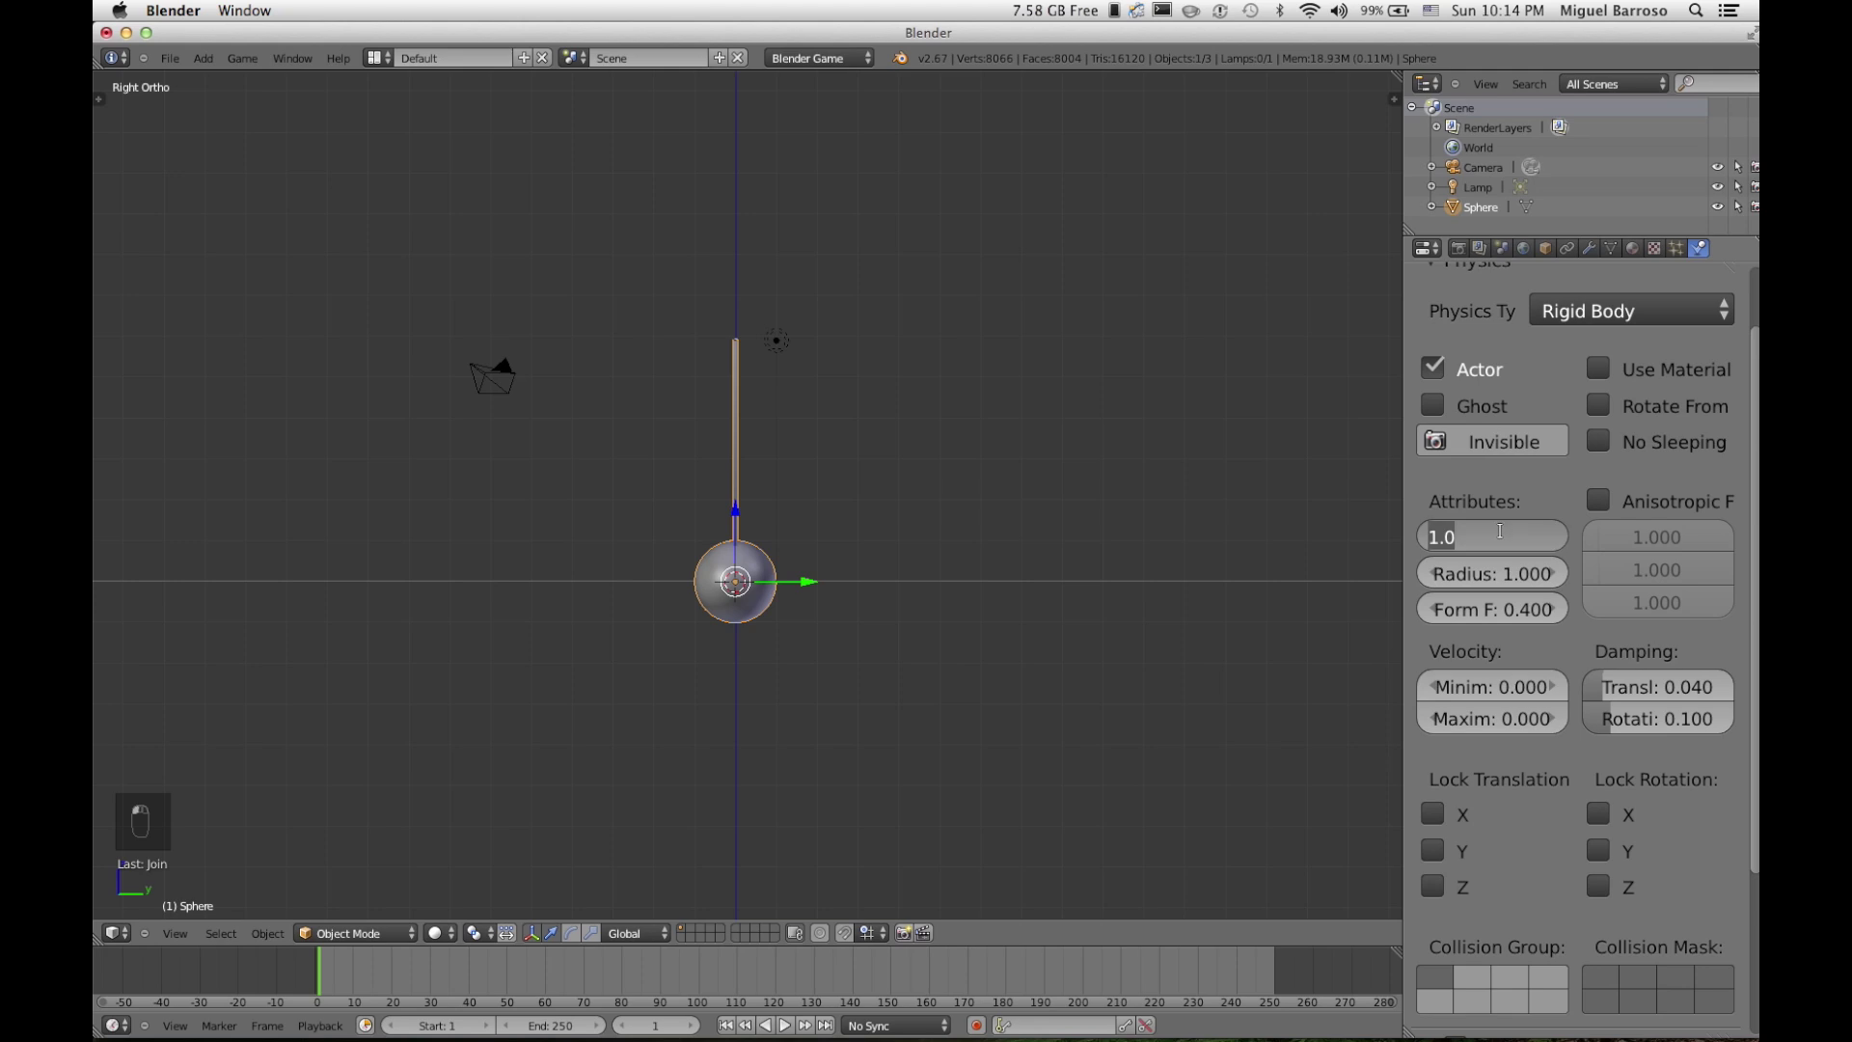
pyautogui.write('1')
pyautogui.press('Return')
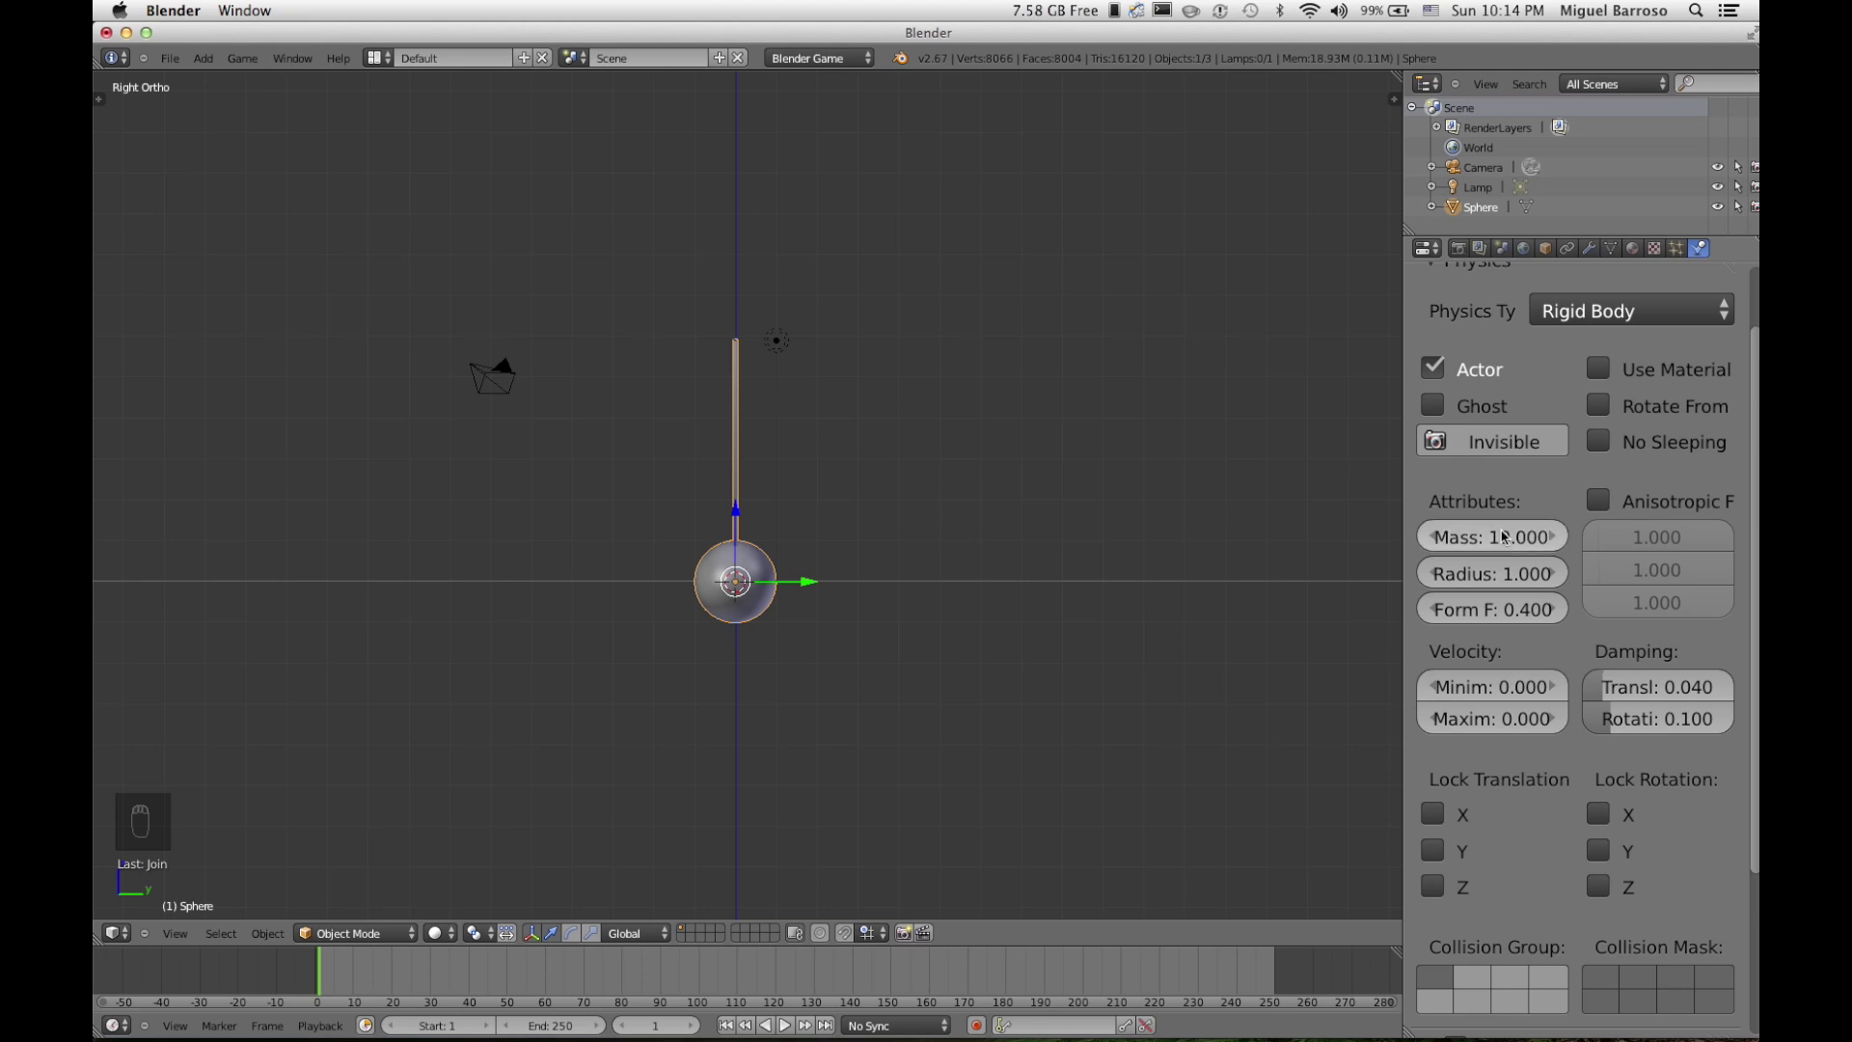
pyautogui.press('Home')
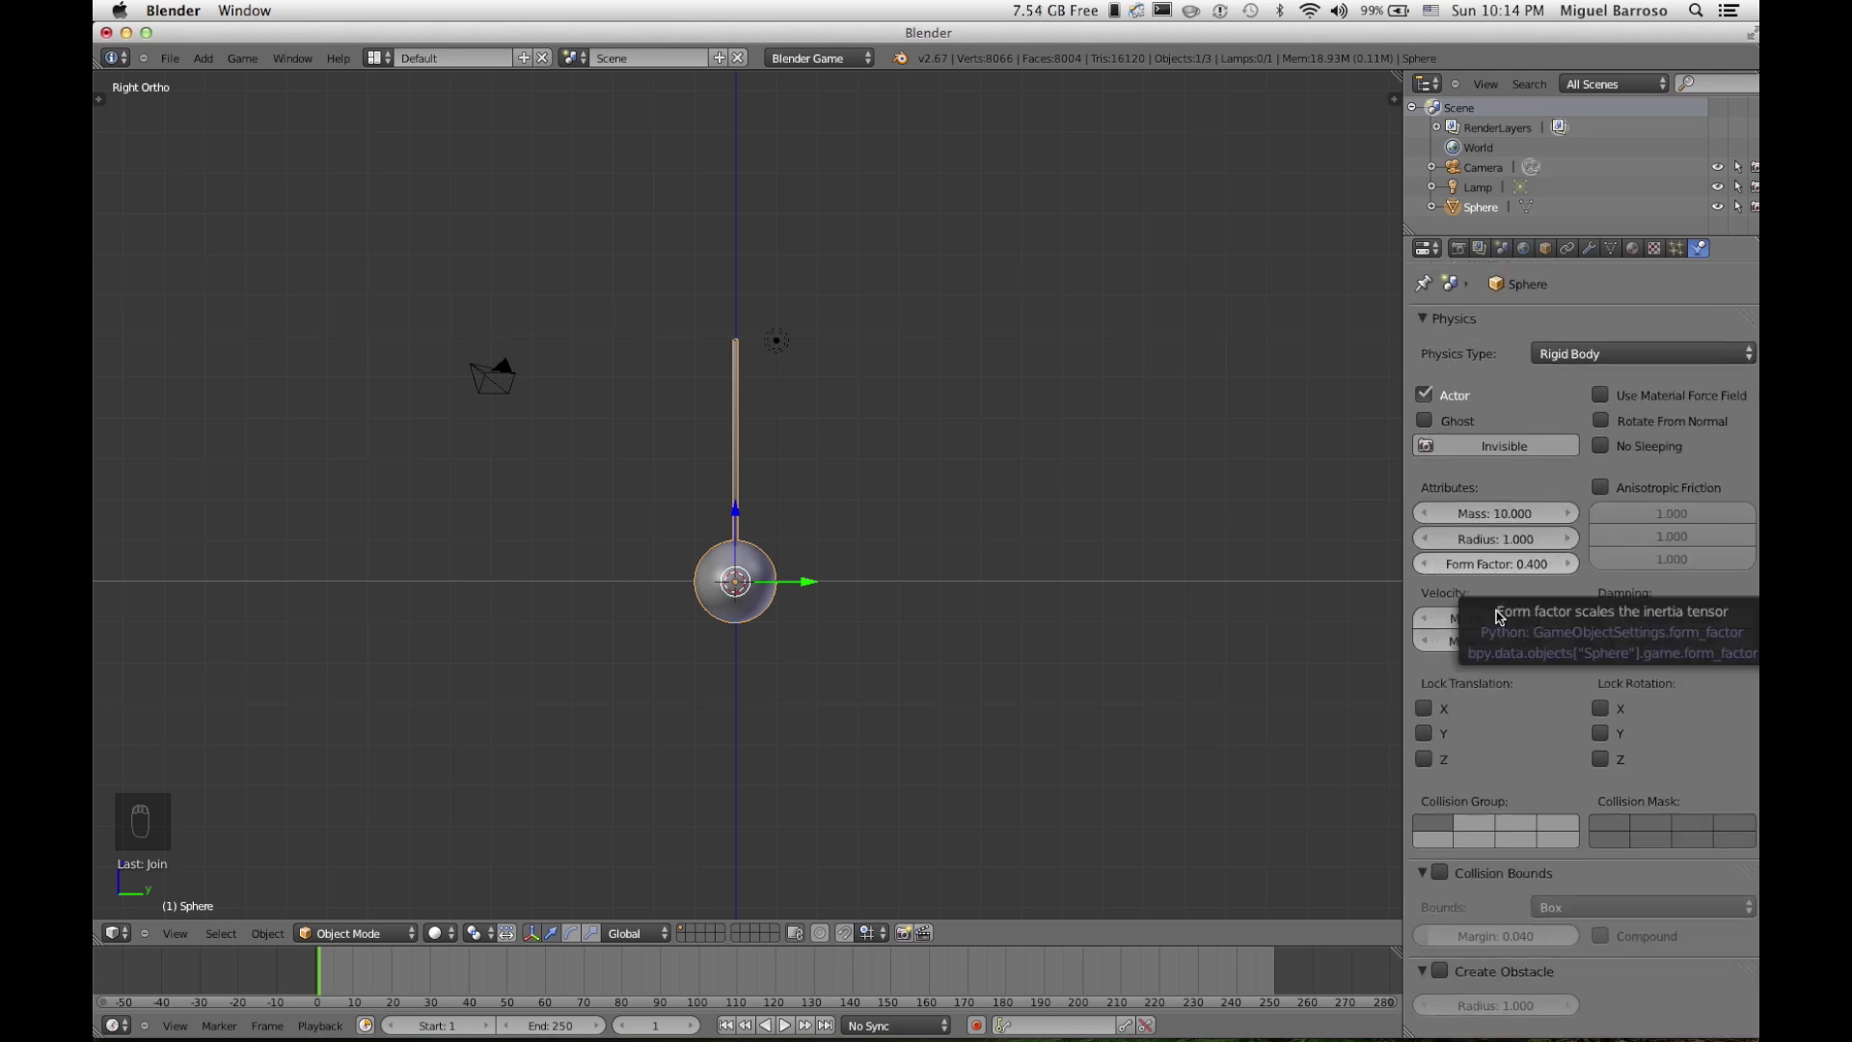
pyautogui.scroll(5, 895, 579)
pyautogui.scroll(-2, 895, 580)
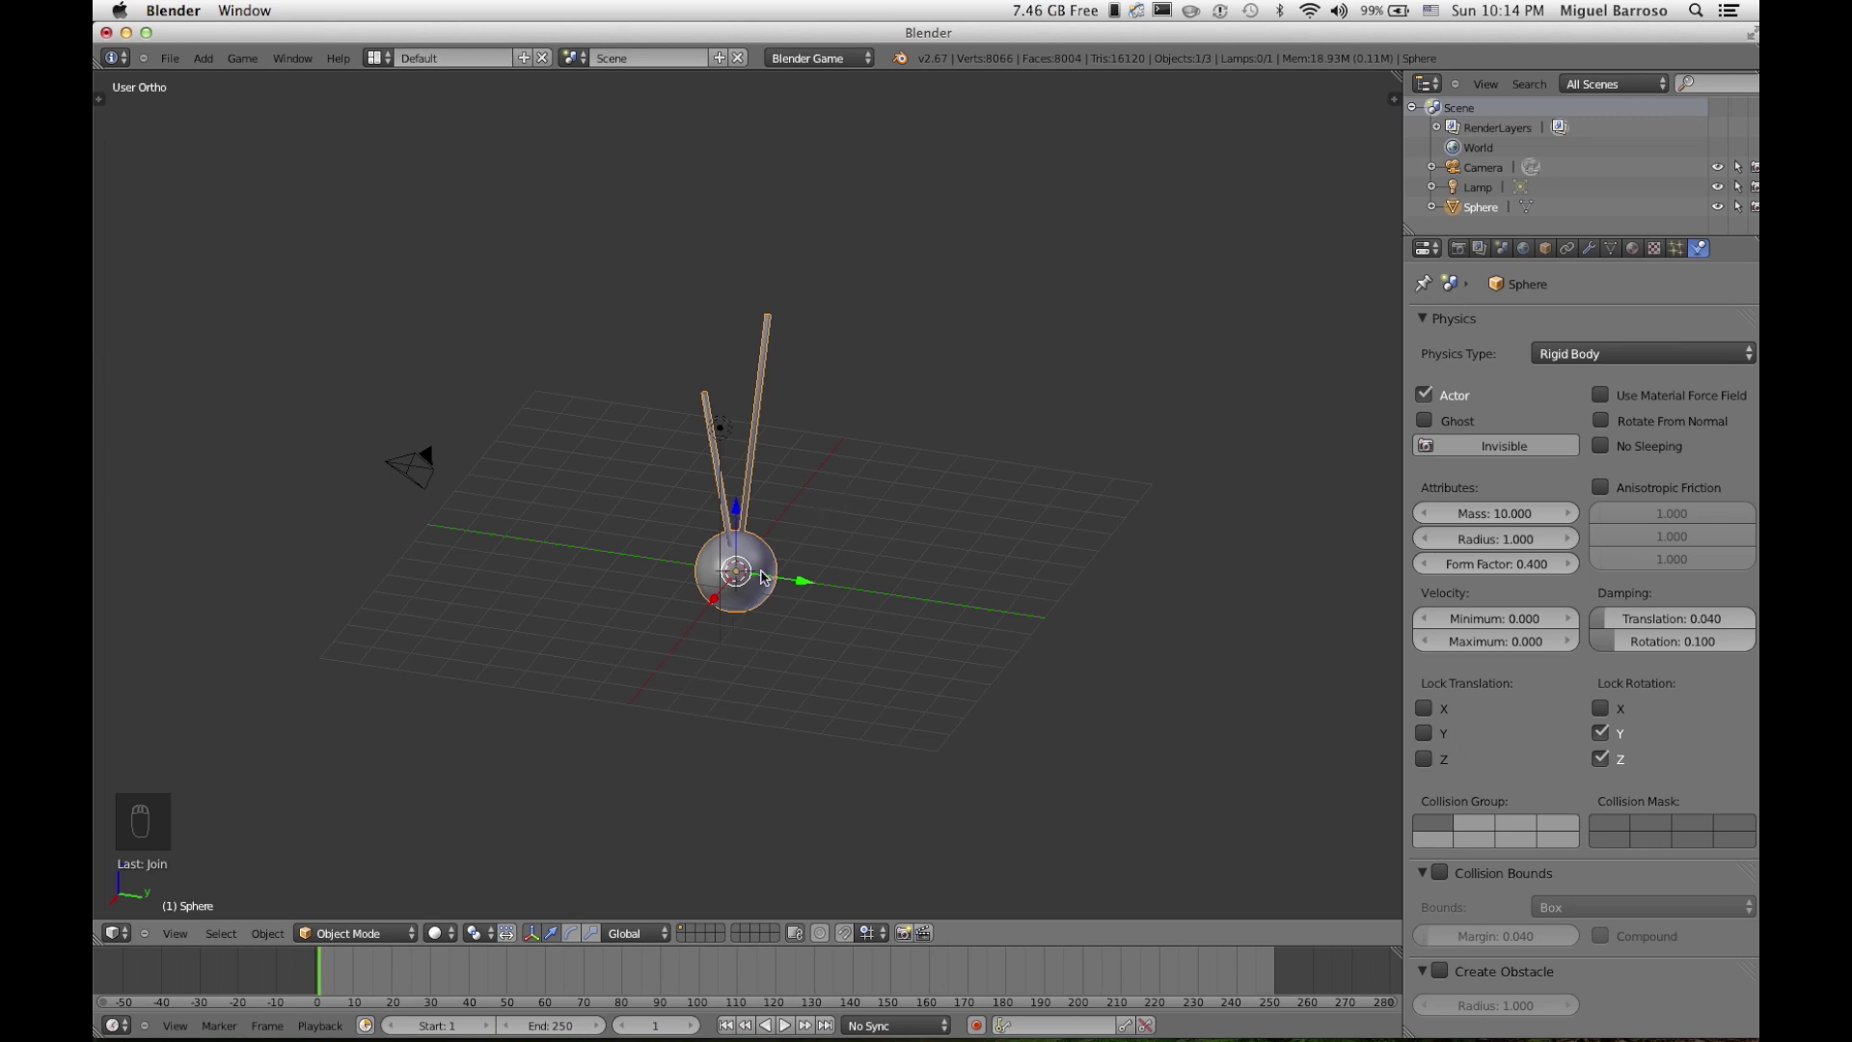
# Step: Add a new material to the joined object and name it chrome
pyautogui.click(1633, 249)
pyautogui.click(1500, 403)
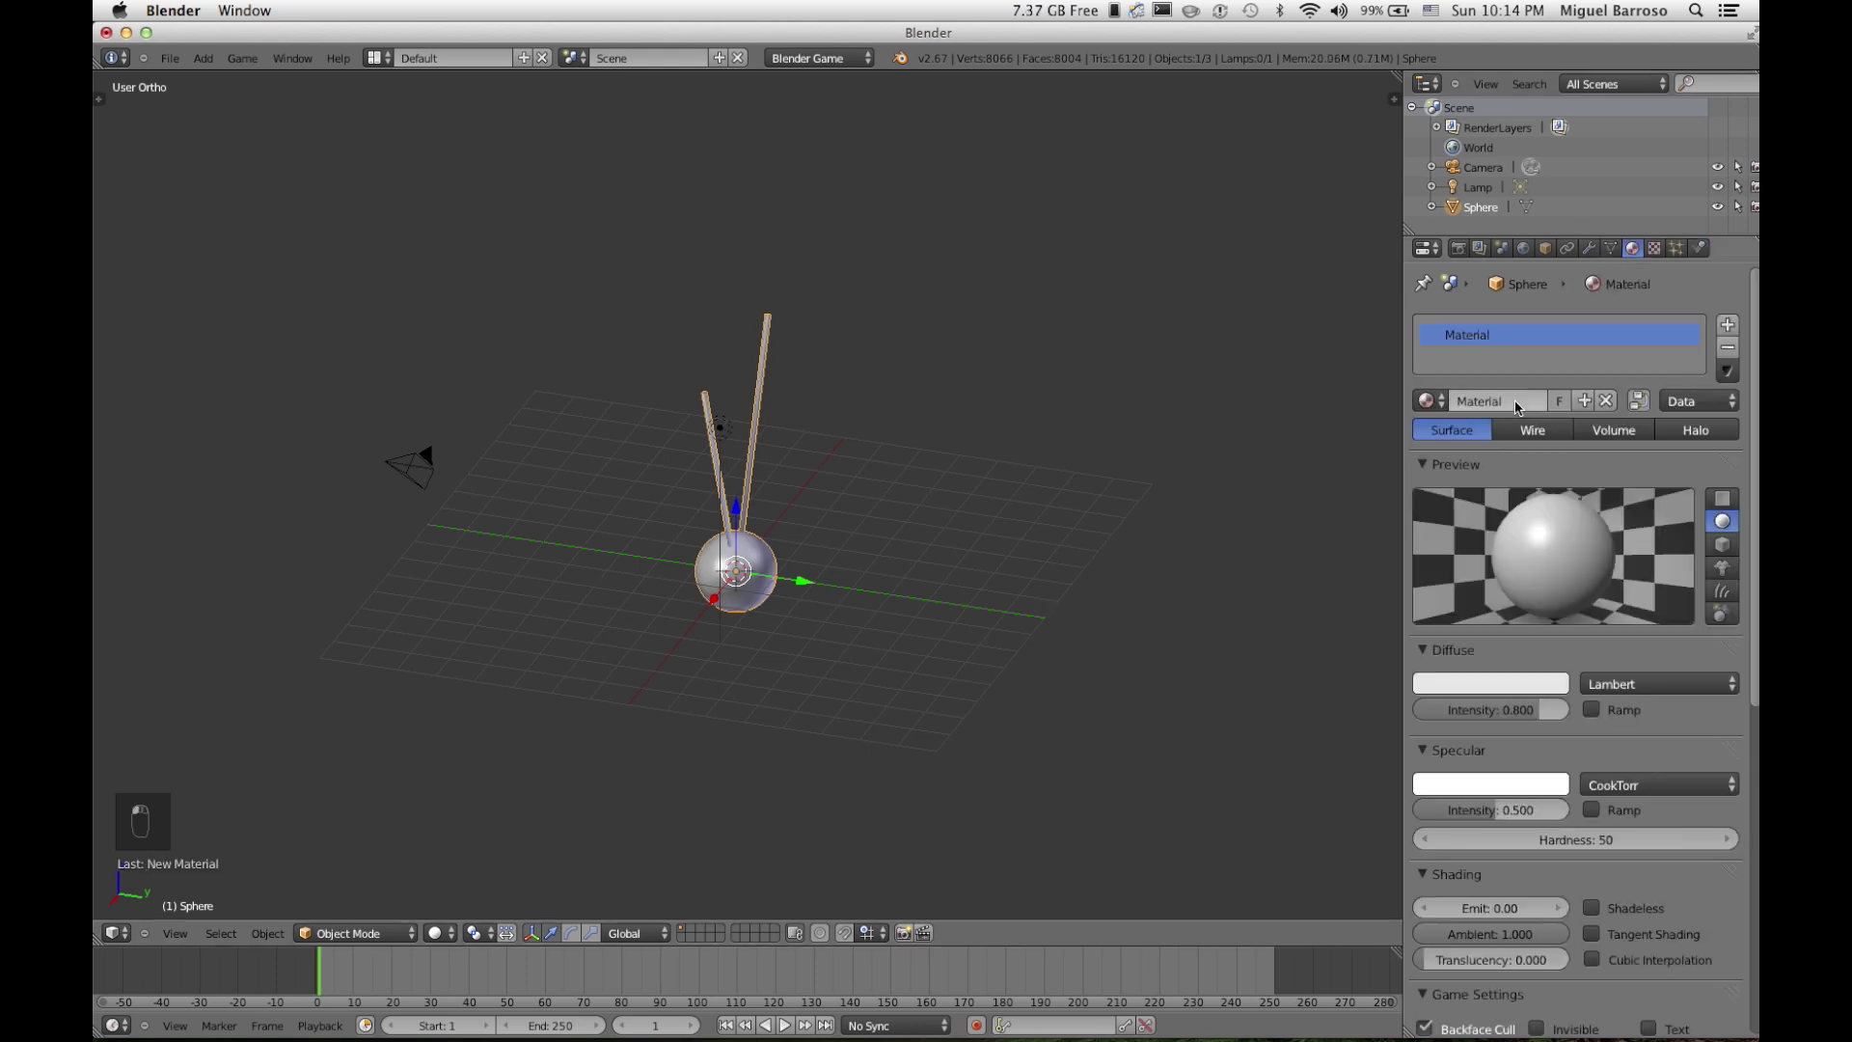
pyautogui.click(1500, 403)
pyautogui.write('chrom')
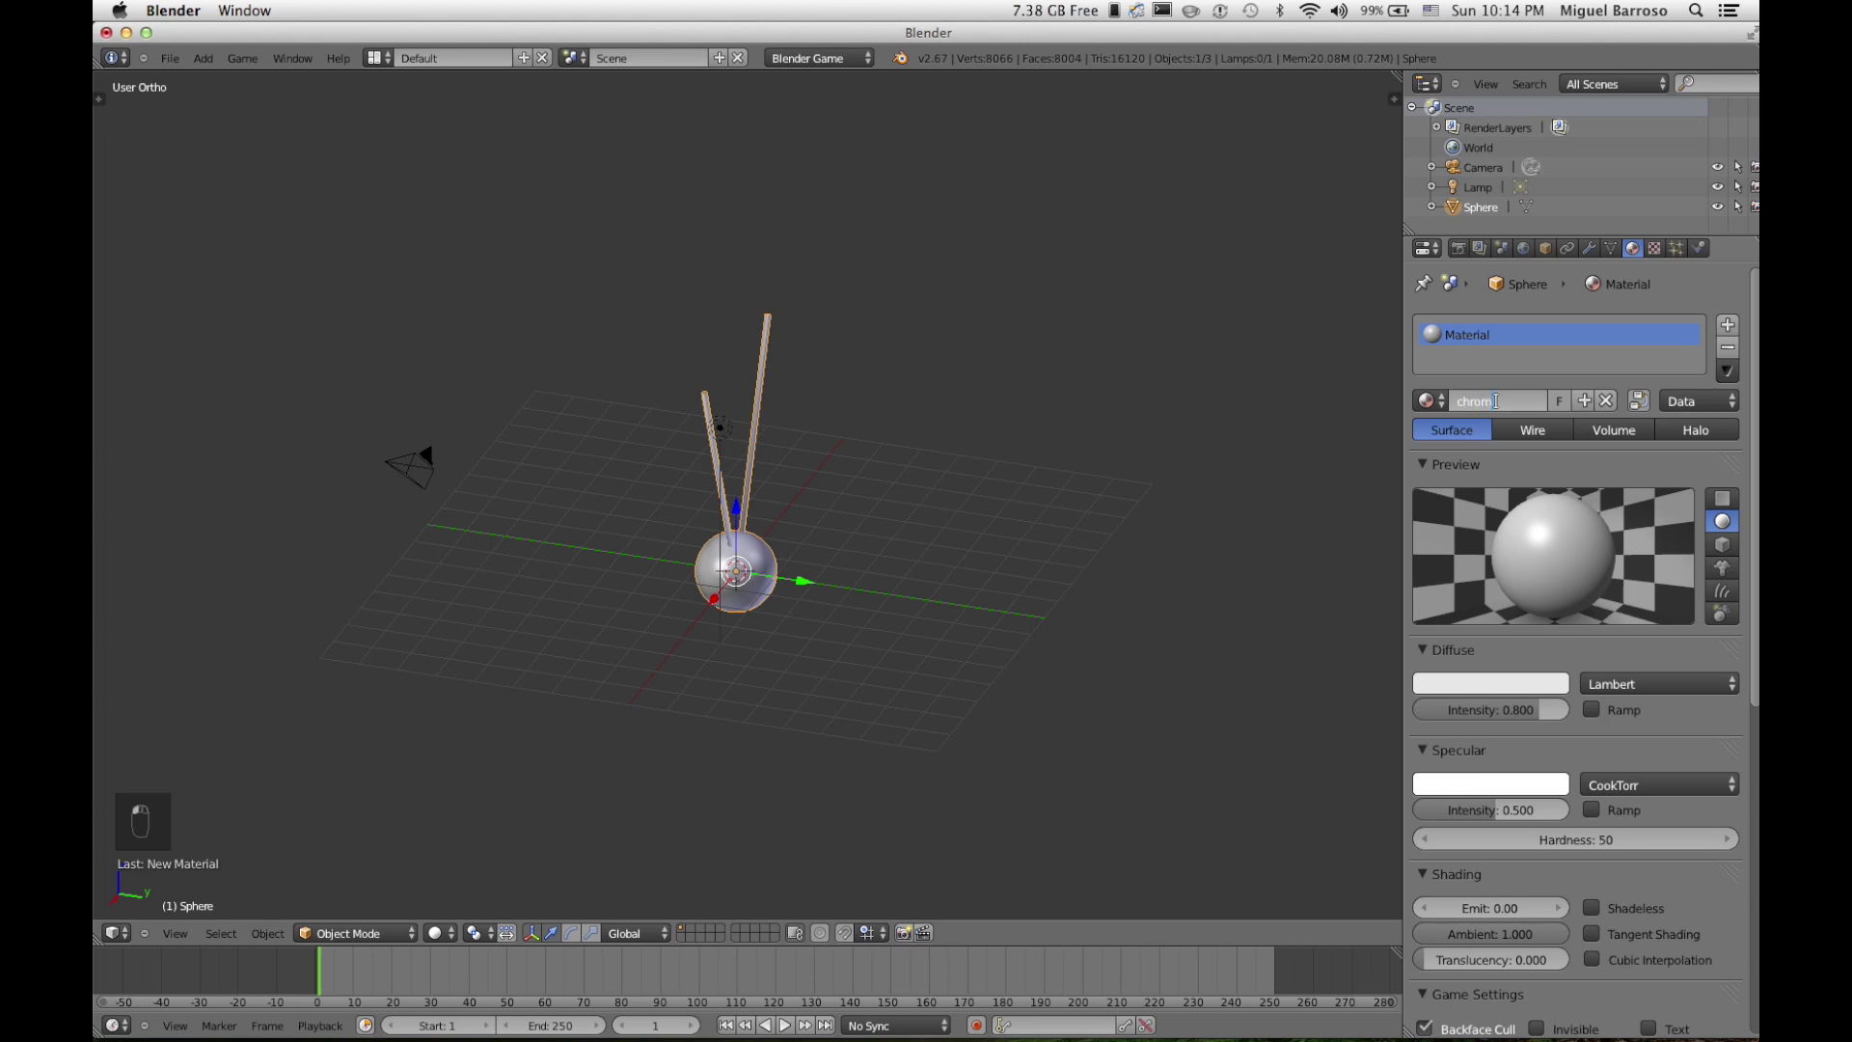
pyautogui.write('e')
pyautogui.press('Return')
# Step: In the chrome material's physics settings, set the friction to 7 and the force field's force to 1
pyautogui.scroll(-2, 1462, 745)
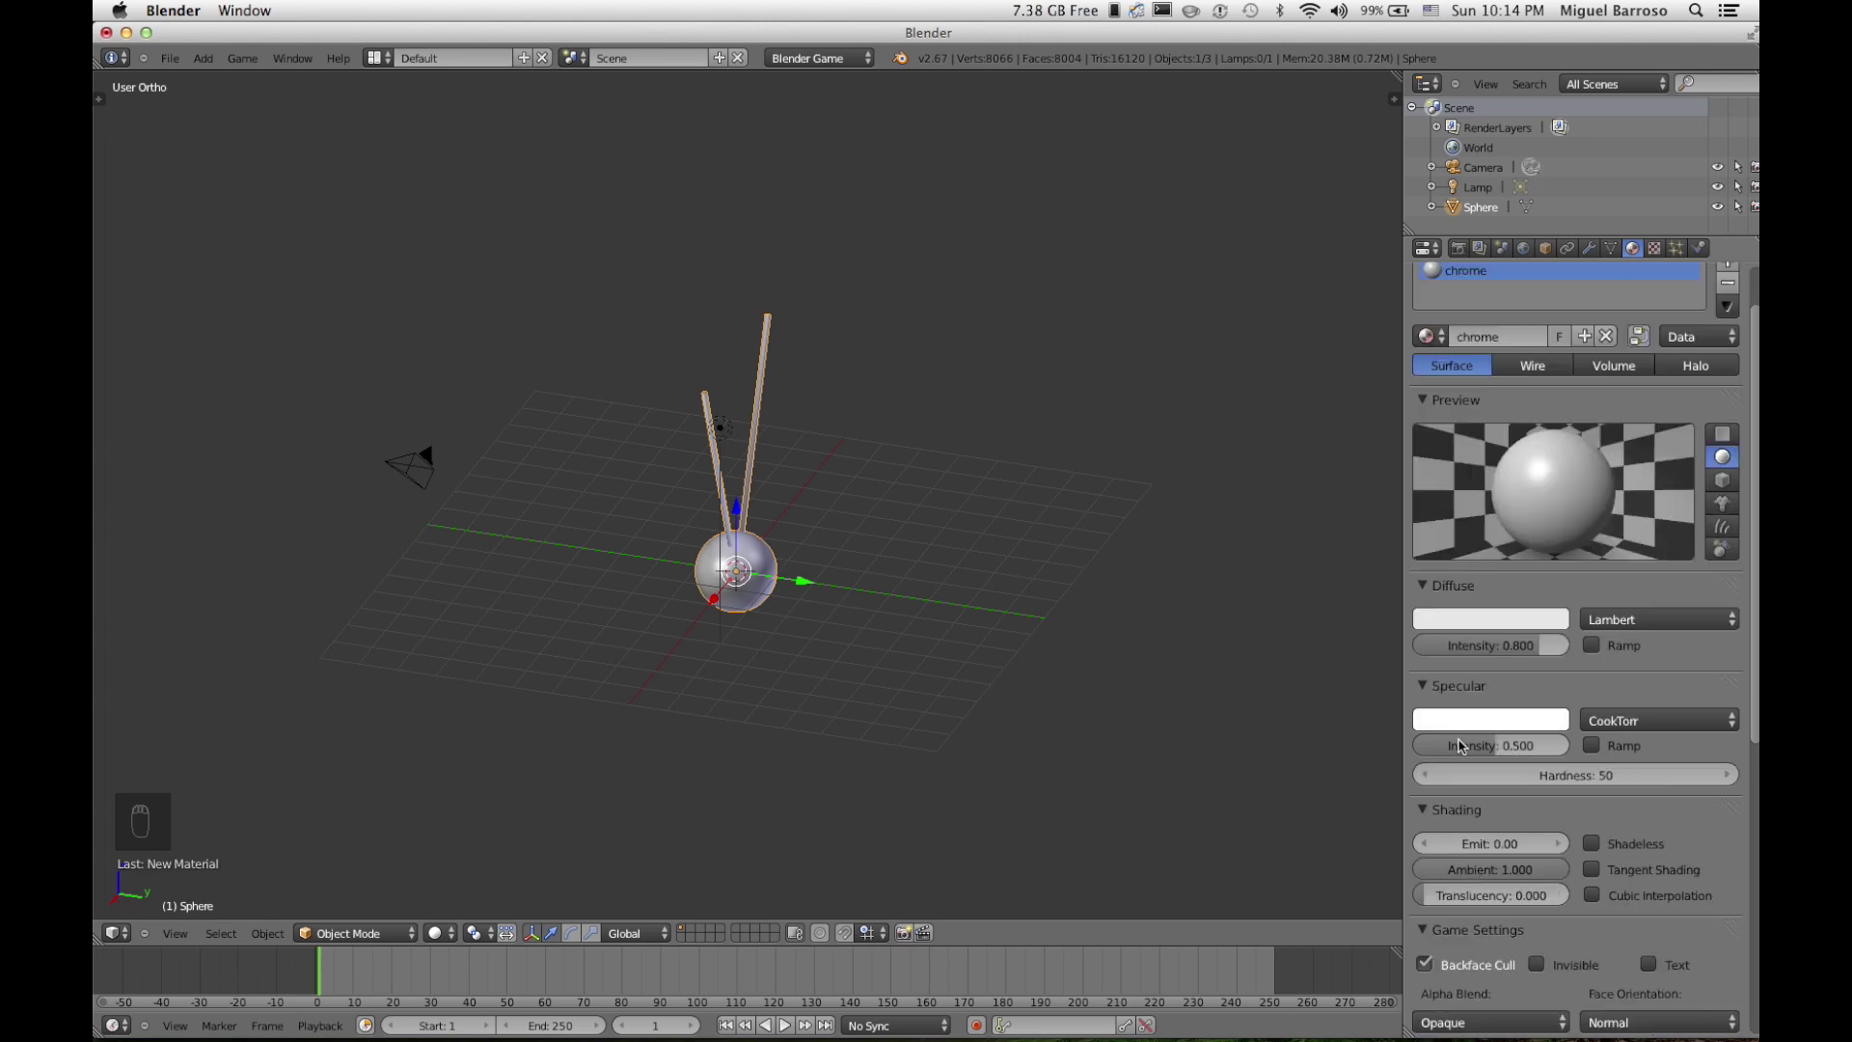
pyautogui.scroll(-12, 1462, 746)
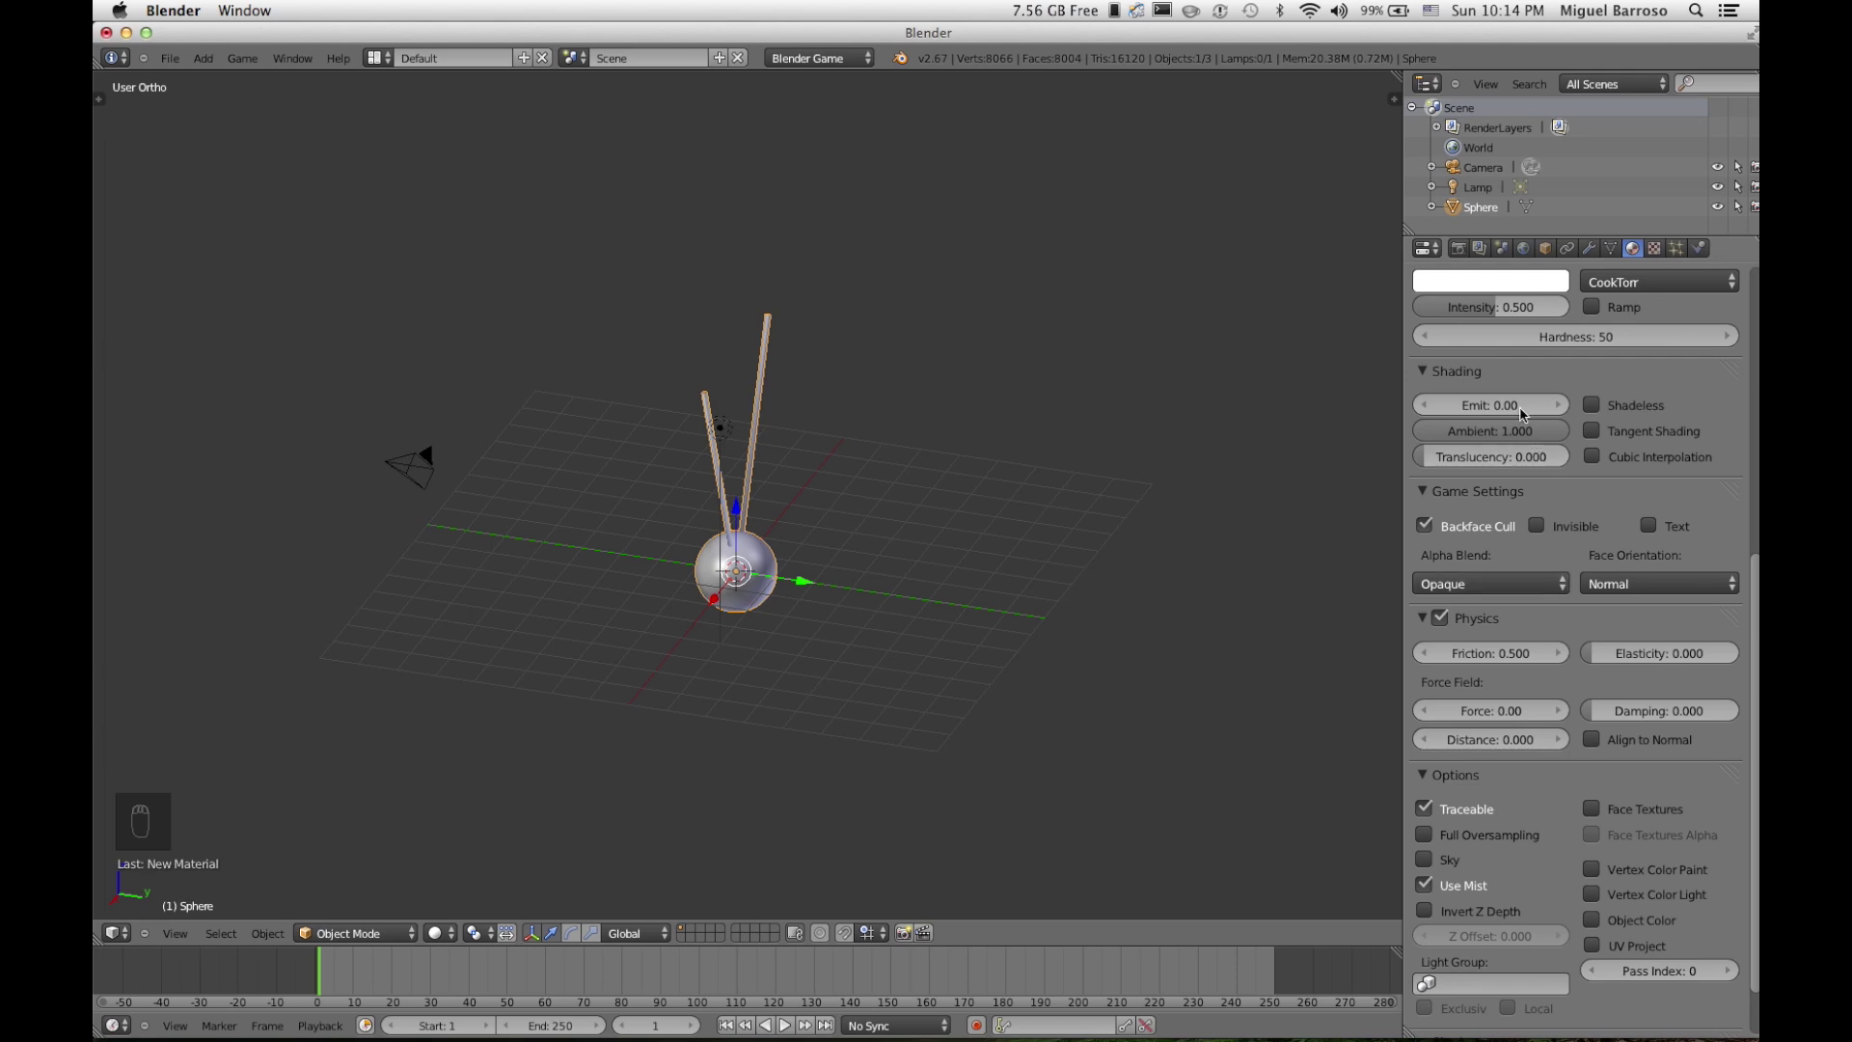
pyautogui.scroll(-2, 1548, 600)
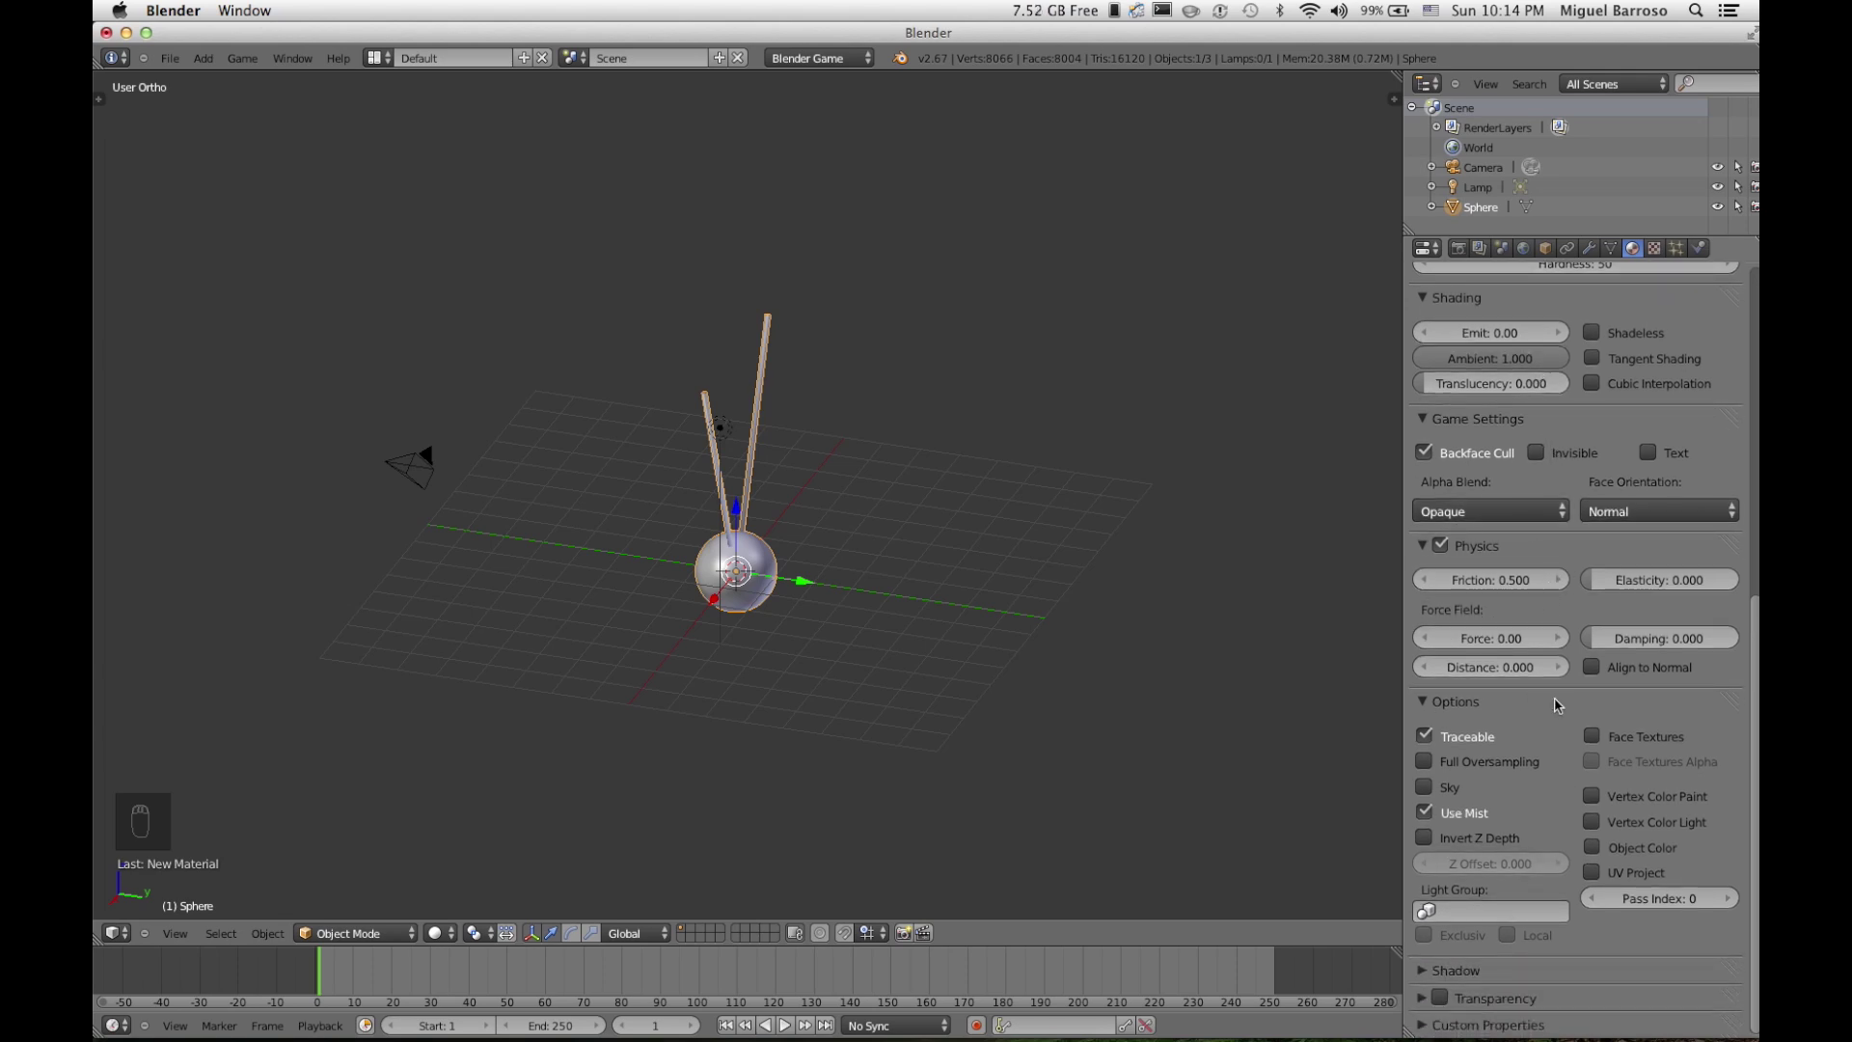
pyautogui.click(1483, 579)
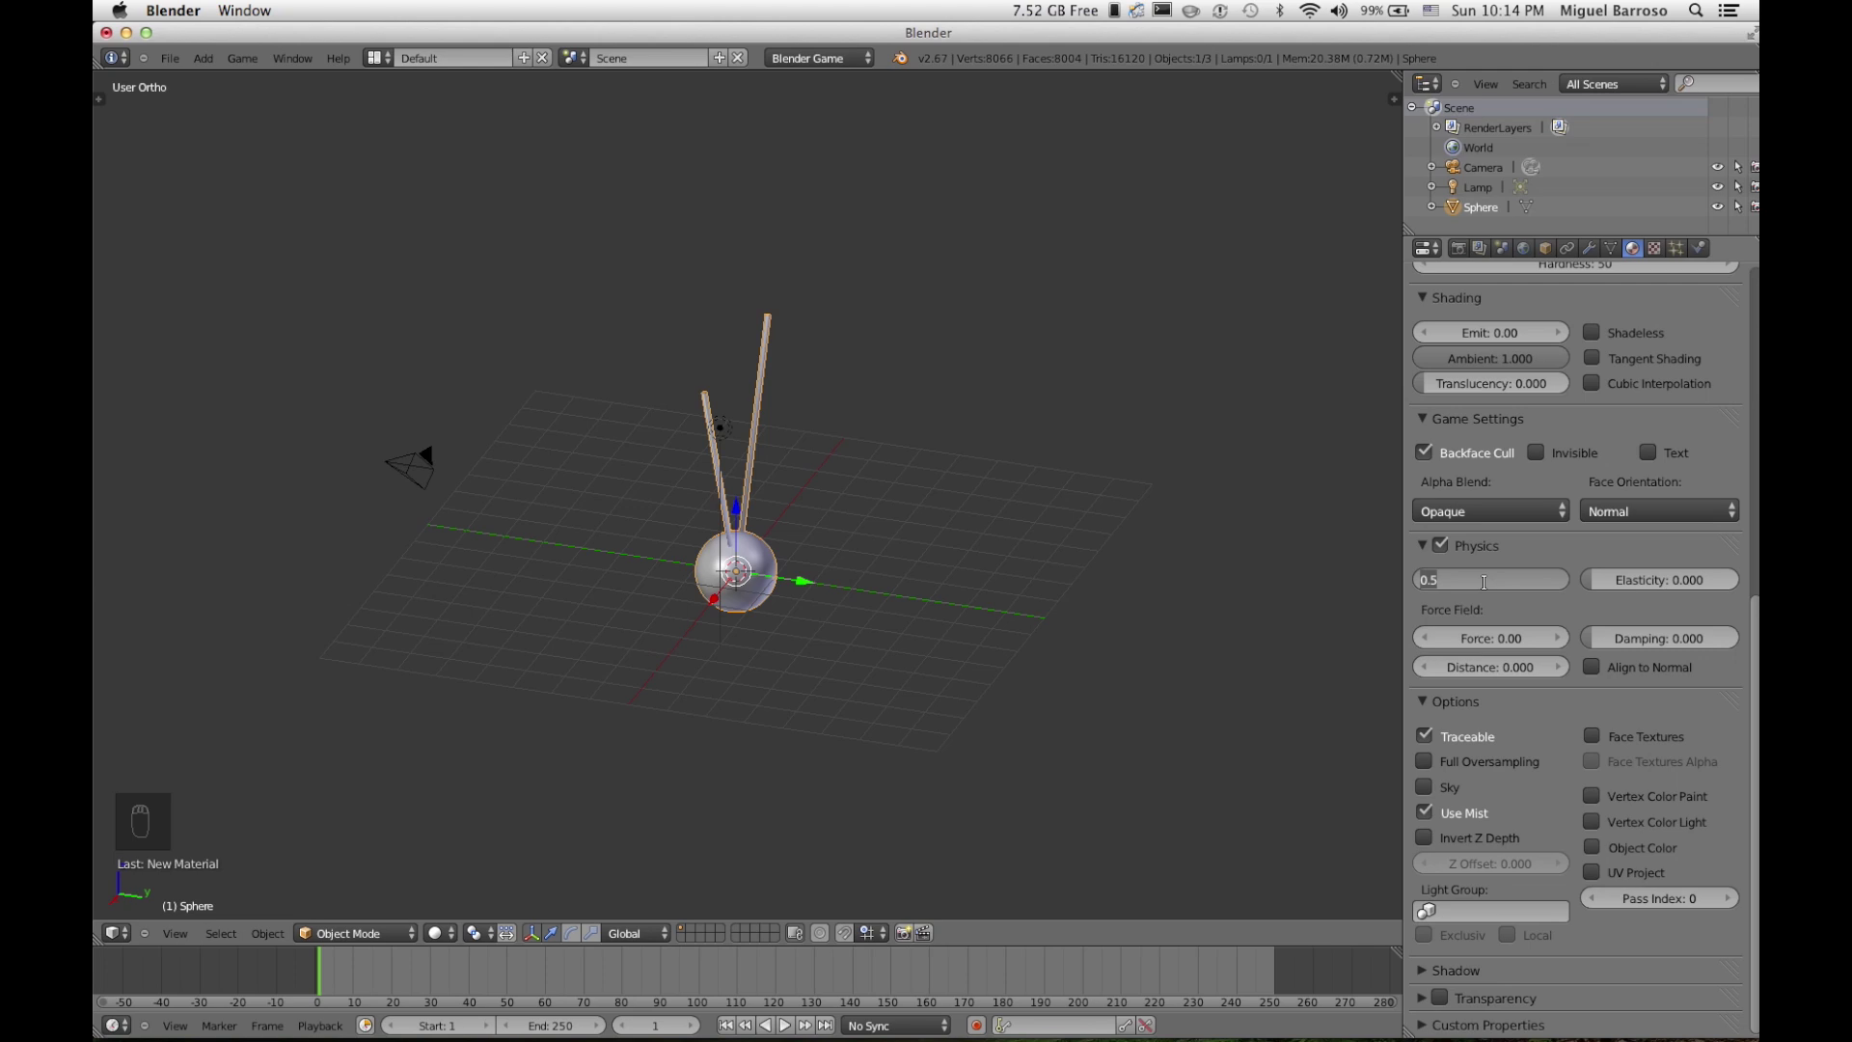
pyautogui.write('7')
pyautogui.press('Return')
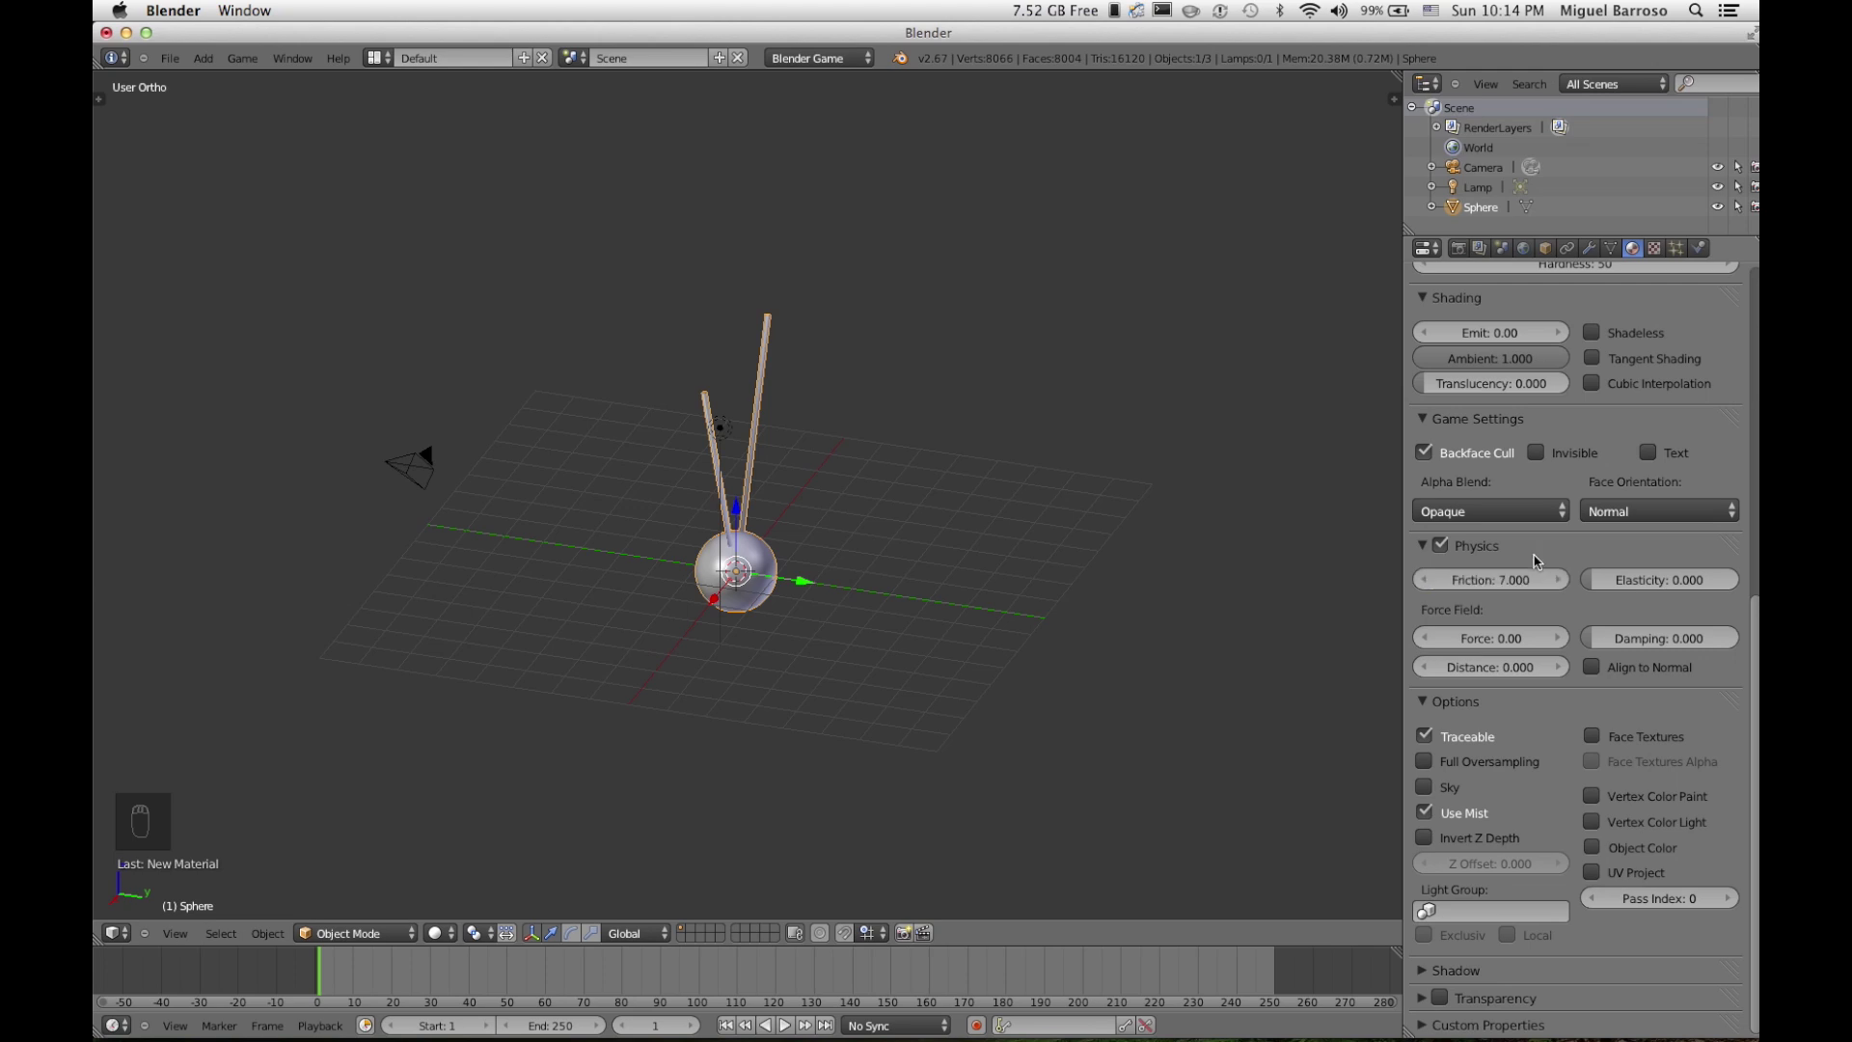
pyautogui.click(1501, 639)
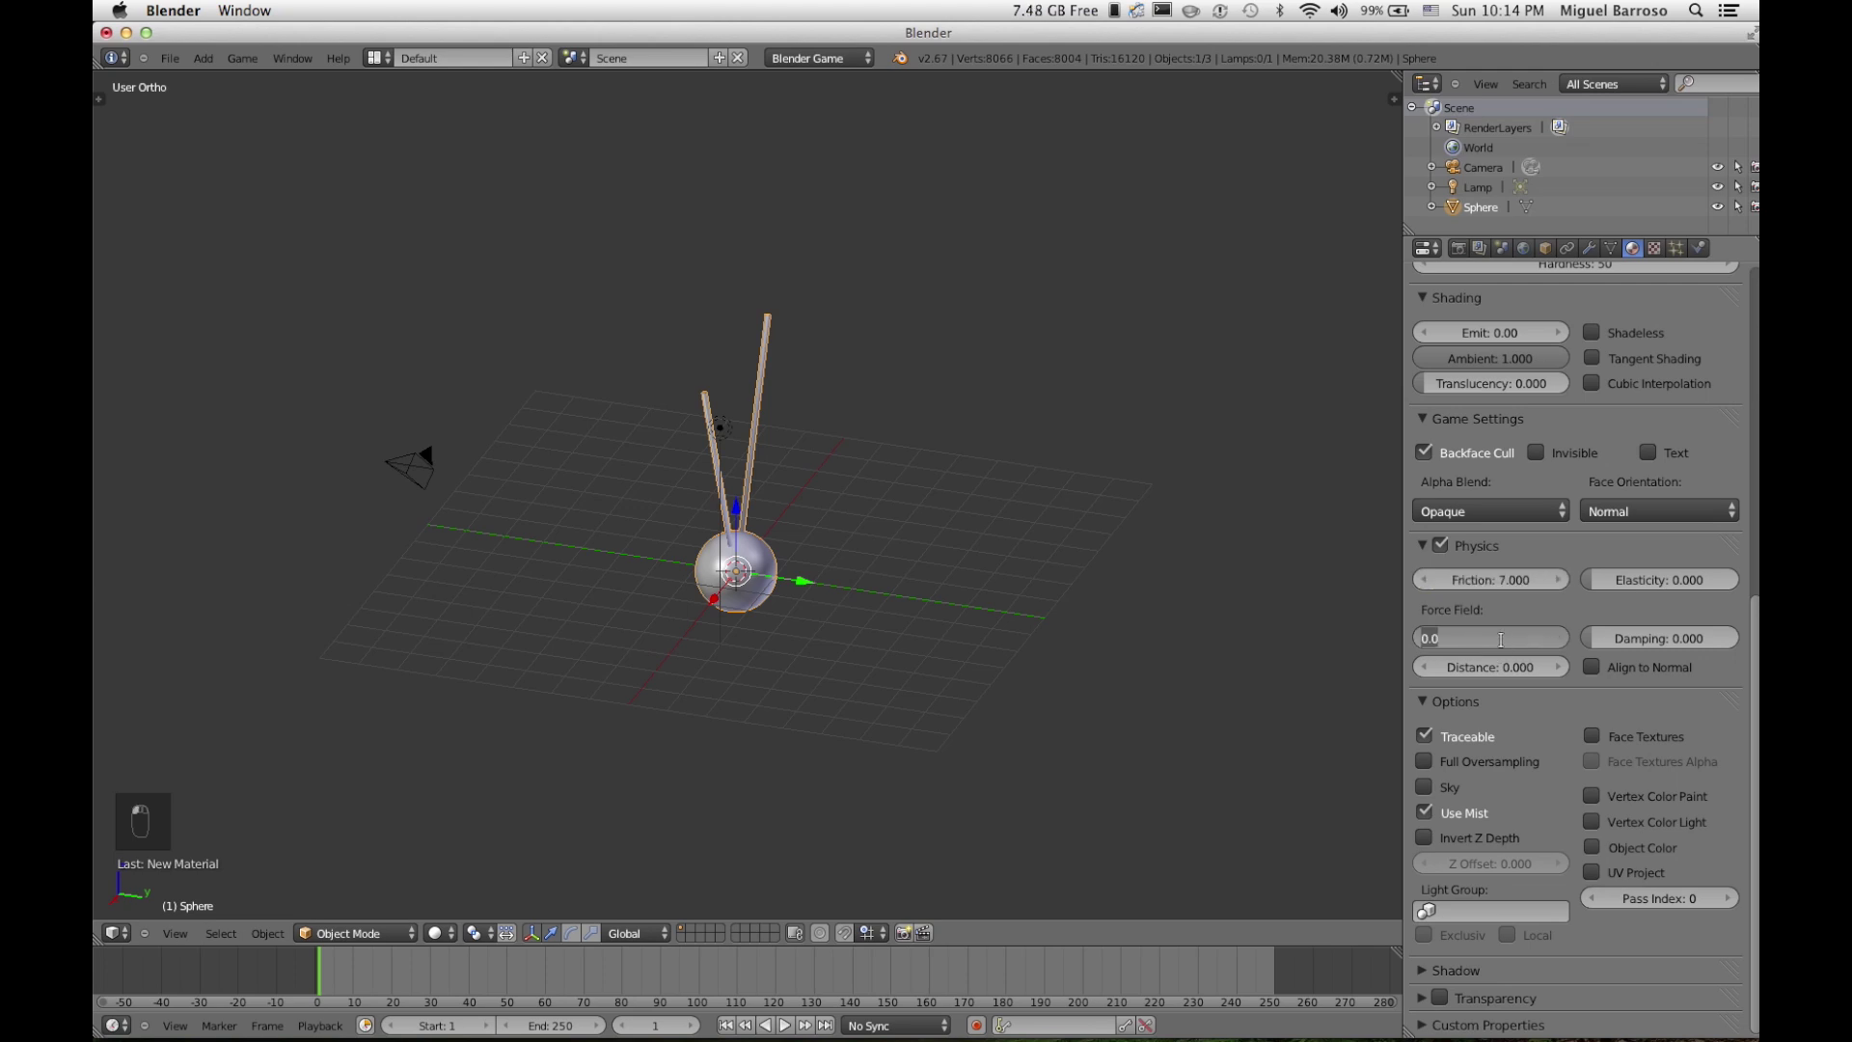
pyautogui.write('1')
pyautogui.press('Return')
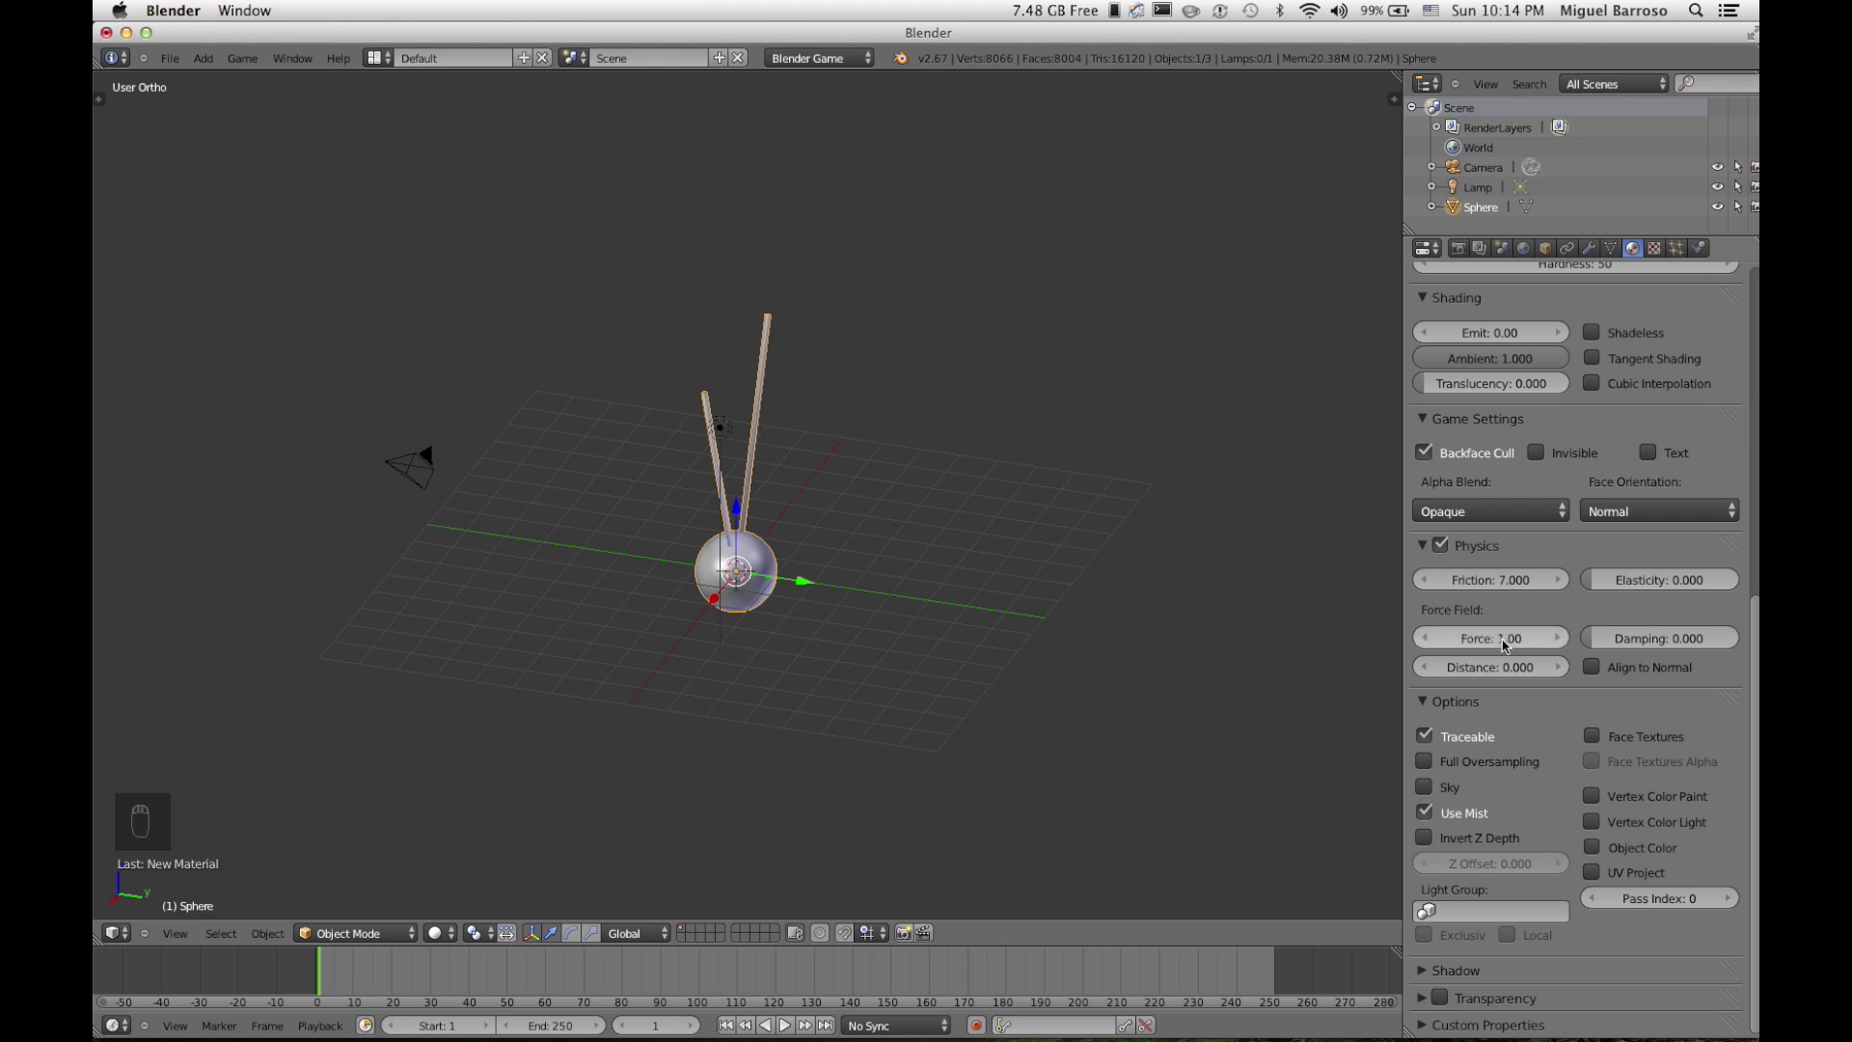
# Step: Set the chrome material's physics elasticity to 0.96
pyautogui.click(1675, 580)
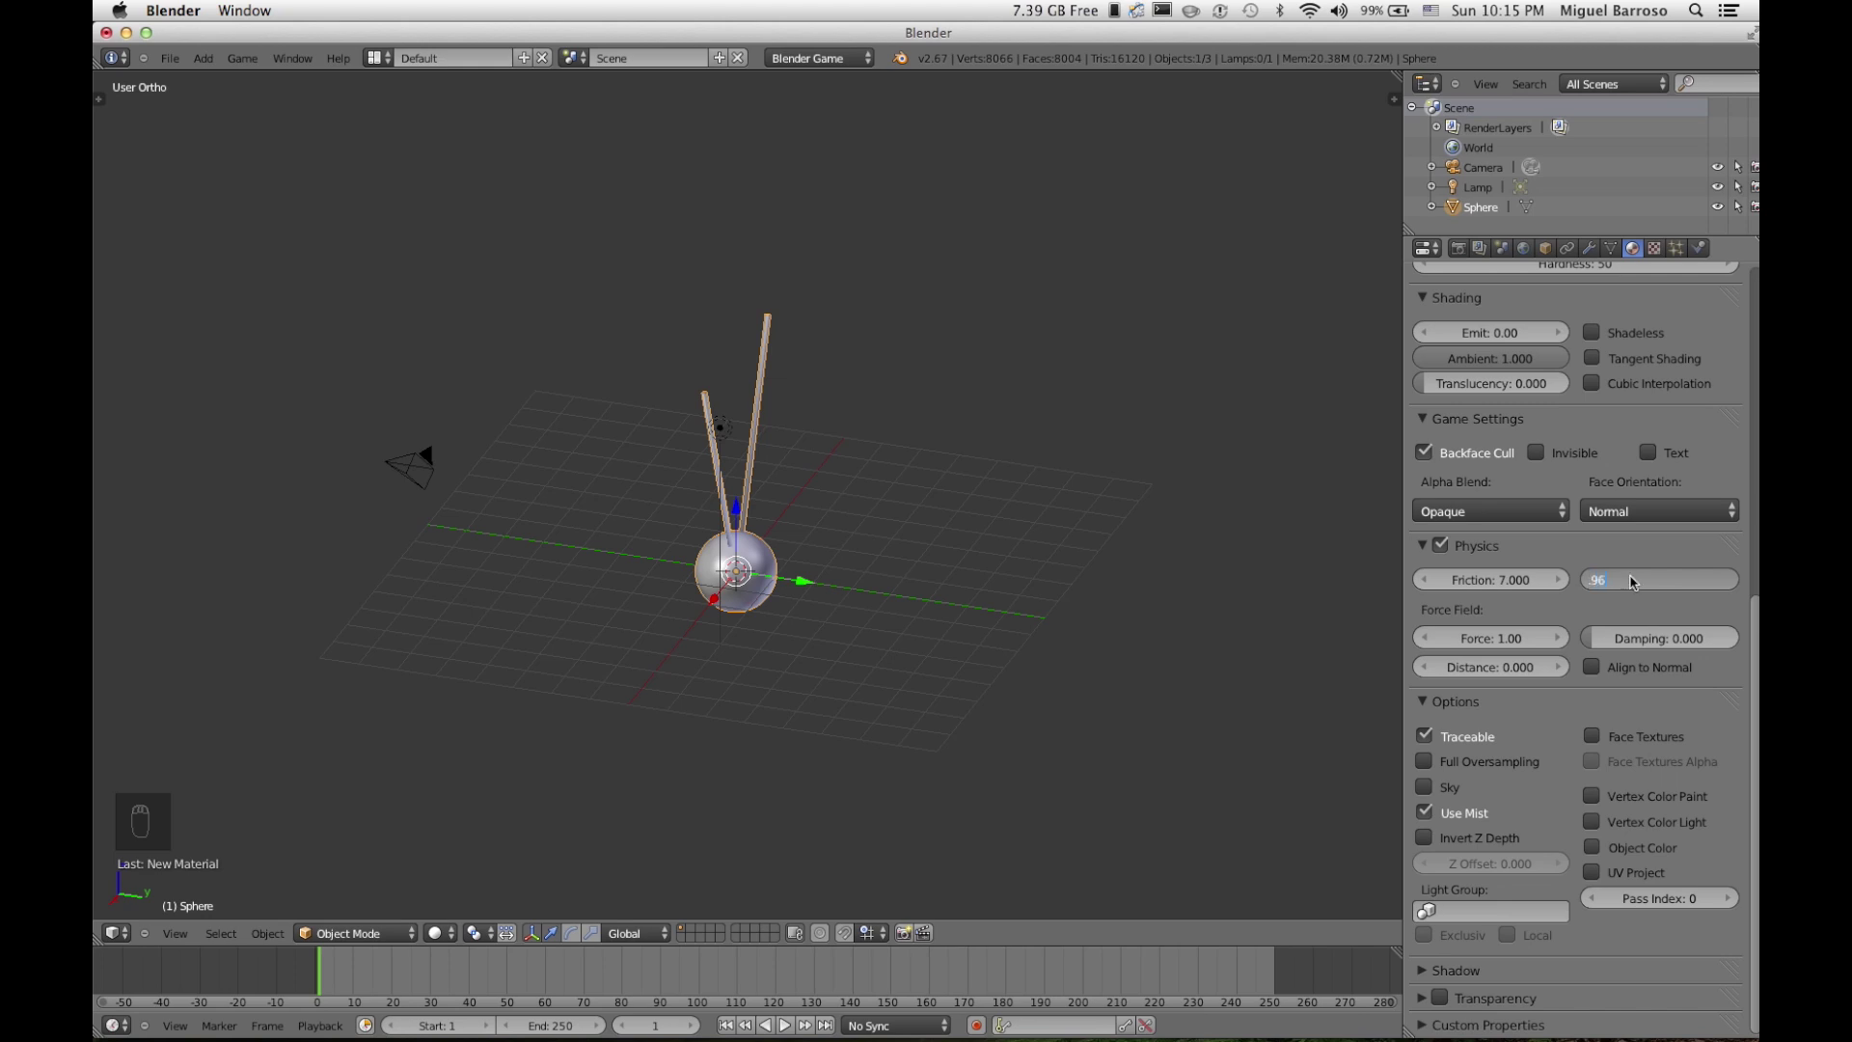
pyautogui.write('.96')
pyautogui.press('Return')
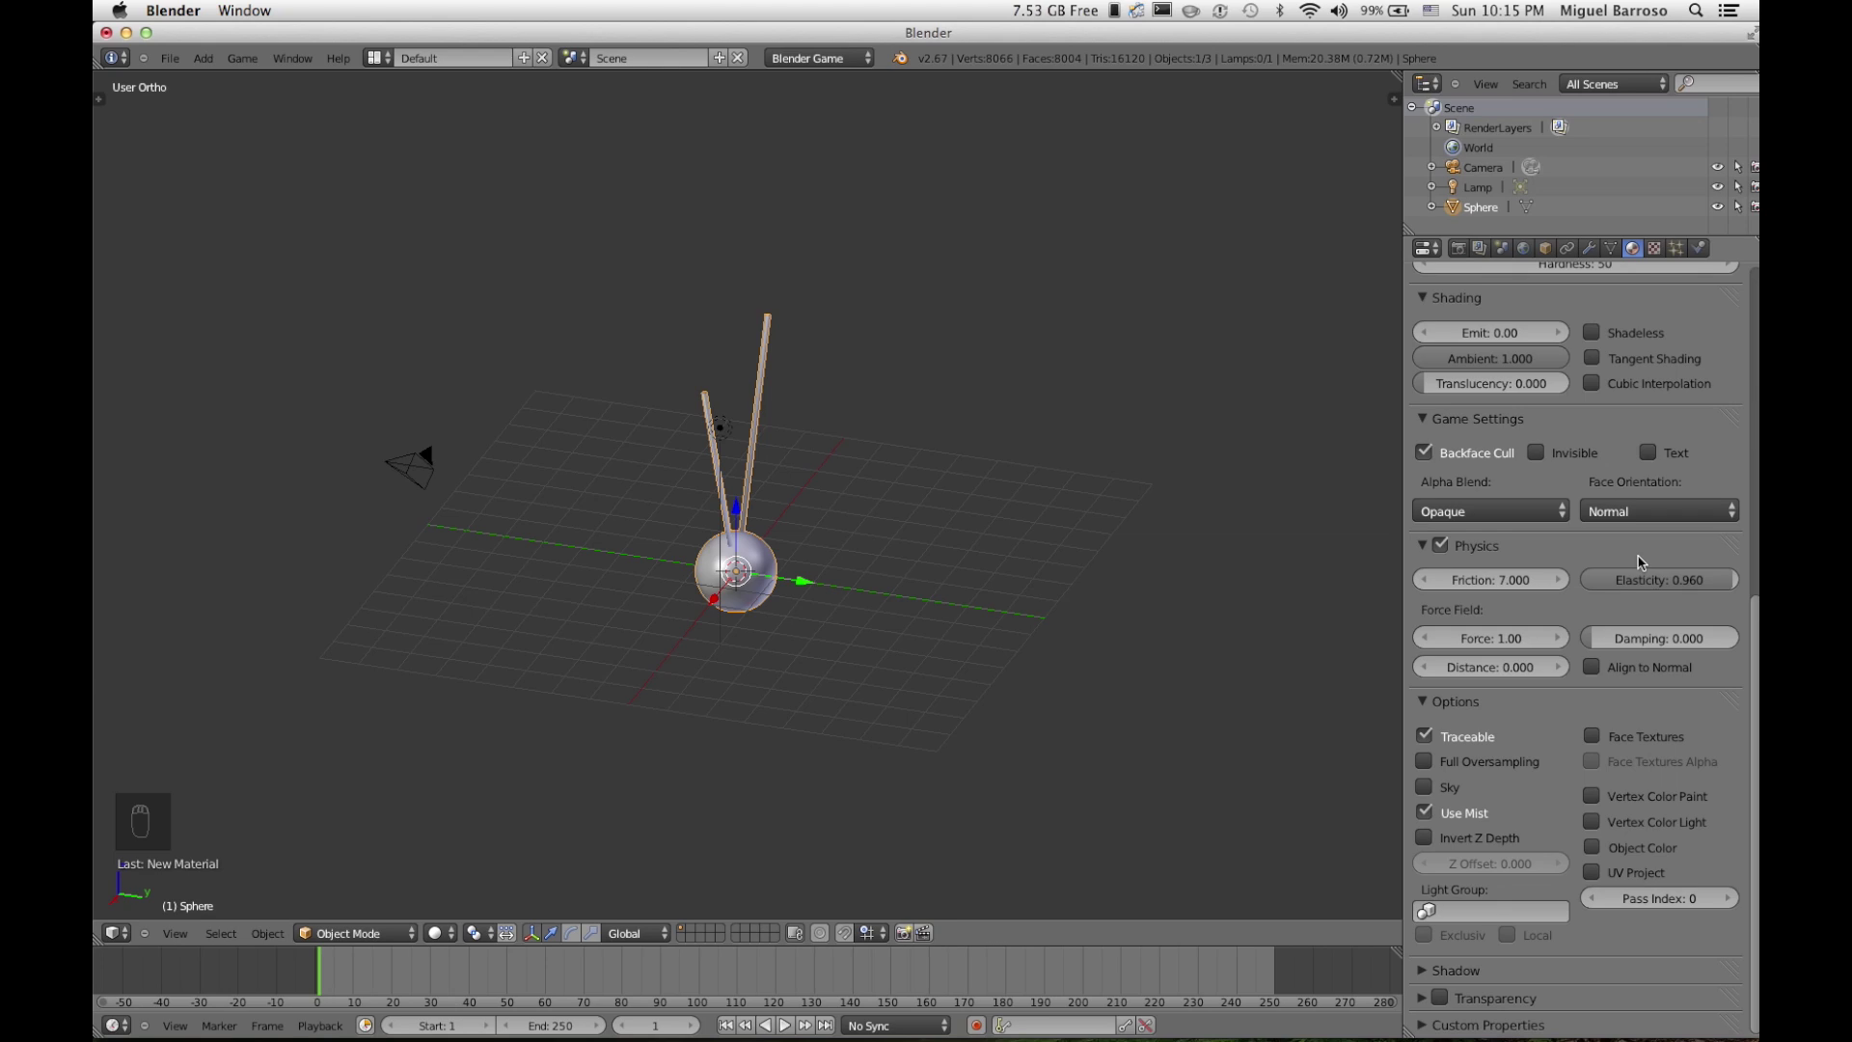
# Step: Set the world's gravity to 19 and its physics substeps to 5
pyautogui.click(1523, 249)
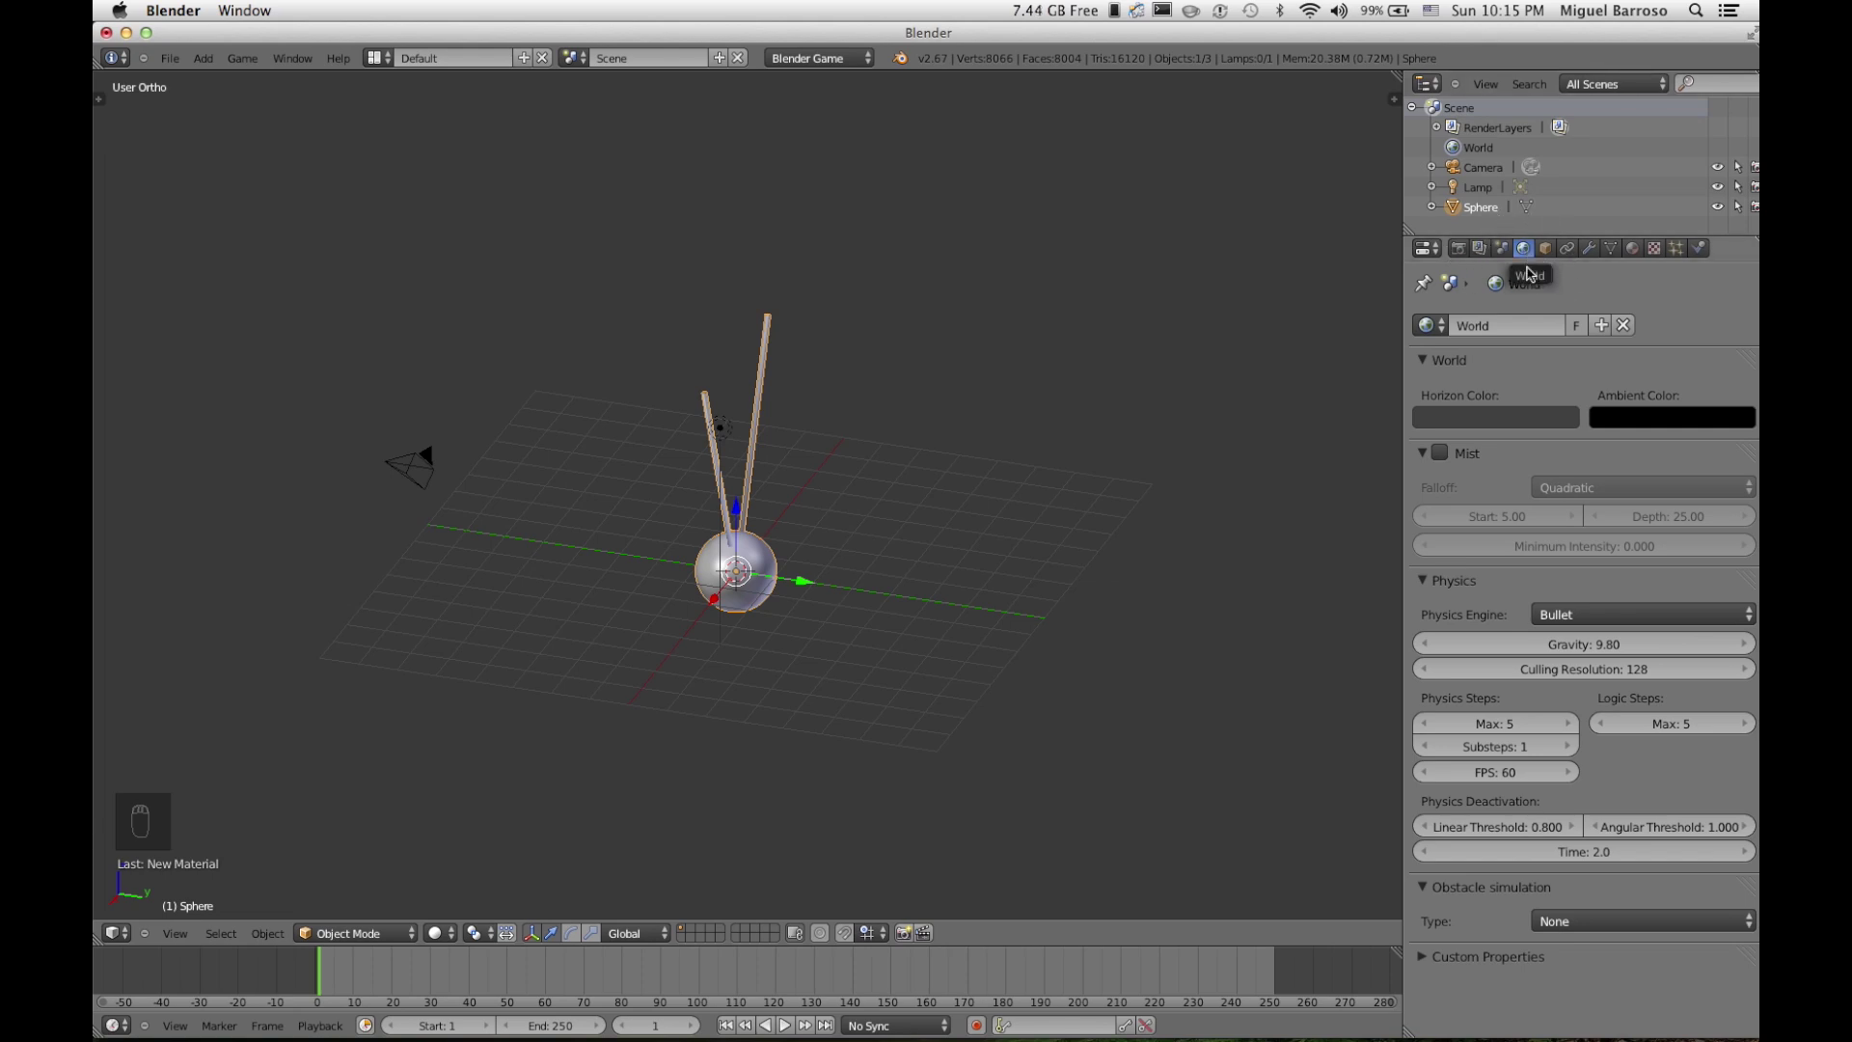
pyautogui.click(1568, 644)
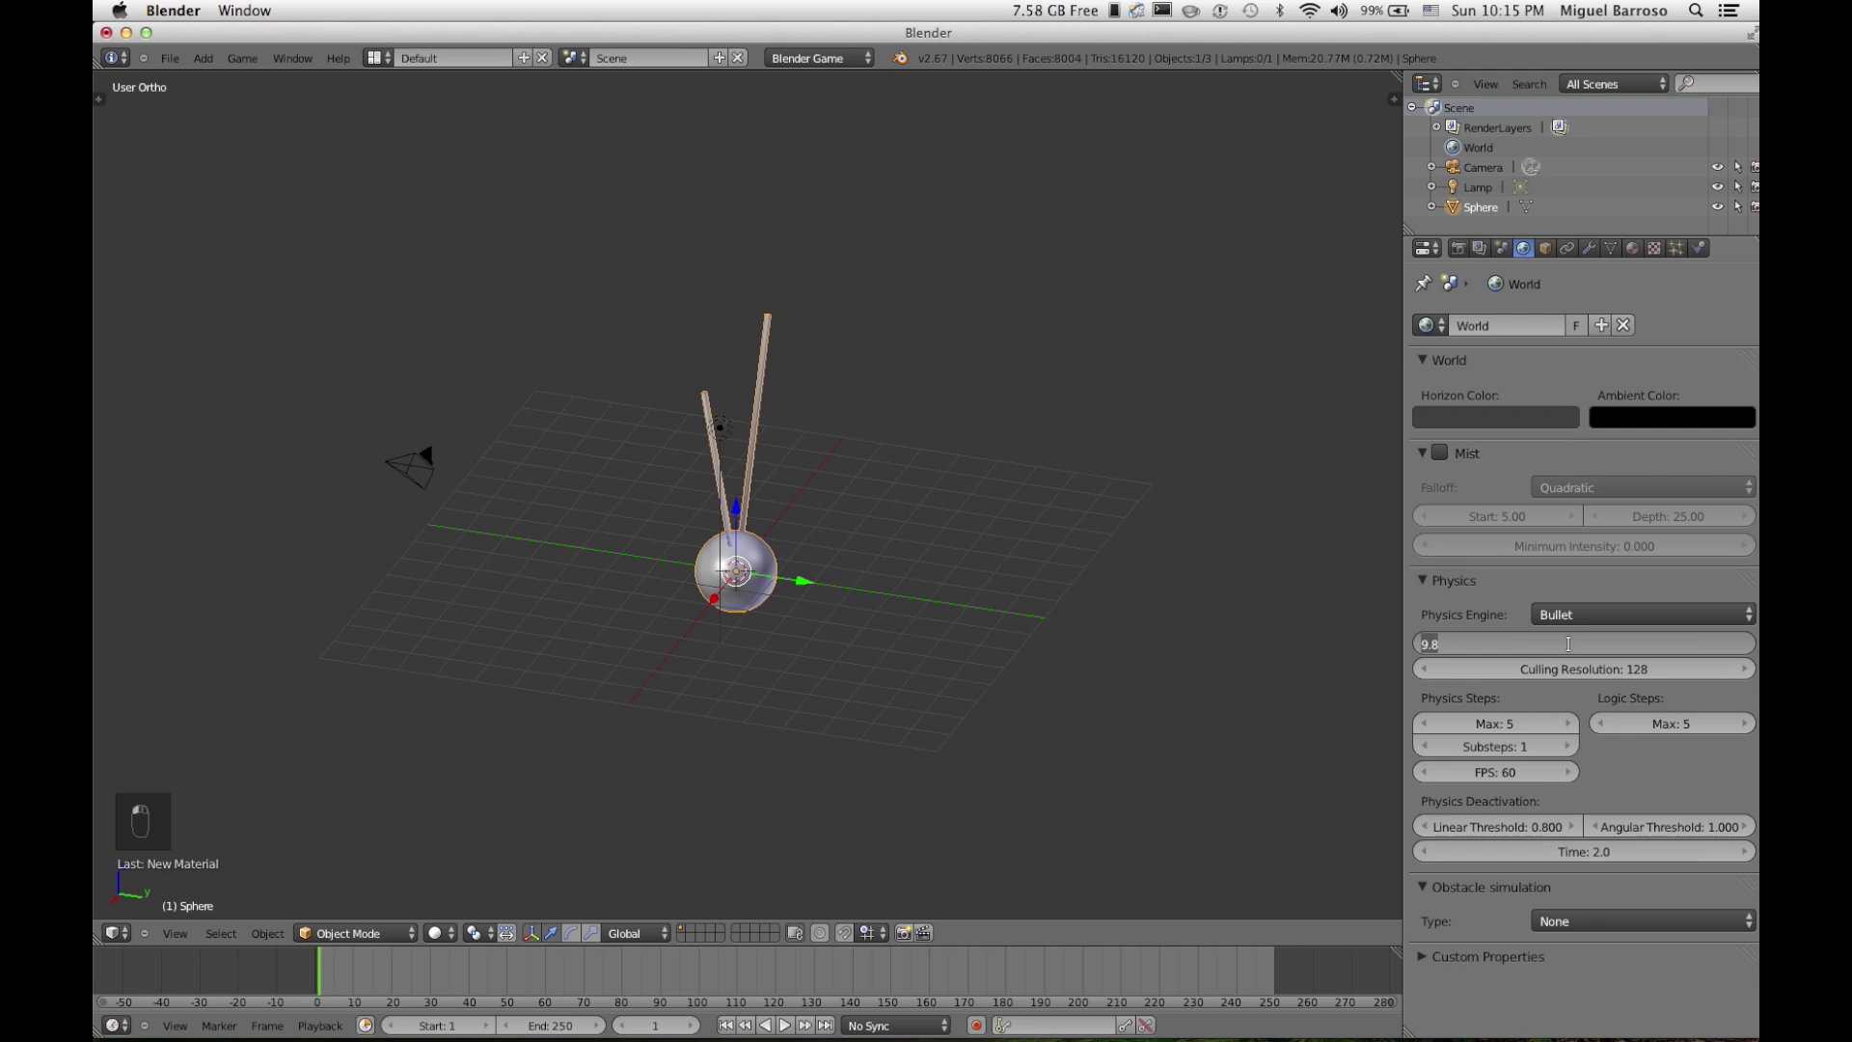
pyautogui.write('19')
pyautogui.press('Return')
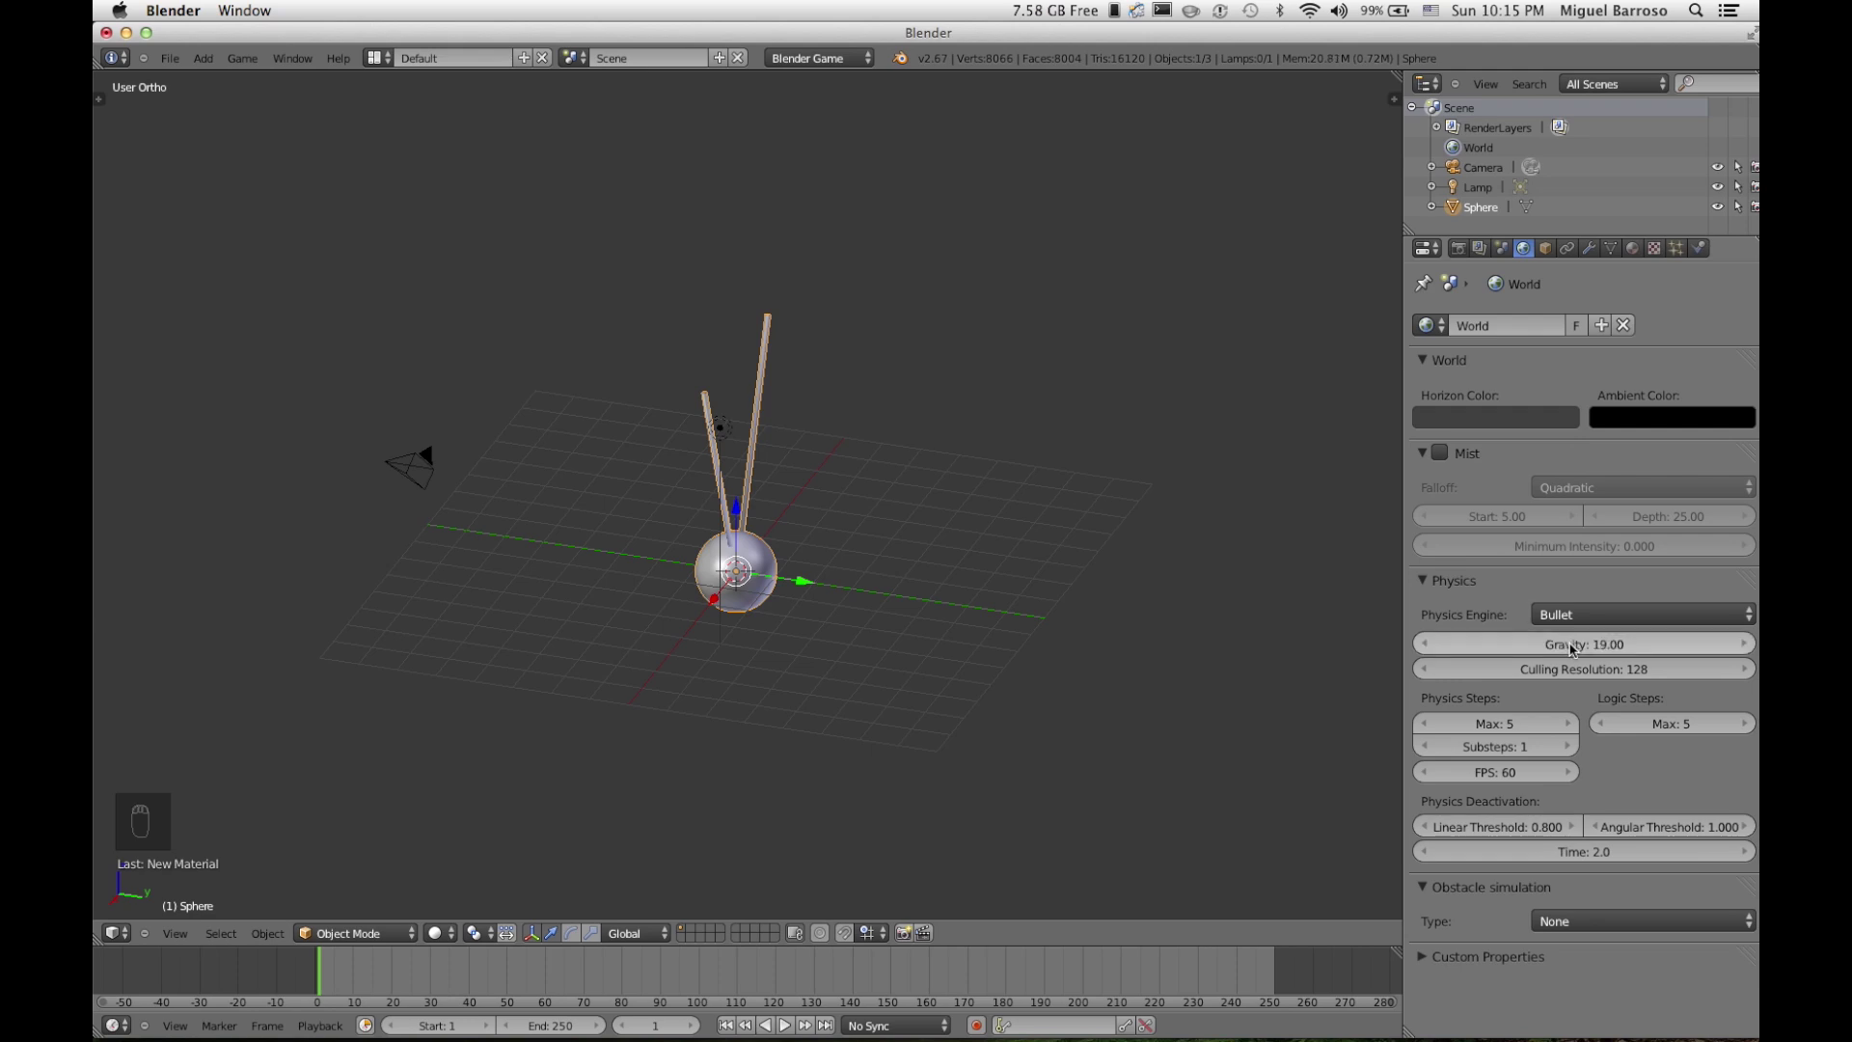
pyautogui.click(1508, 746)
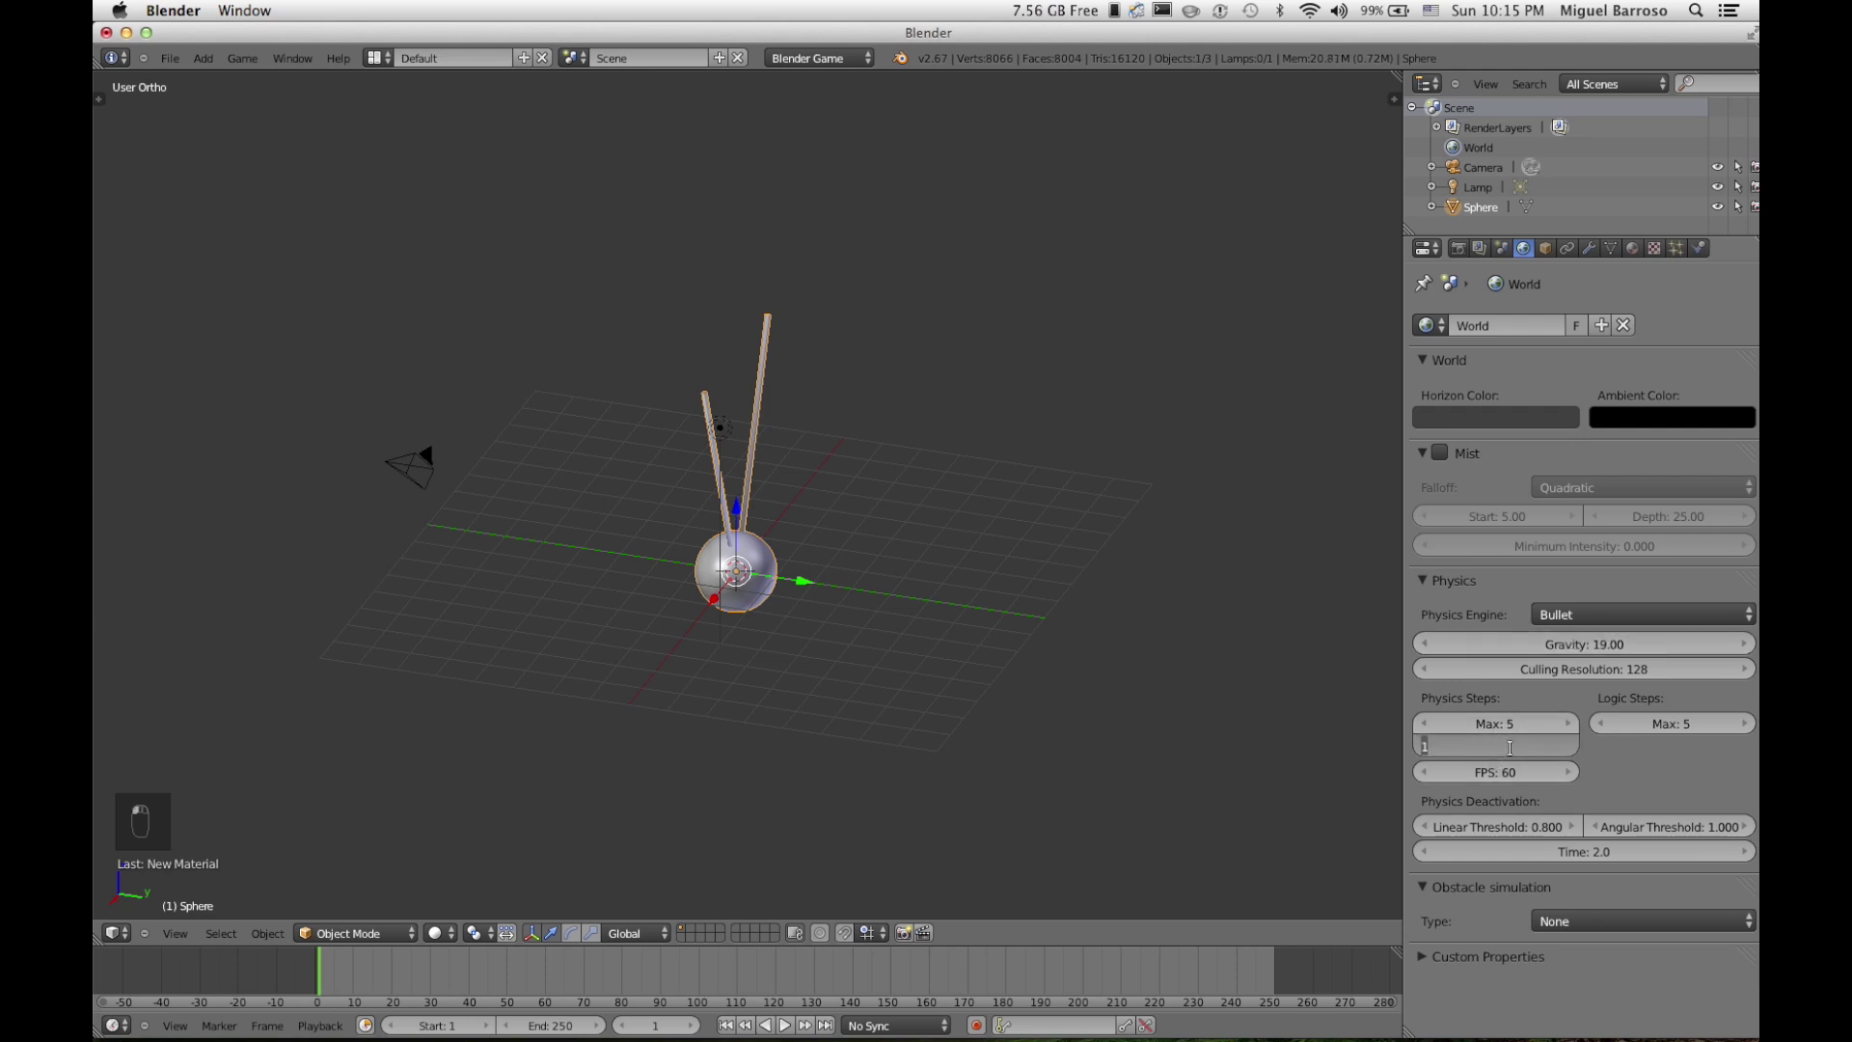
pyautogui.write('5')
pyautogui.press('Return')
# Step: Add a Rigid Body Joint constraint to the sphere object and turn on its pivot display
pyautogui.press('KP_1')
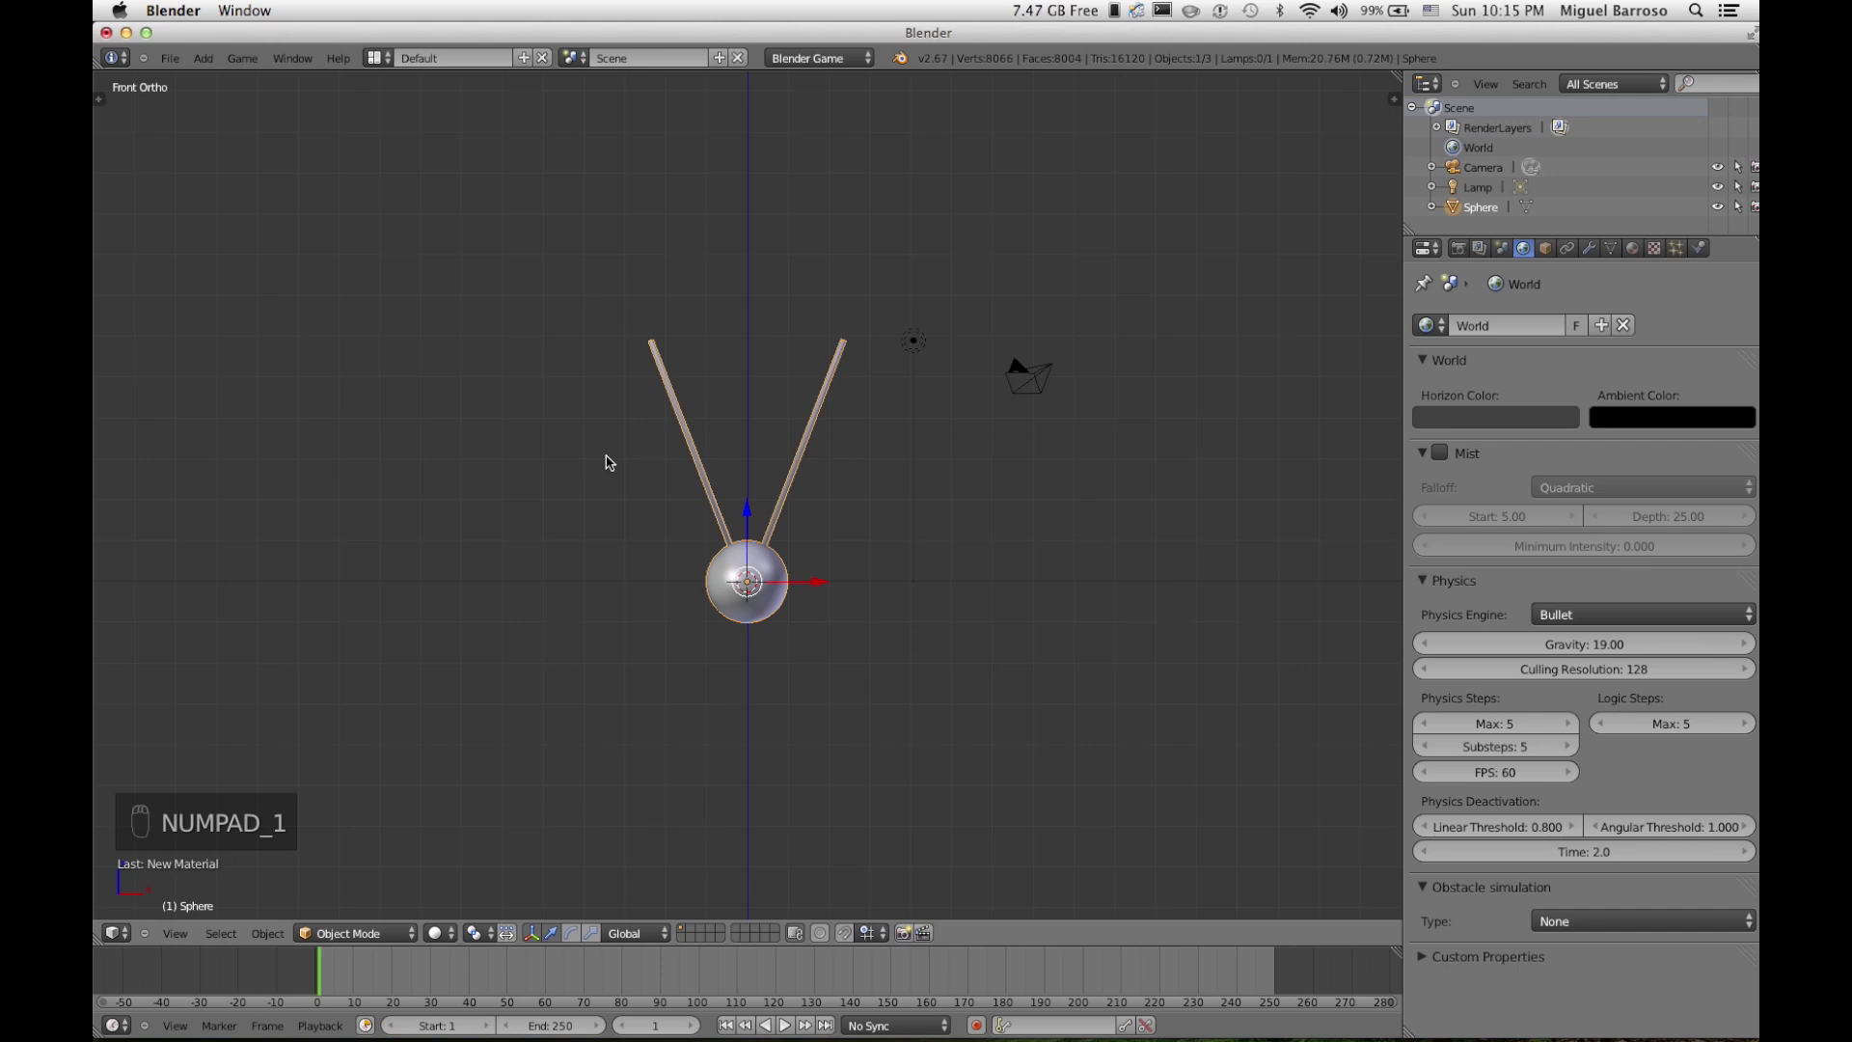
pyautogui.press('KP_3')
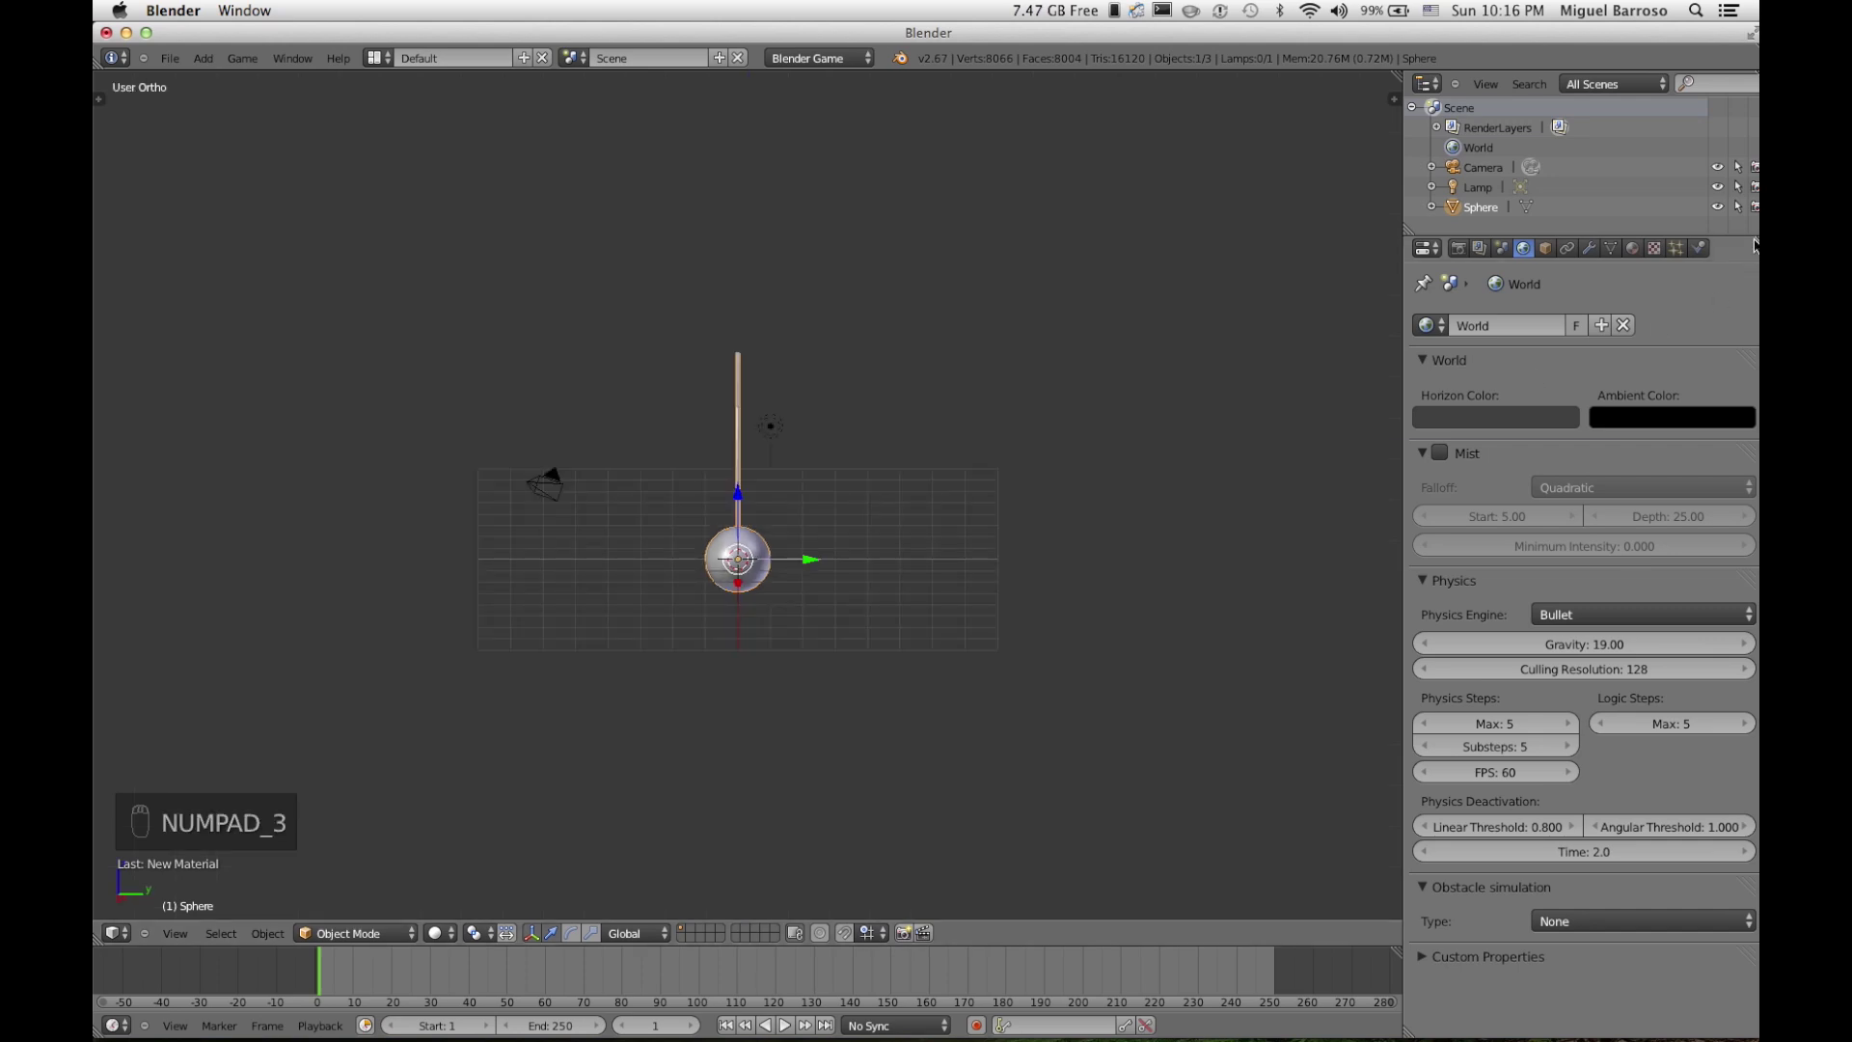
pyautogui.click(1700, 248)
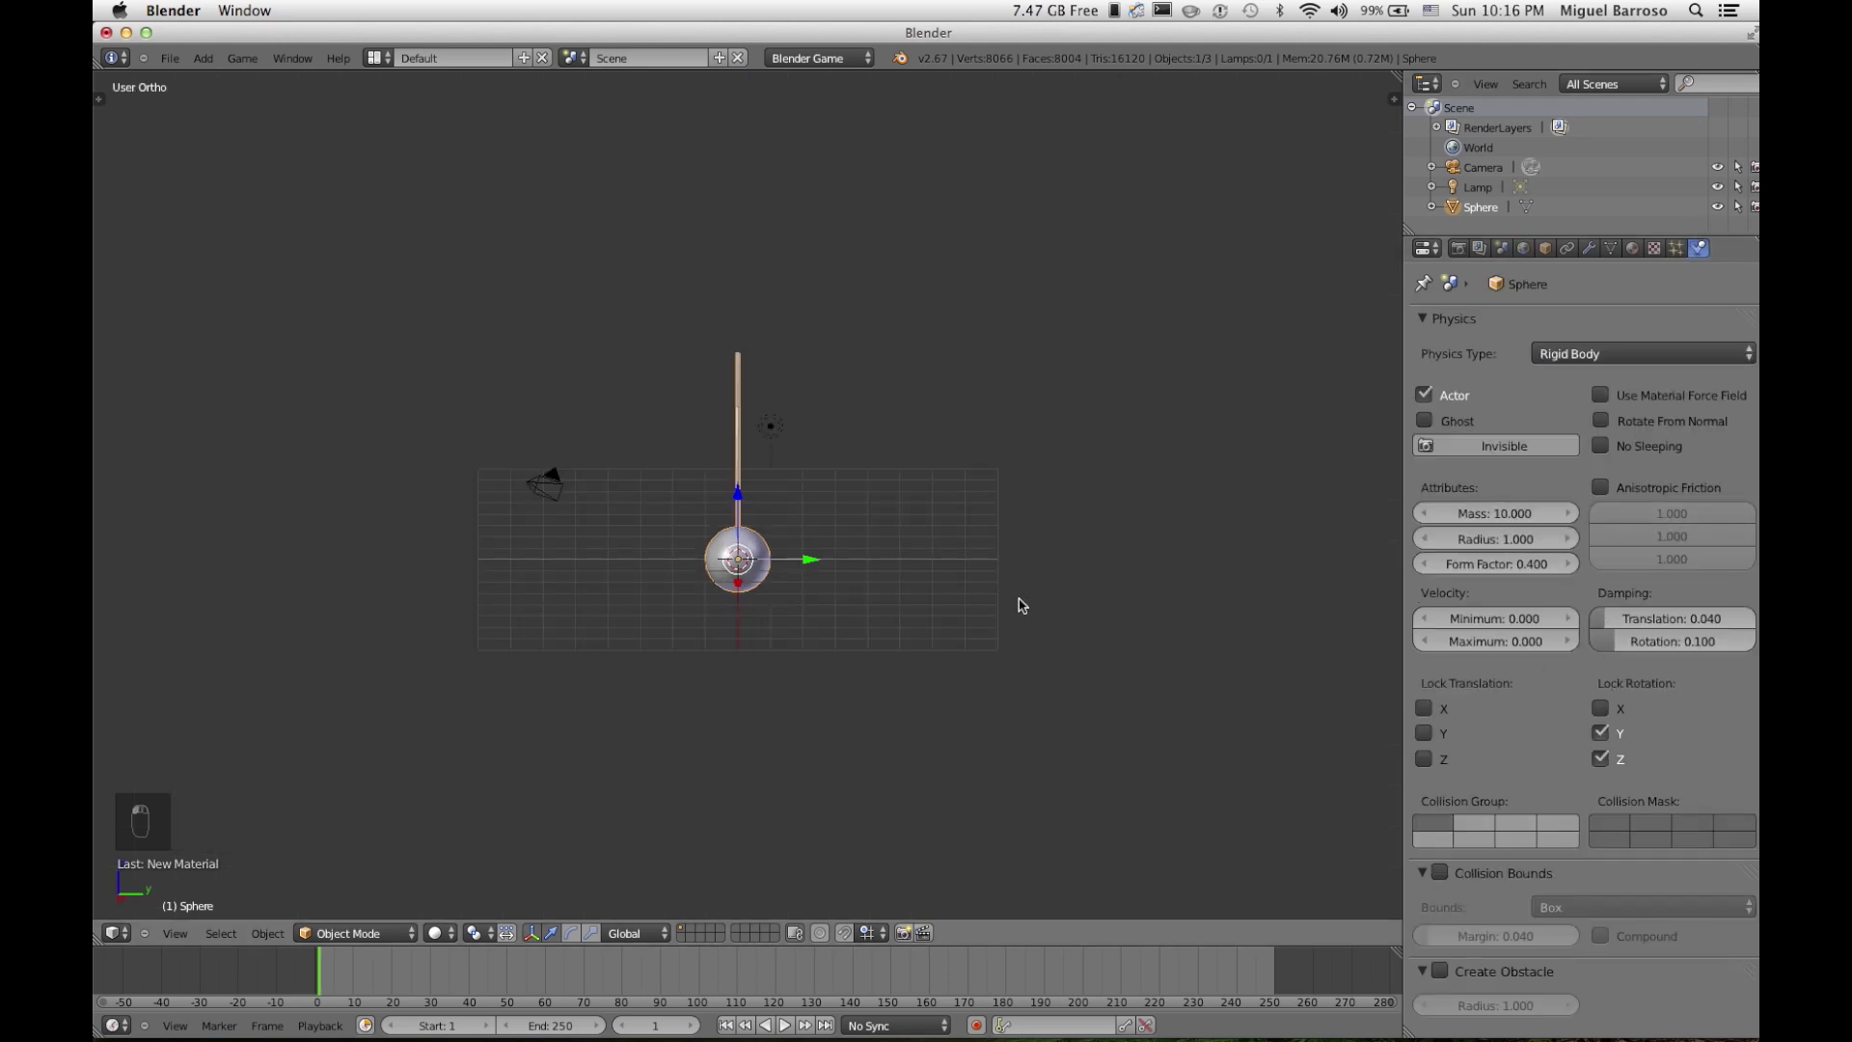
pyautogui.moveTo(1016, 604); pyautogui.dragTo(1019, 605, button='middle')
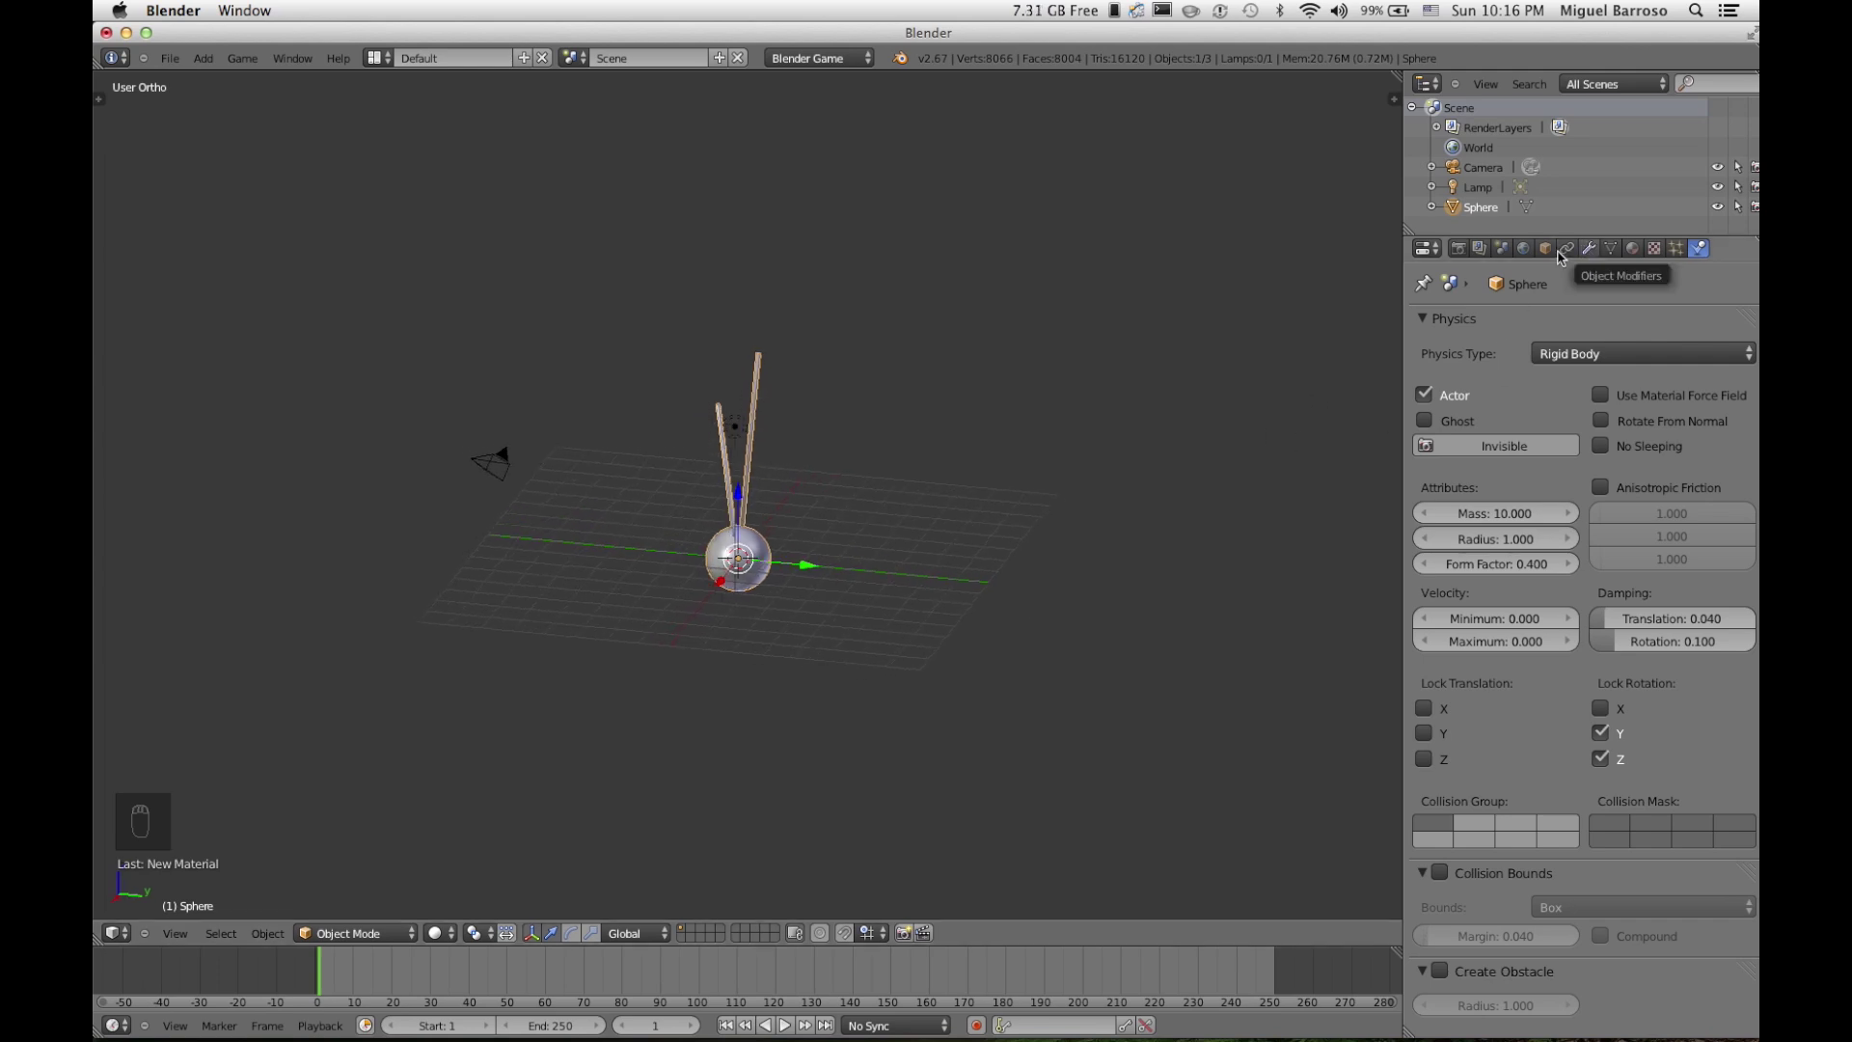
pyautogui.press('KP_1')
pyautogui.press('KP_3')
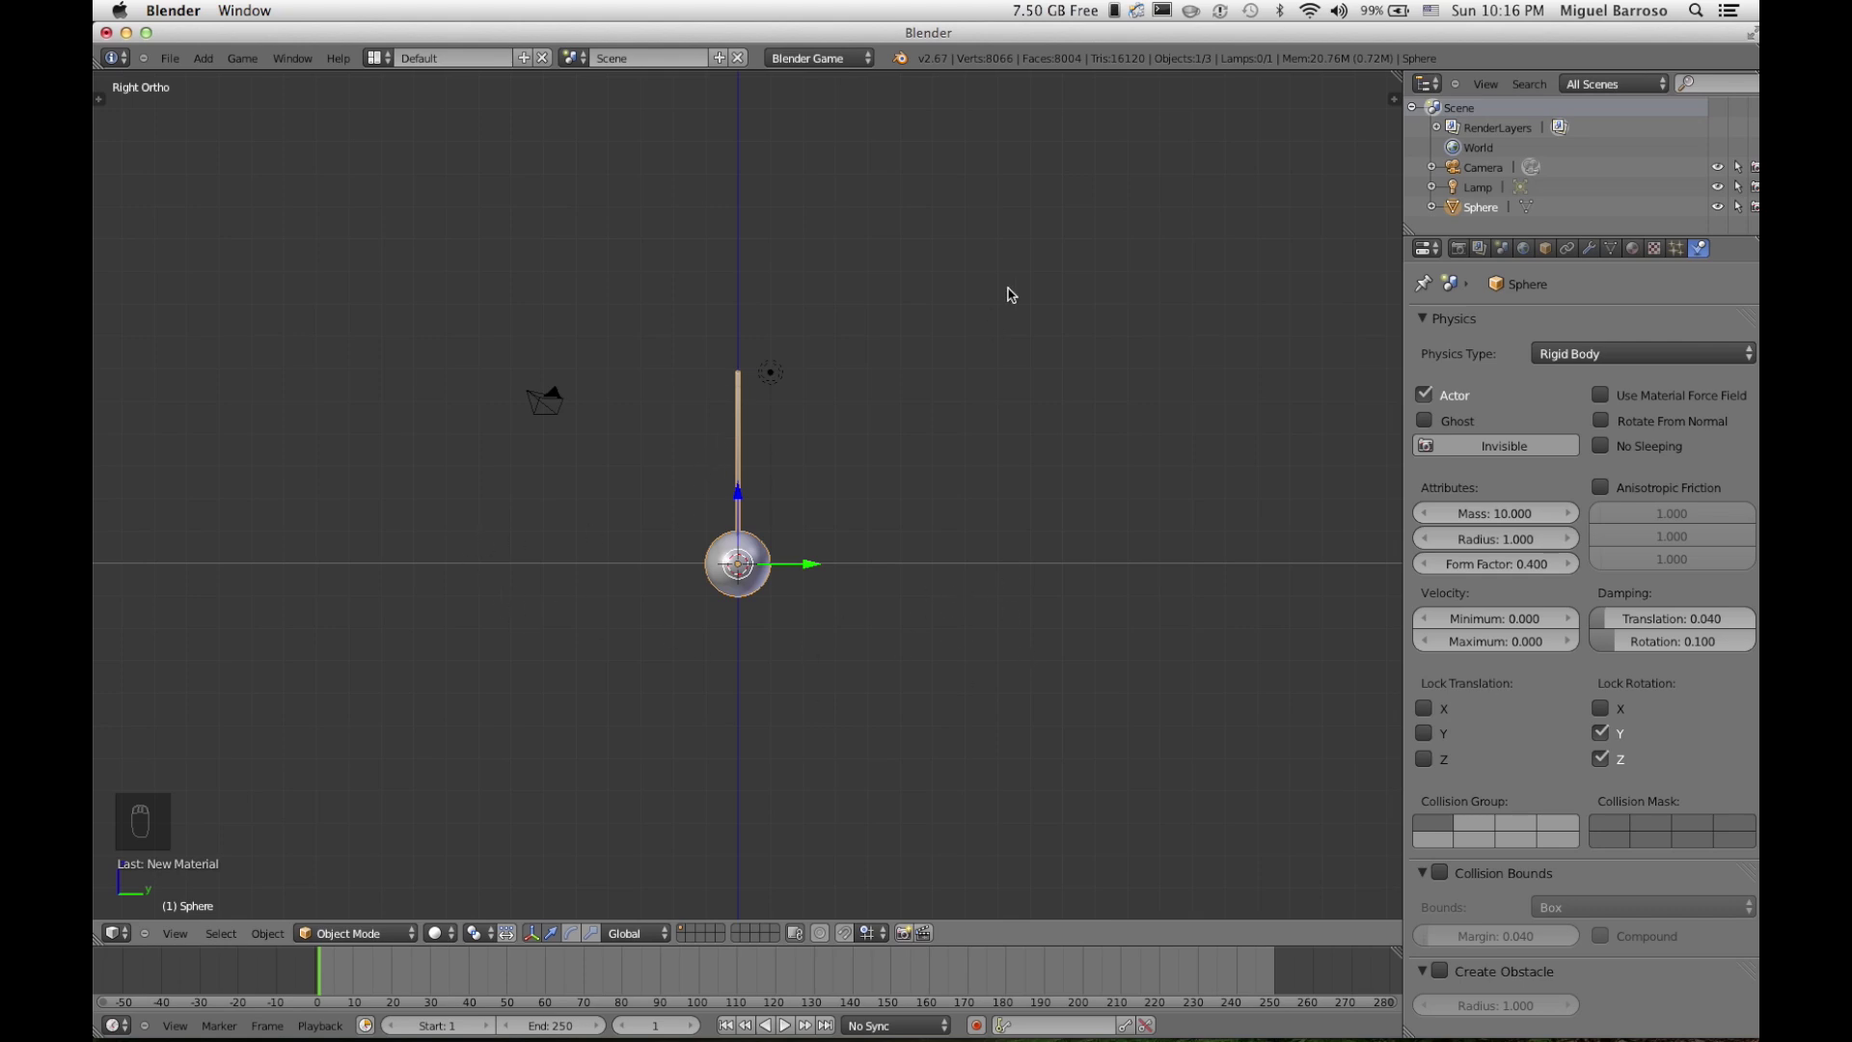
pyautogui.click(1570, 249)
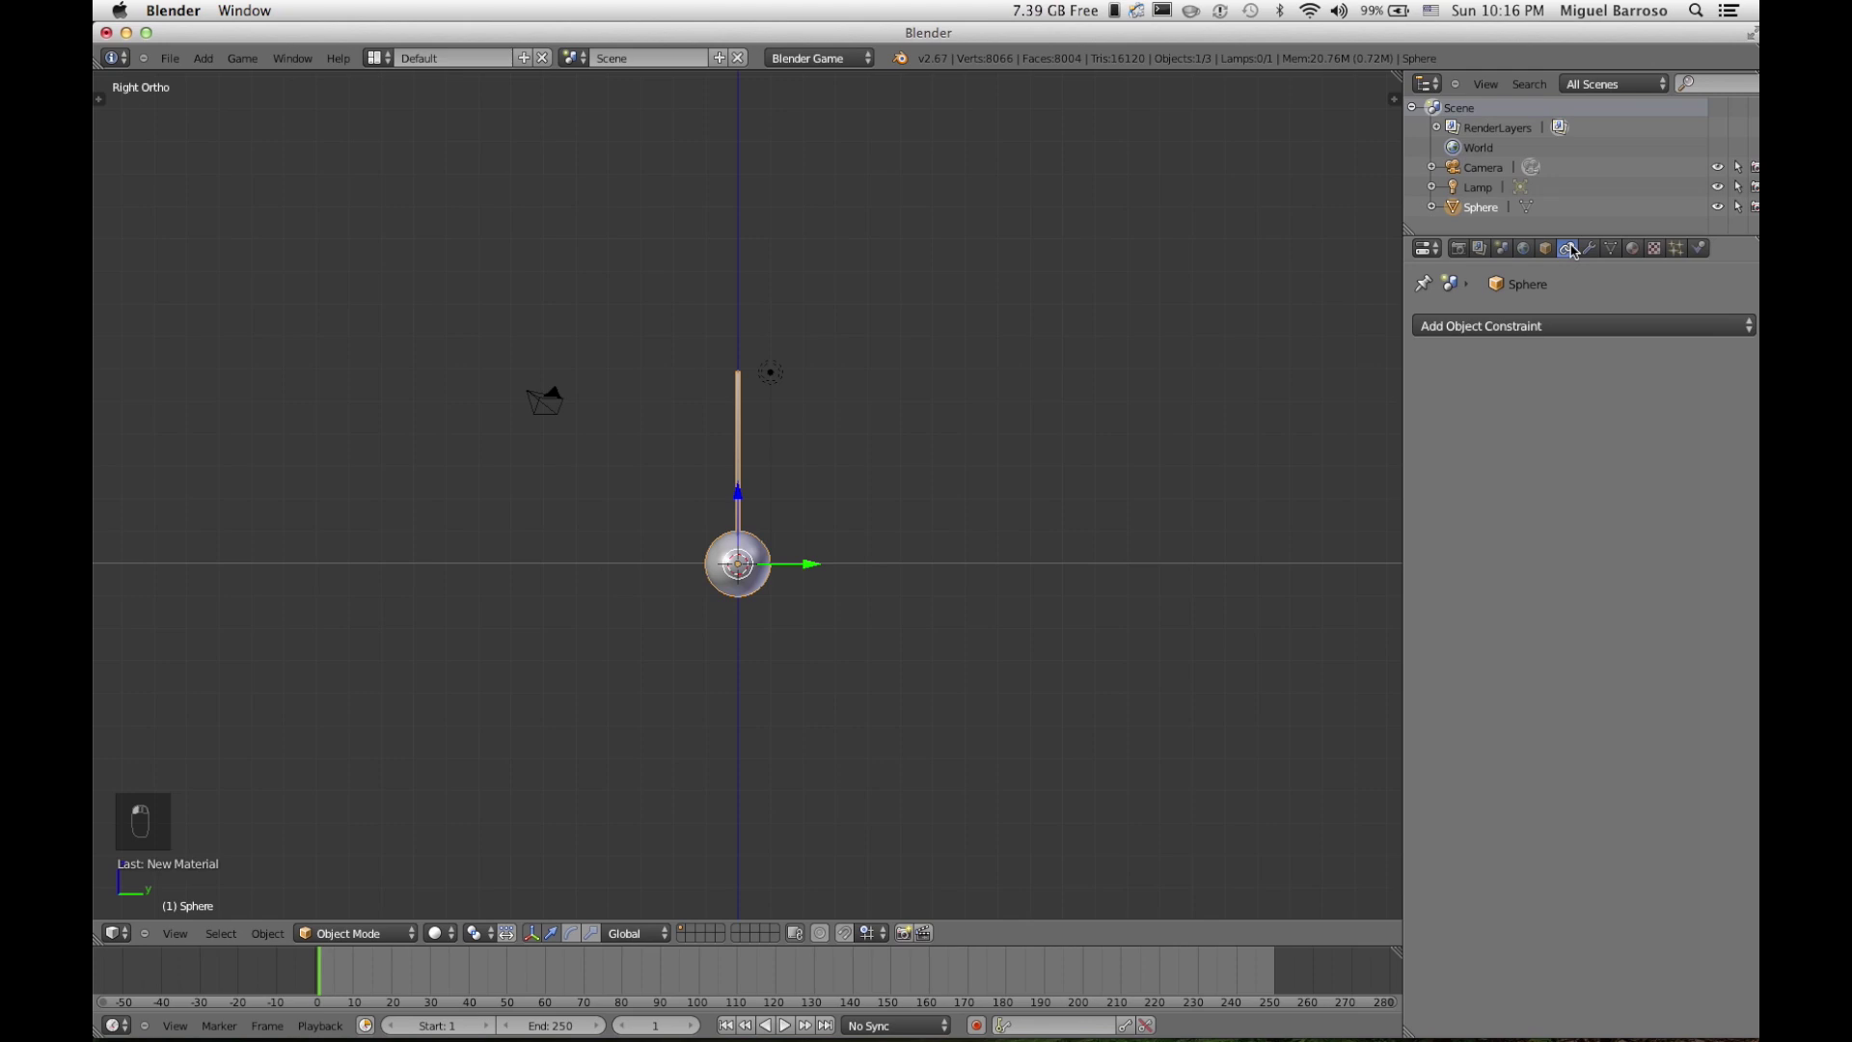
pyautogui.click(1641, 331)
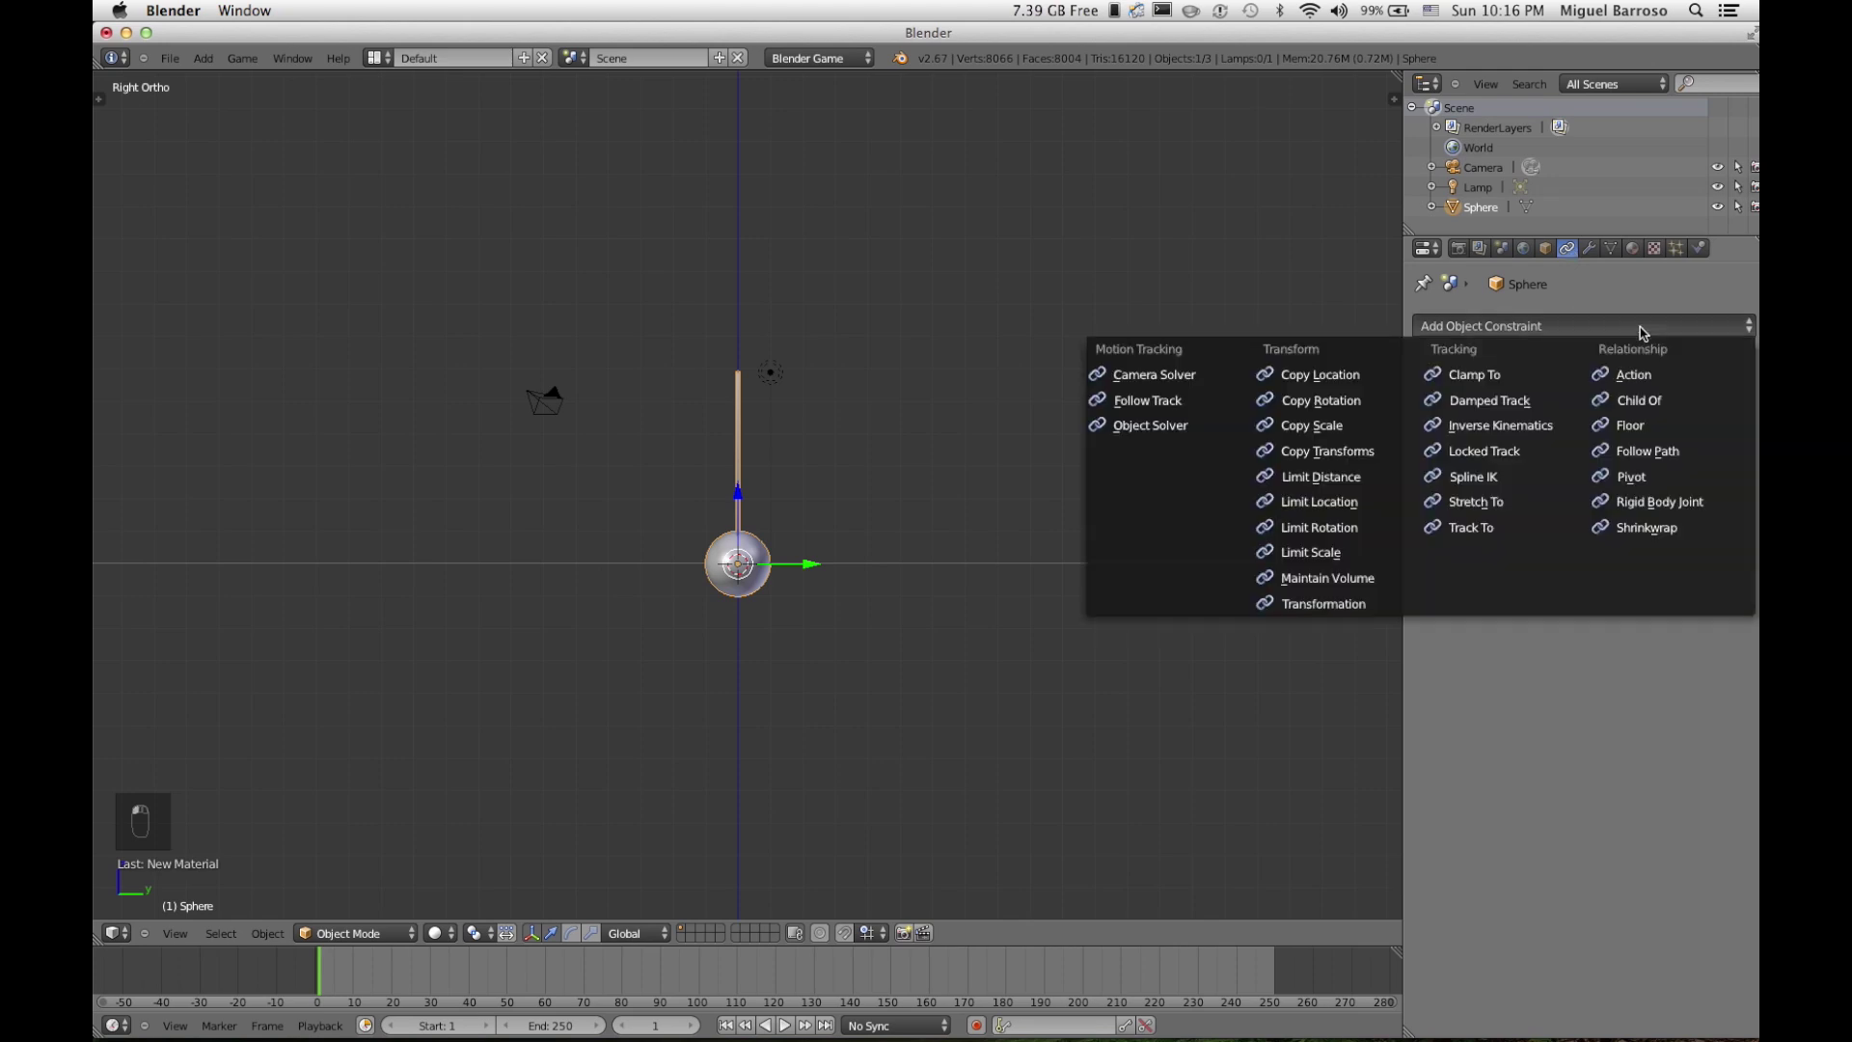
pyautogui.click(1697, 504)
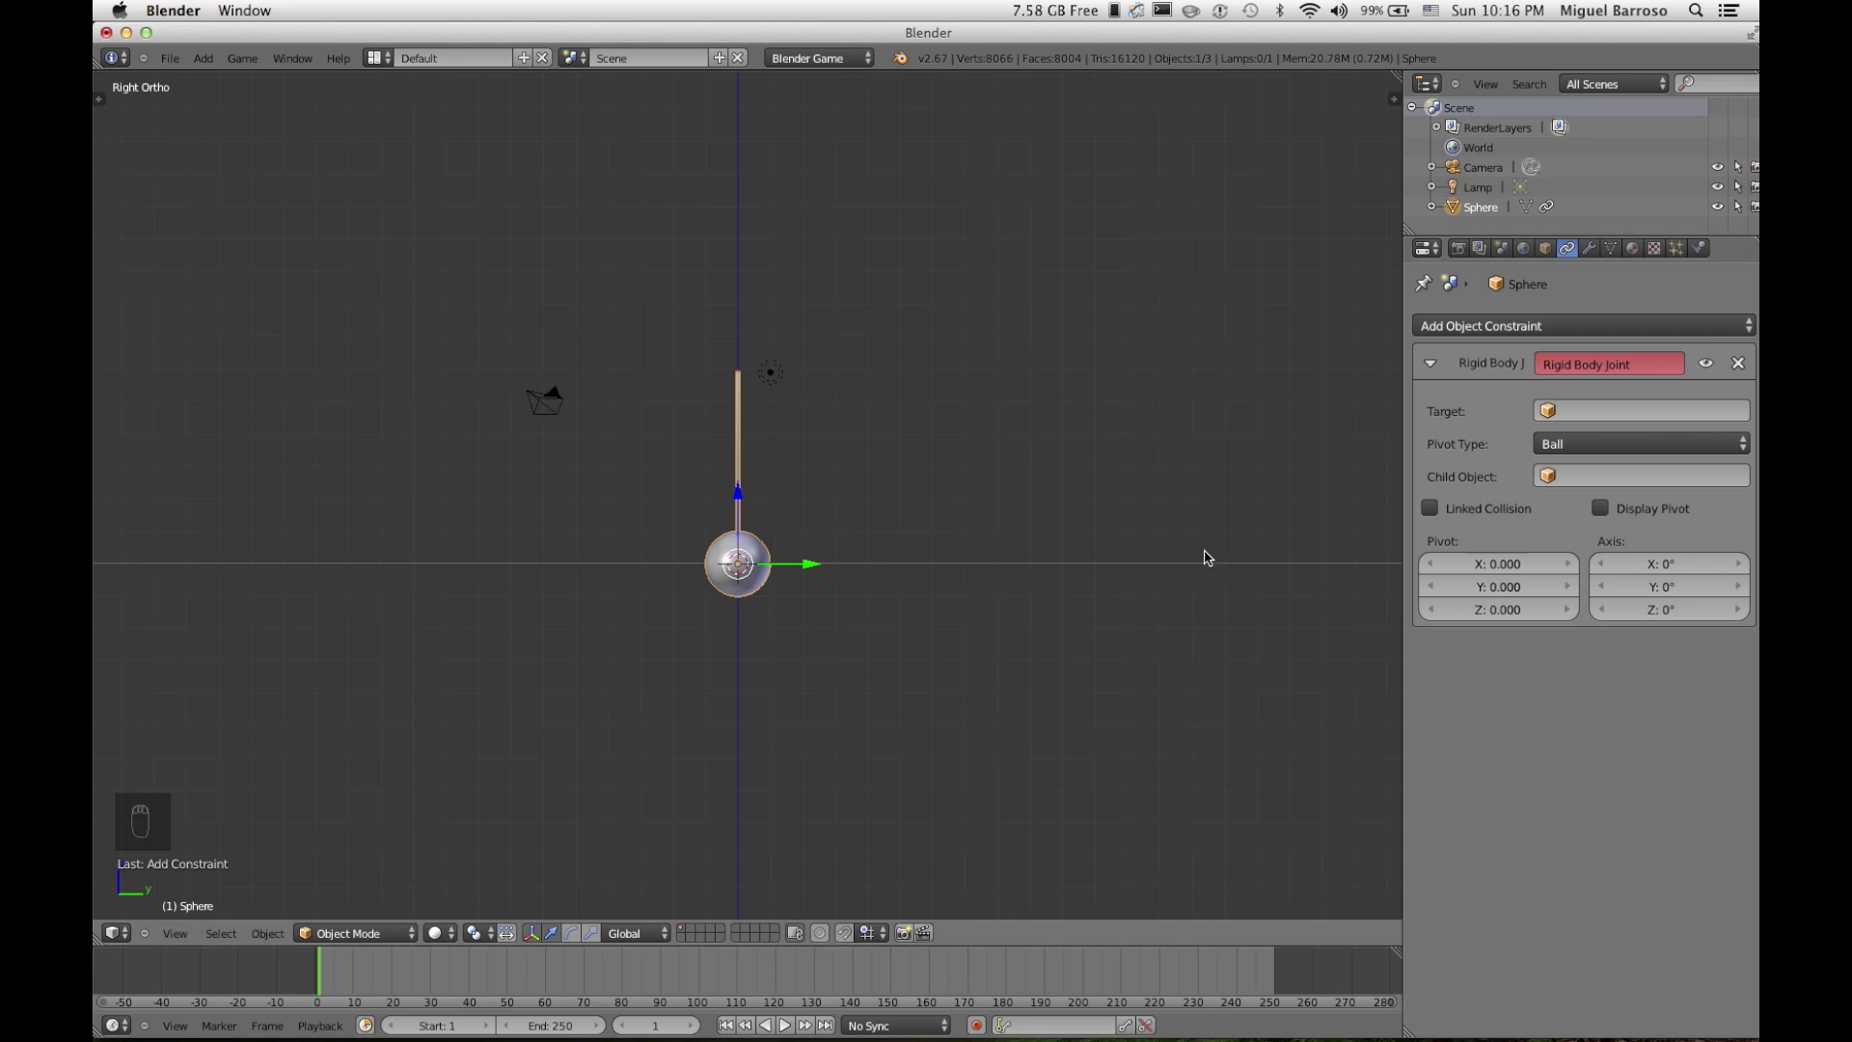
pyautogui.click(1601, 508)
# Step: In wireframe display, raise the joint's pivot along Z to 5.816, near the upper ends of the antennas
pyautogui.press('z')
pyautogui.hscroll(-5, 934, 622)
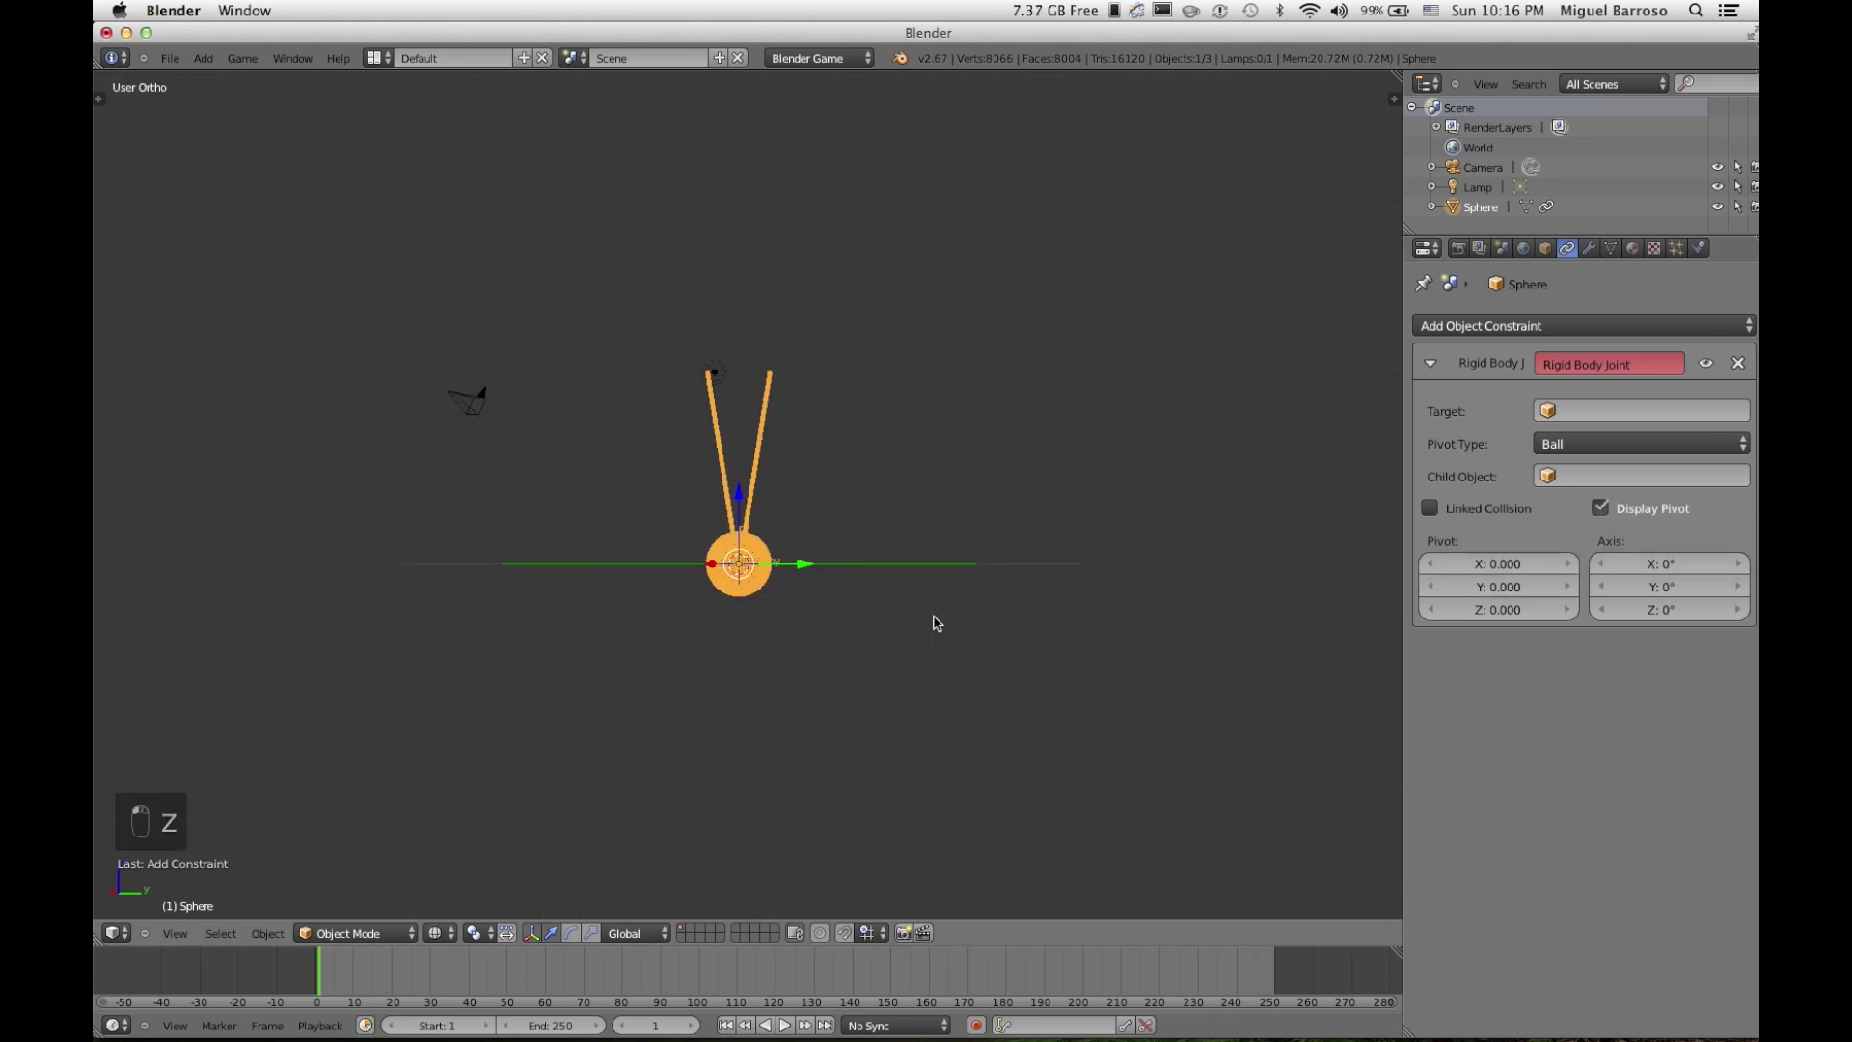
pyautogui.press('z')
pyautogui.press('Tab')
pyautogui.hscroll(-5, 934, 622)
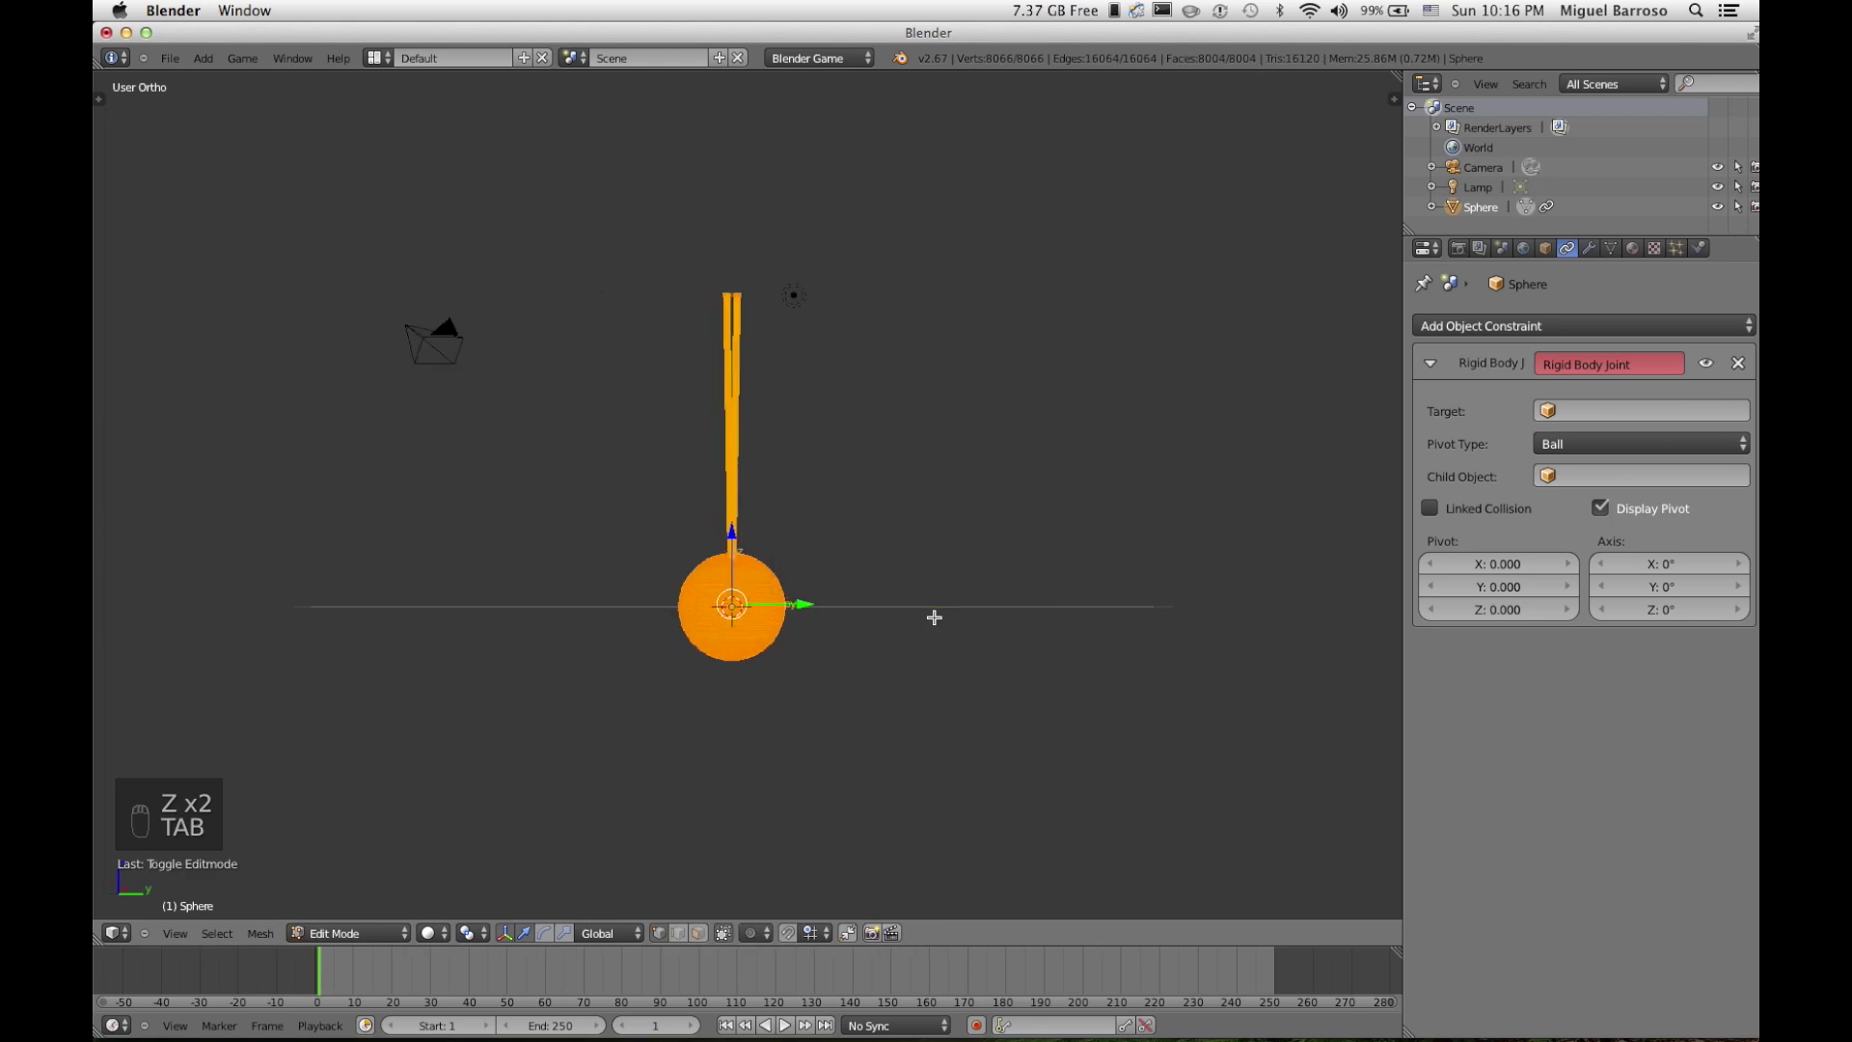
pyautogui.press('Tab')
pyautogui.press('z')
pyautogui.scroll(3, 932, 621)
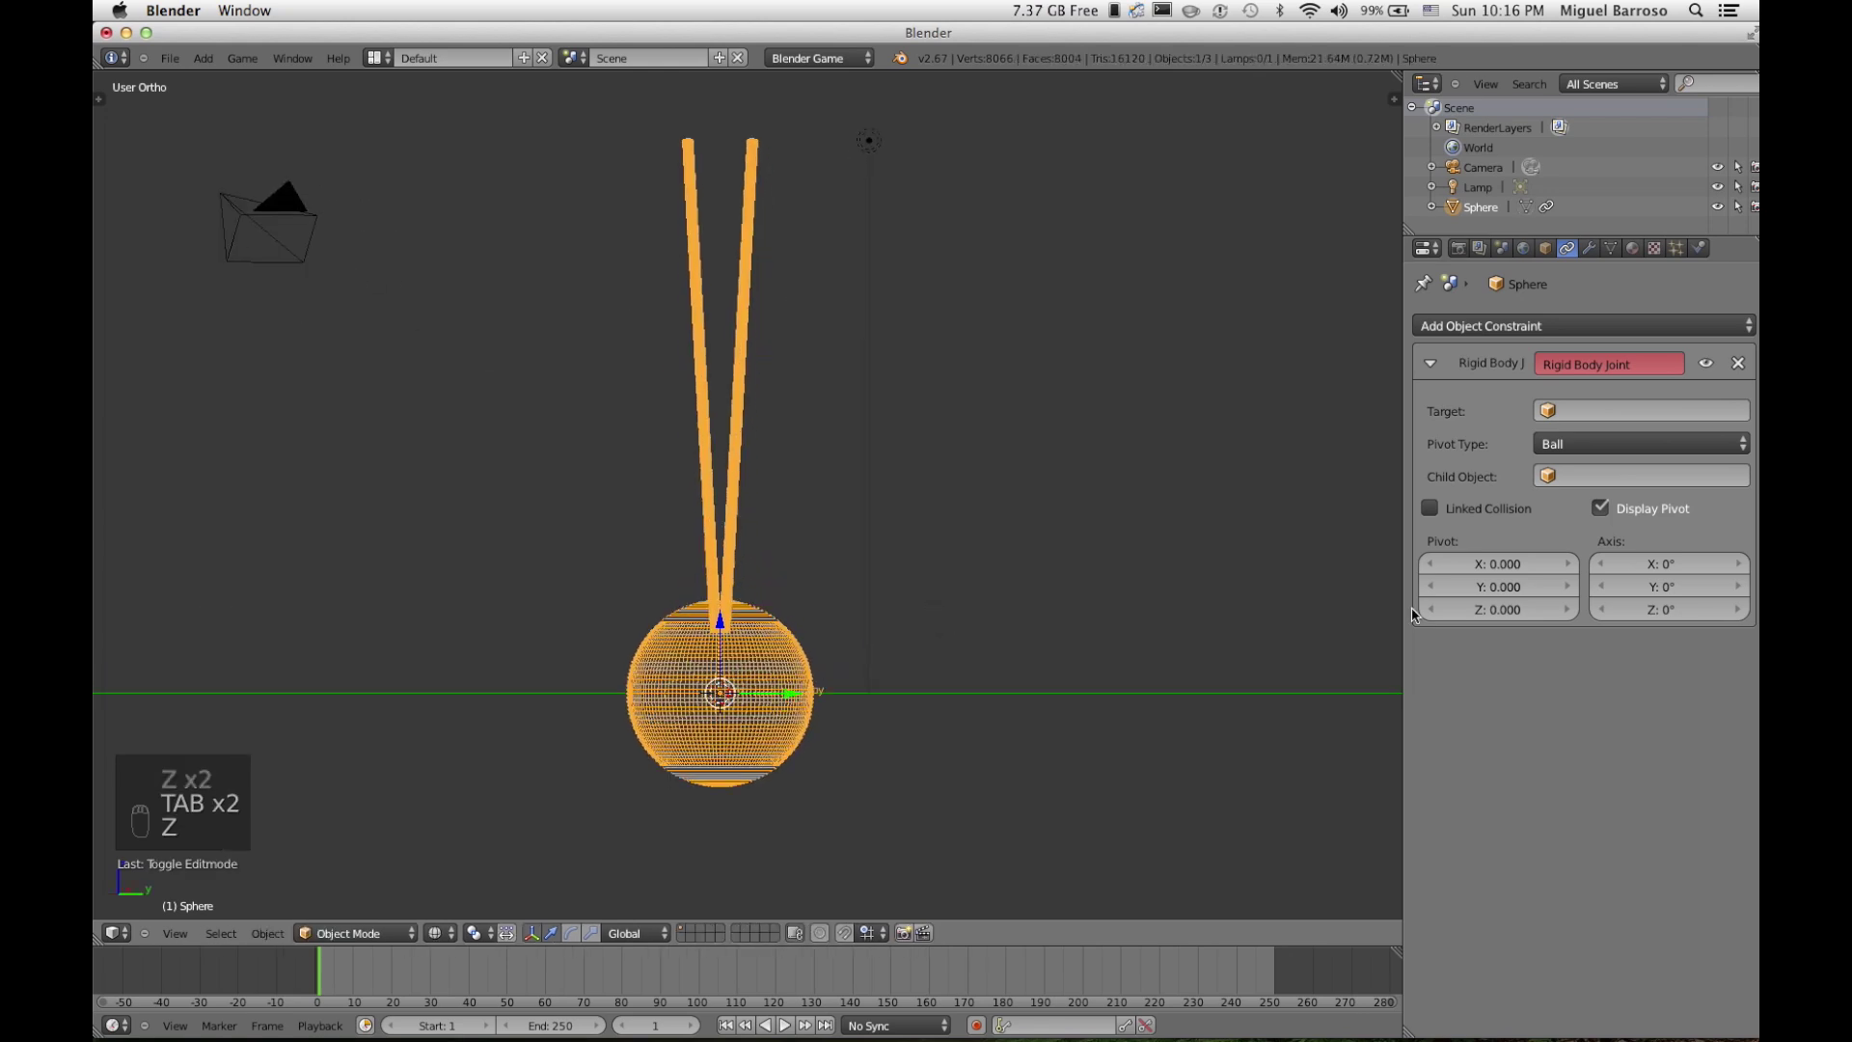
pyautogui.moveTo(1511, 616); pyautogui.dragTo(1530, 616)
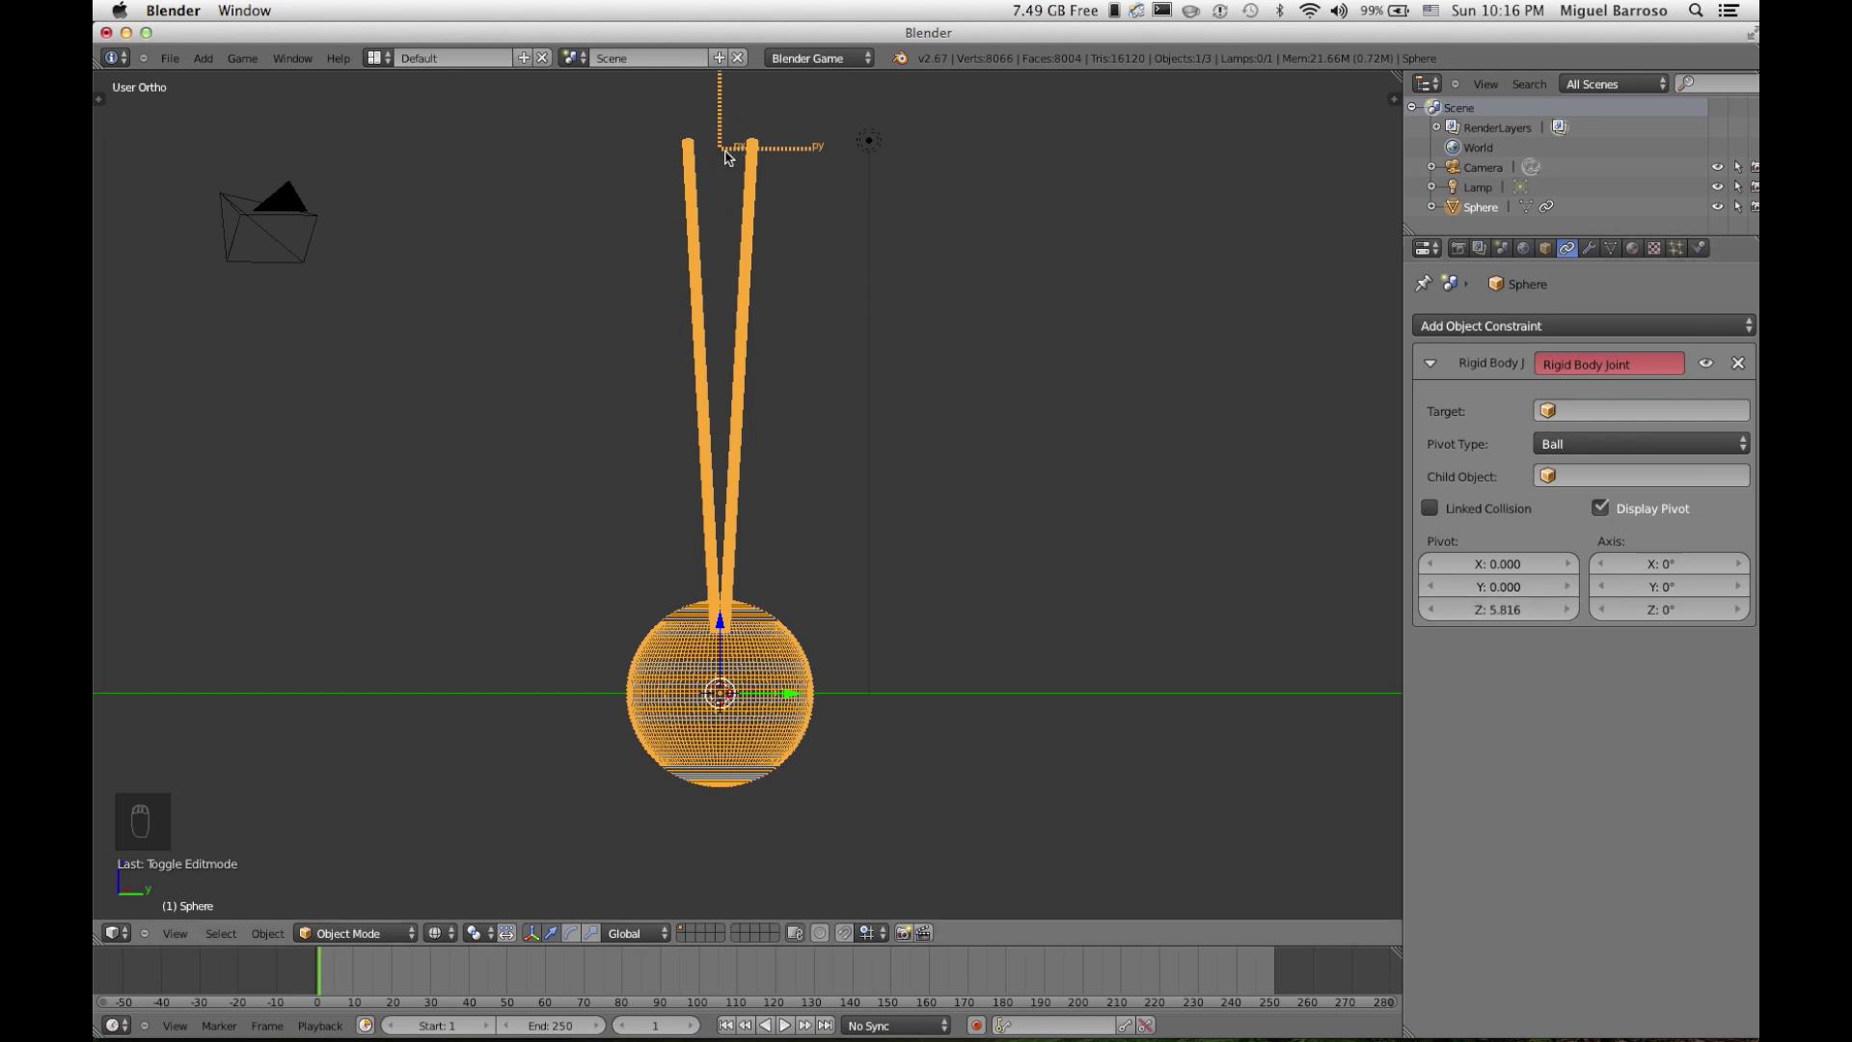
# Step: Check the pivot close up against the antenna tips and fine-tune its Z value to 5.916
pyautogui.press('KP_1')
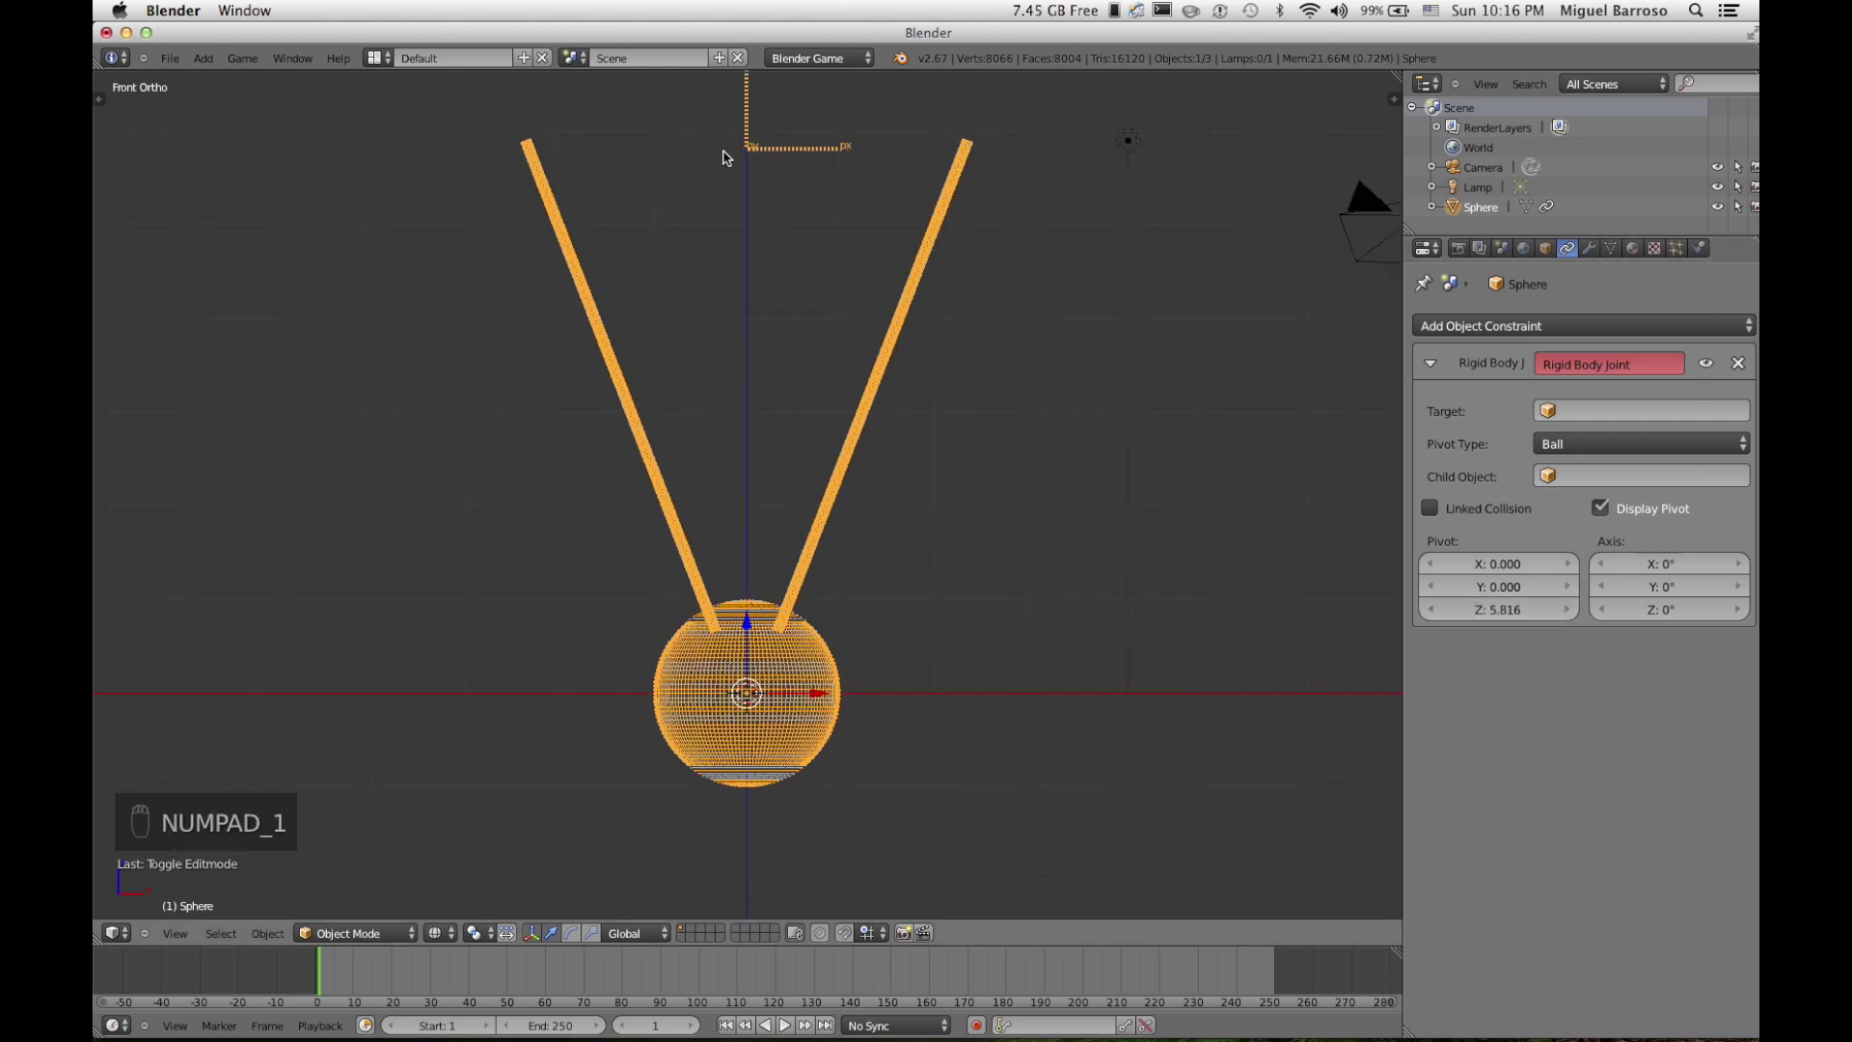
pyautogui.press('KP_3')
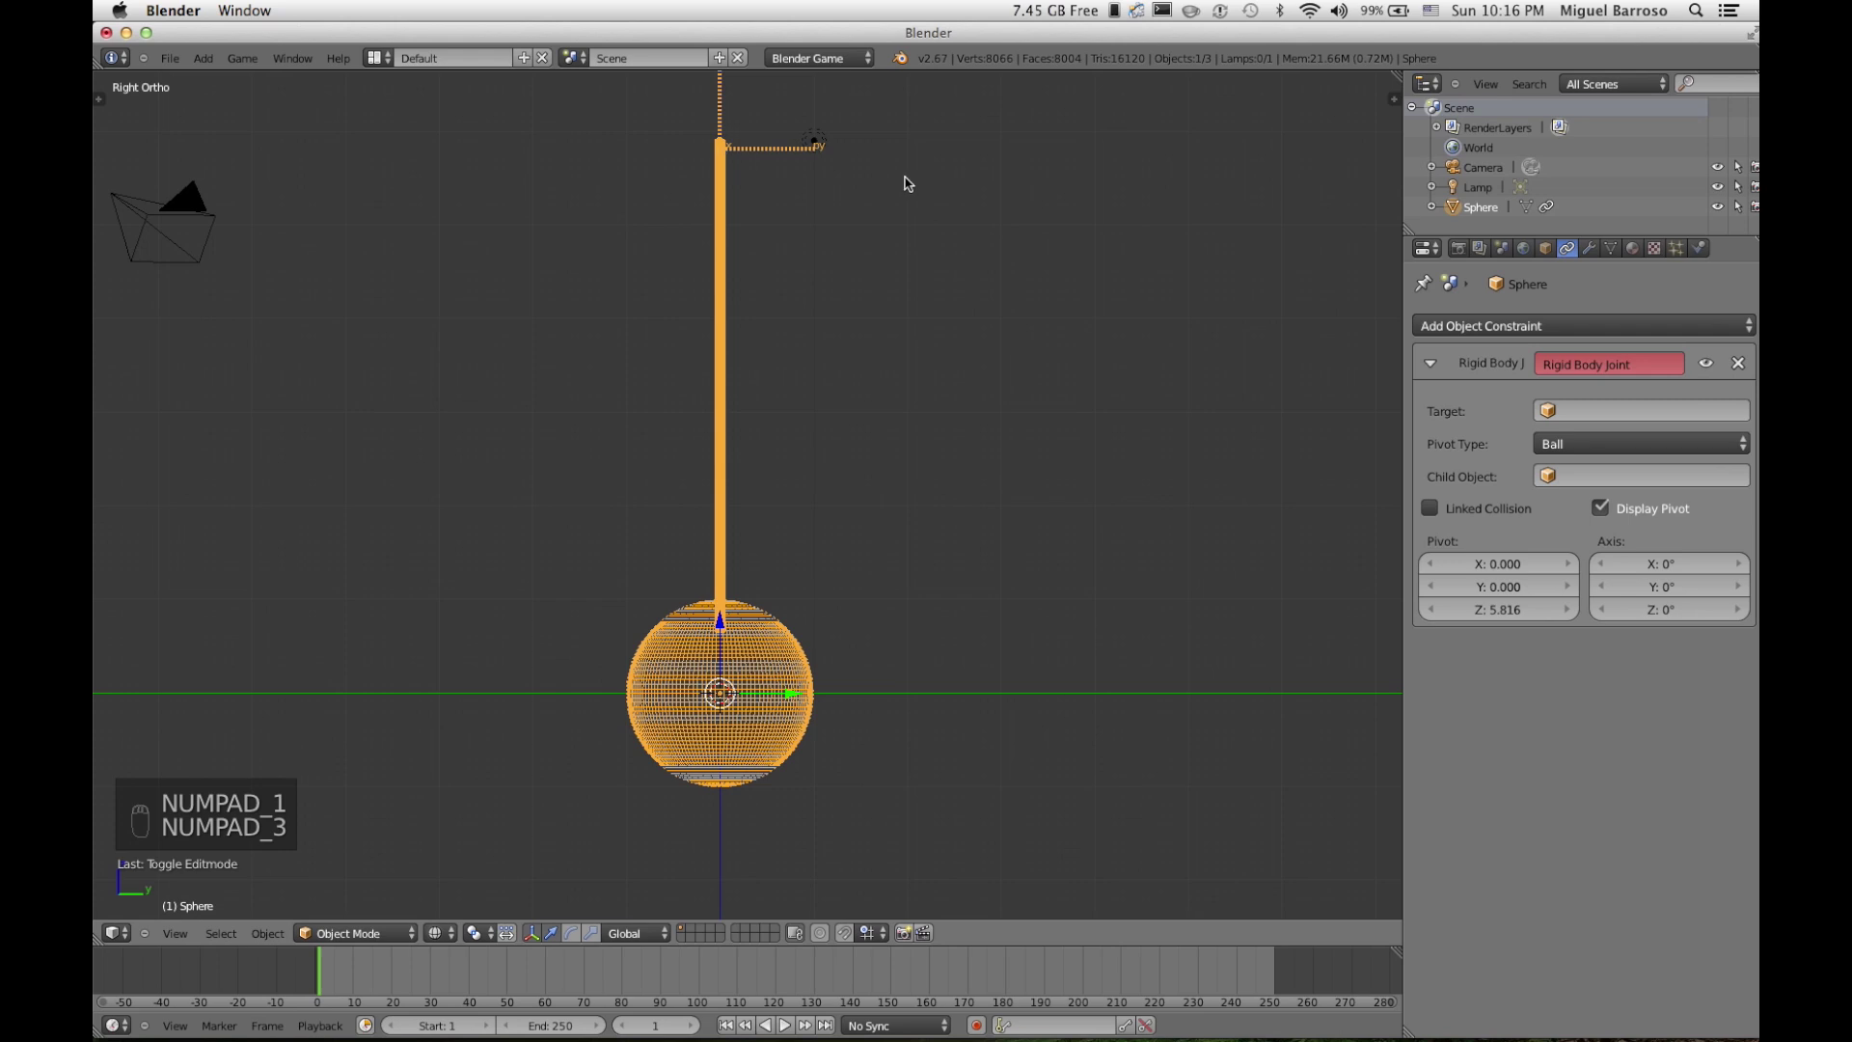
pyautogui.press('z')
pyautogui.keyDown('shift'); pyautogui.scroll(4, 836, 183); pyautogui.keyUp('shift')
pyautogui.scroll(12, 748, 402)
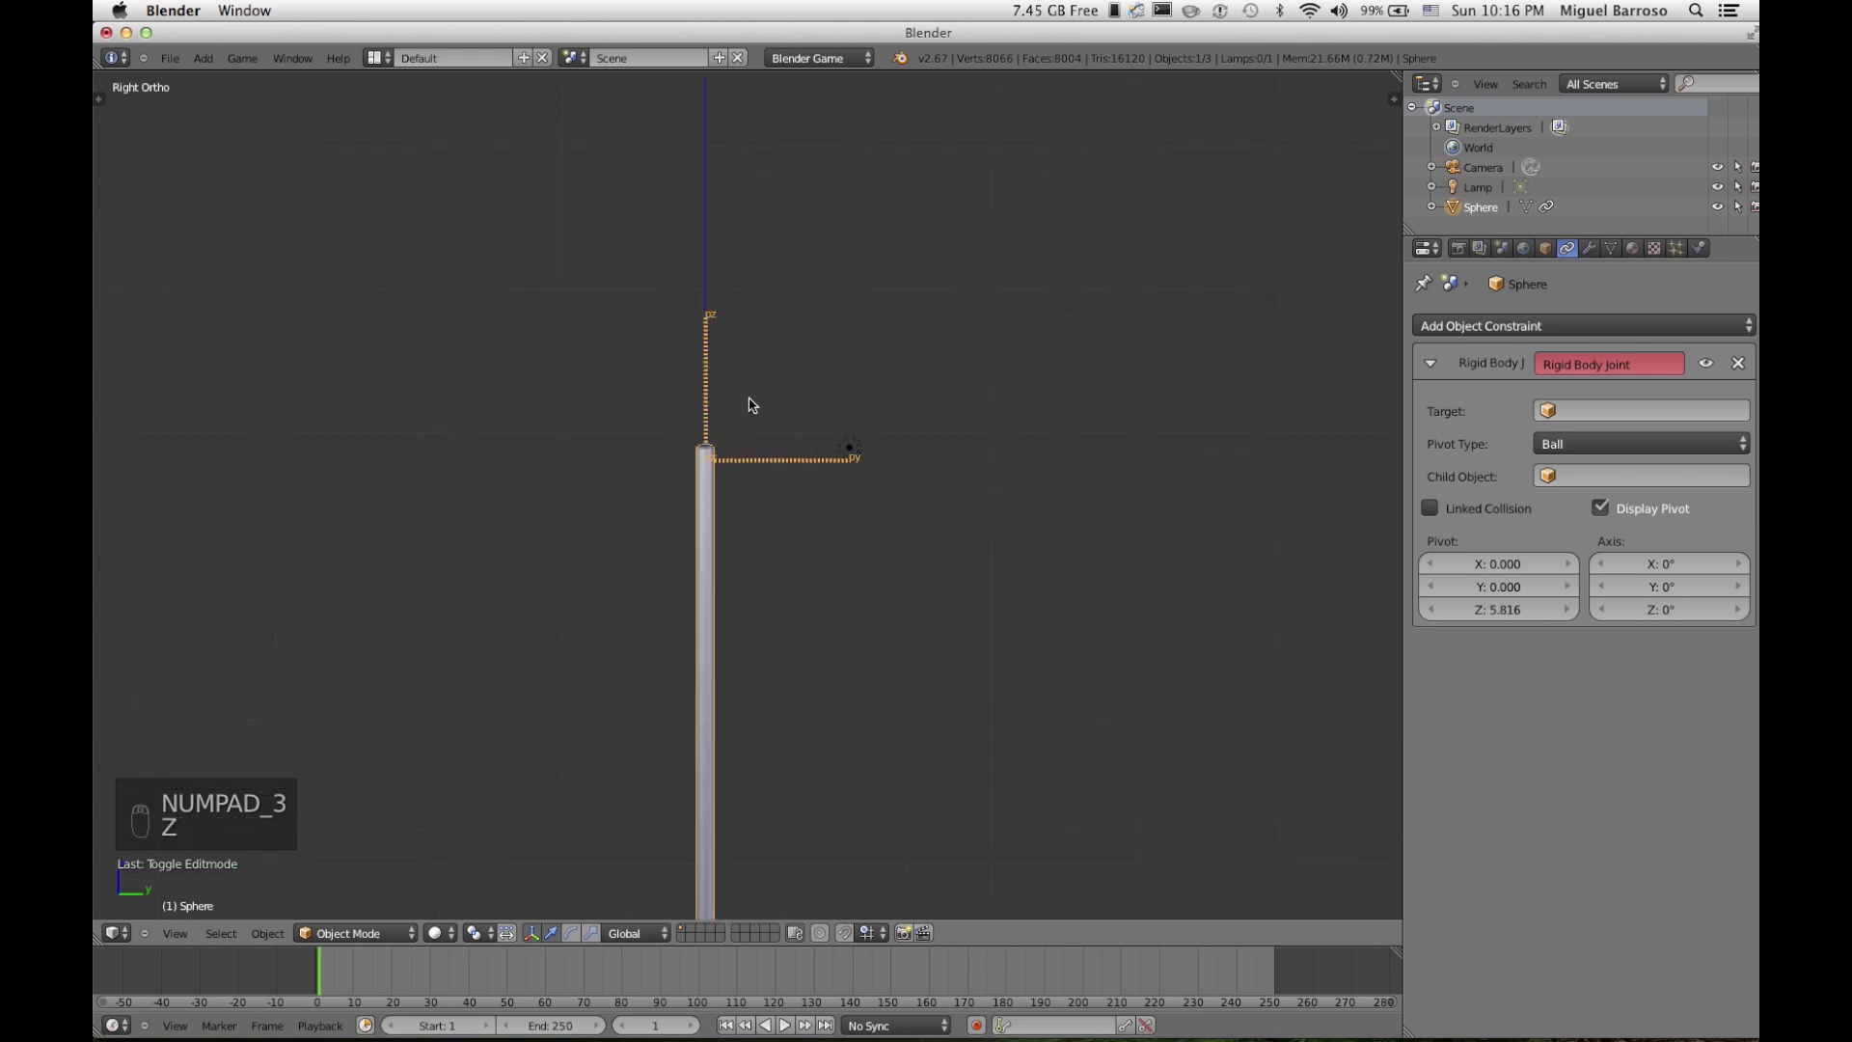
pyautogui.keyDown('ctrl'); pyautogui.scroll(2, 753, 405); pyautogui.keyUp('ctrl')
pyautogui.keyDown('shift'); pyautogui.scroll(6, 752, 405); pyautogui.keyUp('shift')
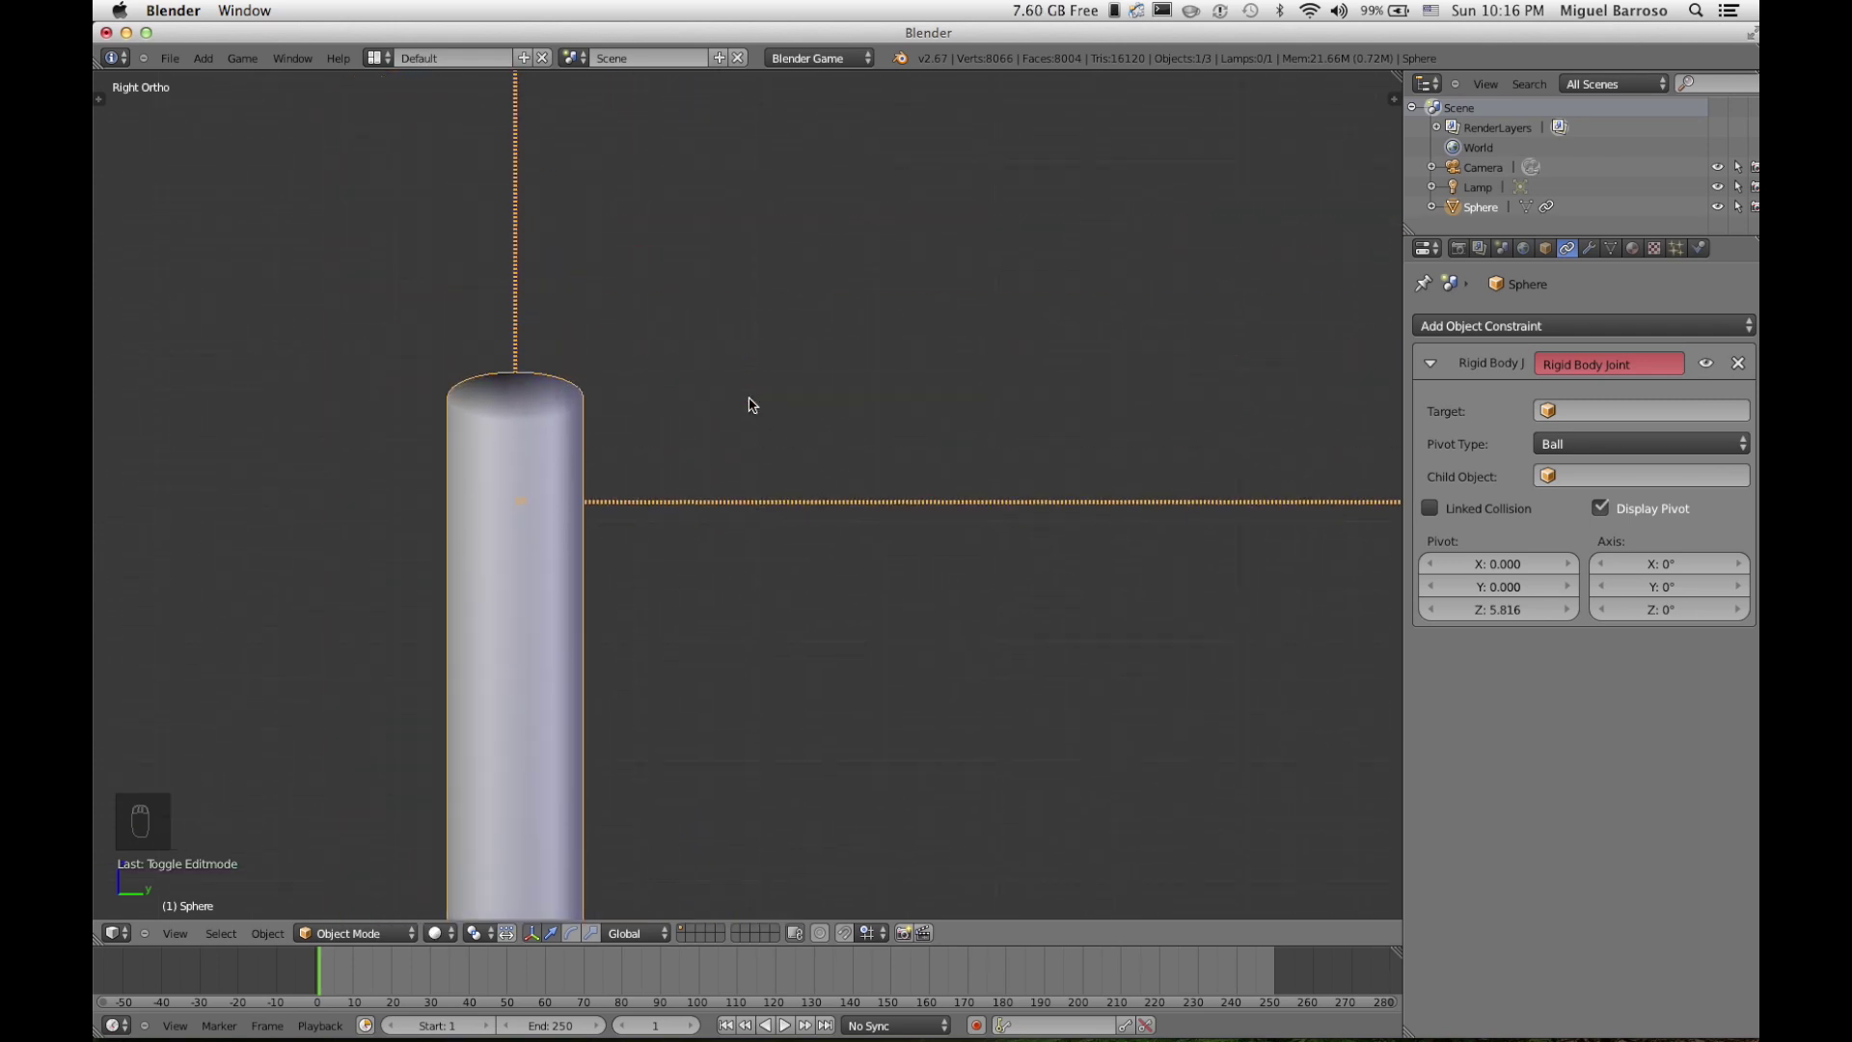
pyautogui.click(1567, 609)
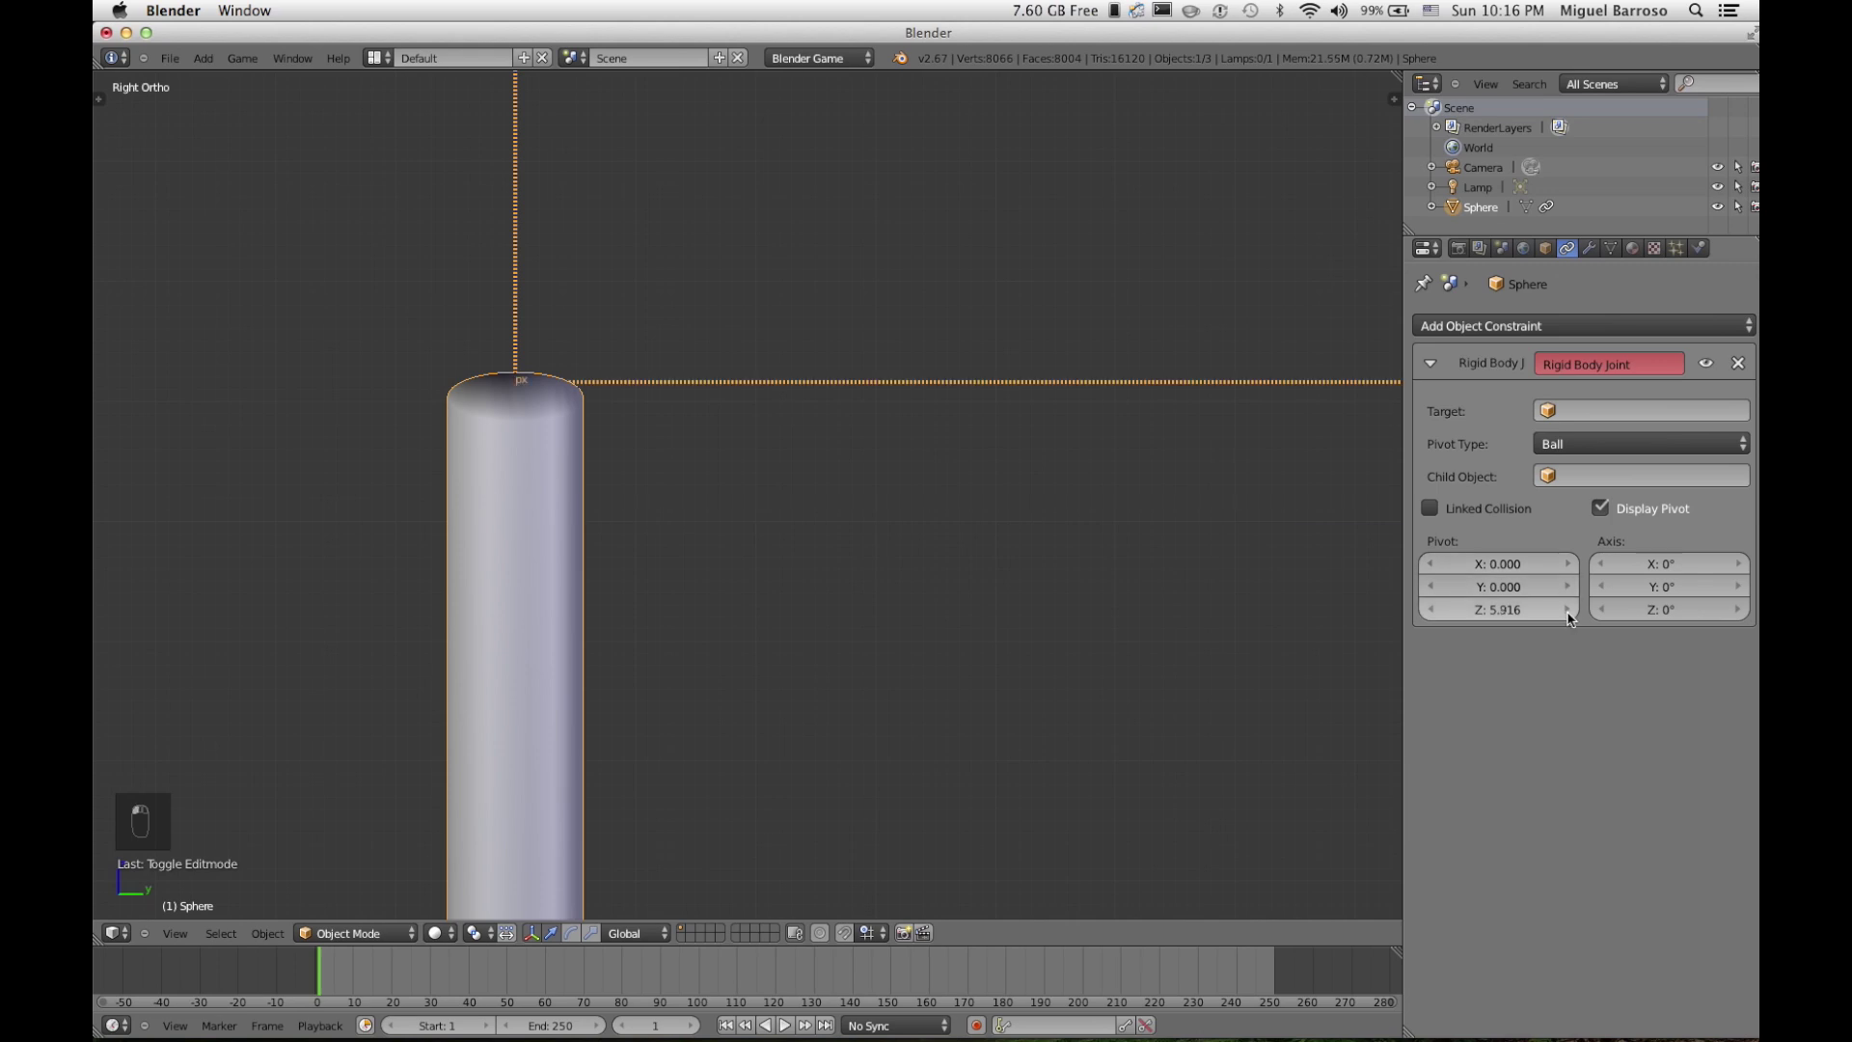
pyautogui.click(1567, 610)
pyautogui.click(1432, 610)
pyautogui.press('z')
pyautogui.press('z')
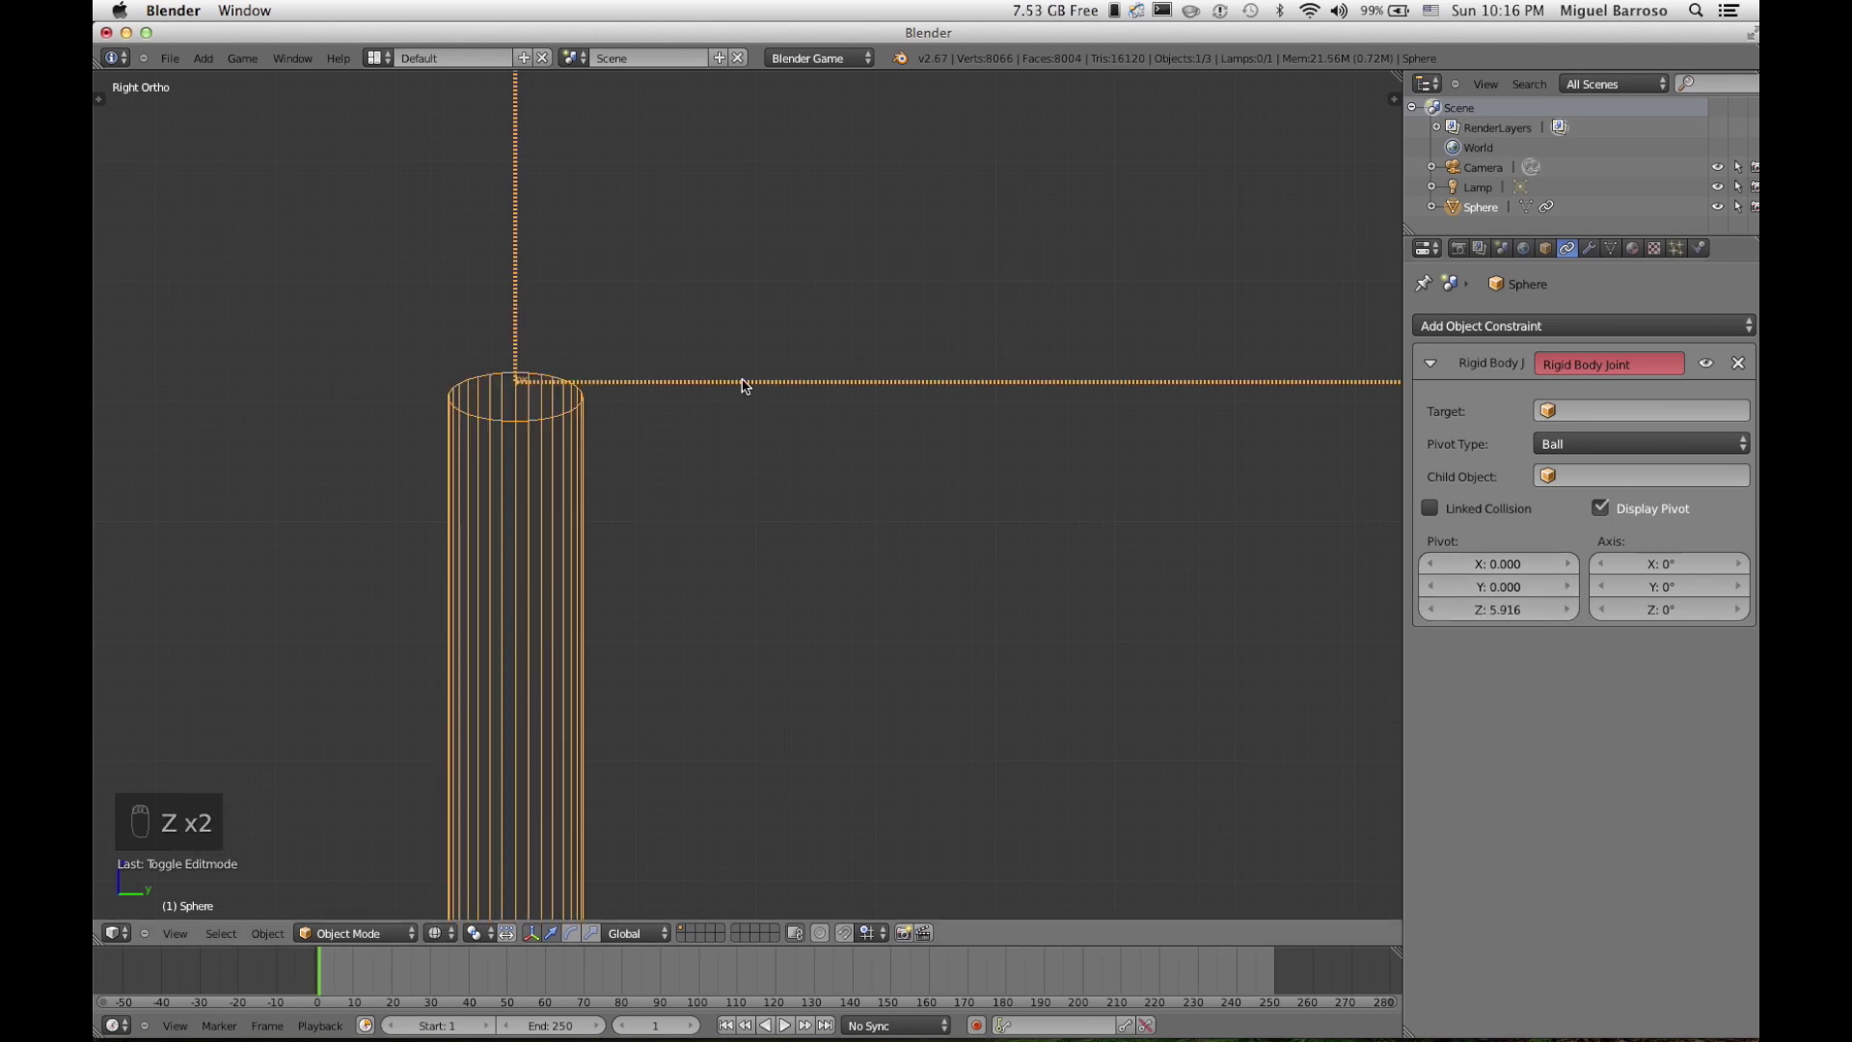
# Step: Place the 3D cursor on the joint's pivot, midway between the antenna tips, and make it the transform pivot point
pyautogui.press('KP_1')
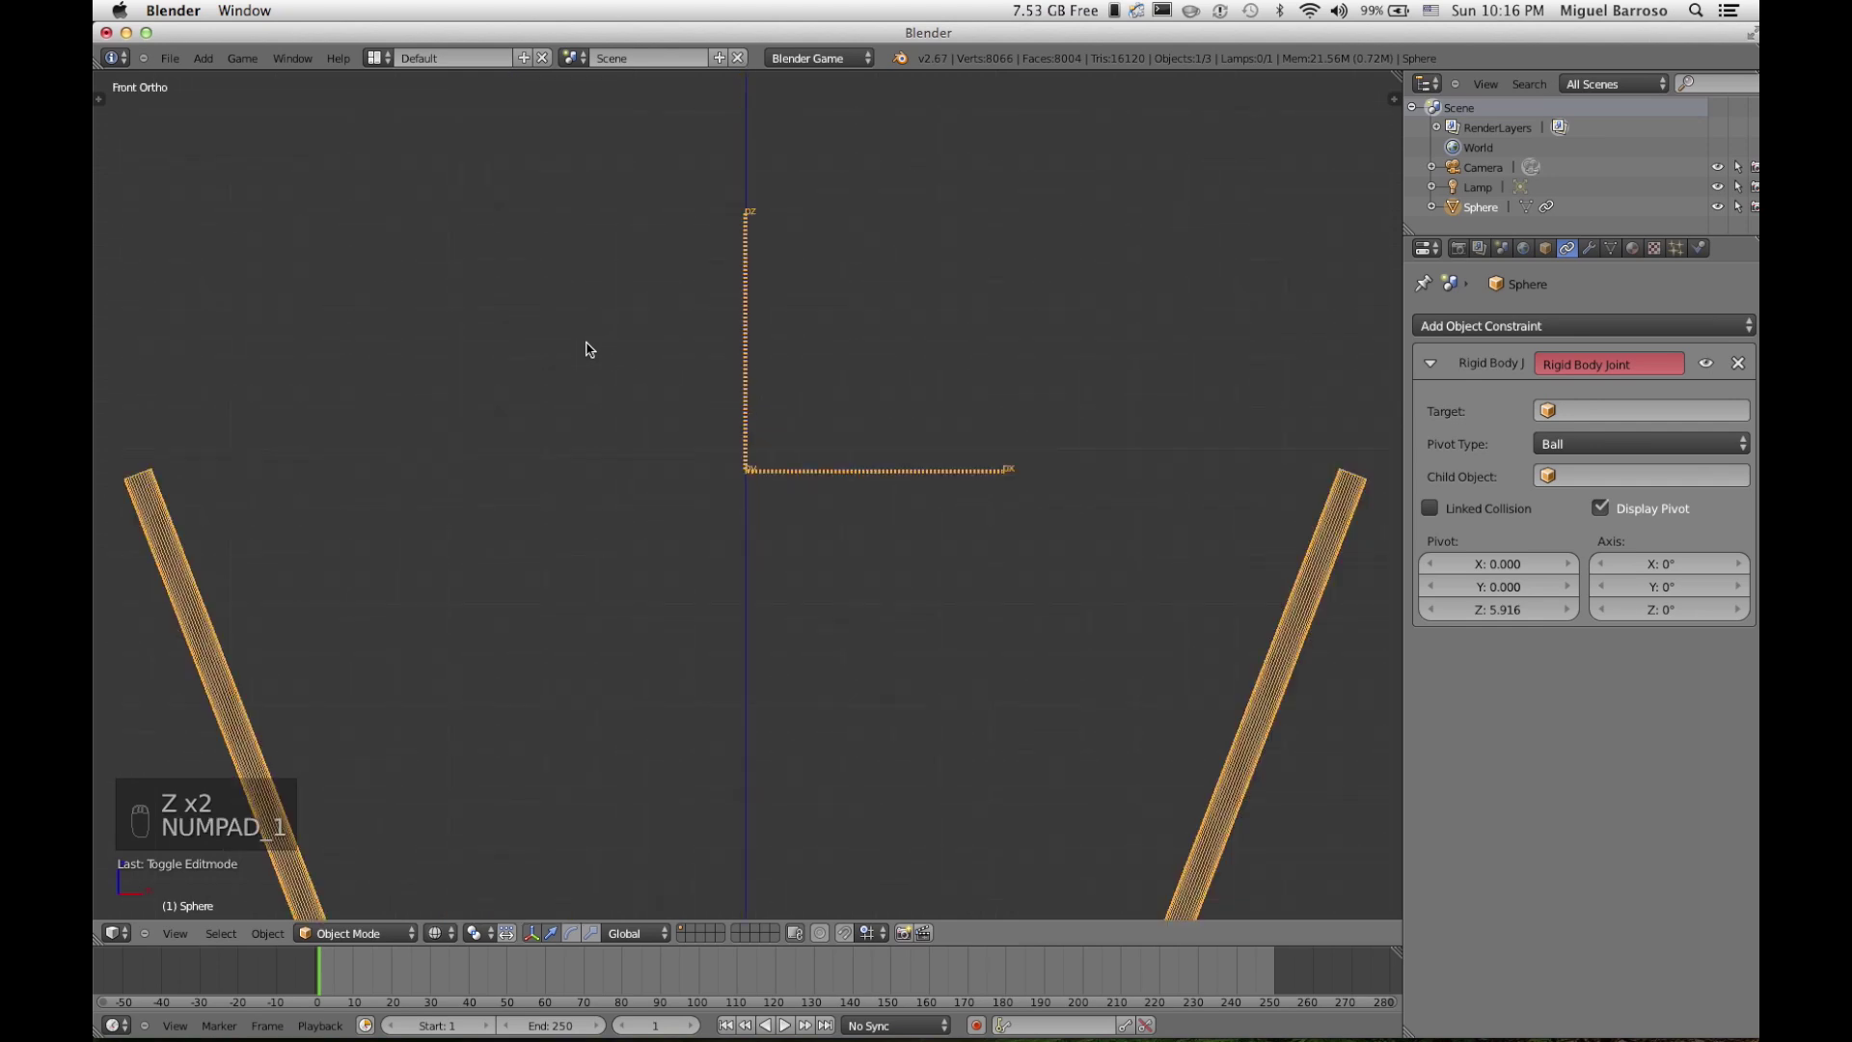
pyautogui.scroll(-2, 585, 385)
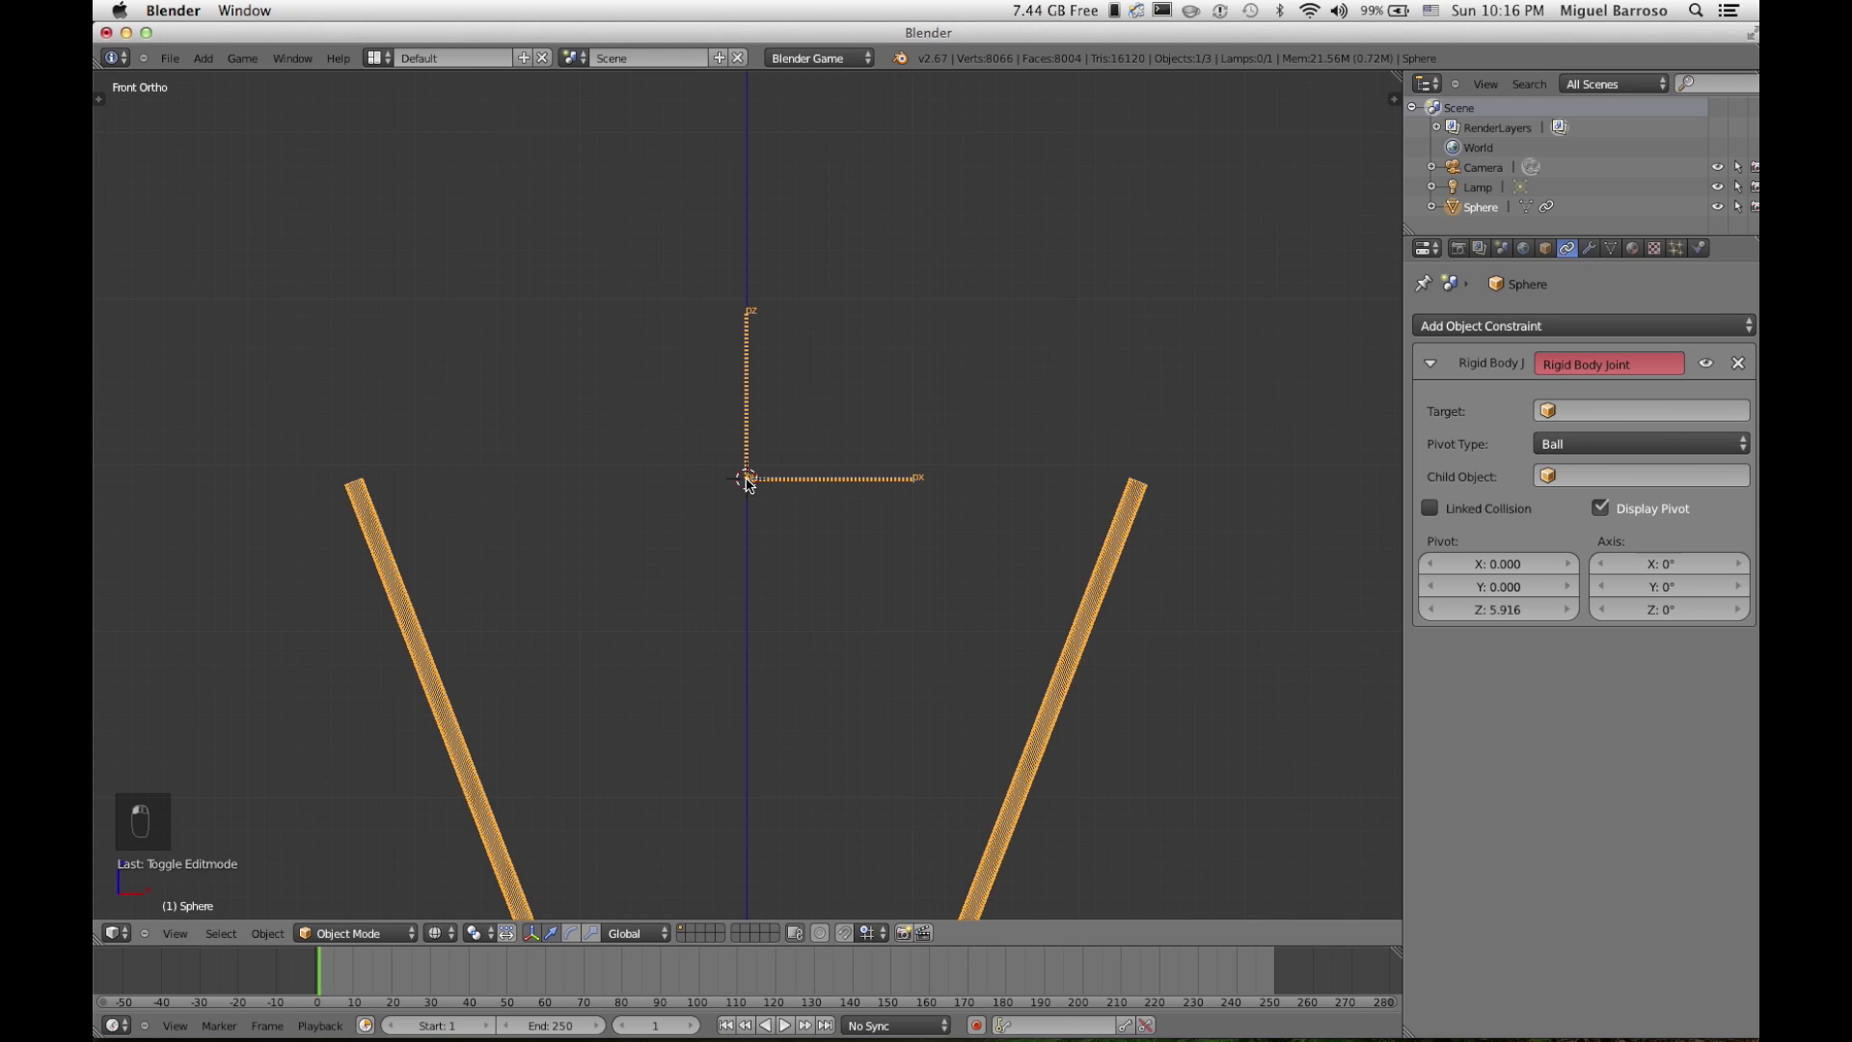
pyautogui.scroll(5, 910, 559)
pyautogui.scroll(-4, 910, 559)
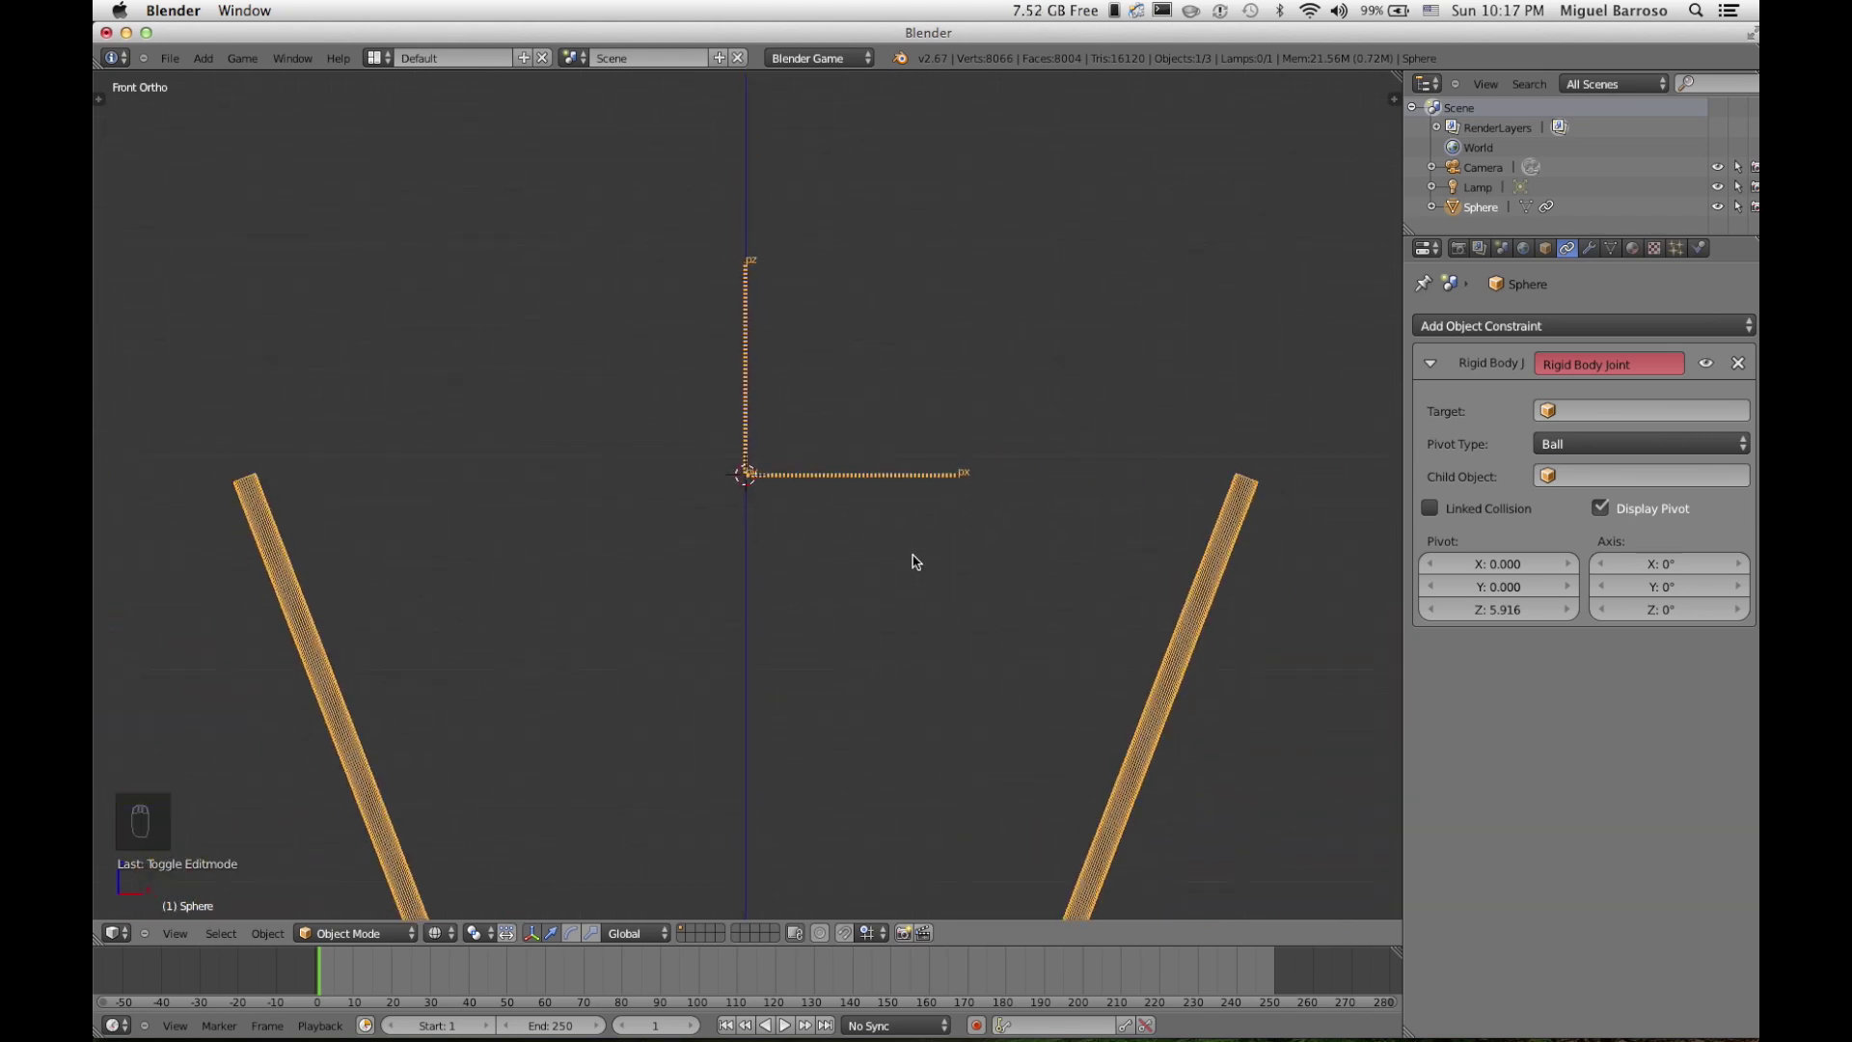
pyautogui.press('KP_1')
pyautogui.press('KP_3')
pyautogui.scroll(10, 822, 482)
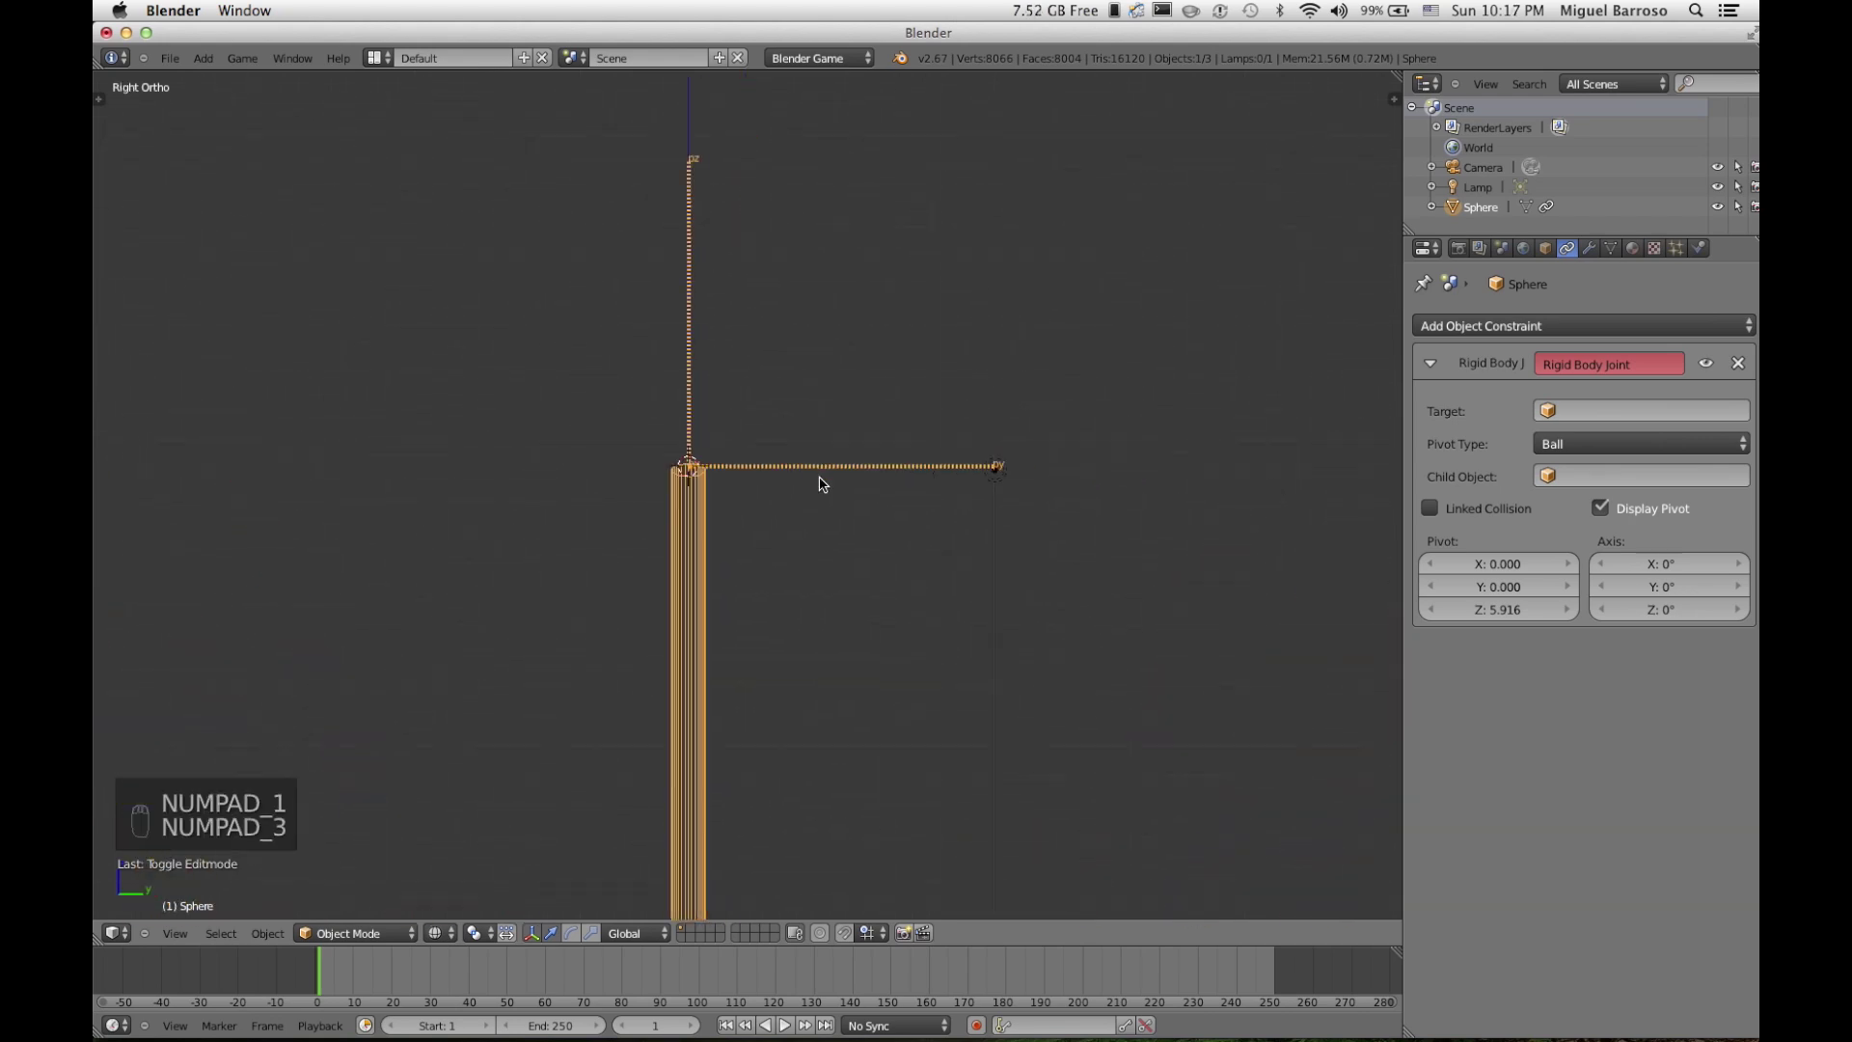
pyautogui.keyDown('ctrl'); pyautogui.scroll(5, 820, 475); pyautogui.keyUp('ctrl')
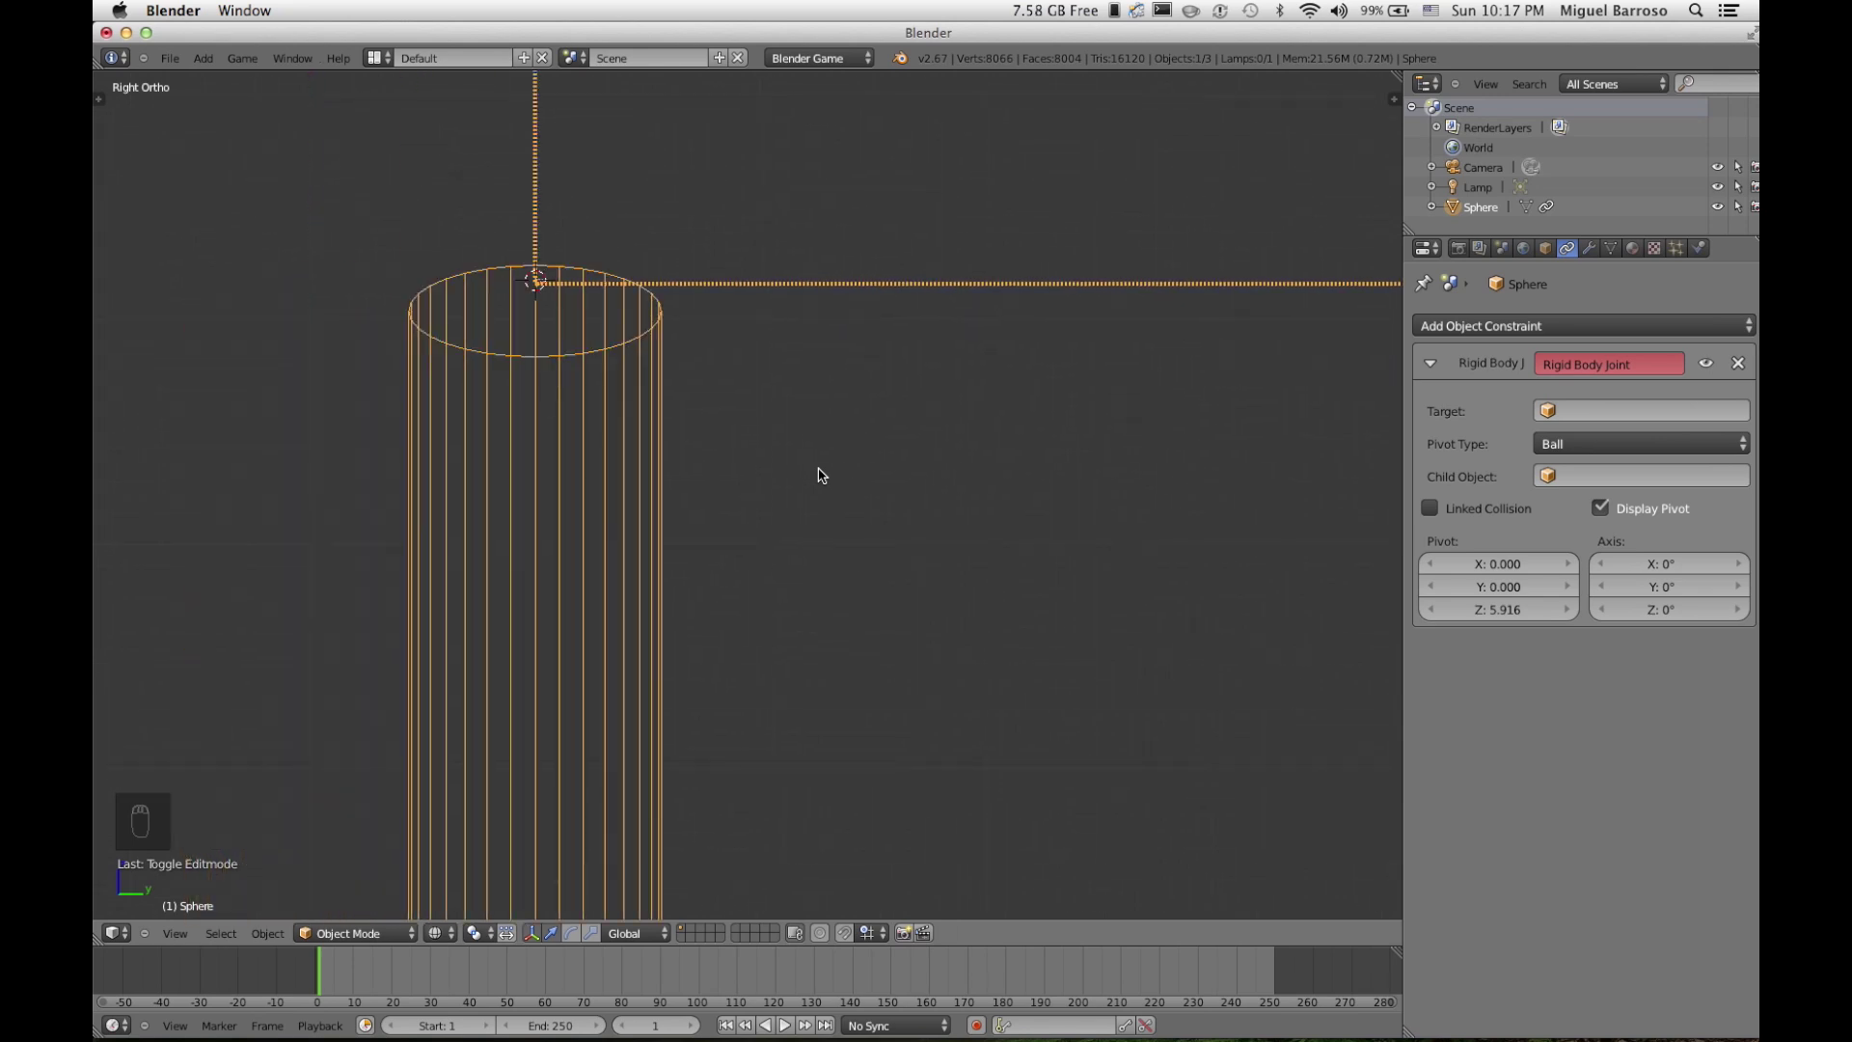
pyautogui.press('KP_Decimal')
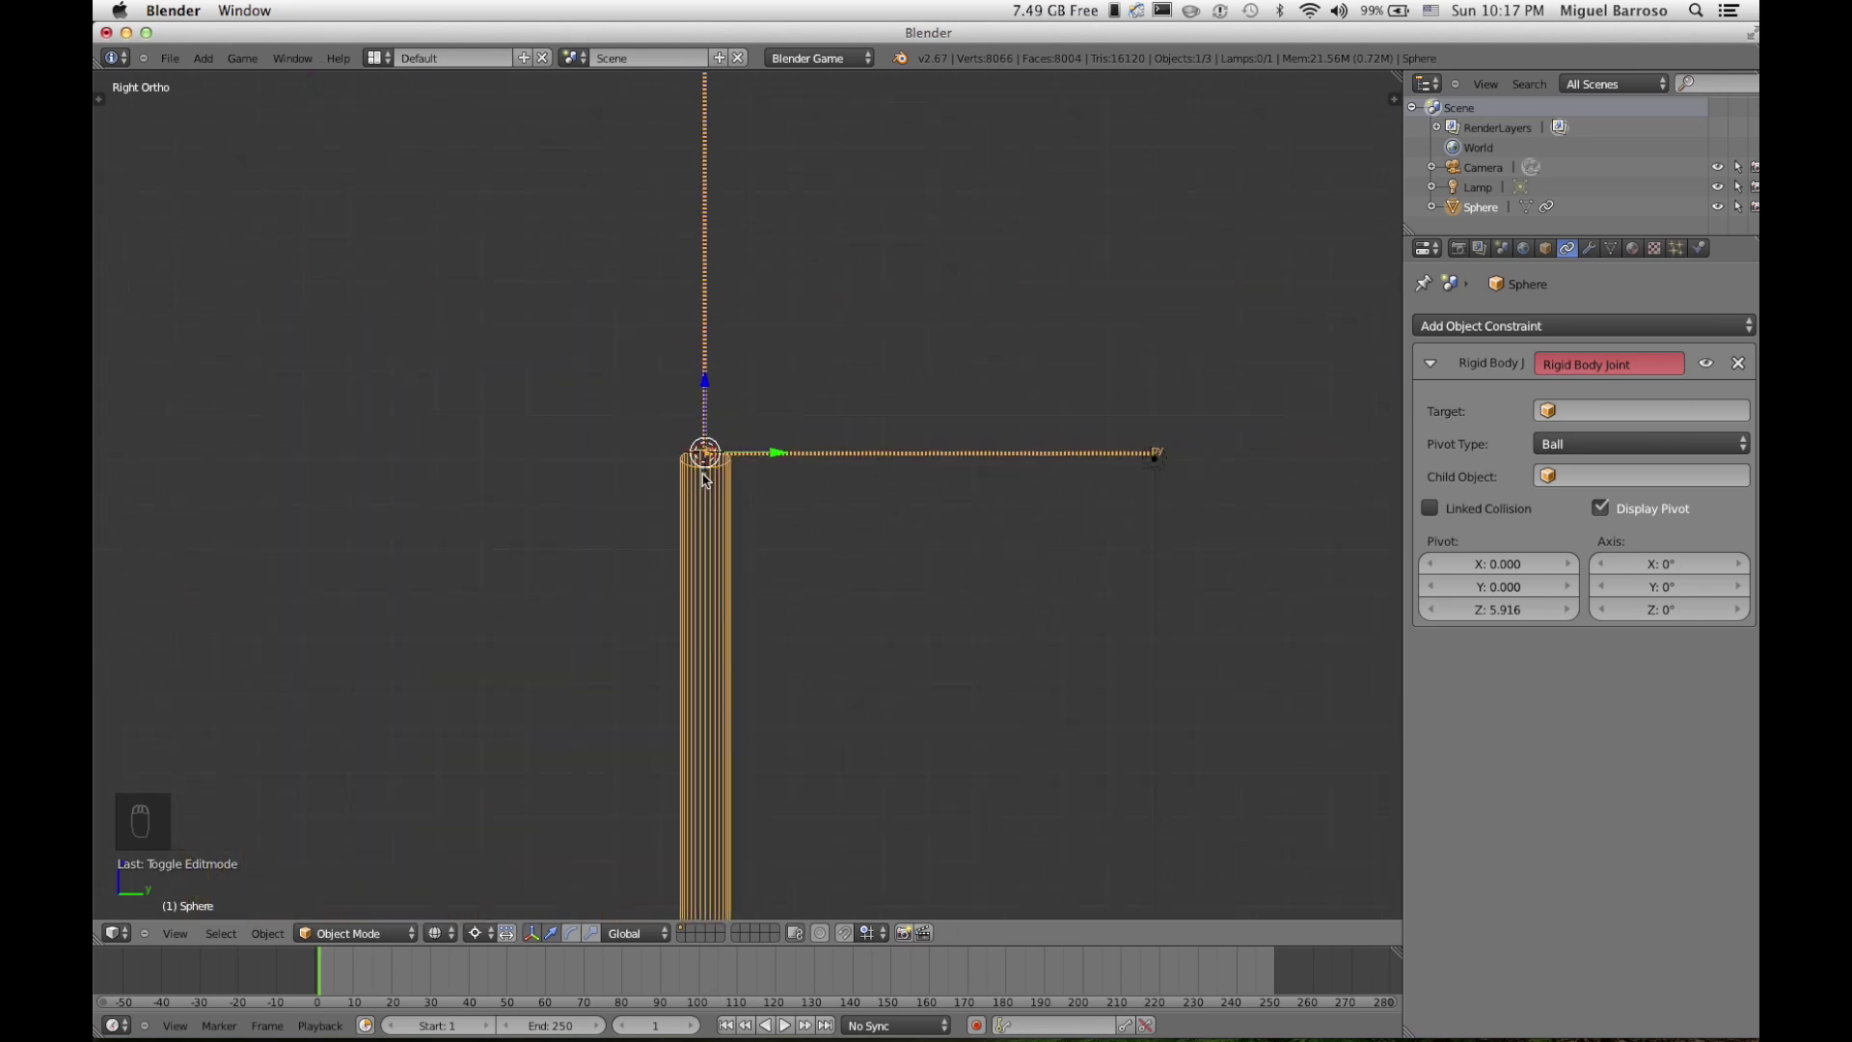
# Step: Try rotating the whole object about the 3D cursor in the right side view
pyautogui.scroll(-2, 705, 479)
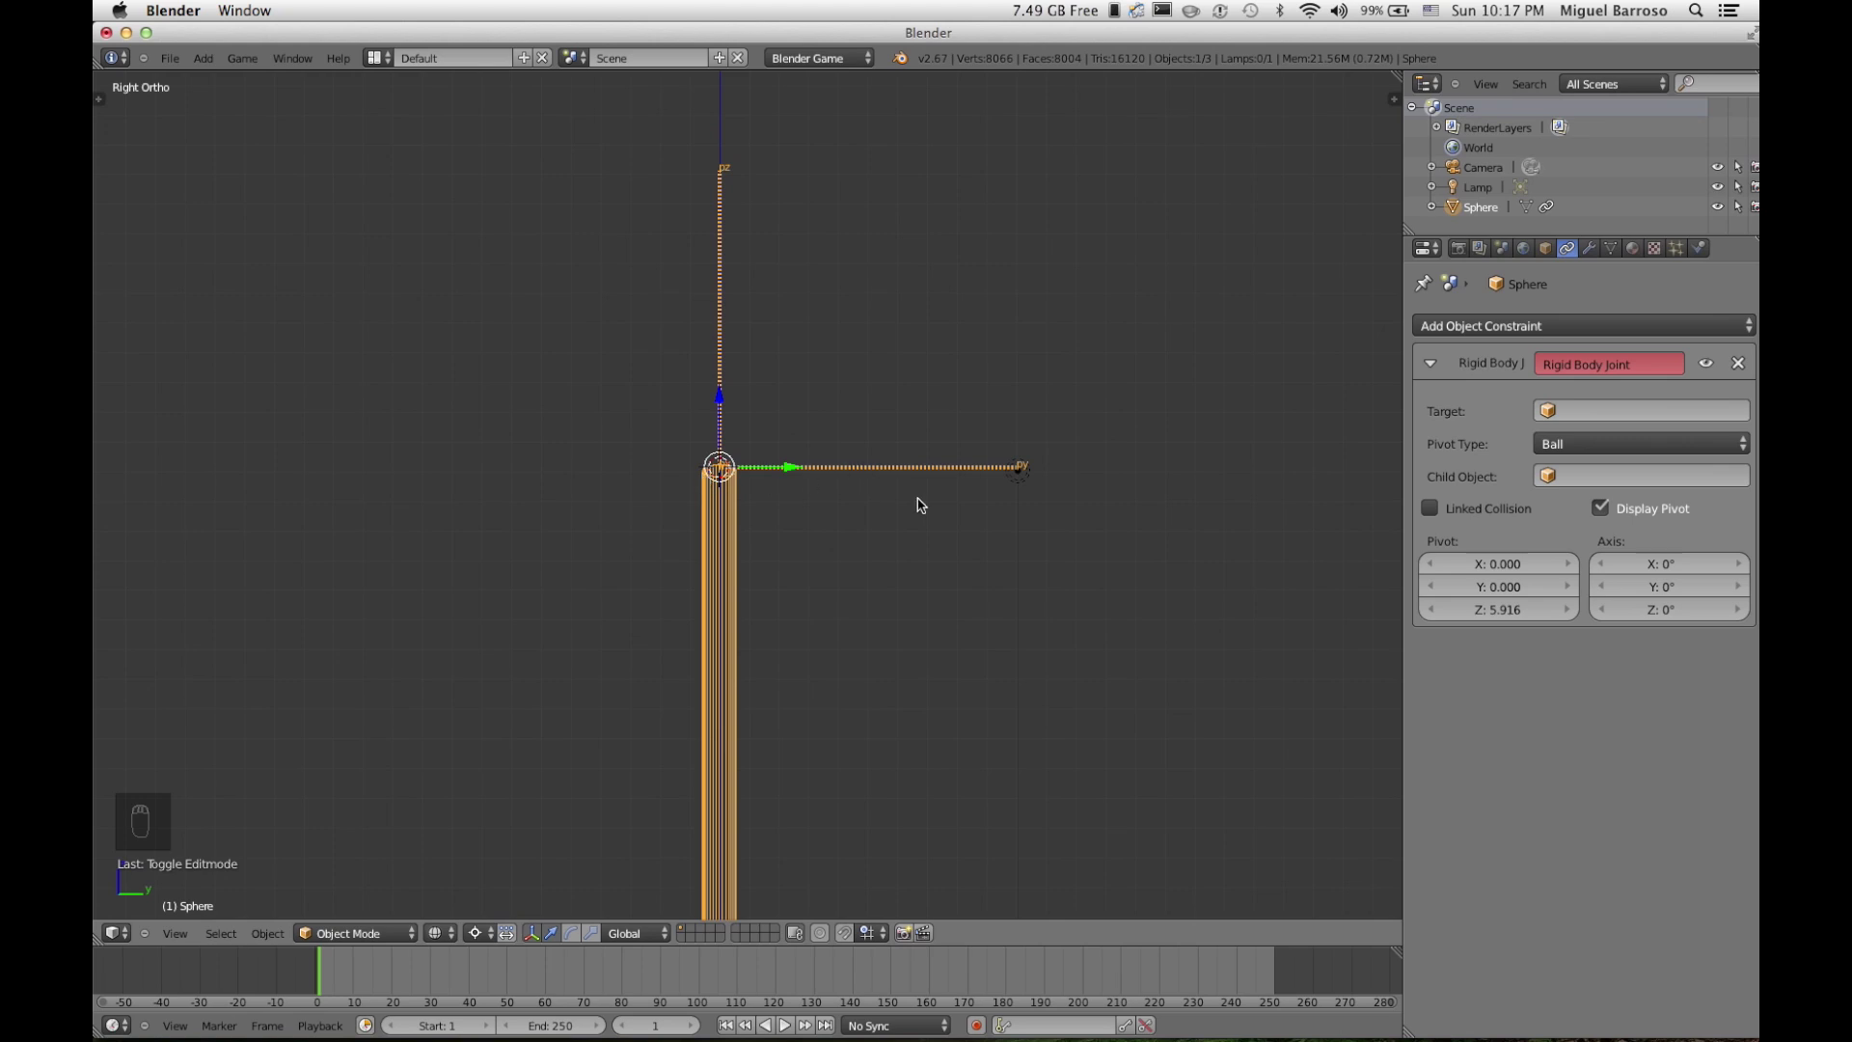
pyautogui.scroll(-6, 918, 506)
pyautogui.scroll(-1, 918, 508)
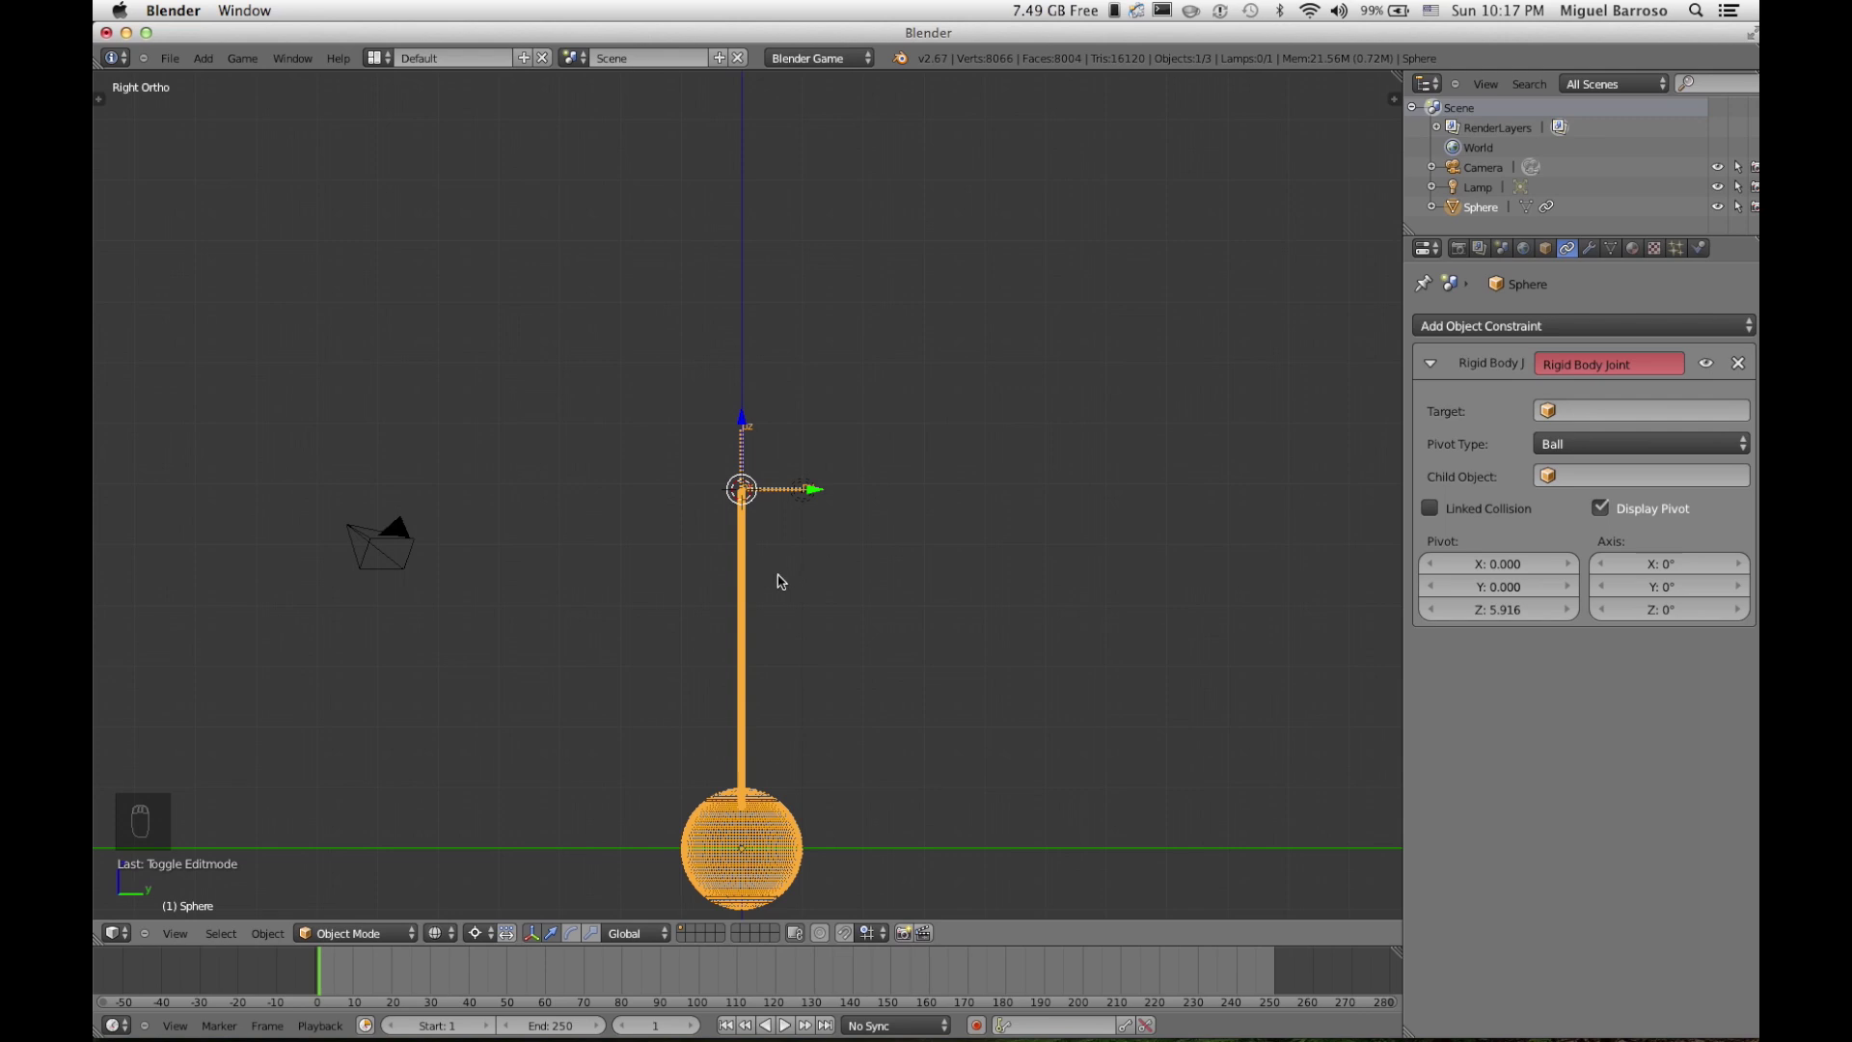
pyautogui.press('r')
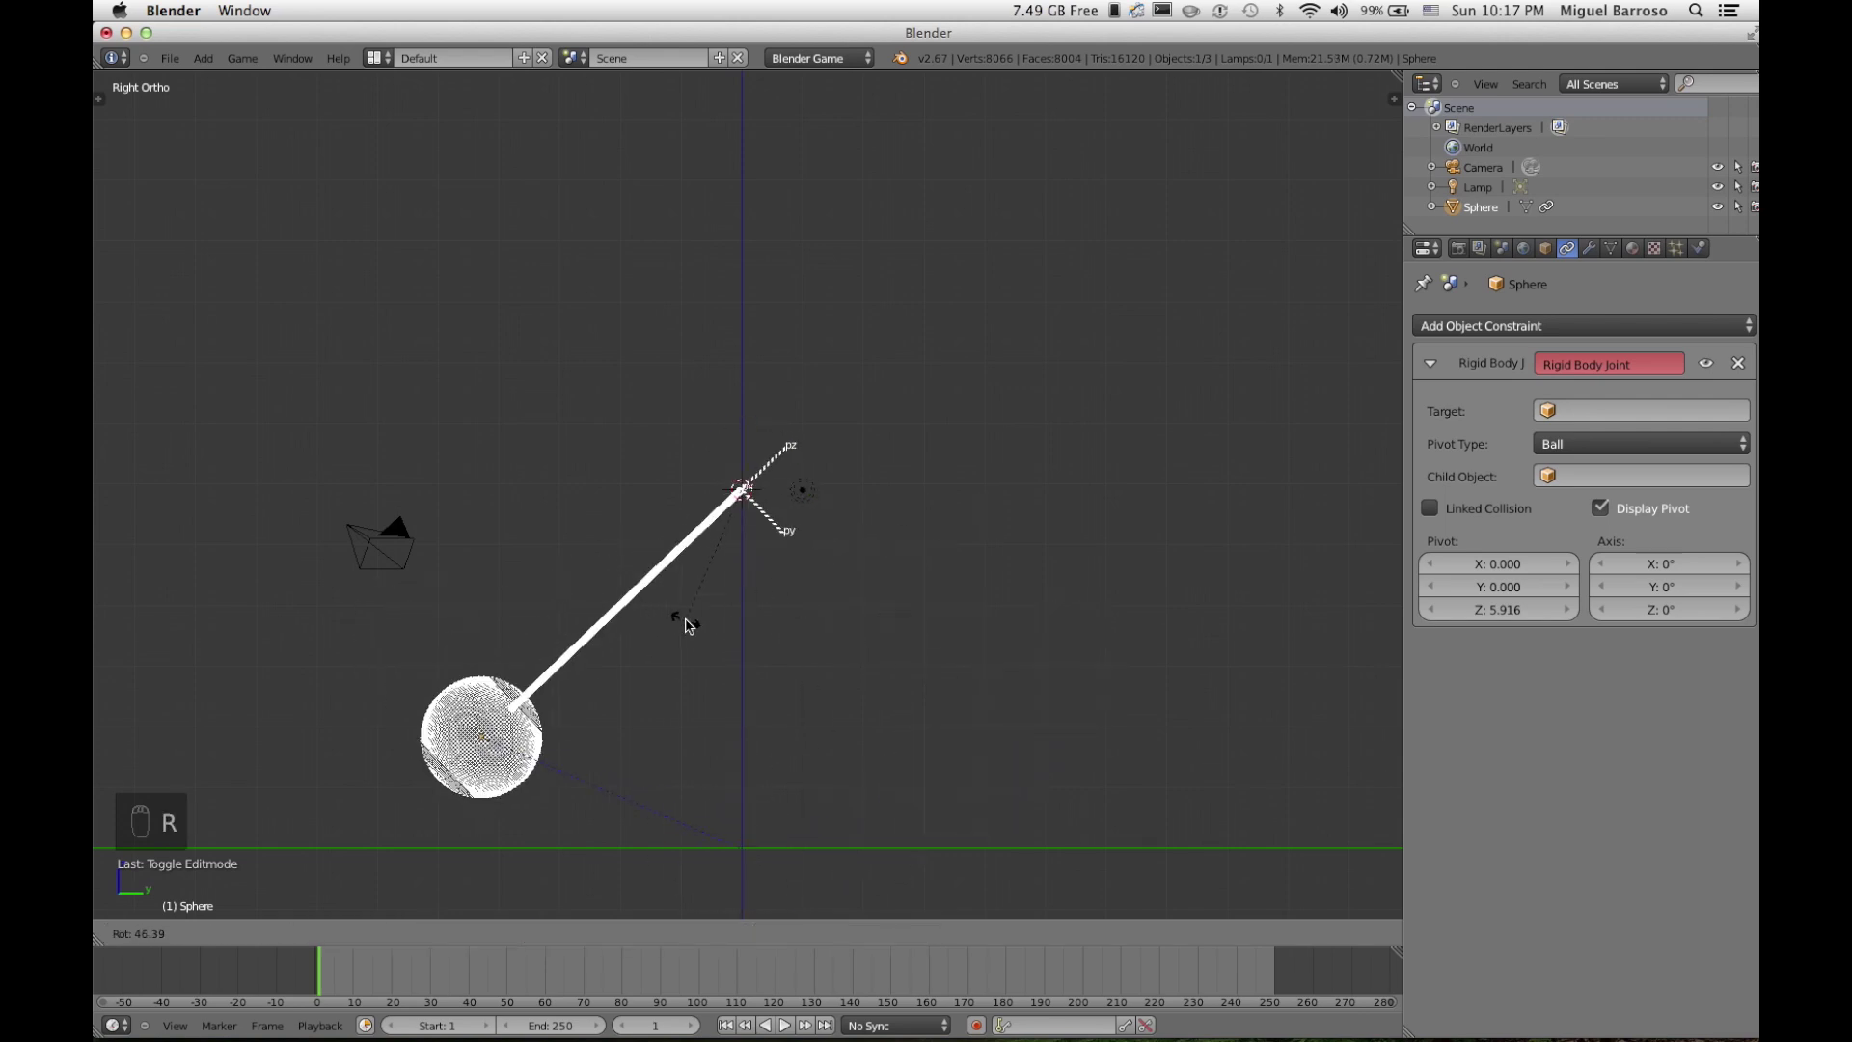
pyautogui.rightClick(718, 627)
# Step: Run the game to test how the object behaves with the joint constraint
pyautogui.scroll(-1, 987, 615)
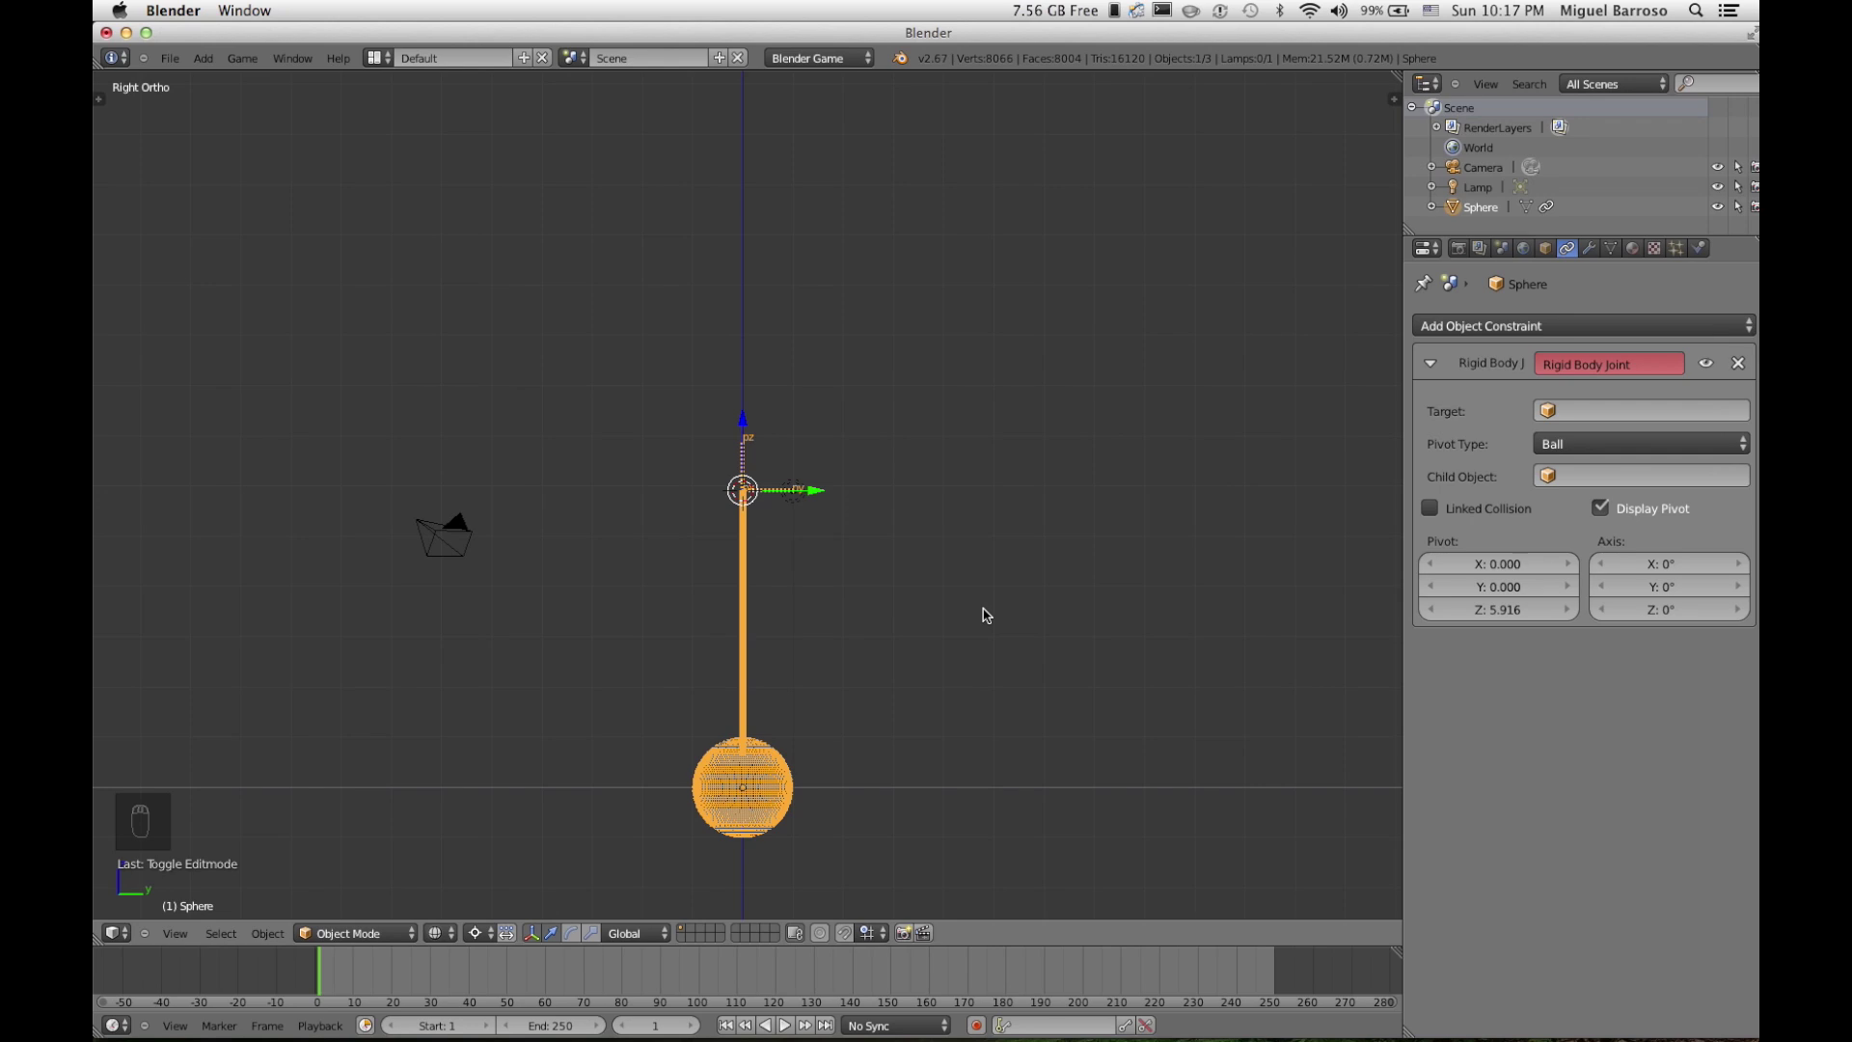
pyautogui.press('p')
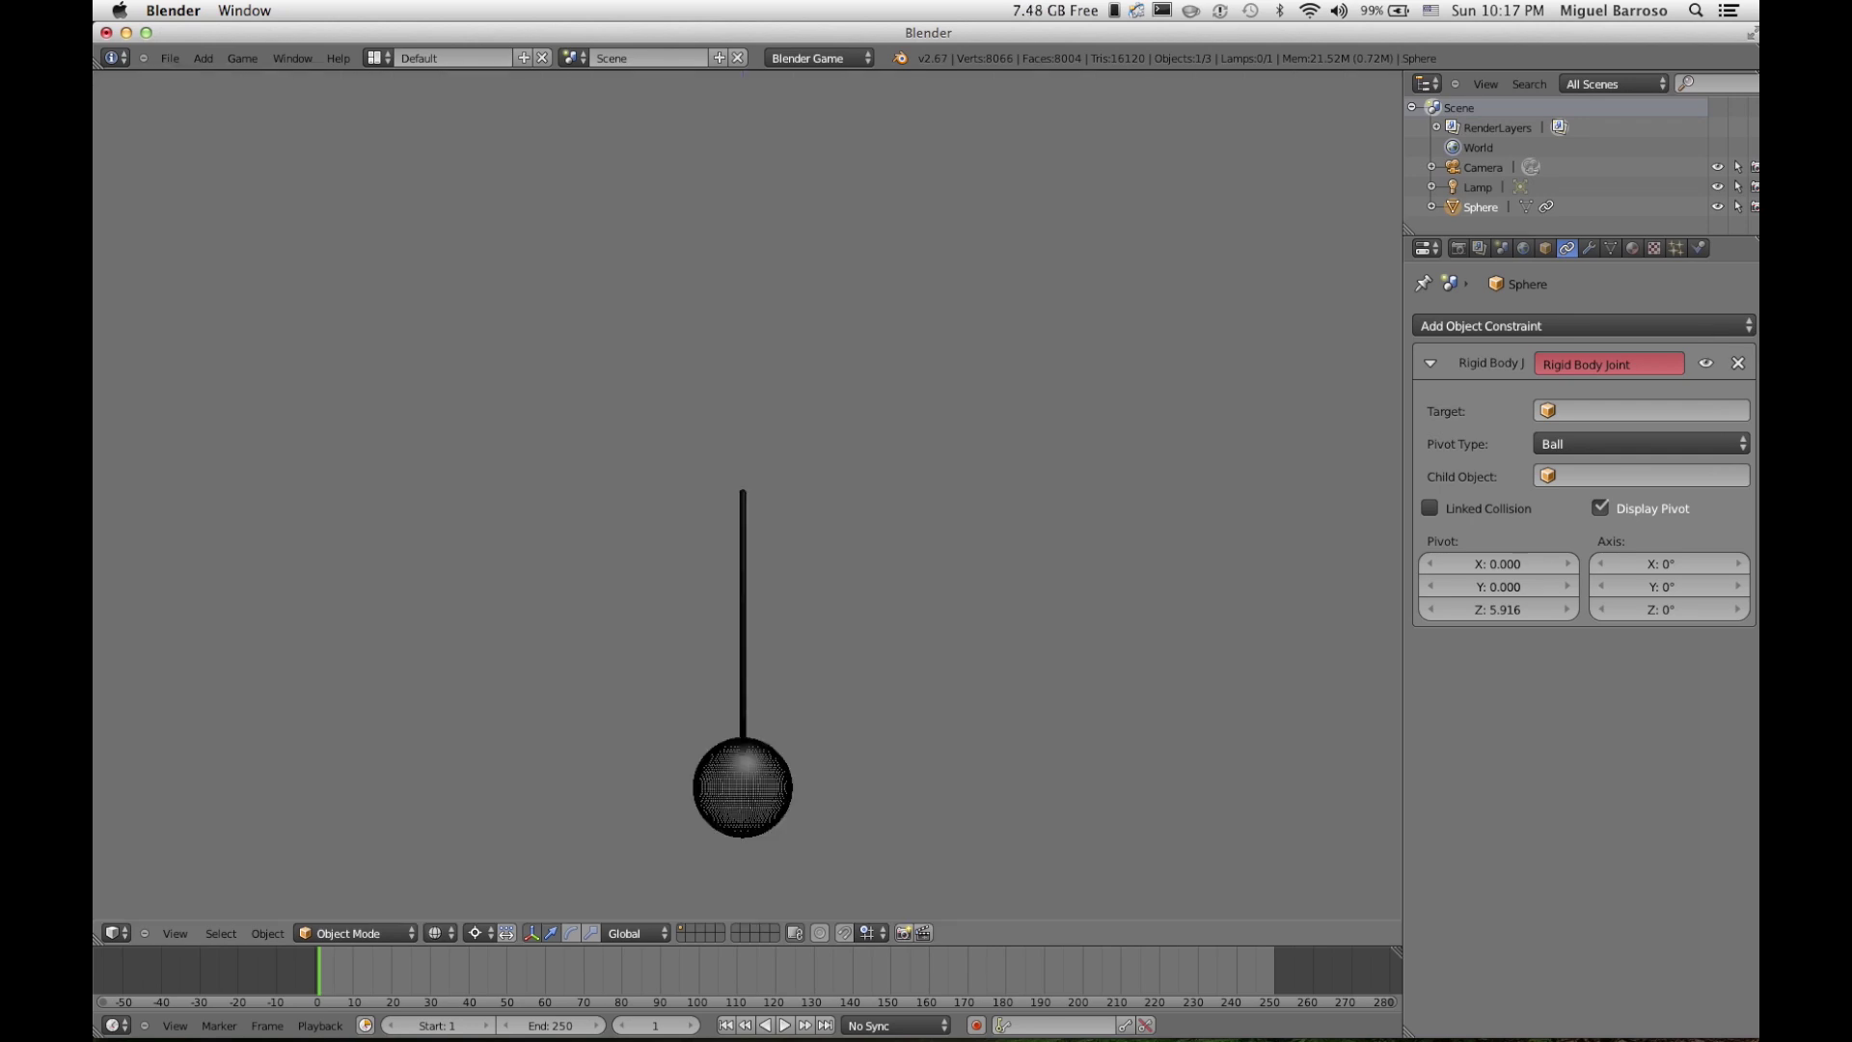
# Step: Test the pendulum's swing in the game after rotating it about 45° around the 3D cursor, and undo the rotation
pyautogui.press('Escape')
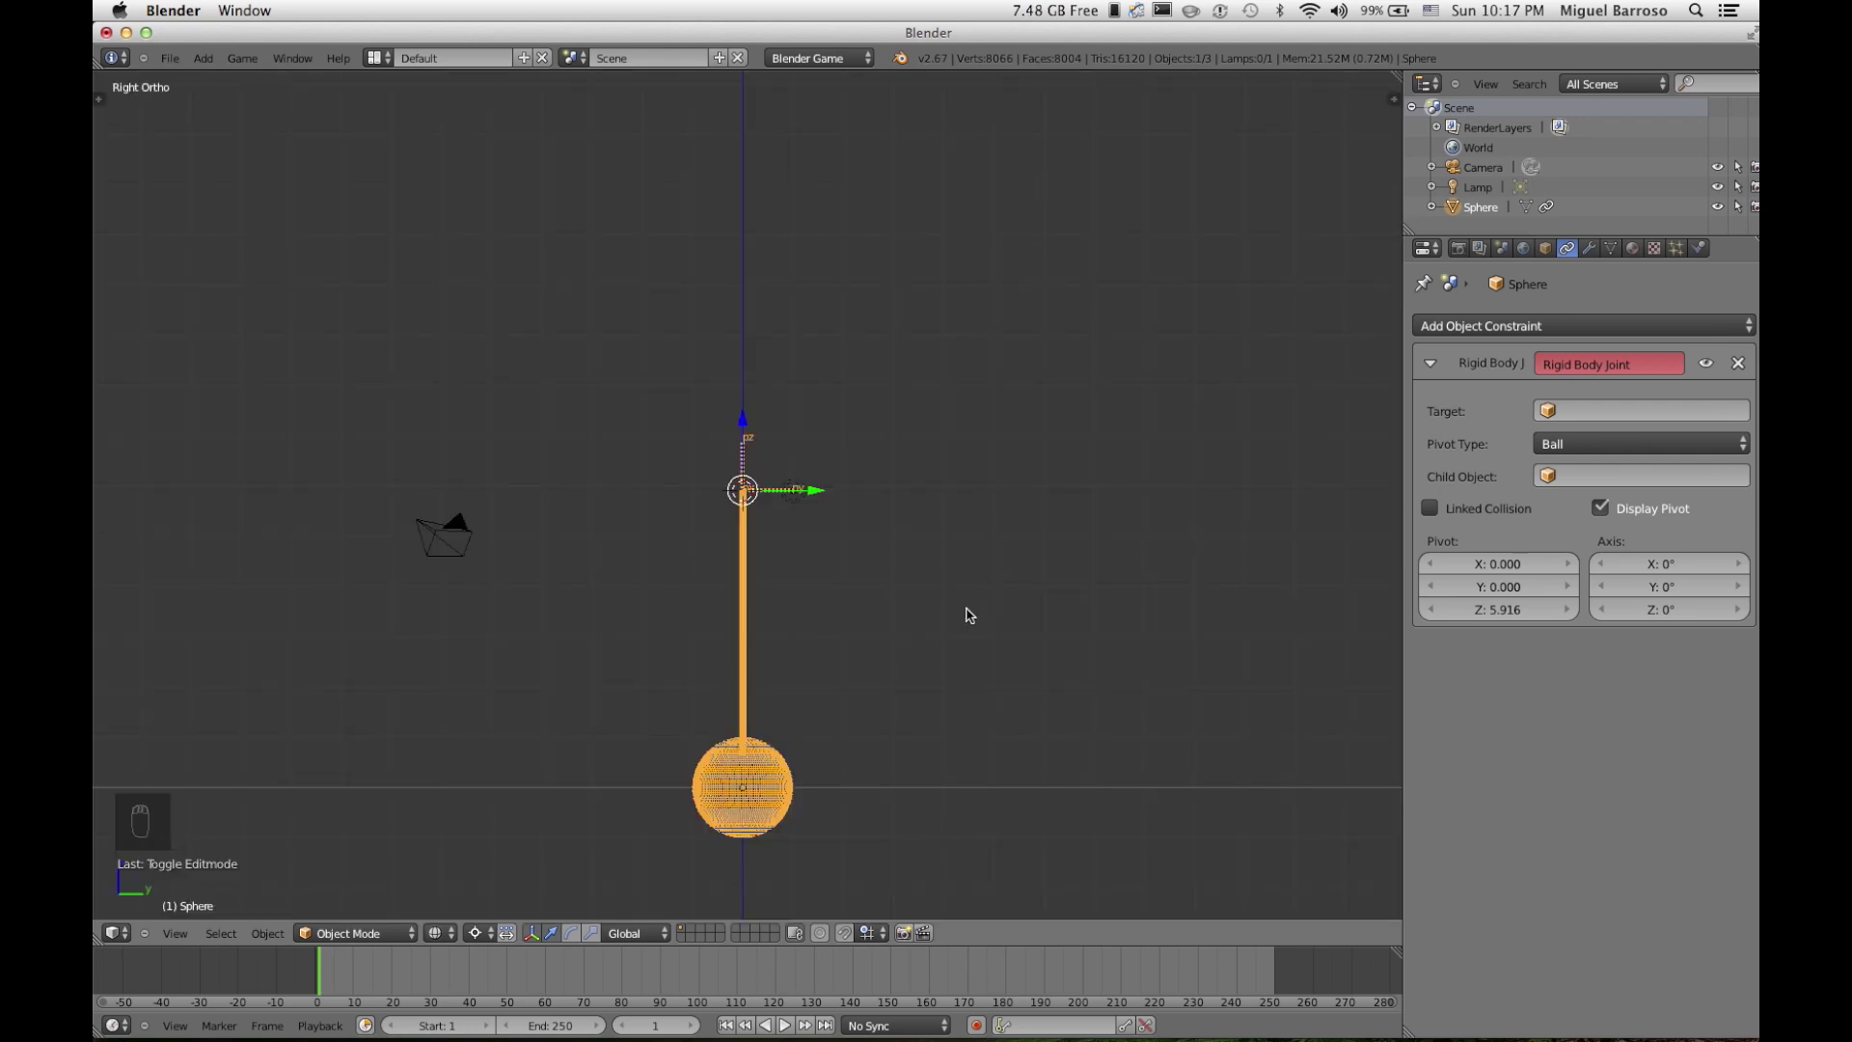
pyautogui.press('r')
pyautogui.click(952, 556)
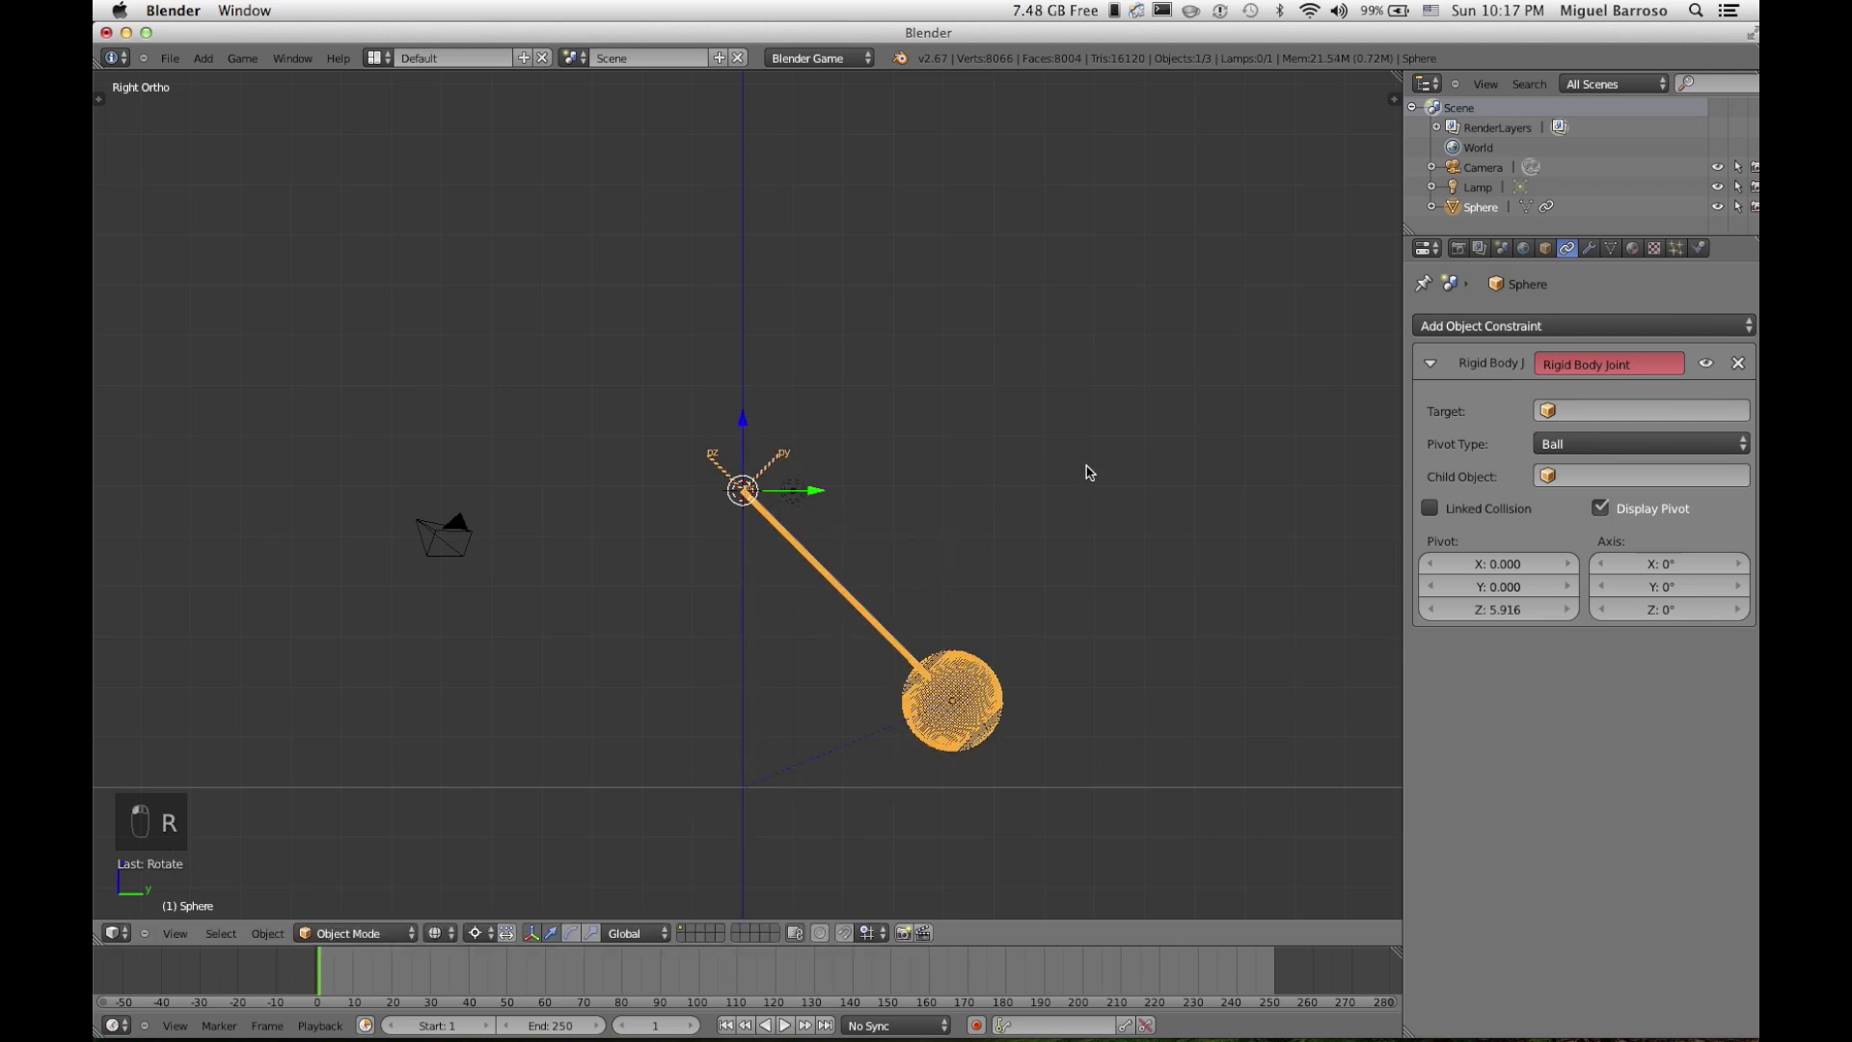
pyautogui.press('p')
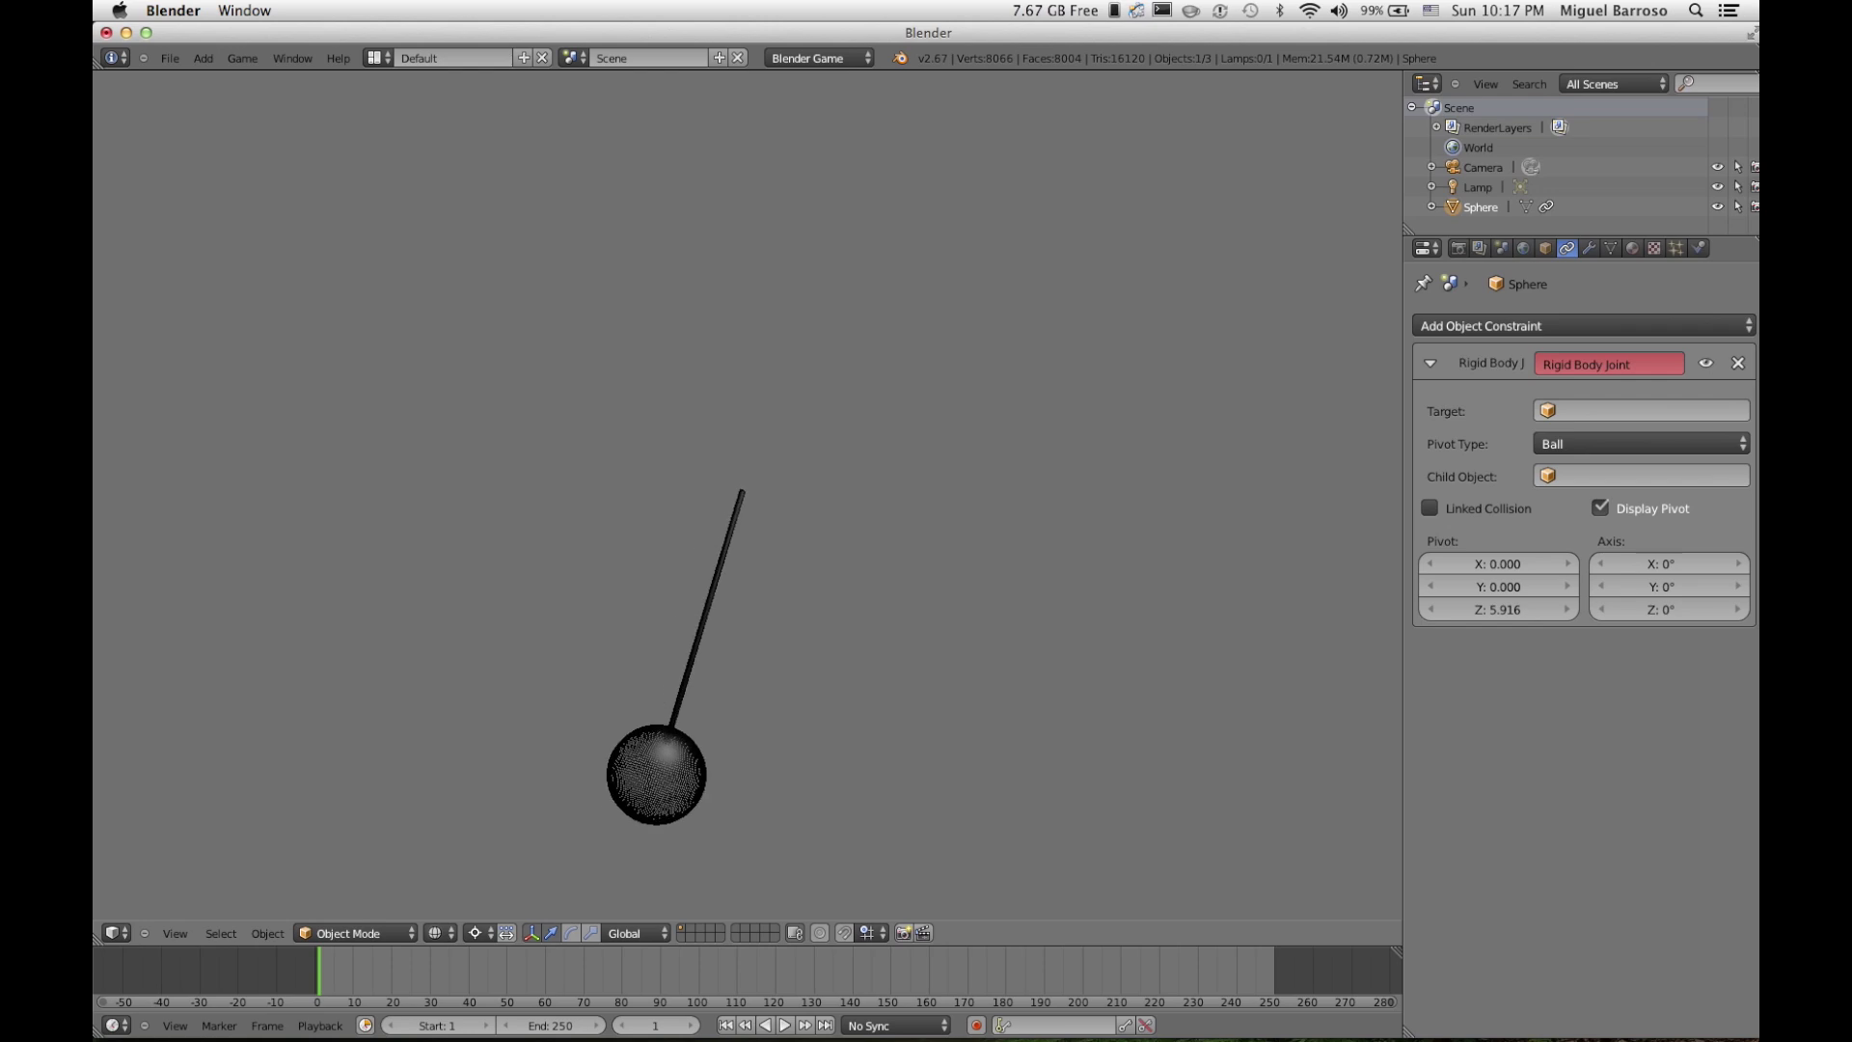
pyautogui.press('Escape')
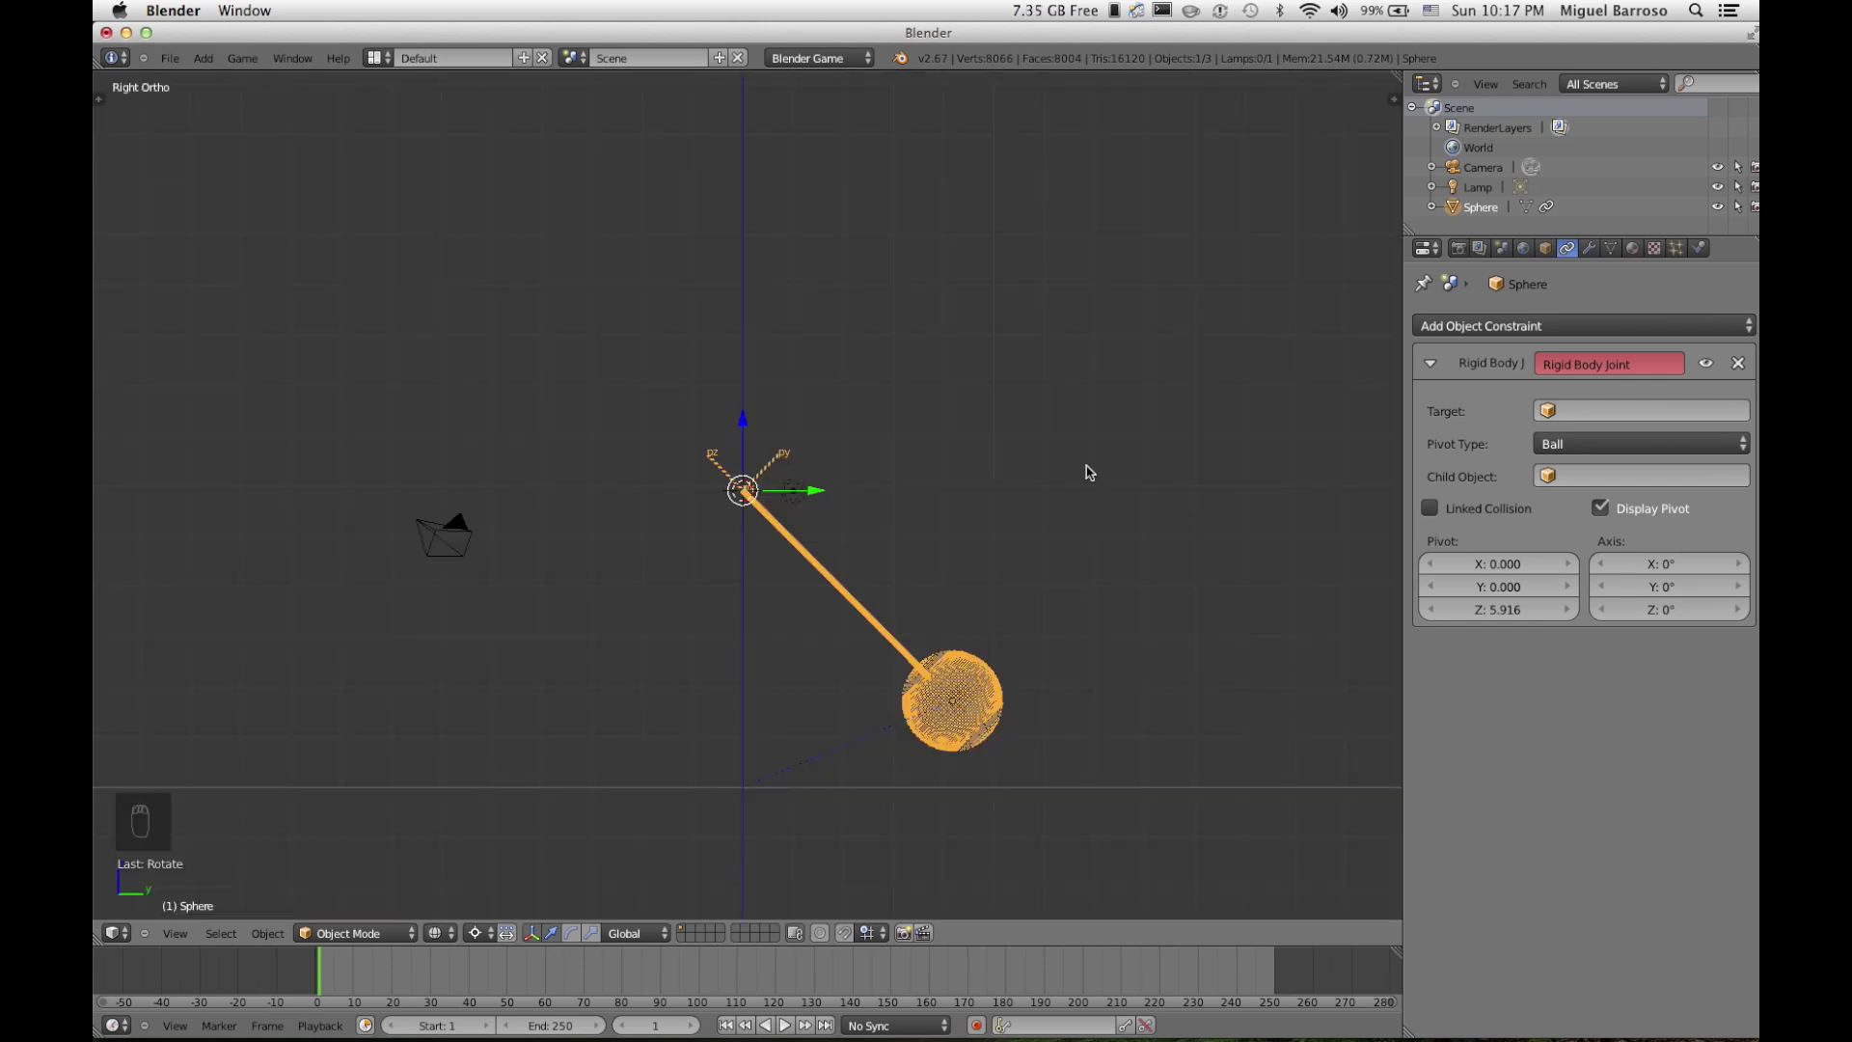
pyautogui.press('super+z')
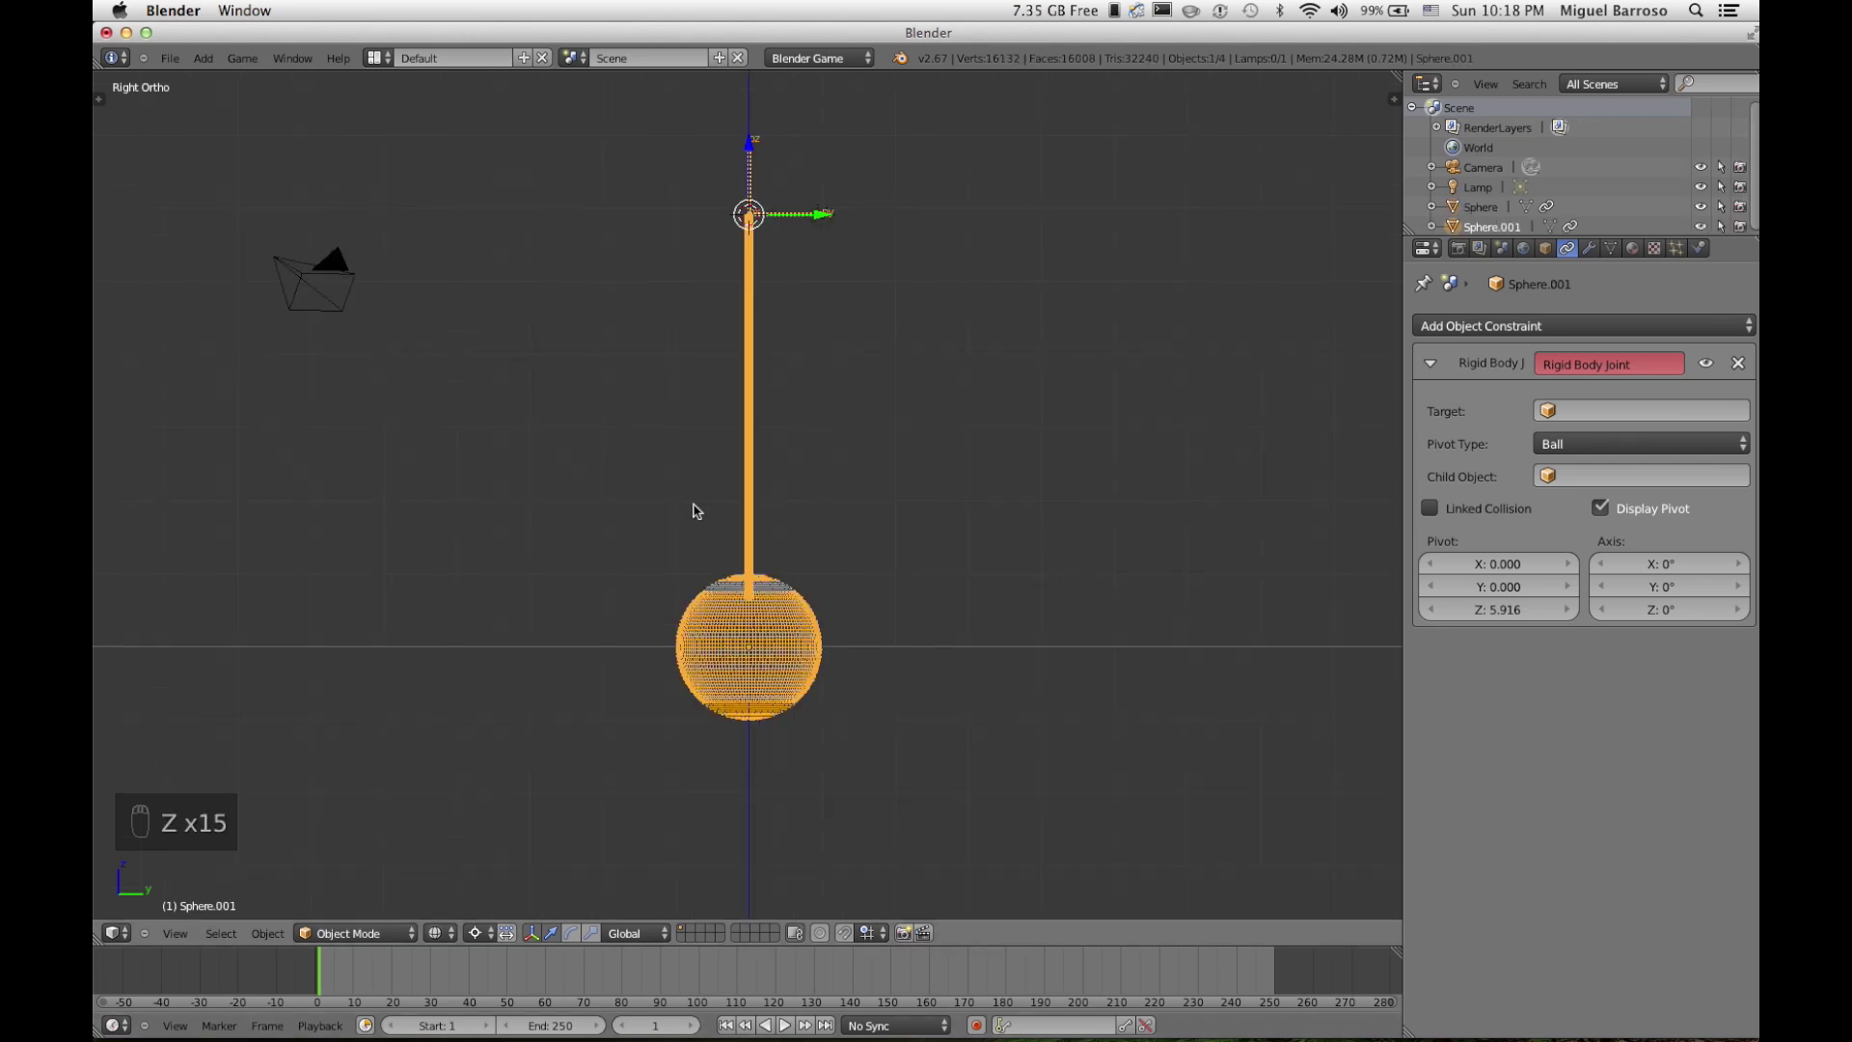
# Step: Duplicate the pendulum and place the copy along negative Y so that its sphere sits right beside the original
pyautogui.scroll(2, 915, 580)
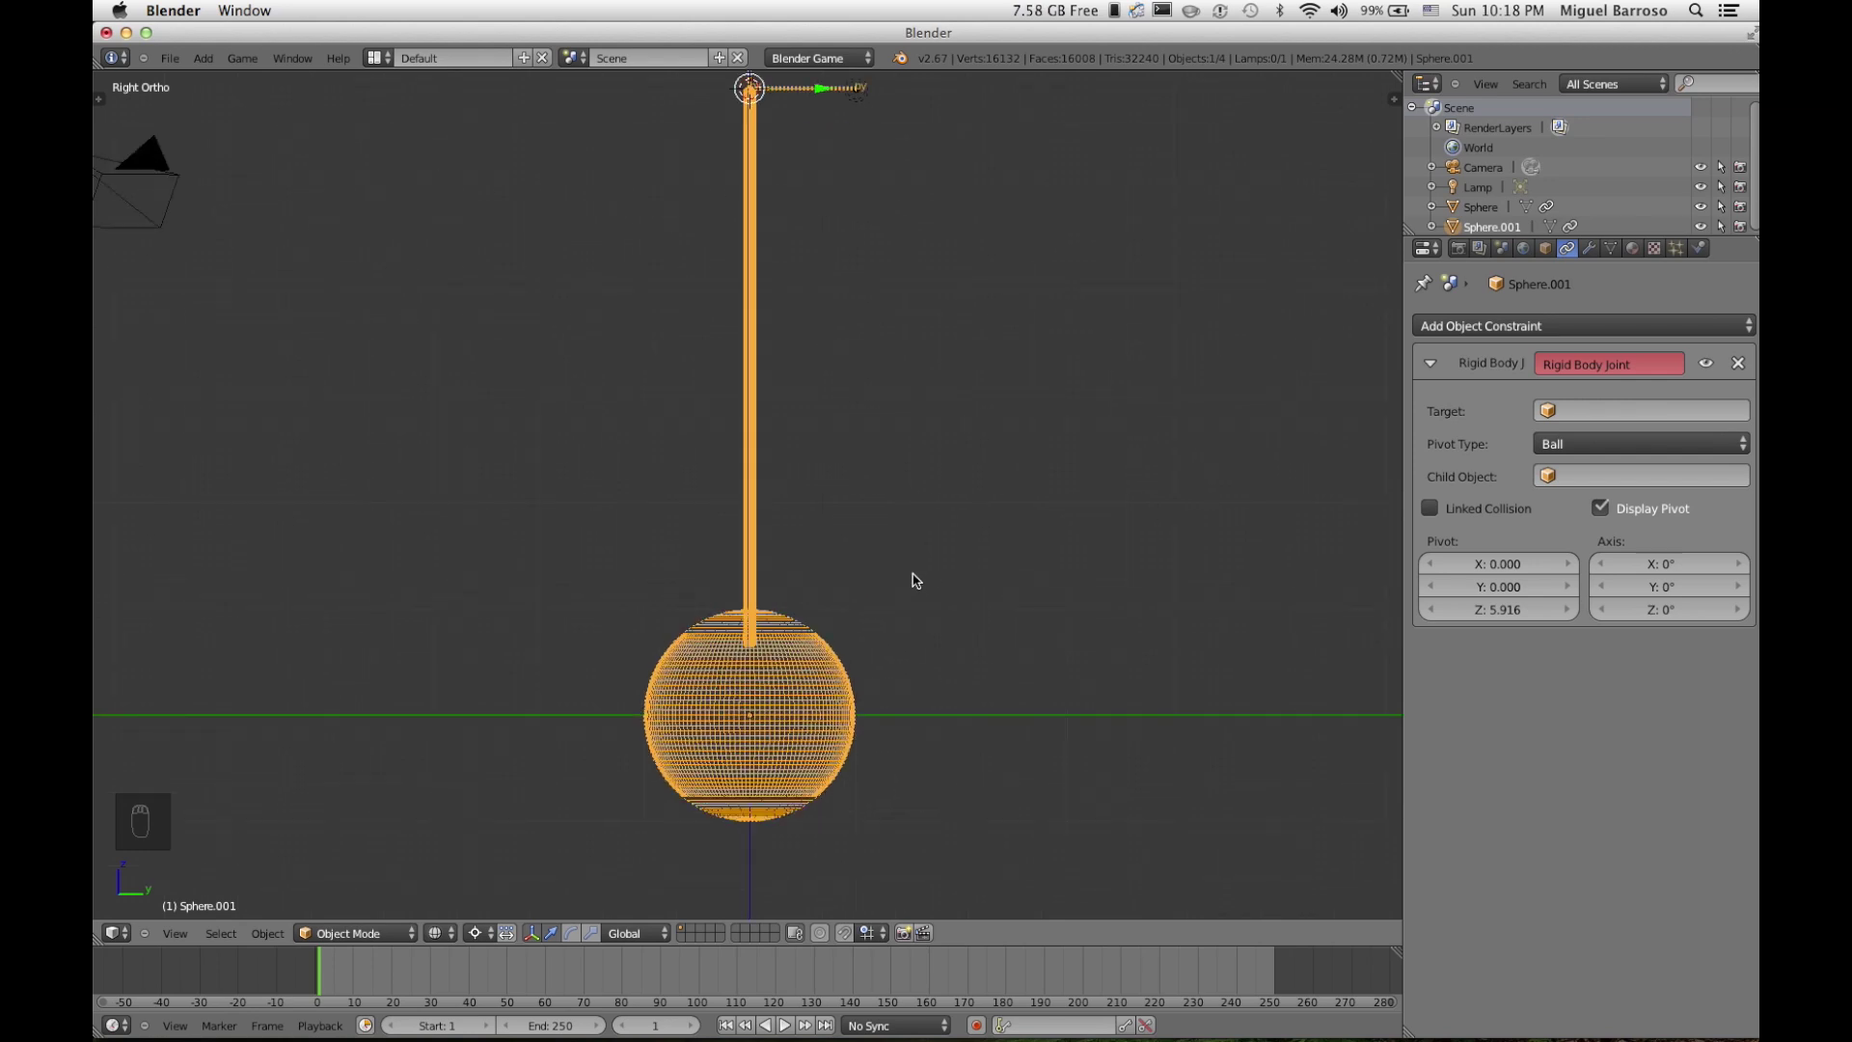
pyautogui.hotkey('shift', 'd')
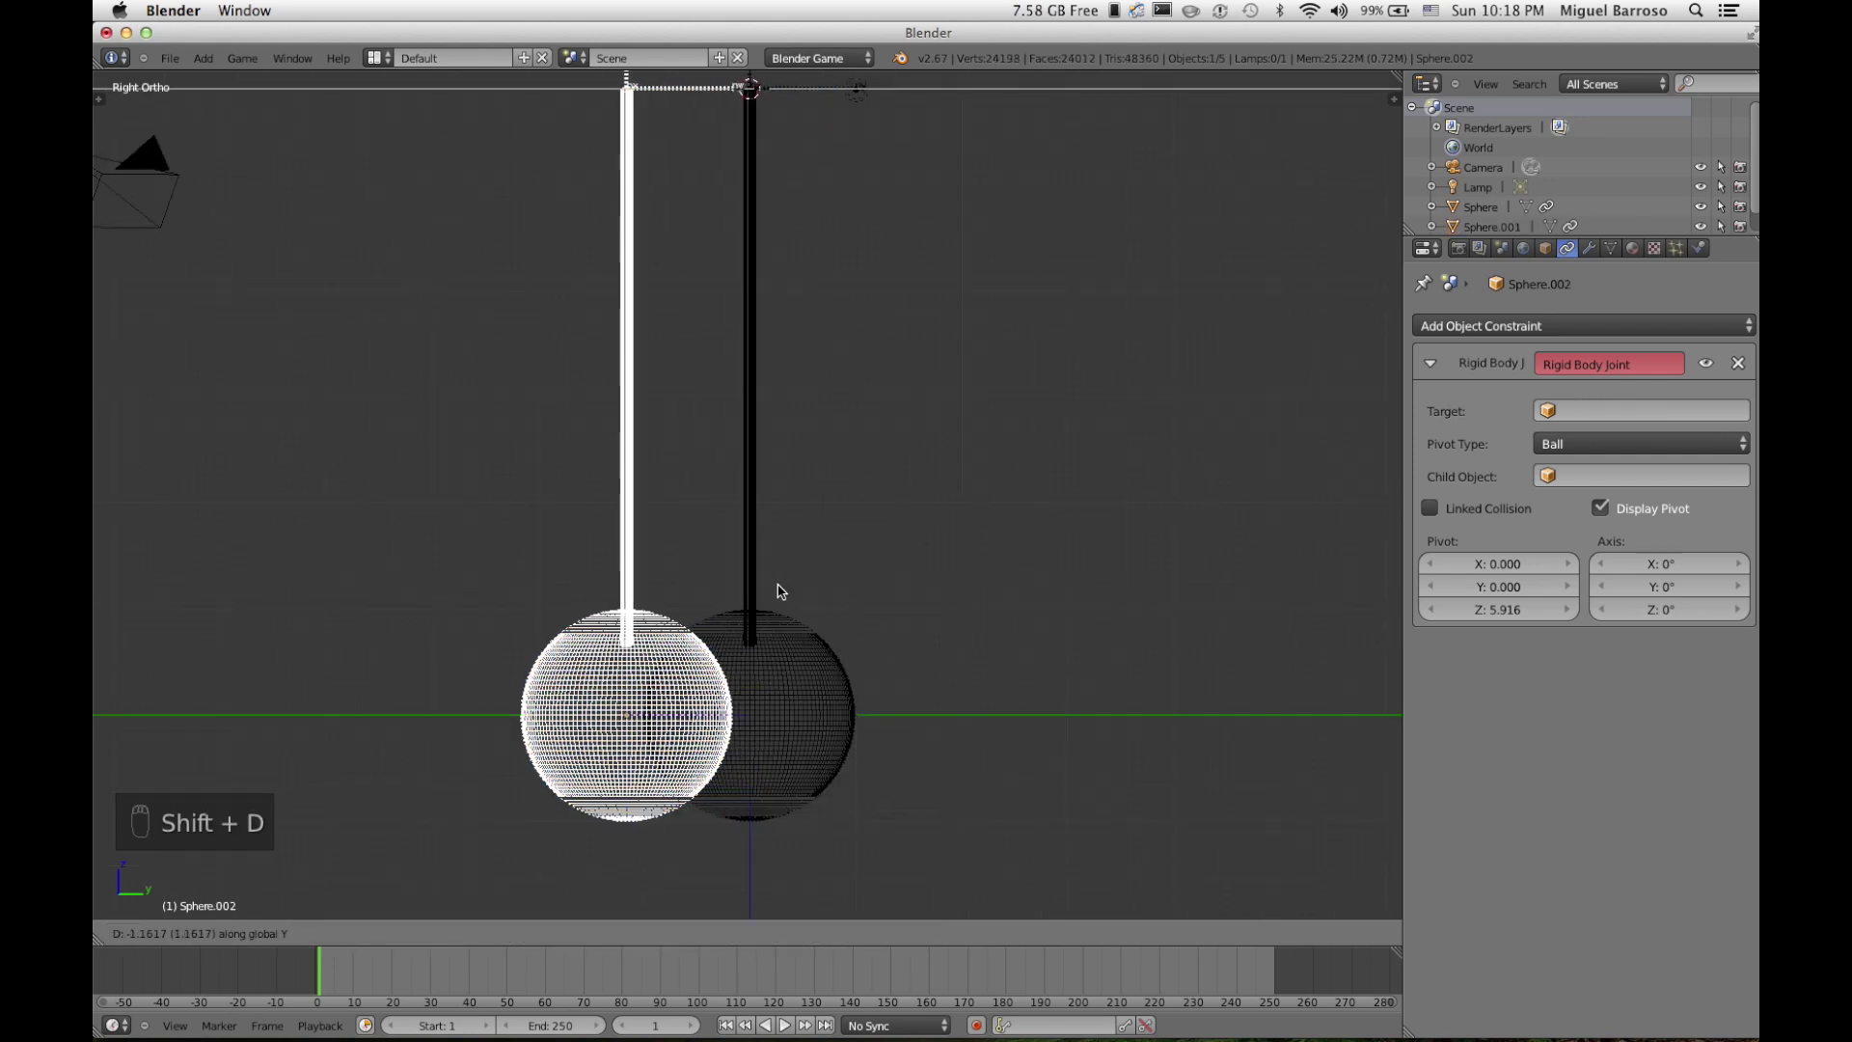
pyautogui.click(702, 594)
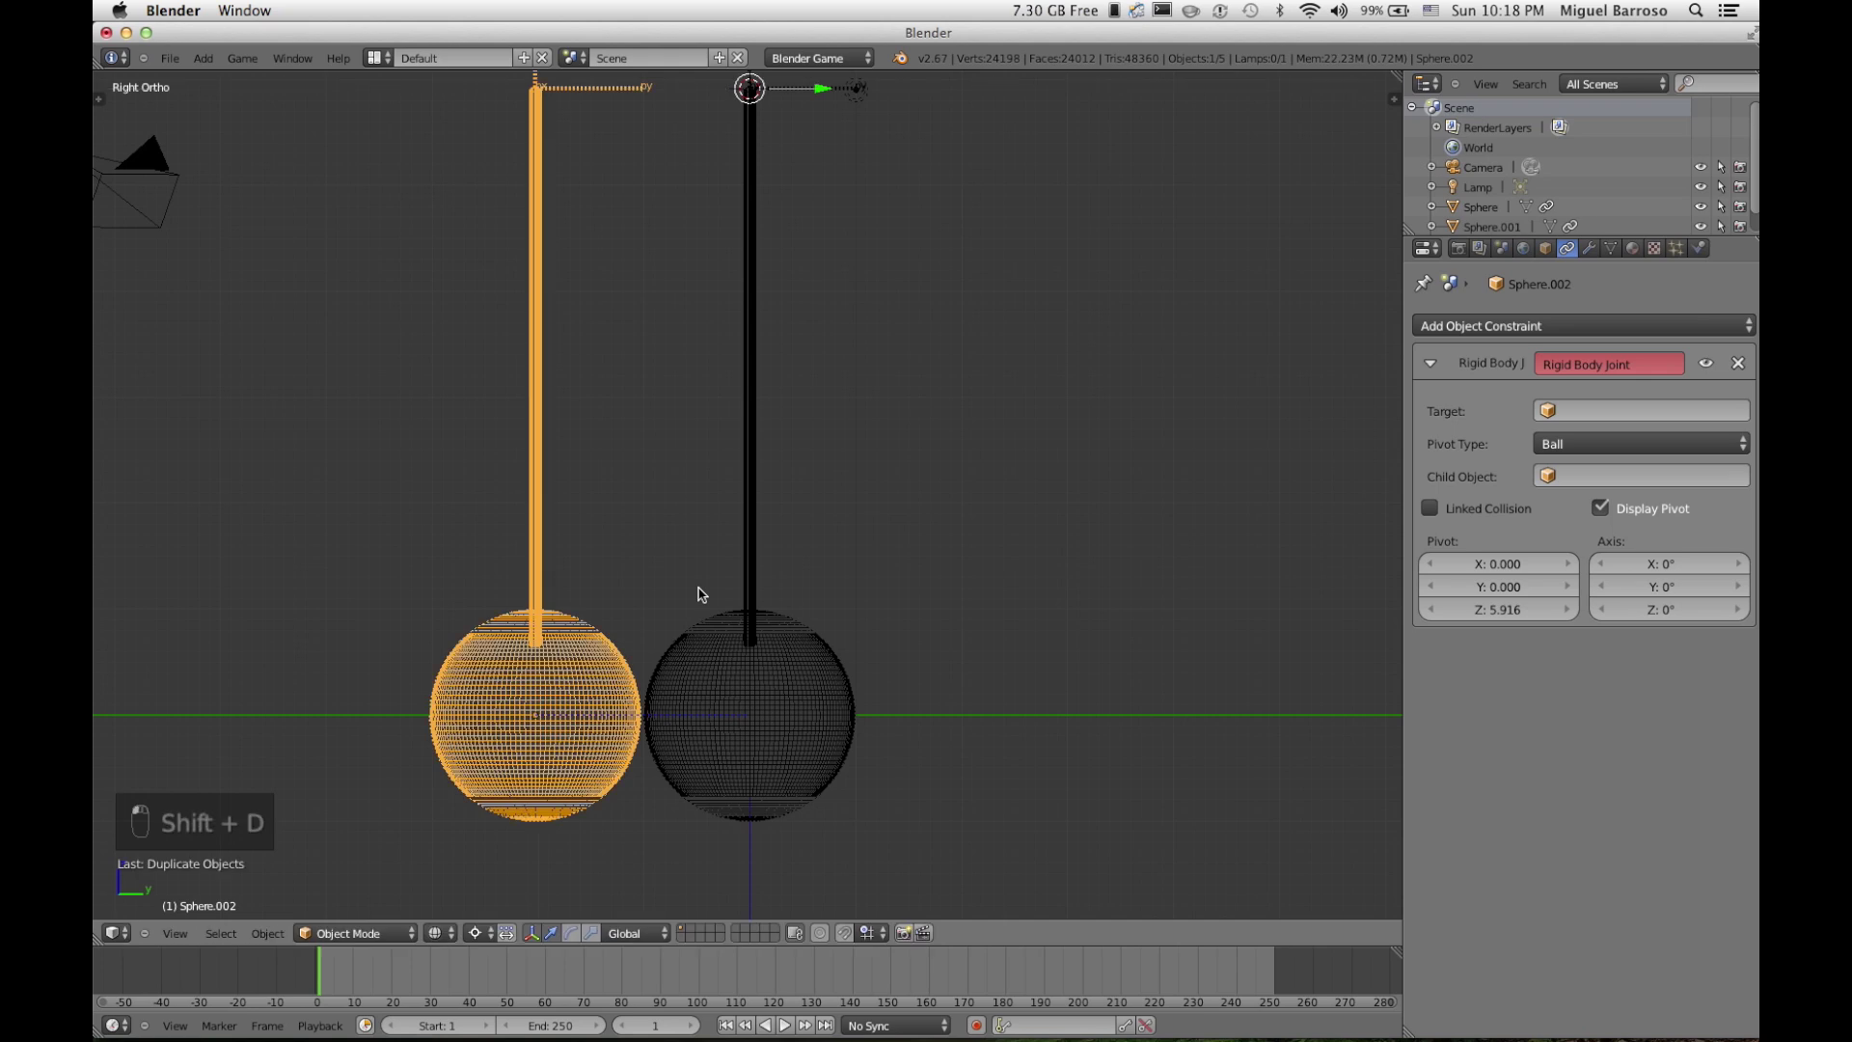
# Step: Try enlarging the copy's rigid body radius to about 1.16 in its physics settings, and return it to 1.000
pyautogui.scroll(4, 727, 674)
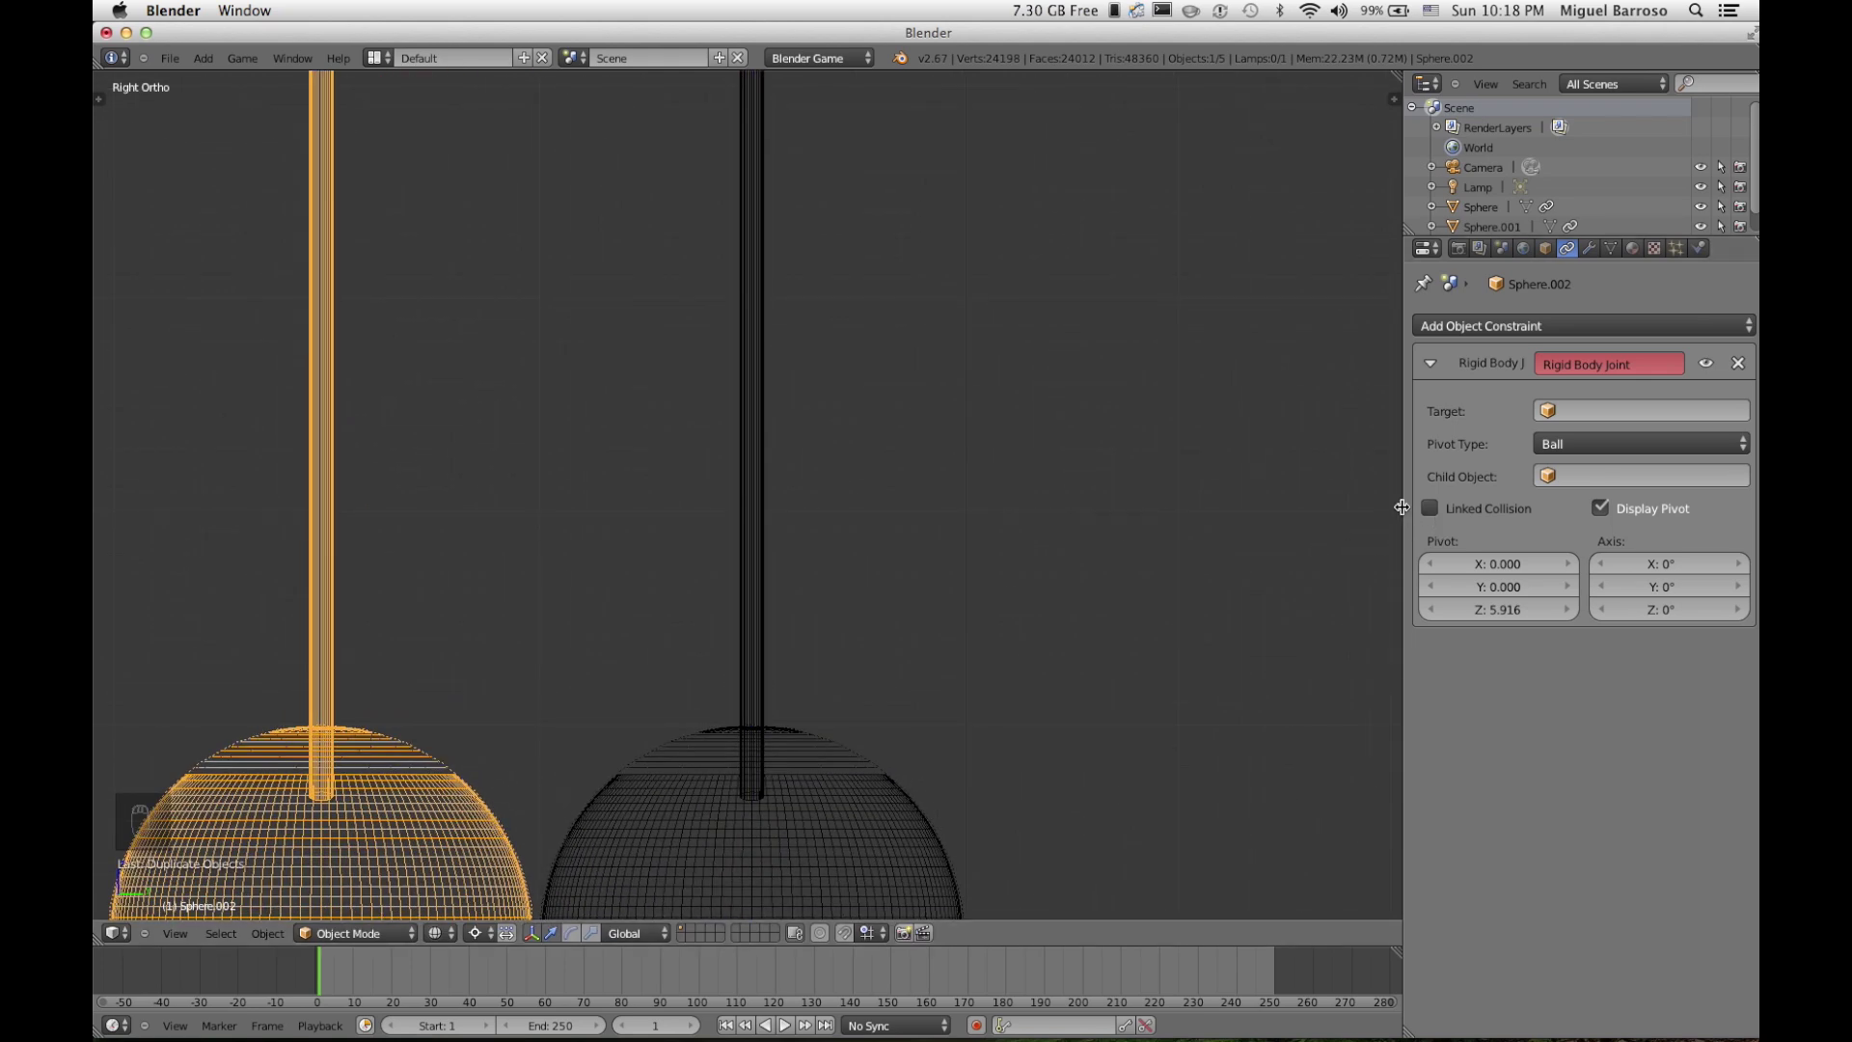
pyautogui.click(1698, 248)
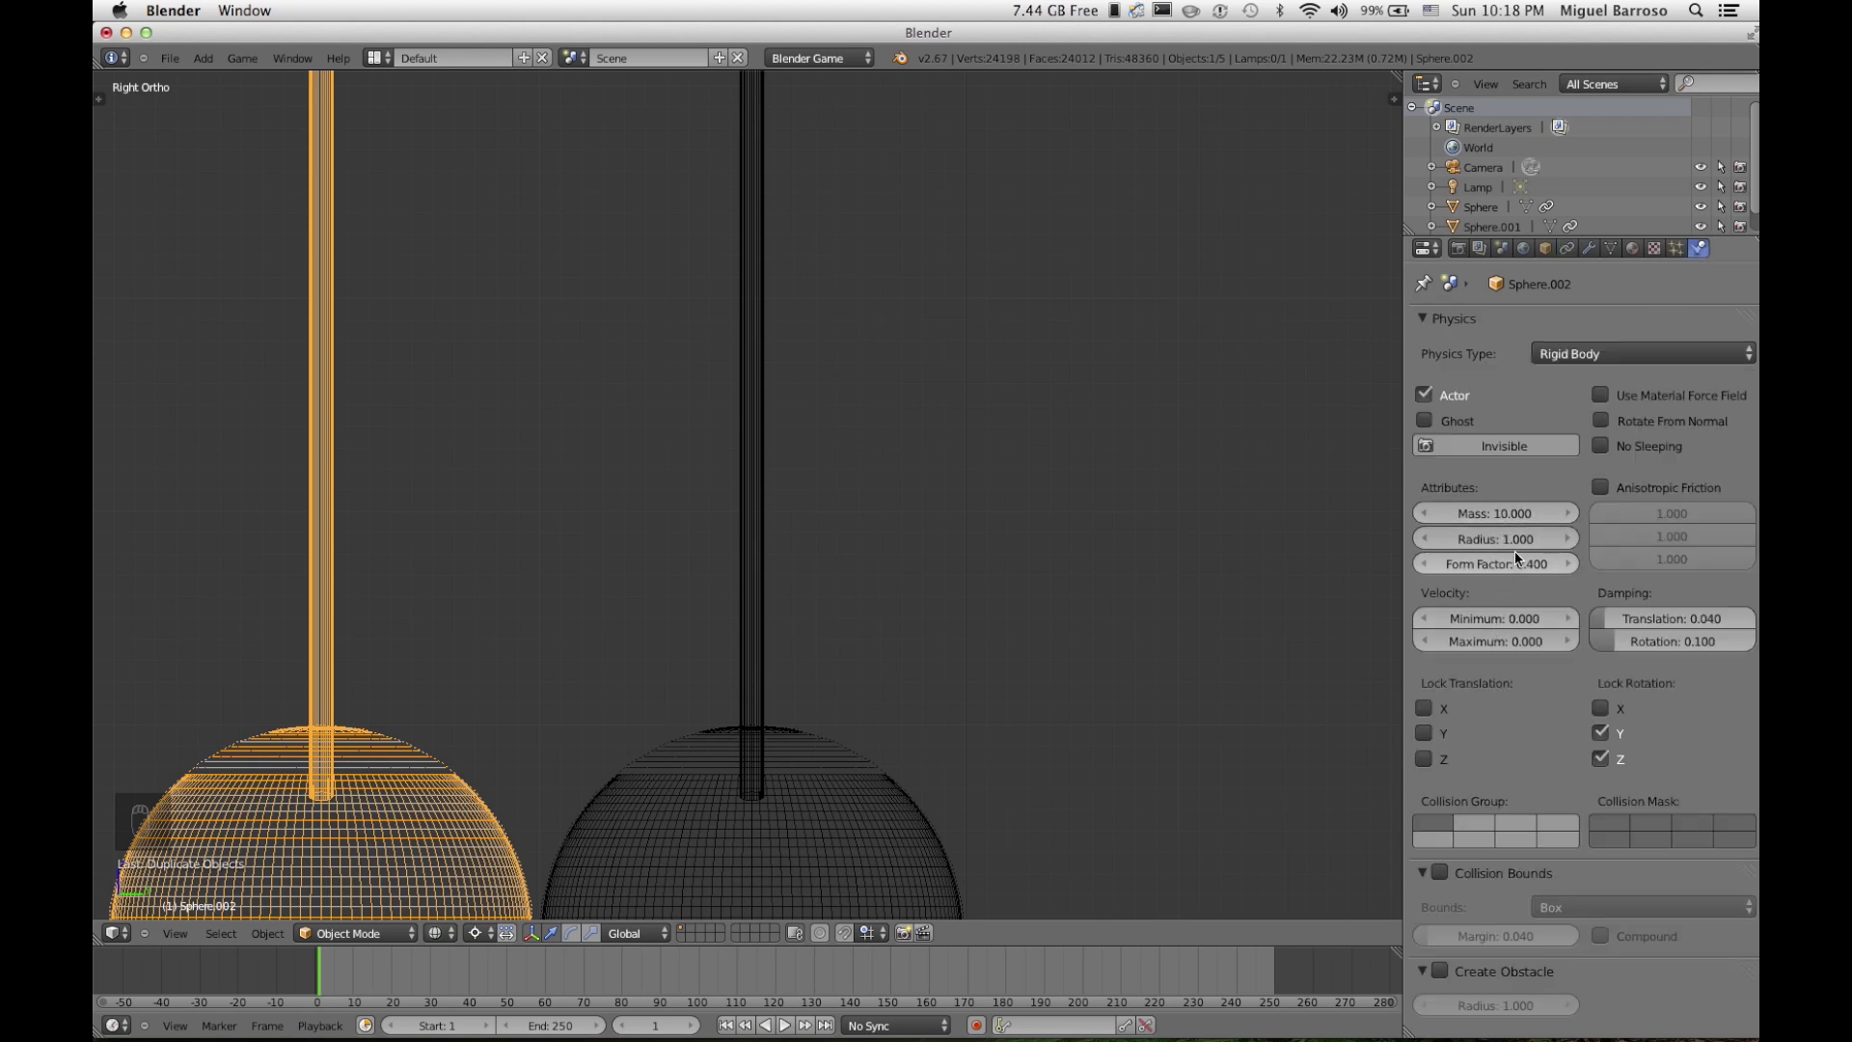
pyautogui.scroll(-3, 1046, 591)
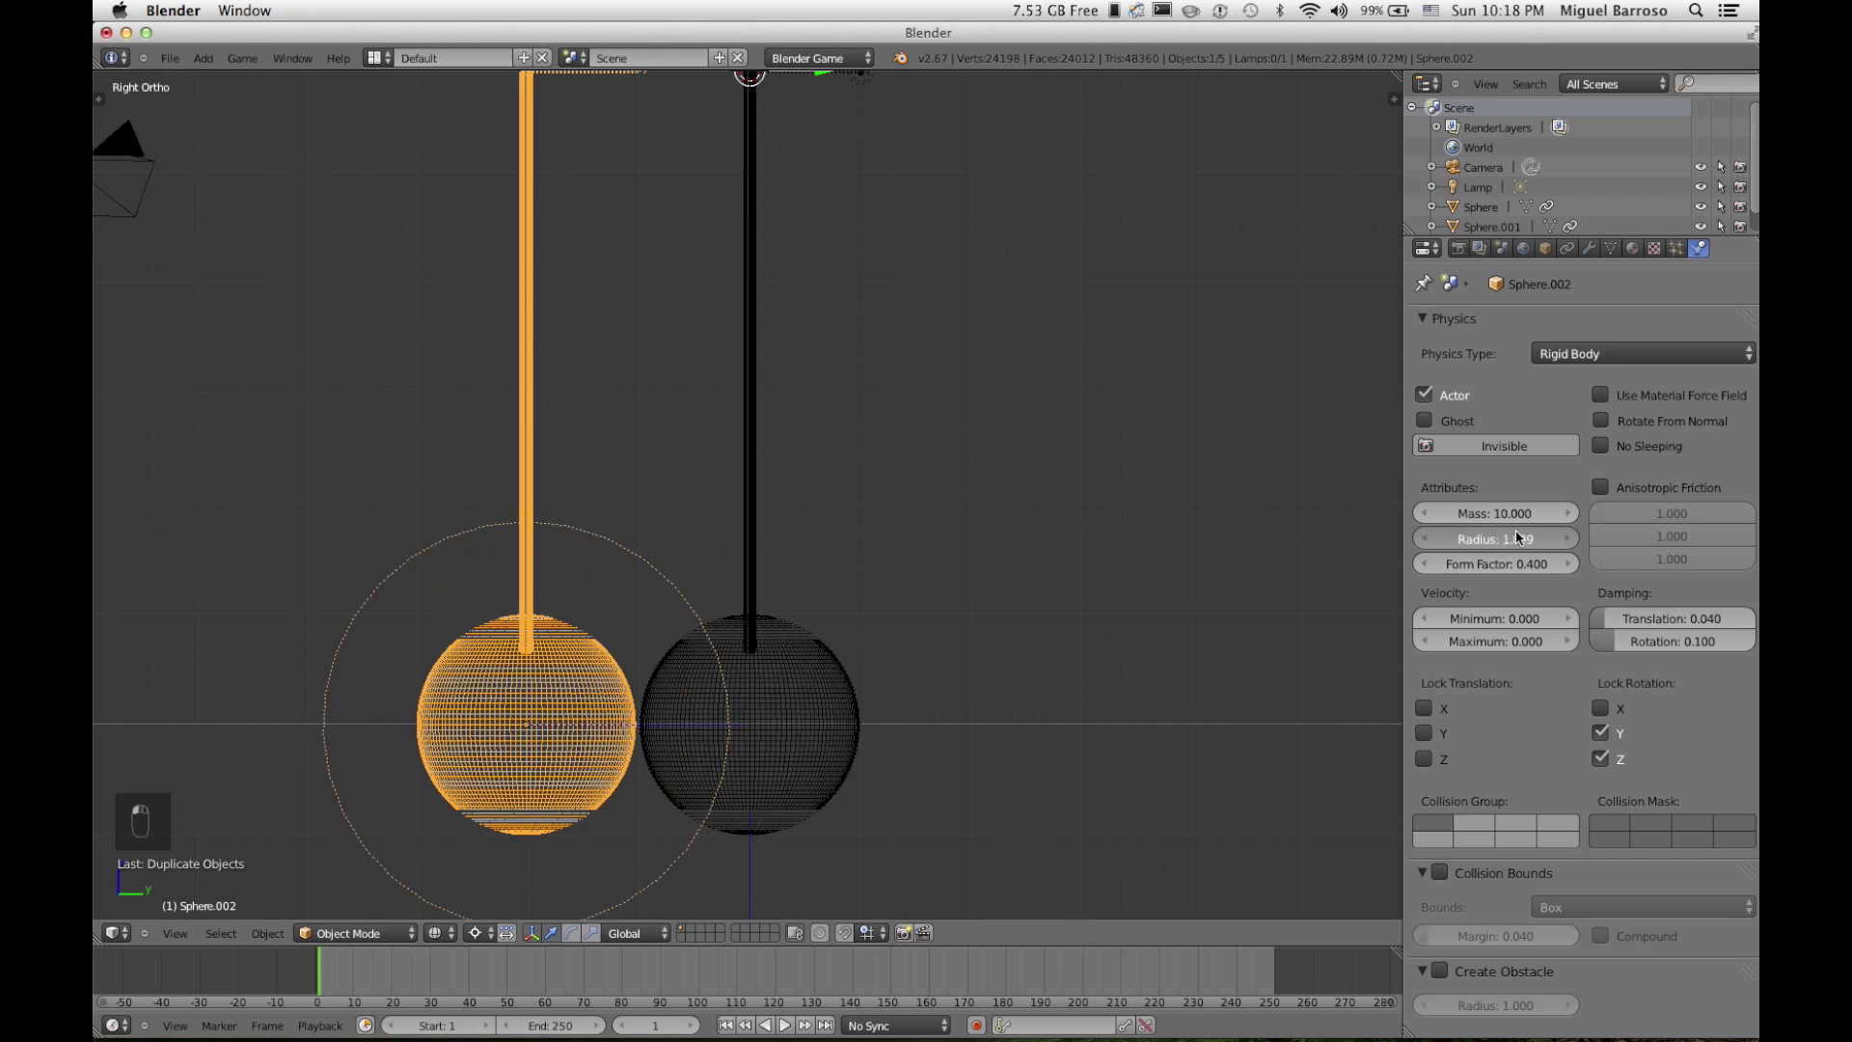
pyautogui.moveTo(1517, 538); pyautogui.dragTo(1472, 550)
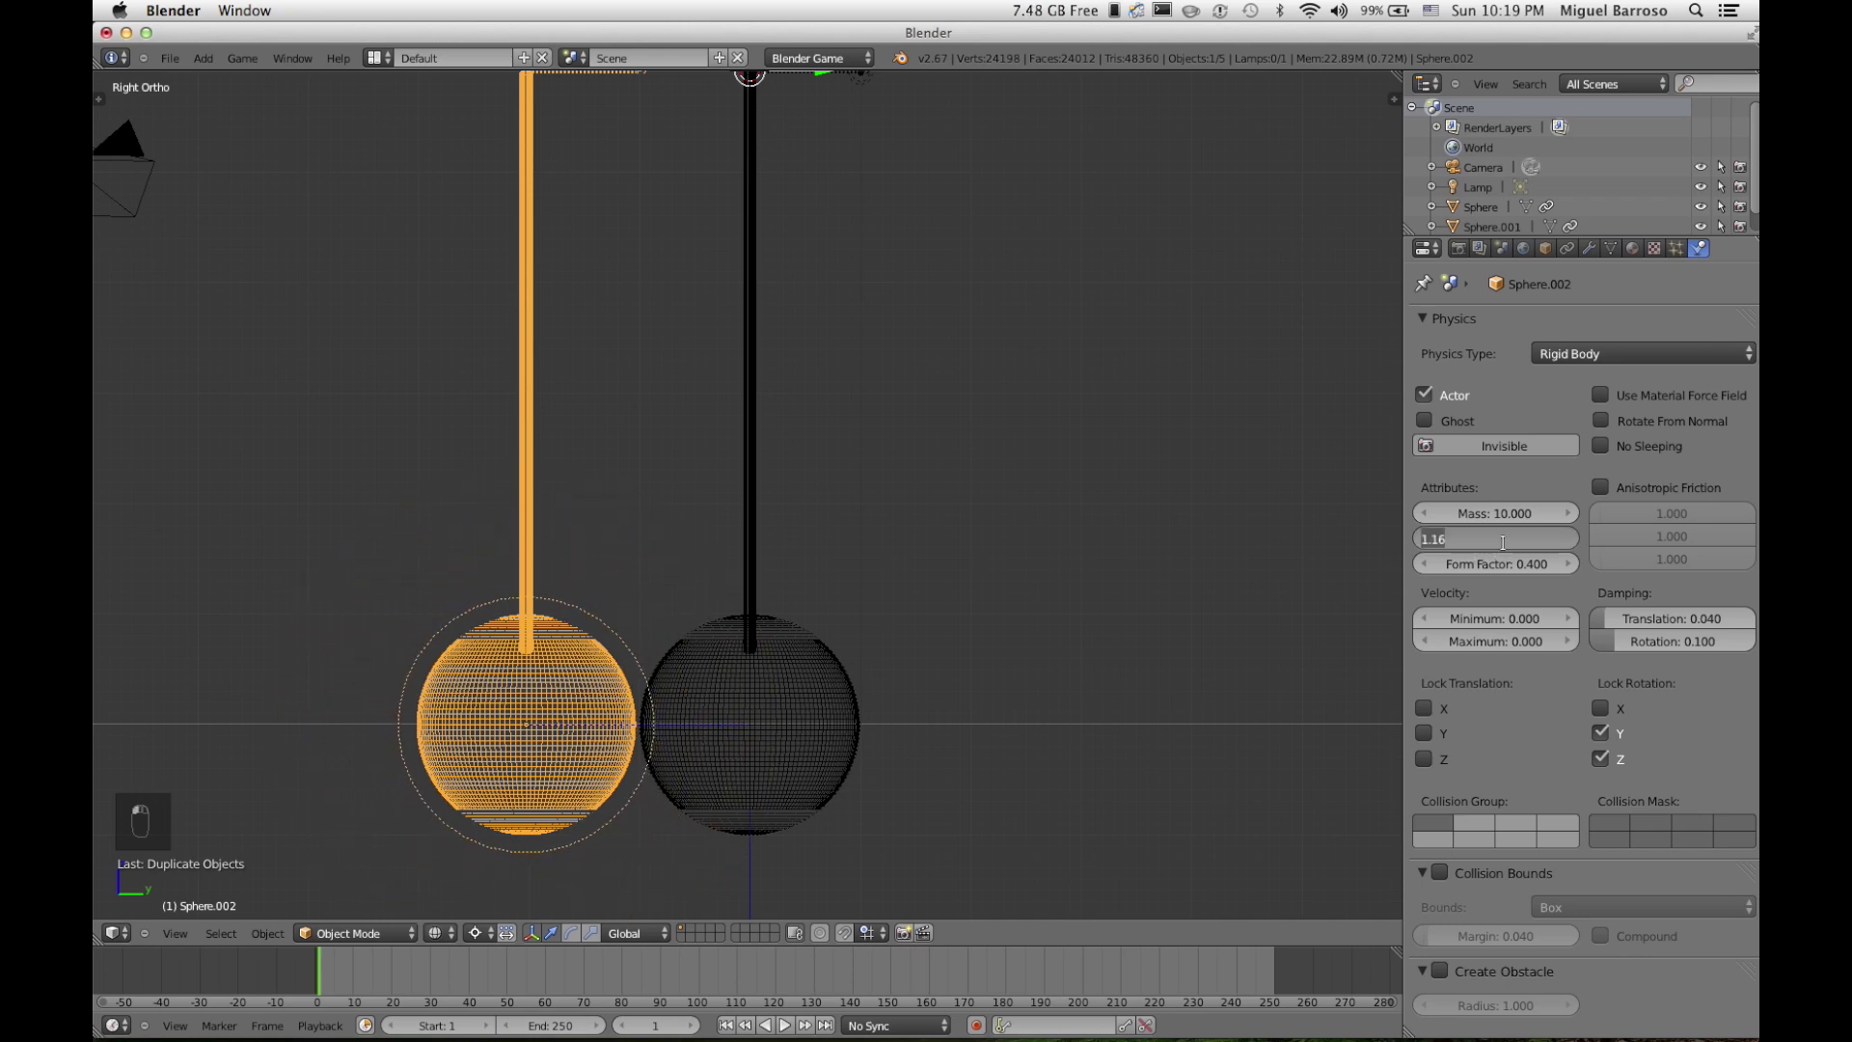
pyautogui.press('Return')
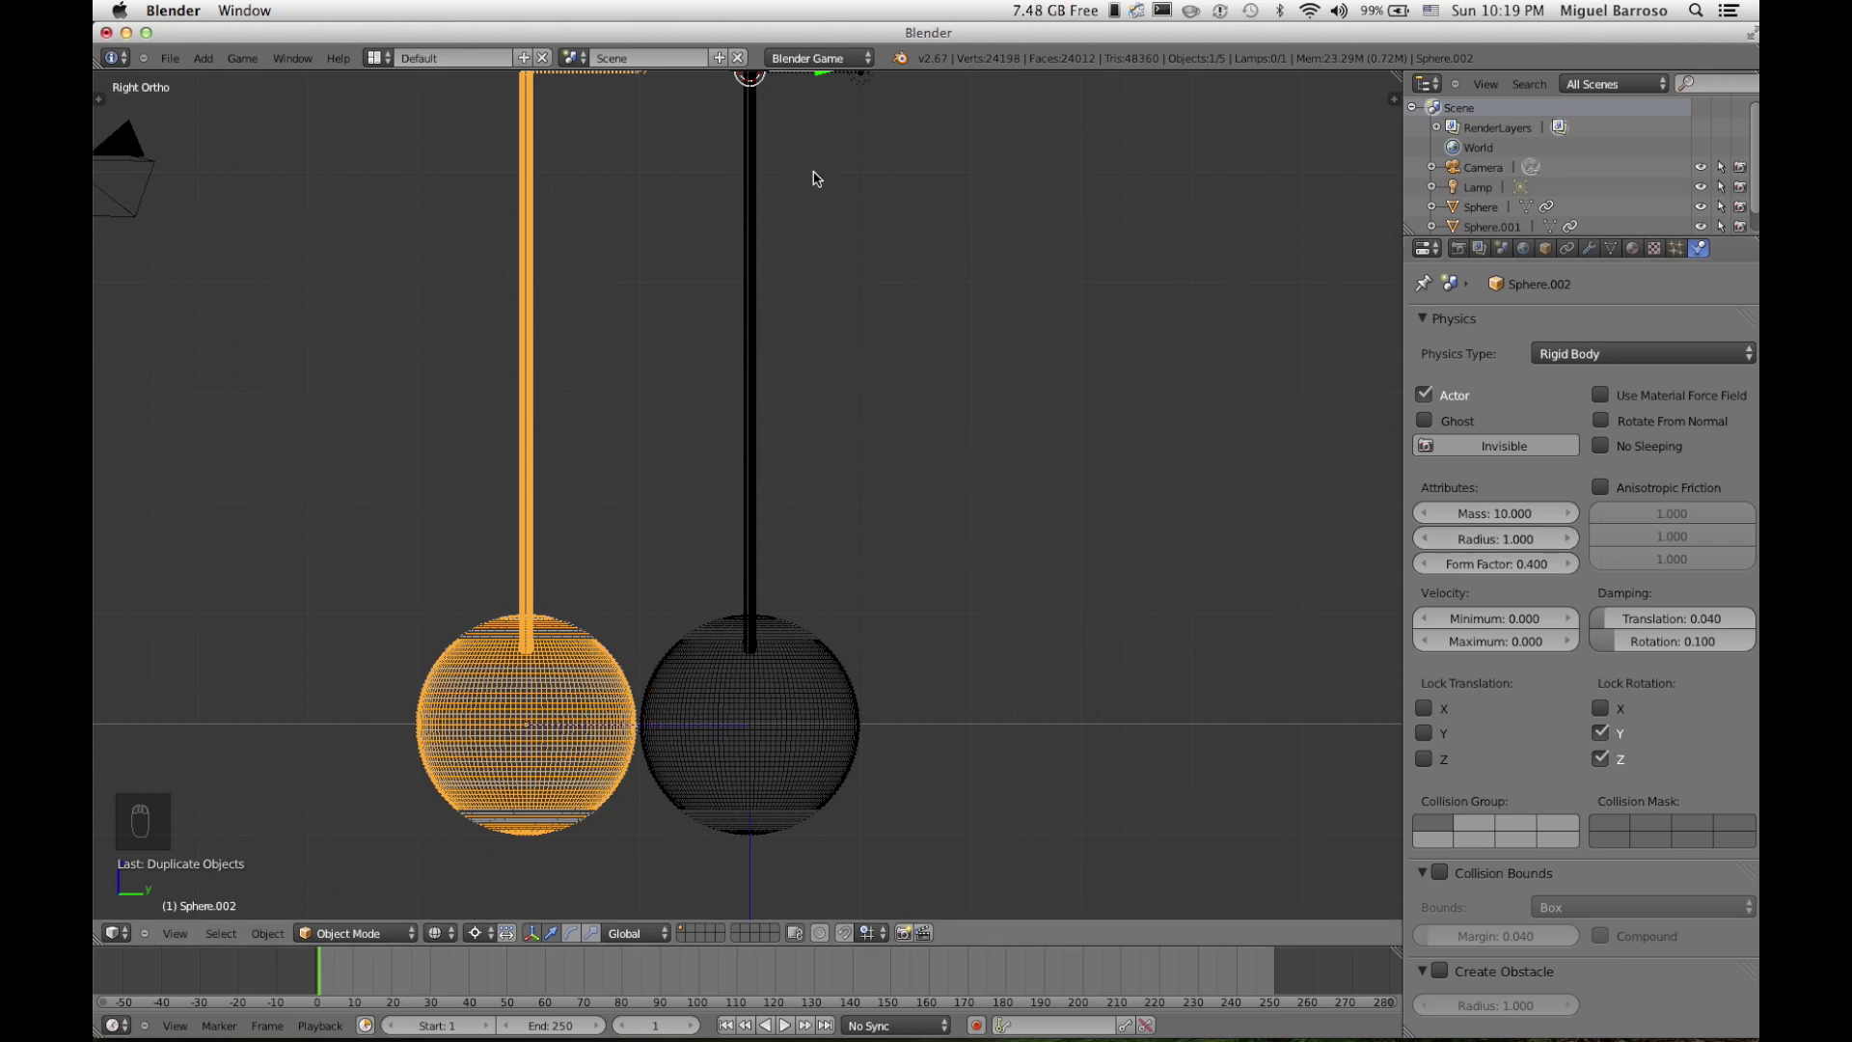
# Step: Examine the gap between the two spheres and their dotted physics radius outlines close up in the right side view
pyautogui.scroll(5, 813, 164)
pyautogui.keyDown('shift'); pyautogui.scroll(-3, 695, 537); pyautogui.keyUp('shift')
pyautogui.scroll(3, 694, 537)
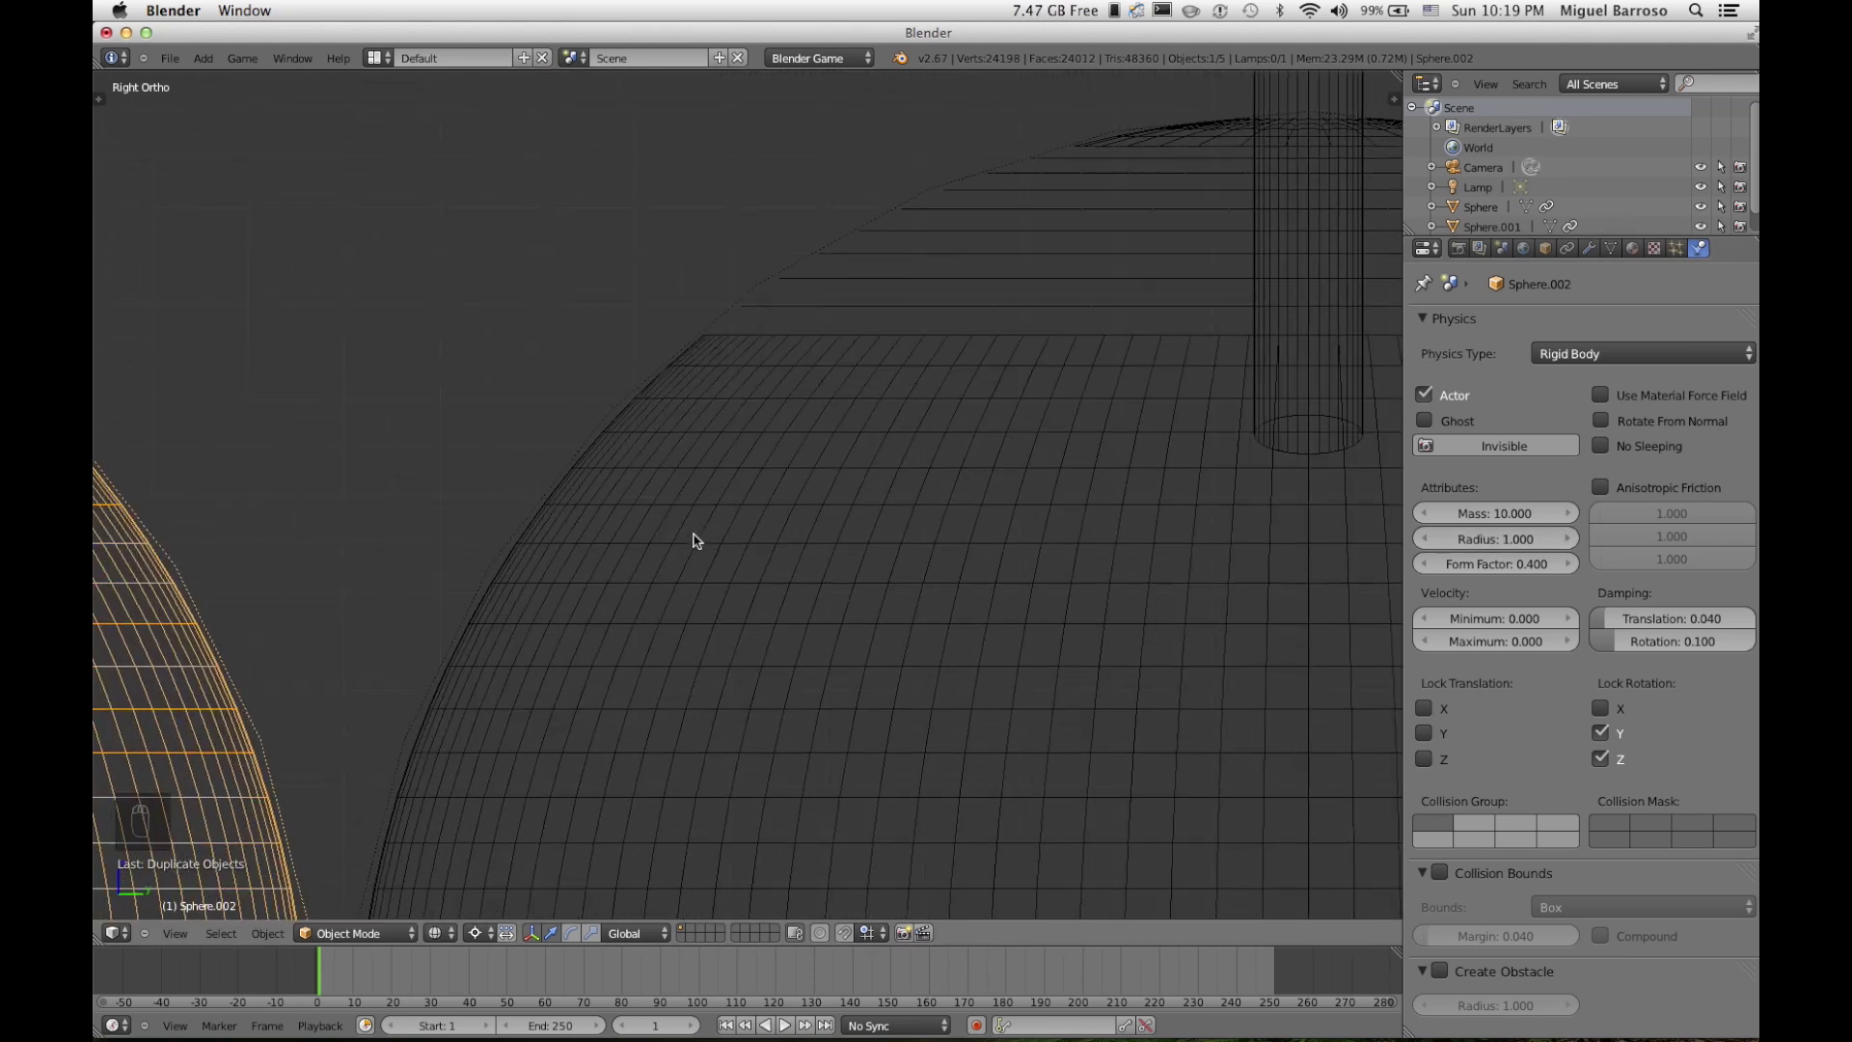
pyautogui.keyDown('shift'); pyautogui.scroll(-3, 694, 539); pyautogui.keyUp('shift')
pyautogui.scroll(3, 694, 539)
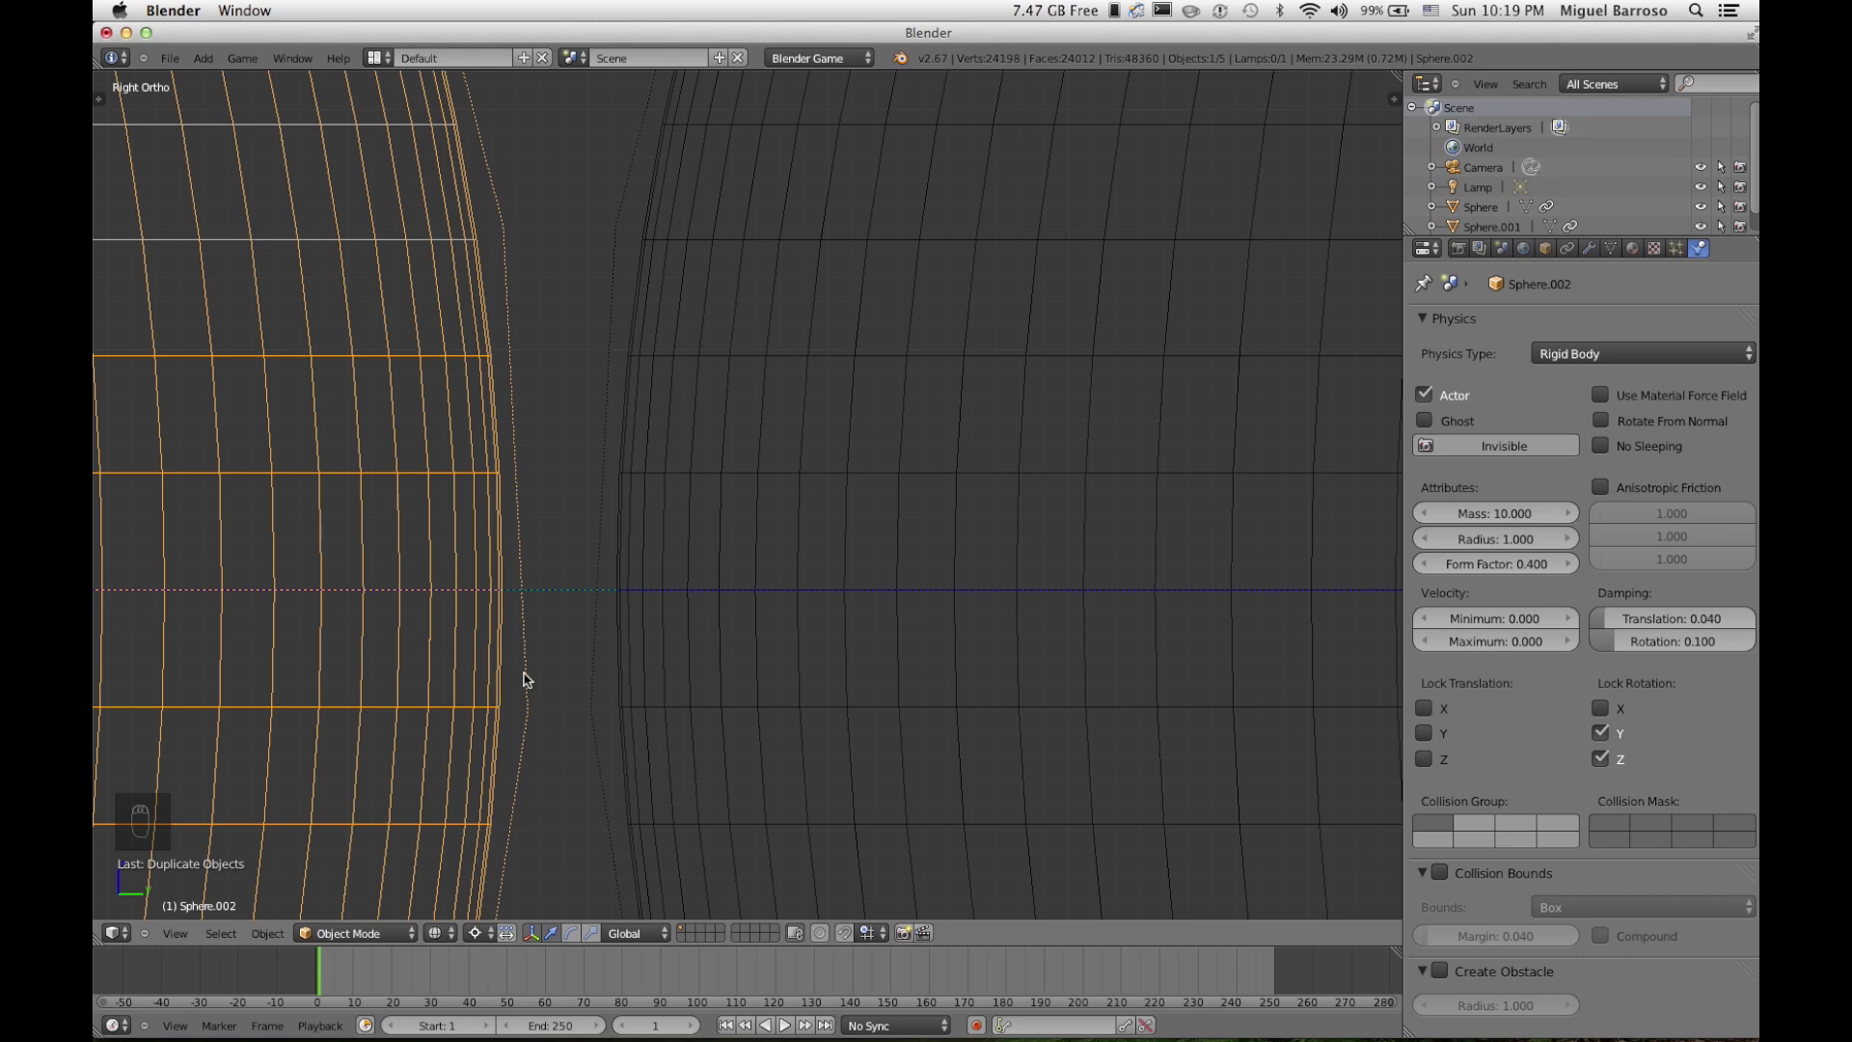
pyautogui.scroll(-5, 524, 766)
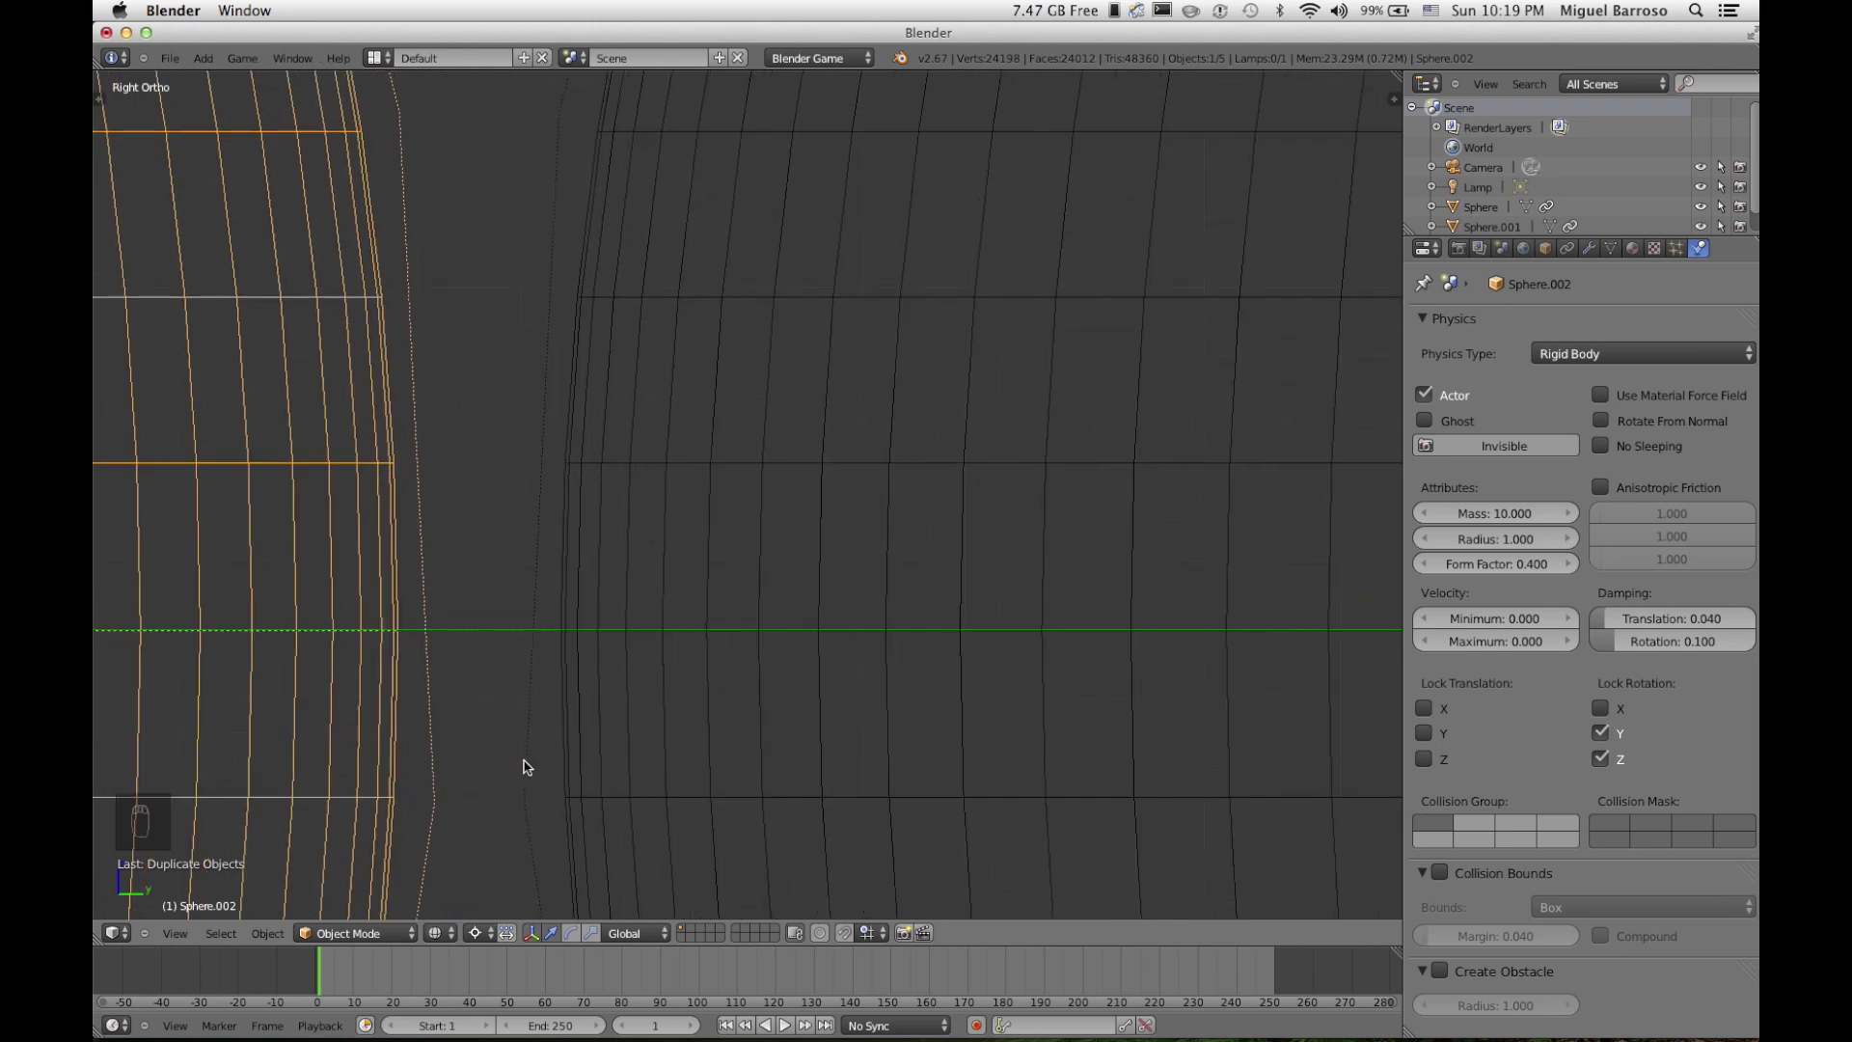
pyautogui.scroll(-3, 524, 767)
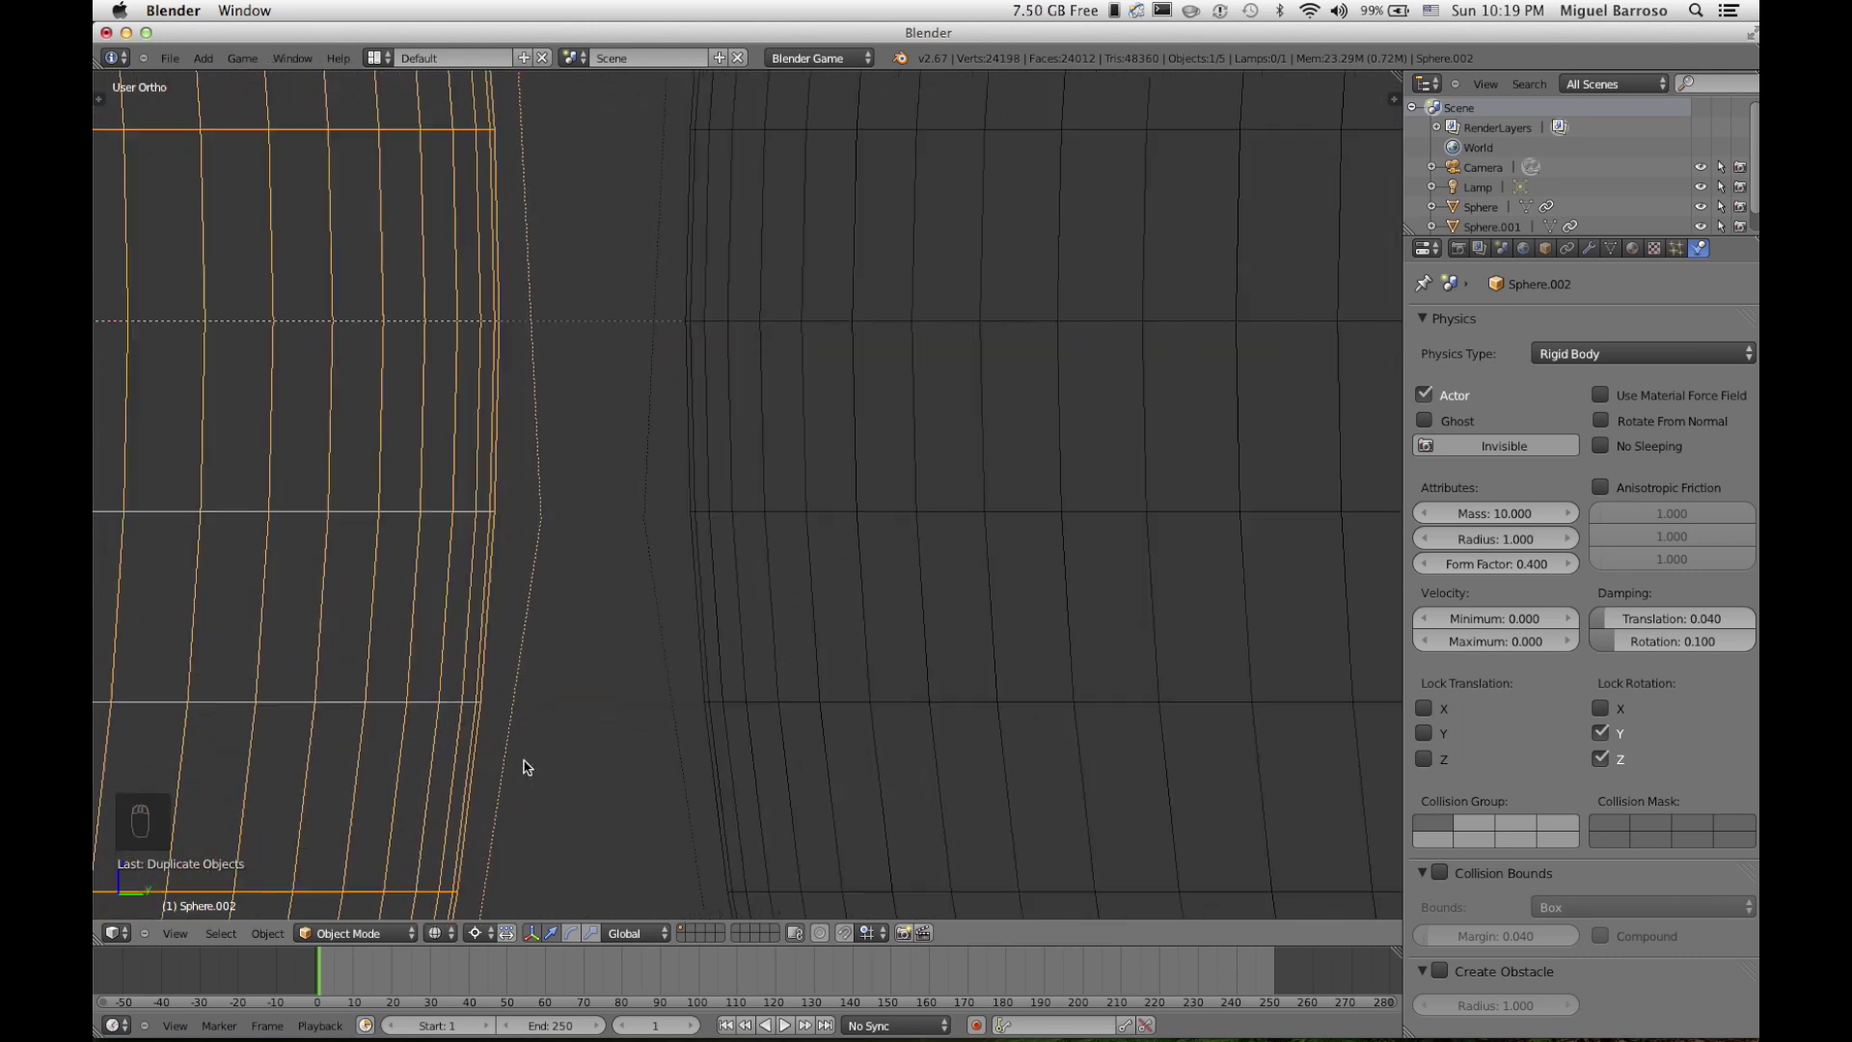
# Step: Inspect the front view of the copy, comparing its dotted radius outline with the sphere's mesh
pyautogui.press('KP_1')
pyautogui.scroll(-5, 521, 766)
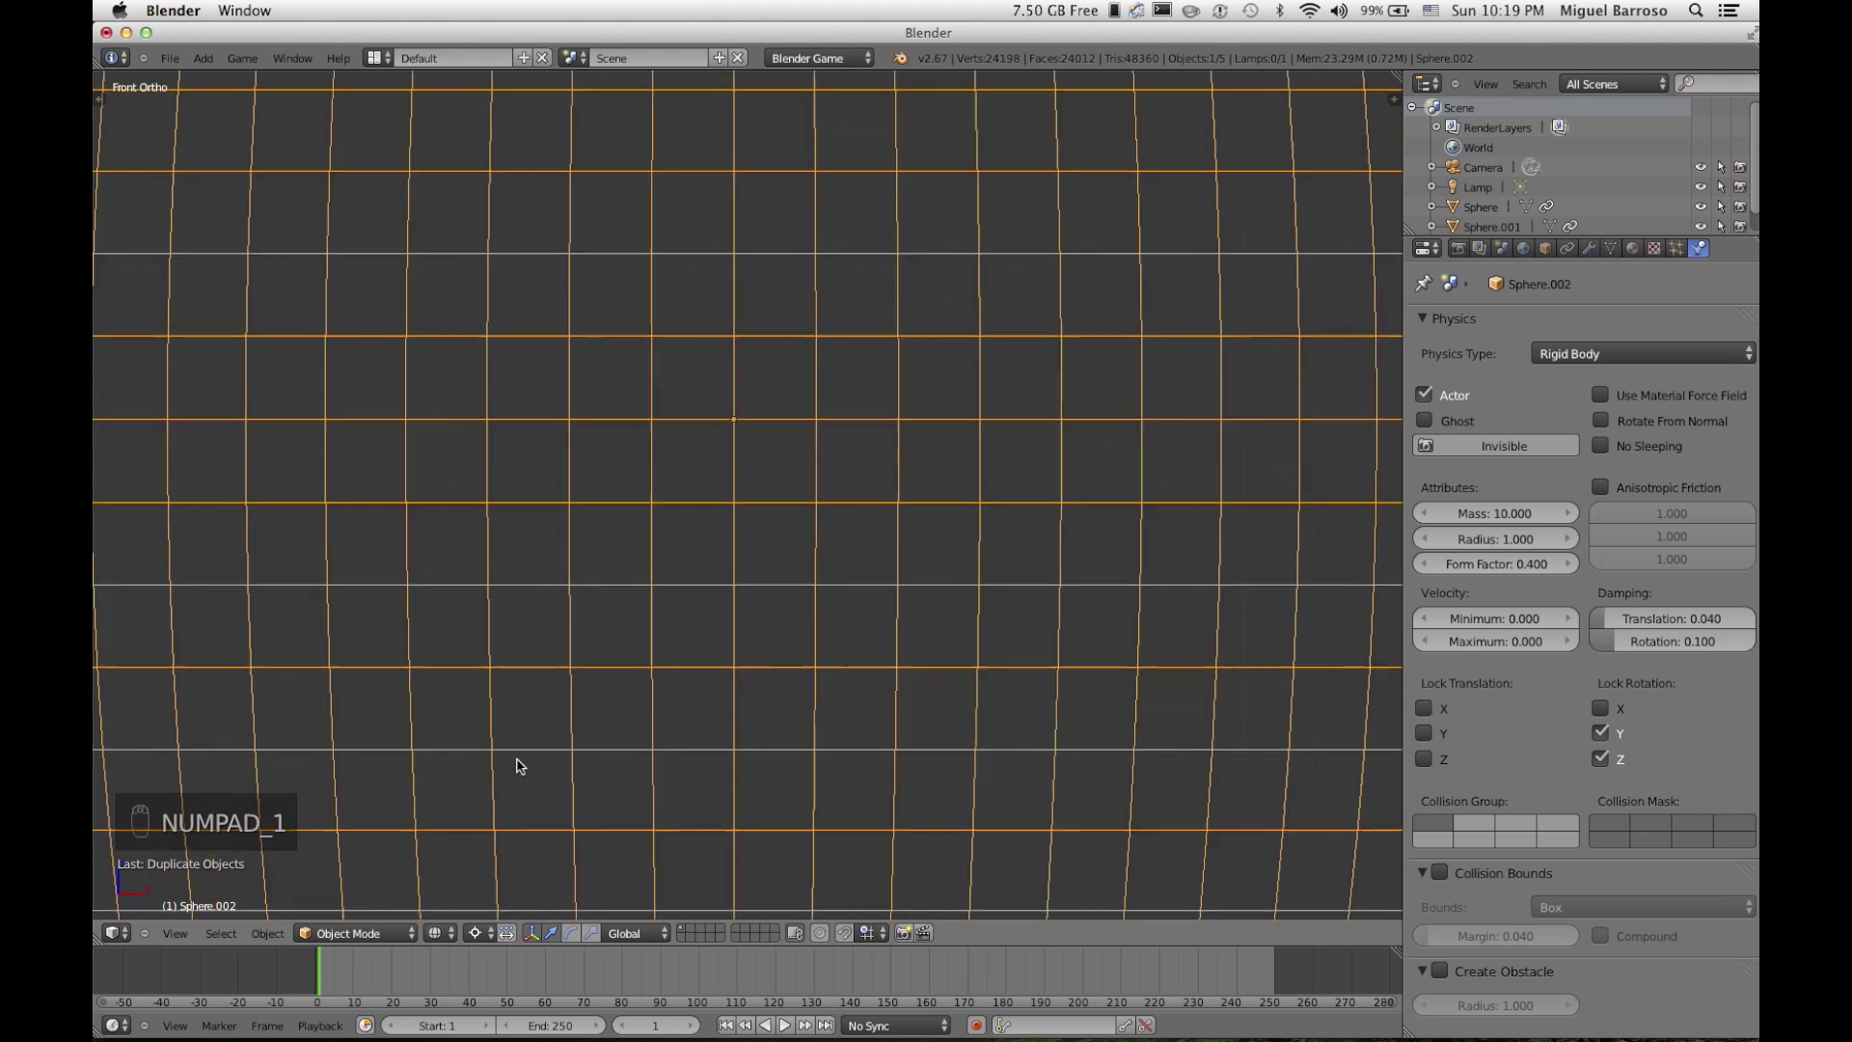
pyautogui.press('KP_1')
pyautogui.scroll(-5, 520, 766)
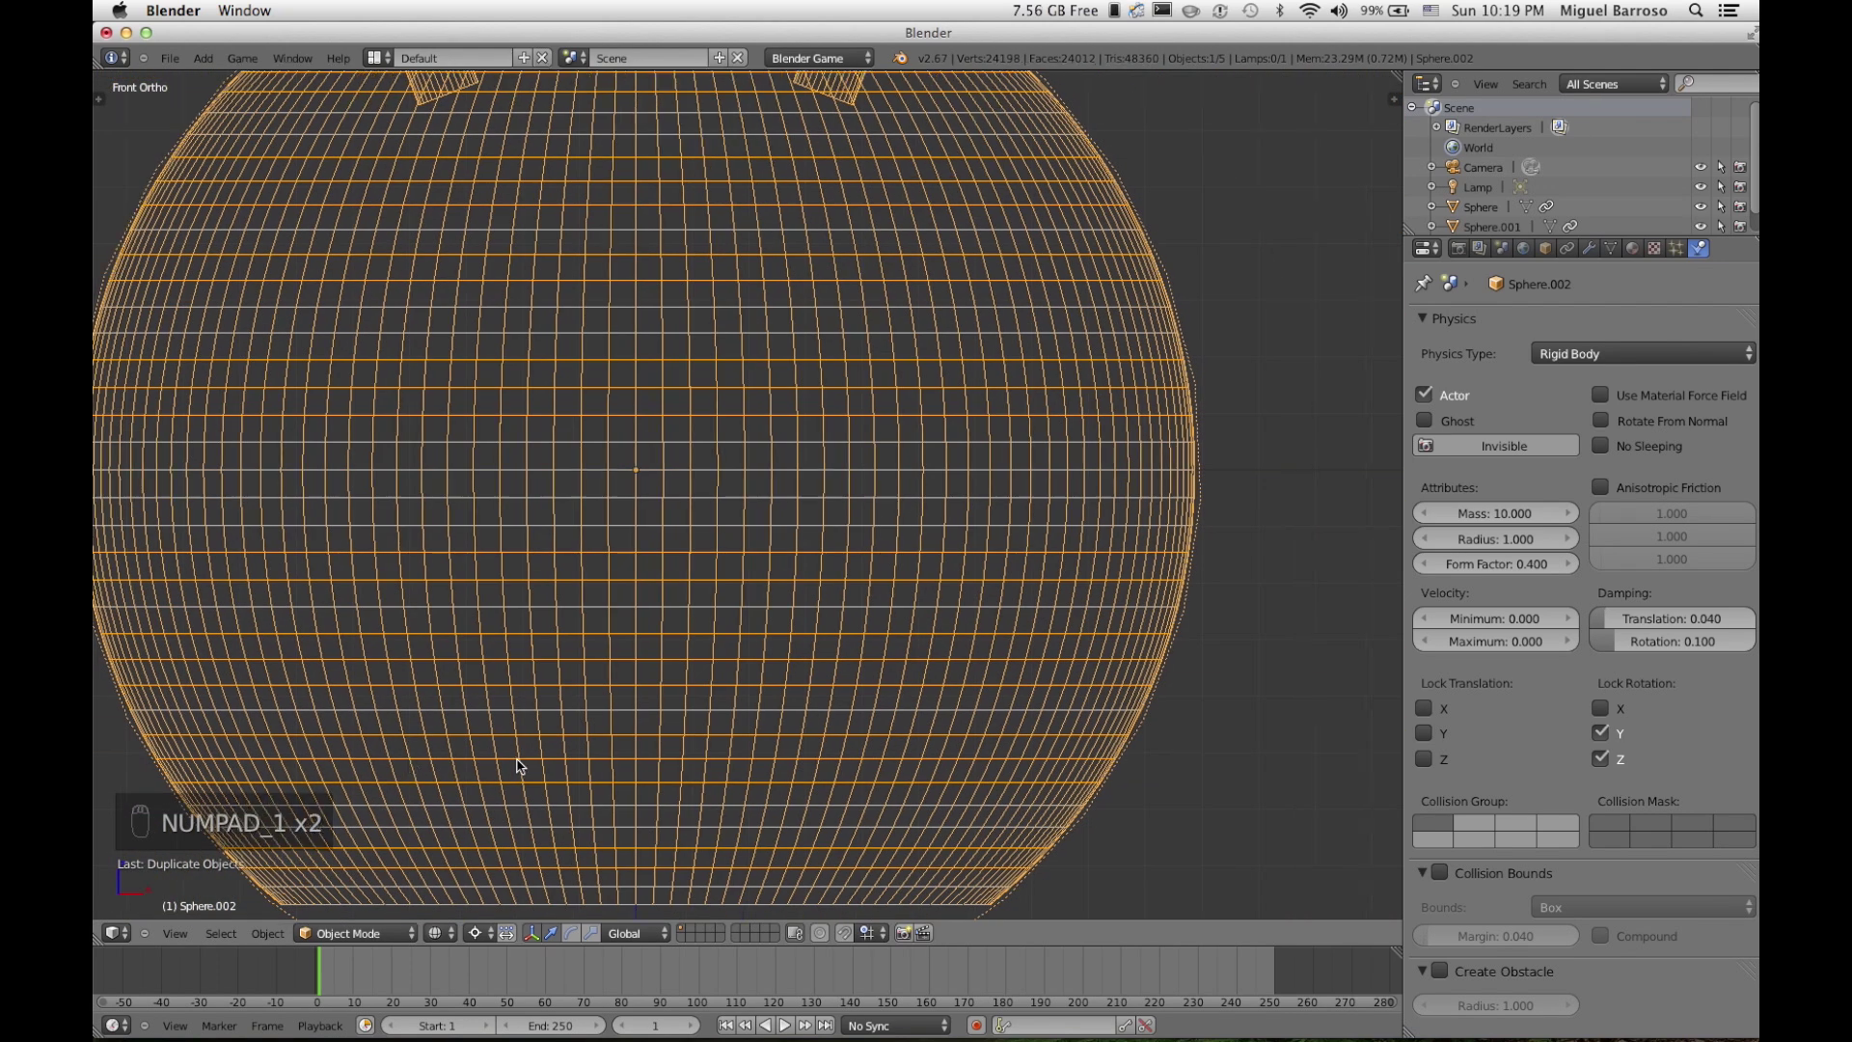
pyautogui.keyDown('ctrl'); pyautogui.hscroll(5, 521, 767); pyautogui.keyUp('ctrl')
pyautogui.keyDown('ctrl'); pyautogui.hscroll(-5, 521, 766); pyautogui.keyUp('ctrl')
pyautogui.keyDown('ctrl'); pyautogui.hscroll(-3, 521, 767); pyautogui.keyUp('ctrl')
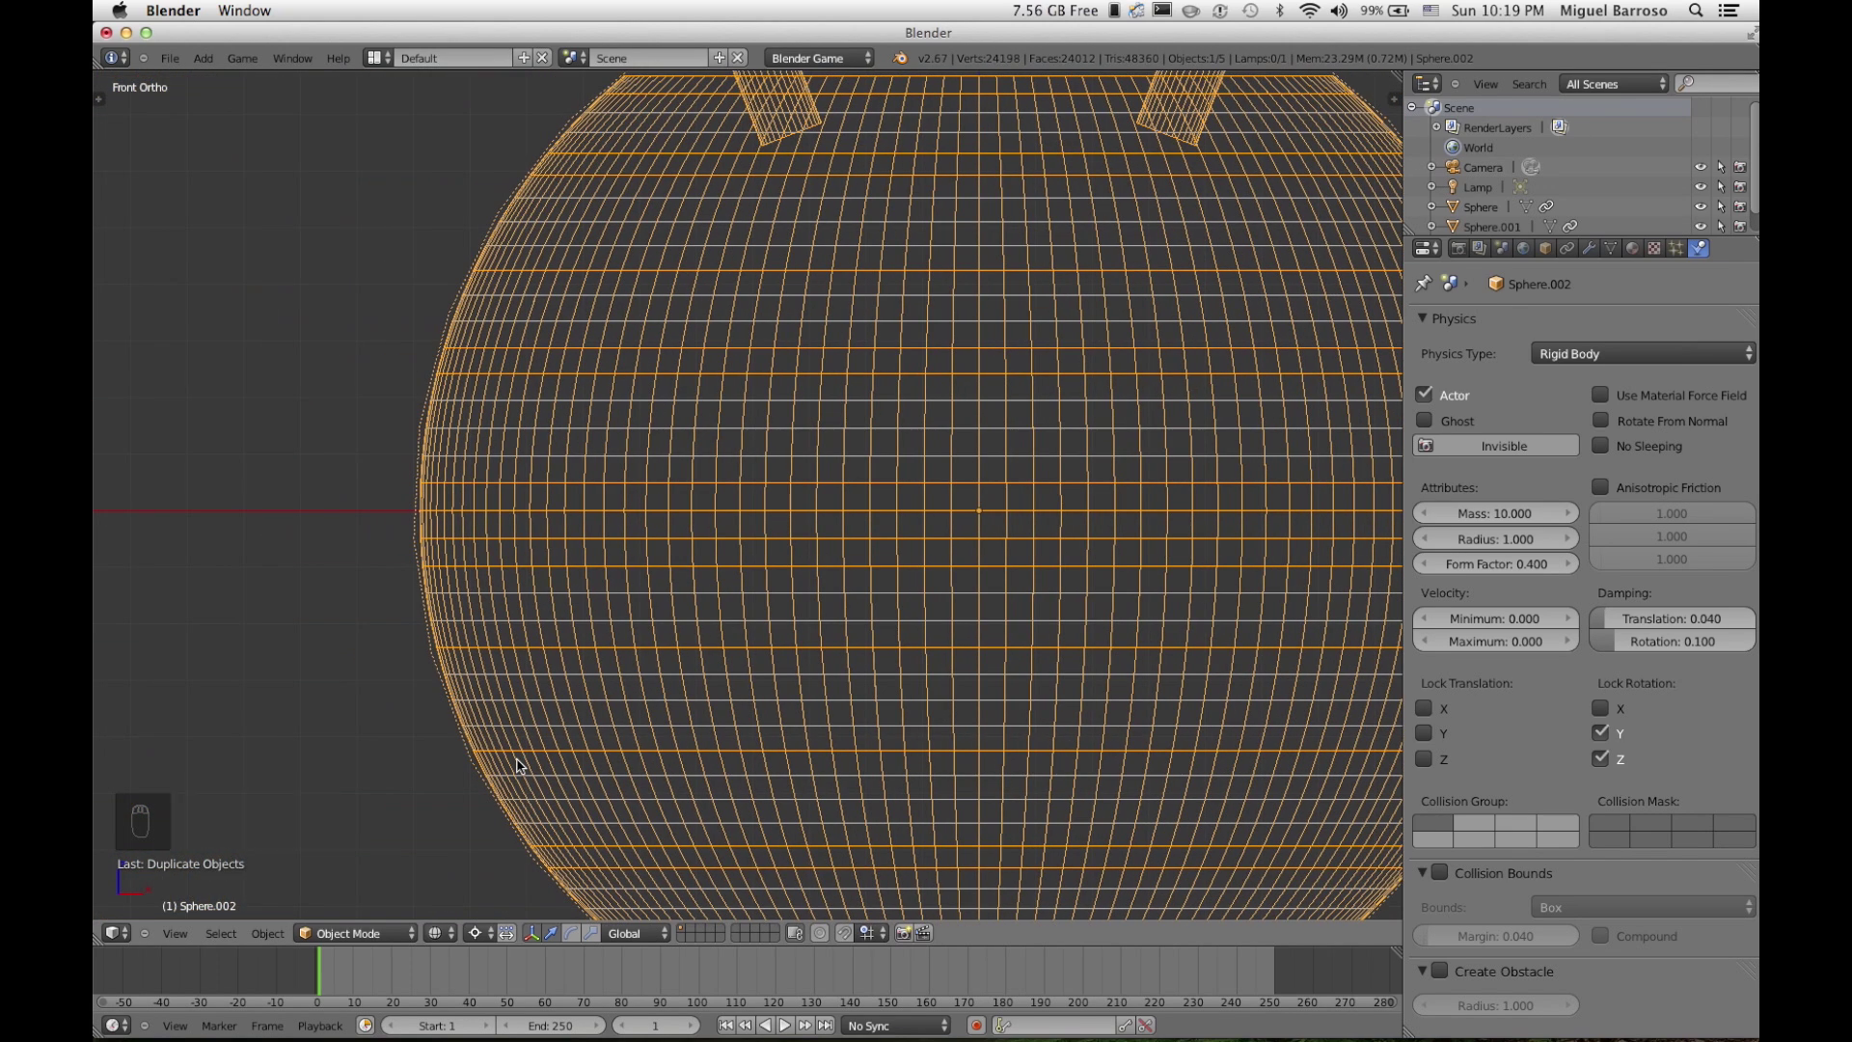
pyautogui.press('KP_3')
pyautogui.scroll(-6, 783, 458)
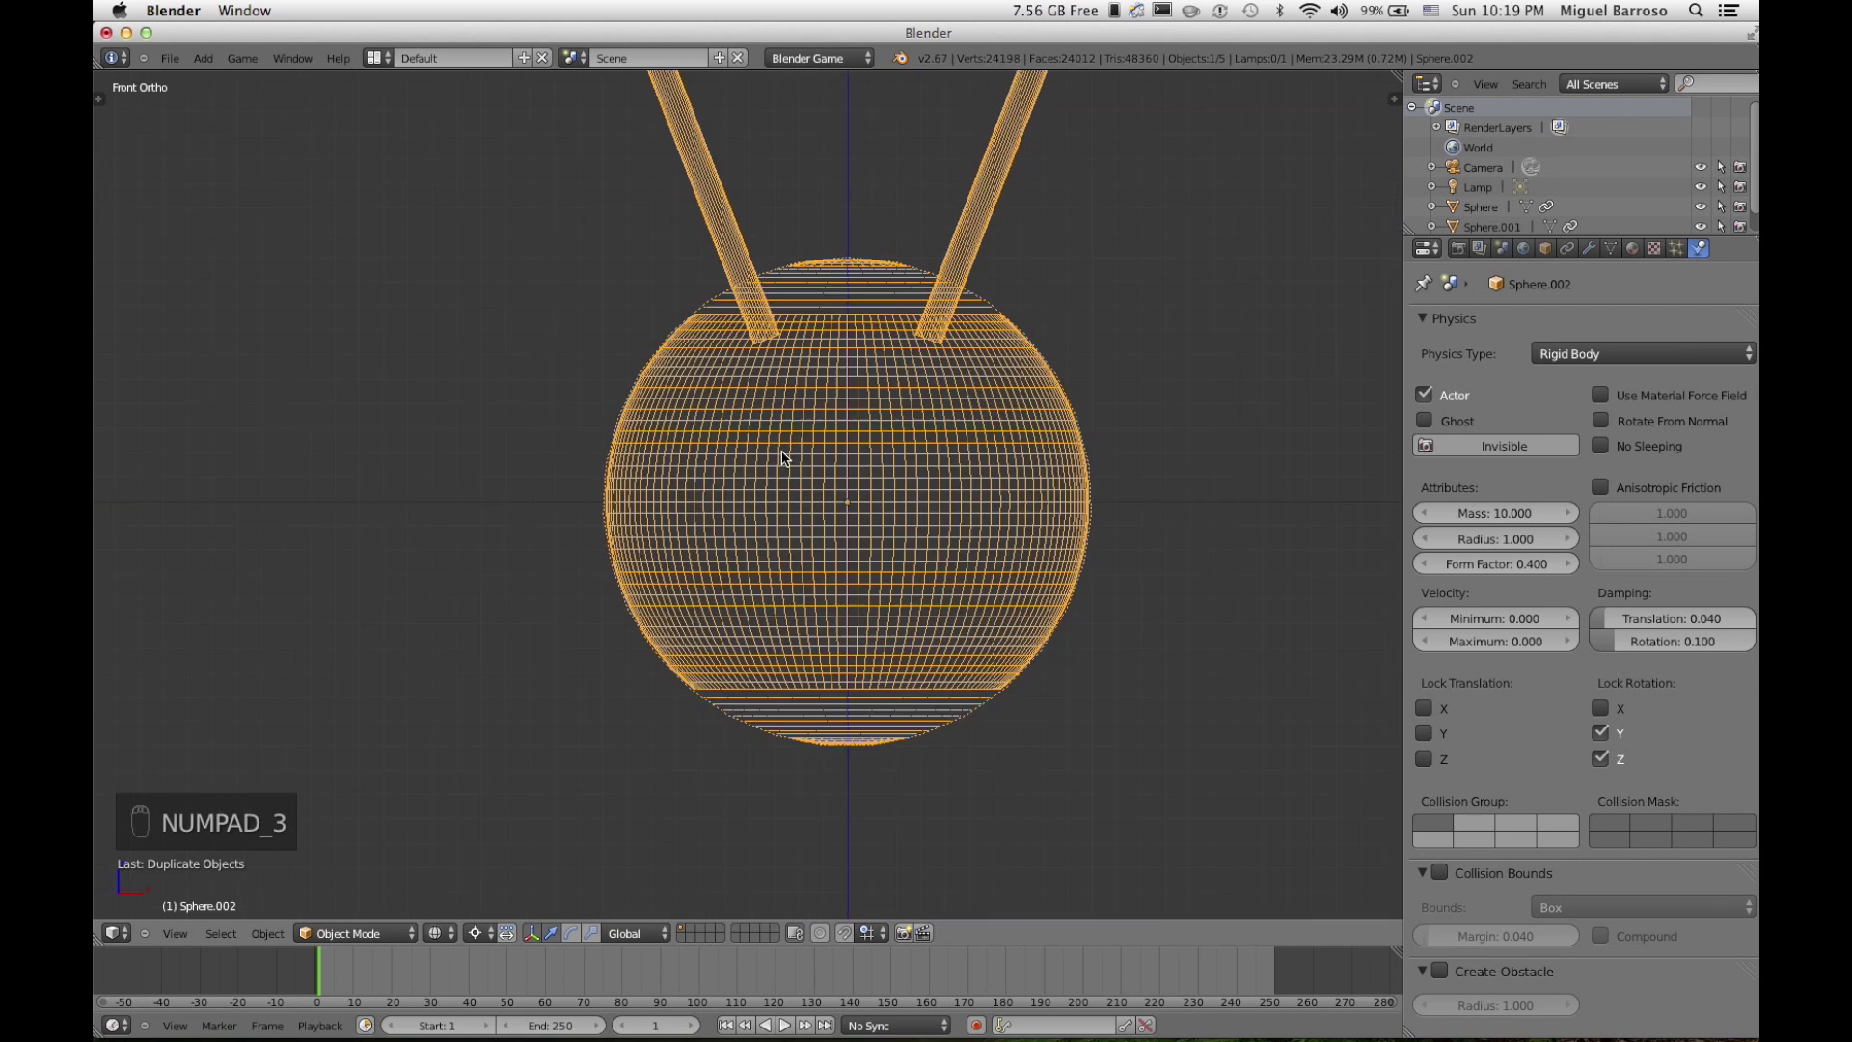
pyautogui.press('KP_1')
pyautogui.scroll(-8, 783, 459)
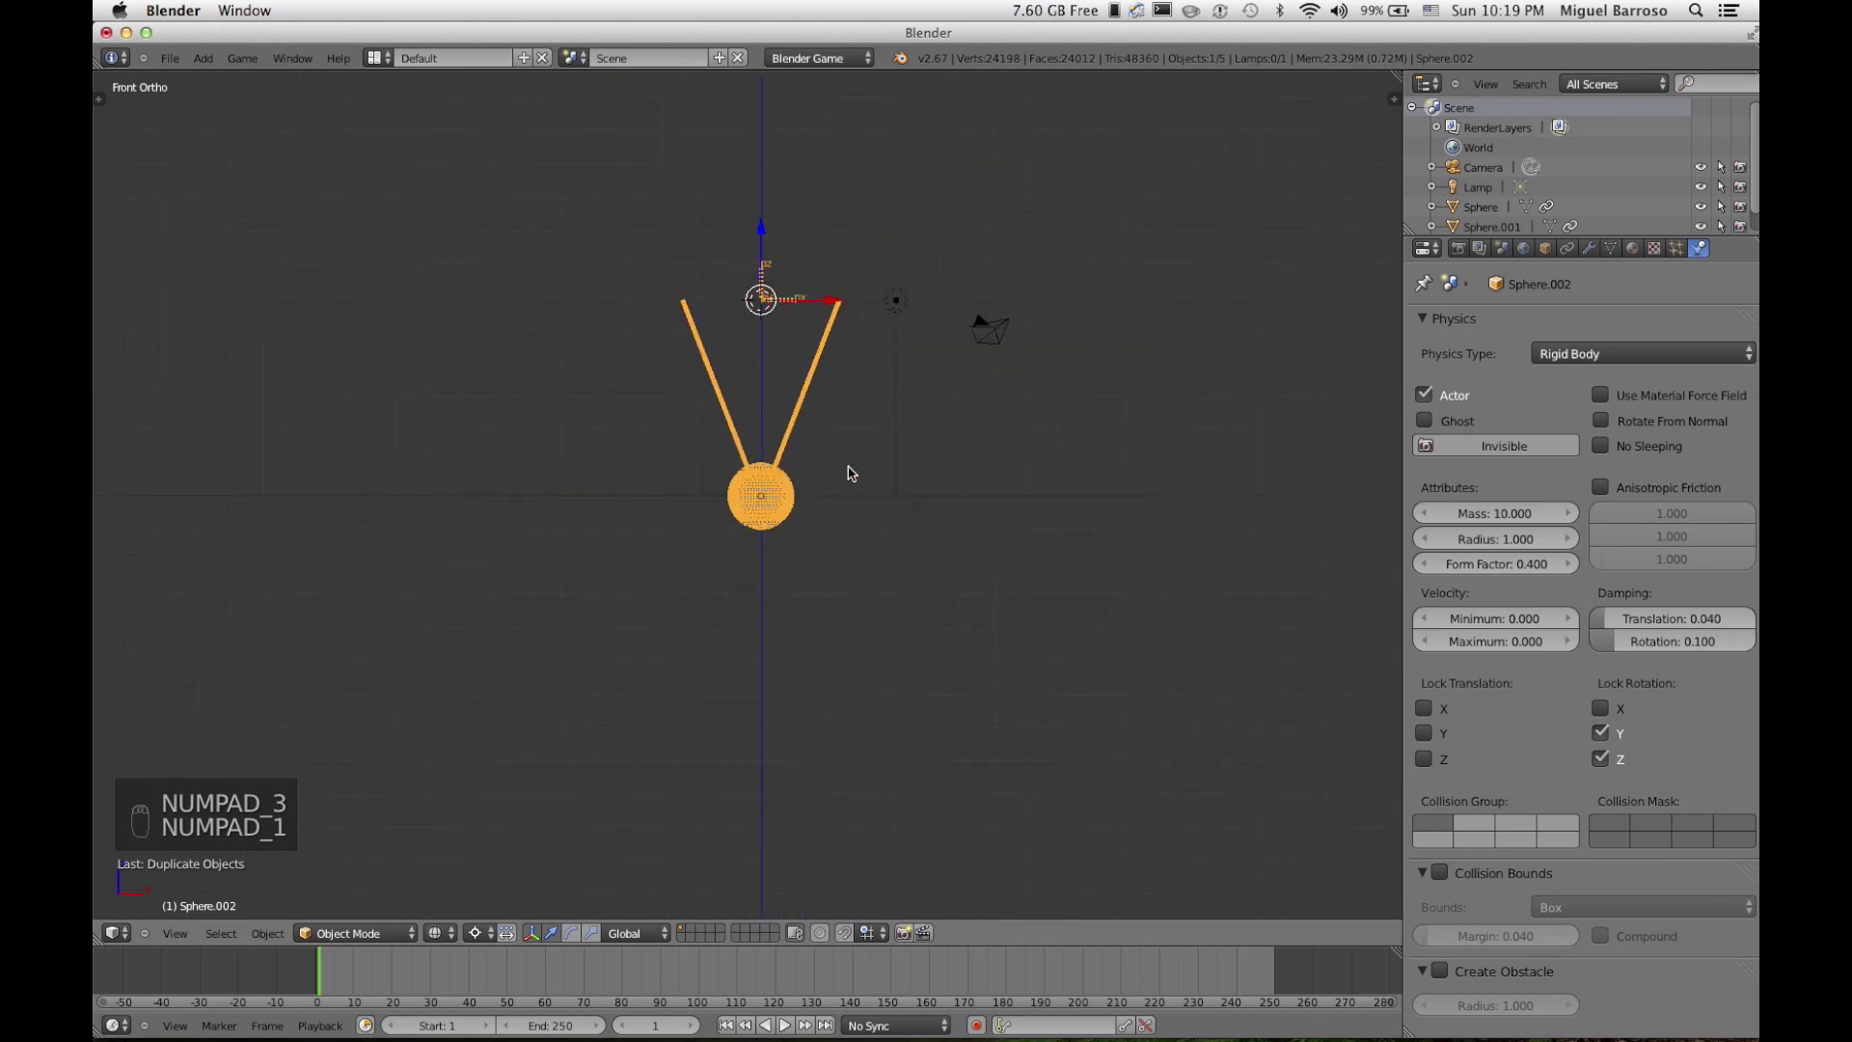
# Step: Move the copy along Y towards the original in the right side view until their radius outlines almost touch
pyautogui.hscroll(5, 847, 476)
pyautogui.press('KP_1')
pyautogui.press('KP_3')
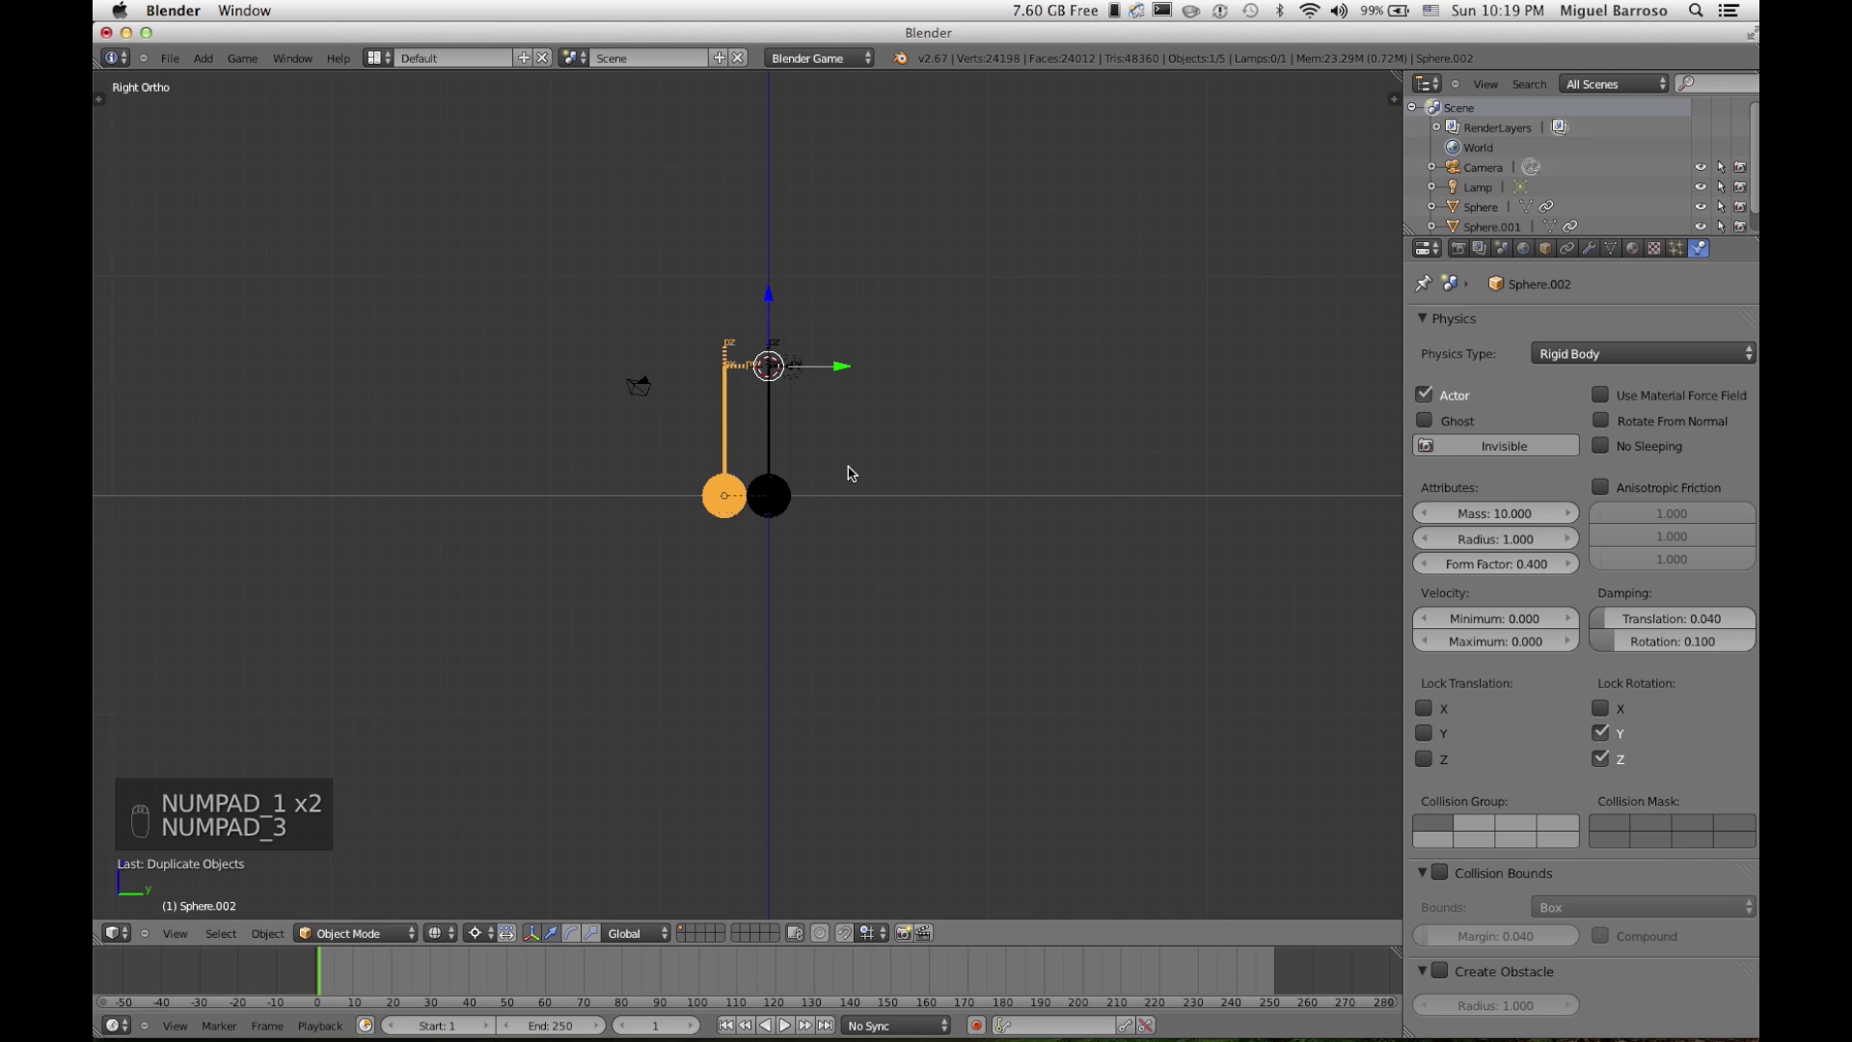
pyautogui.scroll(10, 850, 473)
pyautogui.scroll(10, 851, 472)
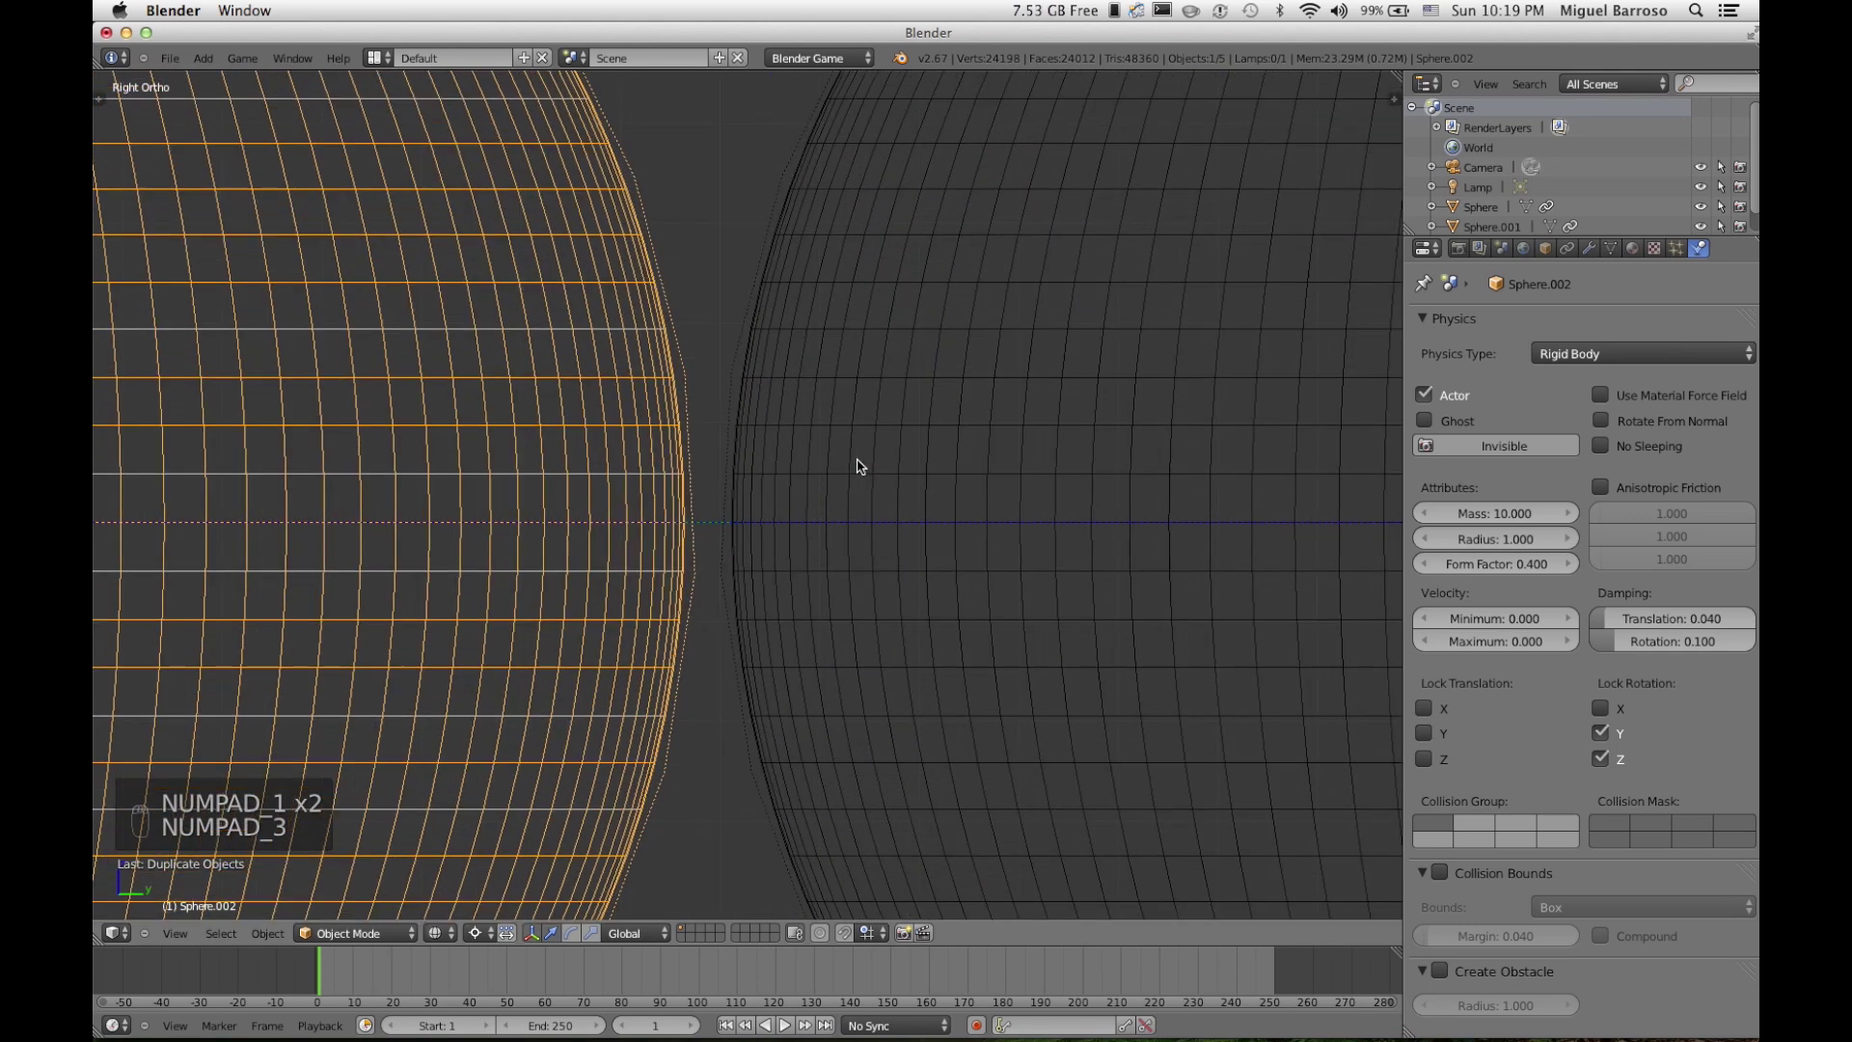
pyautogui.scroll(5, 856, 467)
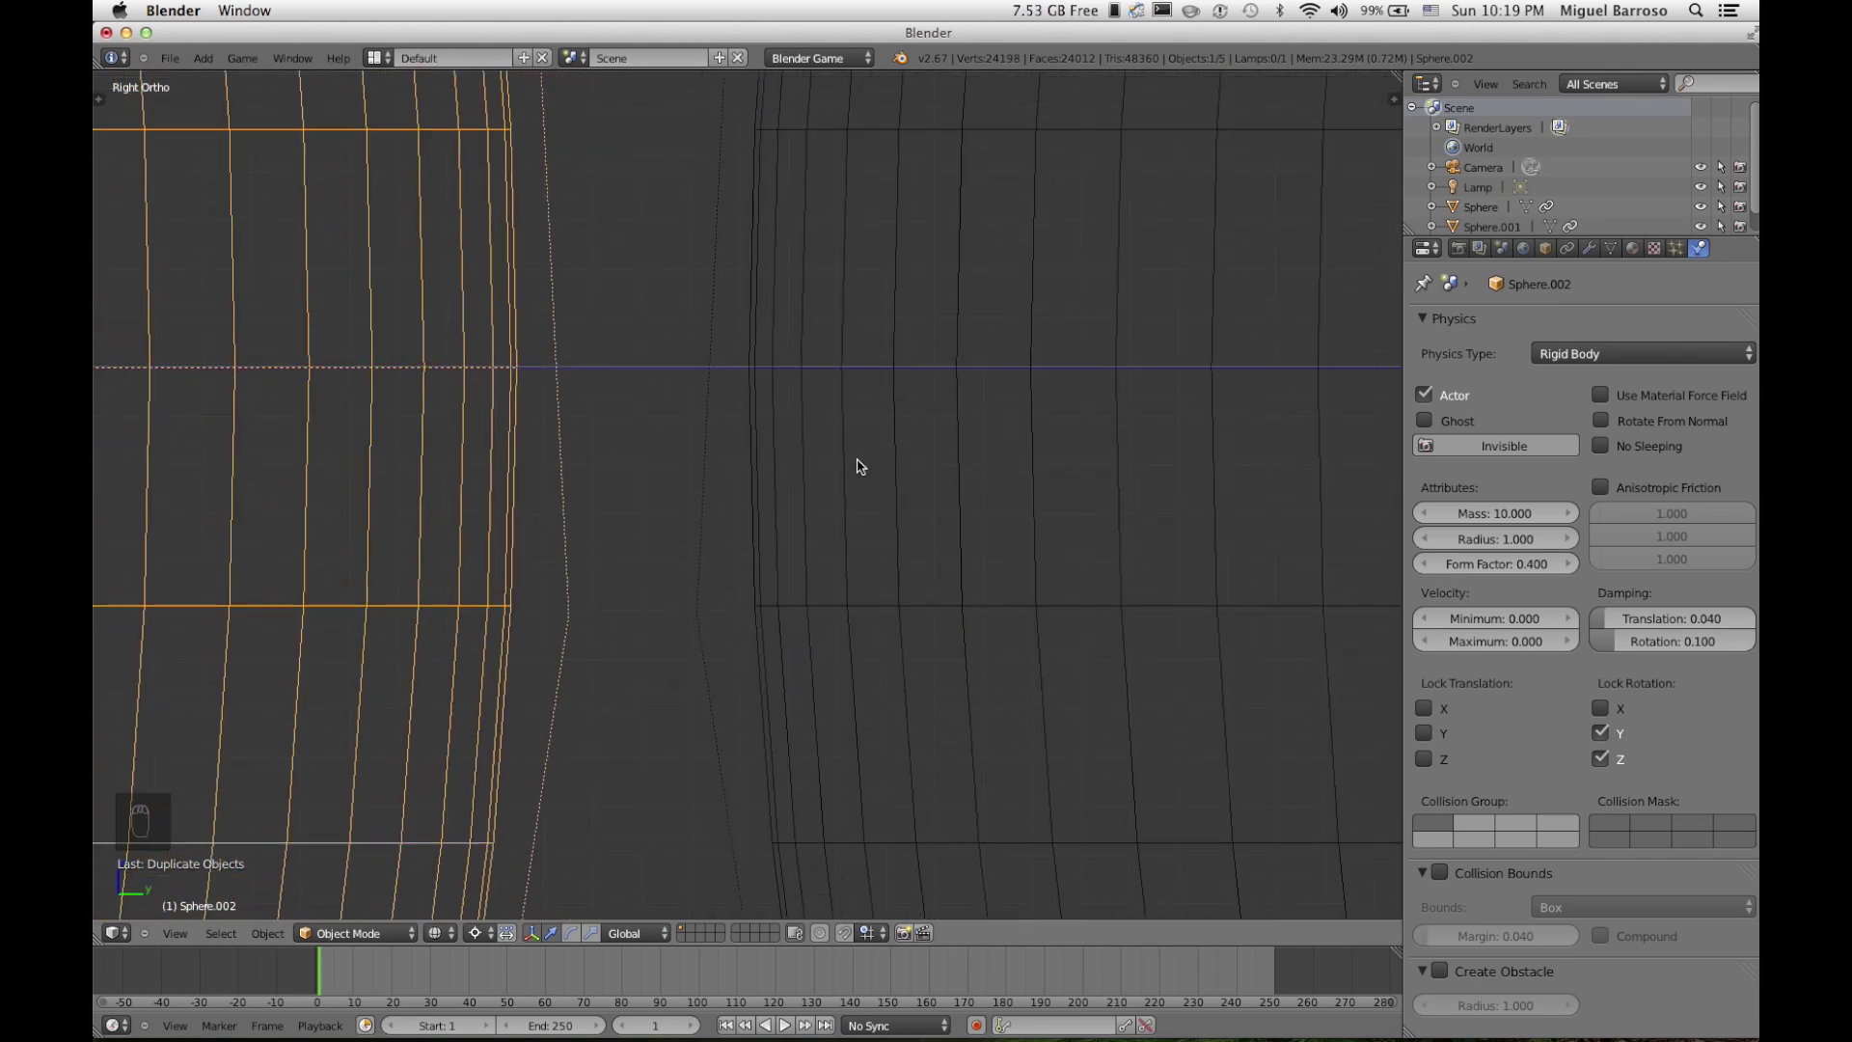
pyautogui.press('g')
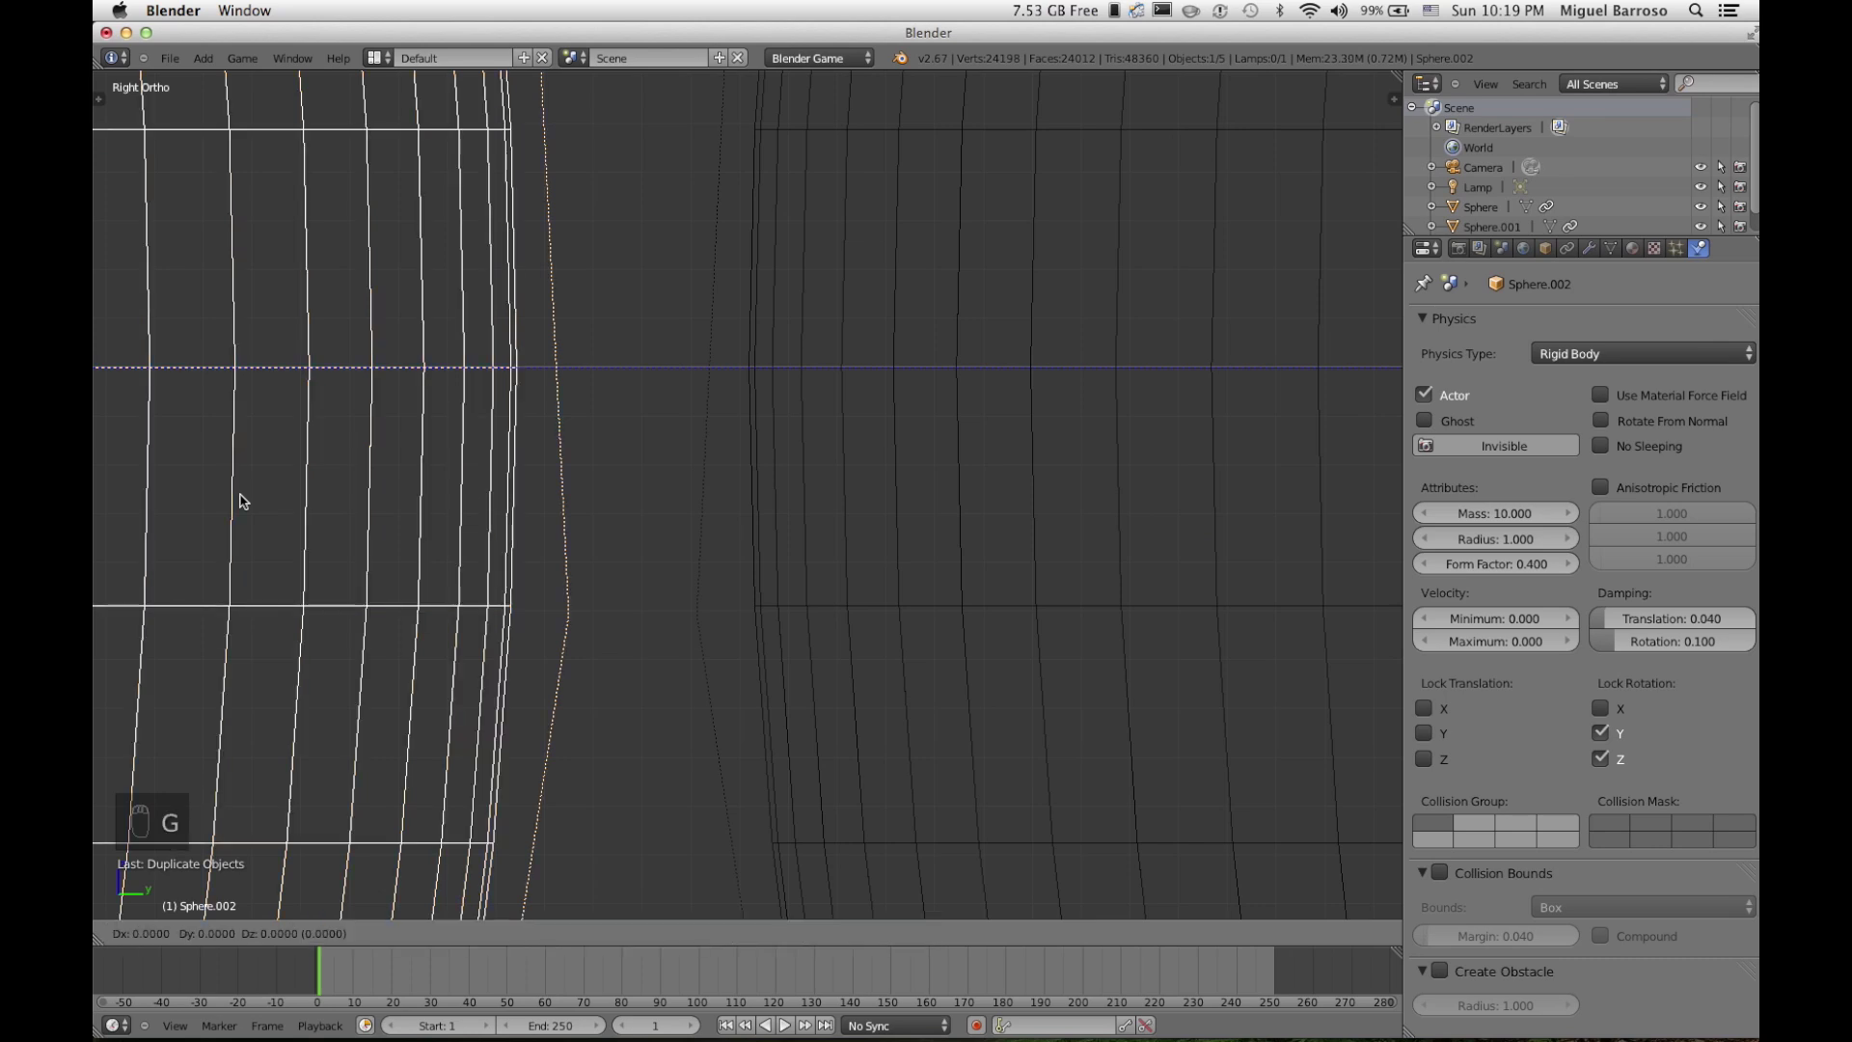
pyautogui.click(364, 509)
# Step: Move the copied pendulum about 0.001 units along Y in the right side view, bringing its radius outline closer to the original's
pyautogui.scroll(4, 457, 538)
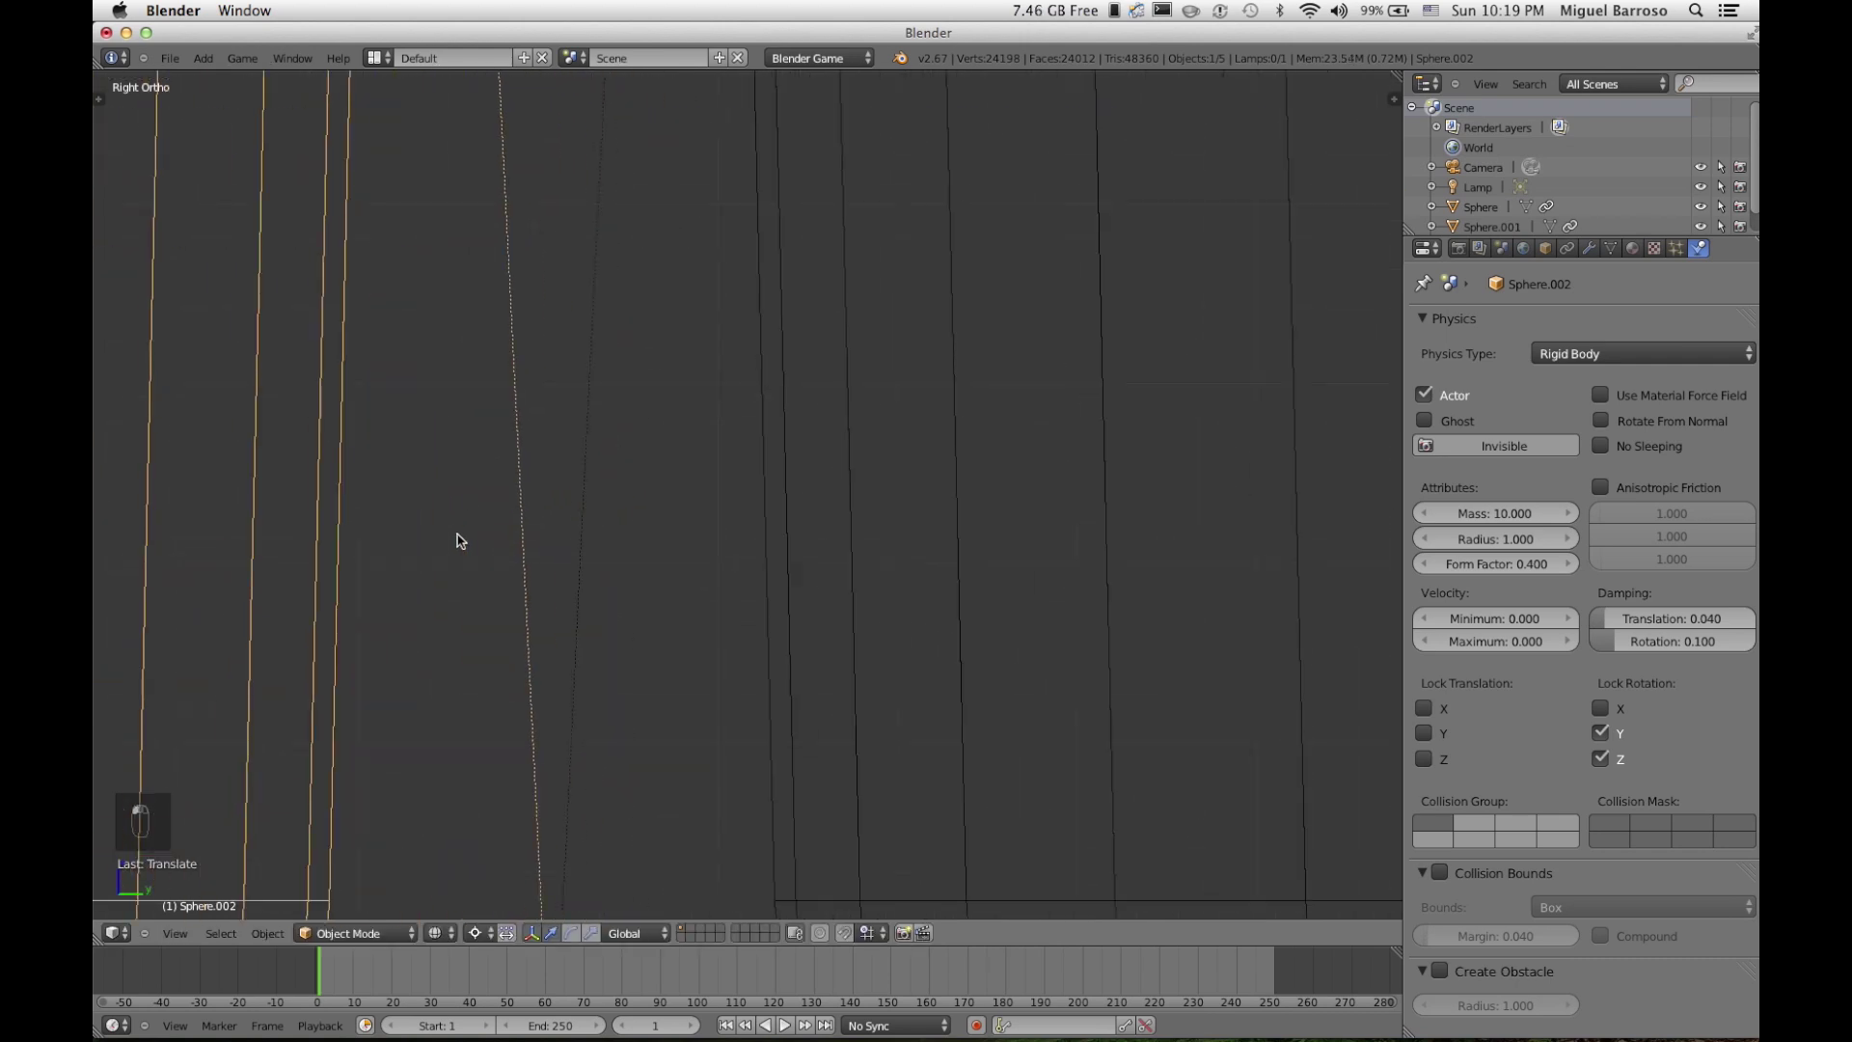
pyautogui.scroll(5, 457, 538)
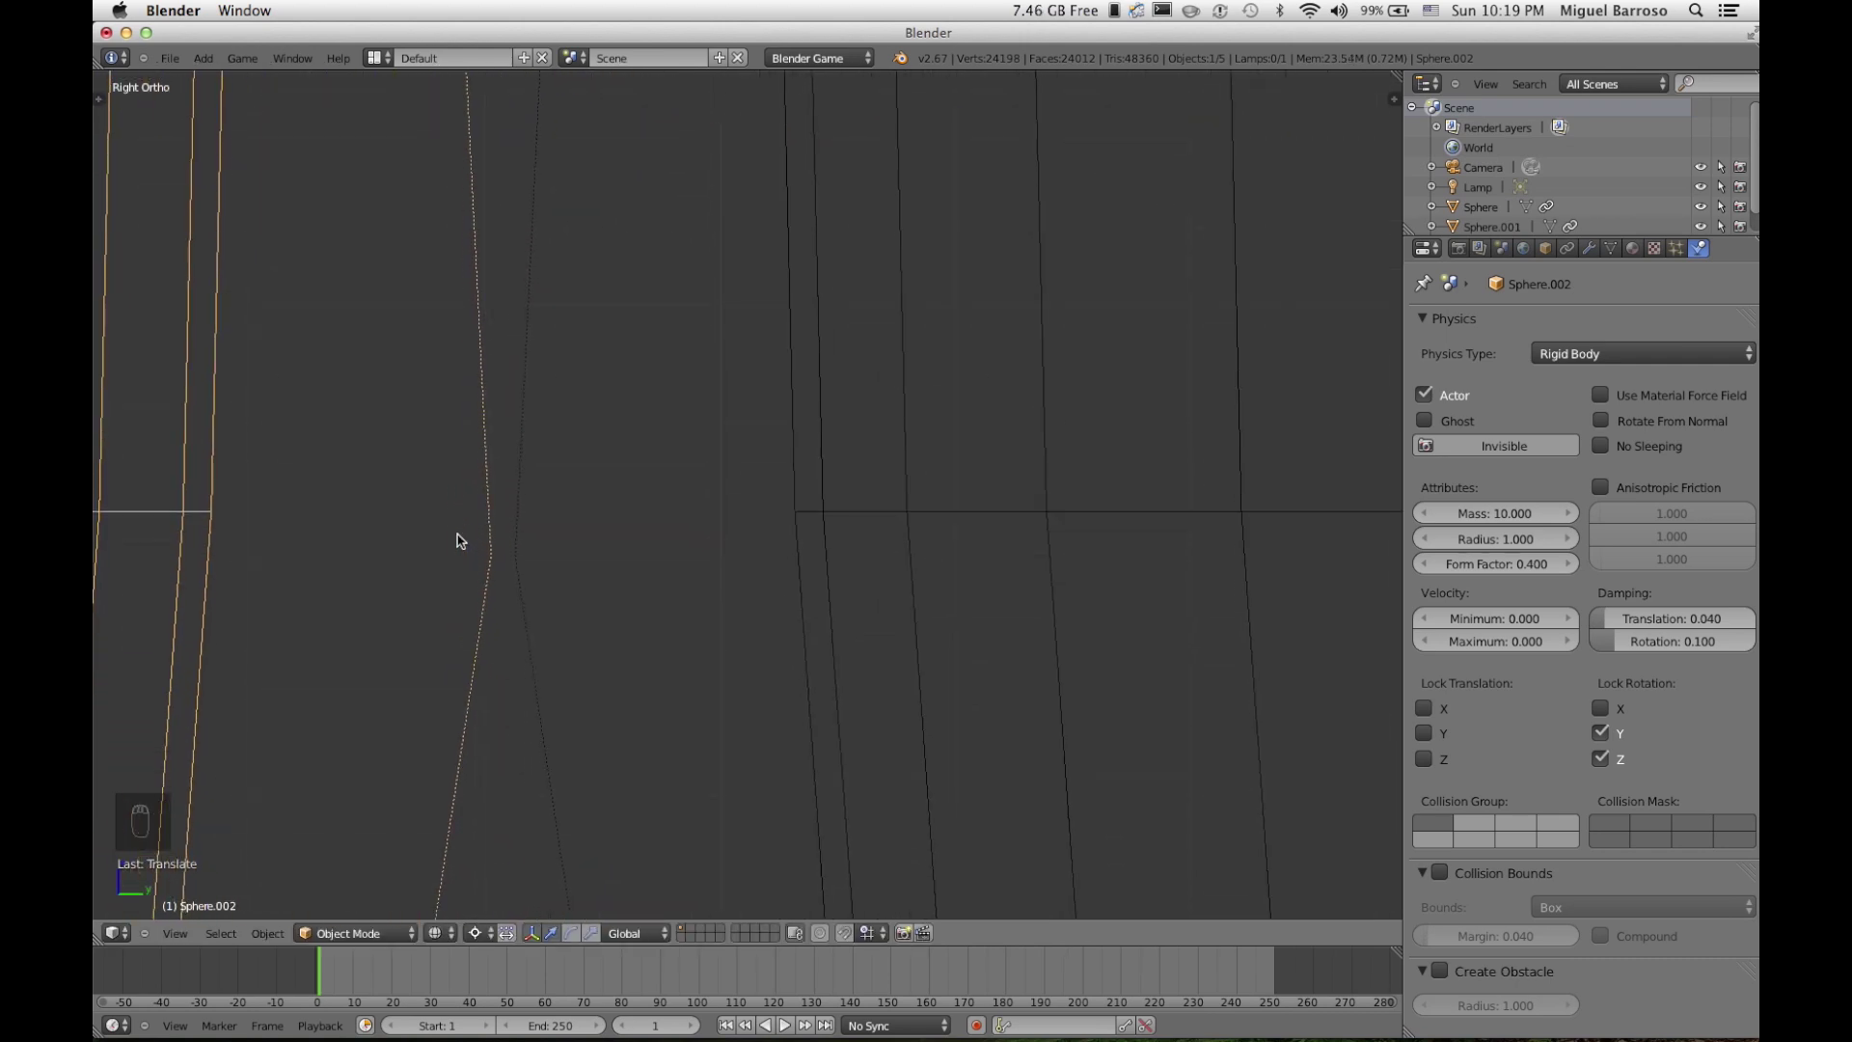
pyautogui.scroll(2, 508, 551)
pyautogui.press('KP_1')
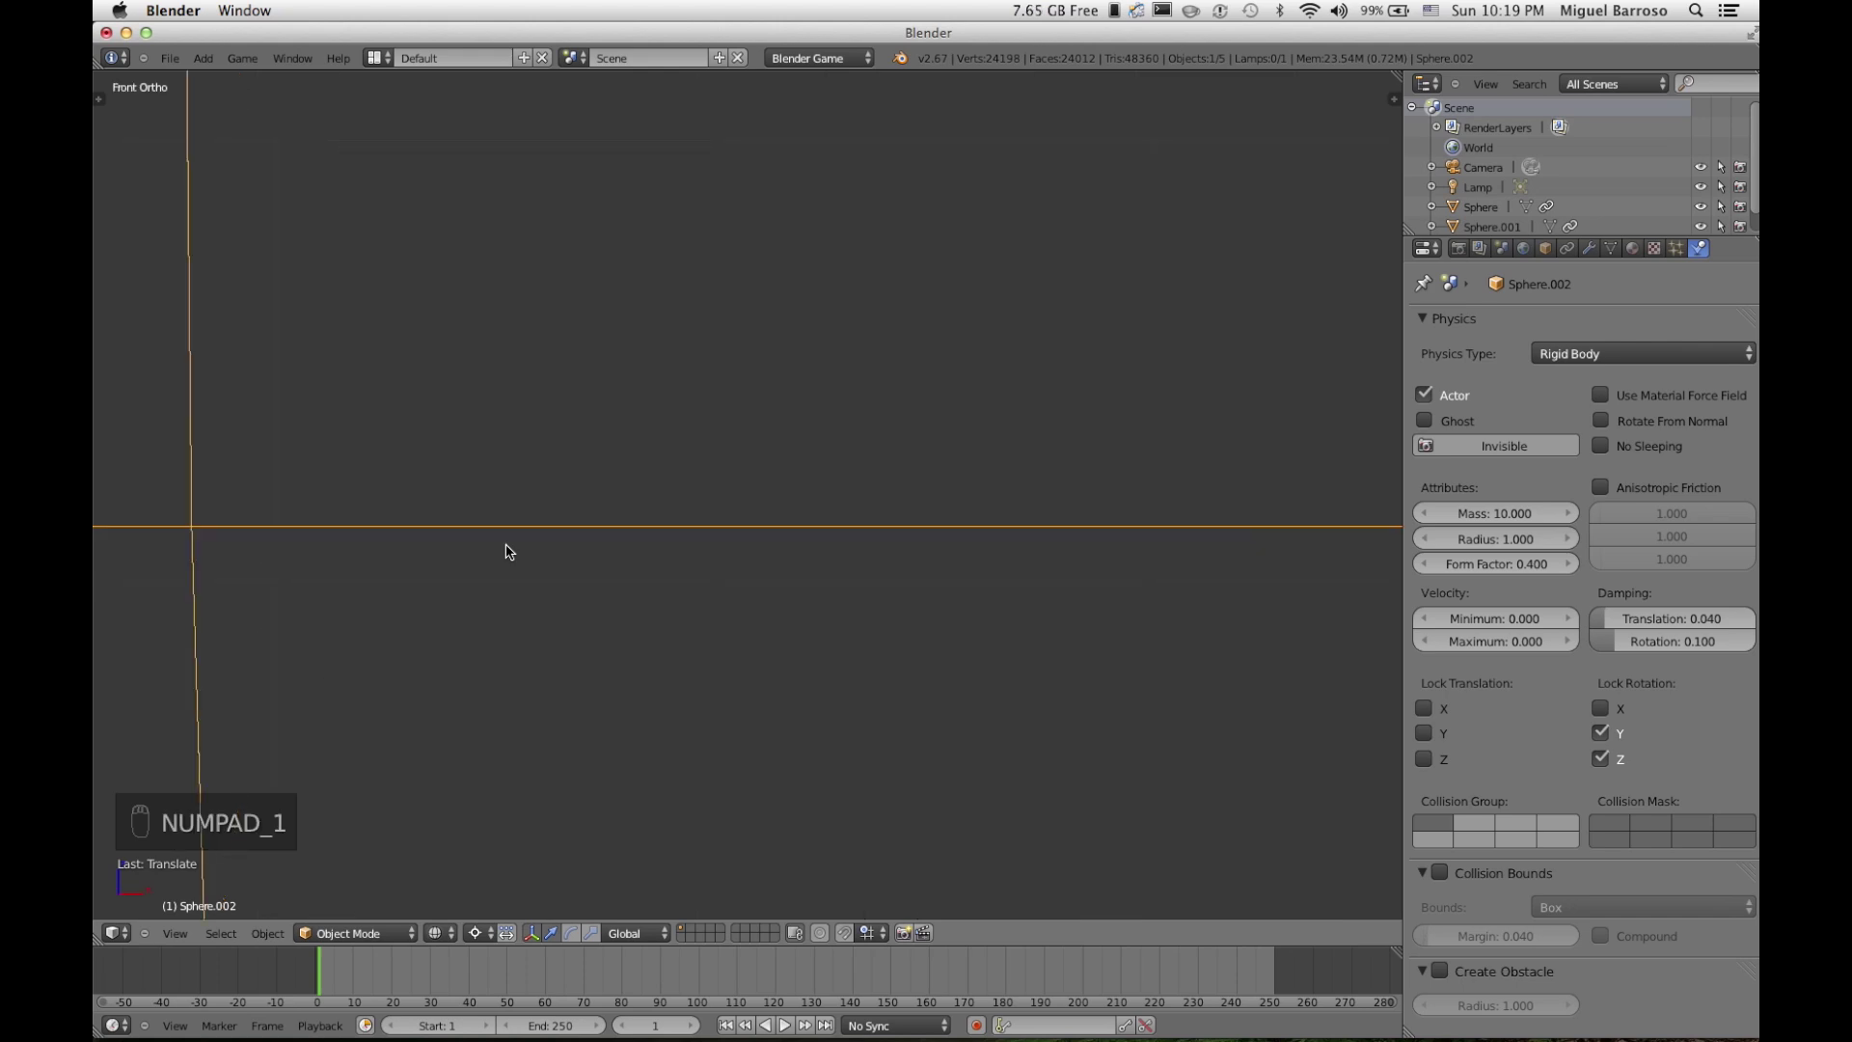
pyautogui.press('KP_3')
pyautogui.scroll(2, 501, 548)
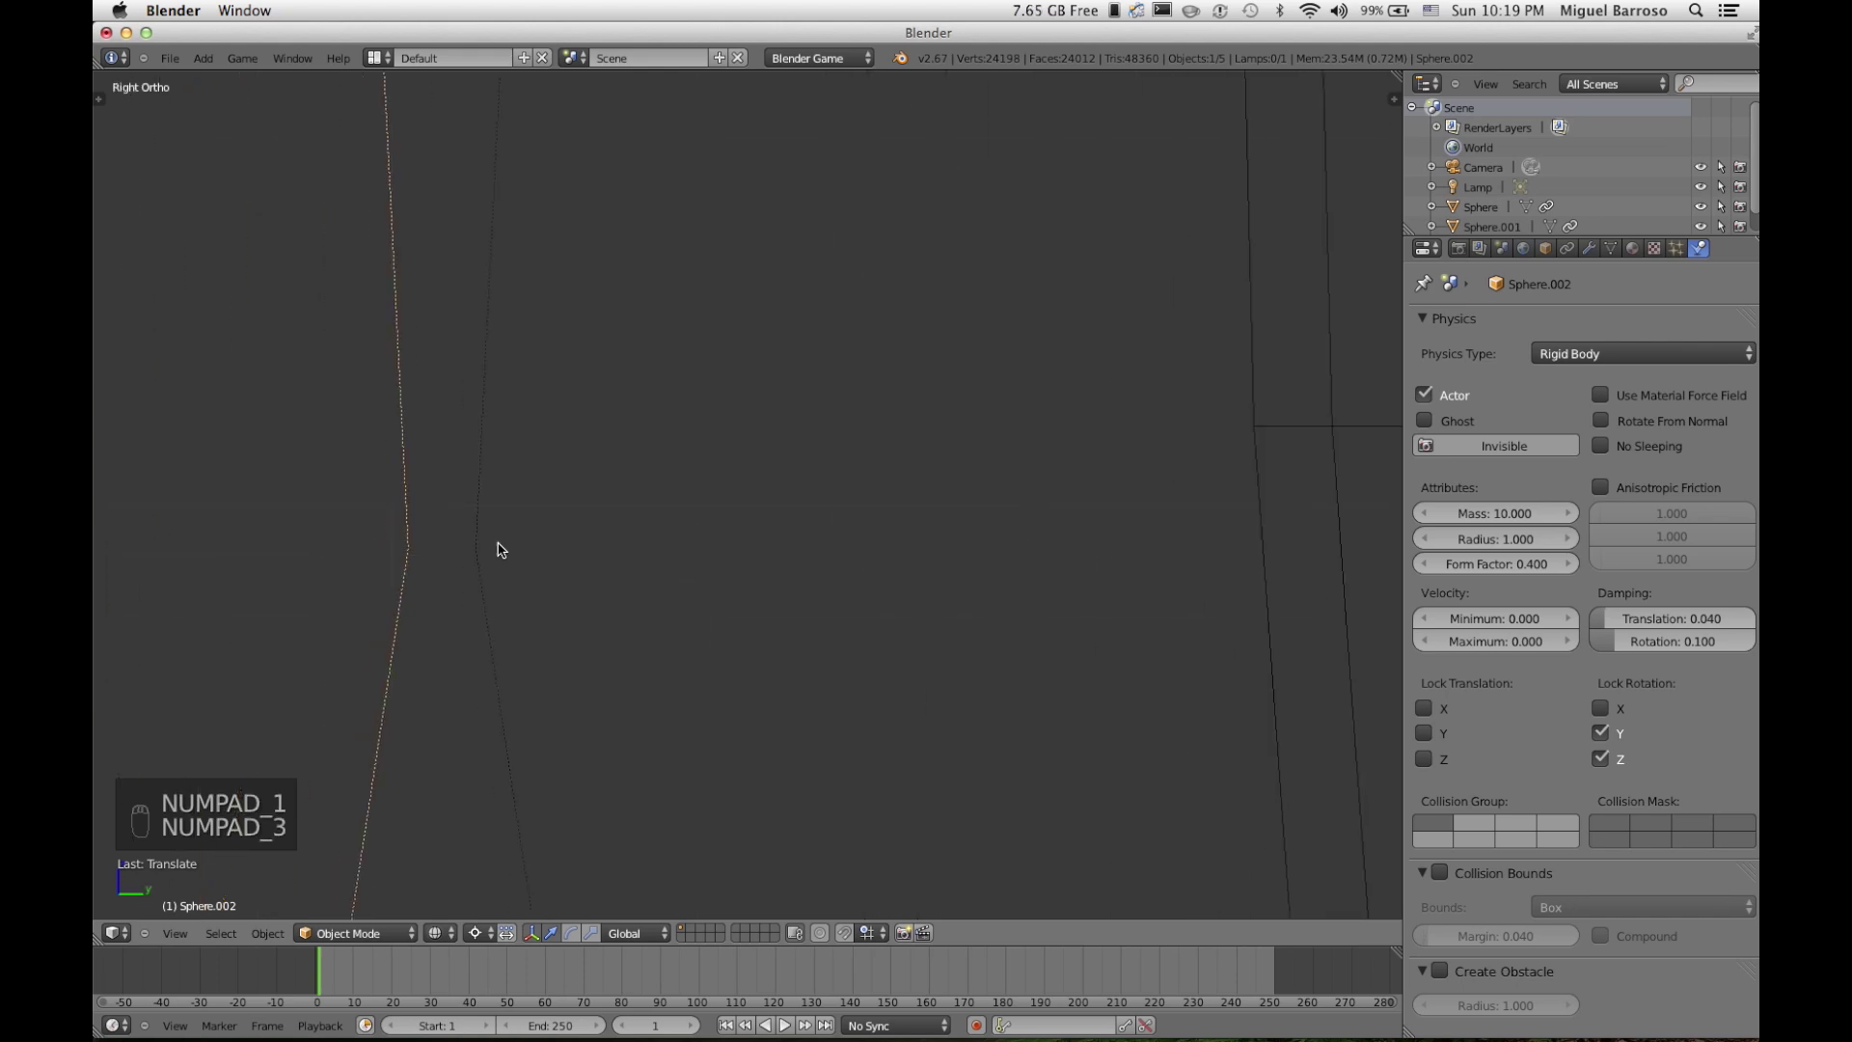
pyautogui.keyDown('shift'); pyautogui.hscroll(-3, 501, 550); pyautogui.keyUp('shift')
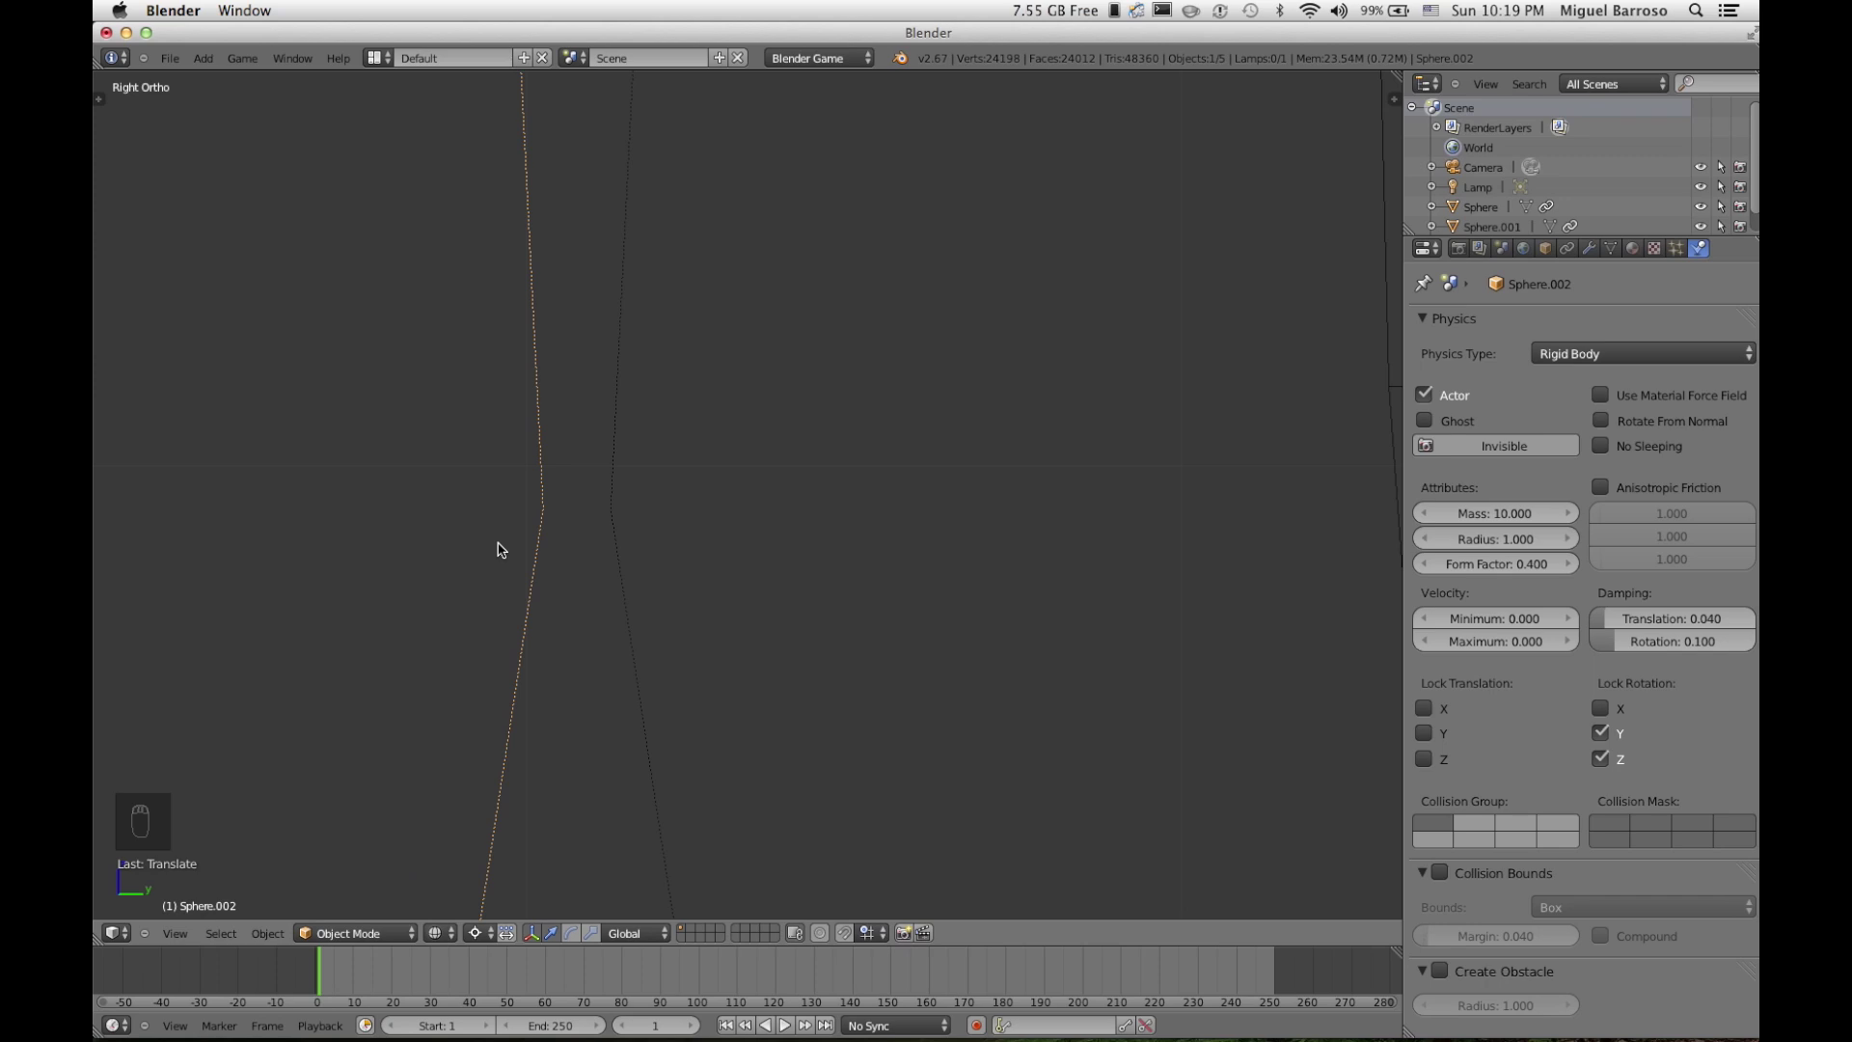
pyautogui.press('g')
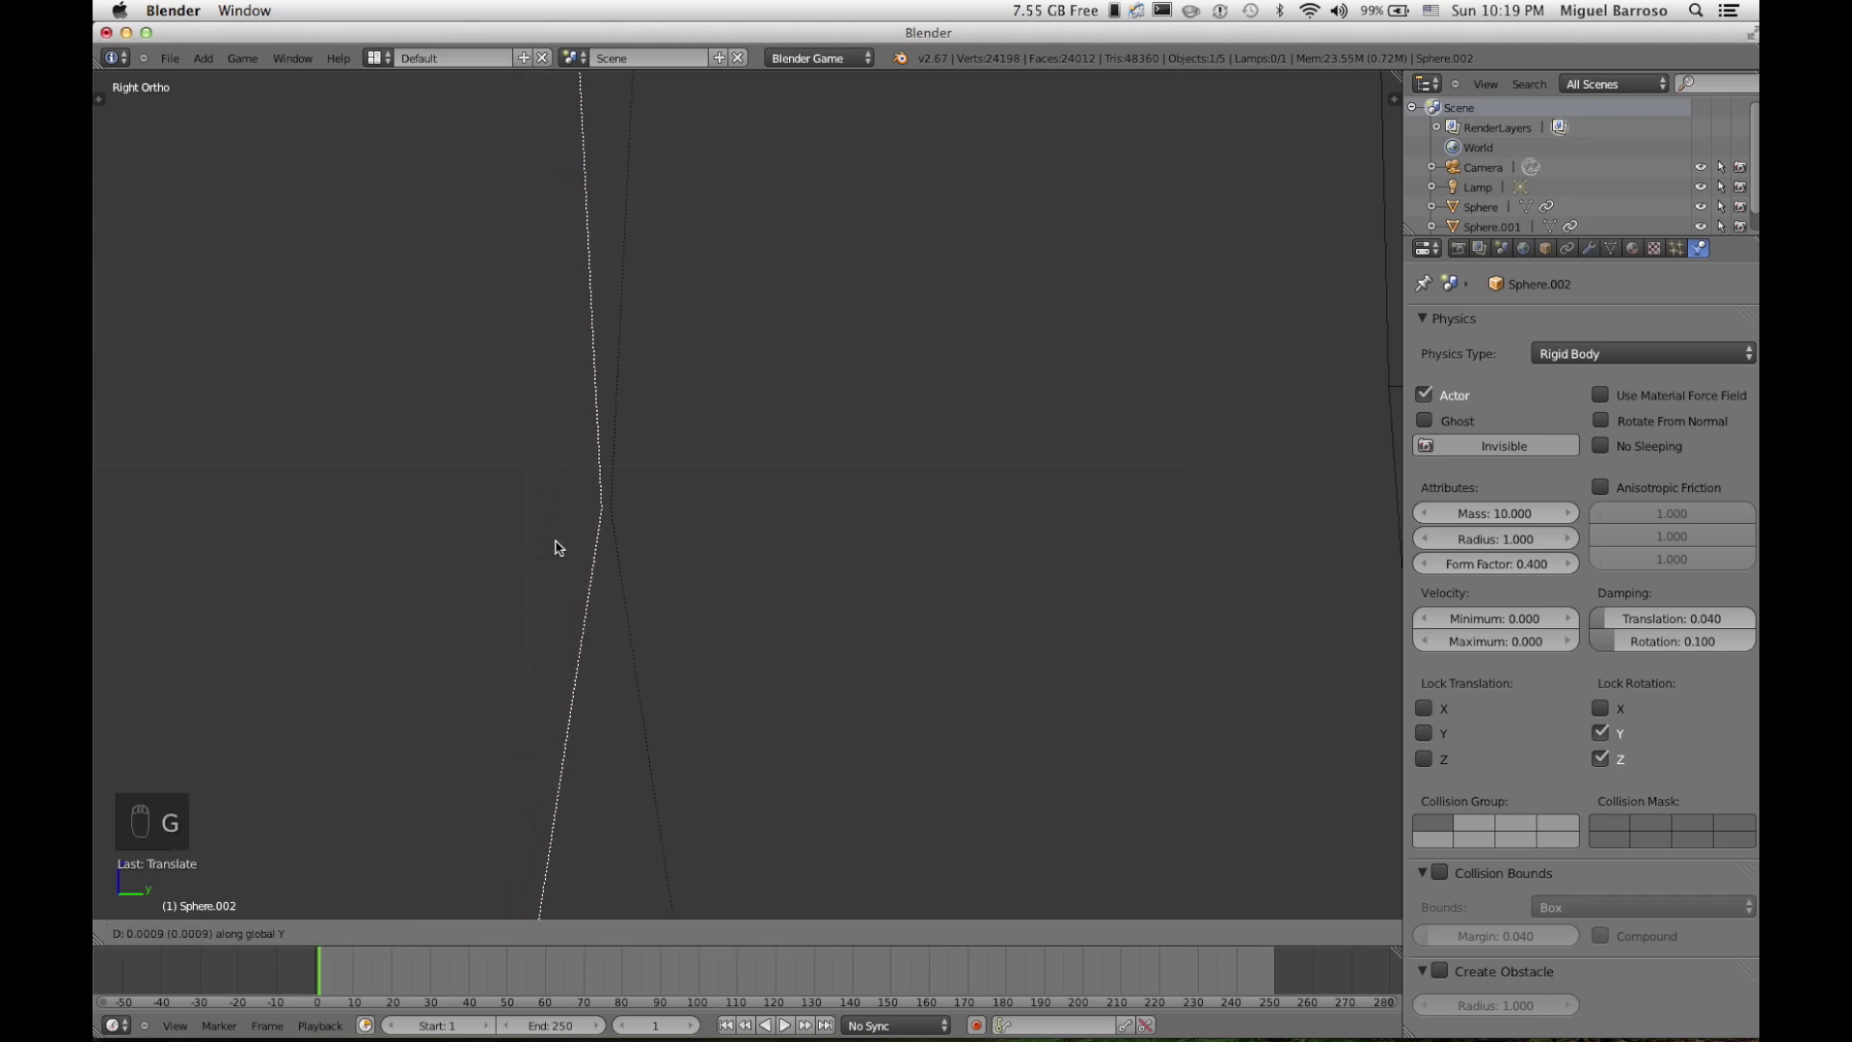
pyautogui.rightClick(561, 547)
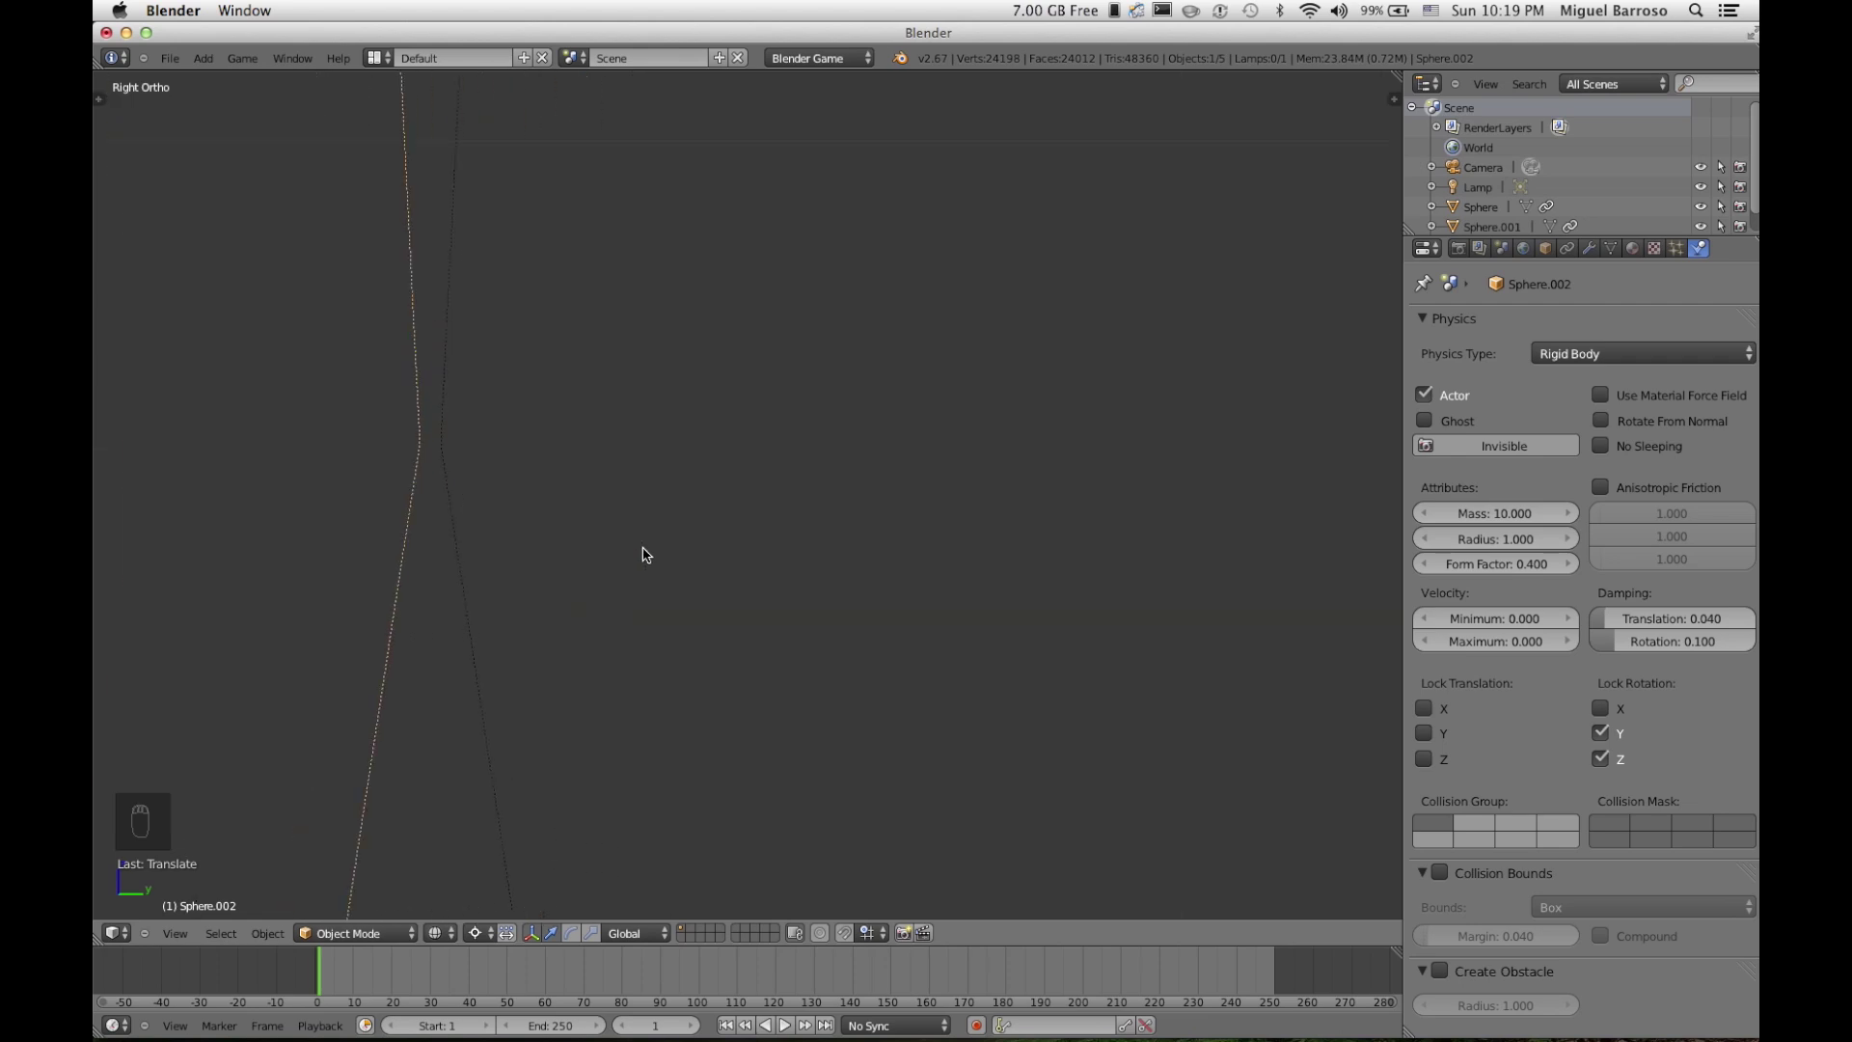
# Step: Nudge the copied pendulum further along Y at closer range until its radius outline all but touches the original's
pyautogui.press('KP_3')
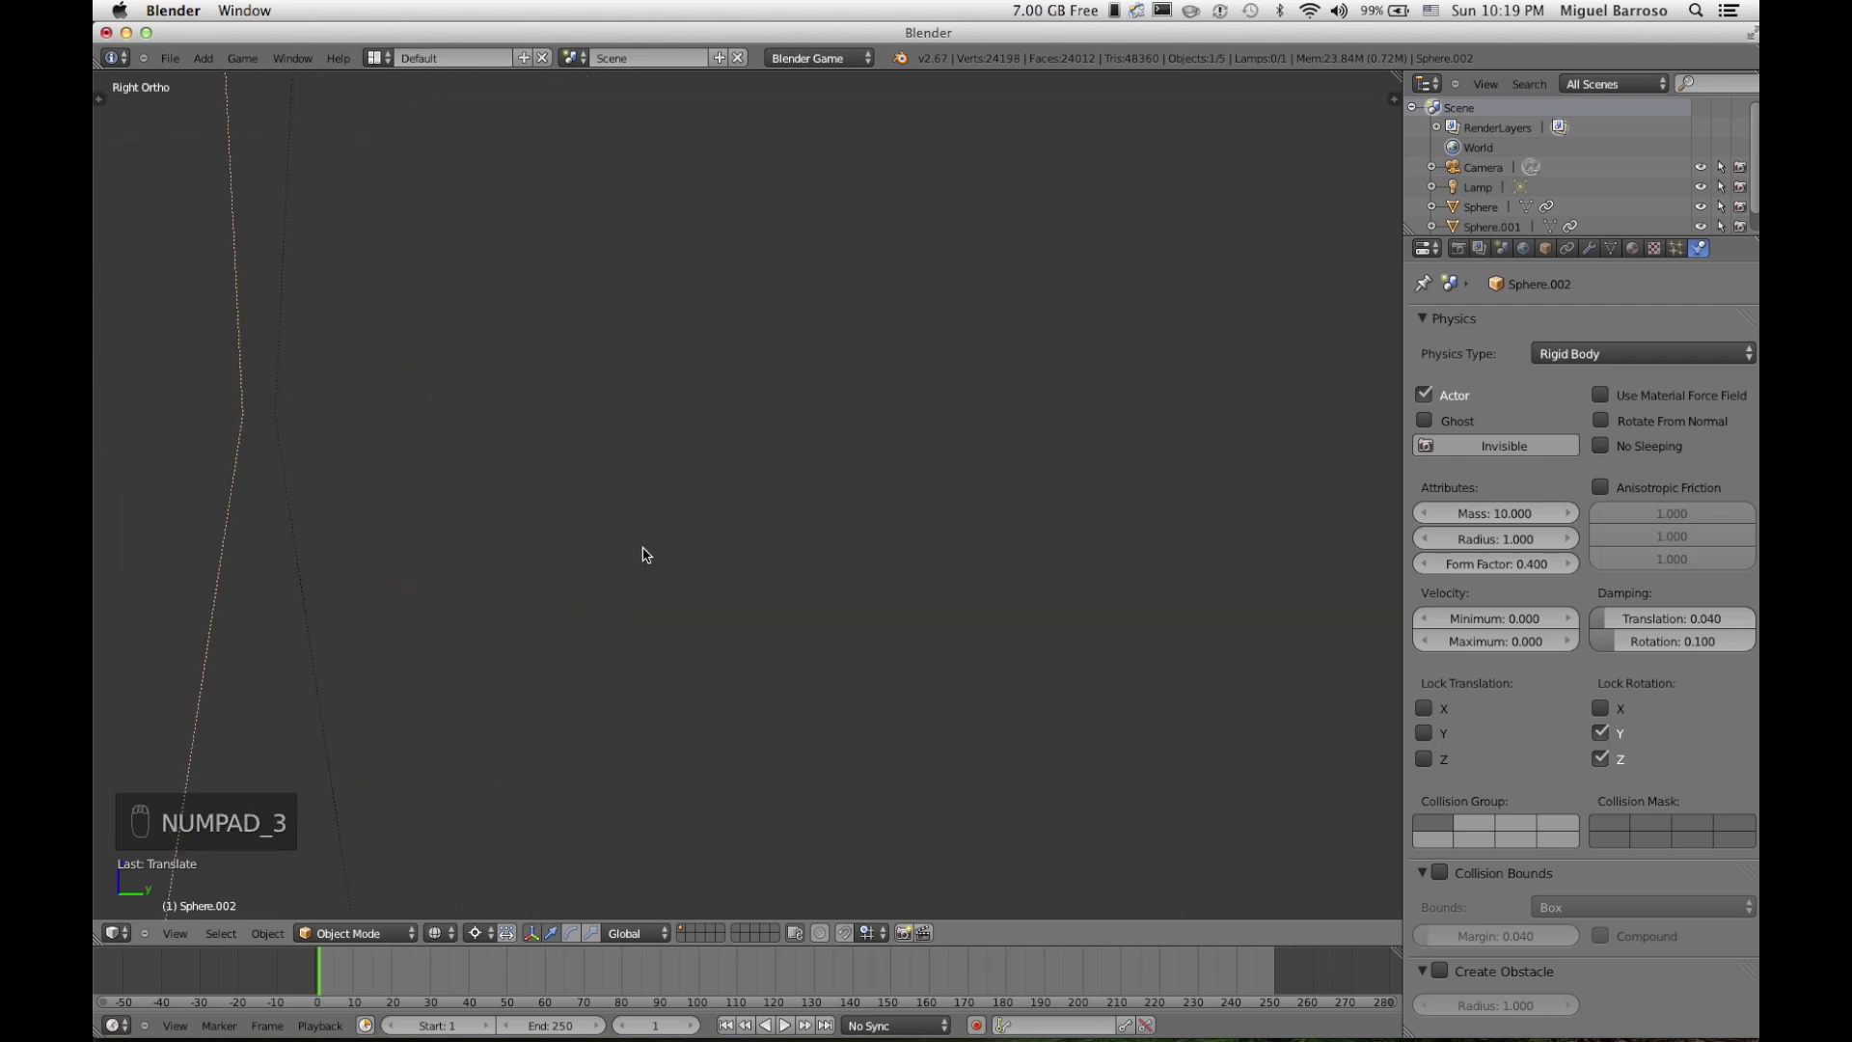
pyautogui.press('g')
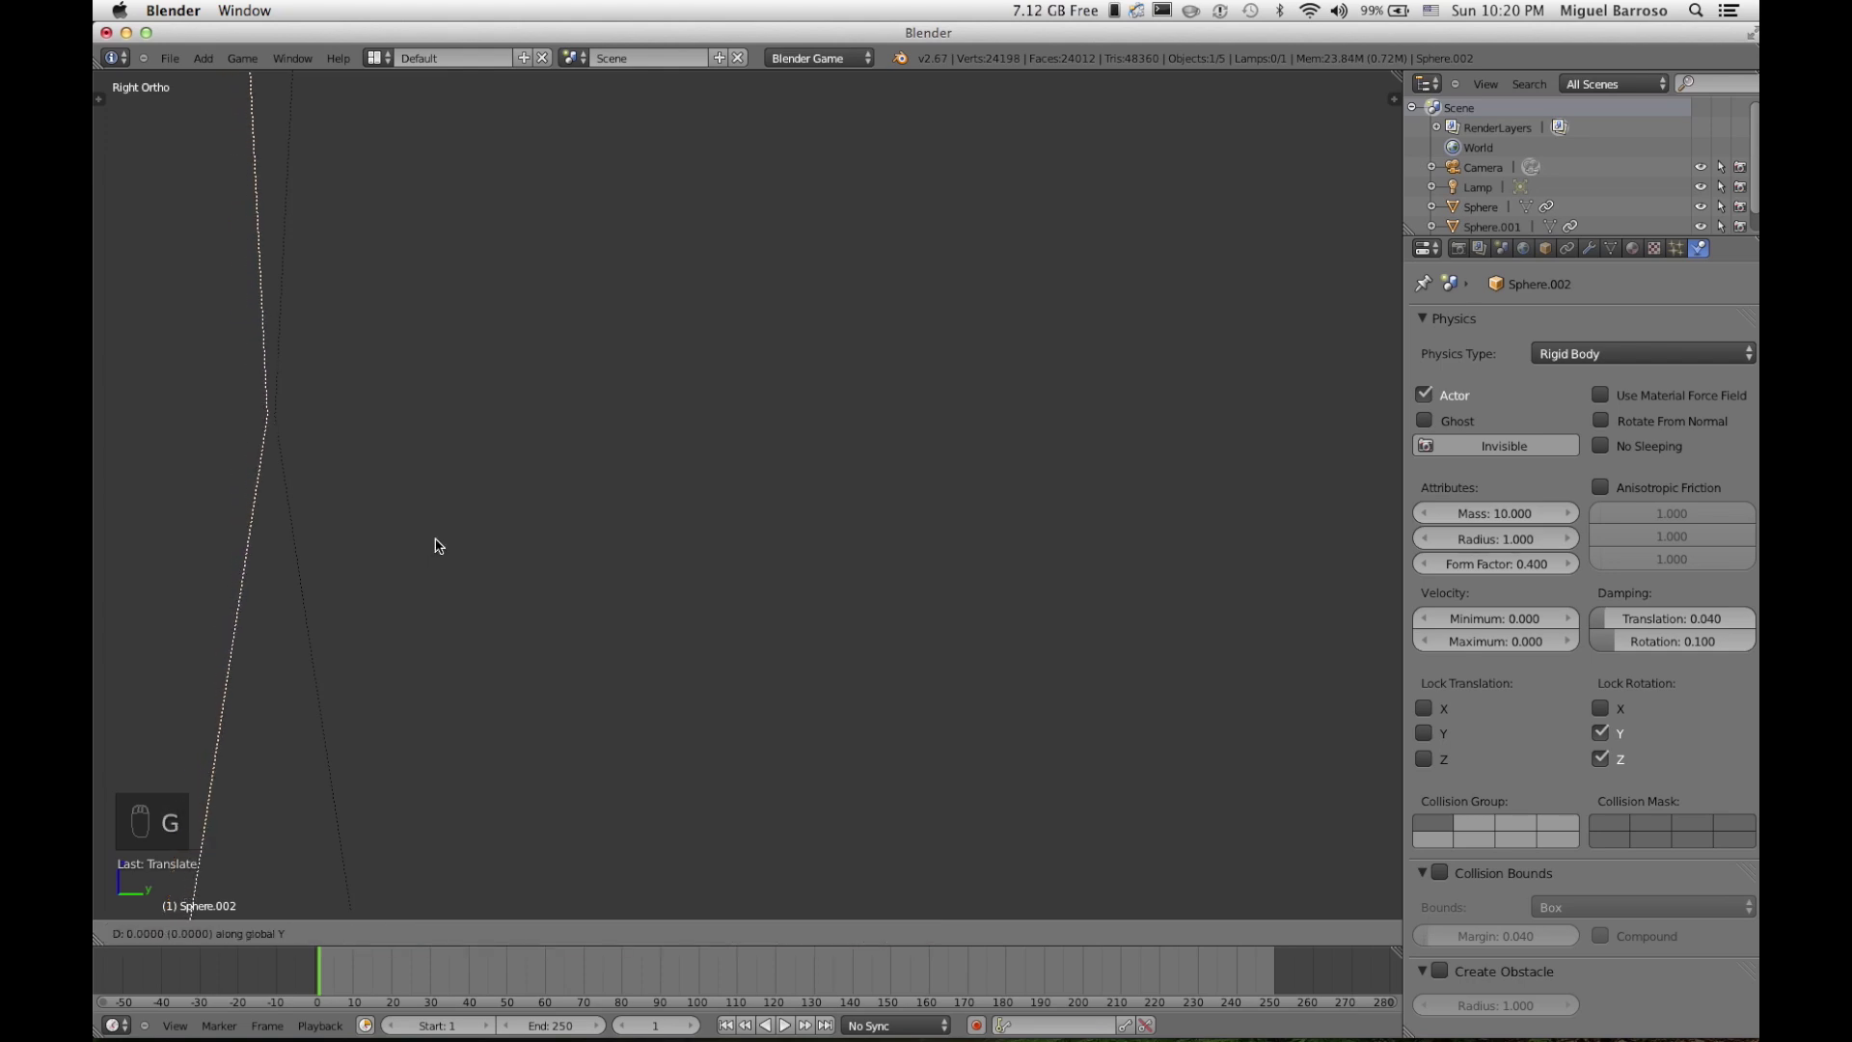
pyautogui.click(436, 546)
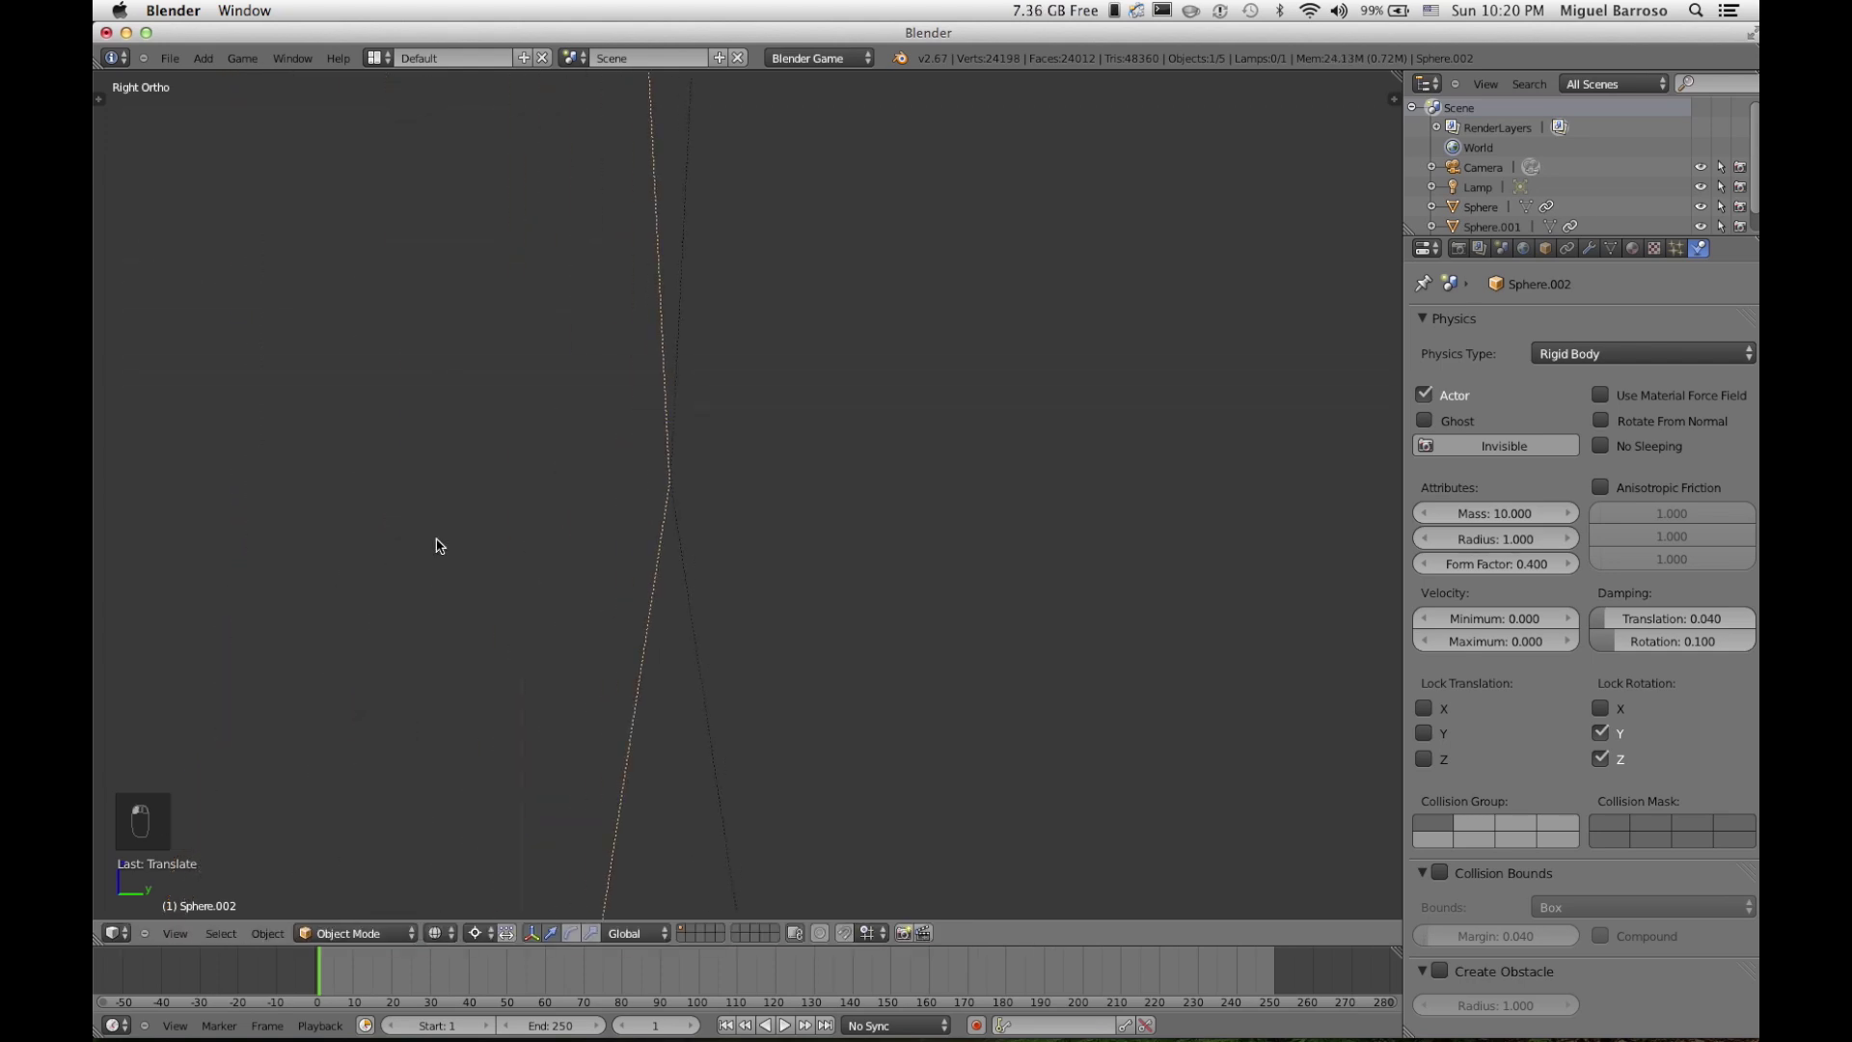
pyautogui.scroll(10, 436, 546)
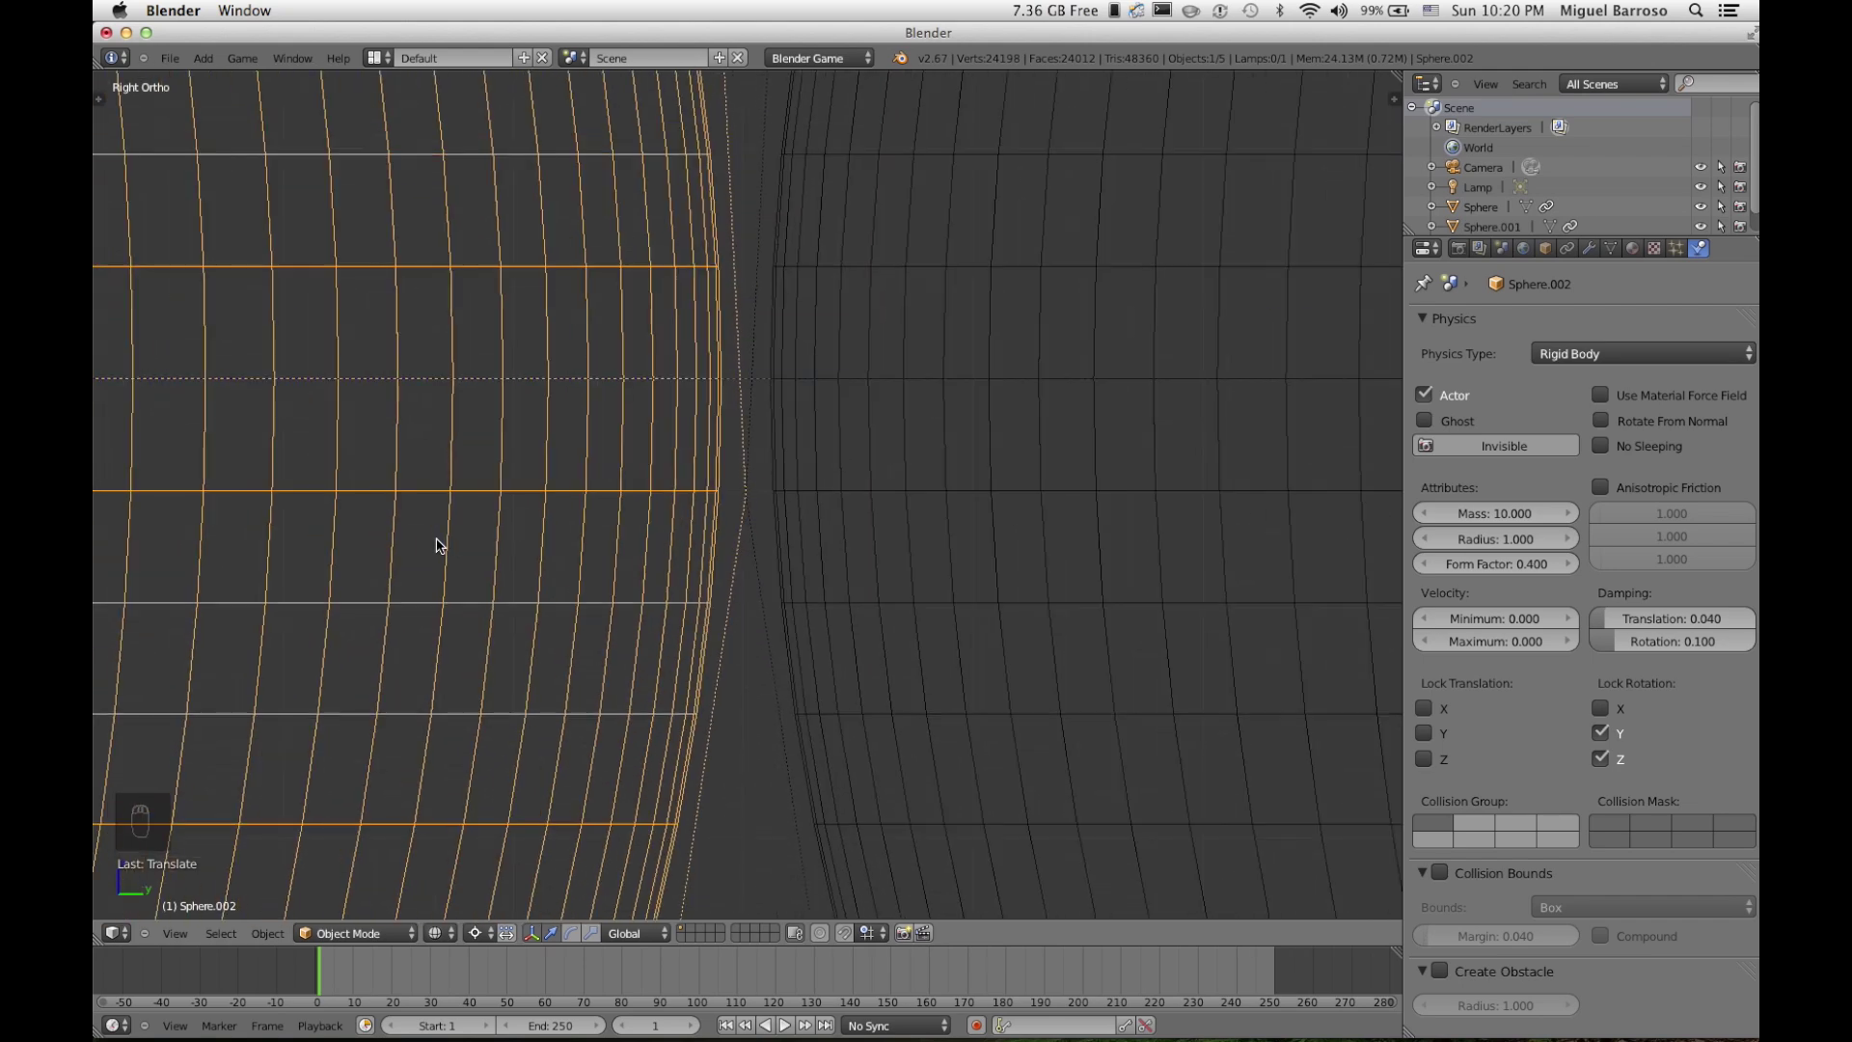
pyautogui.scroll(-10, 436, 546)
# Step: Duplicate both sphere pendulums together and place the new pair along negative Y, just beyond the existing two
pyautogui.keyDown('shift'); pyautogui.rightClick(831, 453); pyautogui.keyUp('shift')
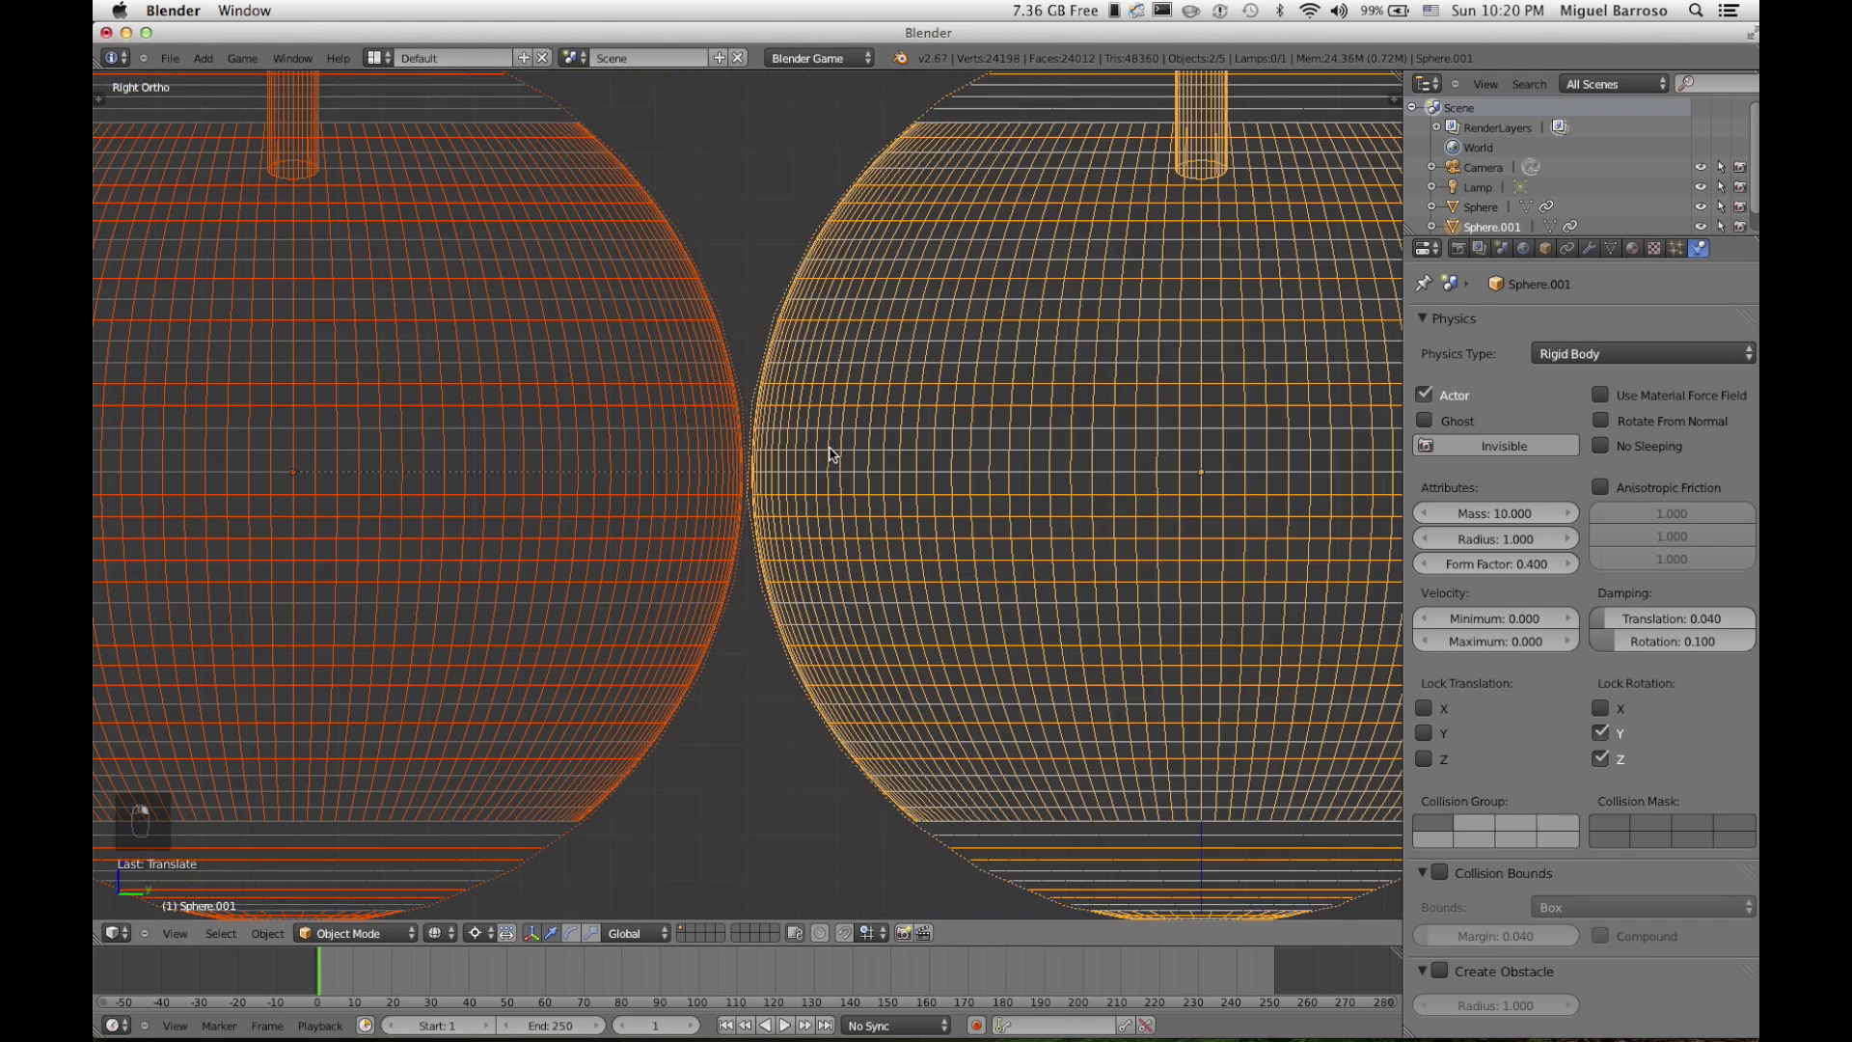
pyautogui.scroll(-6, 831, 453)
pyautogui.hotkey('shift', 'd')
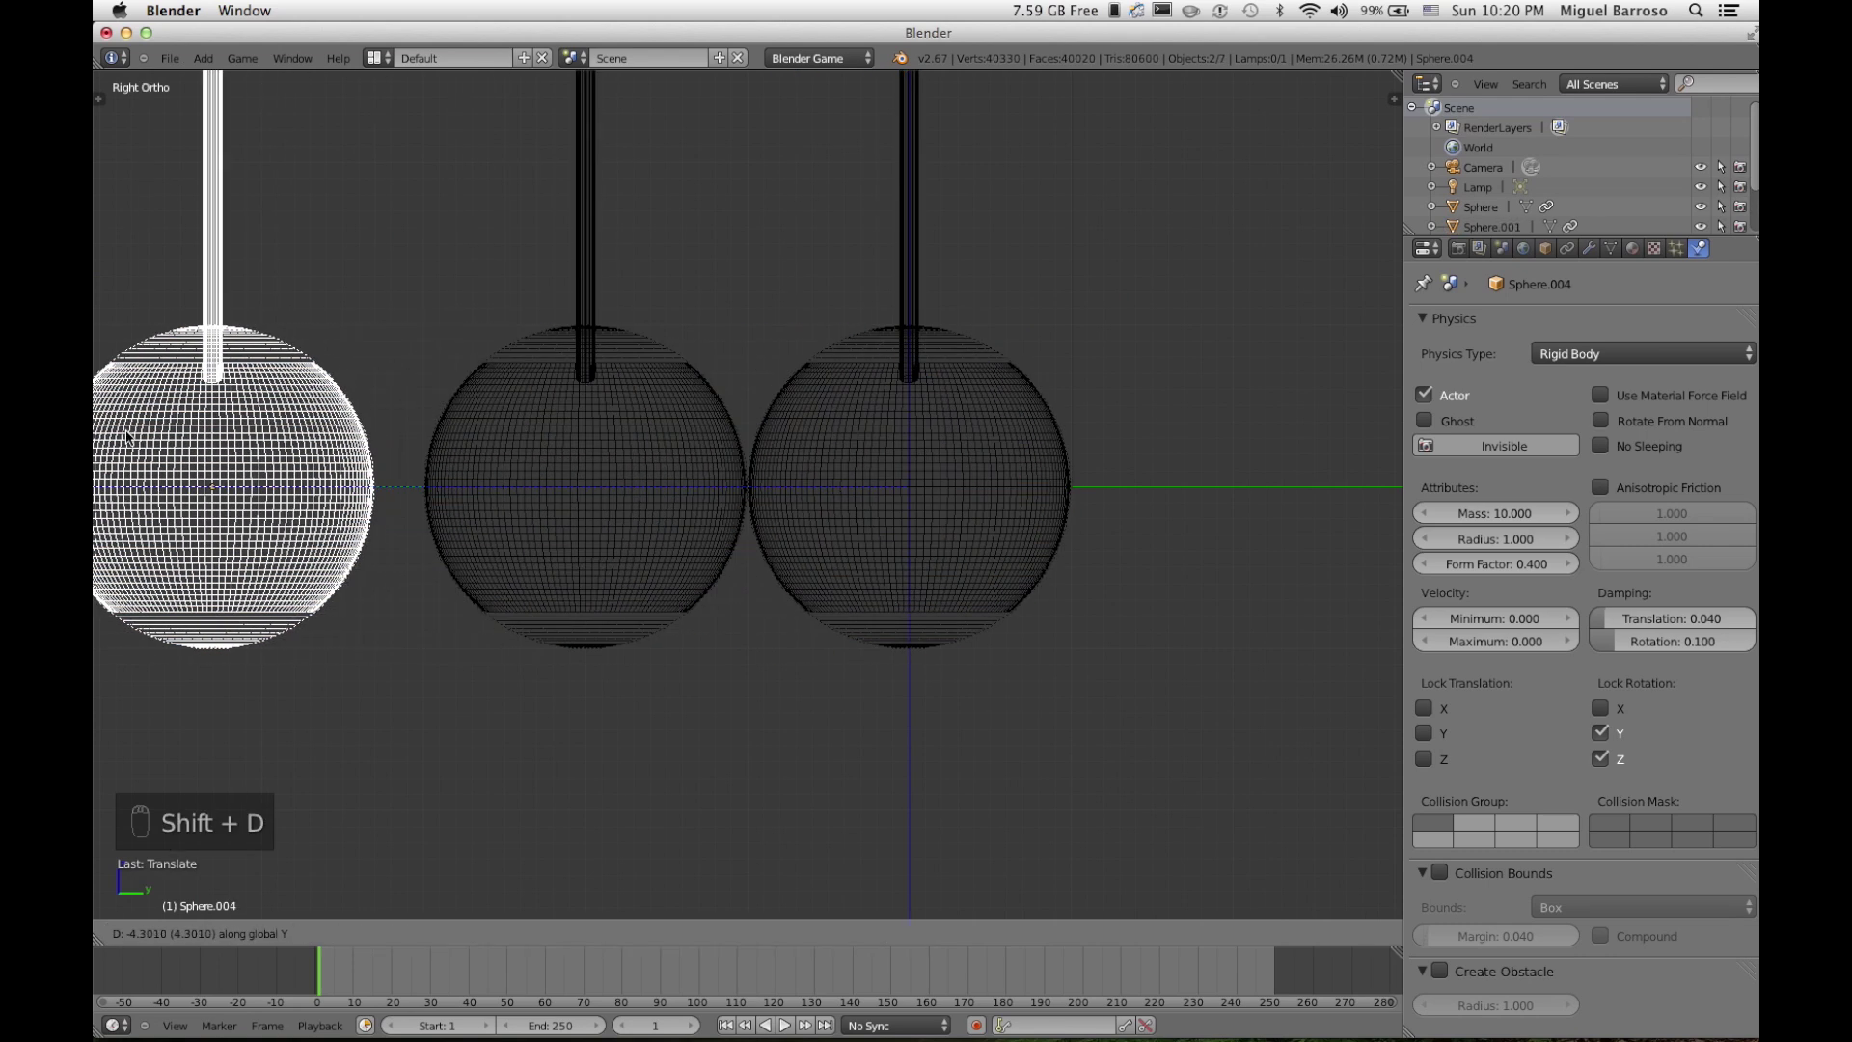
pyautogui.click(184, 434)
# Step: Move the duplicated pair along Y towards the existing spheres, leaving only a narrow gap between the facing radius outlines
pyautogui.scroll(5, 457, 577)
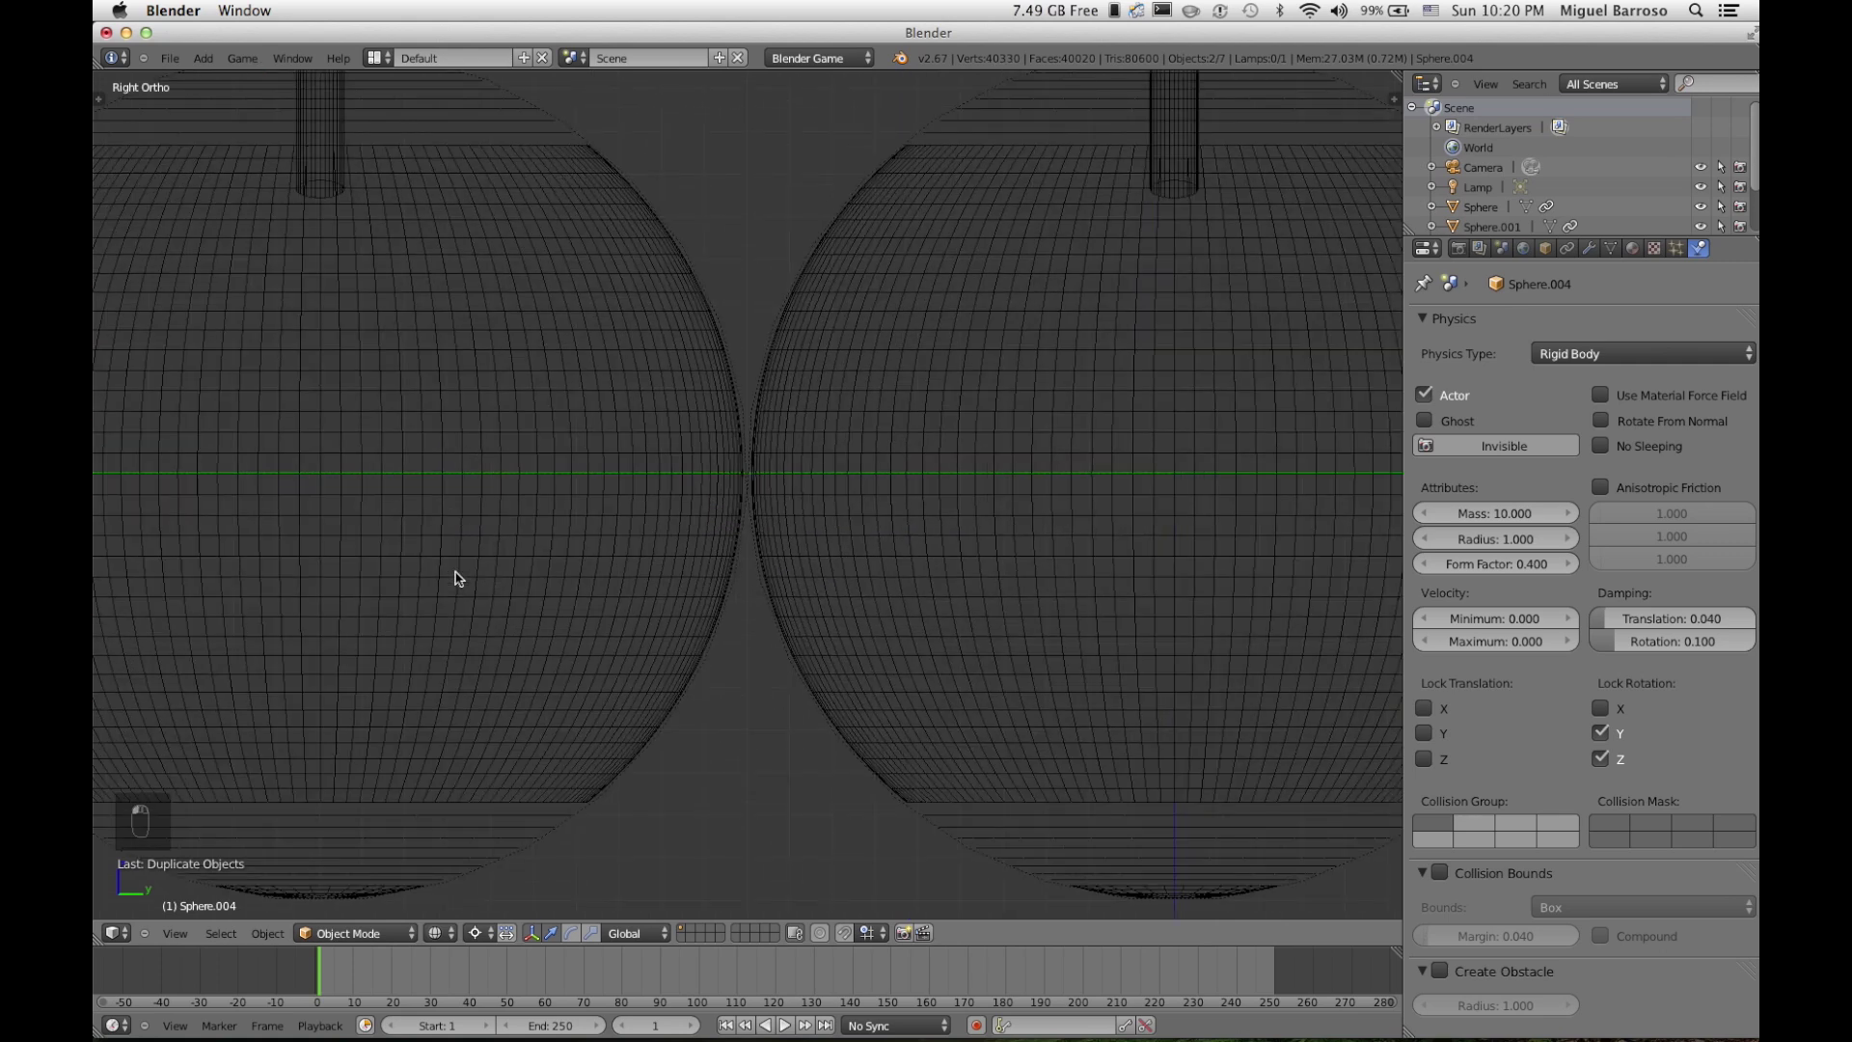
pyautogui.keyDown('ctrl'); pyautogui.scroll(3, 458, 577); pyautogui.keyUp('ctrl')
pyautogui.scroll(5, 493, 575)
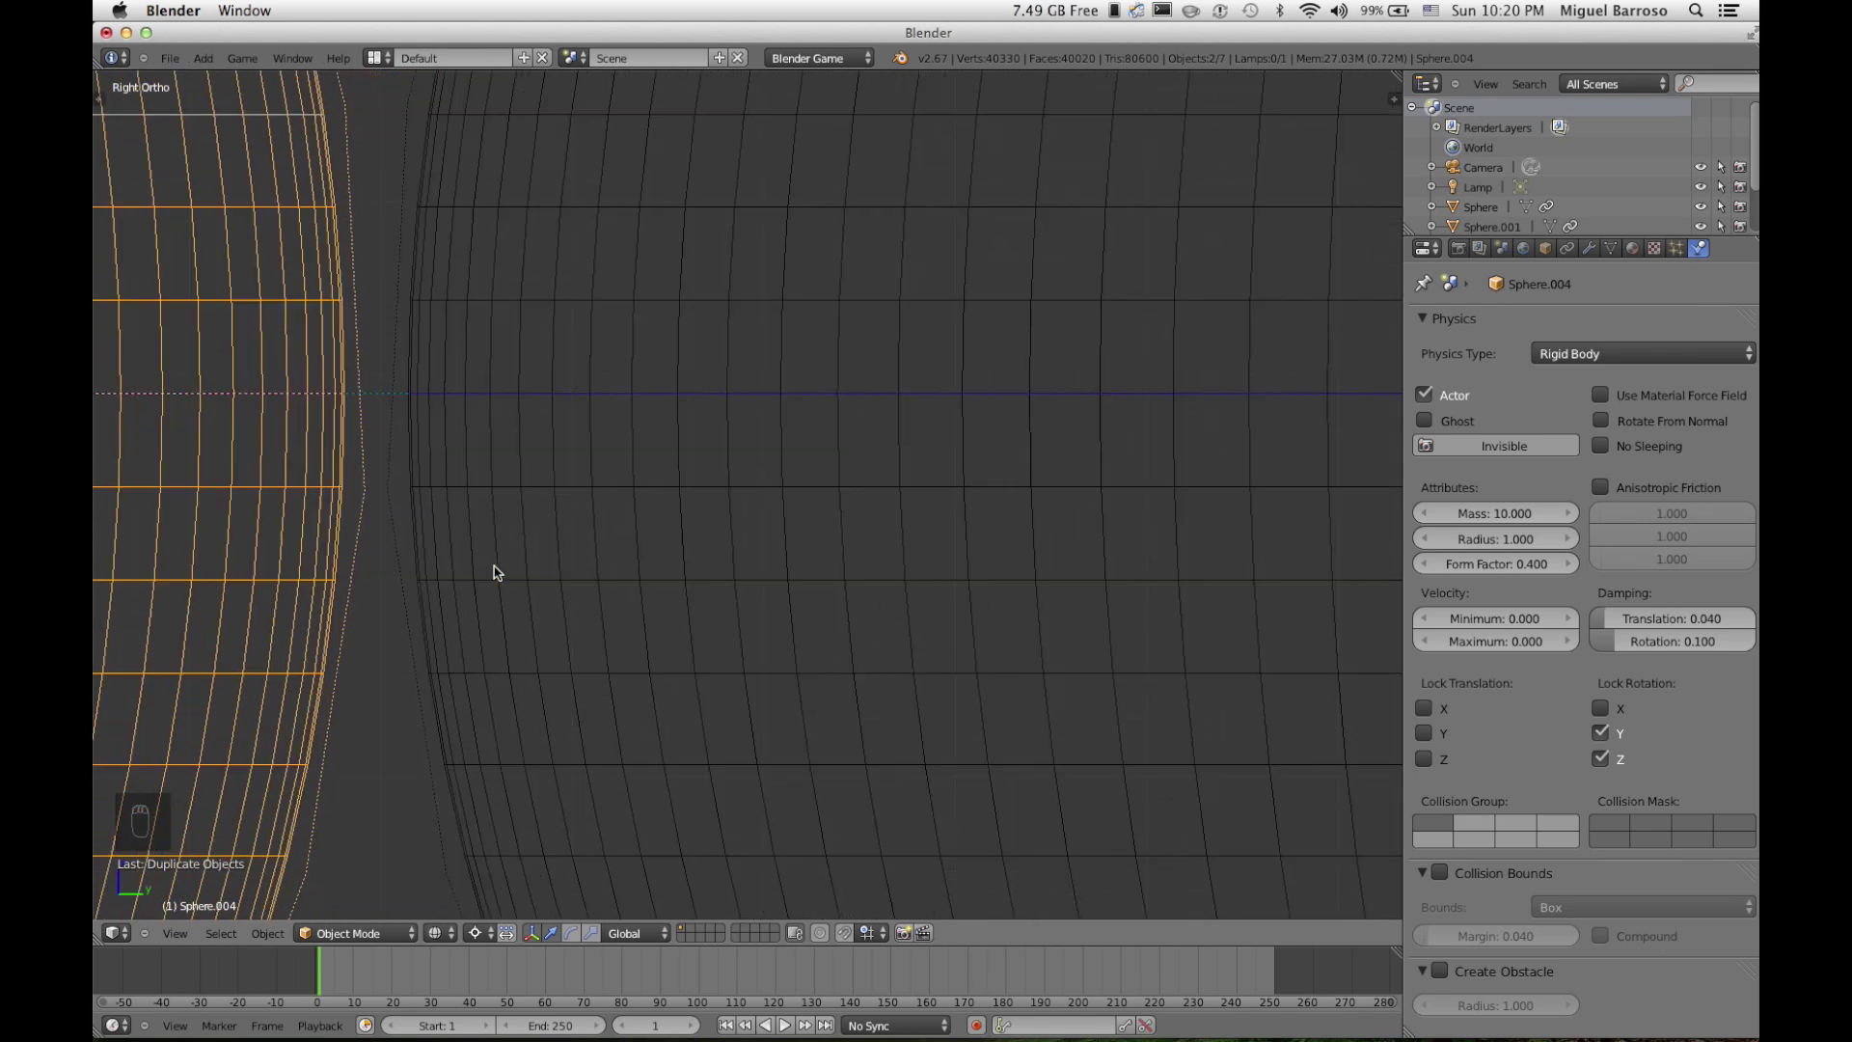
pyautogui.keyDown('ctrl'); pyautogui.scroll(2, 493, 573); pyautogui.keyUp('ctrl')
pyautogui.scroll(4, 493, 573)
pyautogui.keyDown('ctrl'); pyautogui.scroll(5, 493, 573); pyautogui.keyUp('ctrl')
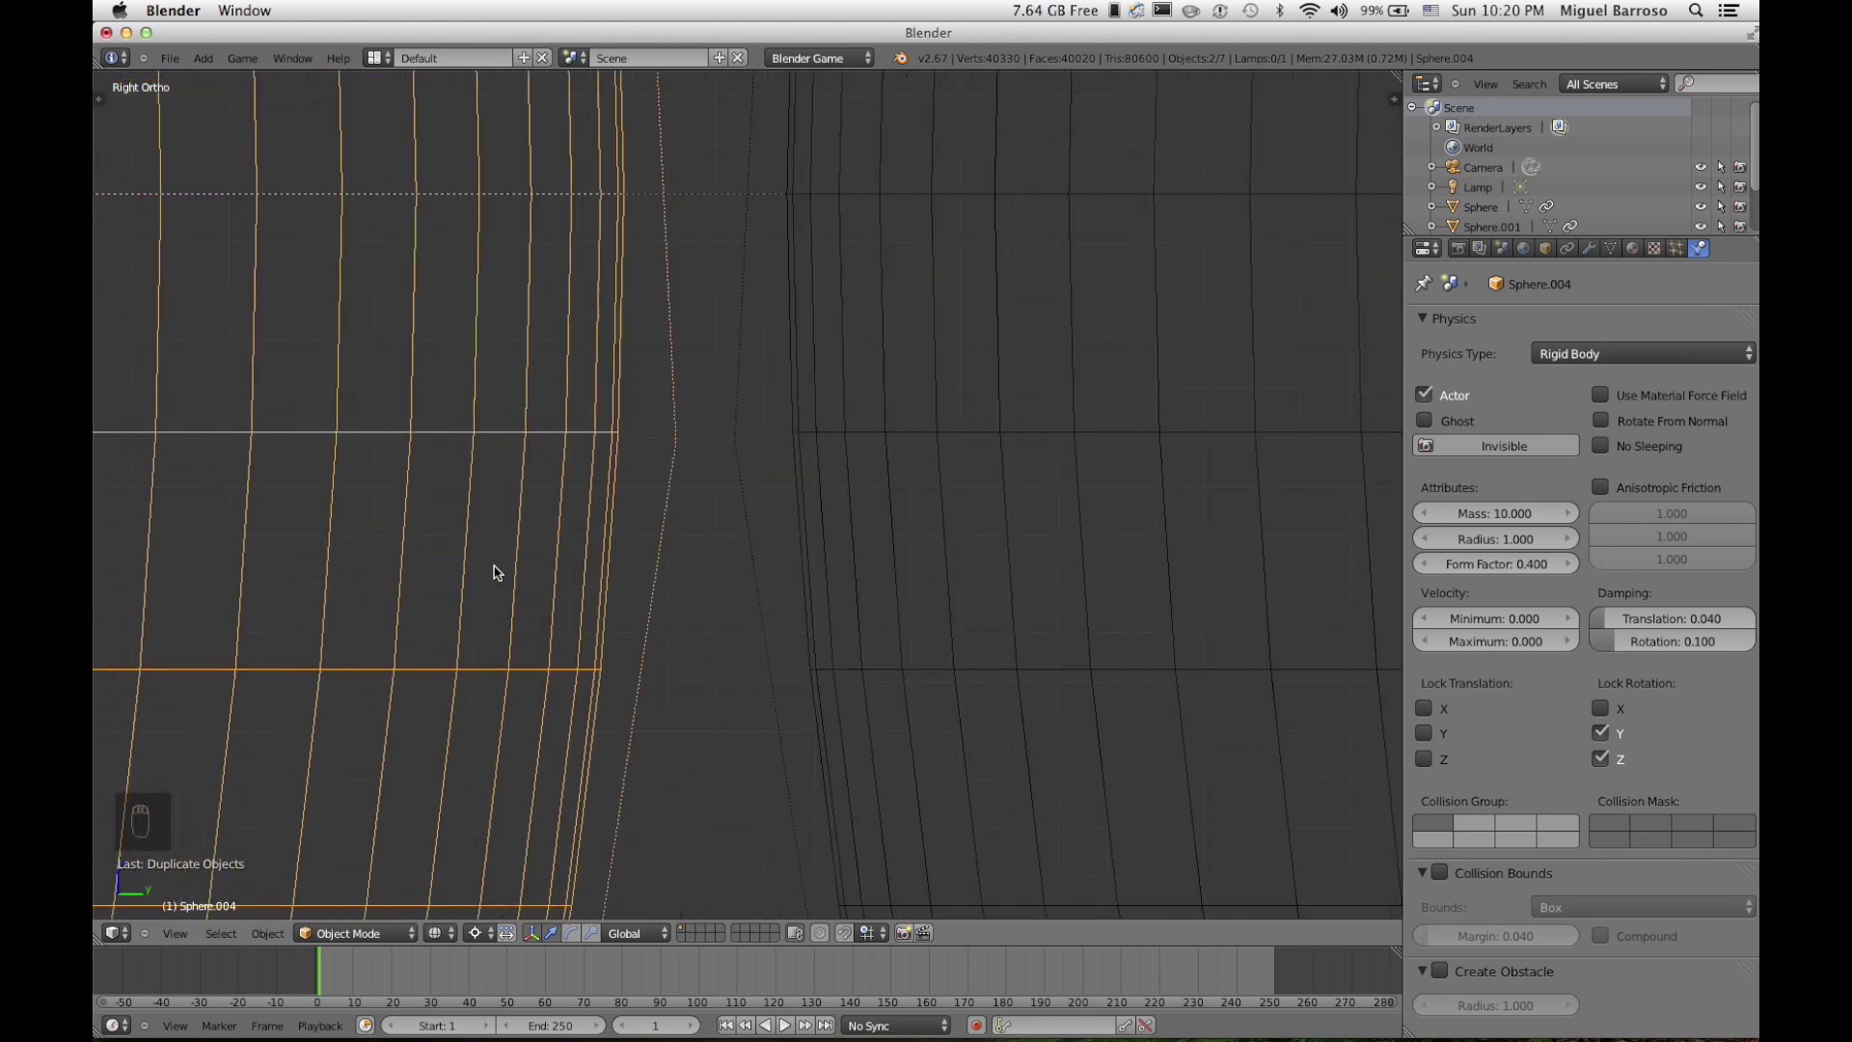
pyautogui.scroll(8, 488, 551)
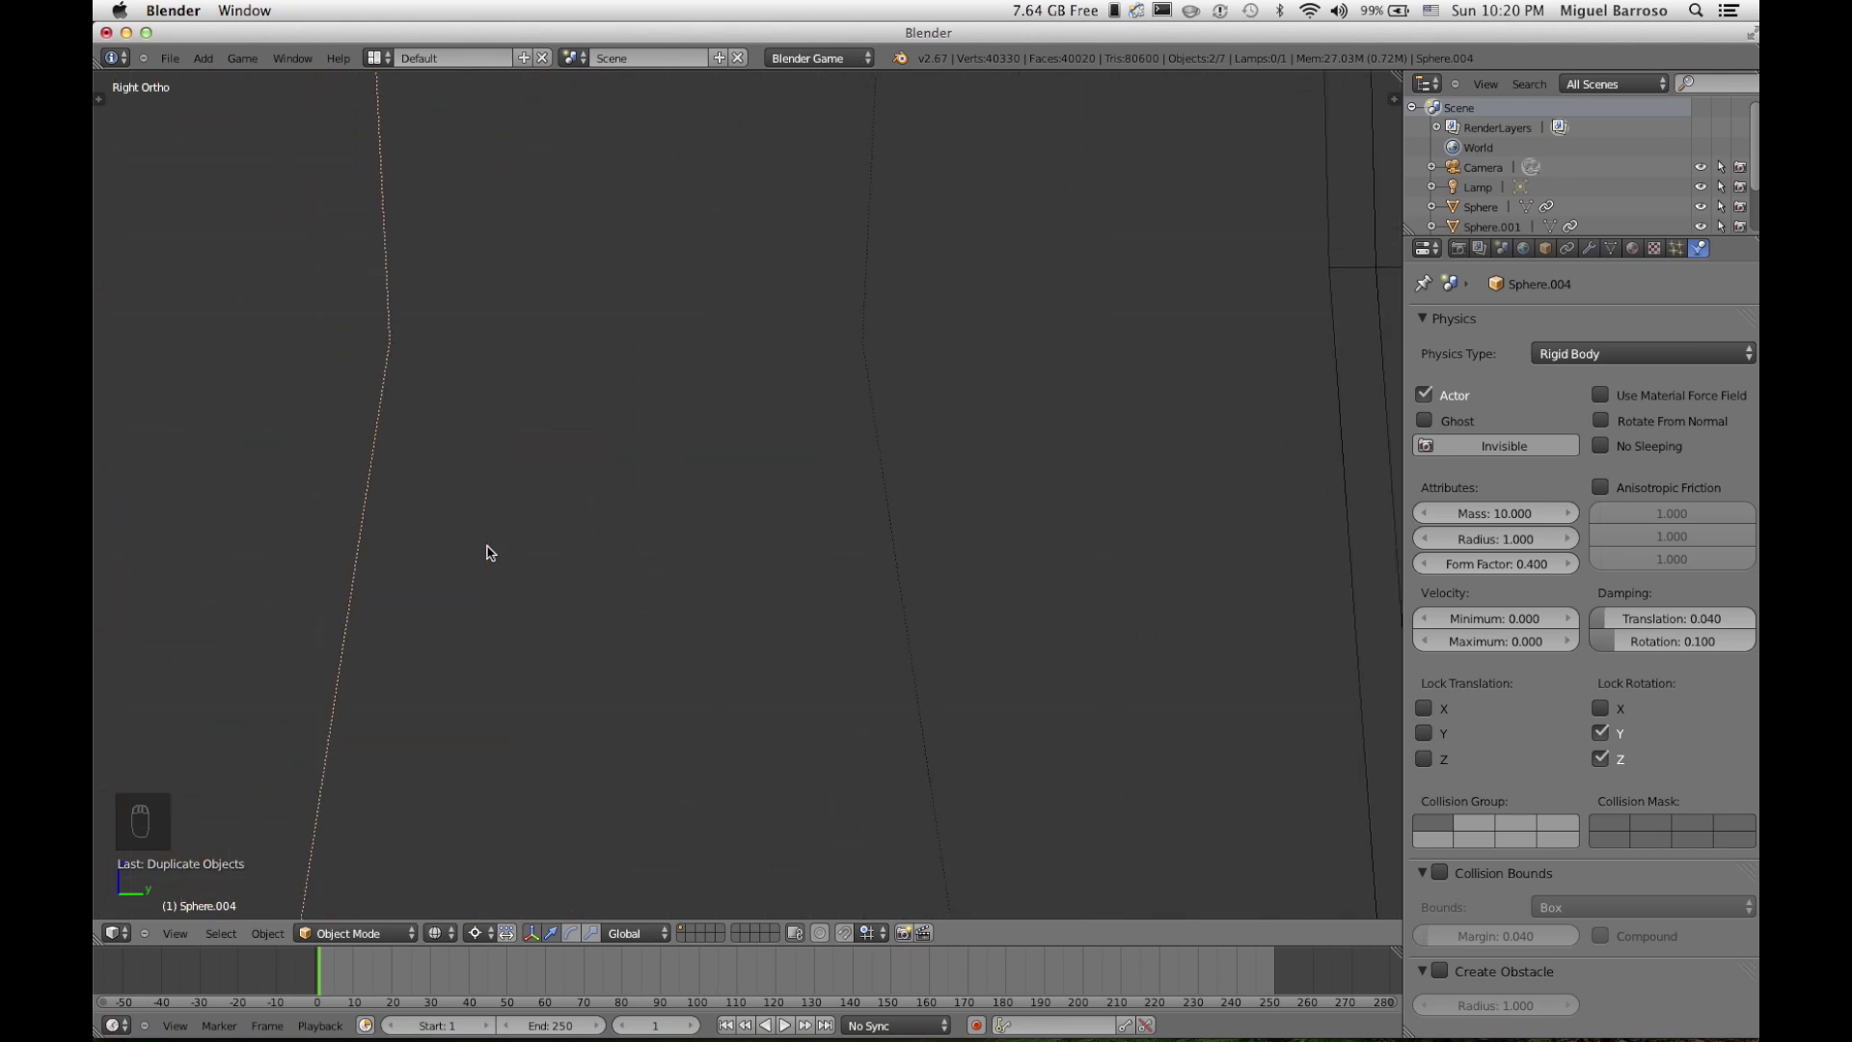
pyautogui.press('g')
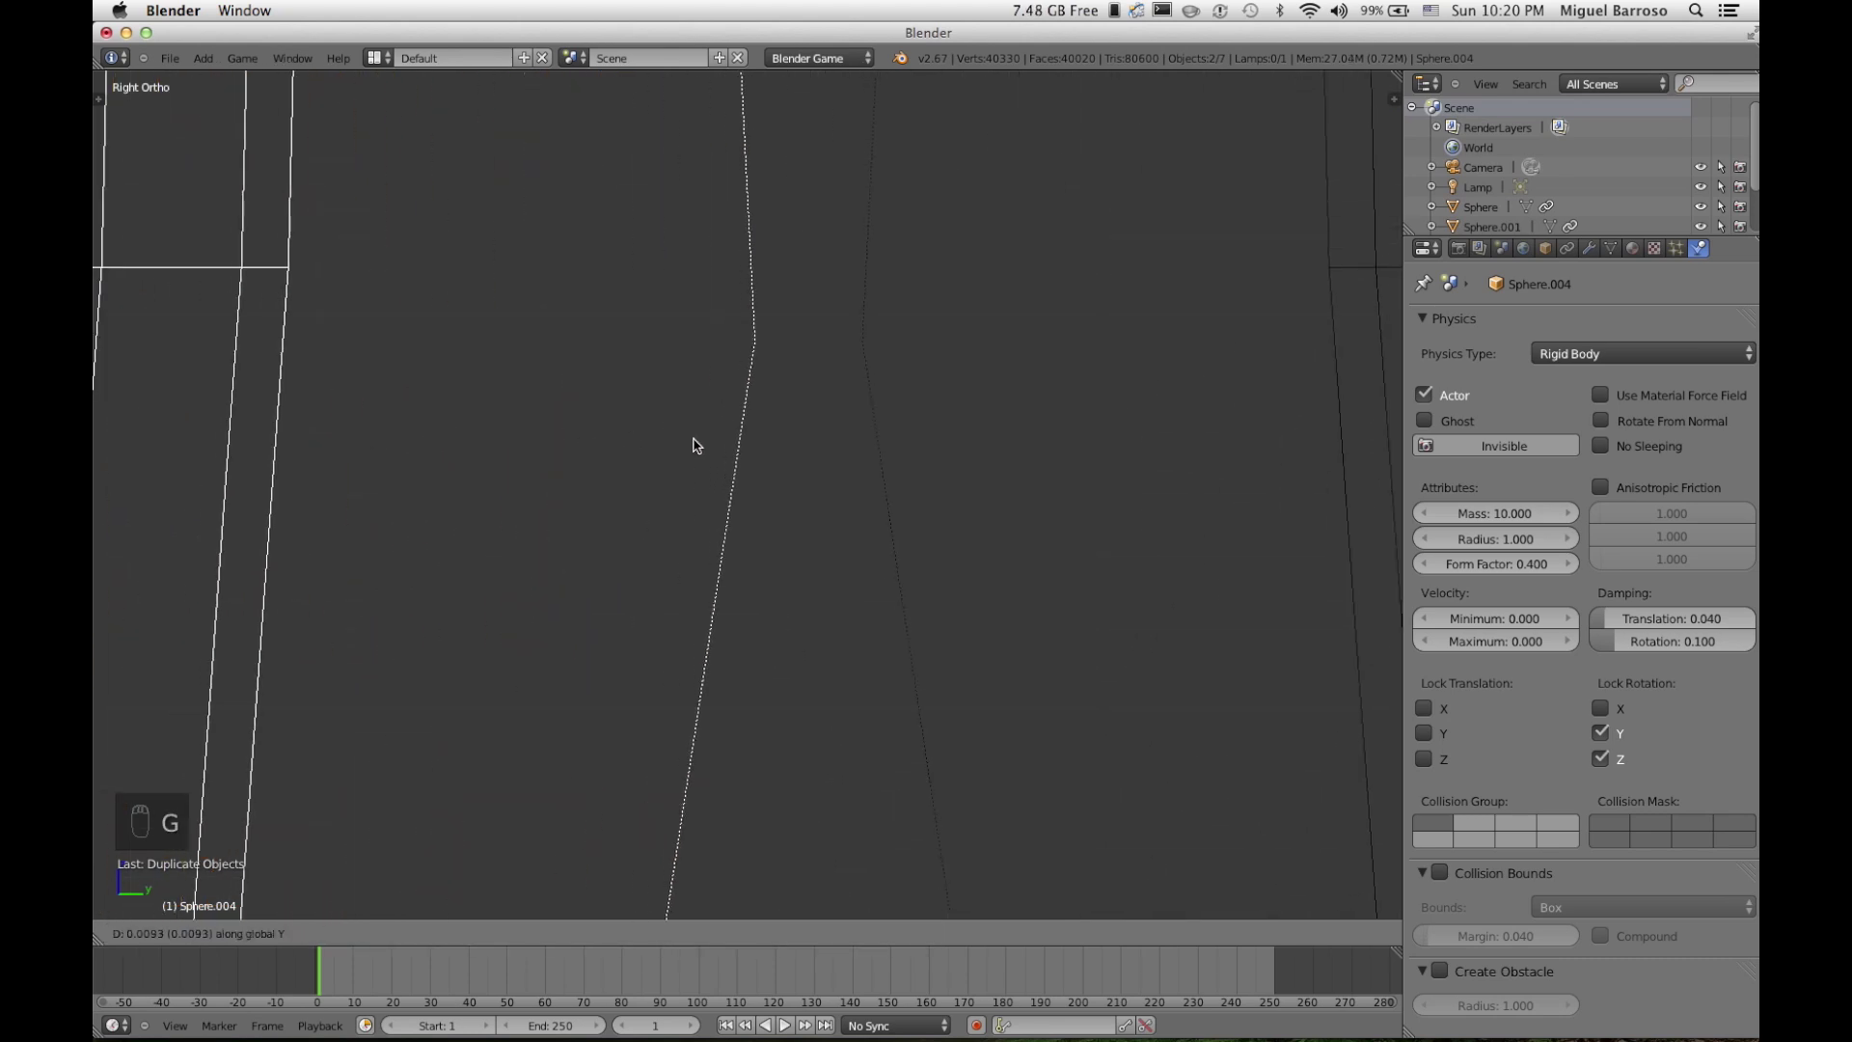
pyautogui.click(797, 453)
# Step: Fine-tune the duplicated pair's Y position until its radius outline meets that of the neighbouring existing sphere
pyautogui.scroll(6, 856, 415)
pyautogui.scroll(-5, 857, 417)
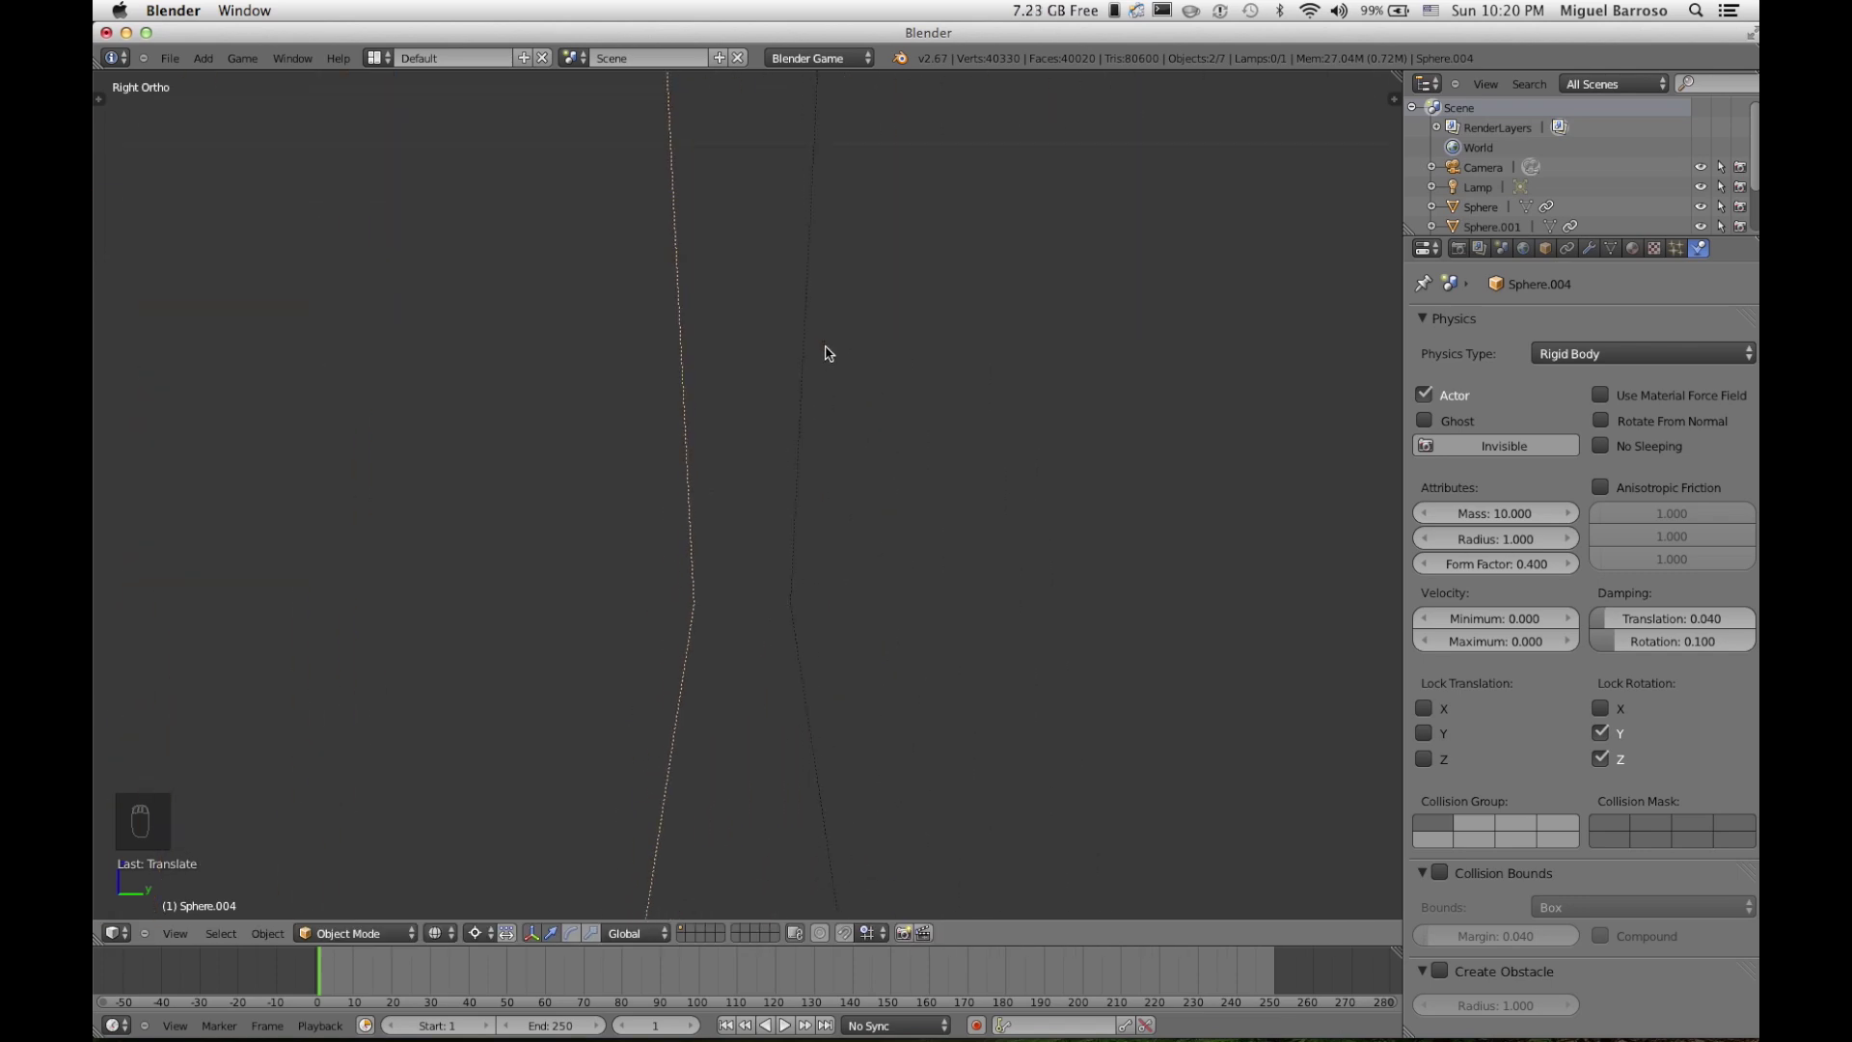
pyautogui.press('g')
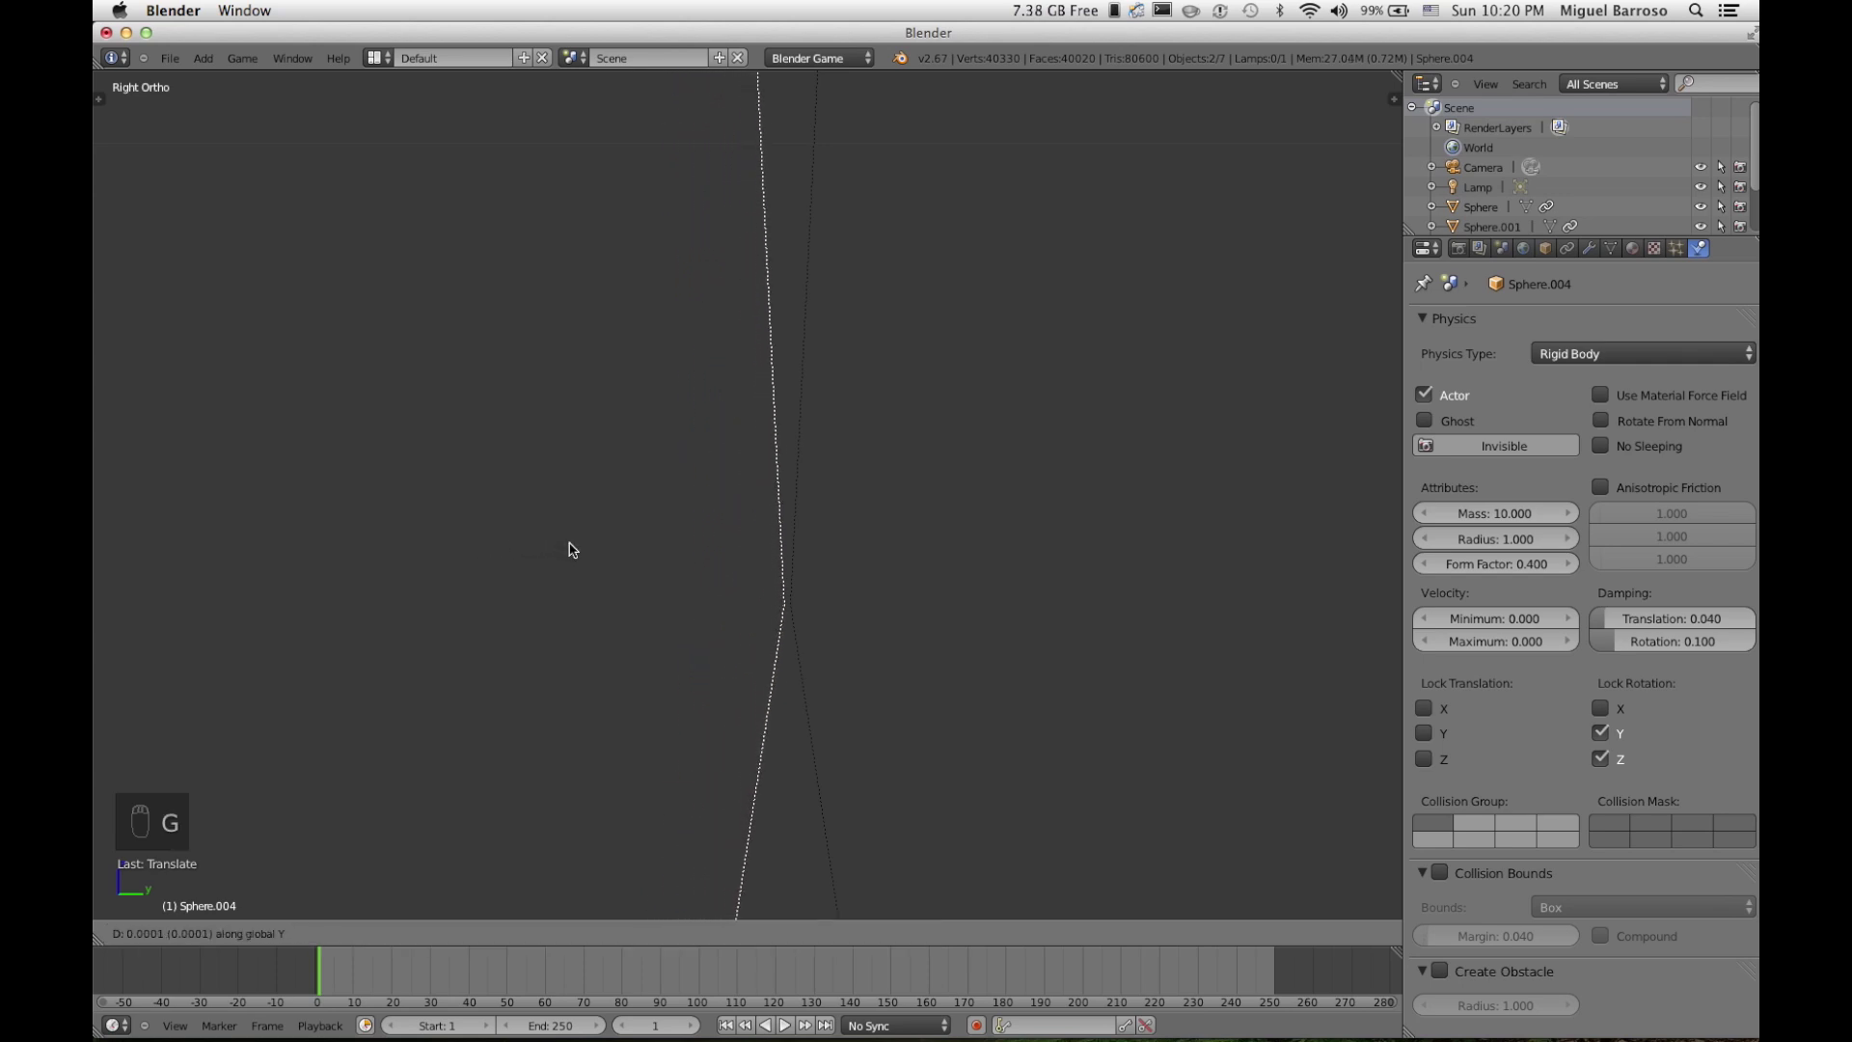
pyautogui.click(569, 550)
pyautogui.scroll(-2, 569, 550)
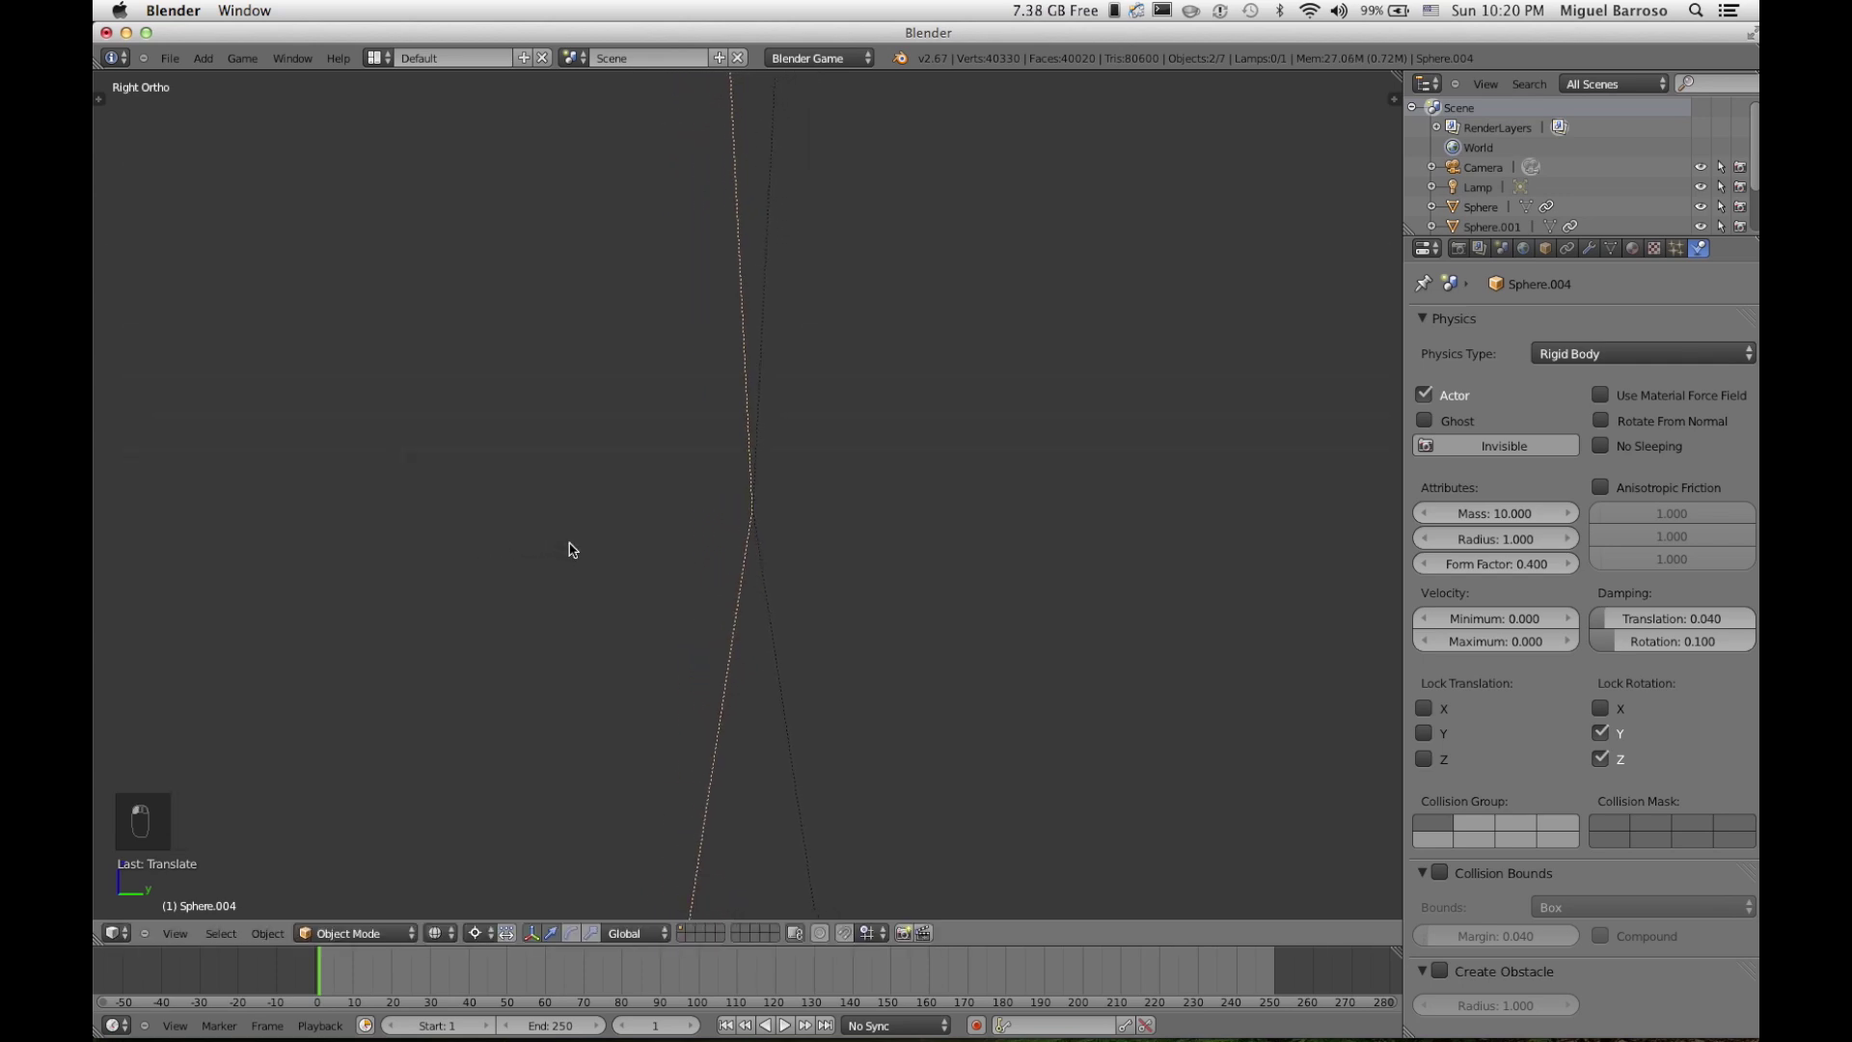
pyautogui.scroll(-6, 569, 549)
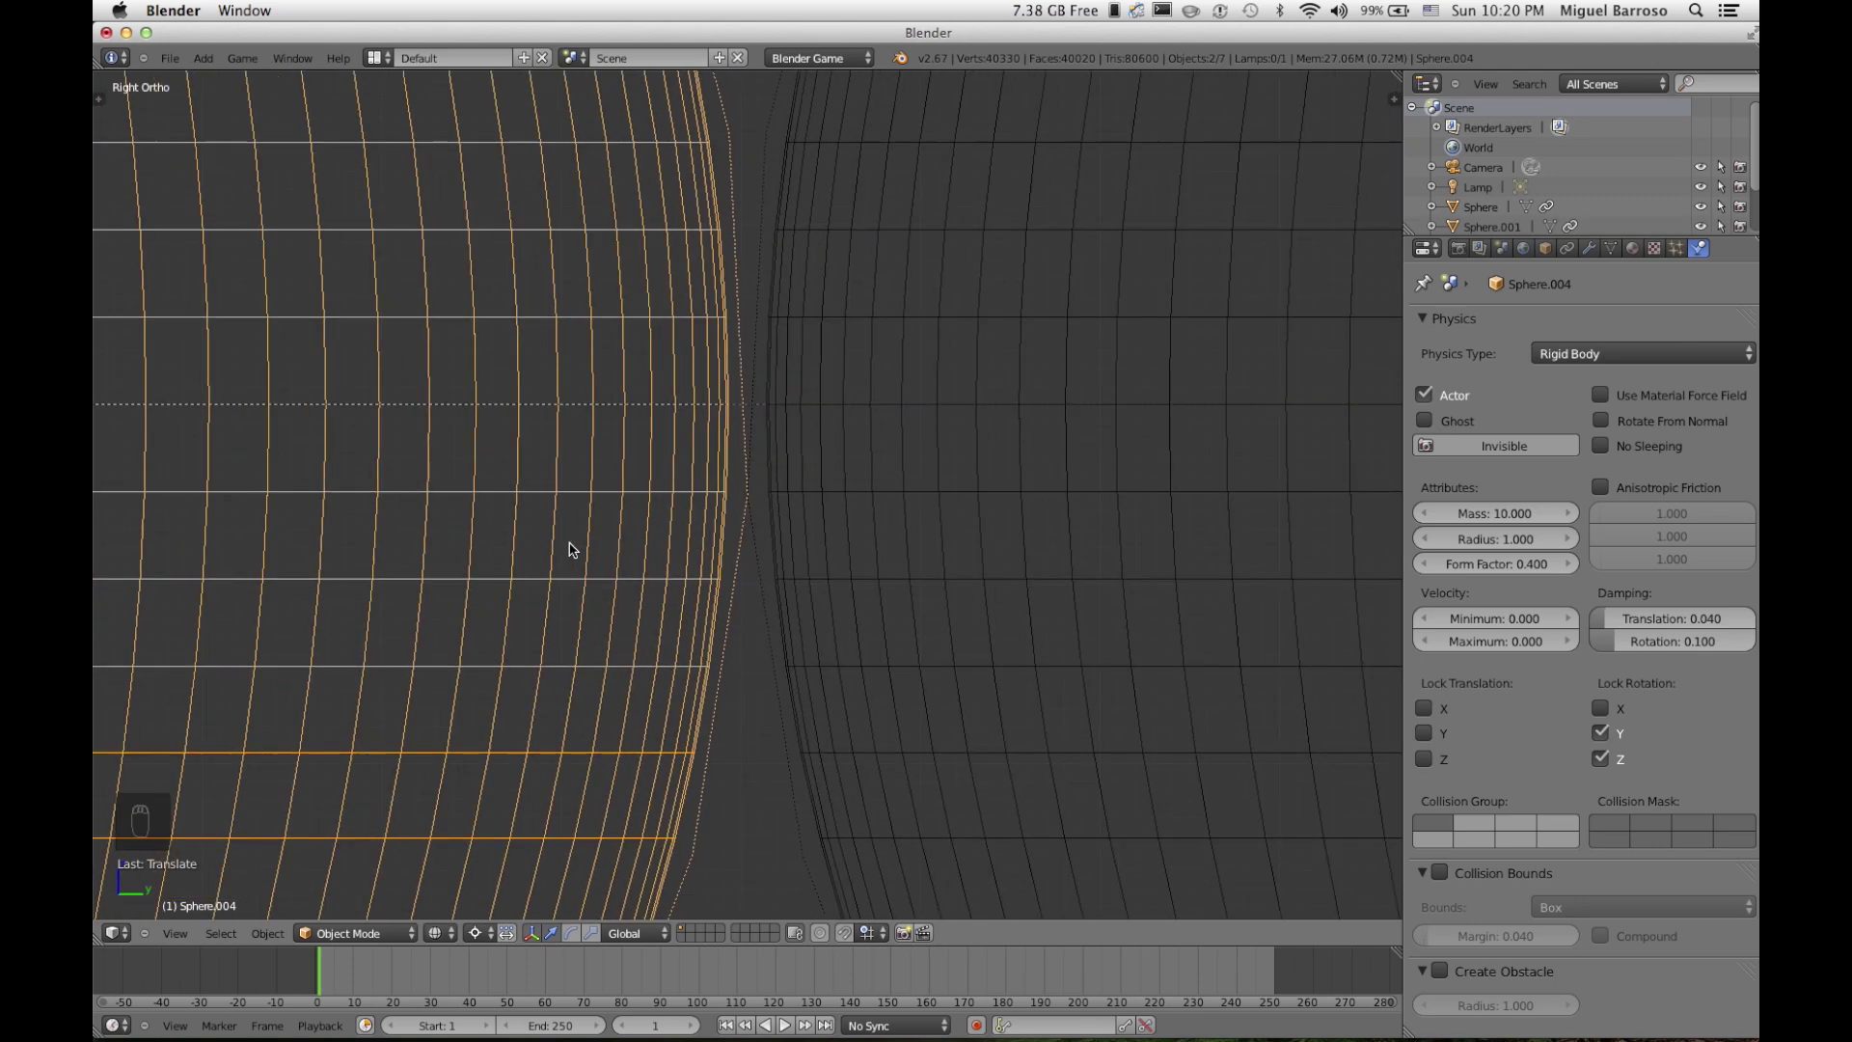
pyautogui.scroll(-10, 569, 550)
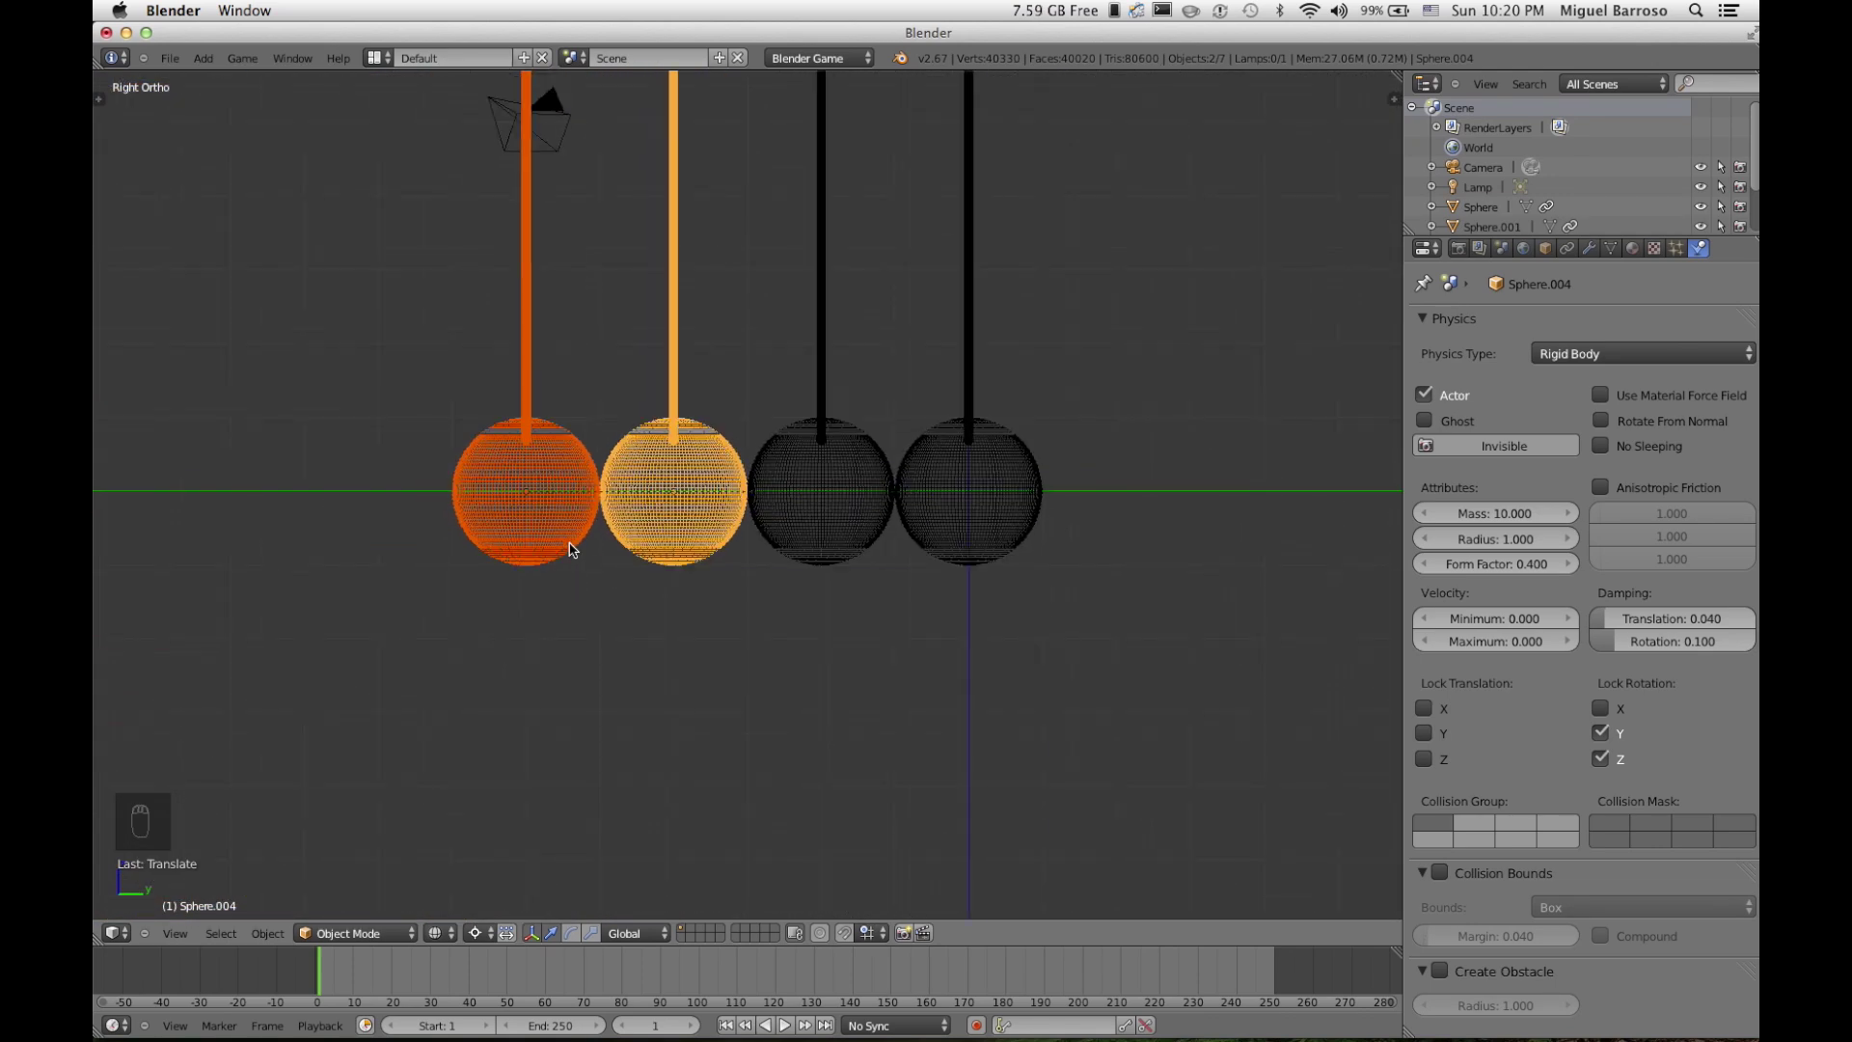
# Step: Duplicate only the outermost sphere pendulum on the negative Y end and place the copy beside it as the fifth
pyautogui.keyDown('ctrl'); pyautogui.scroll(-4, 569, 550); pyautogui.keyUp('ctrl')
pyautogui.rightClick(902, 454)
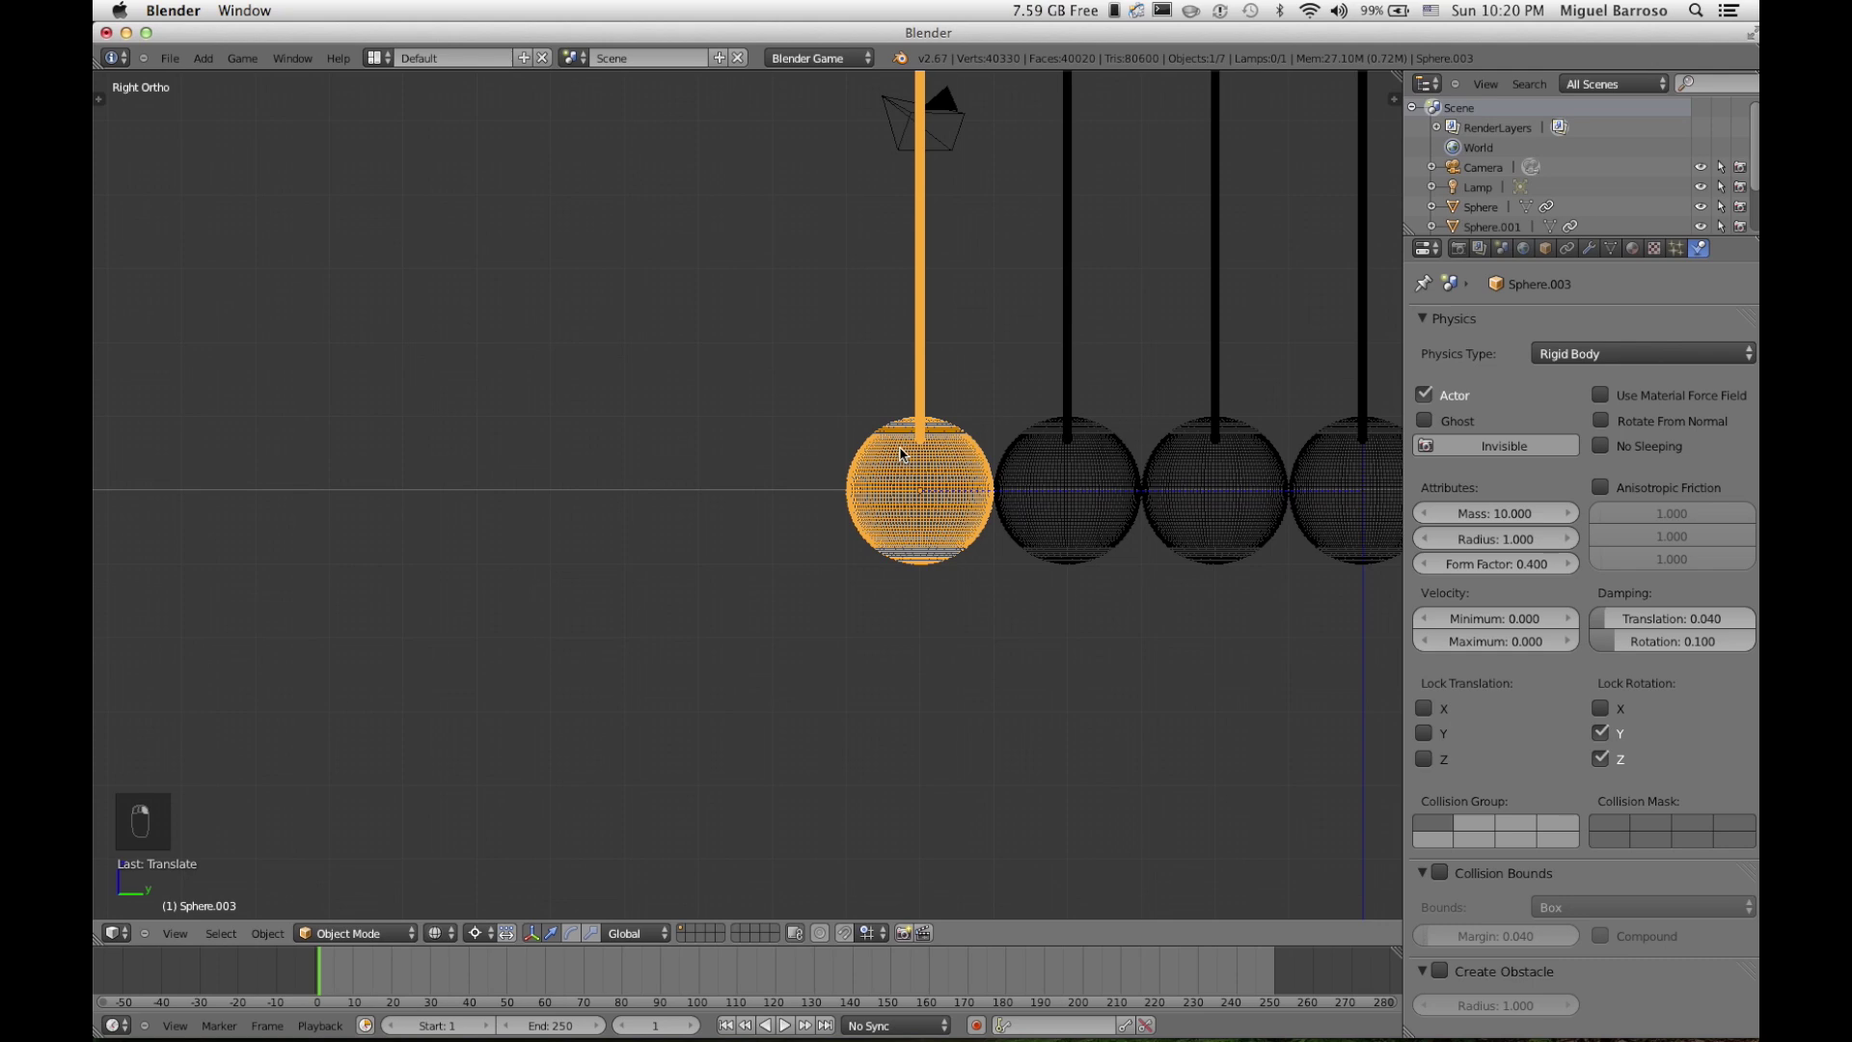
pyautogui.scroll(5, 902, 455)
pyautogui.hotkey('shift', 'd')
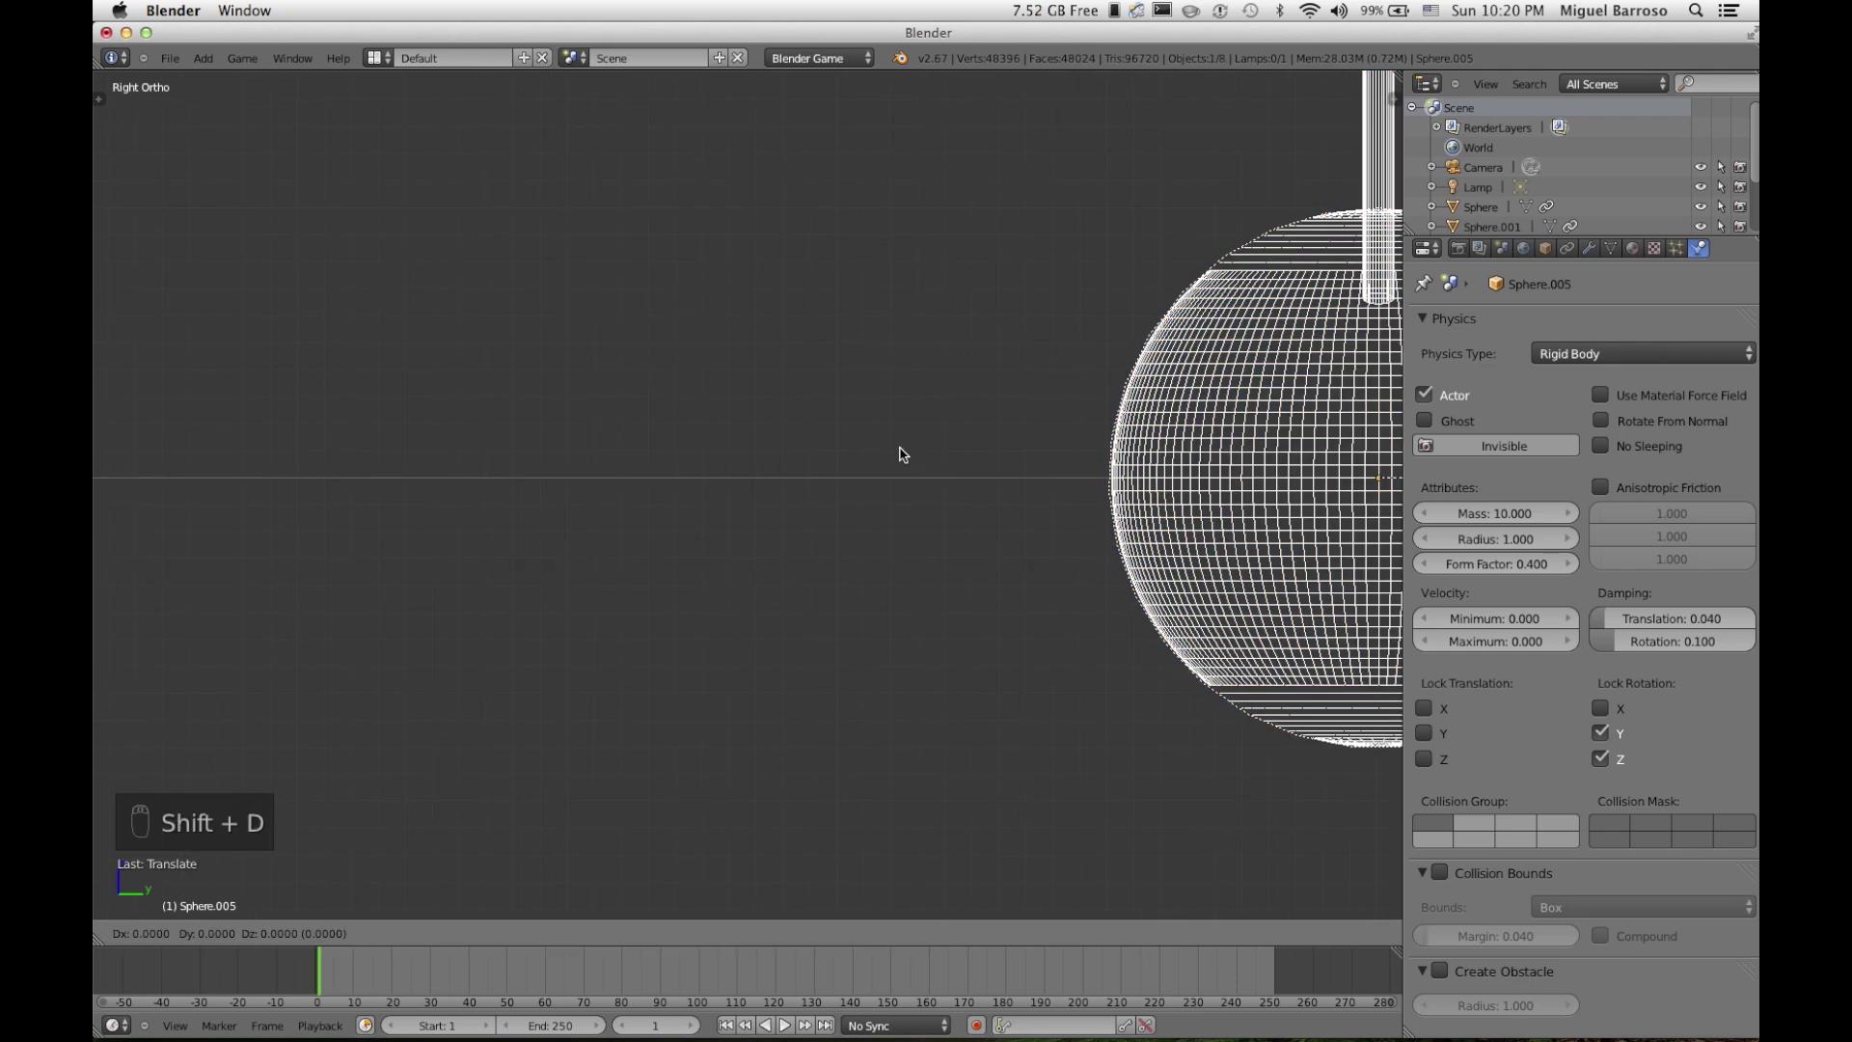
pyautogui.click(363, 467)
# Step: Move the fifth pendulum away from its neighbour along Y in the right side view so their radius outlines stop overlapping
pyautogui.scroll(2, 788, 547)
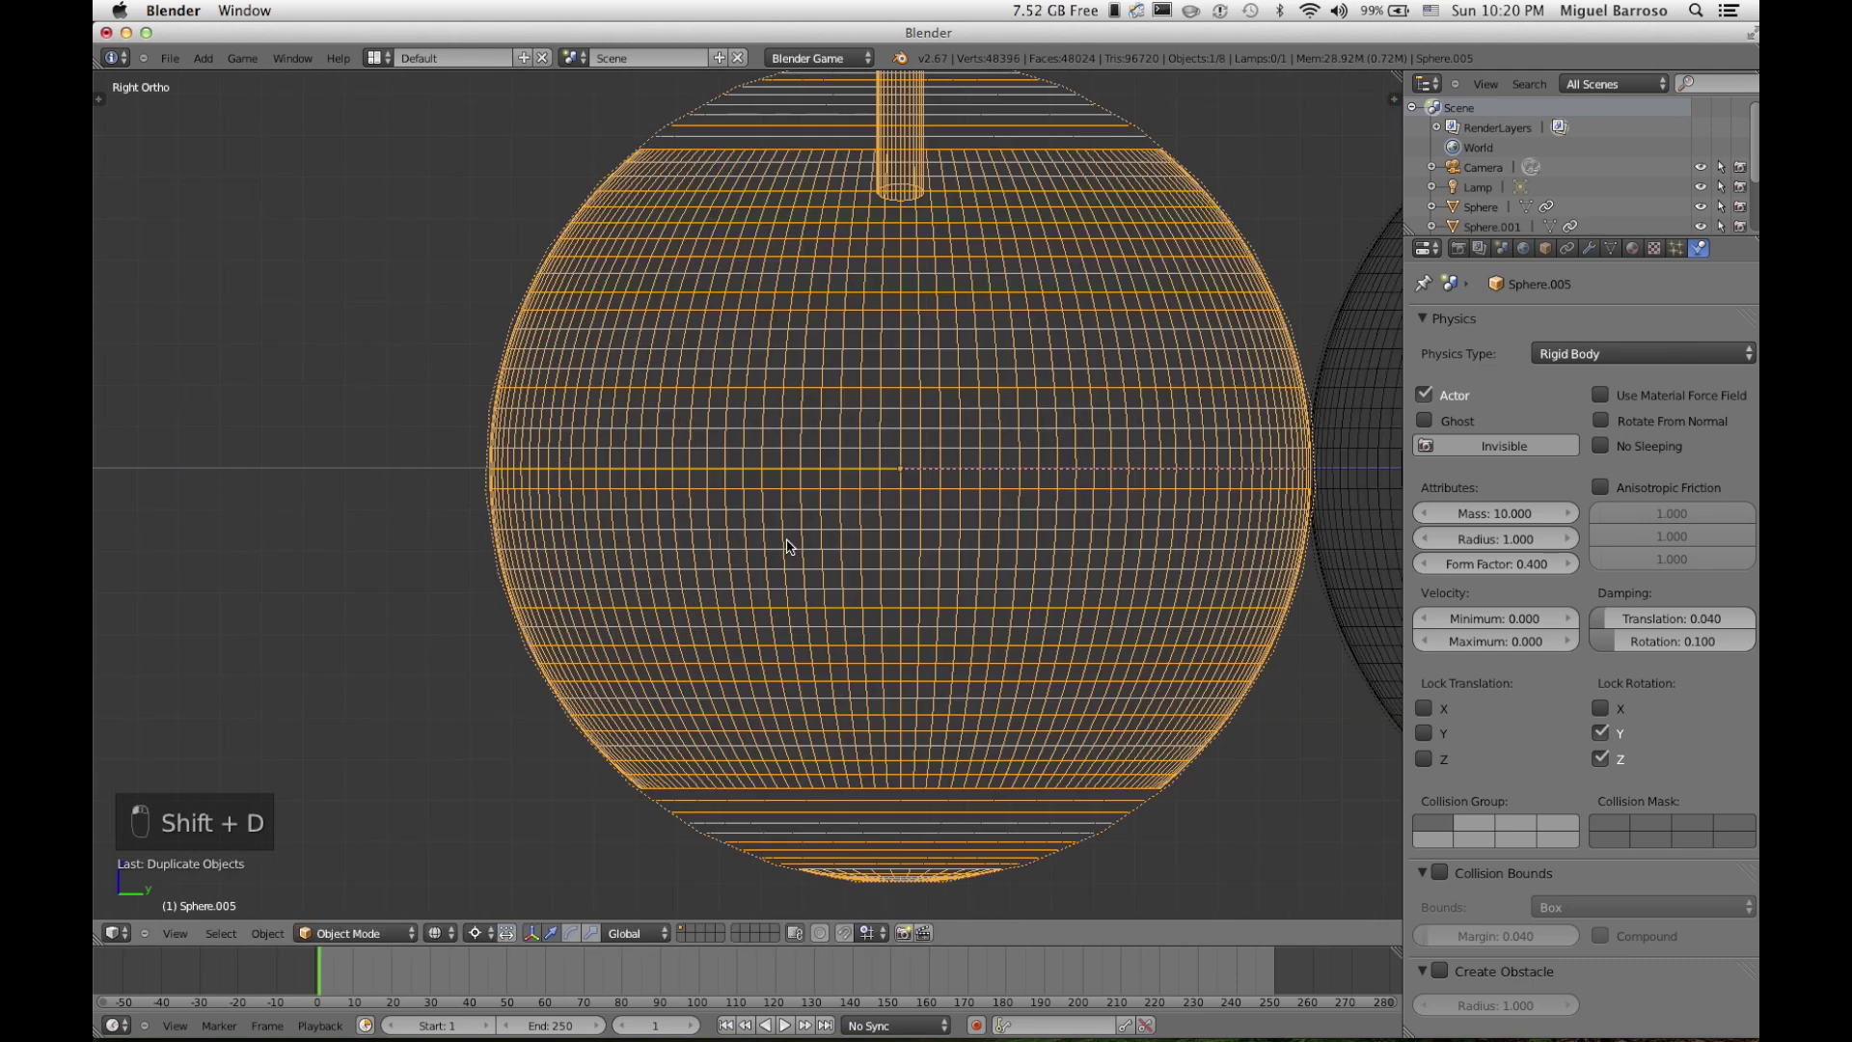
pyautogui.scroll(3, 788, 547)
pyautogui.hscroll(-5, 788, 547)
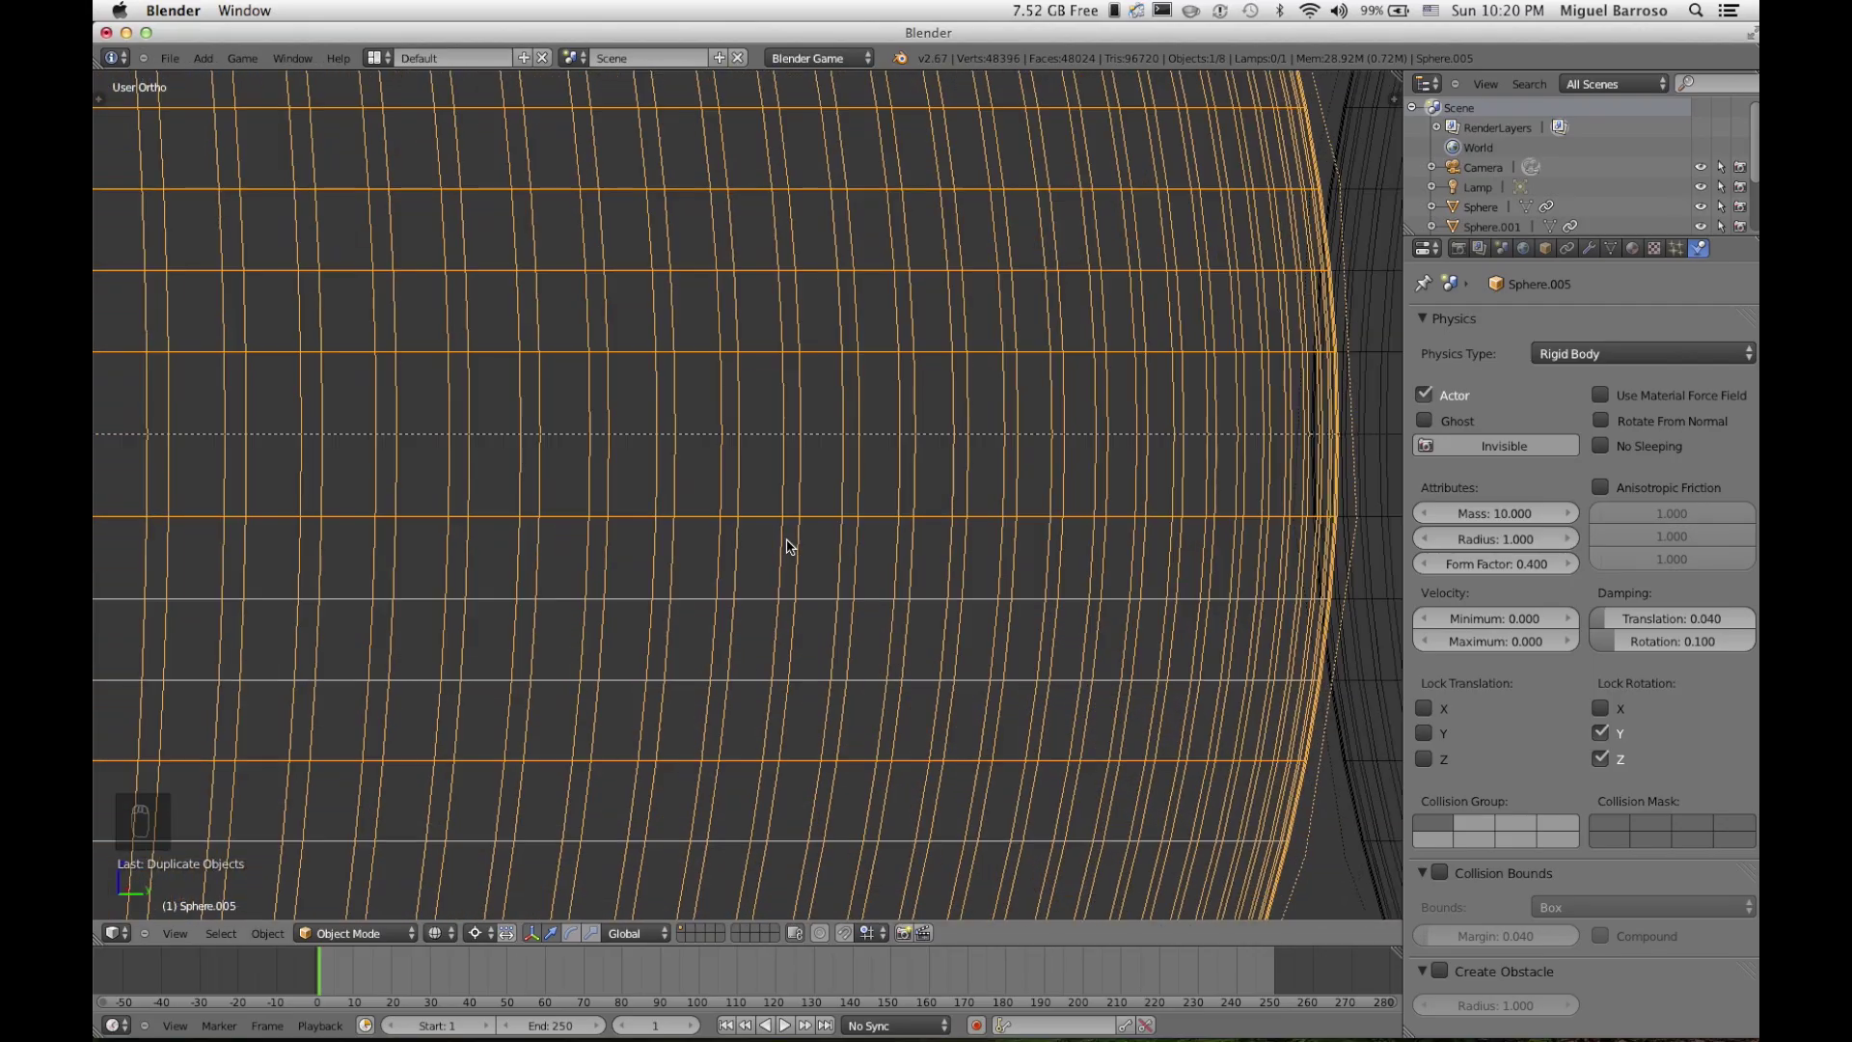
pyautogui.hscroll(-3, 788, 546)
pyautogui.press('KP_1')
pyautogui.press('KP_3')
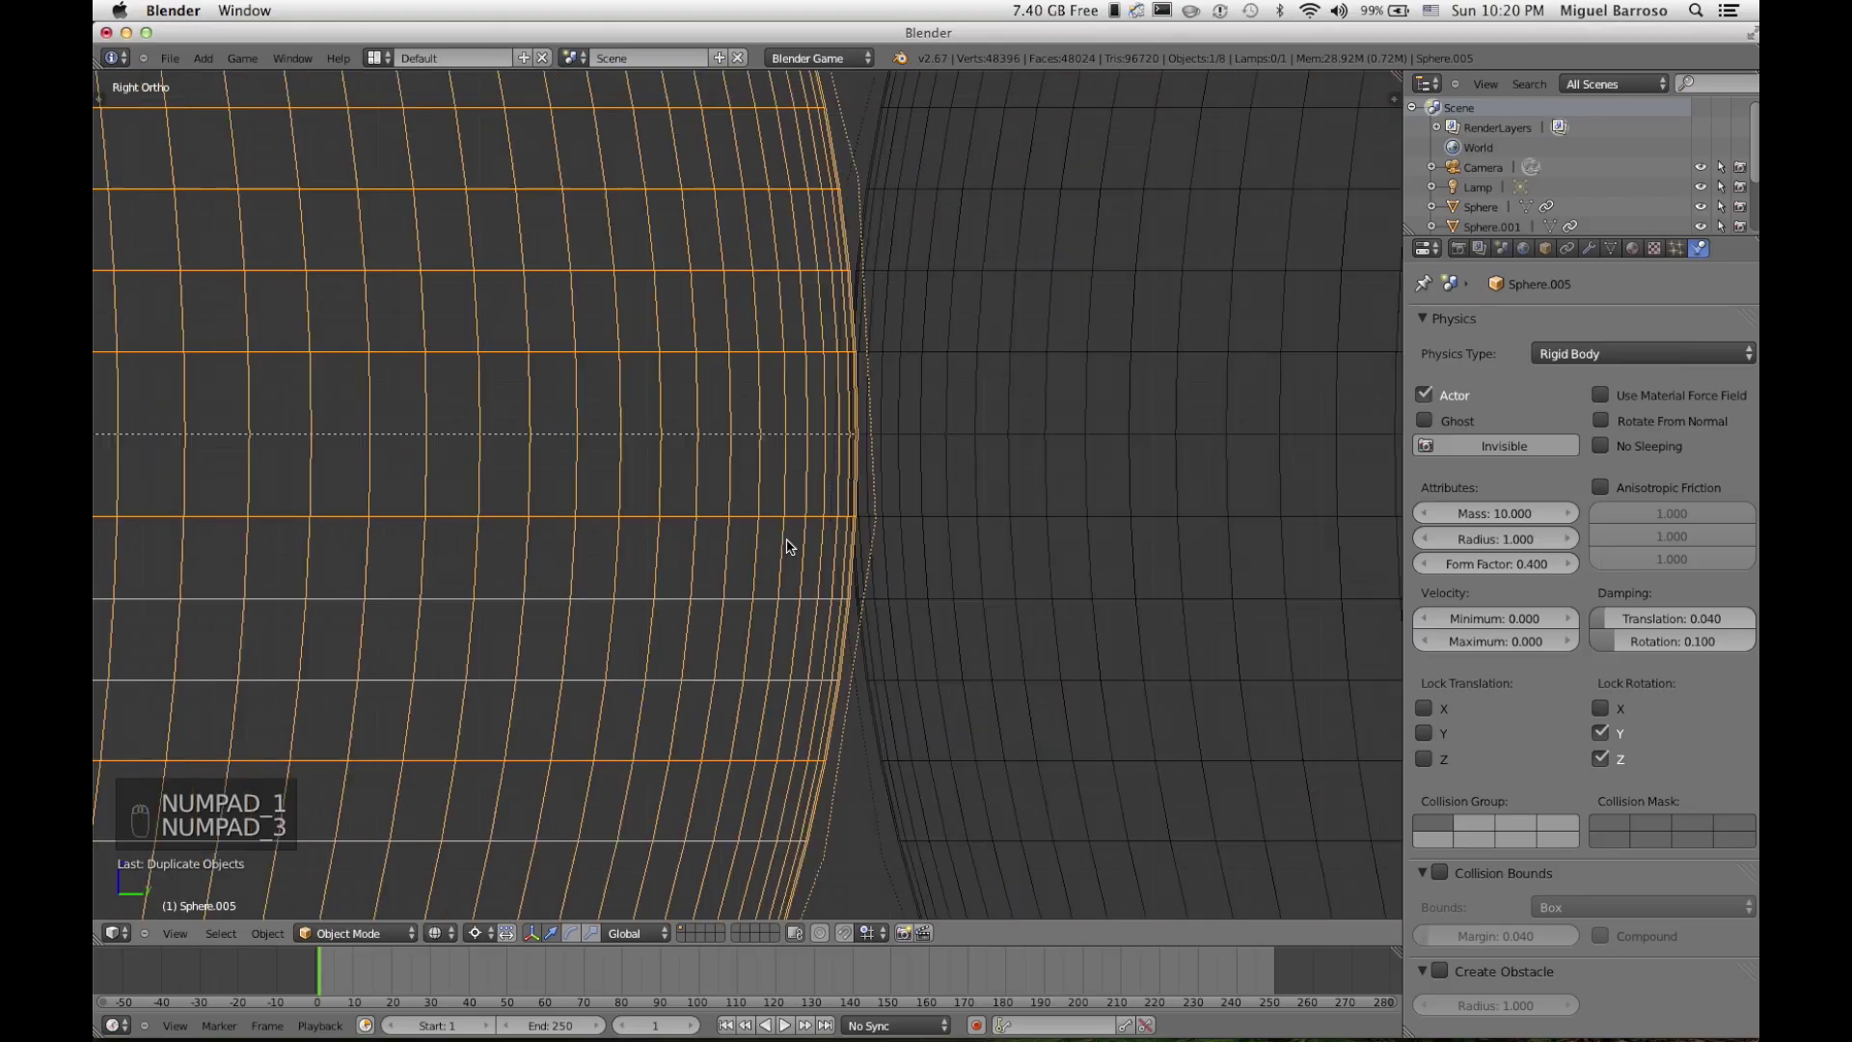
pyautogui.scroll(3, 888, 546)
pyautogui.press('g')
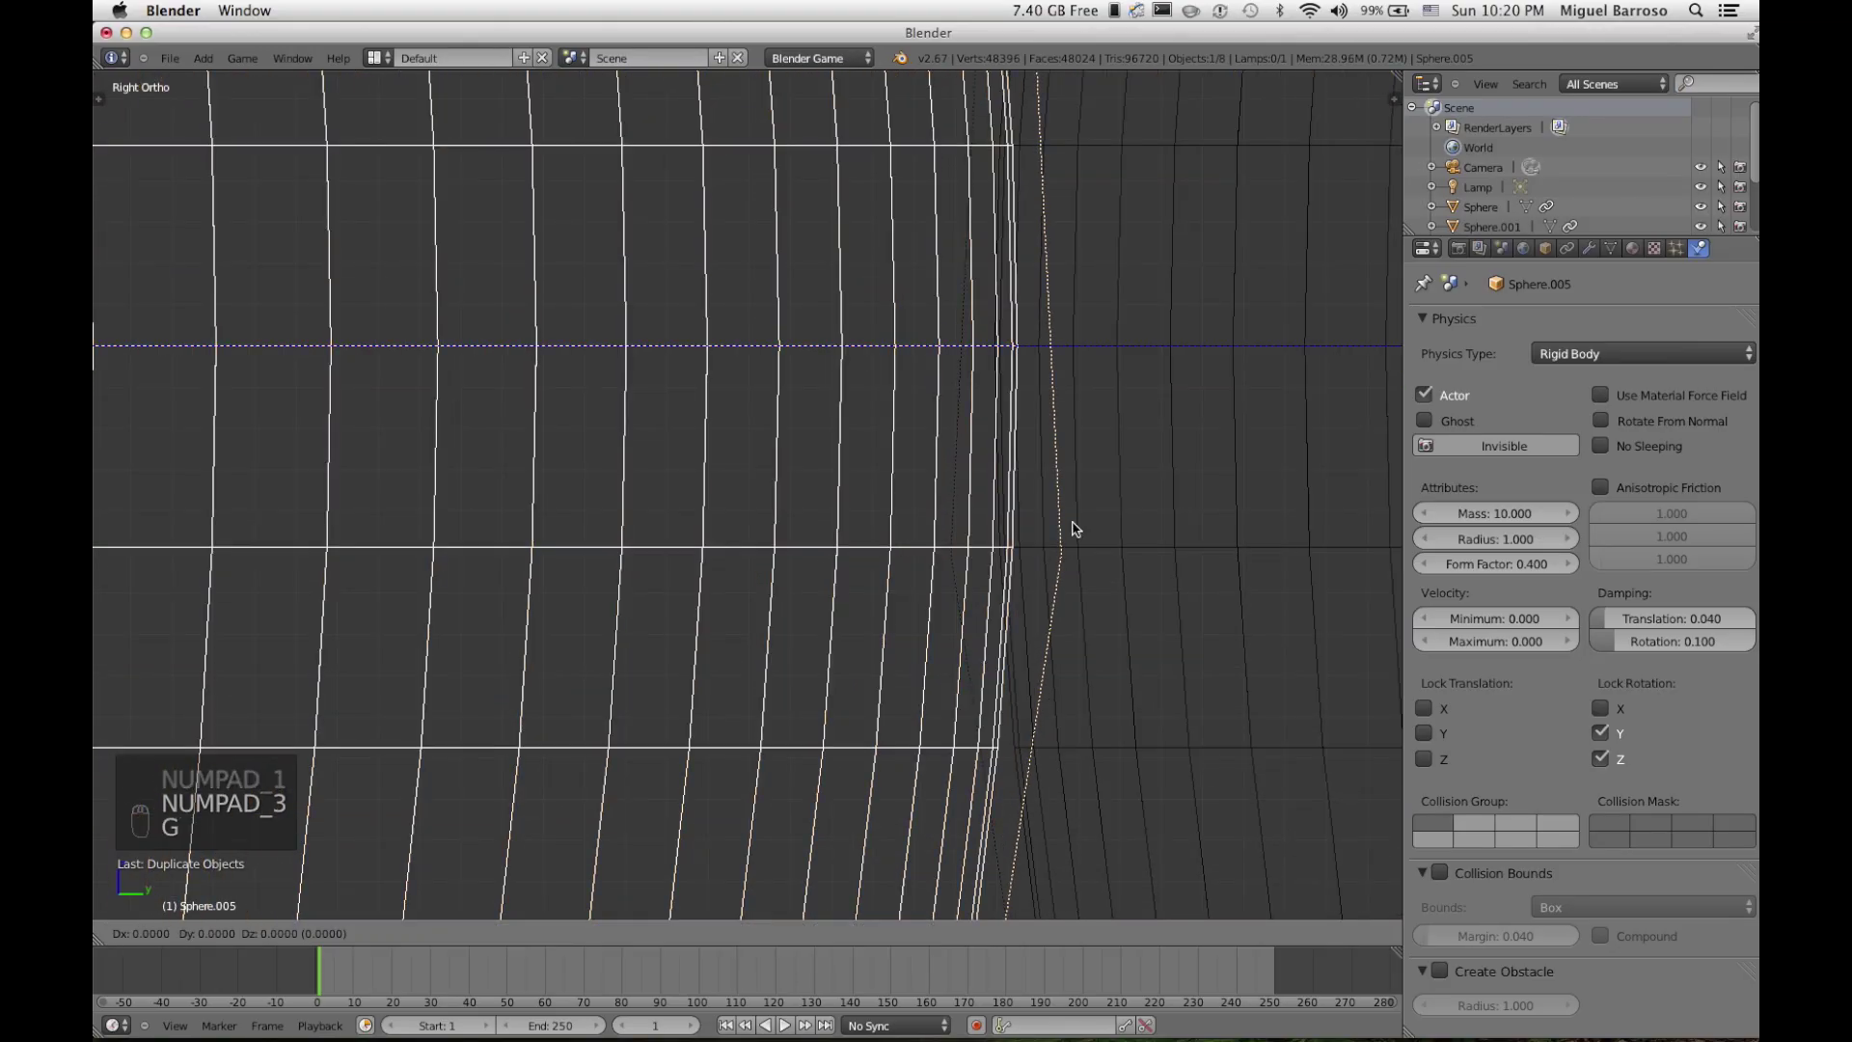
pyautogui.click(957, 539)
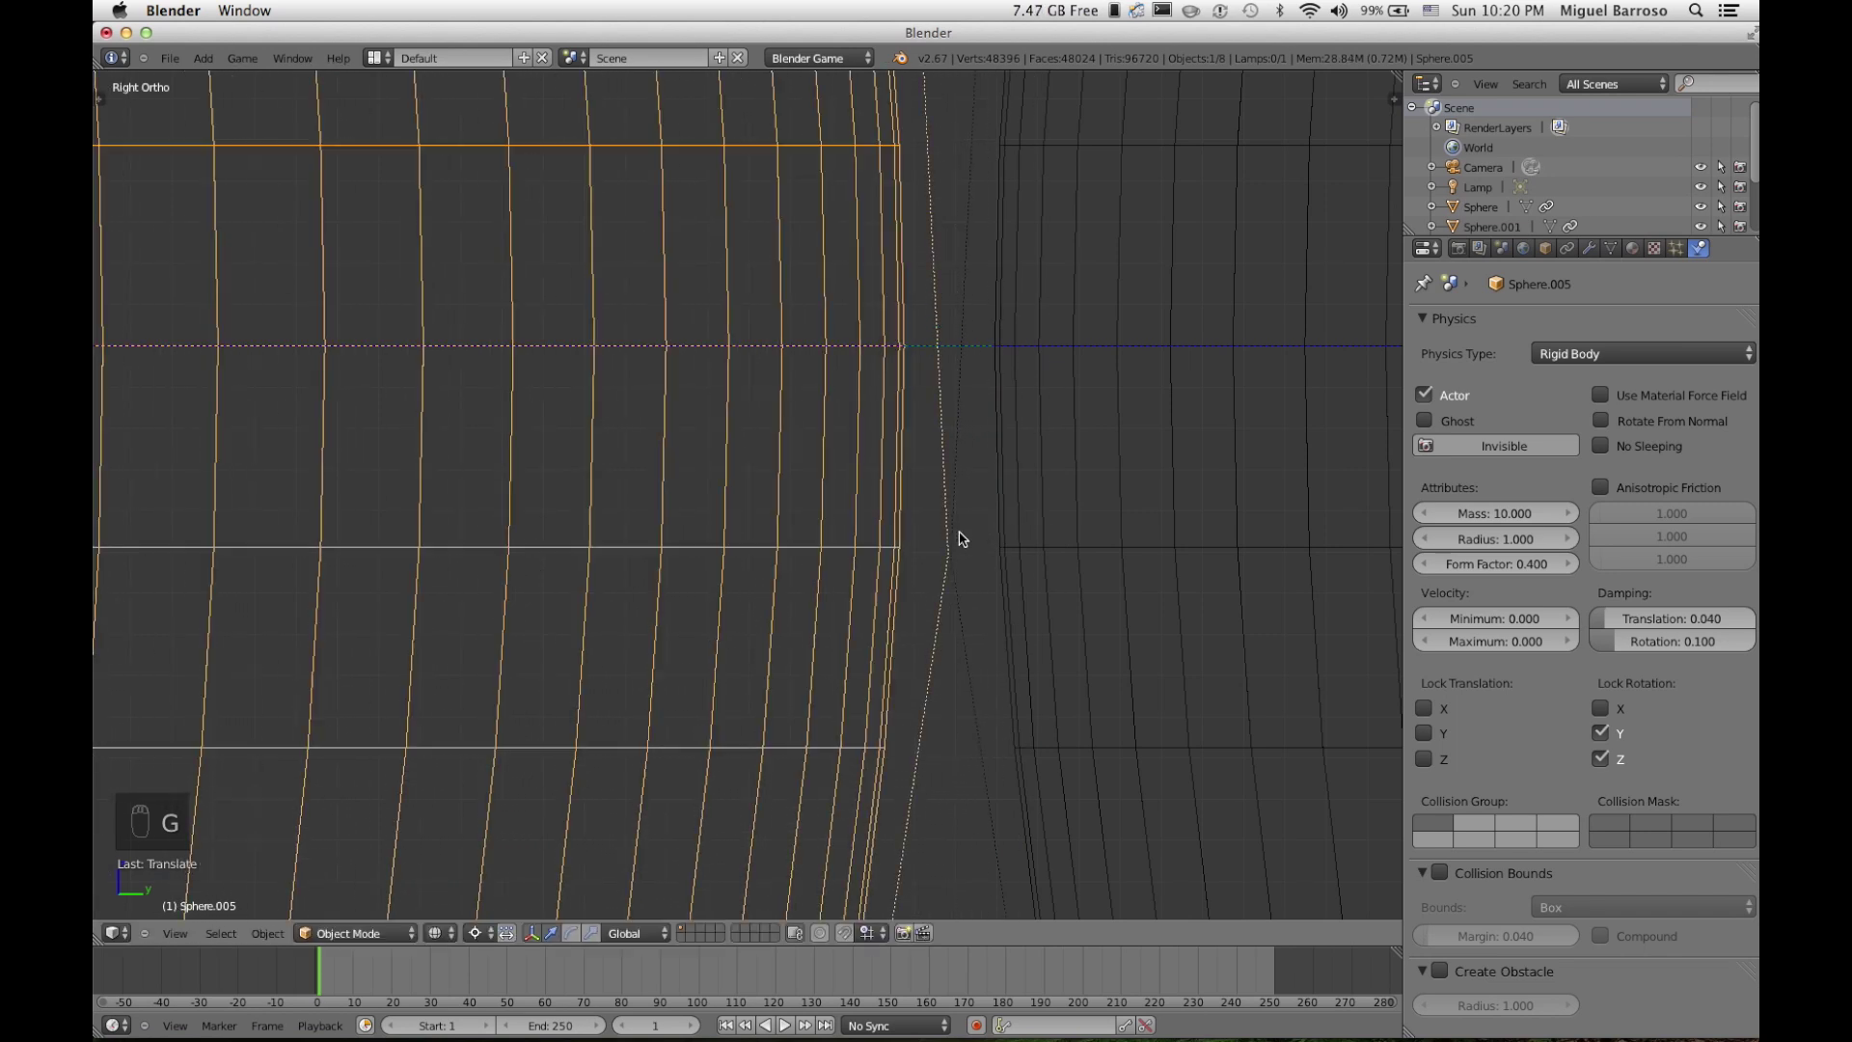
# Step: Nudge the fifth pendulum along Y towards its neighbour in two fine moves until their radius outlines meet
pyautogui.scroll(4, 1103, 673)
pyautogui.scroll(6, 1105, 646)
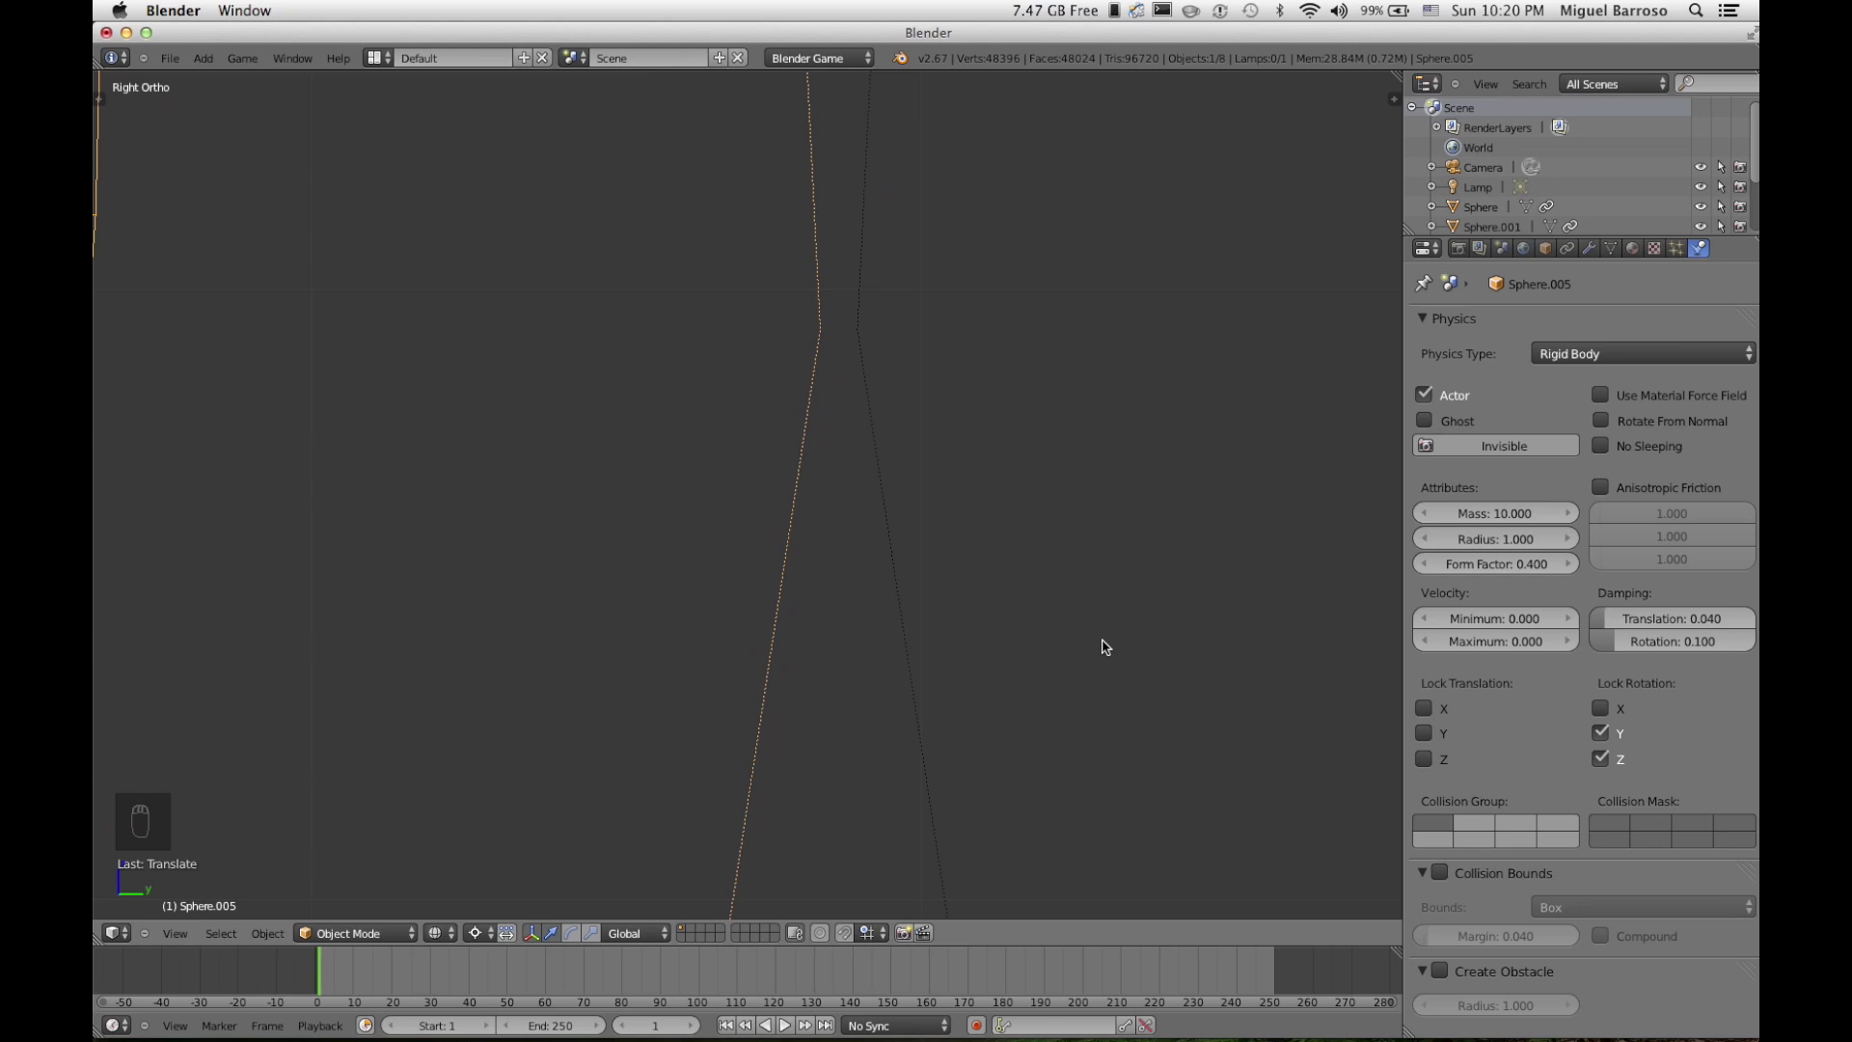
pyautogui.press('g')
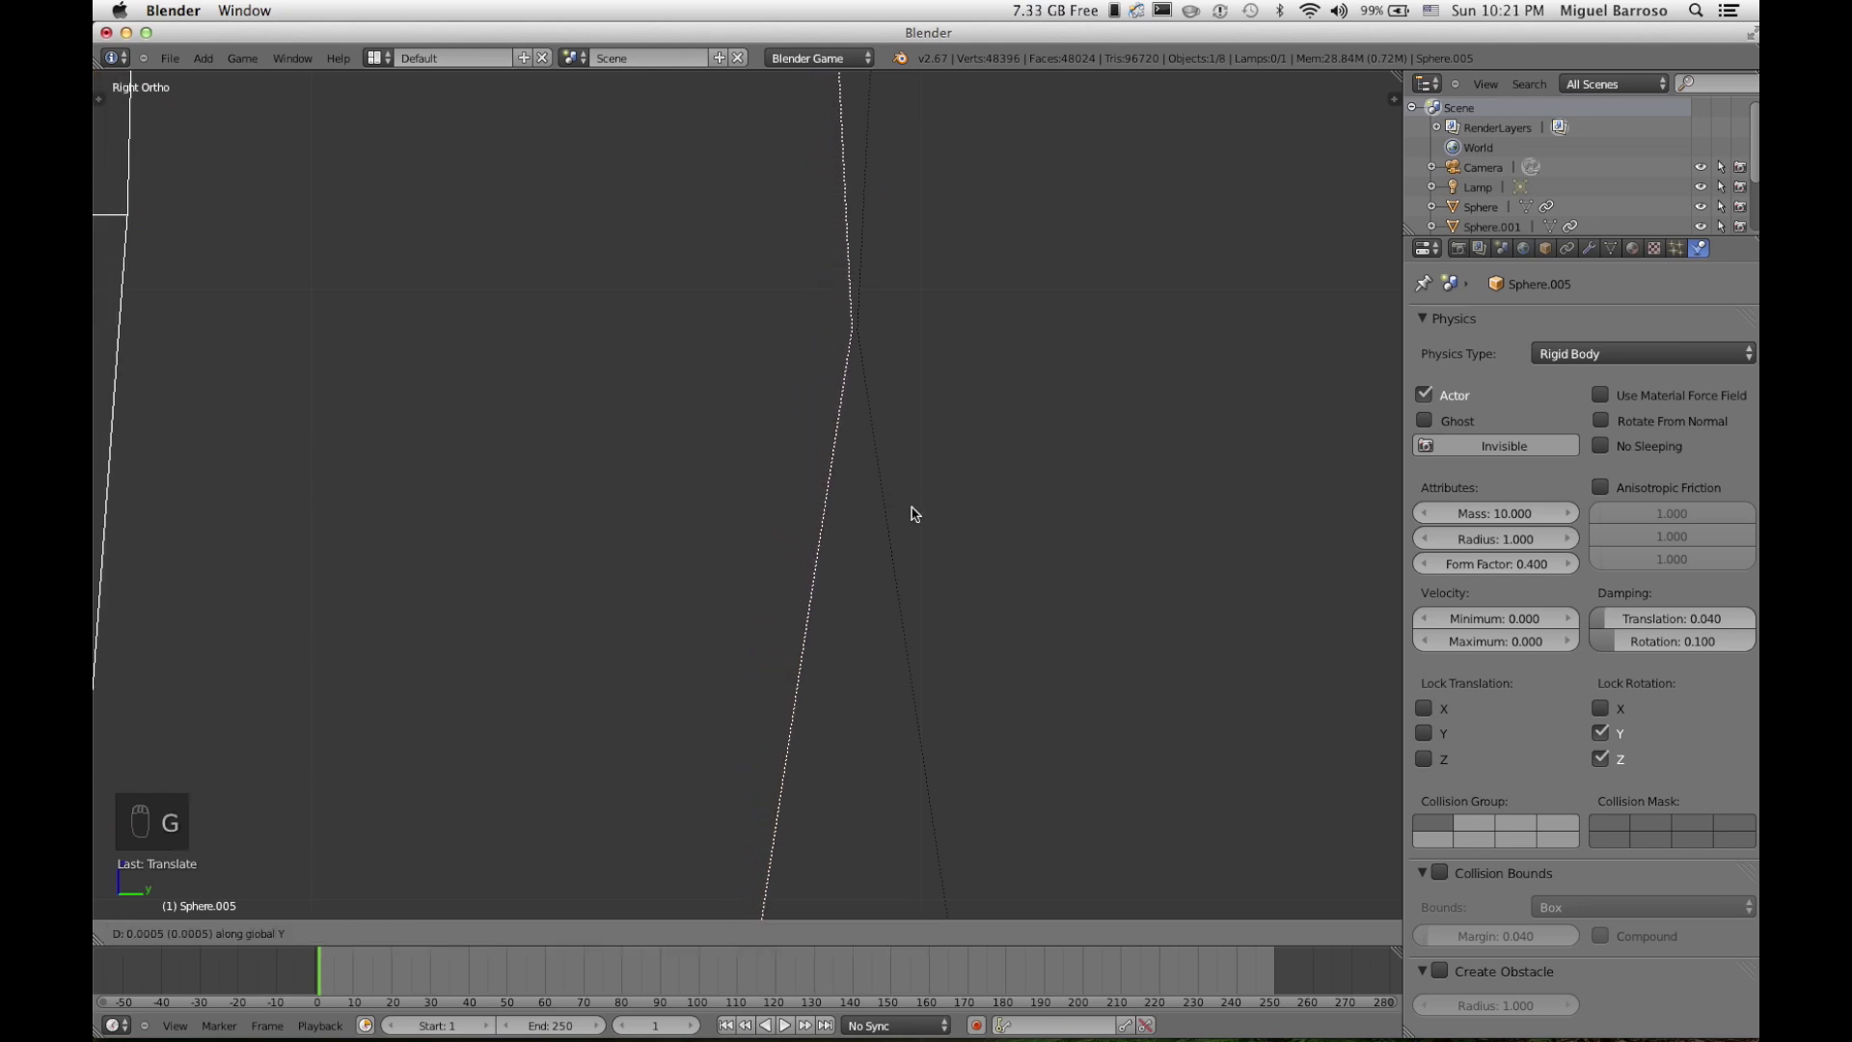
pyautogui.click(912, 510)
pyautogui.hscroll(5, 886, 347)
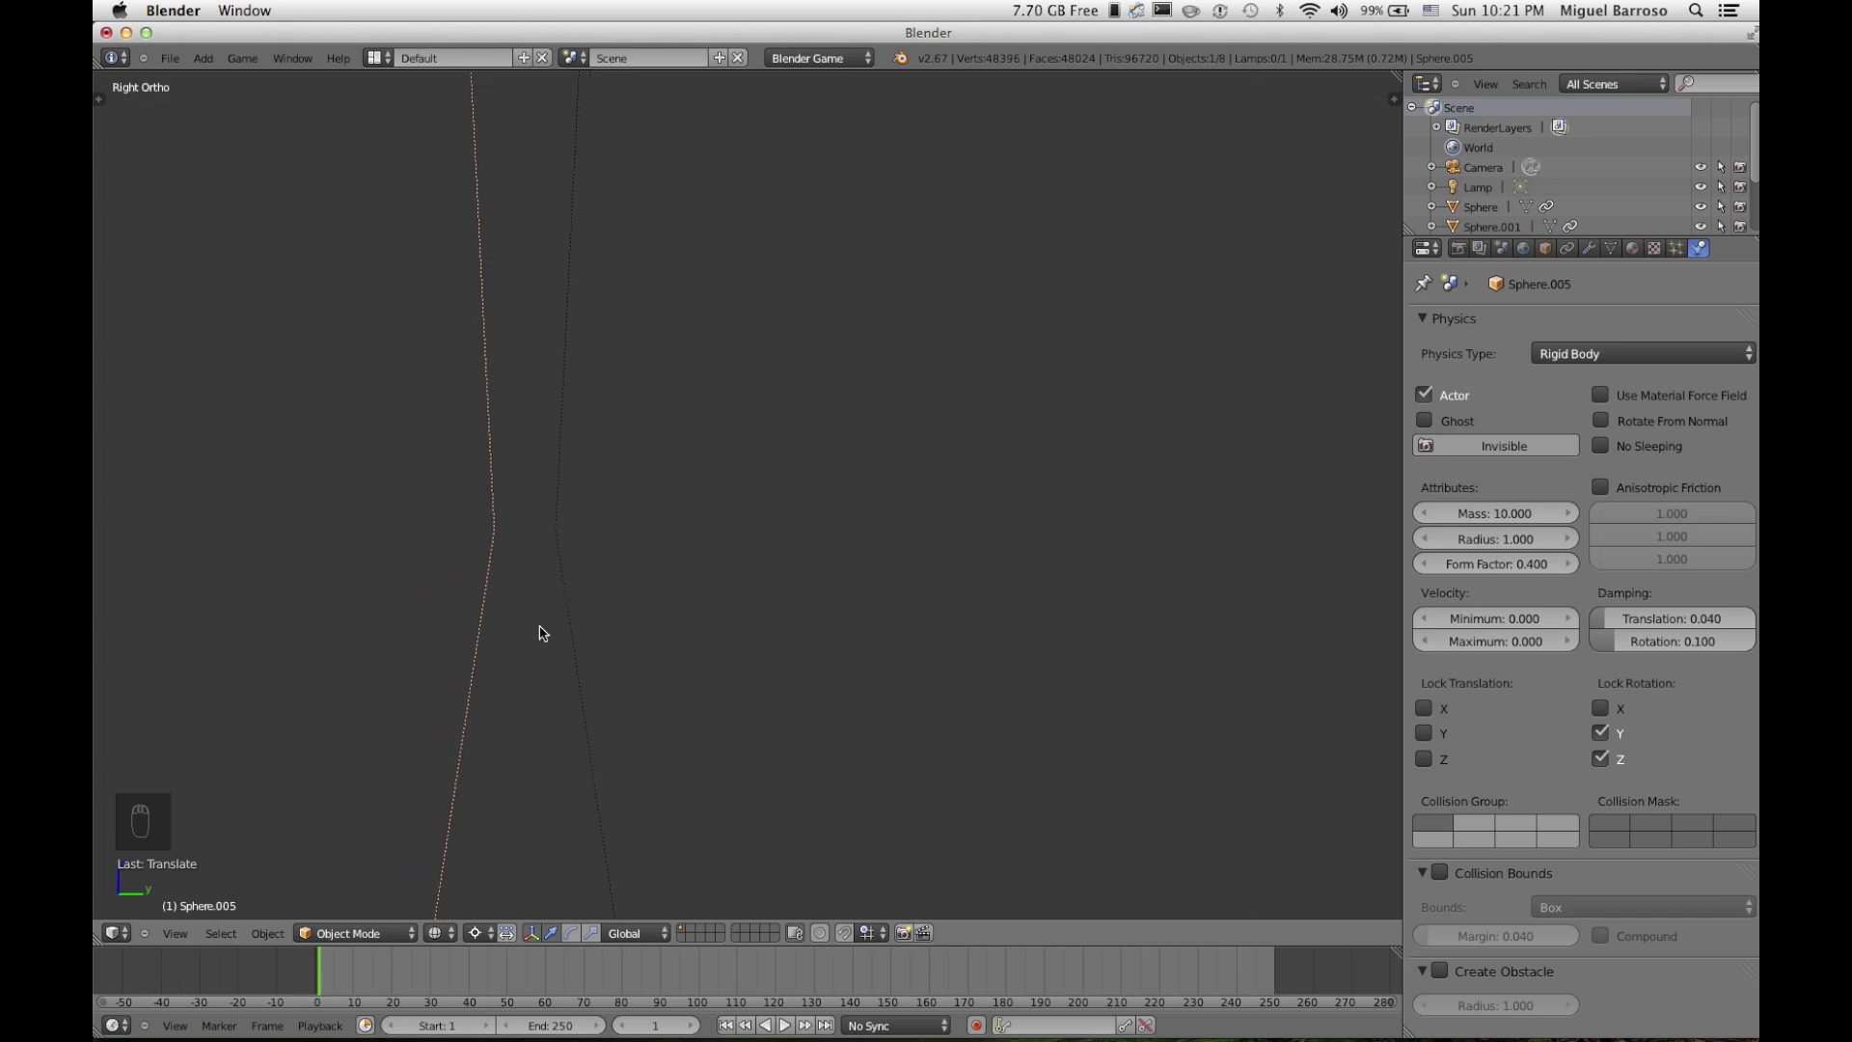
pyautogui.press('g')
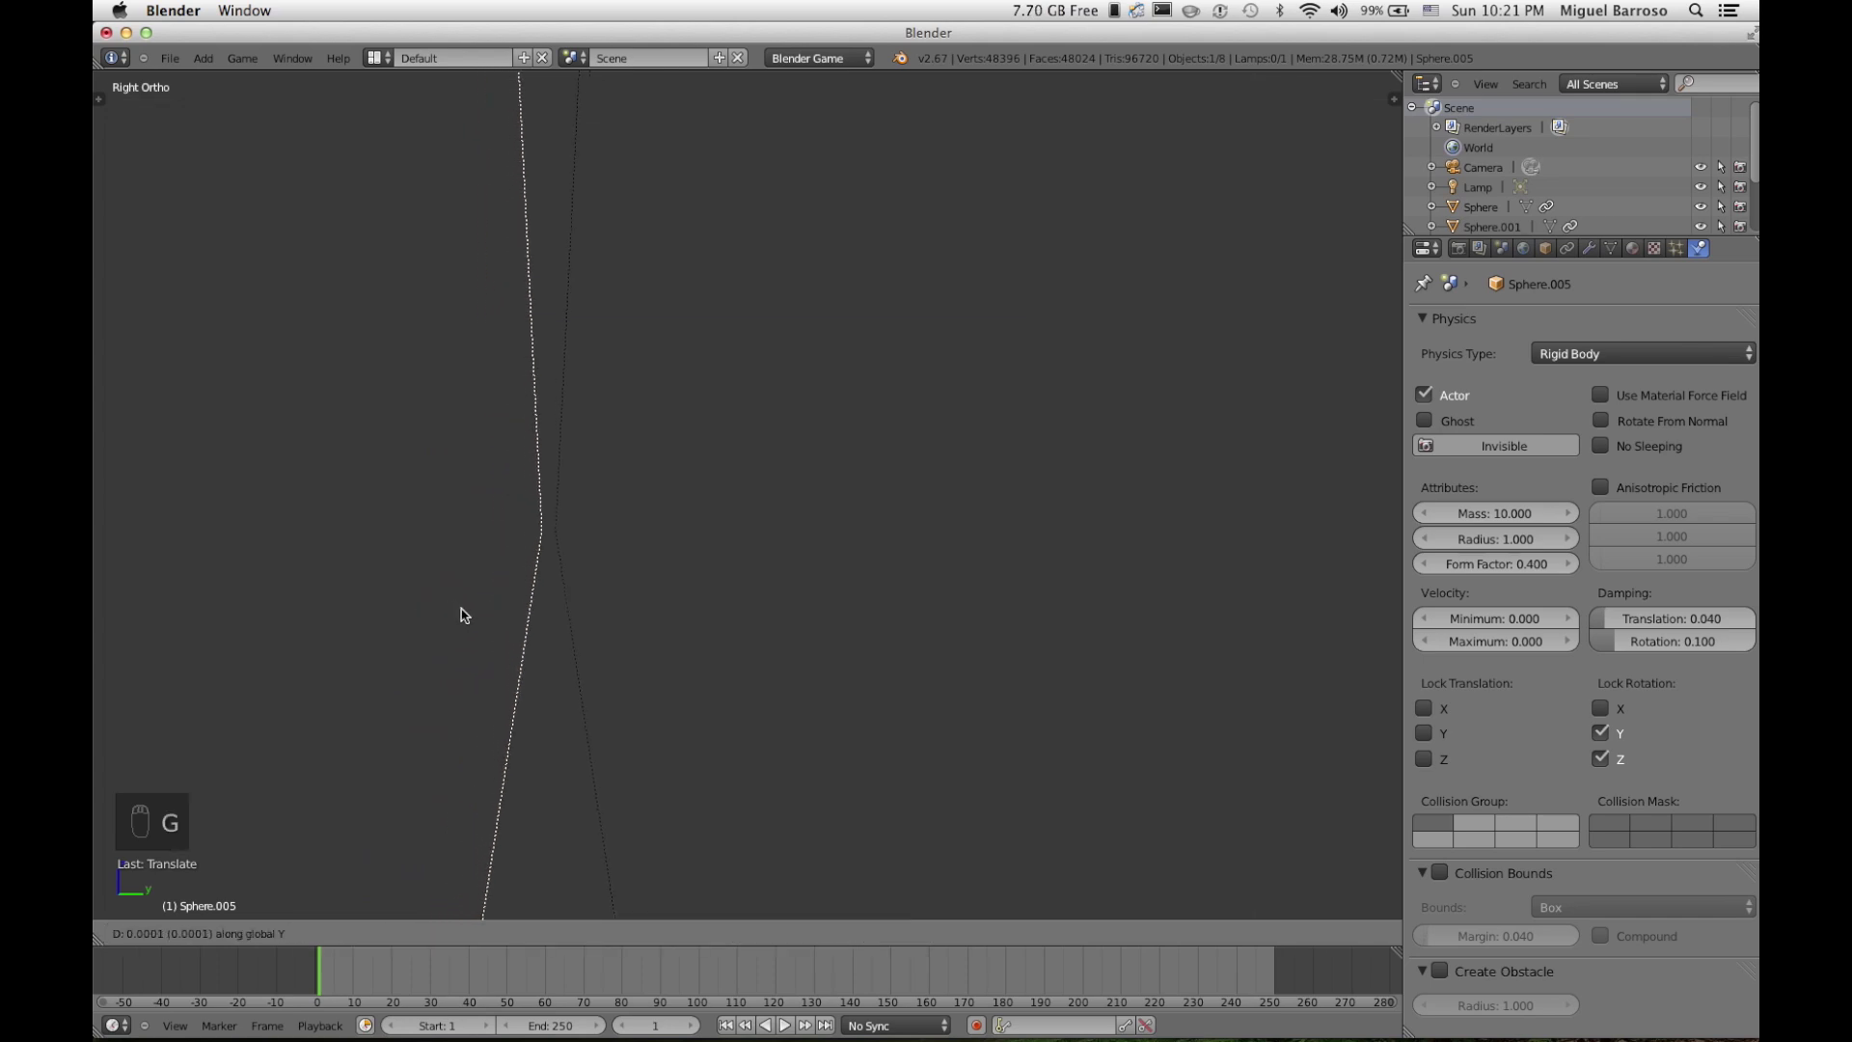
pyautogui.click(471, 618)
pyautogui.hscroll(-5, 641, 570)
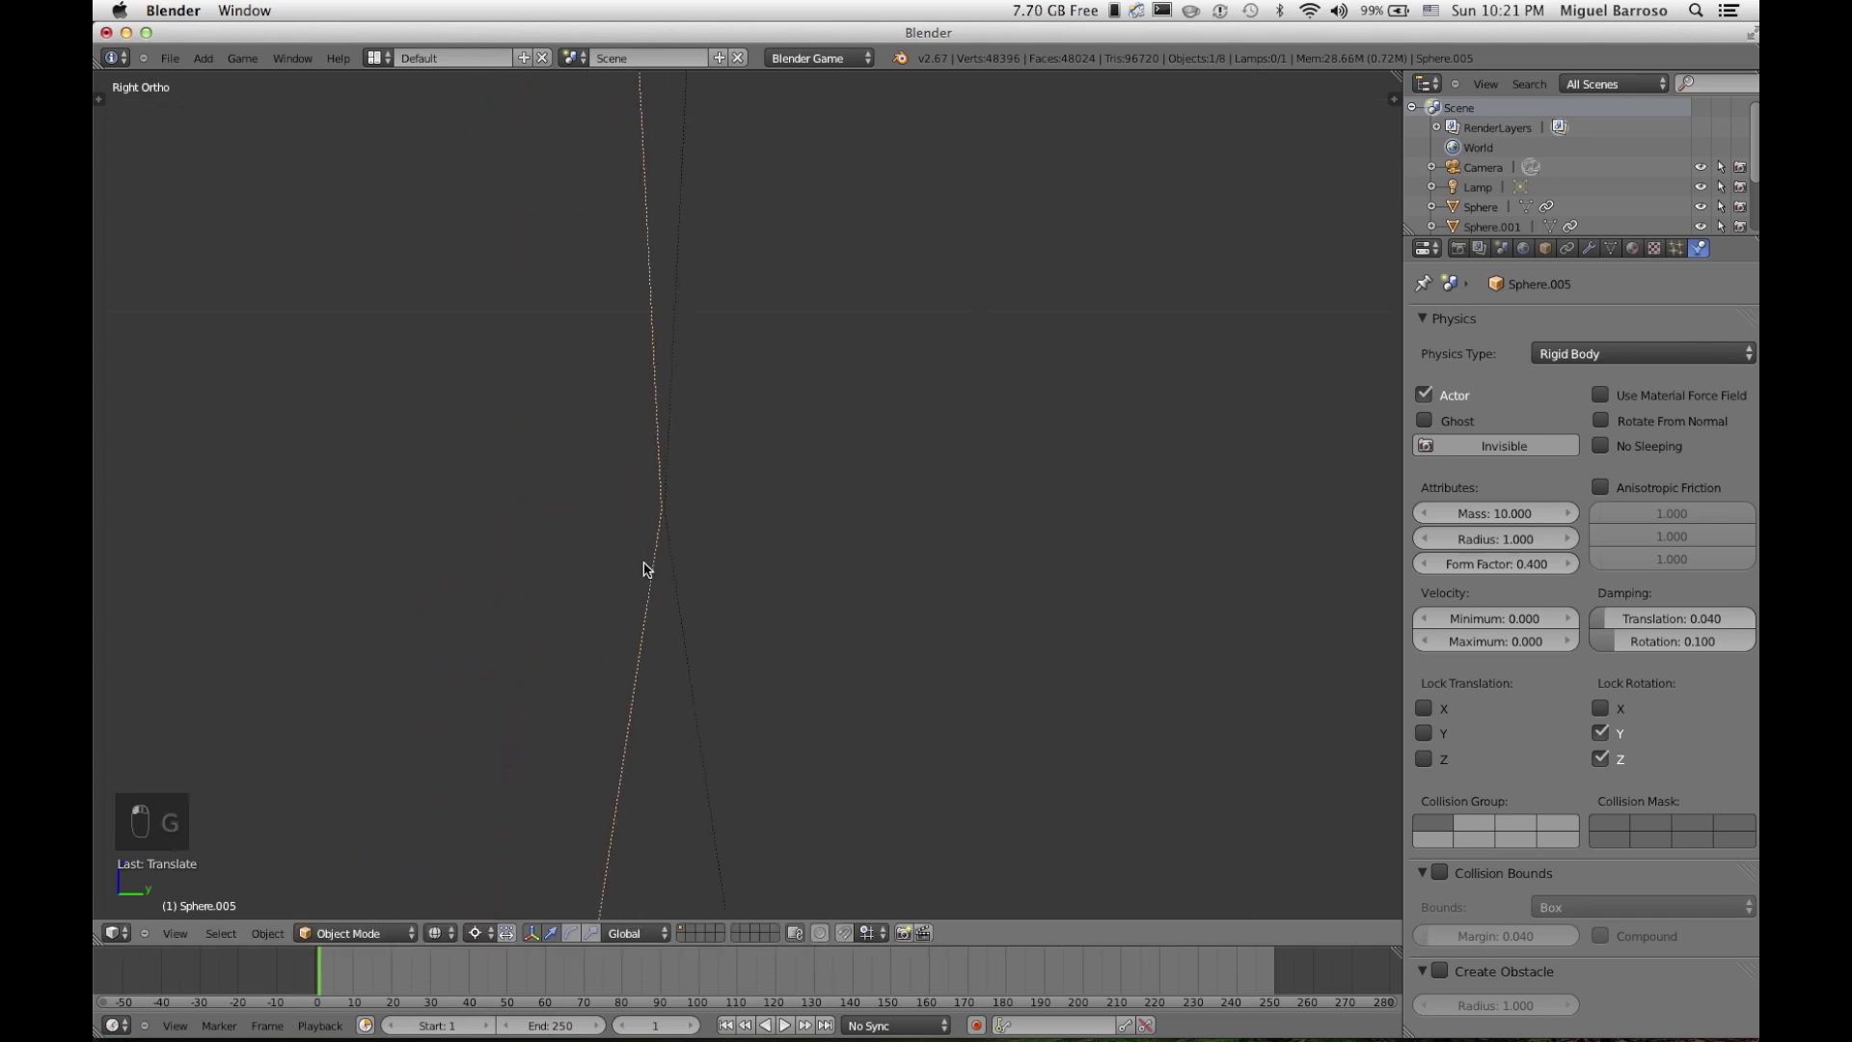
# Step: Rotate the outermost pendulum on the positive Y end outward around its top pivot in the right side view
pyautogui.scroll(10, 645, 569)
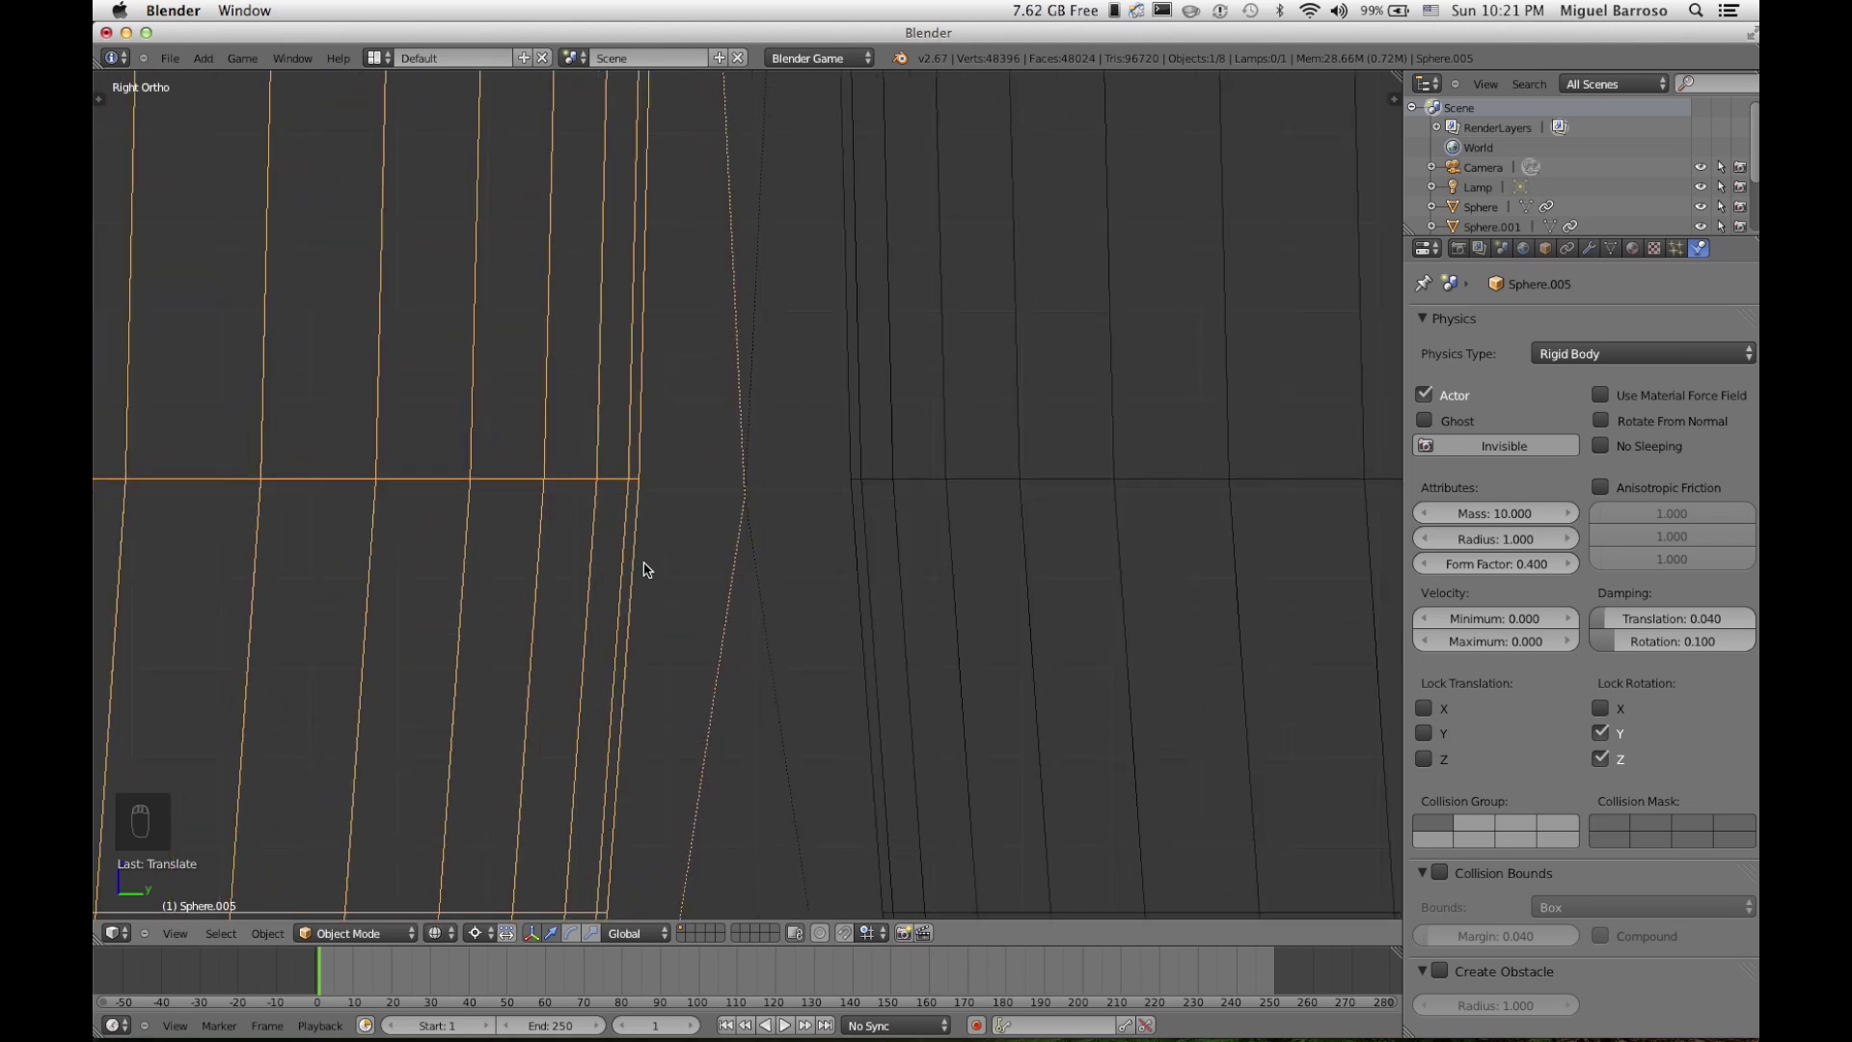
pyautogui.scroll(-12, 644, 569)
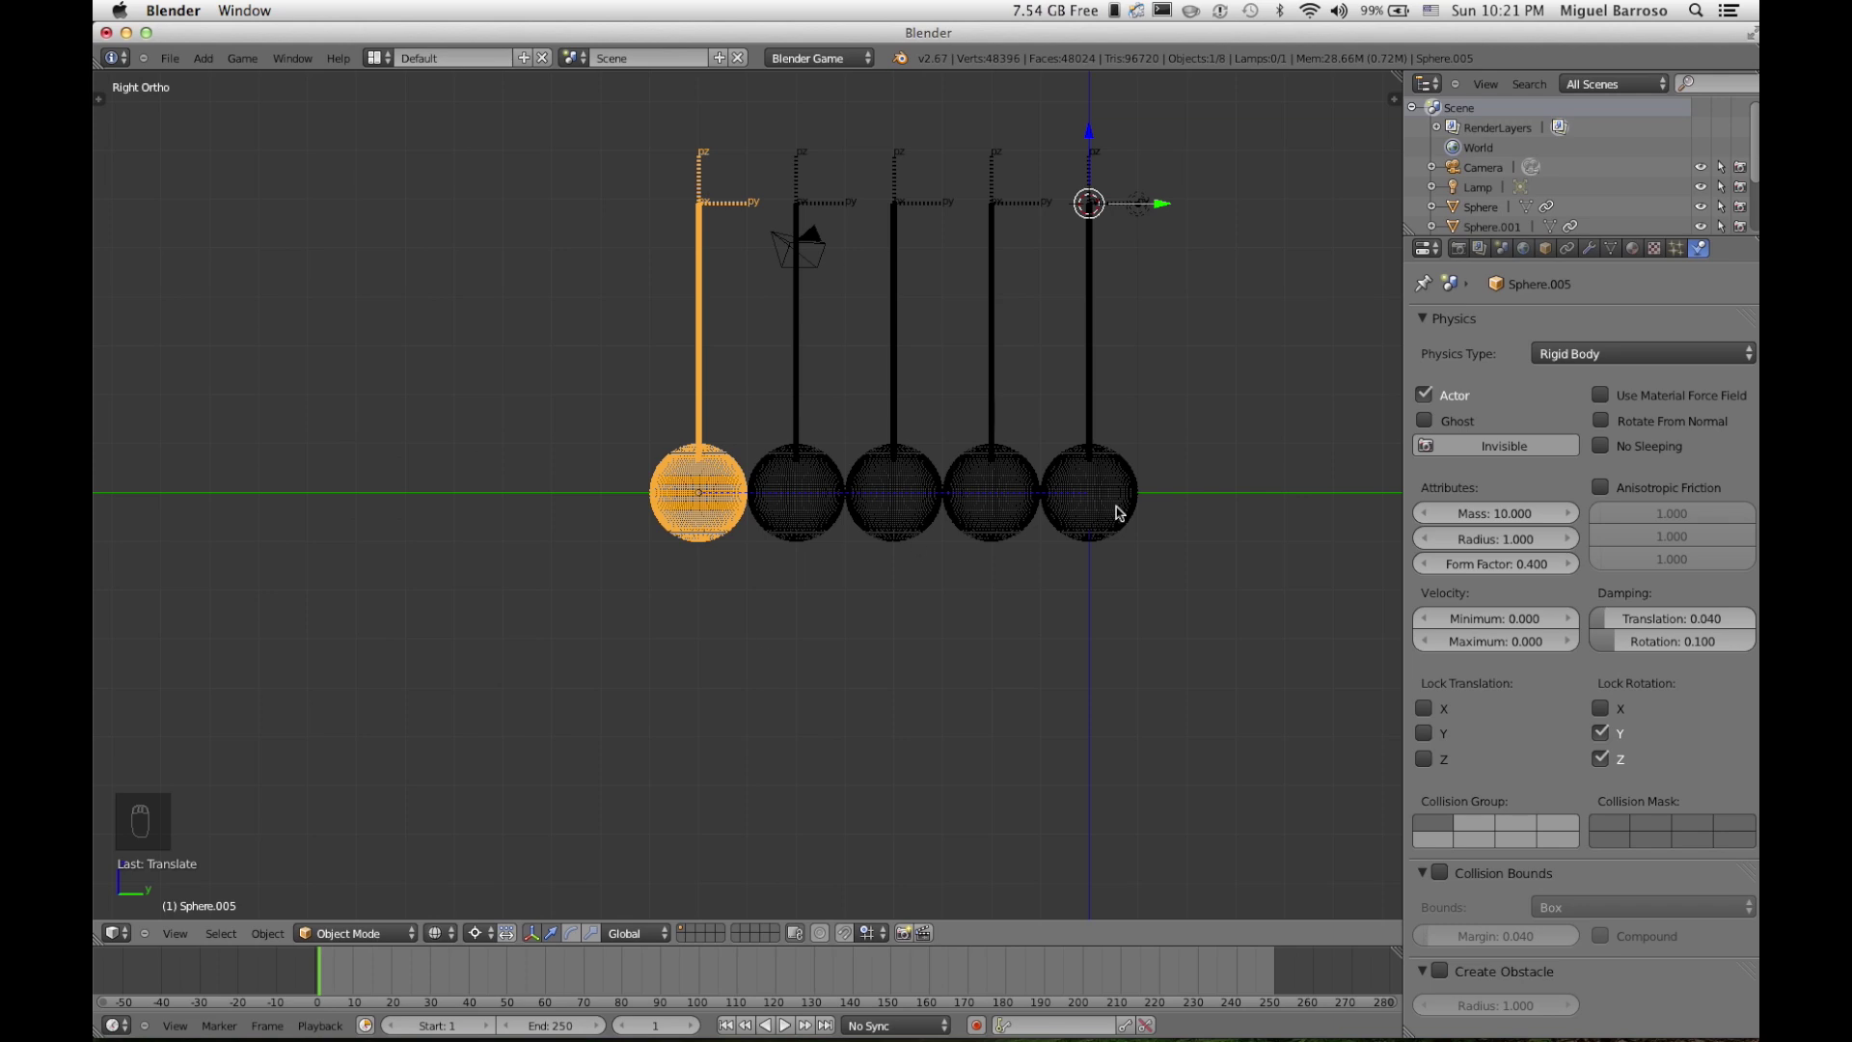
pyautogui.rightClick(1101, 474)
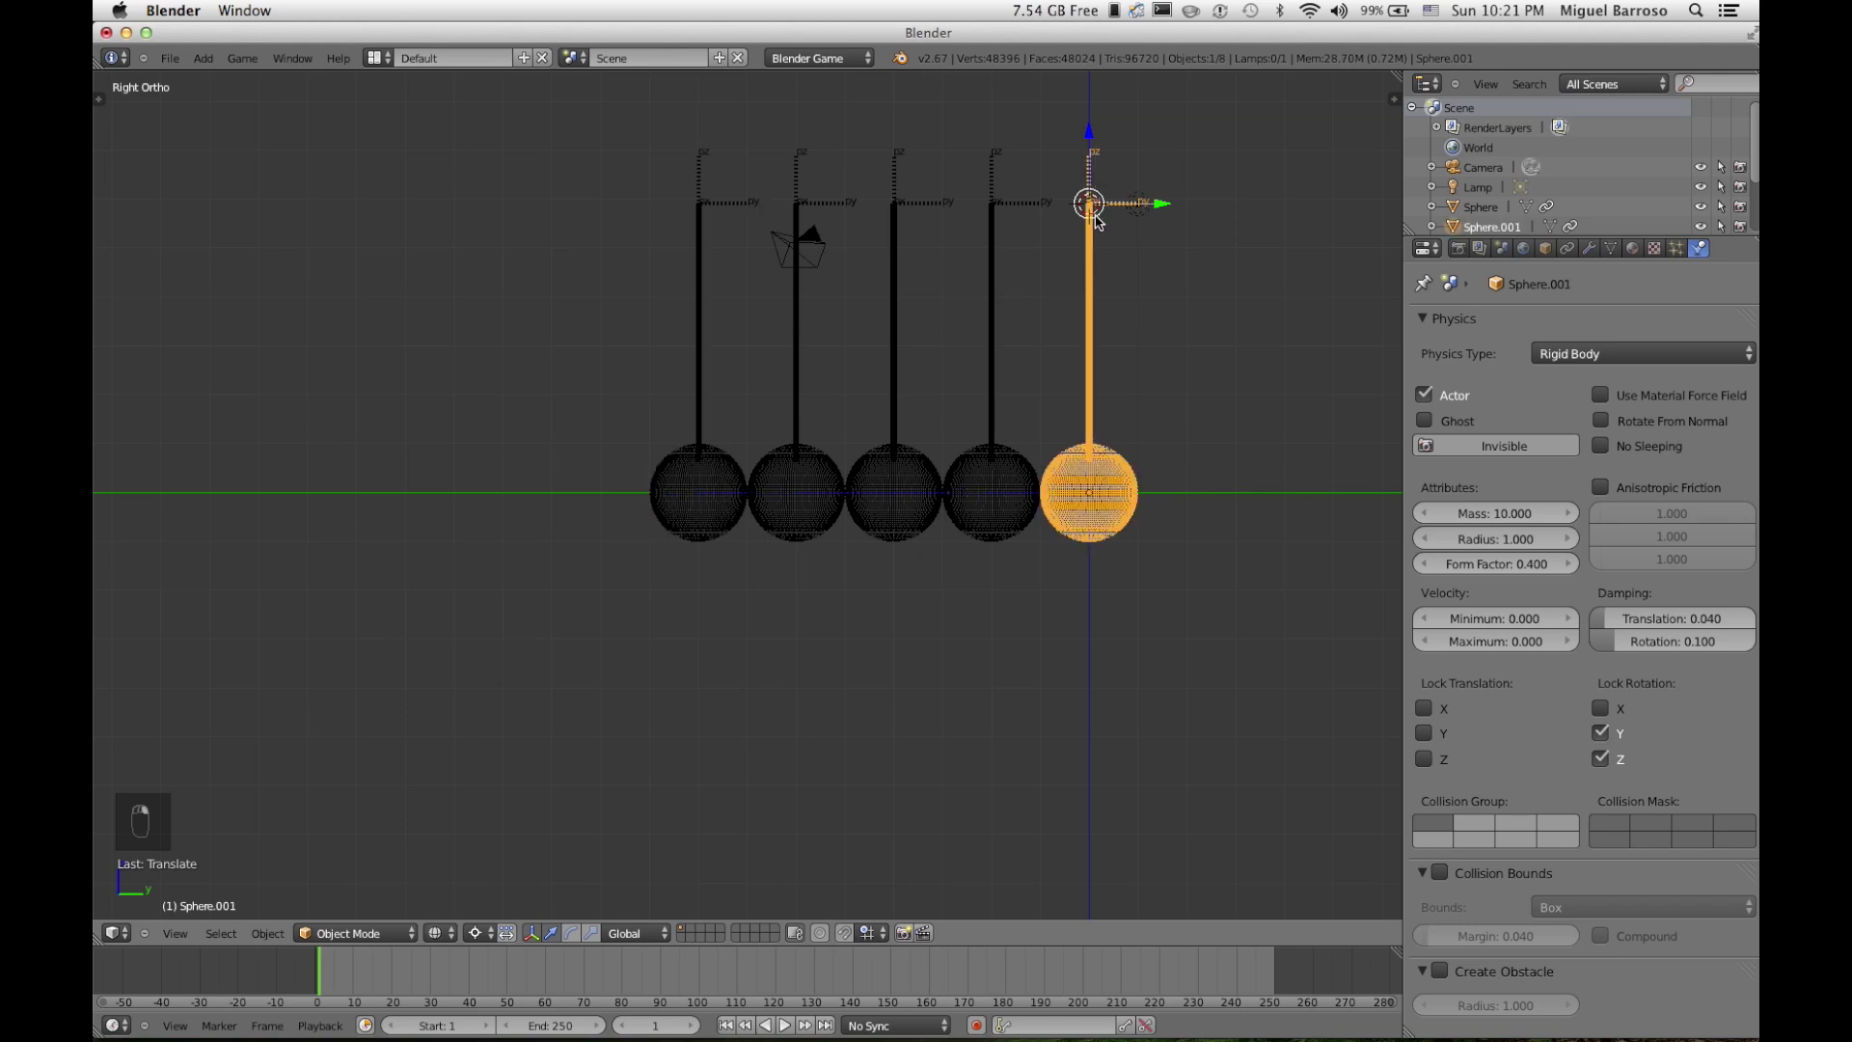
pyautogui.press('r')
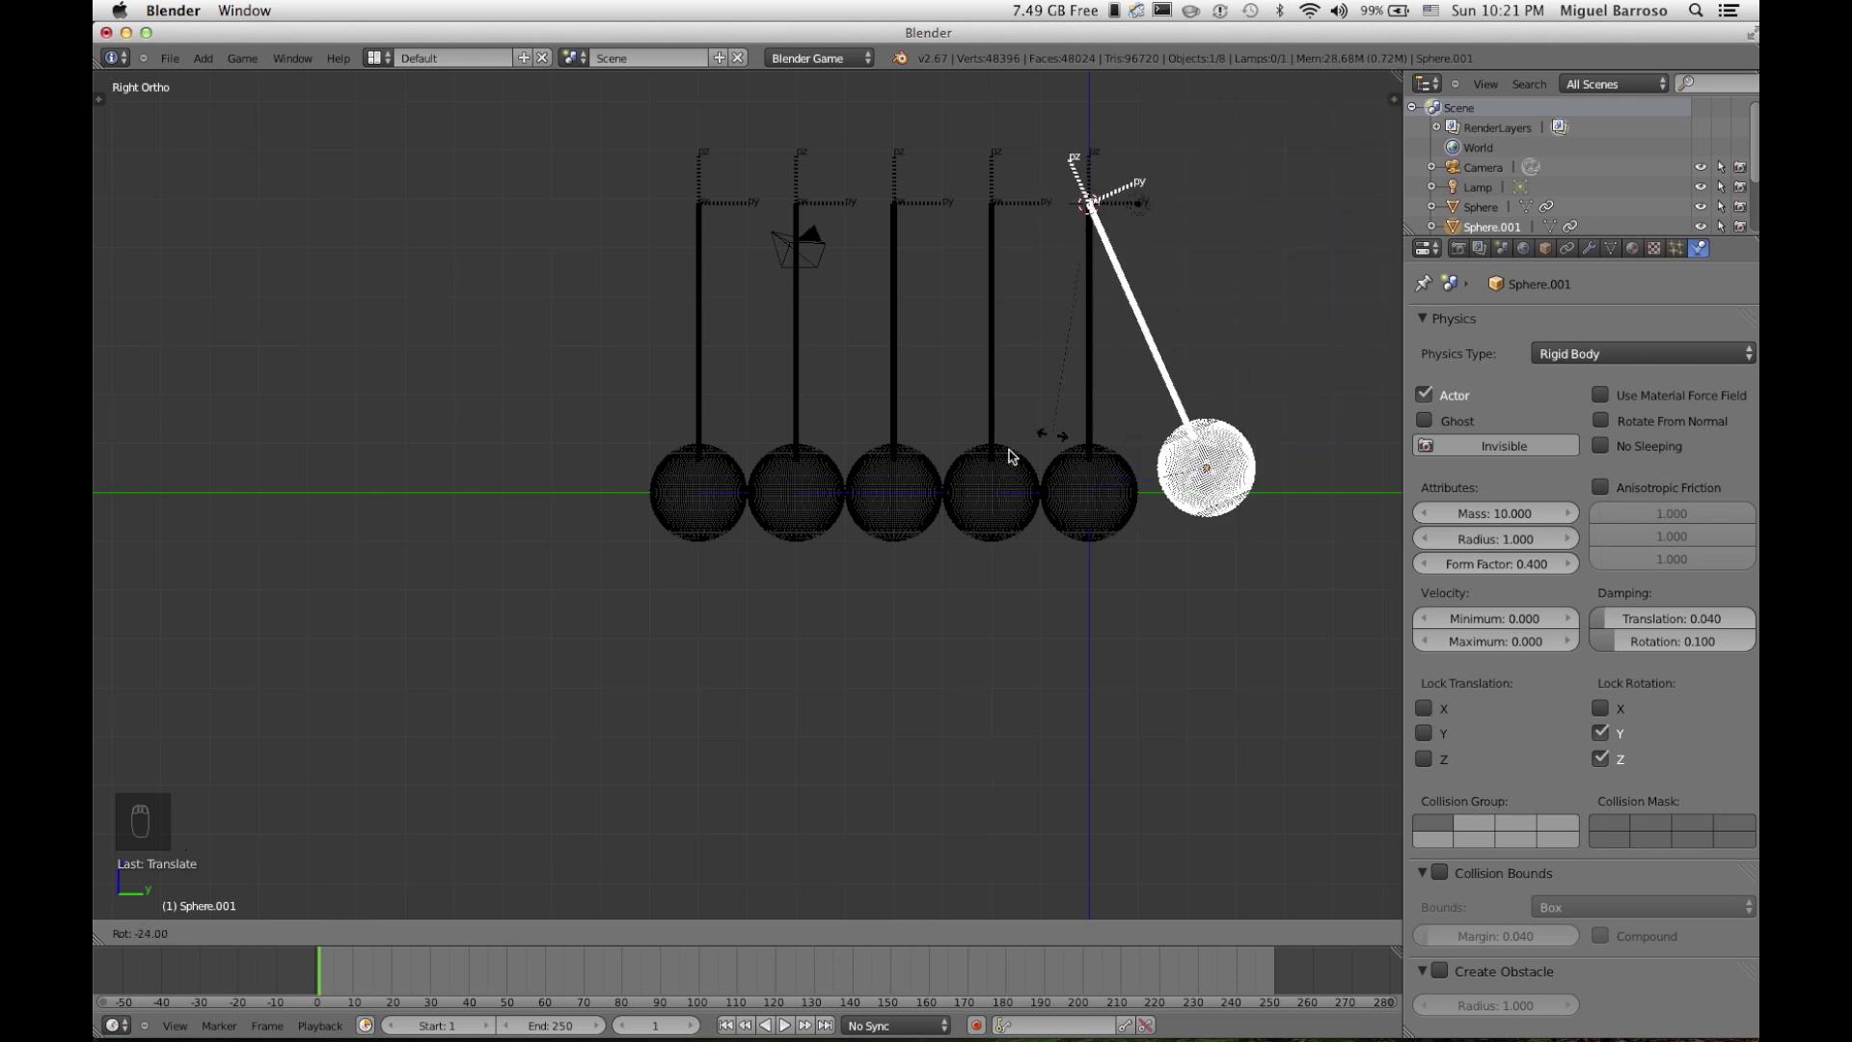
pyautogui.click(1103, 446)
# Step: Delete the leftover duplicate pendulum still hanging straight down at the raised pendulum's pivot
pyautogui.rightClick(1078, 515)
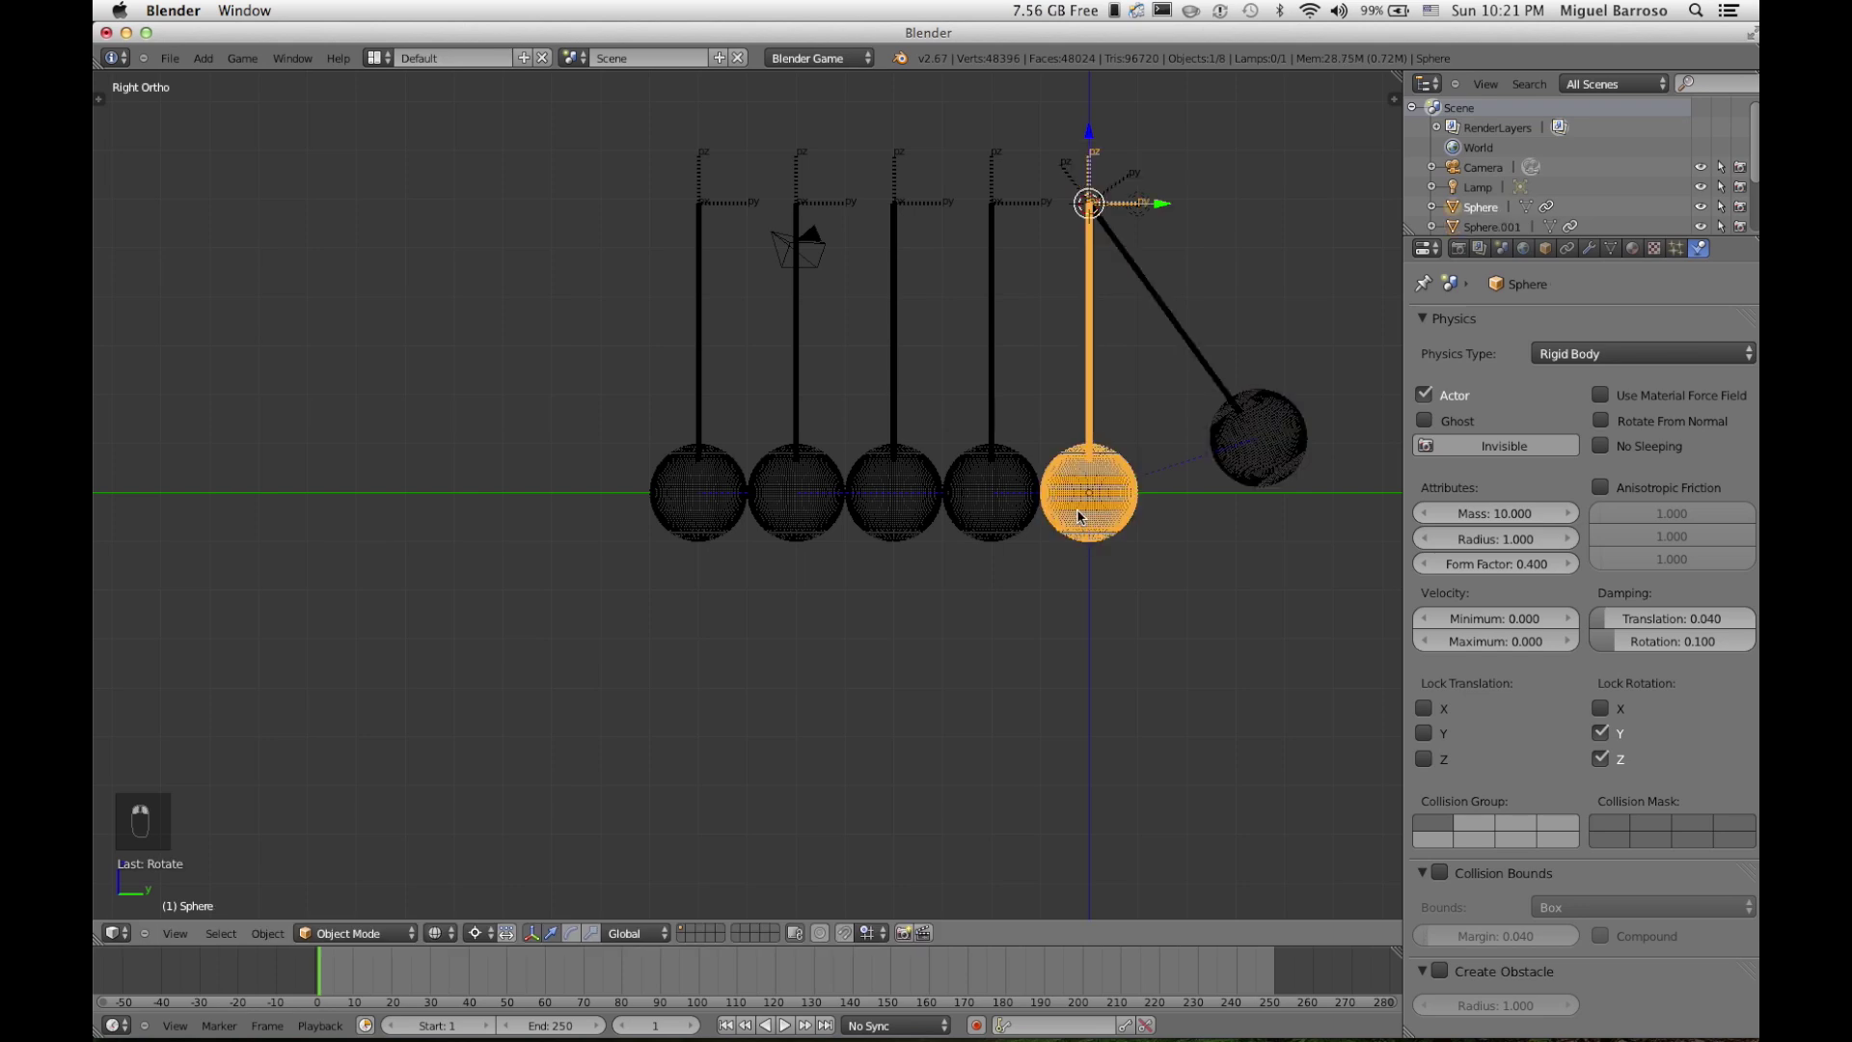
pyautogui.press('g')
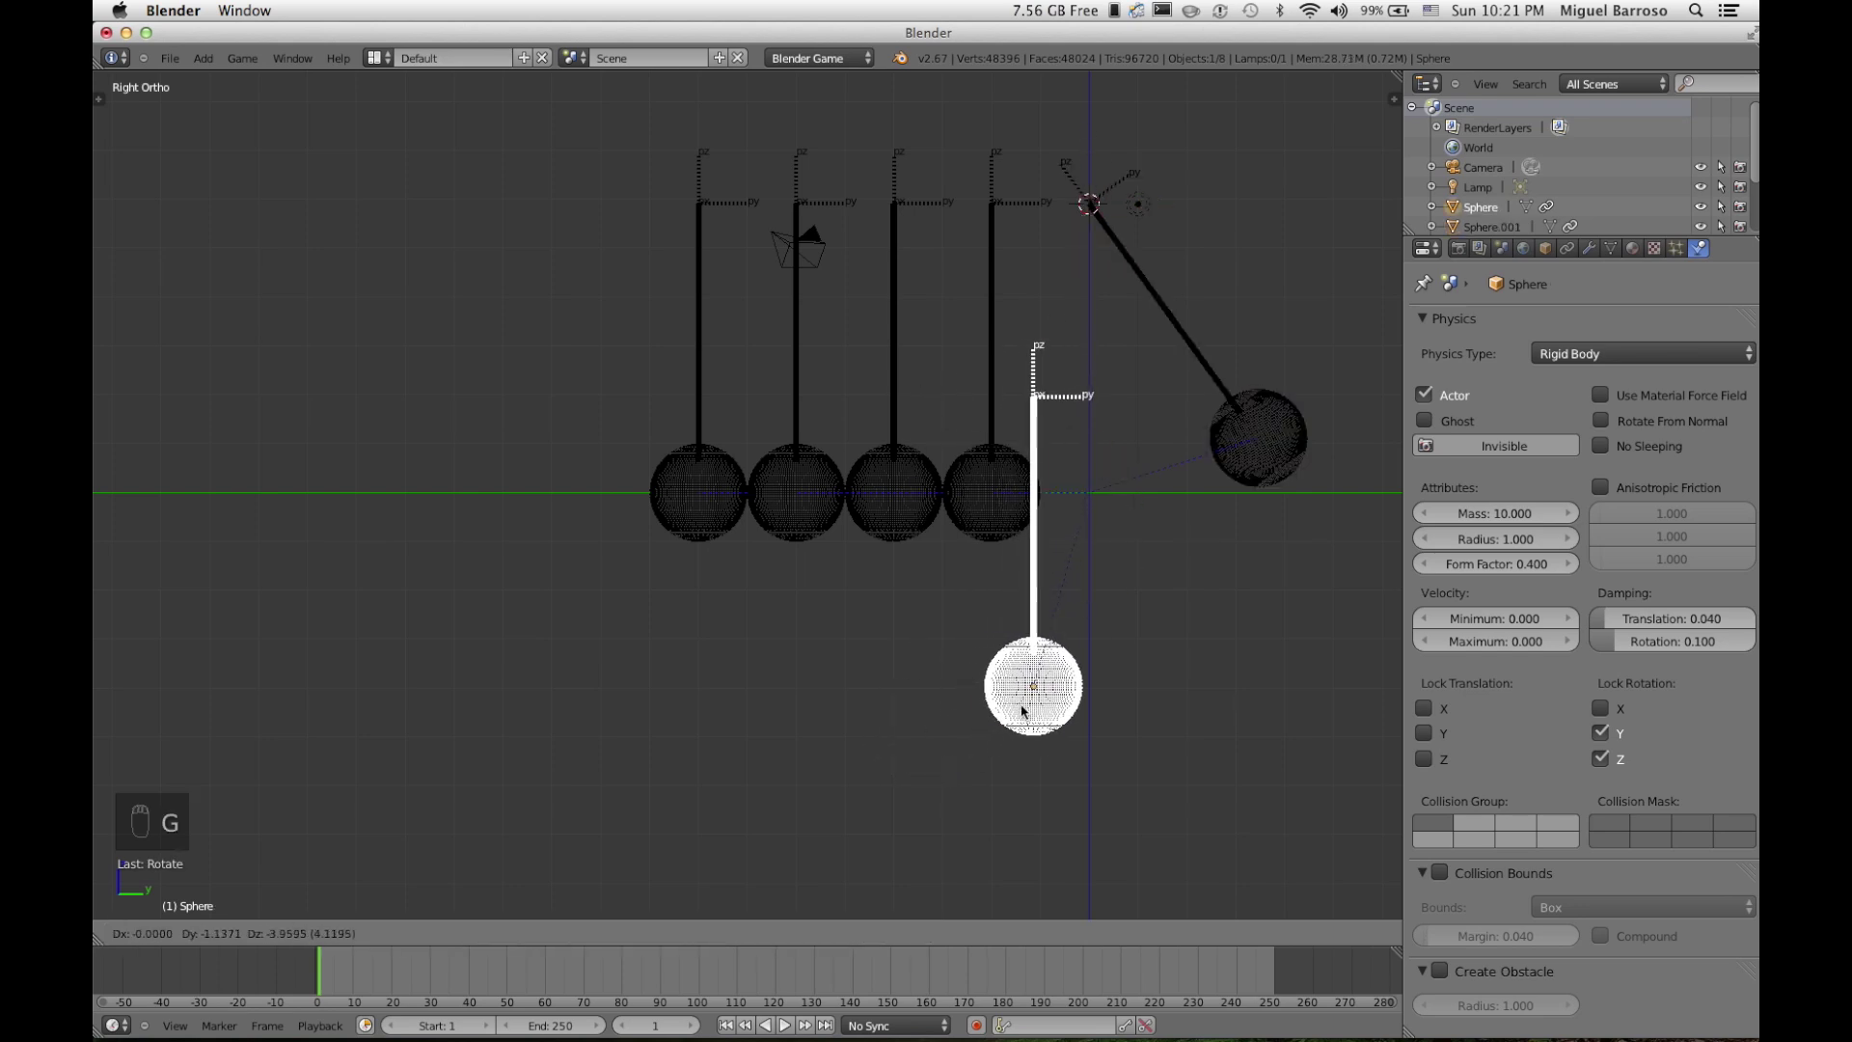
pyautogui.click(1023, 712)
pyautogui.press('x')
pyautogui.click(1024, 707)
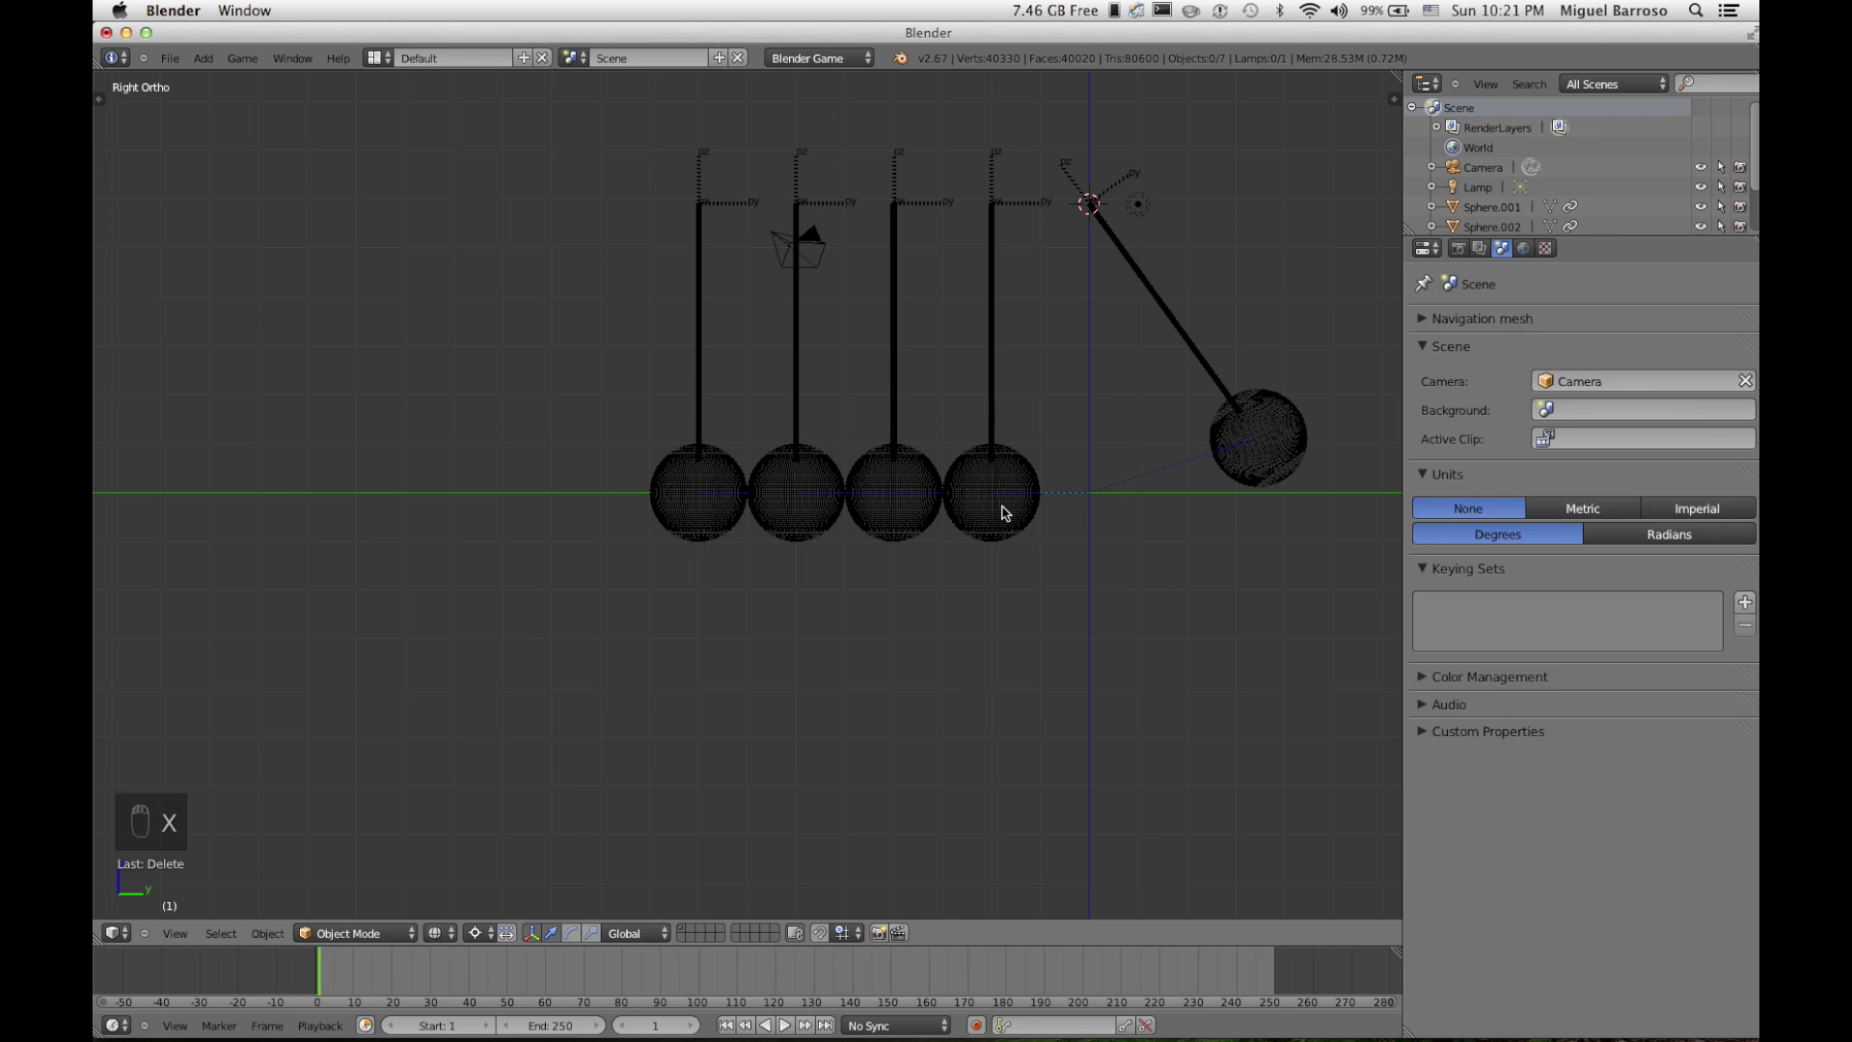
# Step: Check each of the four hanging pendulums for hidden duplicates by trial-moving it and cancelling the move
pyautogui.rightClick(997, 495)
pyautogui.press('g')
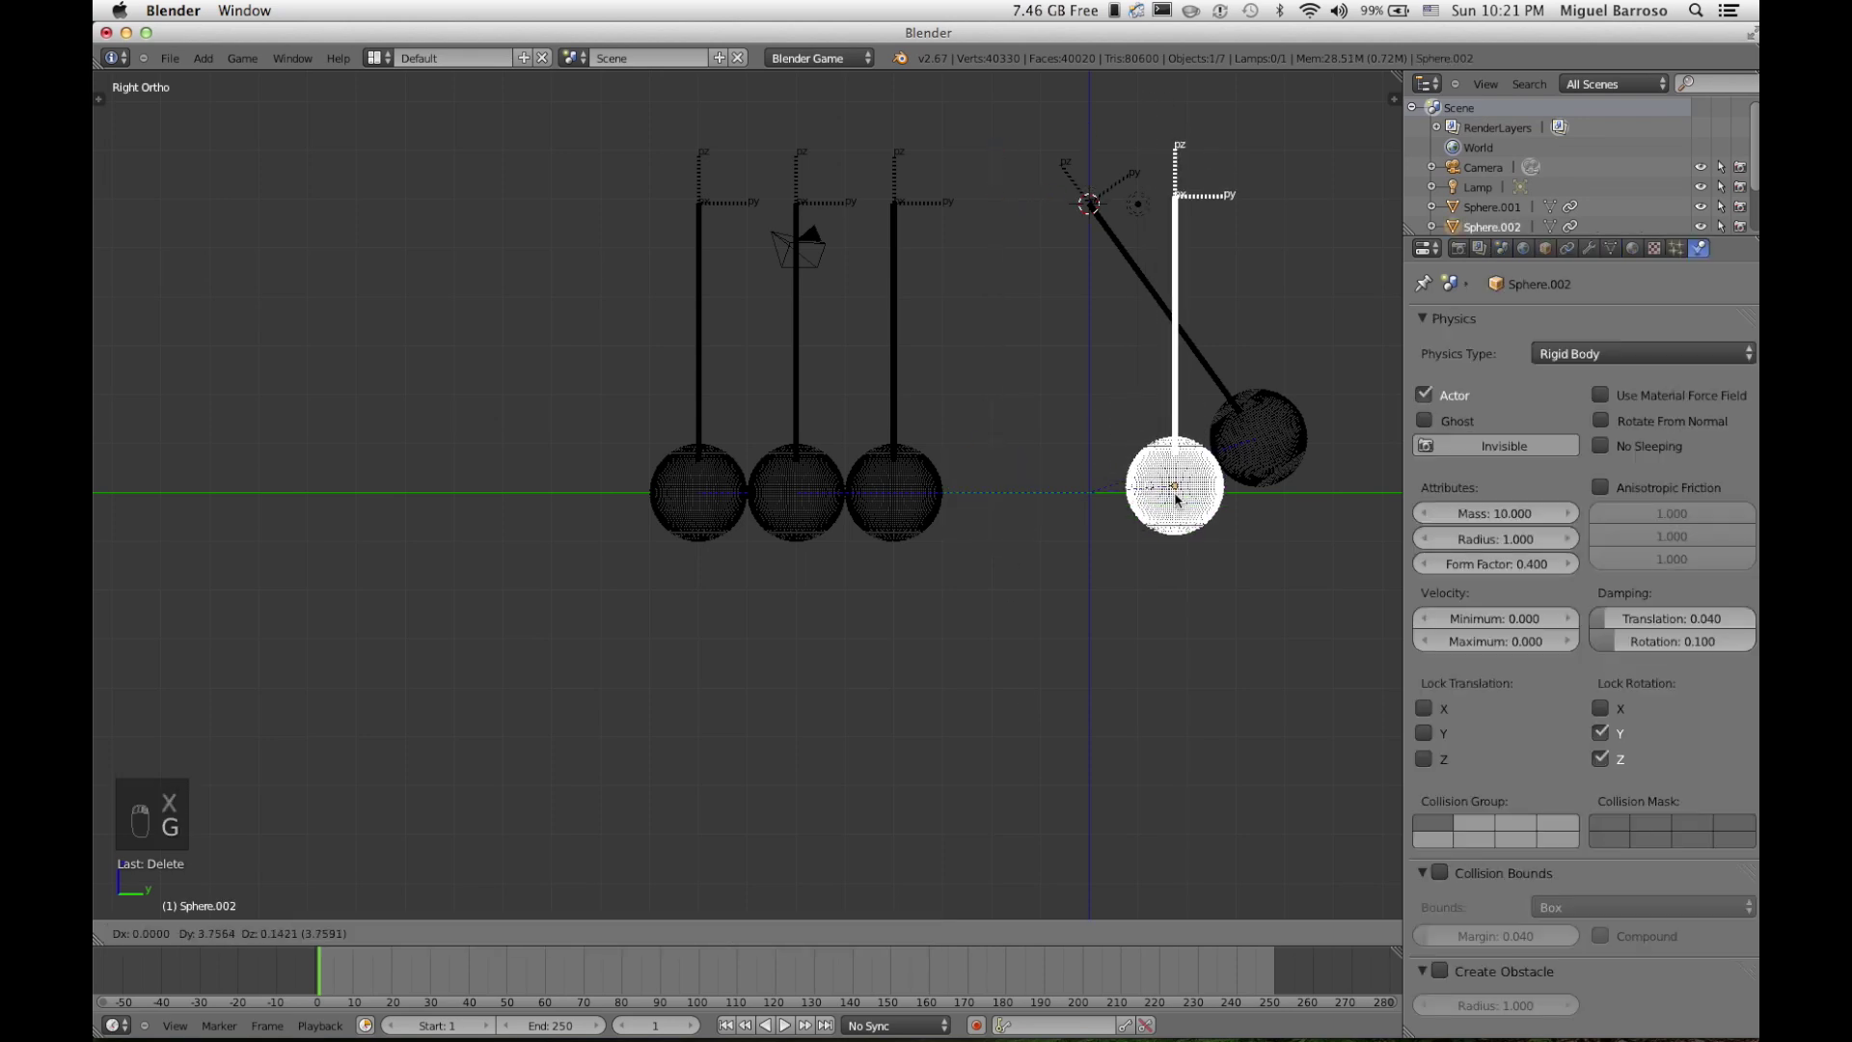
pyautogui.rightClick(990, 500)
pyautogui.rightClick(897, 495)
pyautogui.press('g')
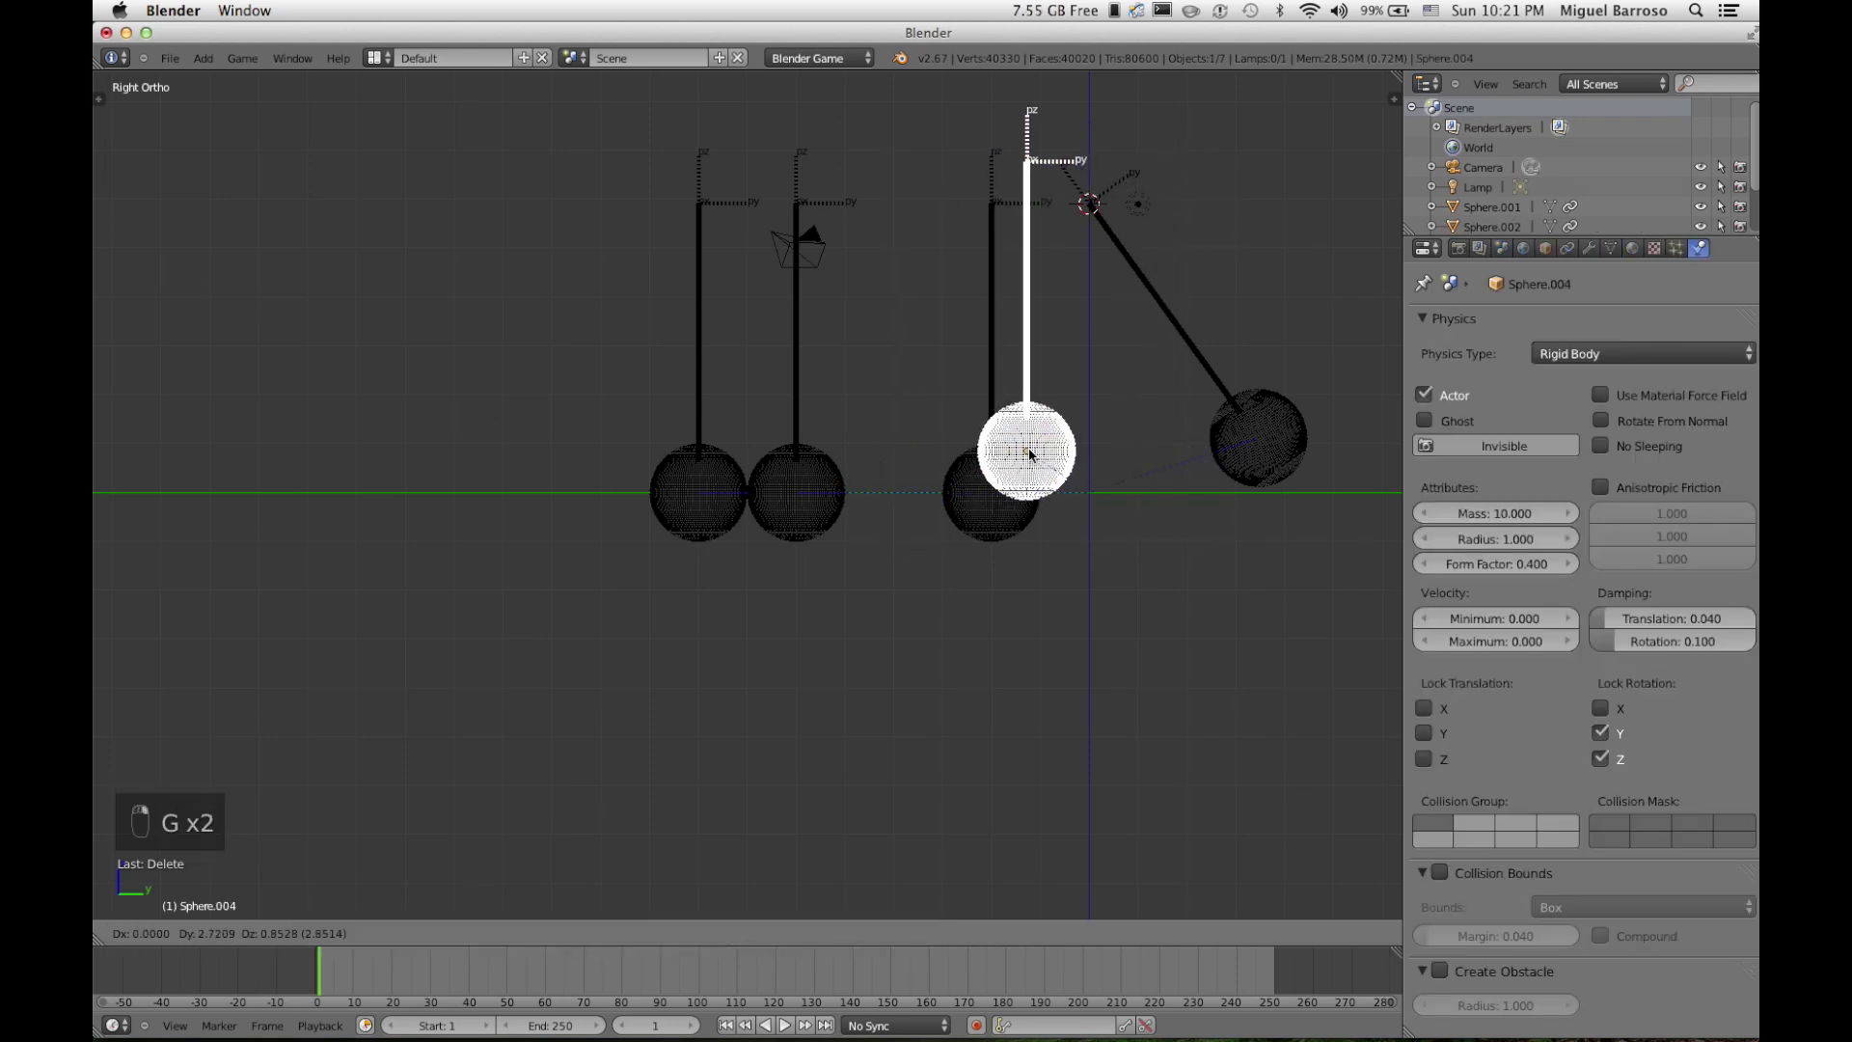
pyautogui.rightClick(1008, 456)
pyautogui.rightClick(780, 479)
pyautogui.press('g')
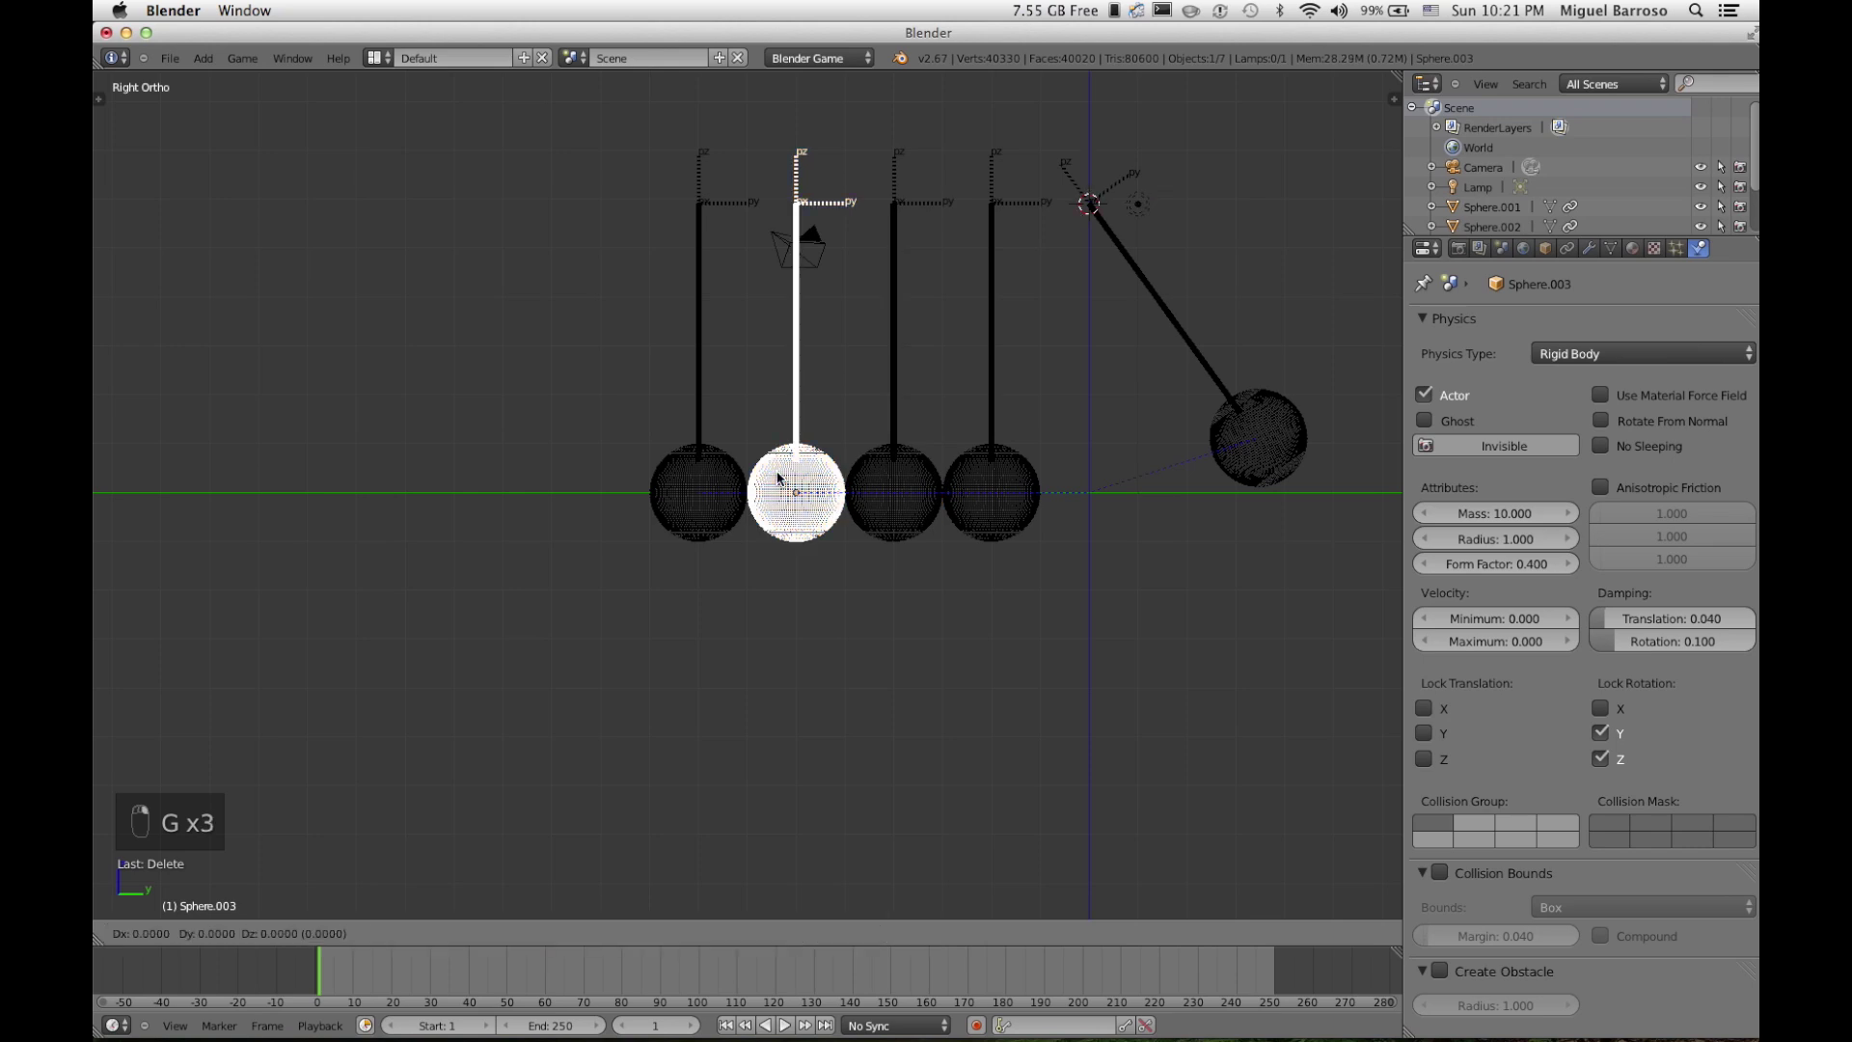
pyautogui.rightClick(822, 443)
pyautogui.rightClick(722, 472)
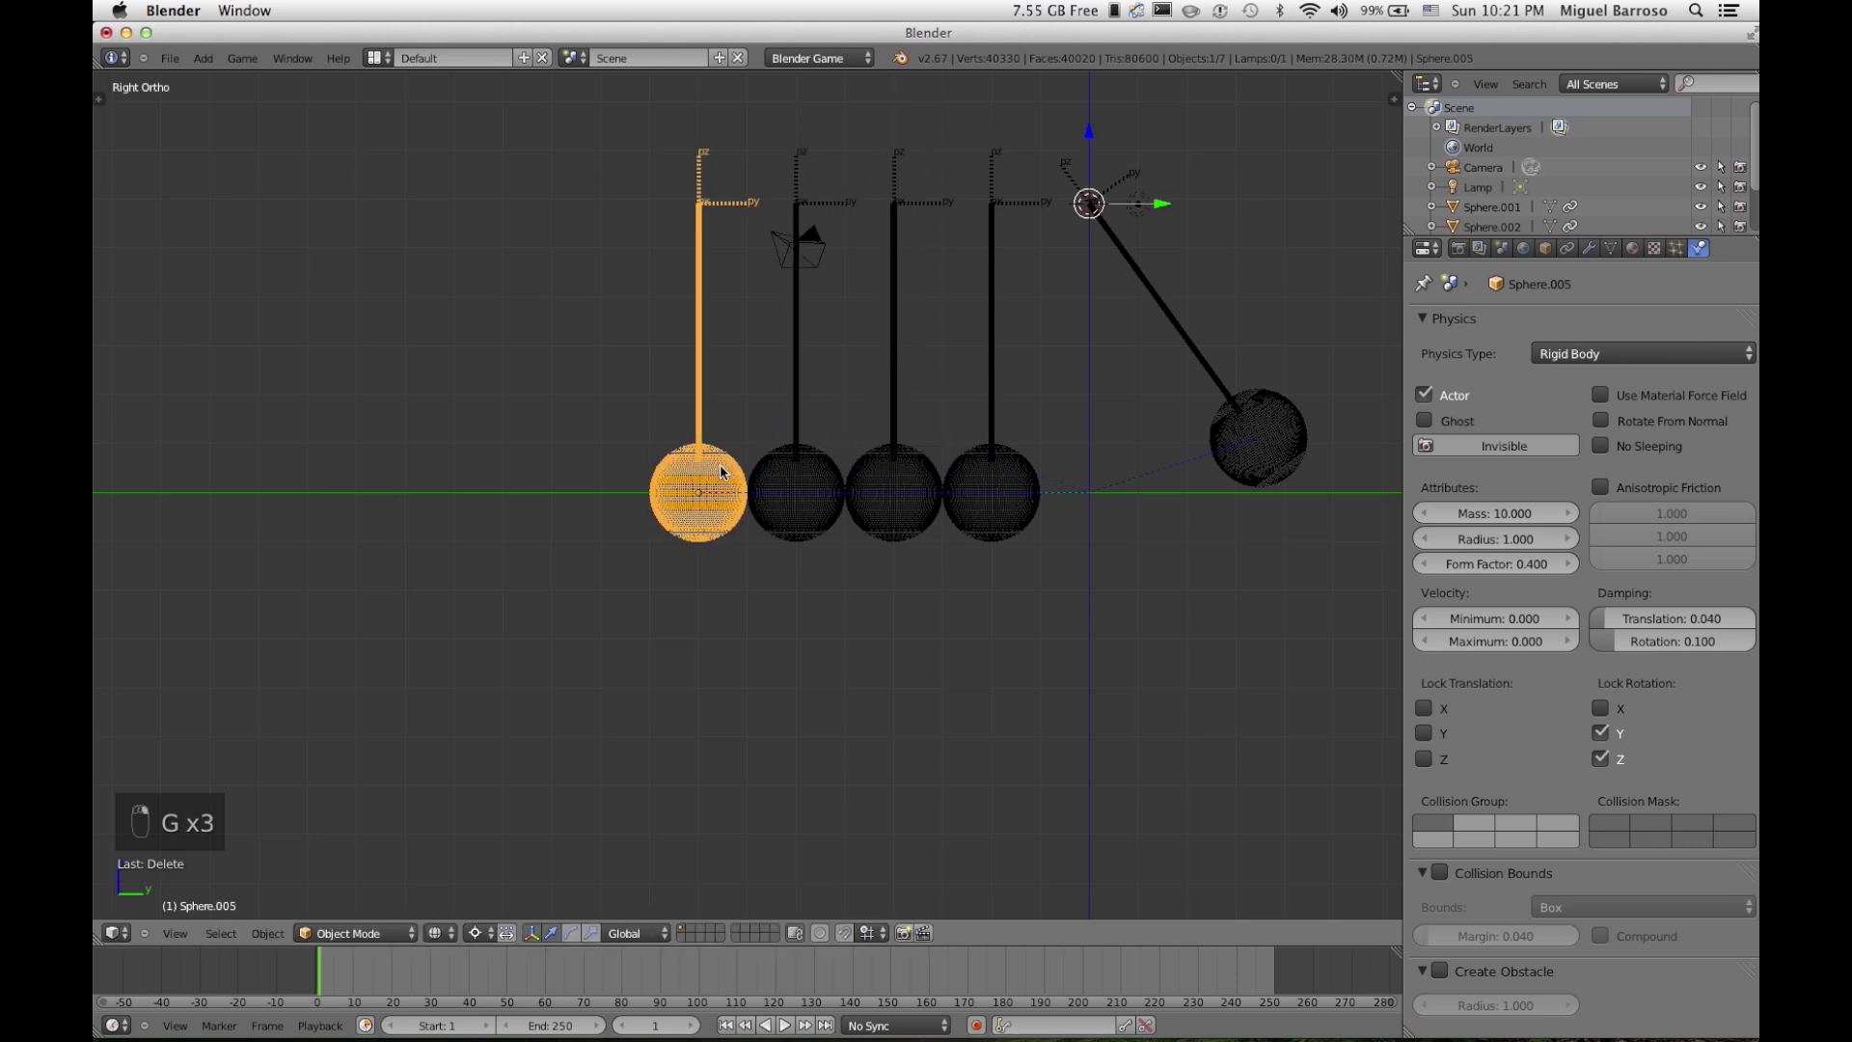
pyautogui.press('g')
pyautogui.rightClick(695, 433)
# Step: Rotate the raised pendulum about 48° further outward, nearly to horizontal, and test-run the swing in the game engine
pyautogui.hscroll(5, 1072, 480)
pyautogui.rightClick(1021, 476)
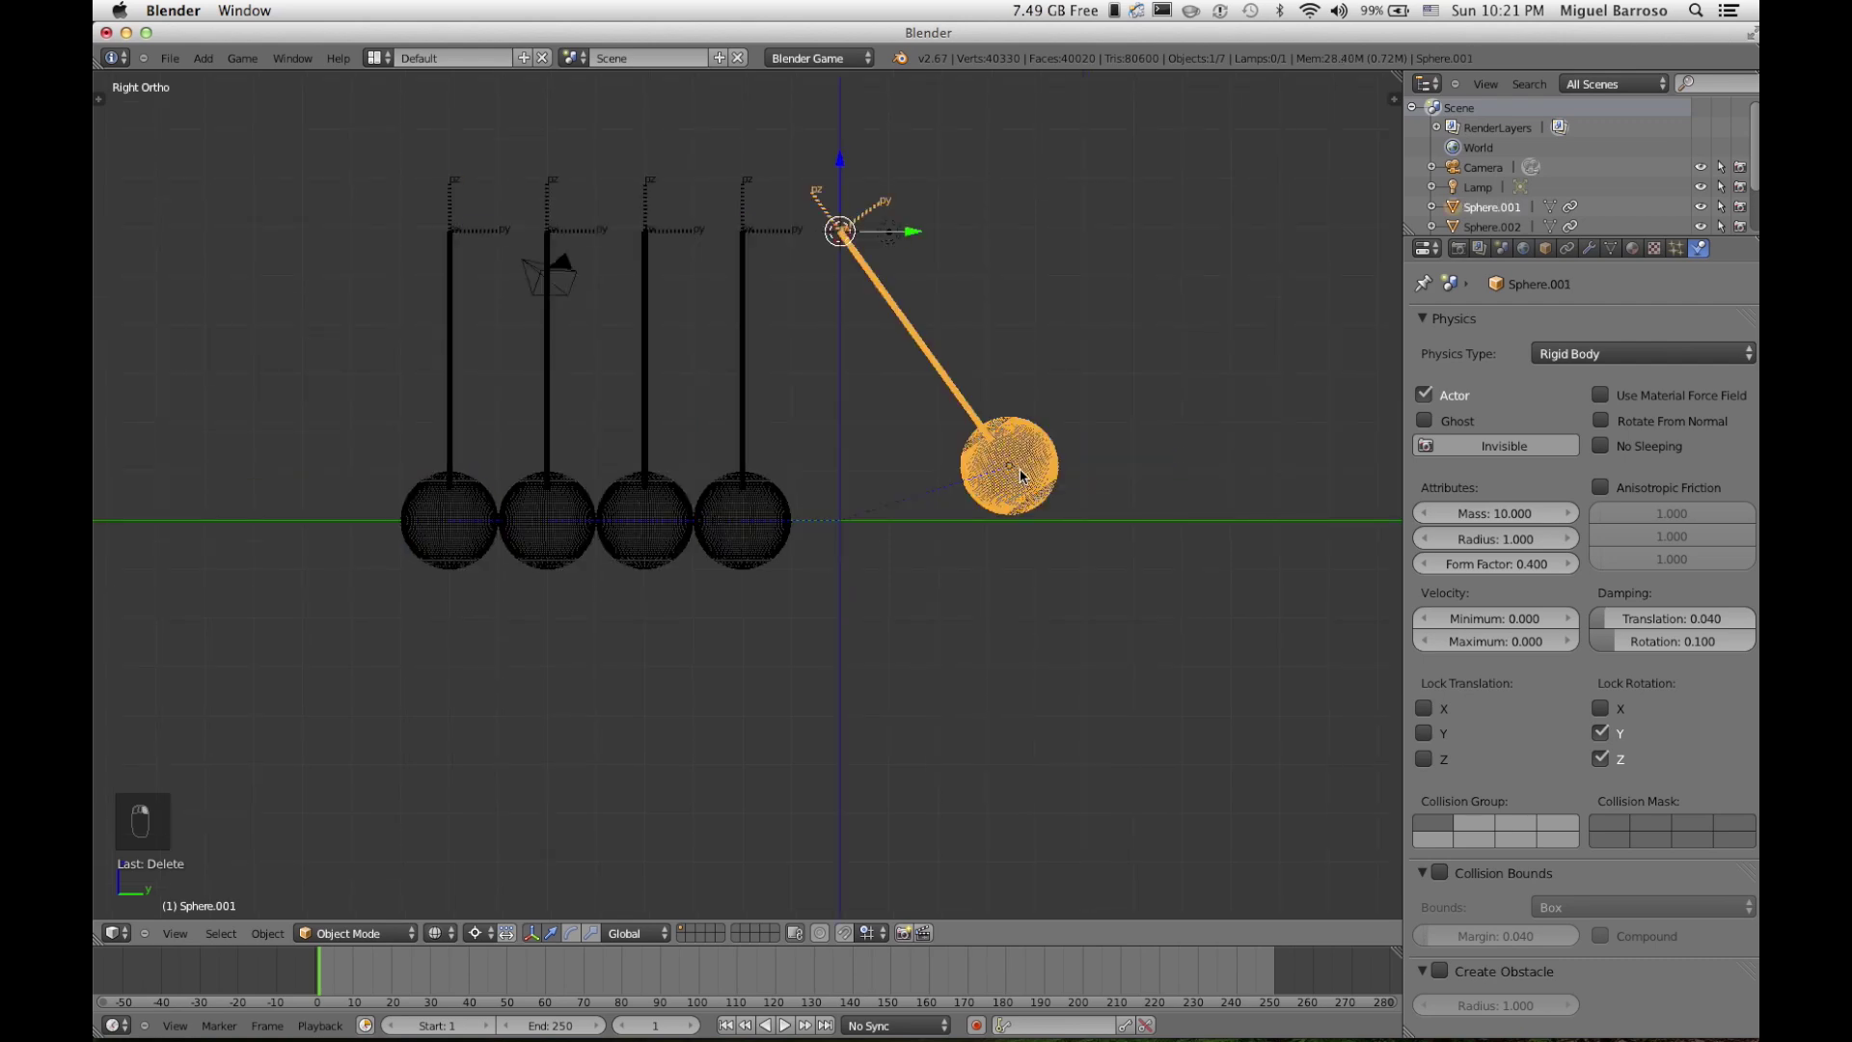
pyautogui.press('g')
pyautogui.rightClick(1051, 414)
pyautogui.press('r')
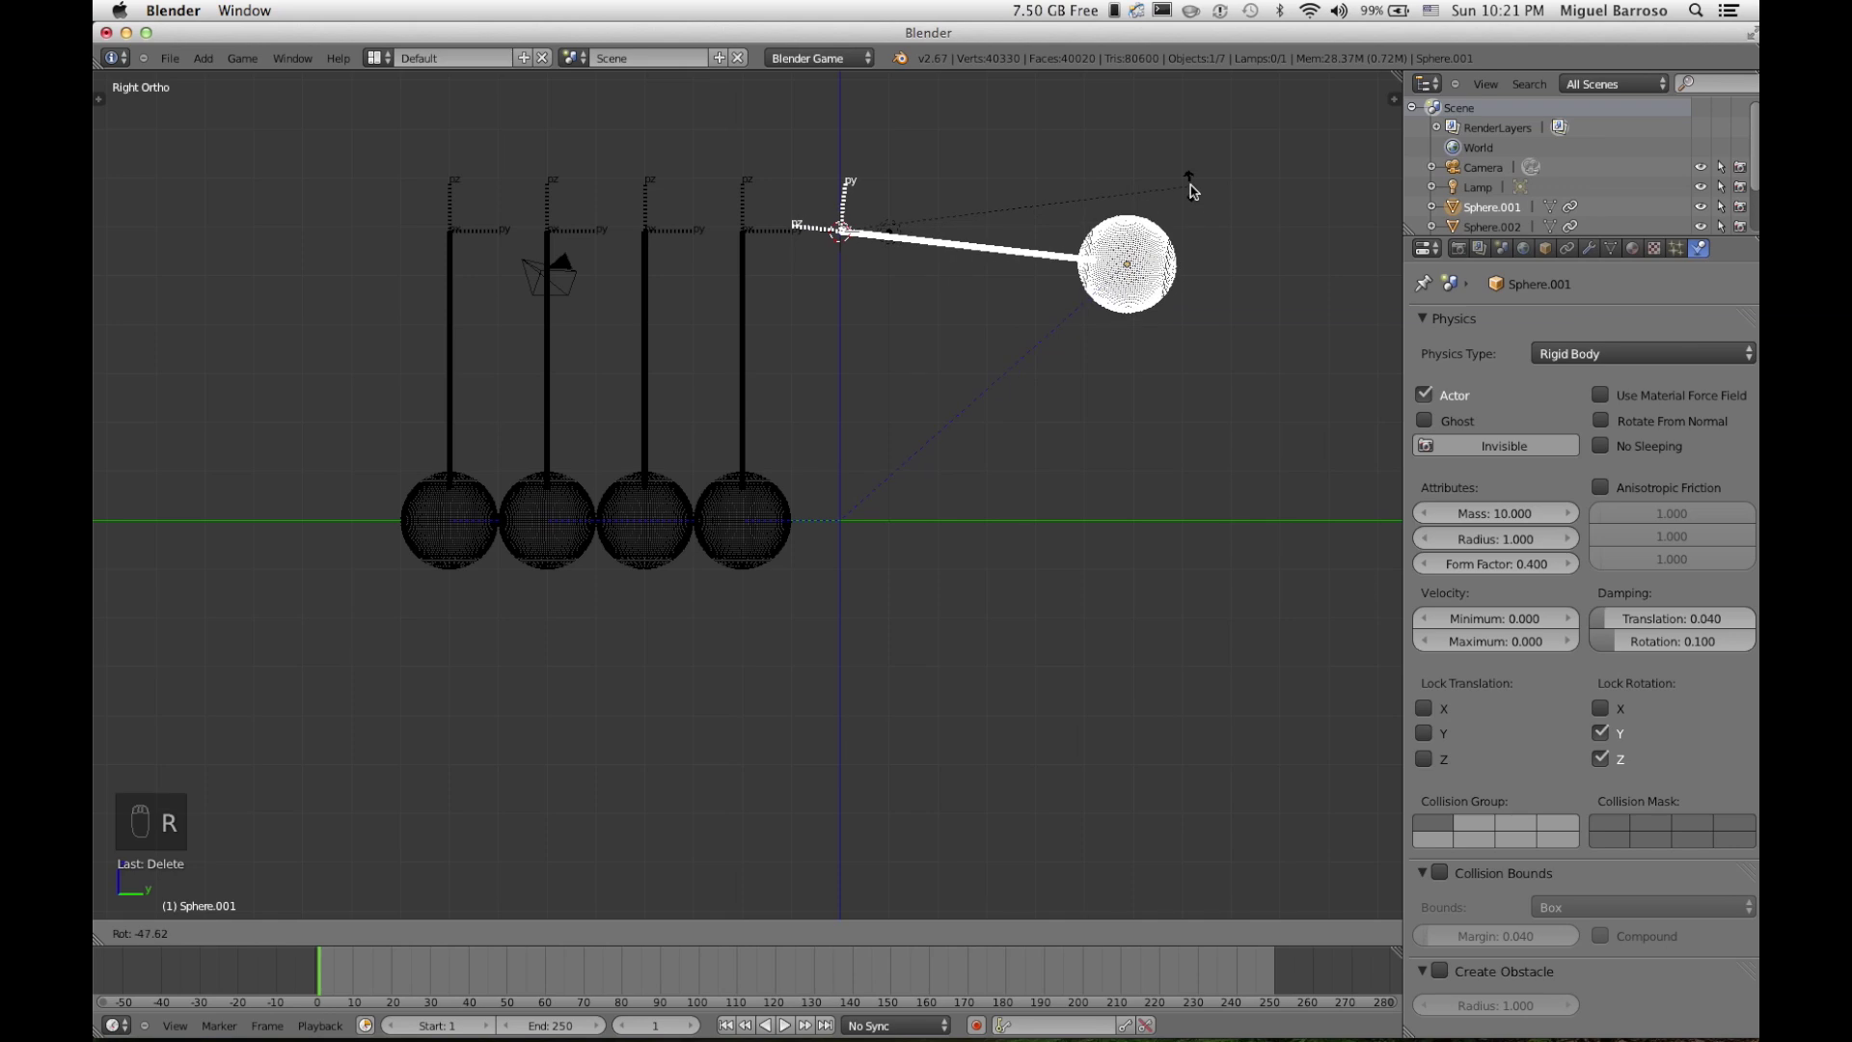
pyautogui.click(1191, 186)
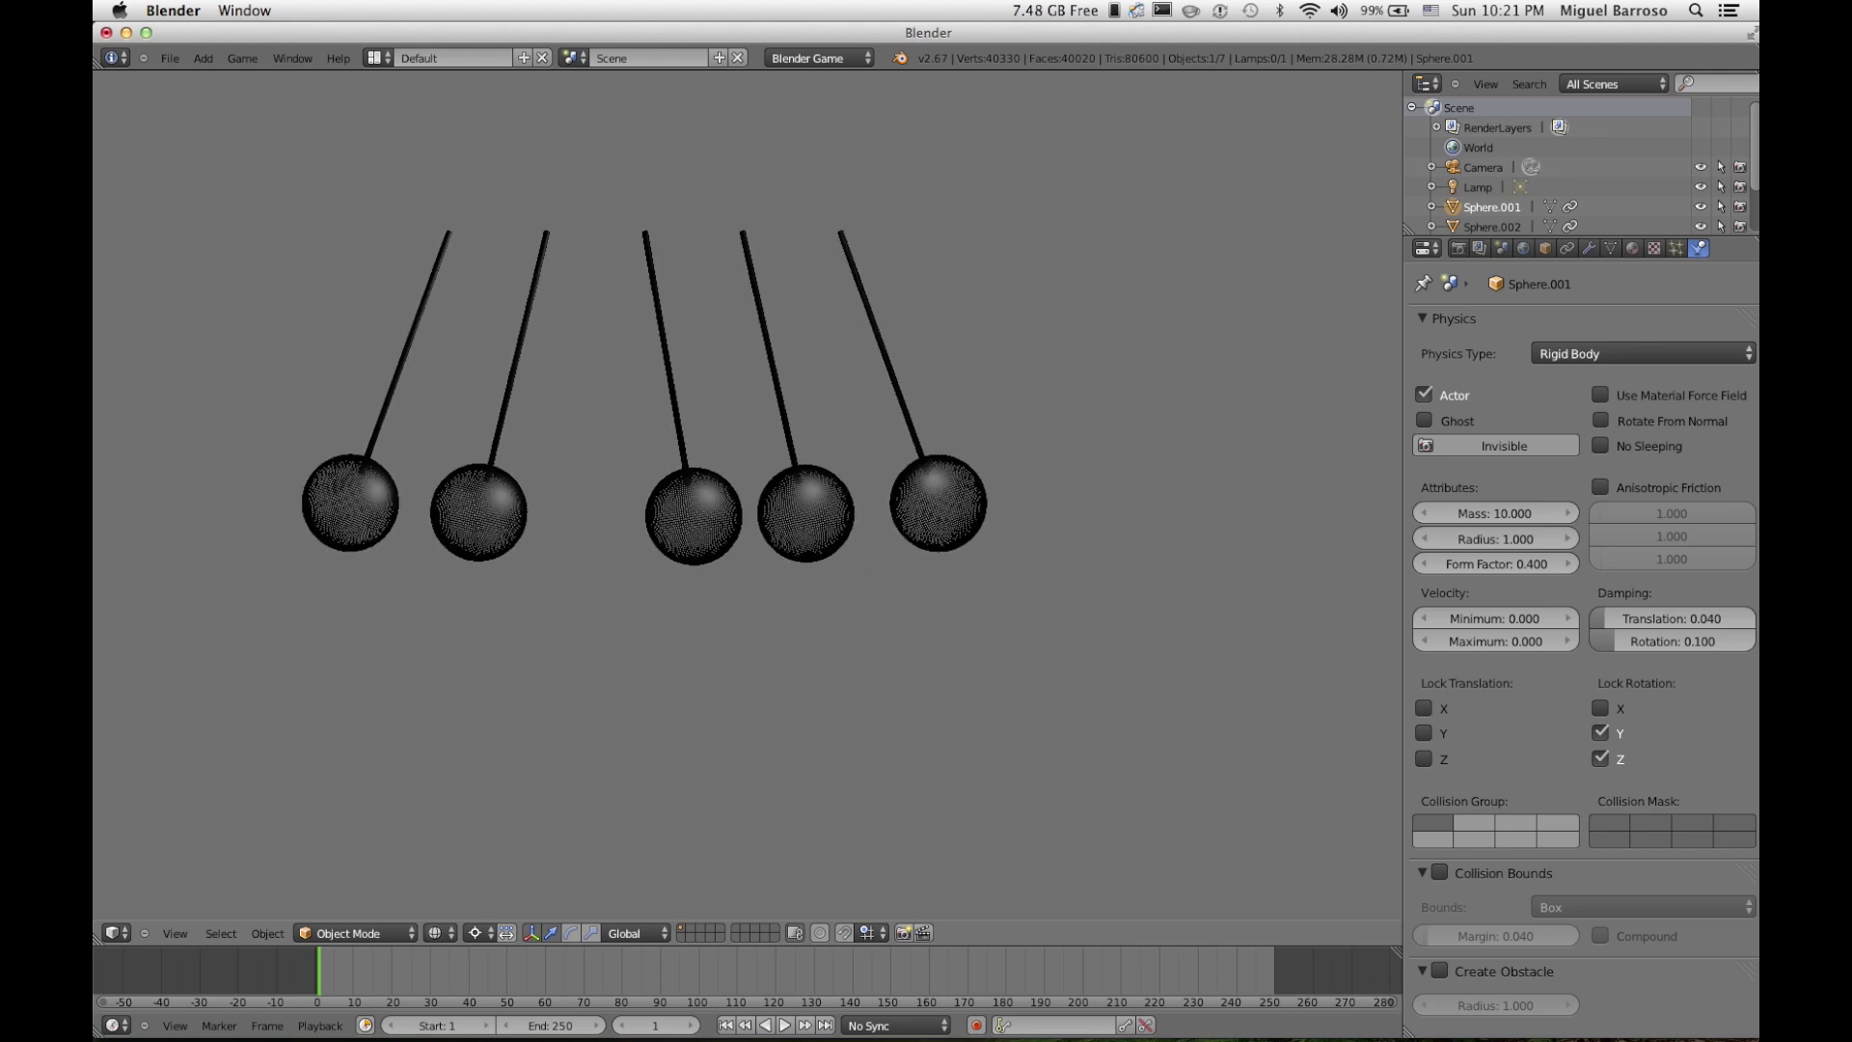
pyautogui.press('Escape')
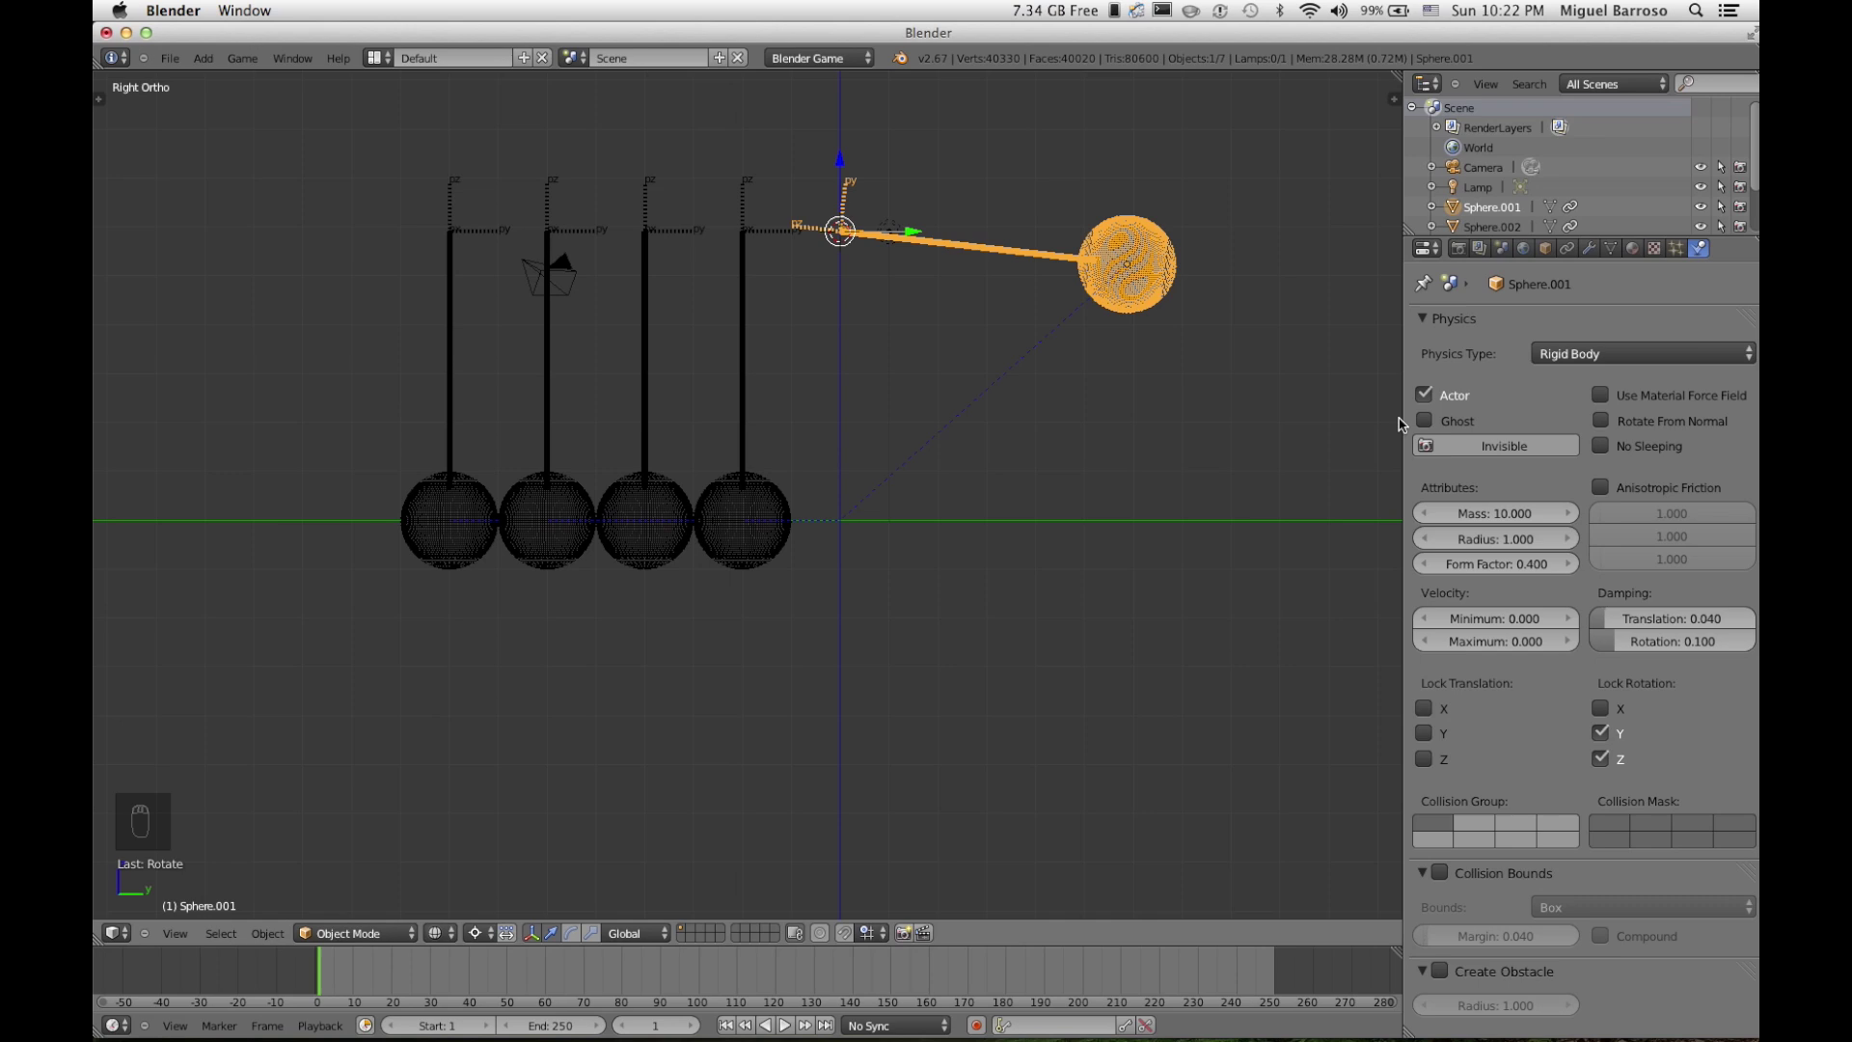
# Step: Set the world physics gravity to 30 and test-run the pendulum swing in the game engine
pyautogui.moveTo(1402, 391); pyautogui.dragTo(1121, 339)
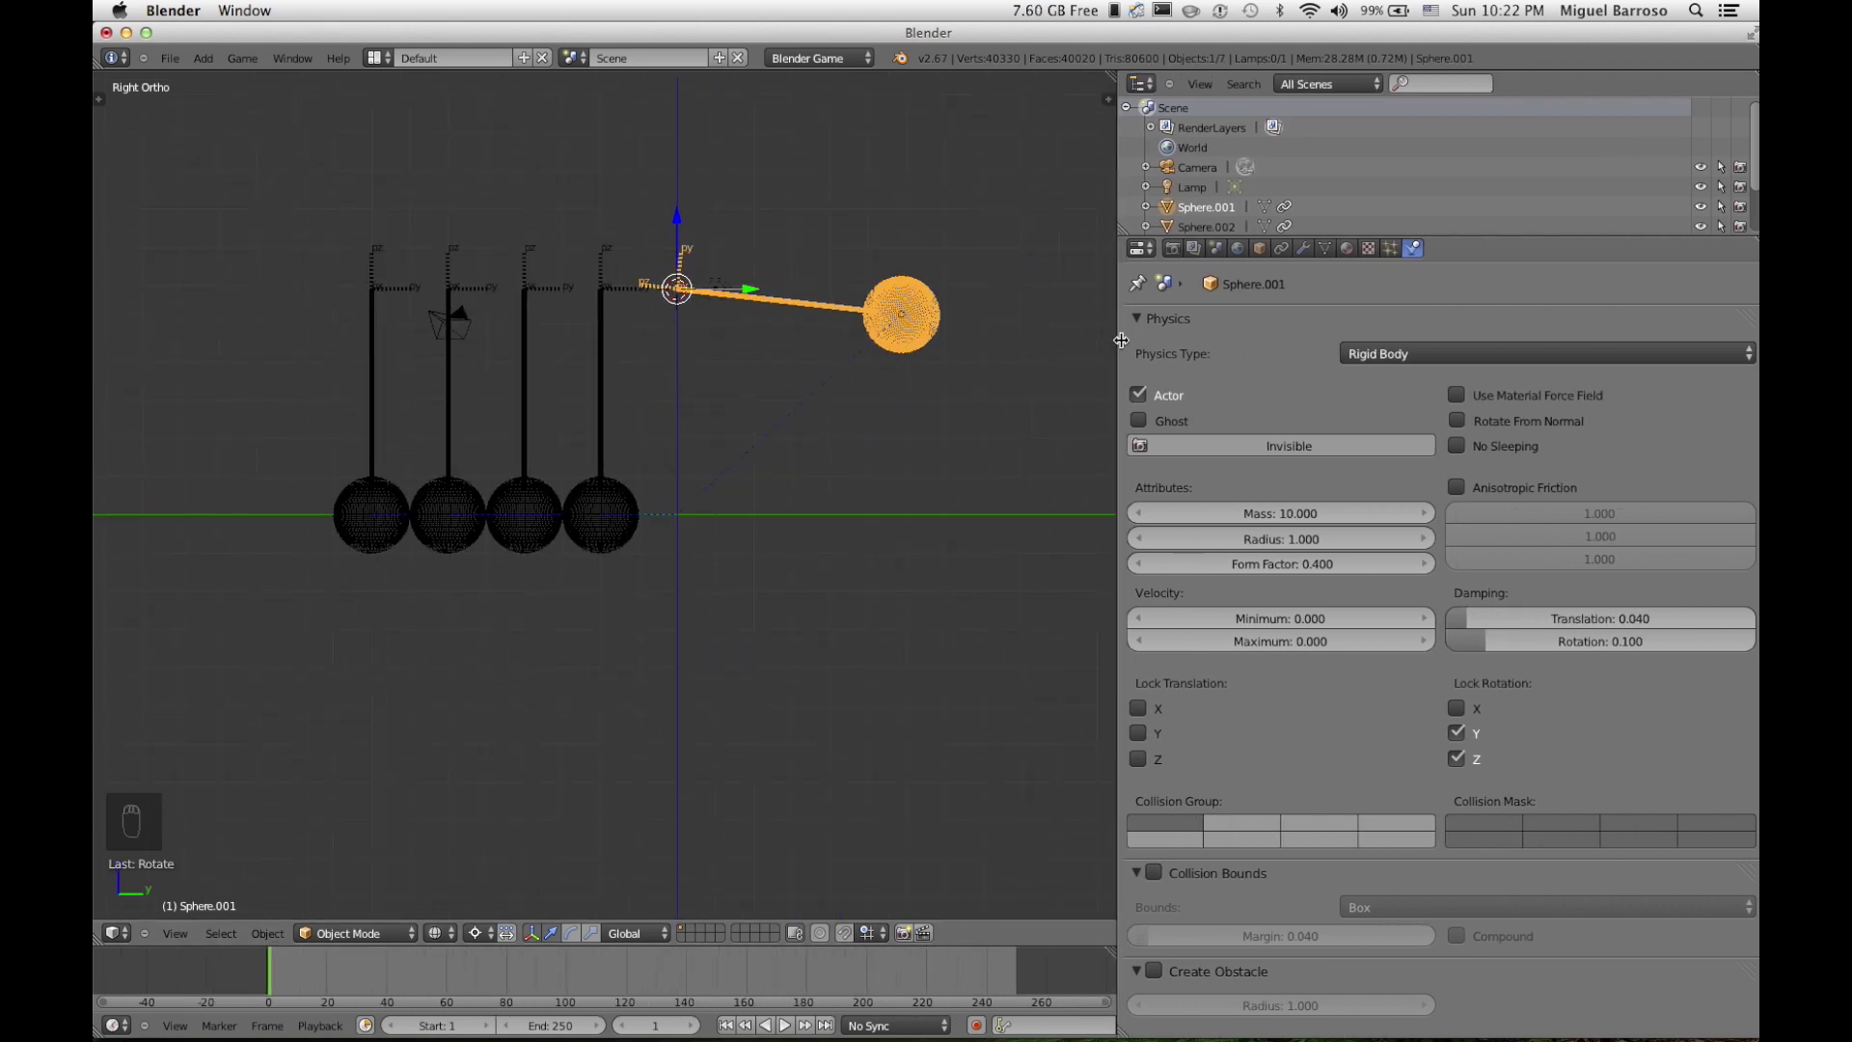
pyautogui.click(1239, 249)
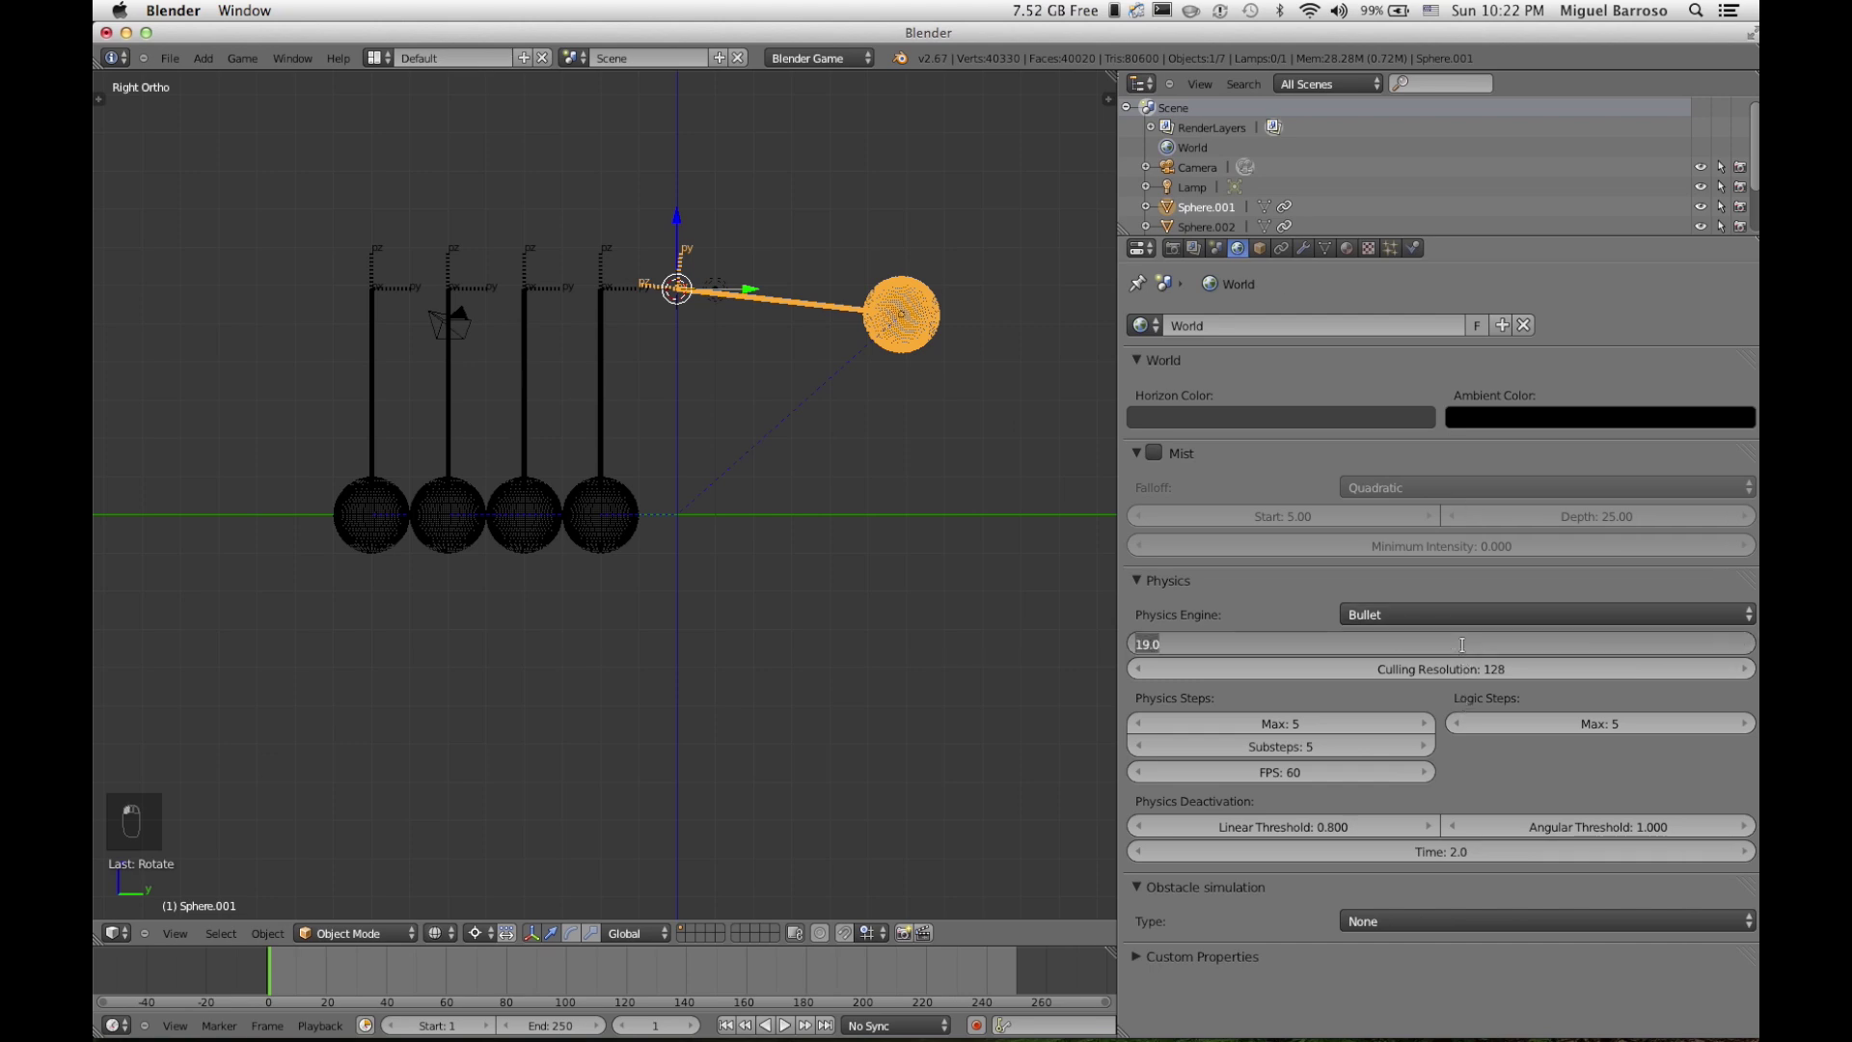
pyautogui.press('Return')
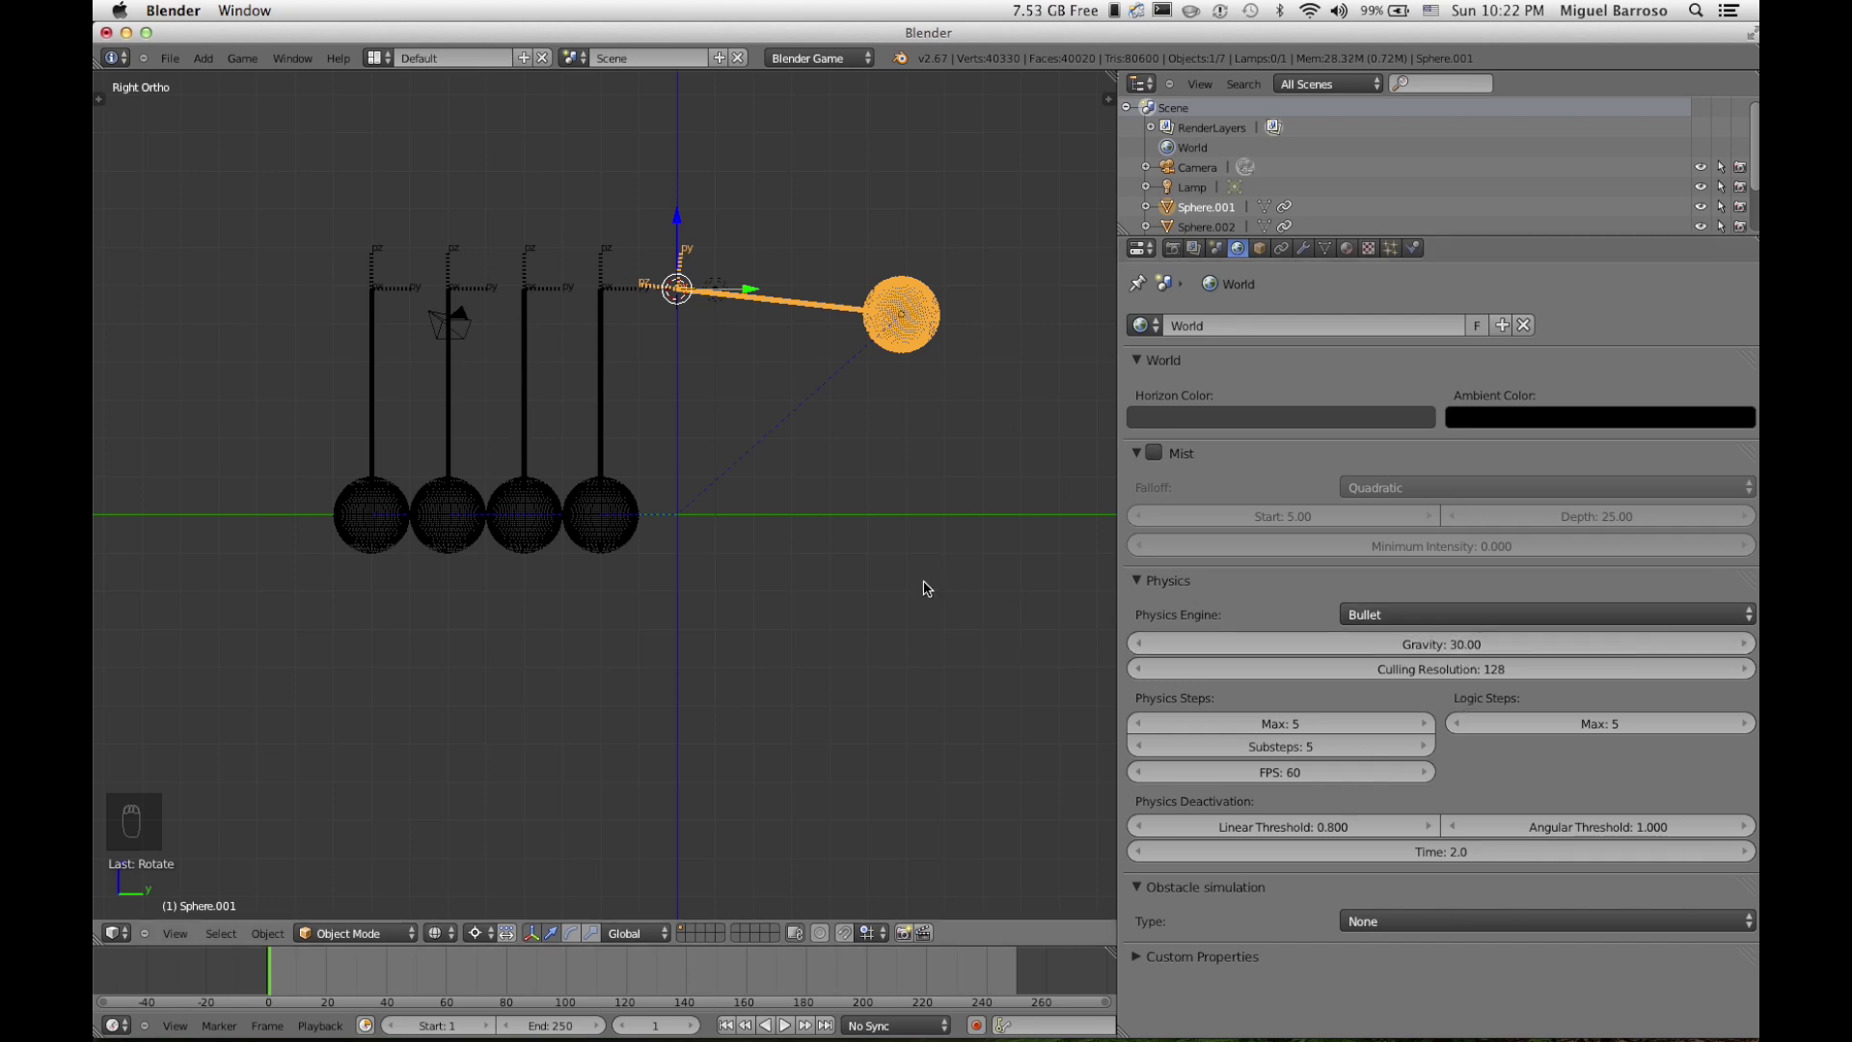
pyautogui.press('p')
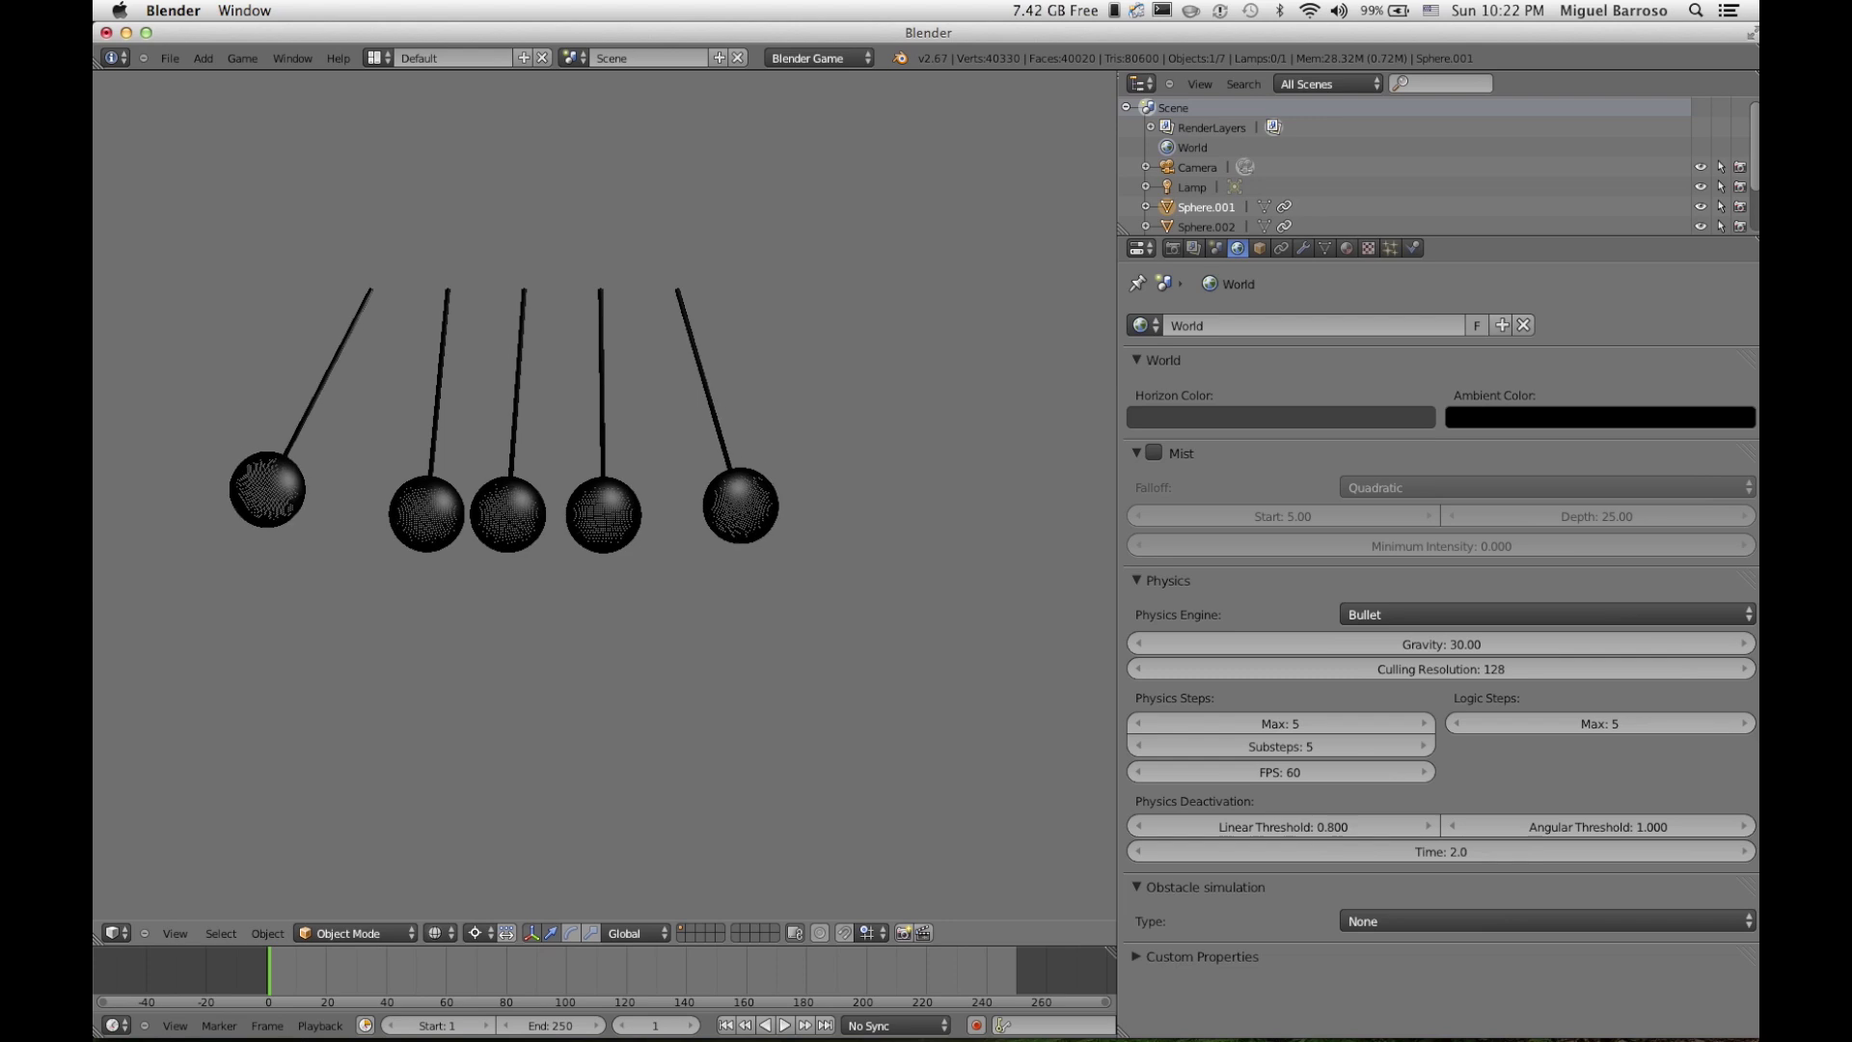
pyautogui.press('Escape')
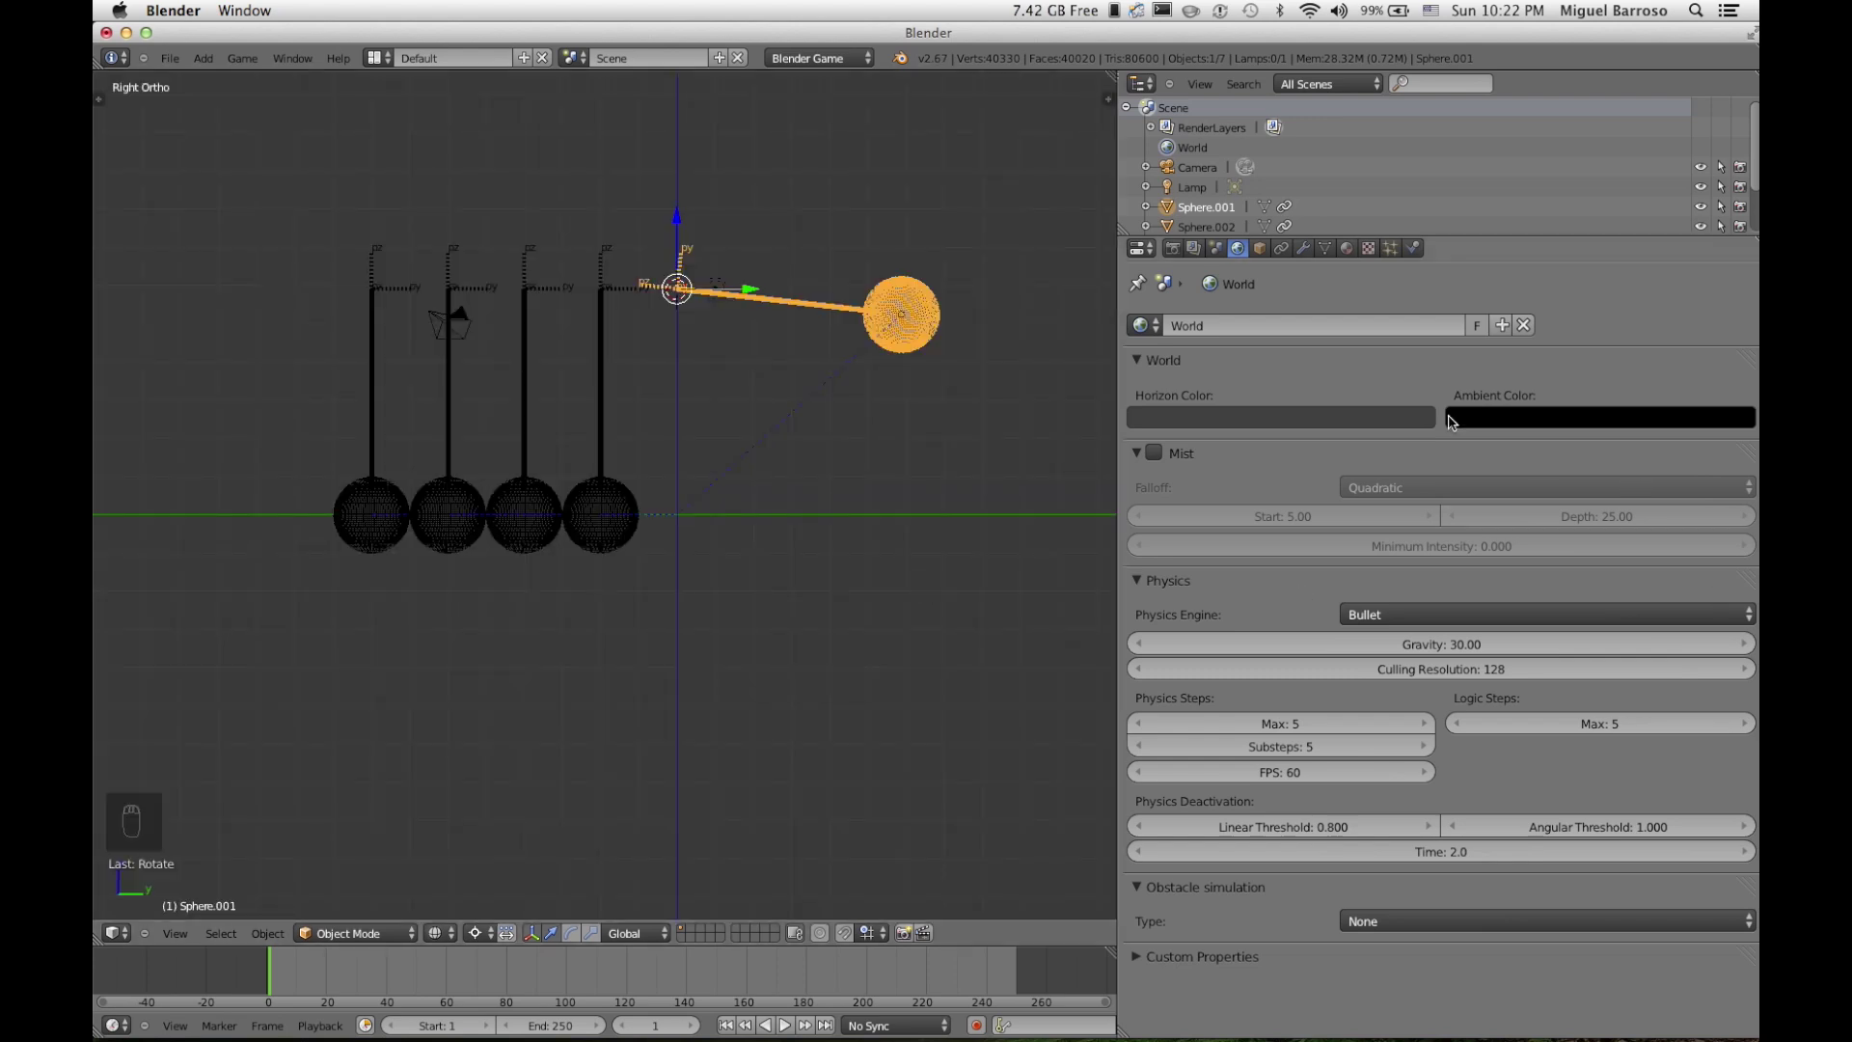
# Step: Set the chrome material's physics elasticity to 0.92 and test-run the simulation
pyautogui.click(1348, 249)
pyautogui.scroll(3, 1437, 605)
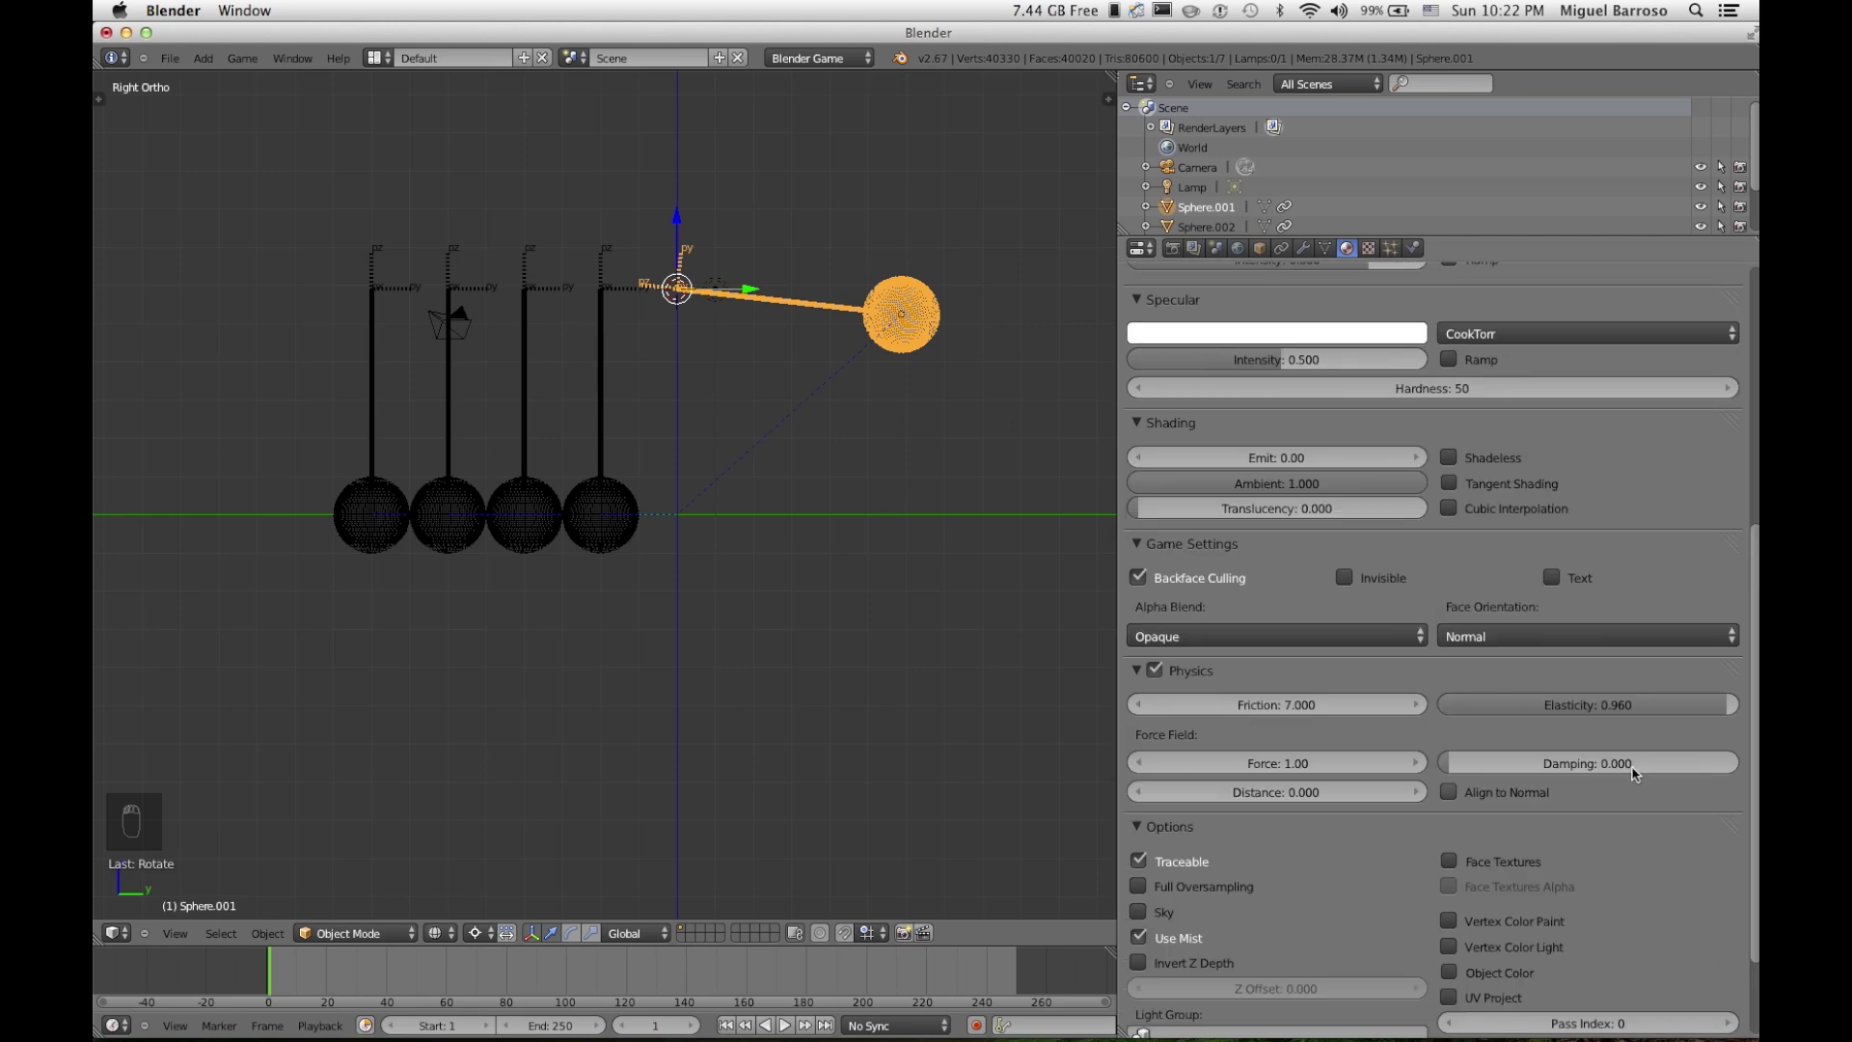
pyautogui.click(1621, 705)
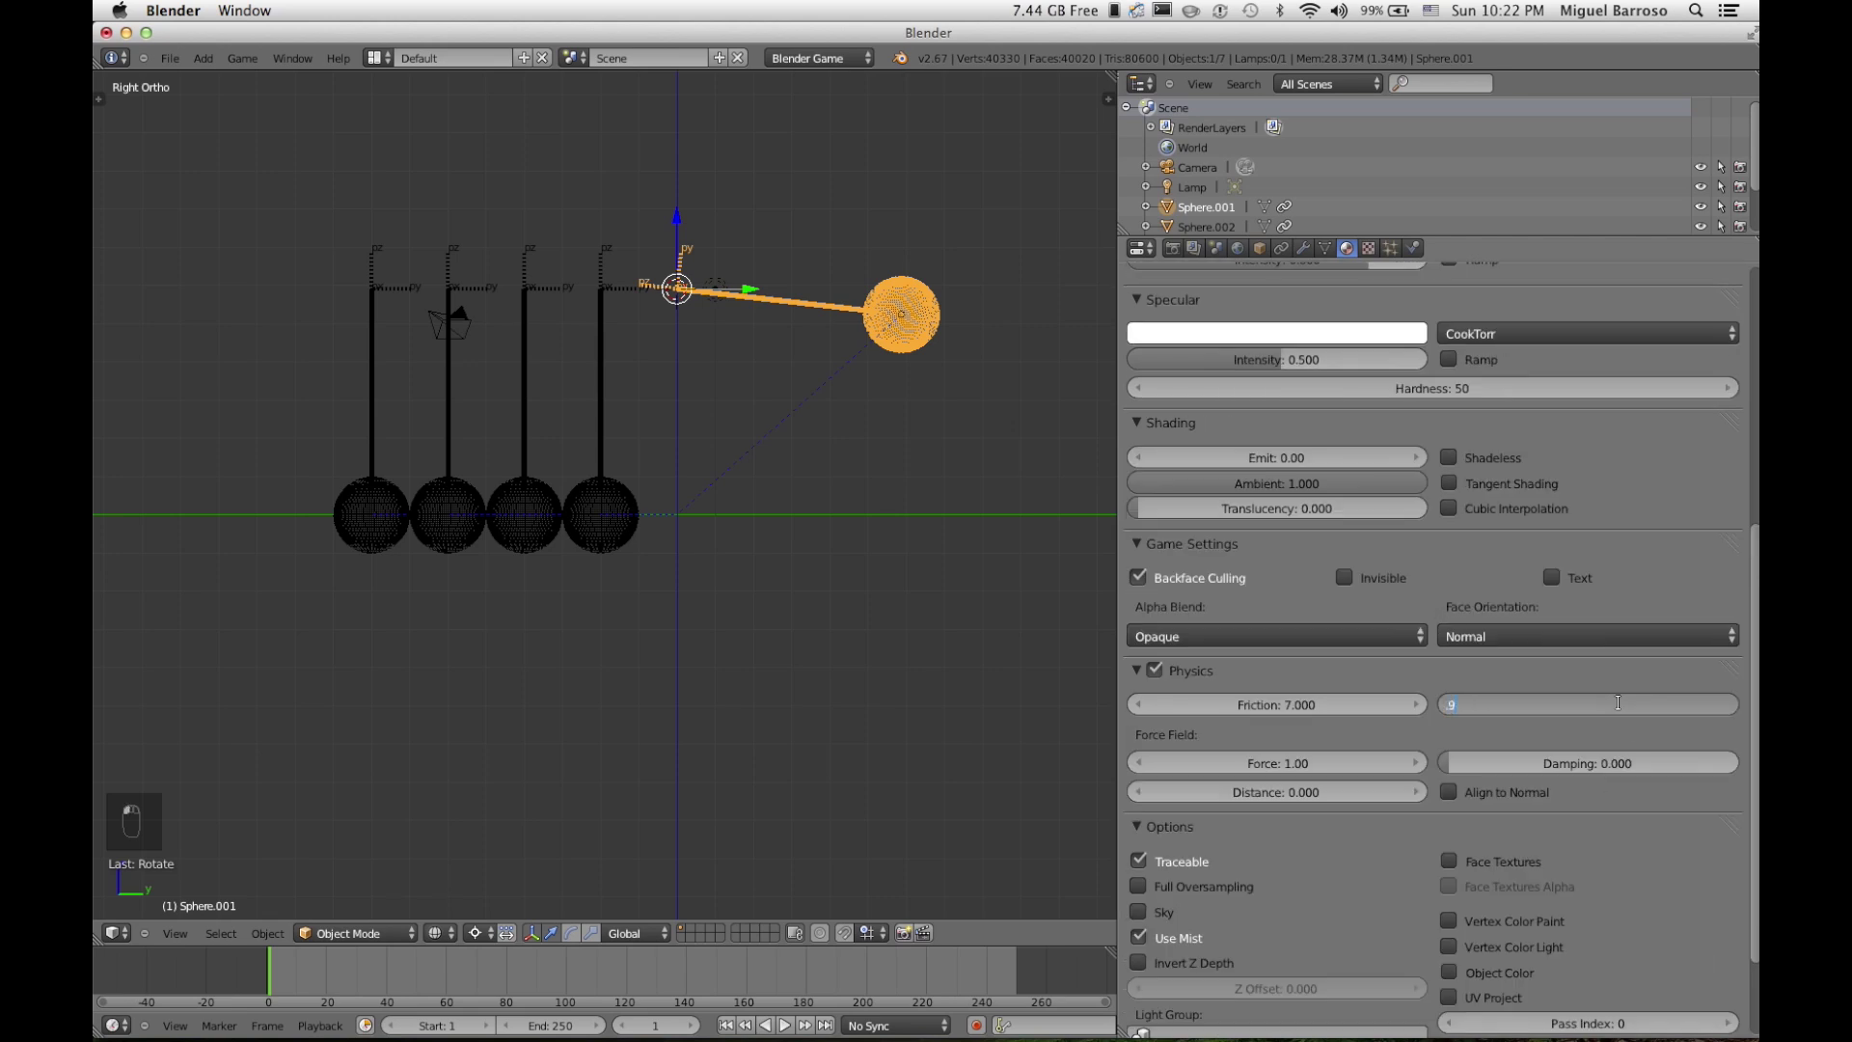
pyautogui.write('.92')
pyautogui.press('Return')
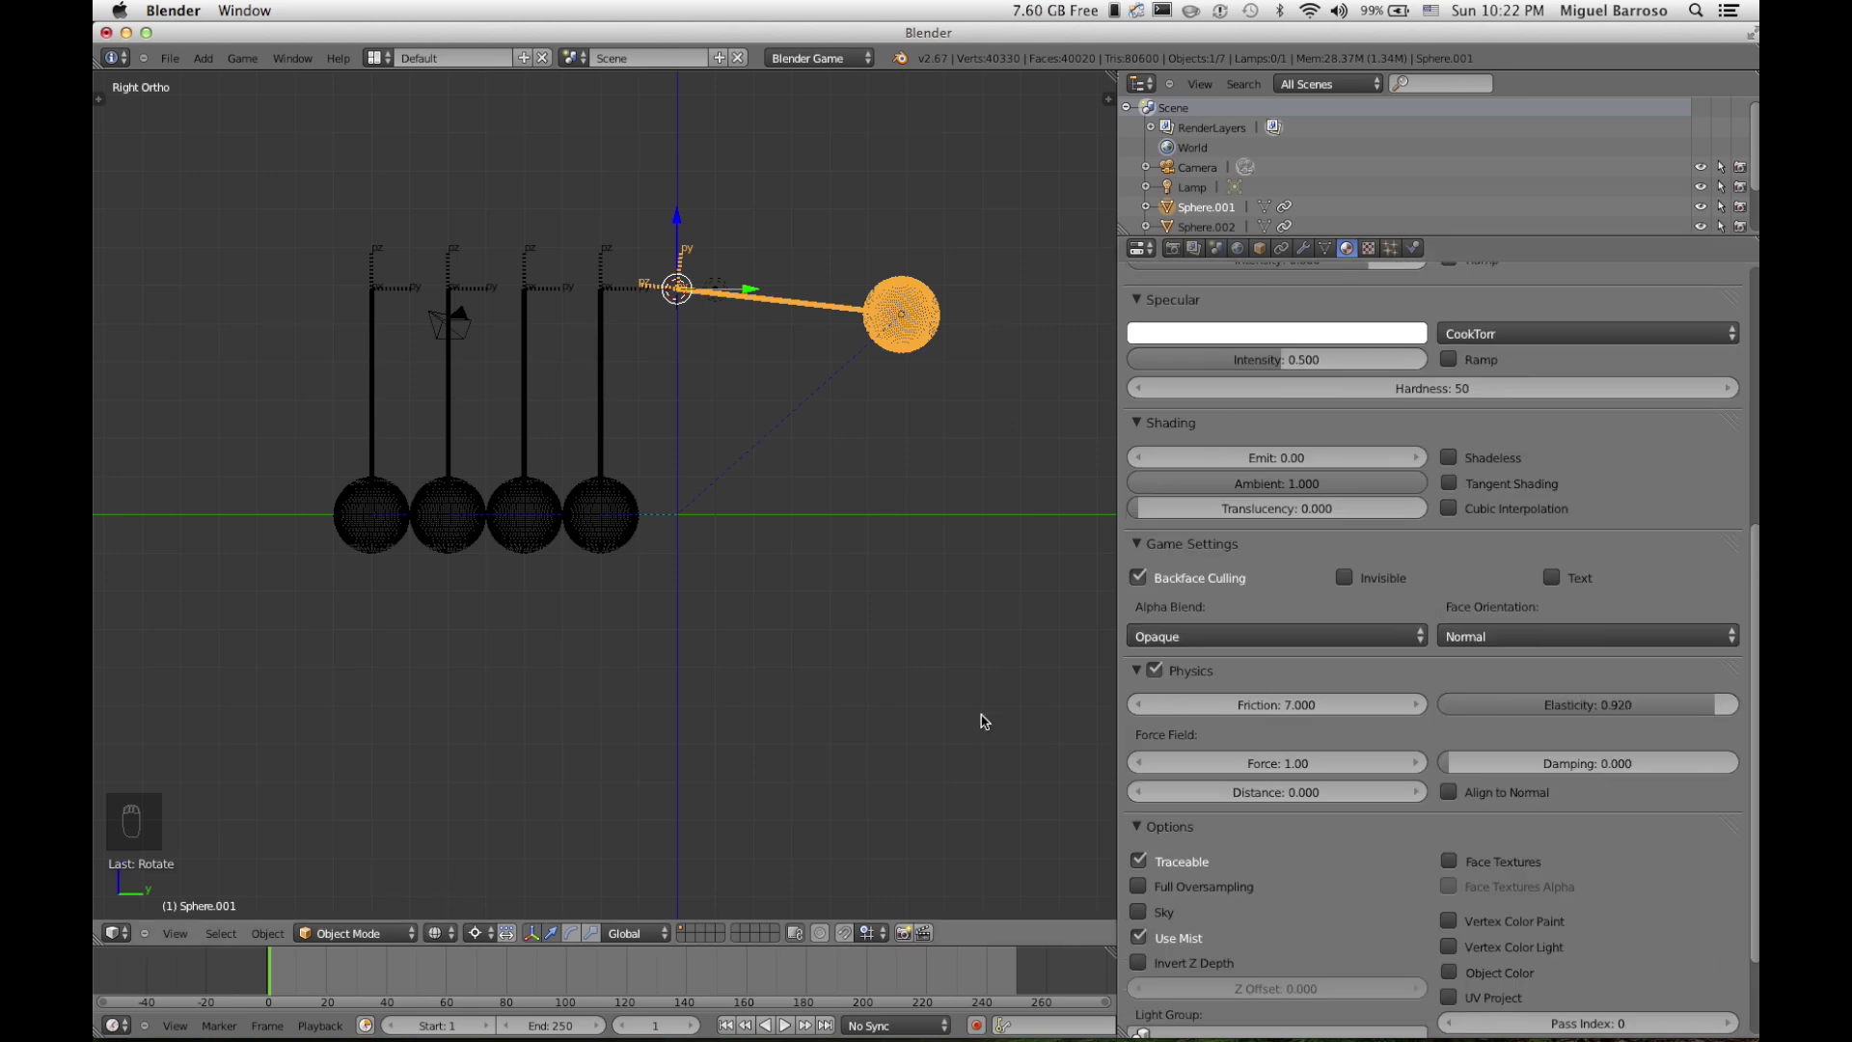
pyautogui.press('p')
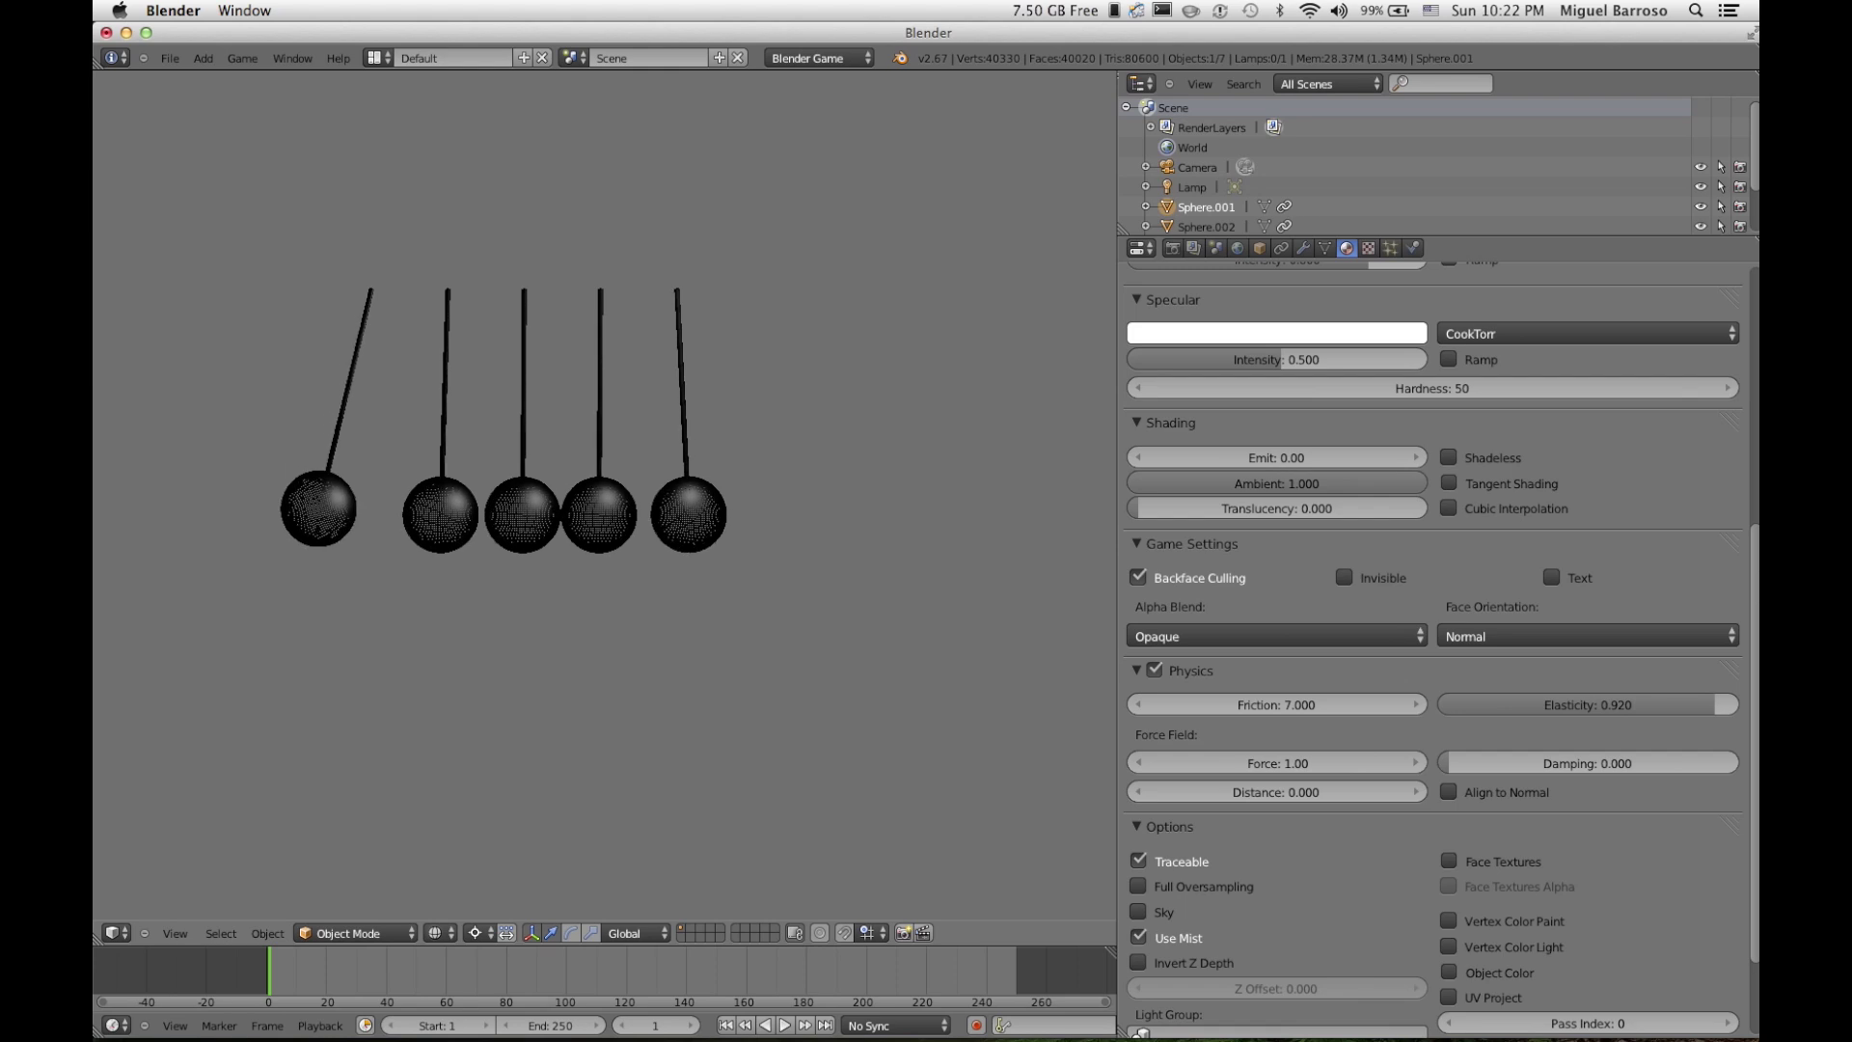
pyautogui.press('Escape')
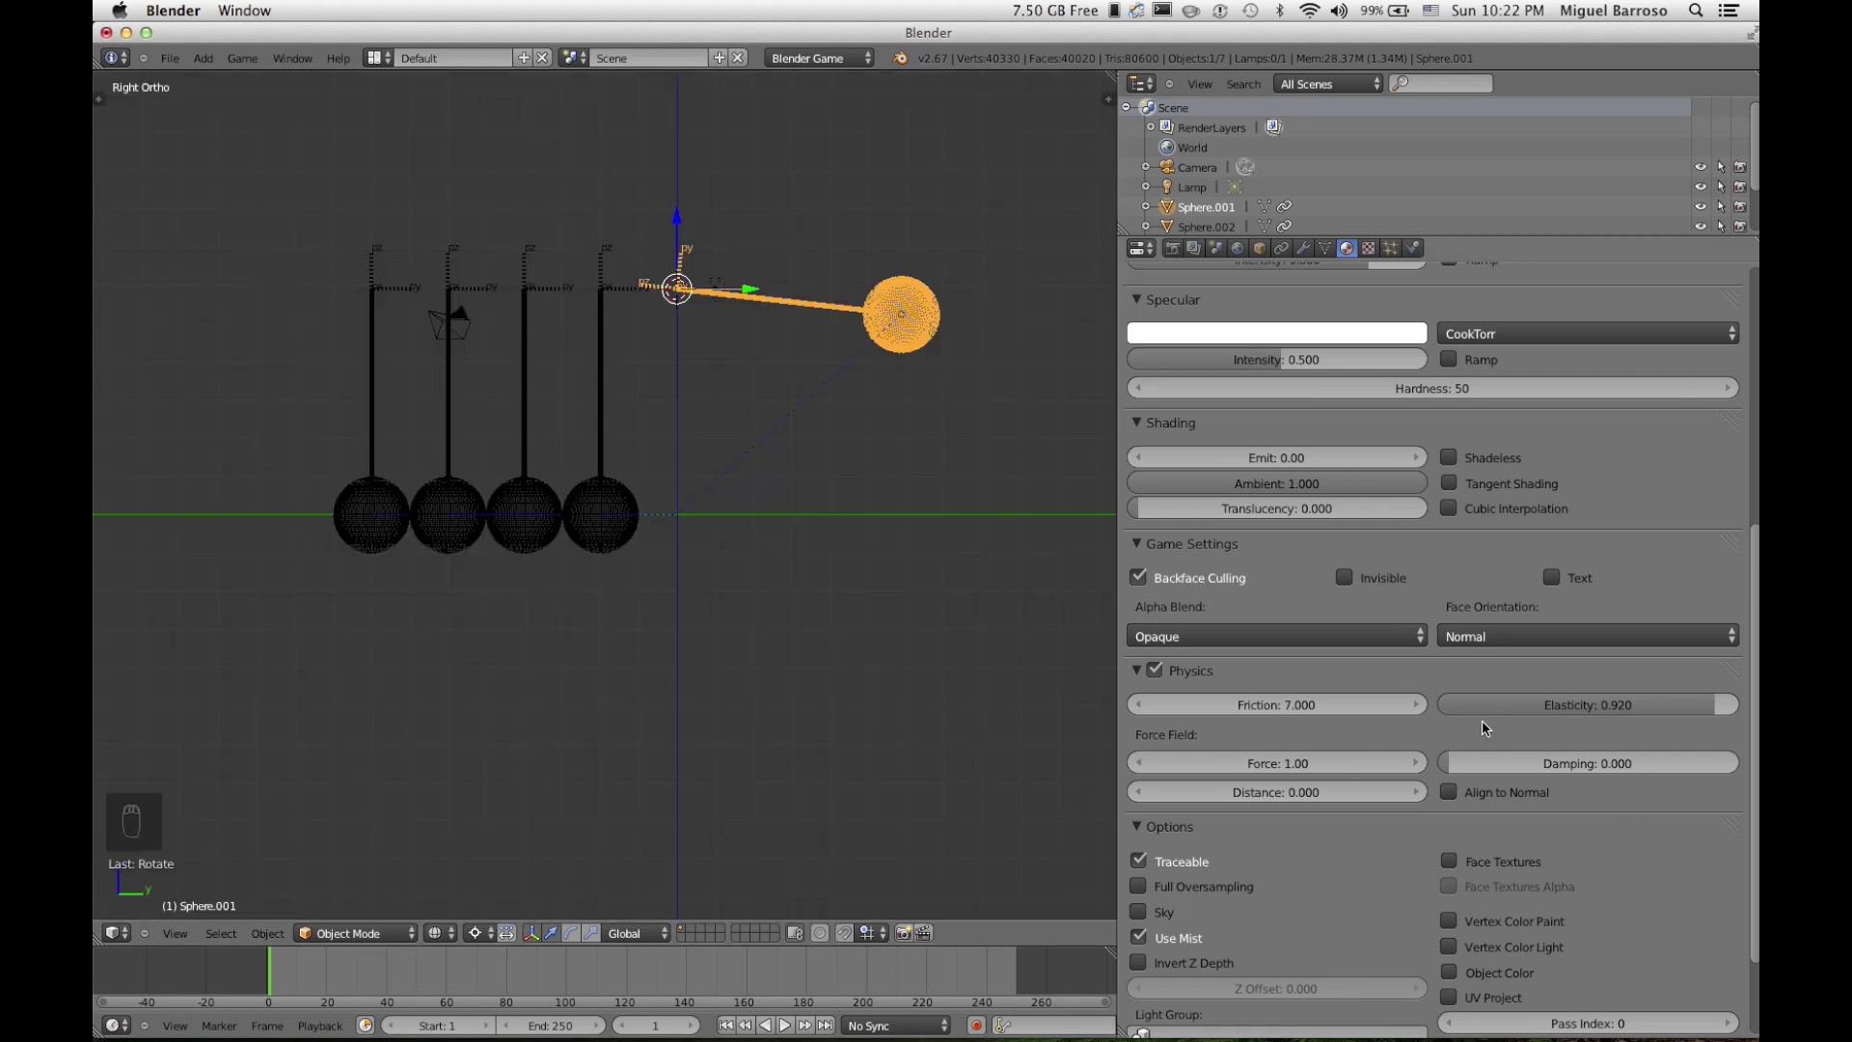
# Step: Set the chrome material's elasticity to 0.9 and test-run the simulation from the right side view
pyautogui.click(1550, 714)
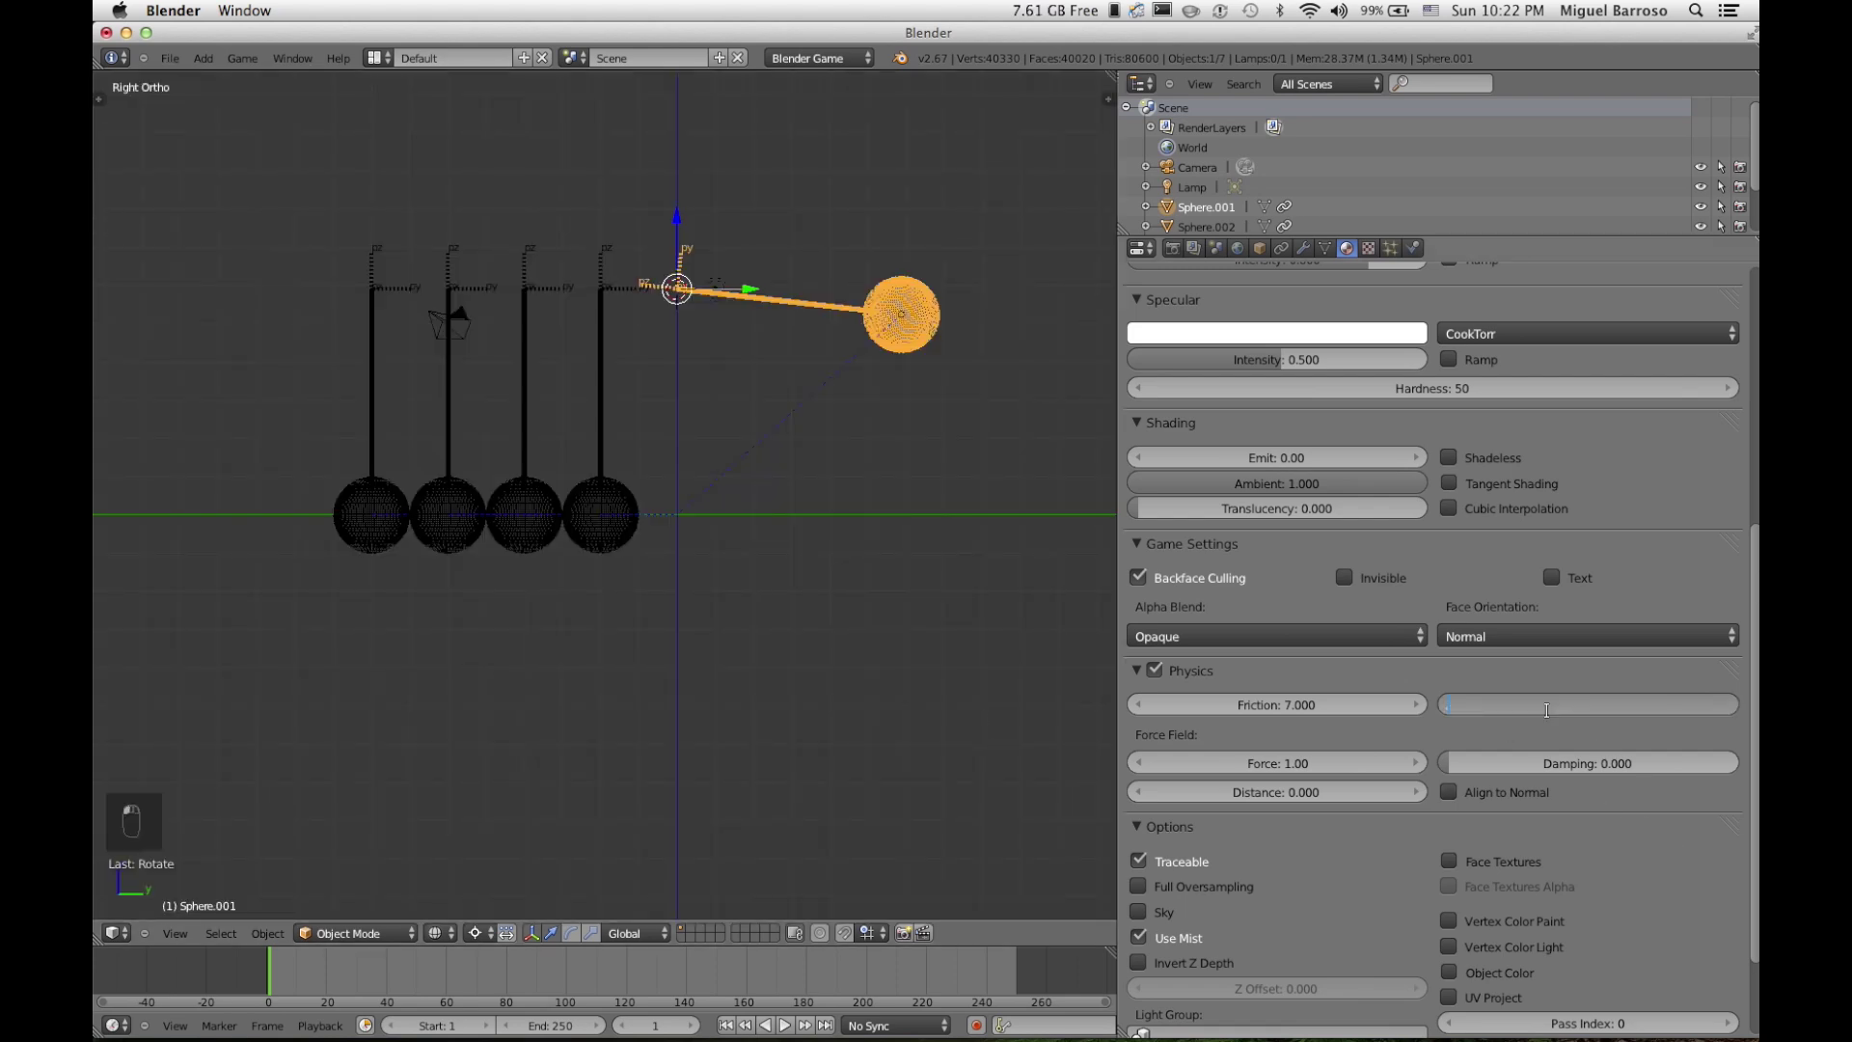
pyautogui.press('Return')
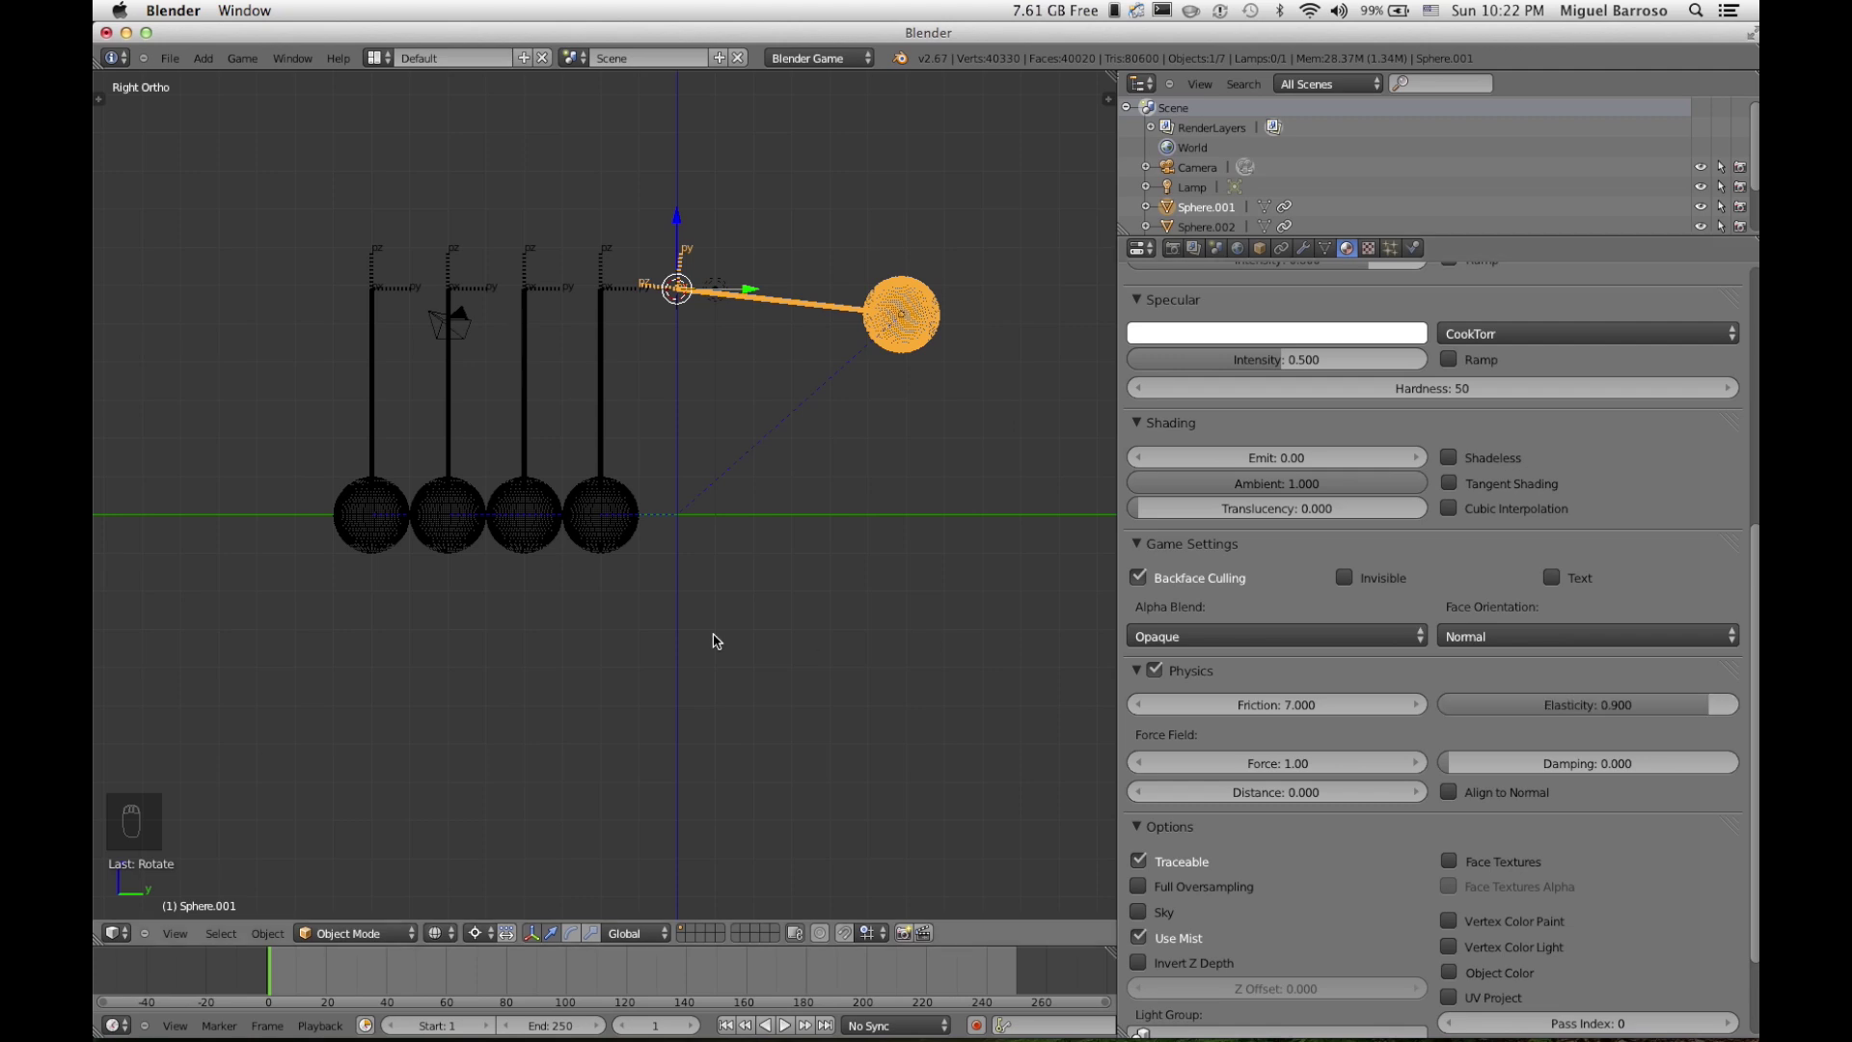
pyautogui.press('KP_0')
pyautogui.press('Escape')
pyautogui.press('KP_1')
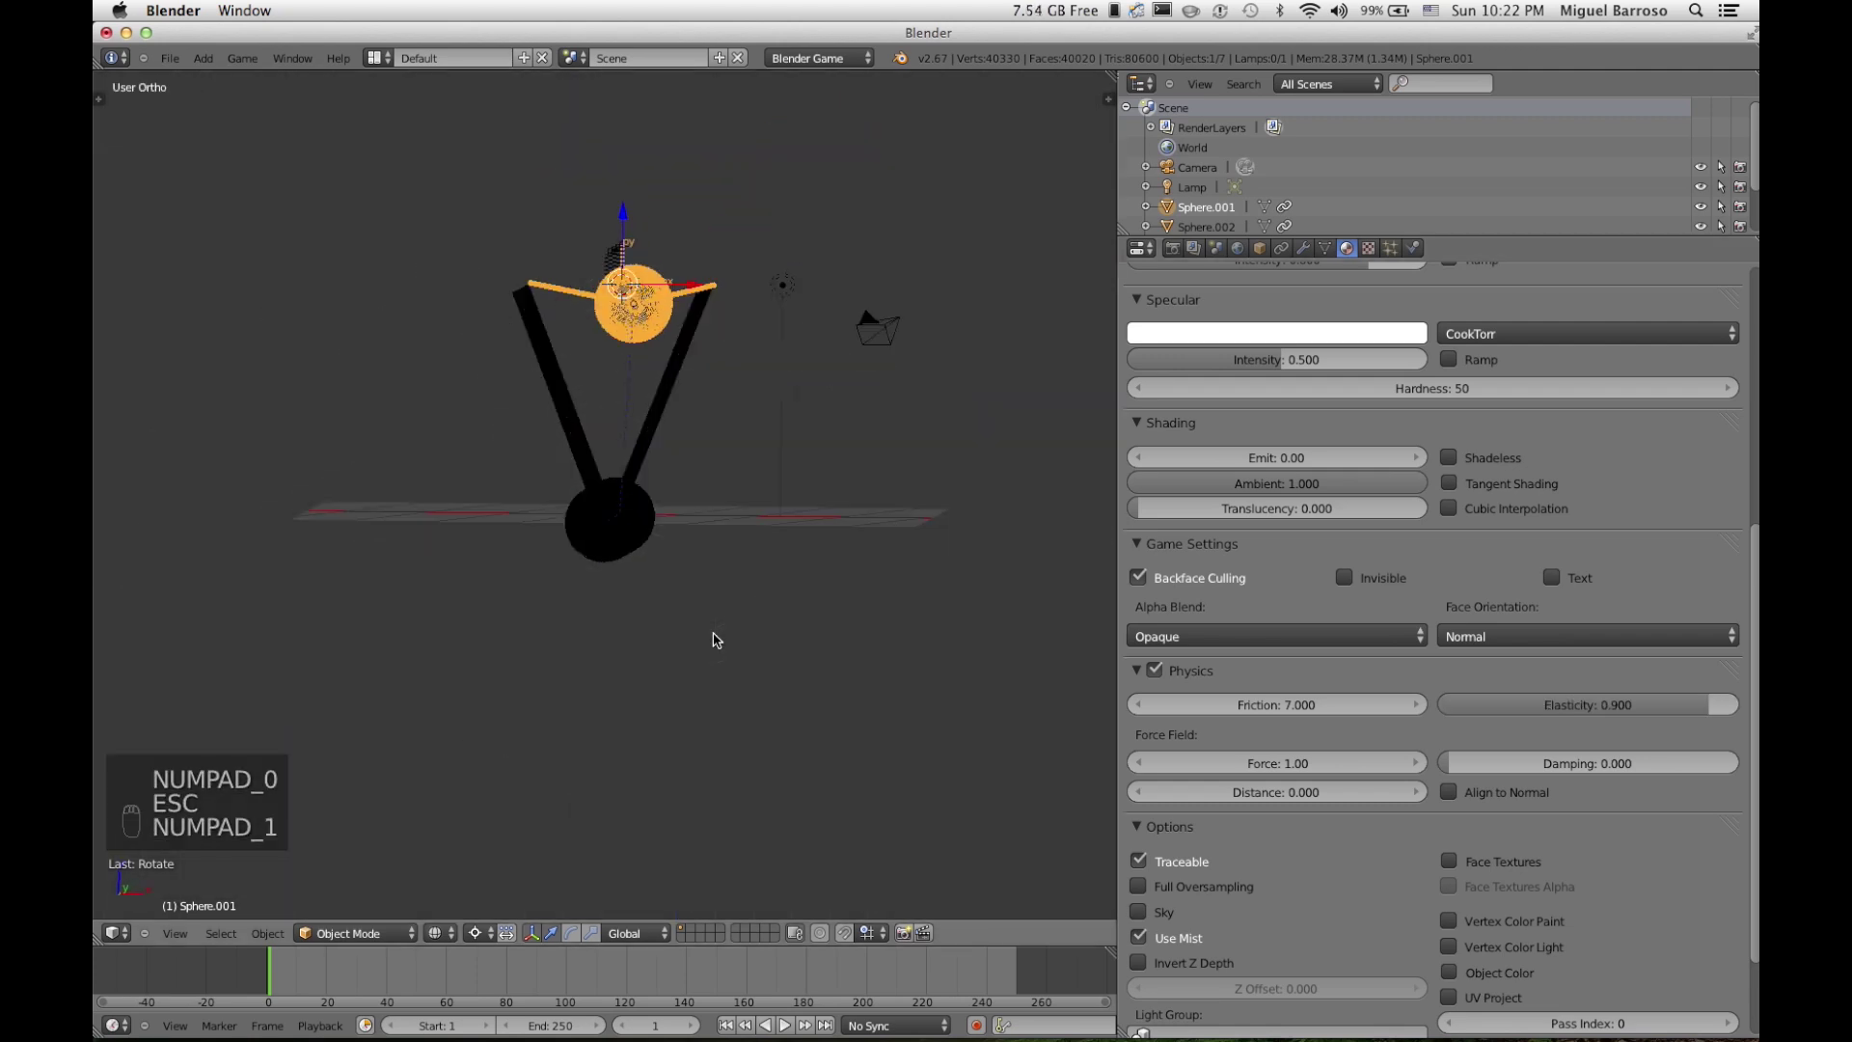
pyautogui.press('p')
pyautogui.press('p')
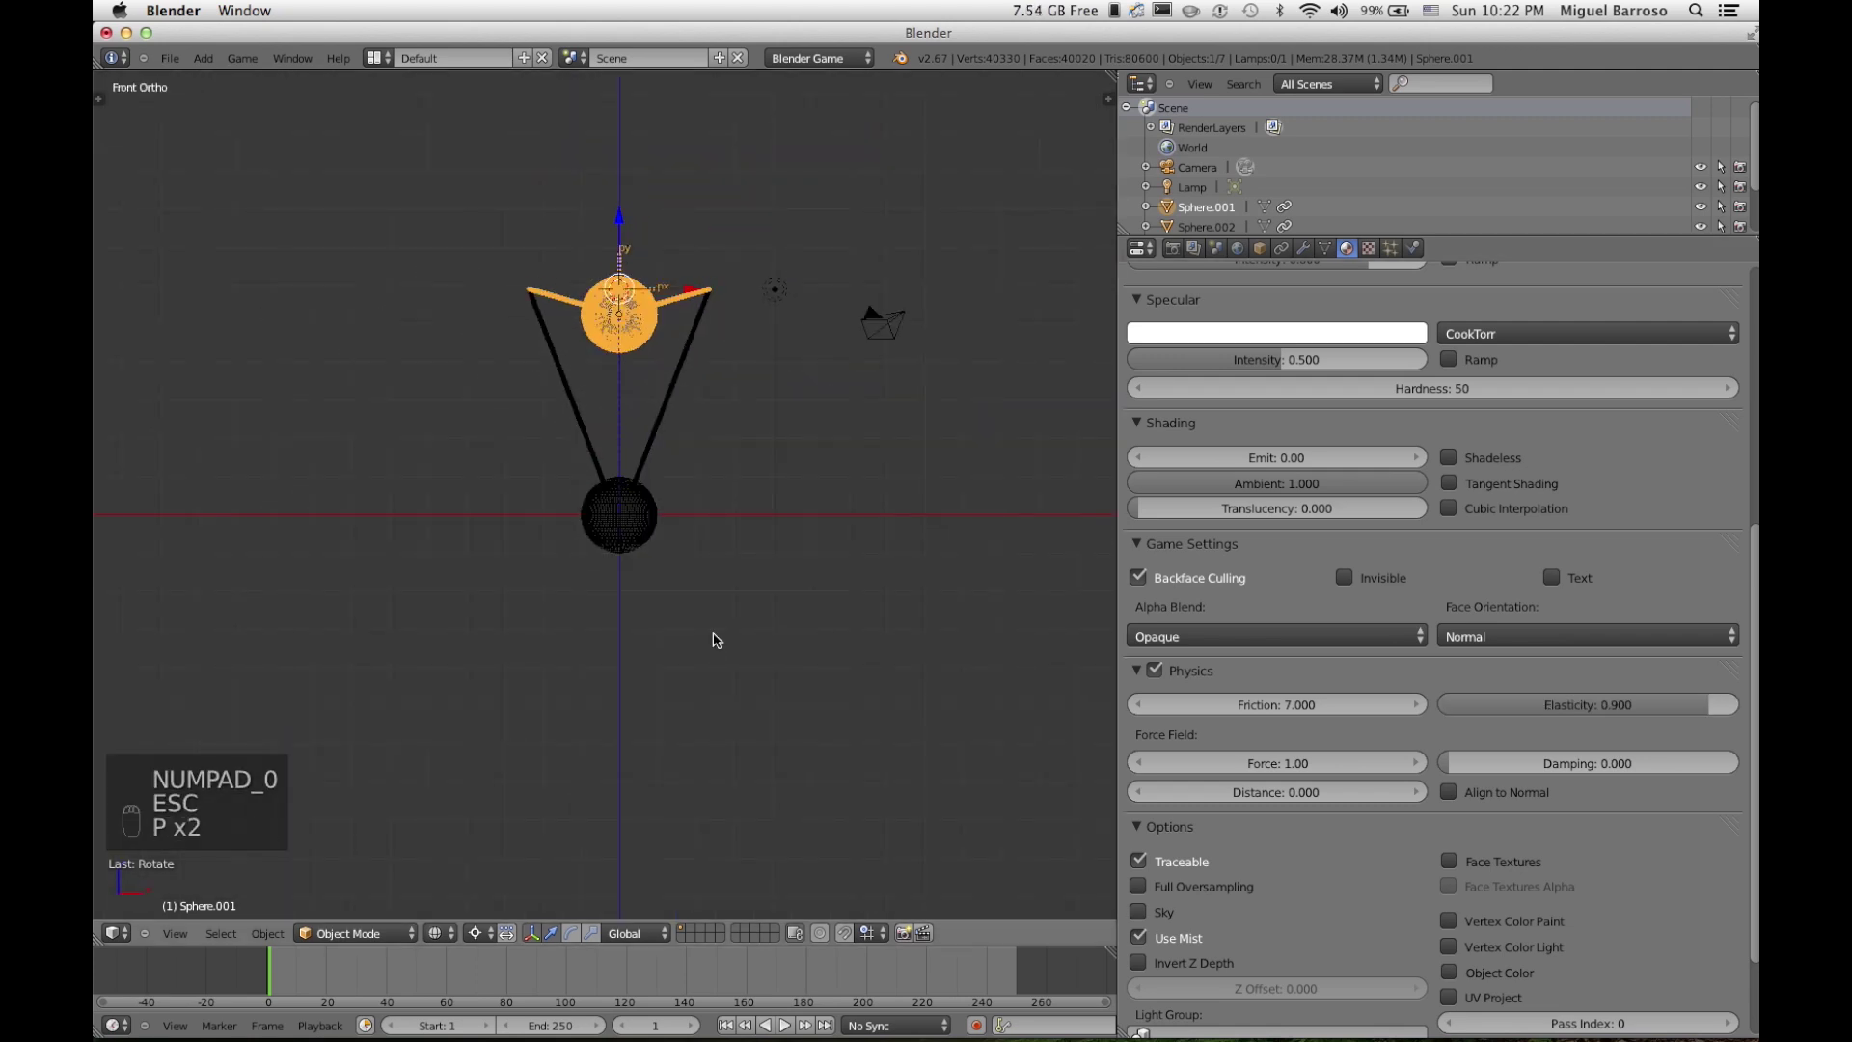
pyautogui.press('KP_3')
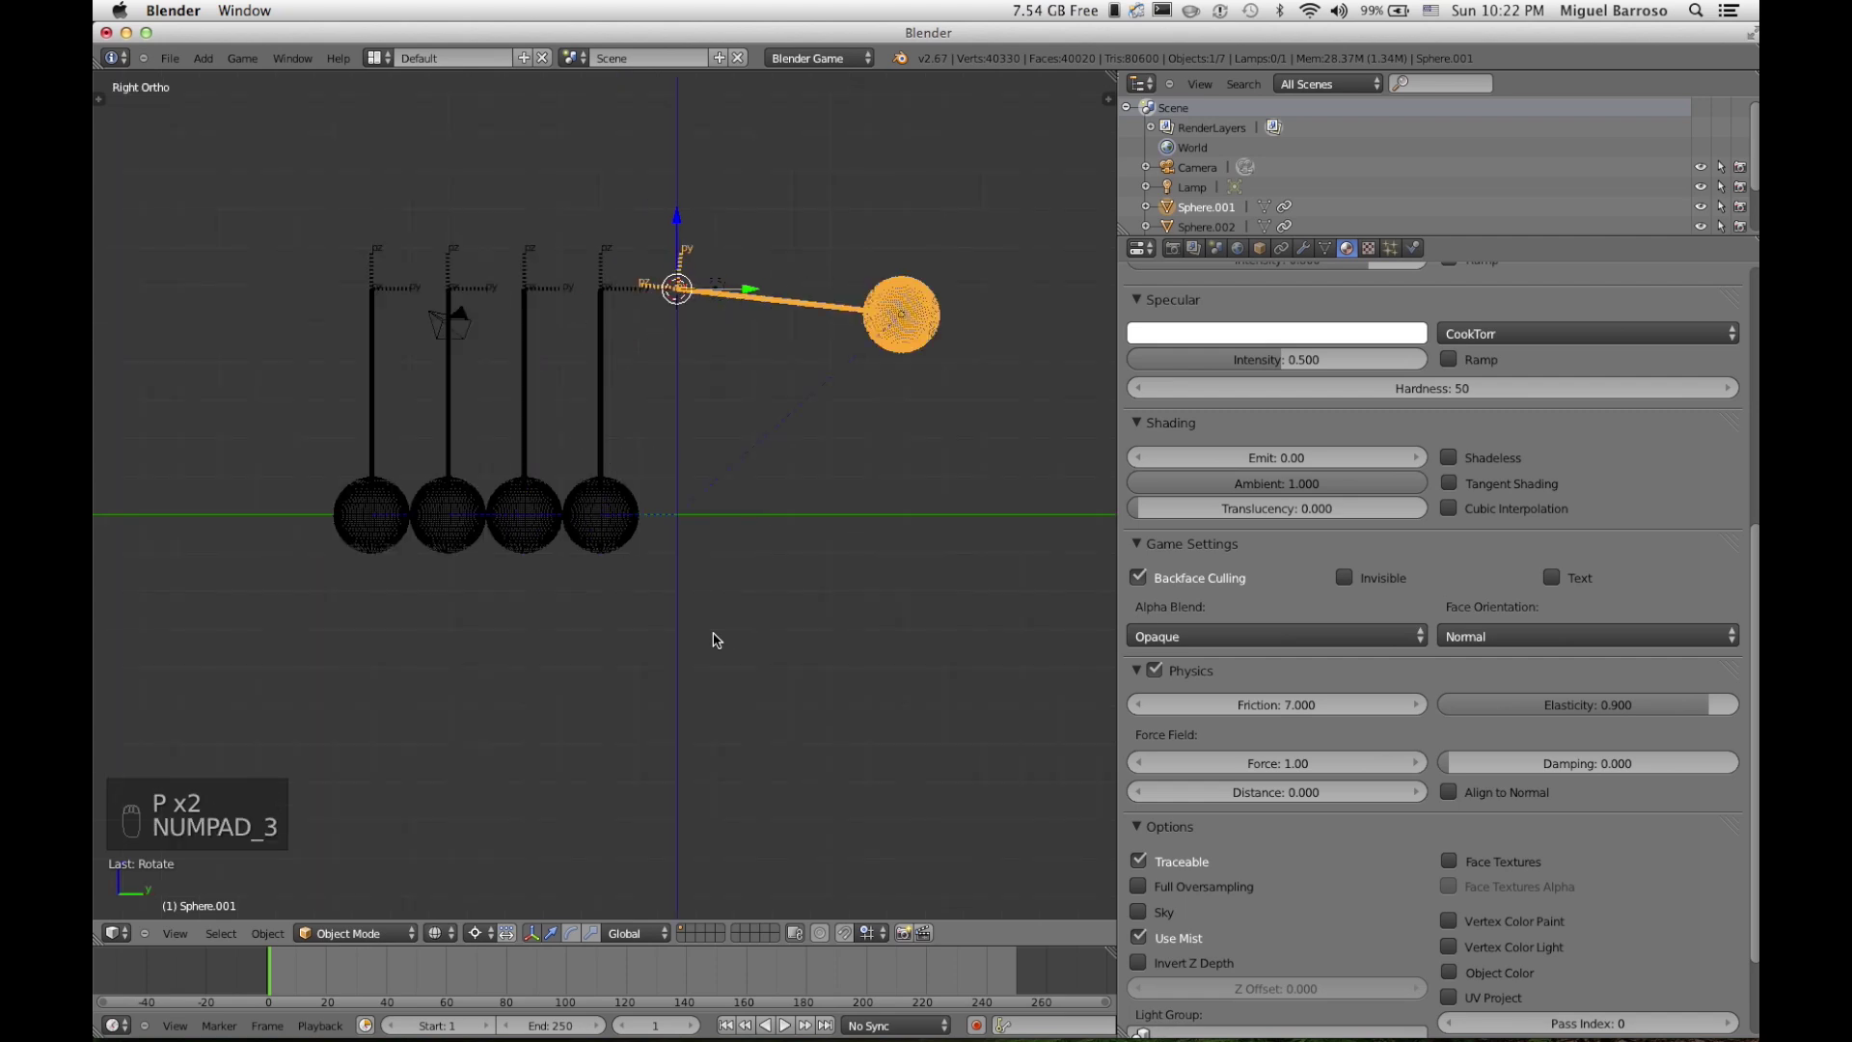
pyautogui.press('p')
pyautogui.press('p')
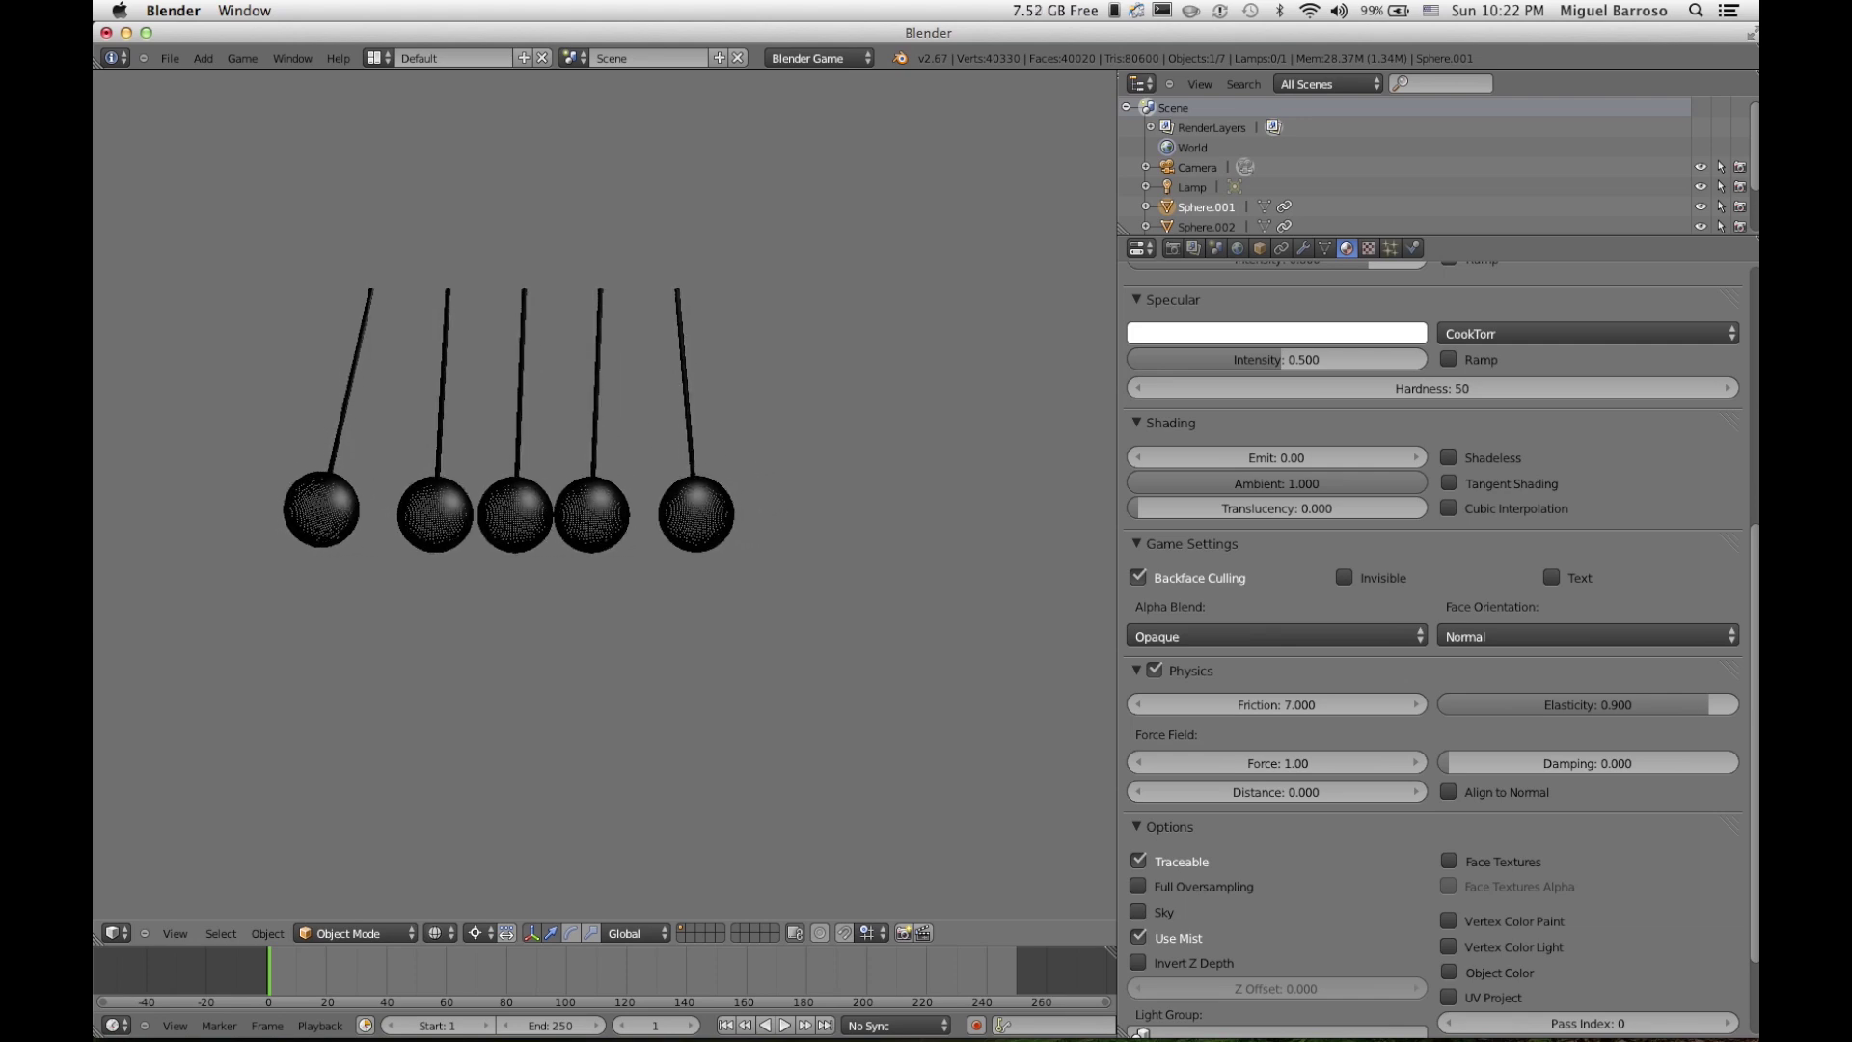
pyautogui.press('Escape')
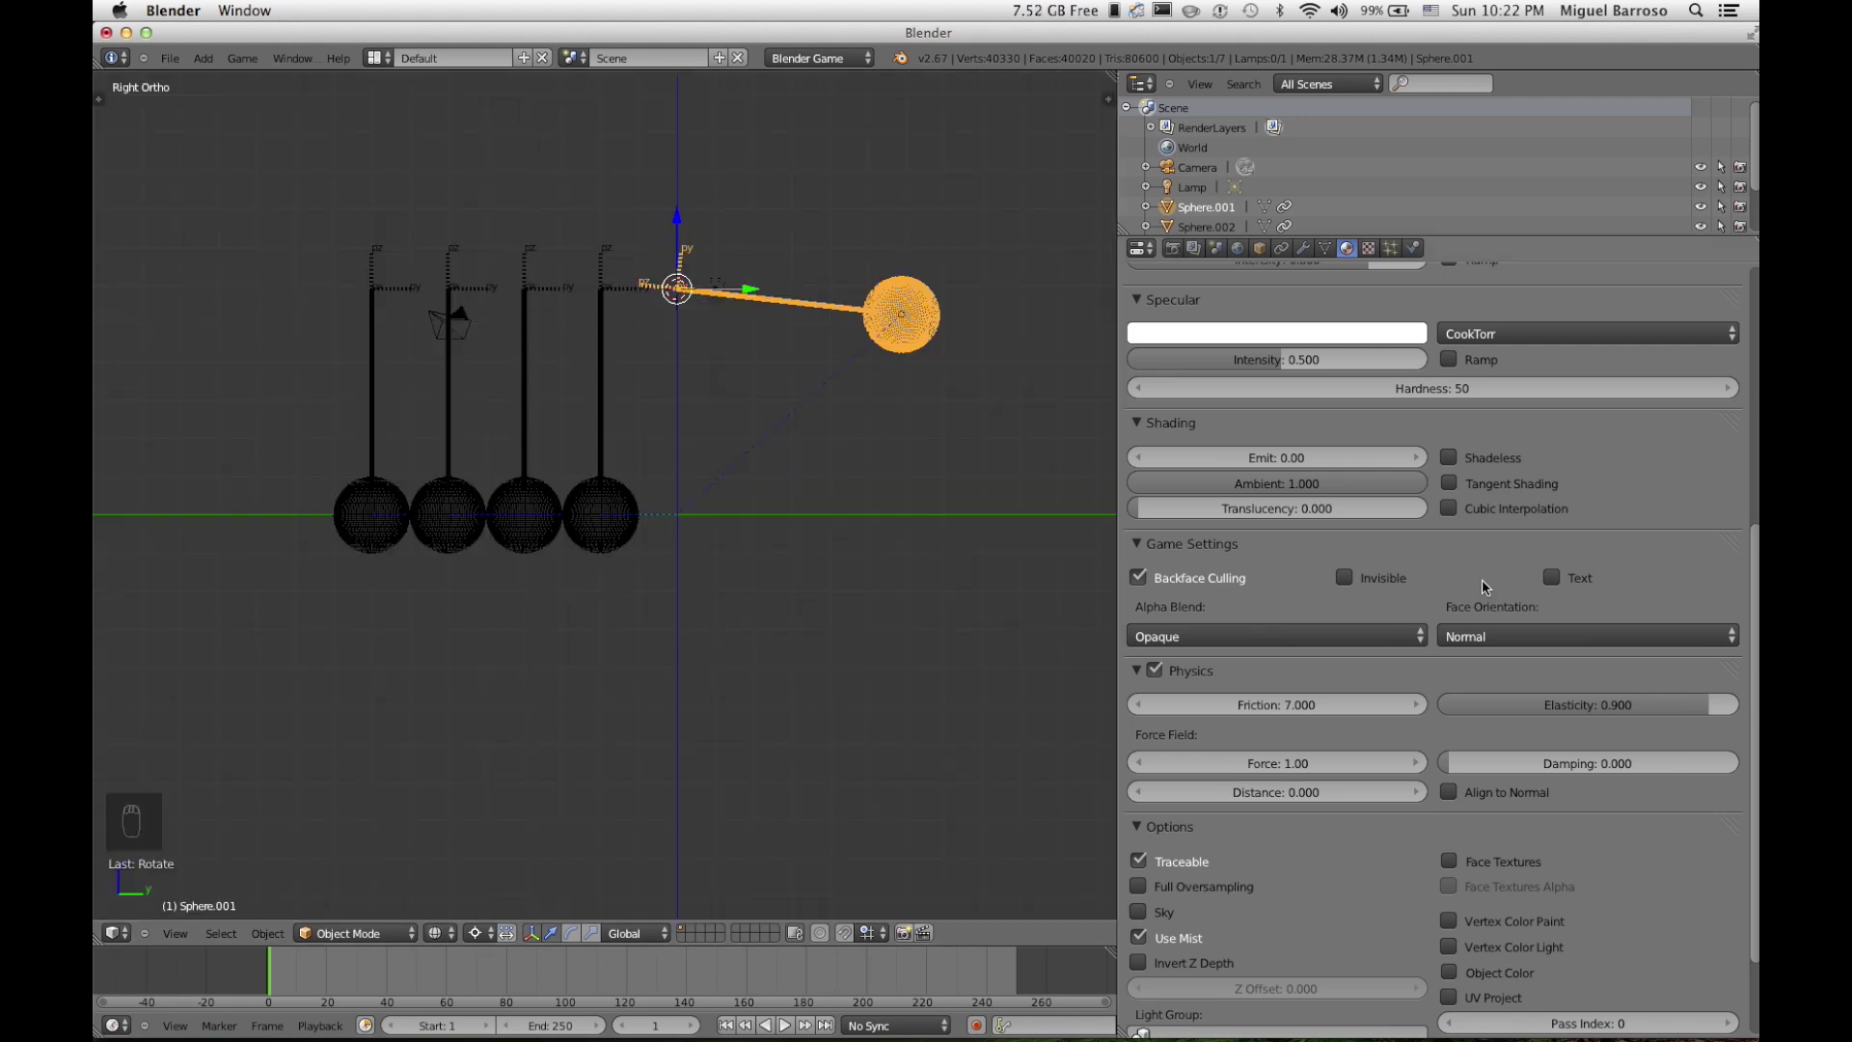
# Step: Review the raised pendulum's rigid body settings, the chrome material's physics values and the world physics settings
pyautogui.scroll(10, 1476, 463)
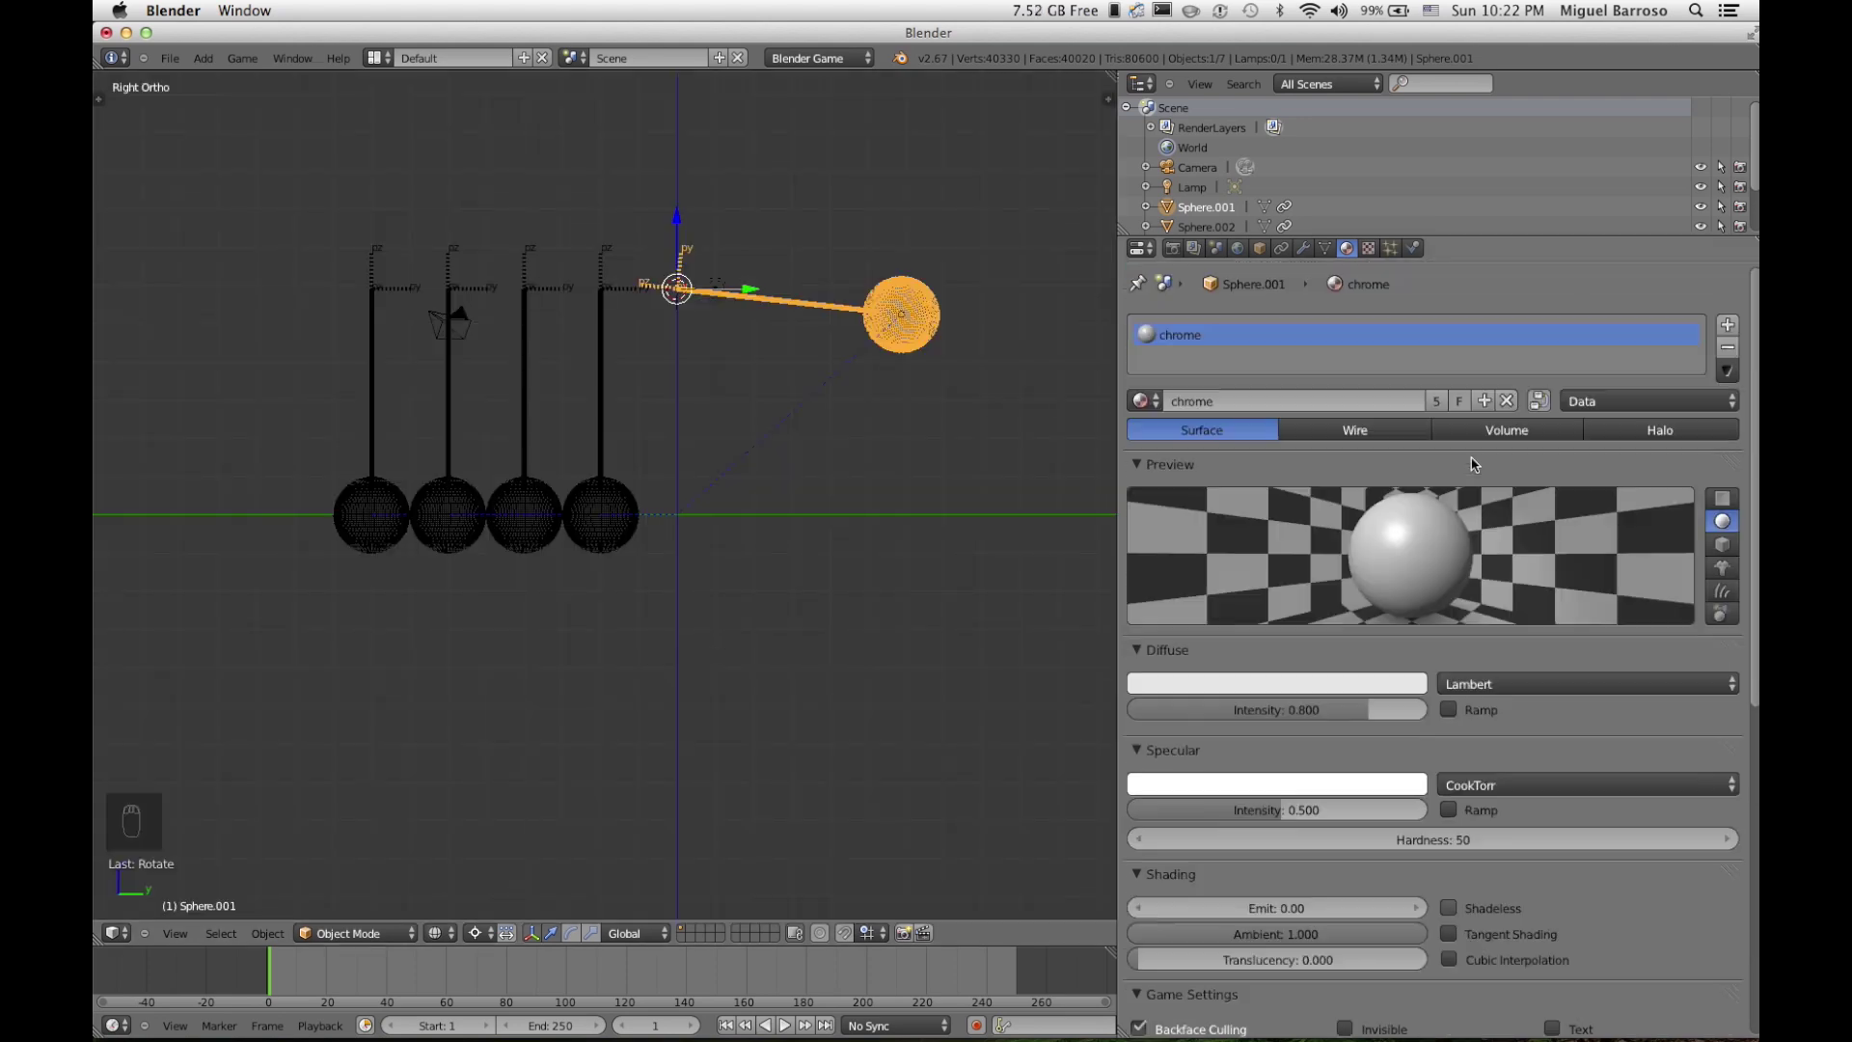
pyautogui.click(1415, 248)
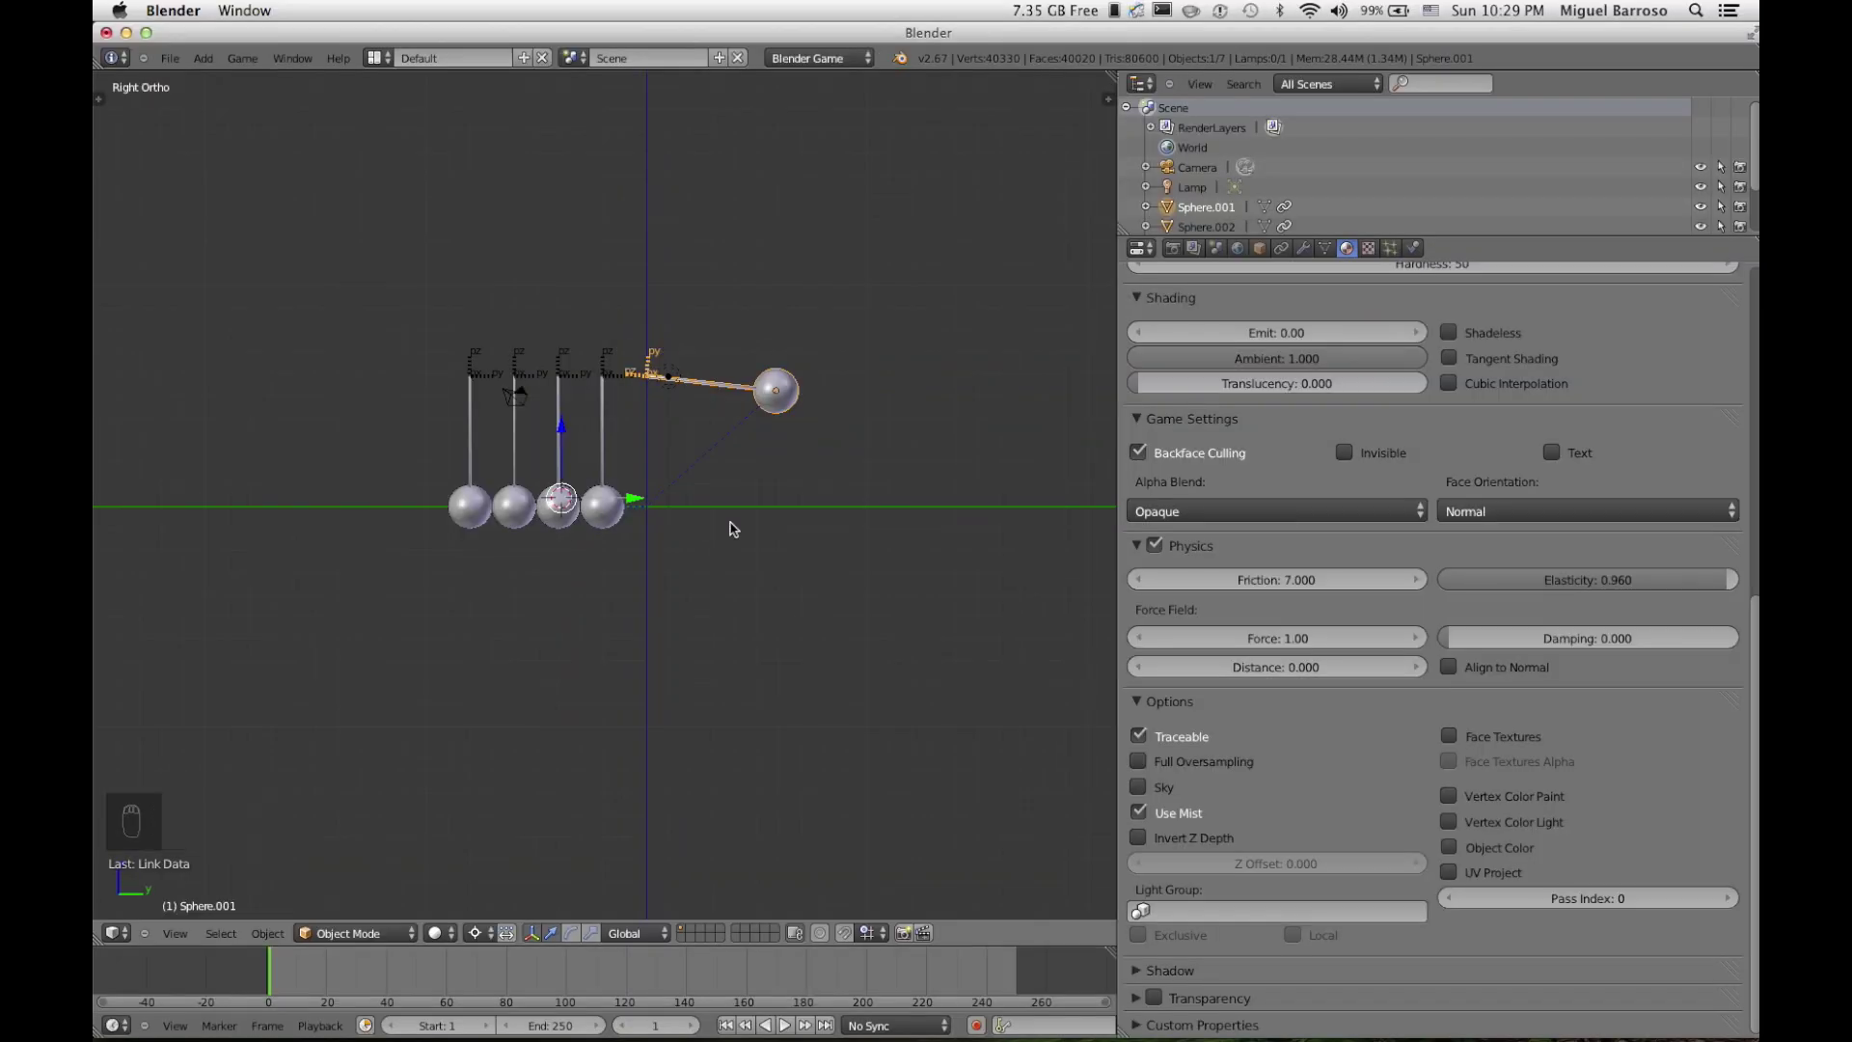
pyautogui.moveTo(733, 529); pyautogui.dragTo(749, 417, button='middle')
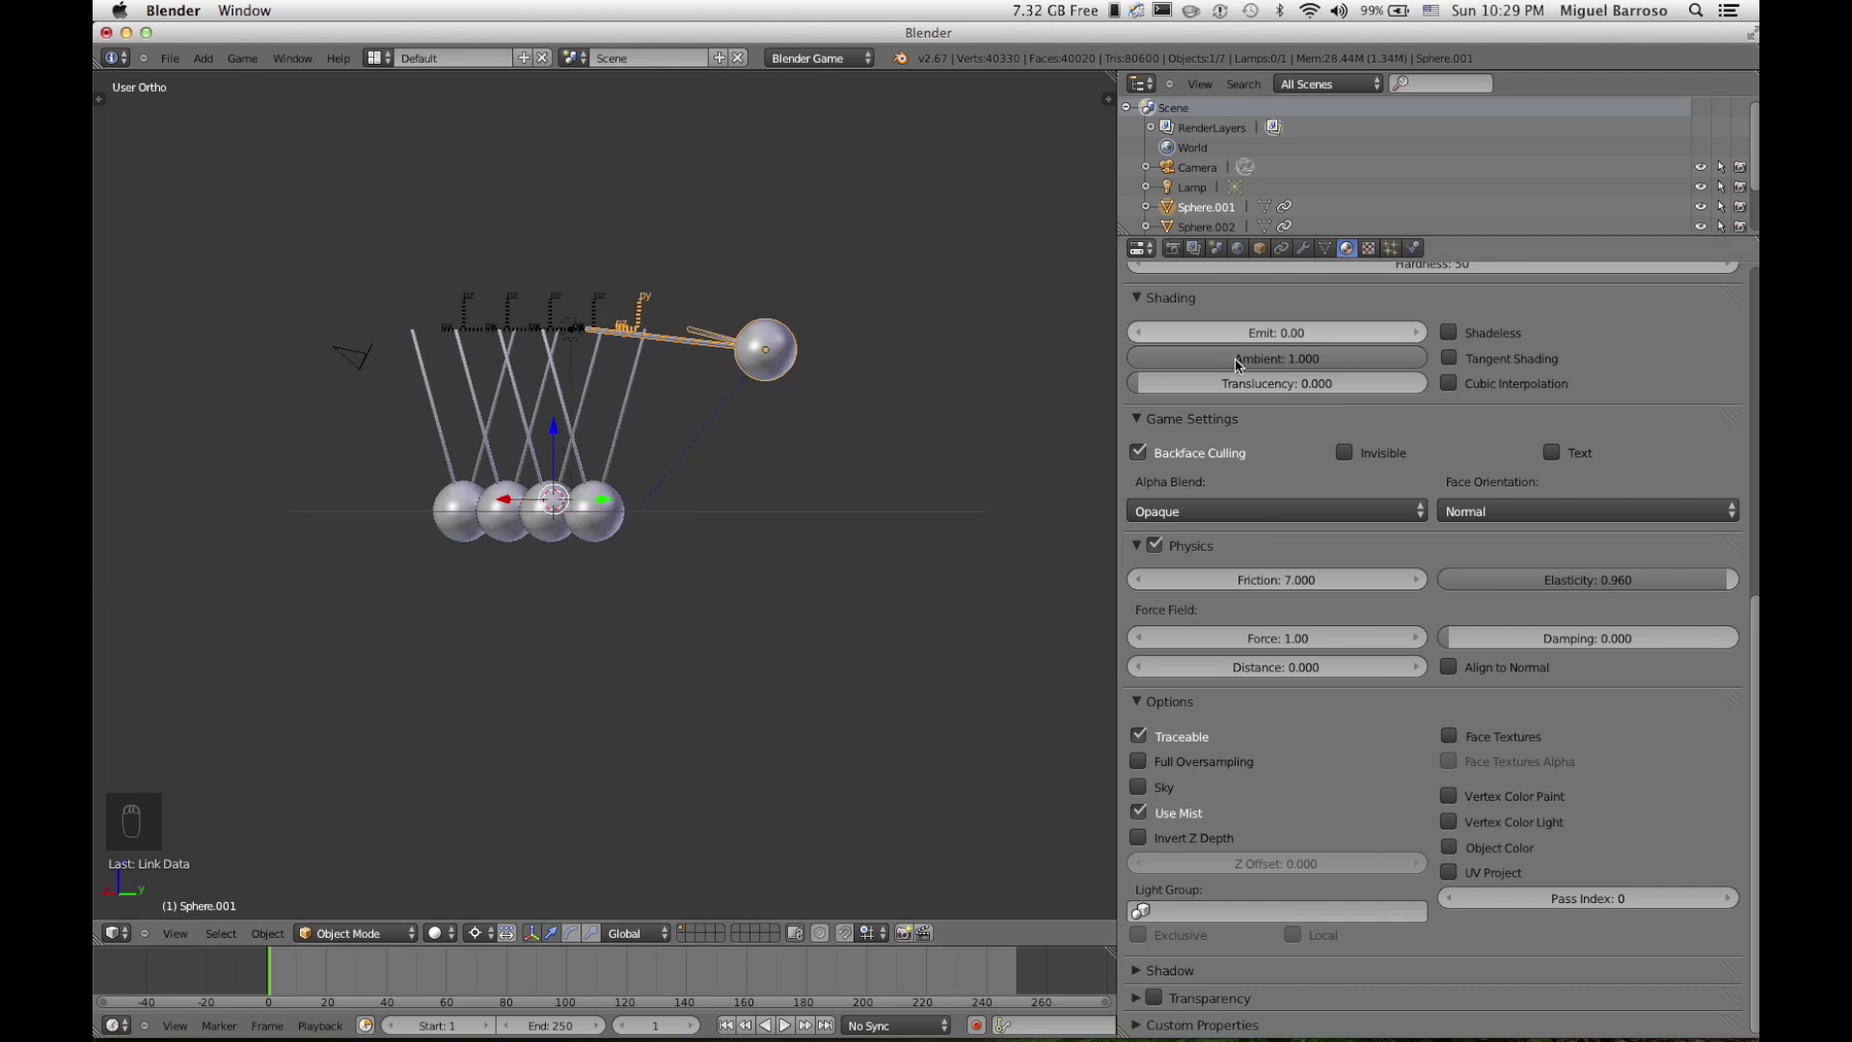
pyautogui.click(1415, 249)
pyautogui.keyDown('ctrl'); pyautogui.scroll(3, 1364, 627); pyautogui.keyUp('ctrl')
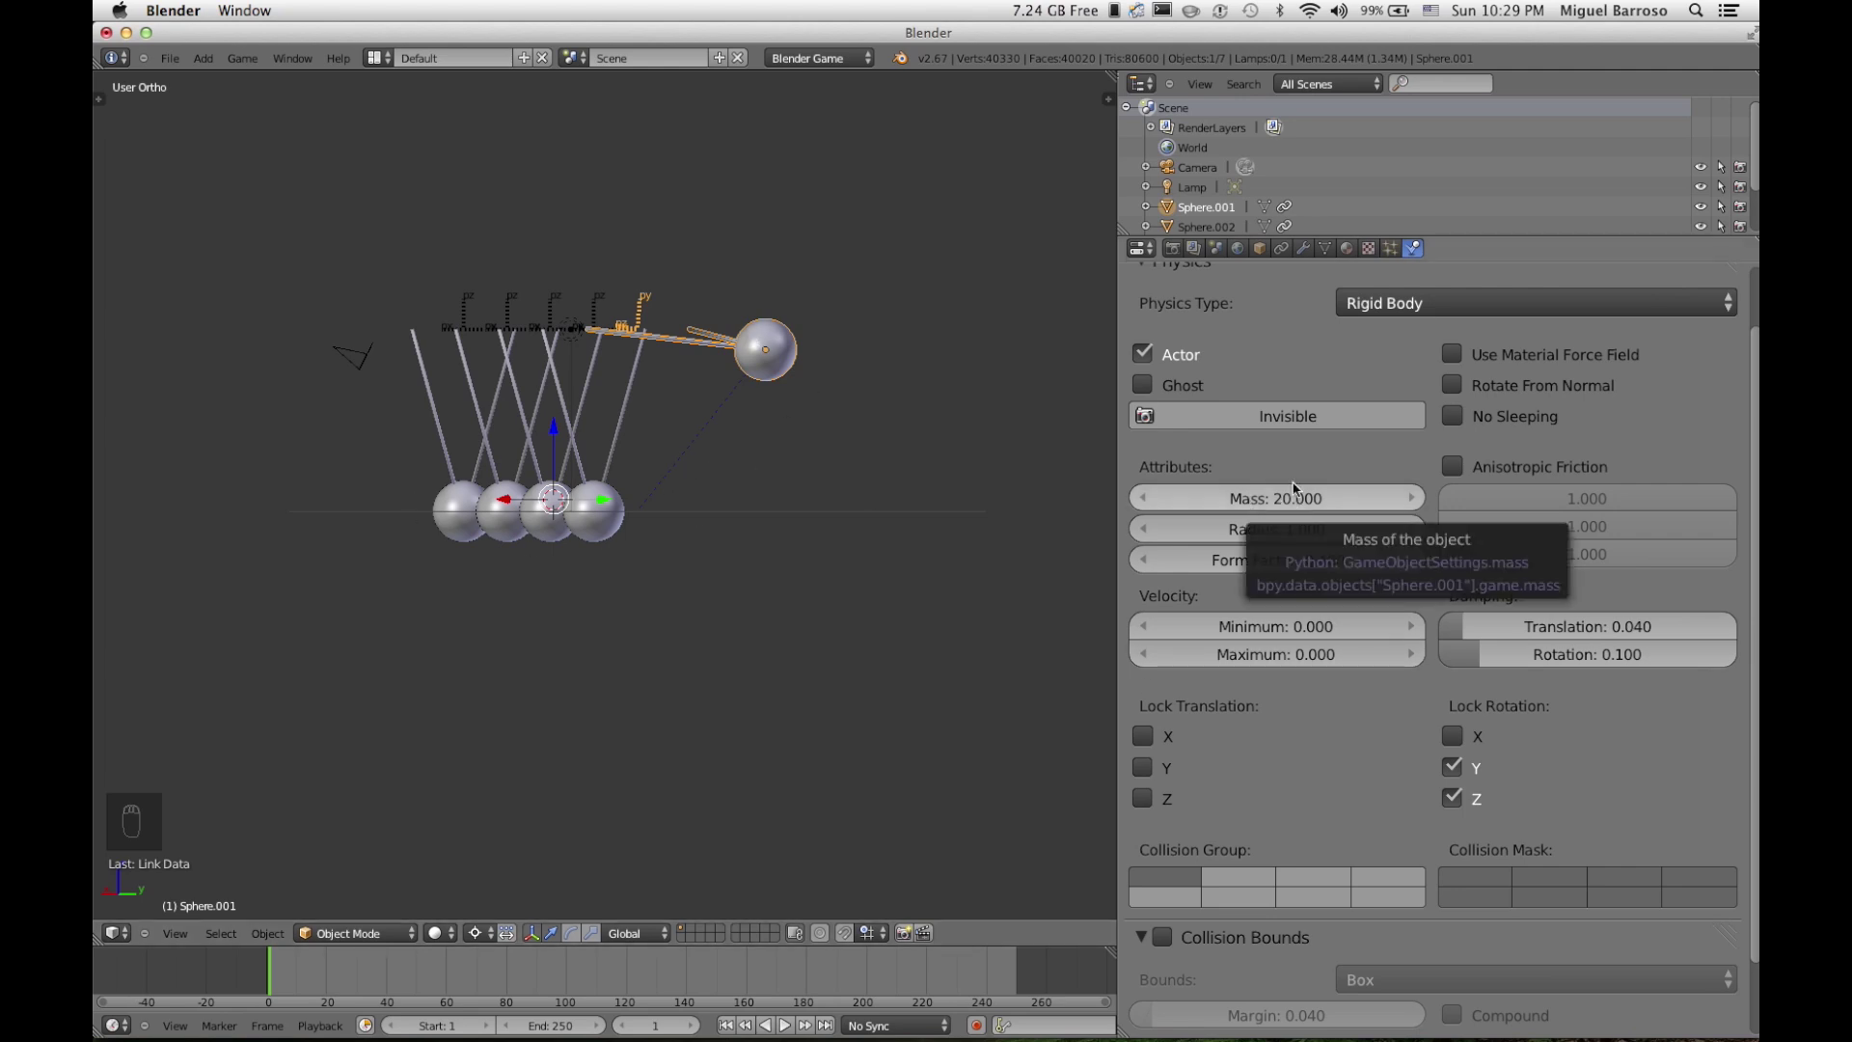
pyautogui.click(1348, 249)
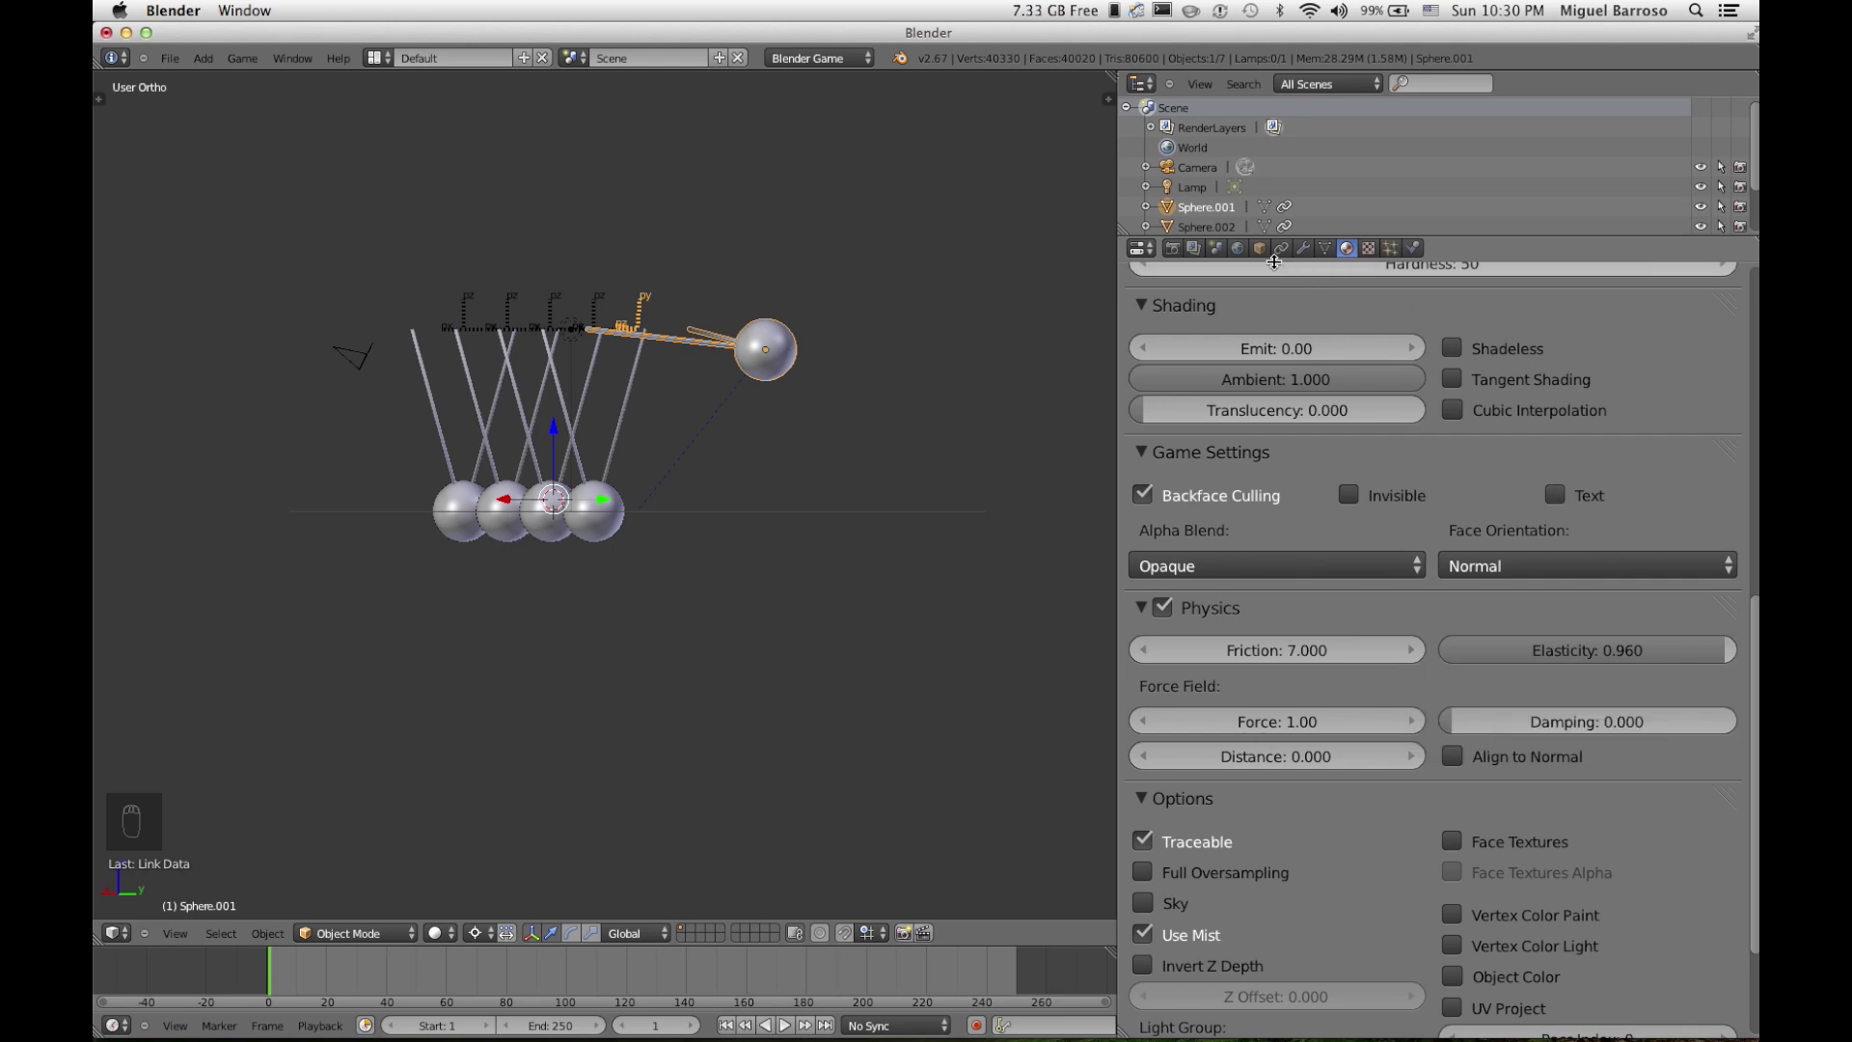
pyautogui.click(1238, 250)
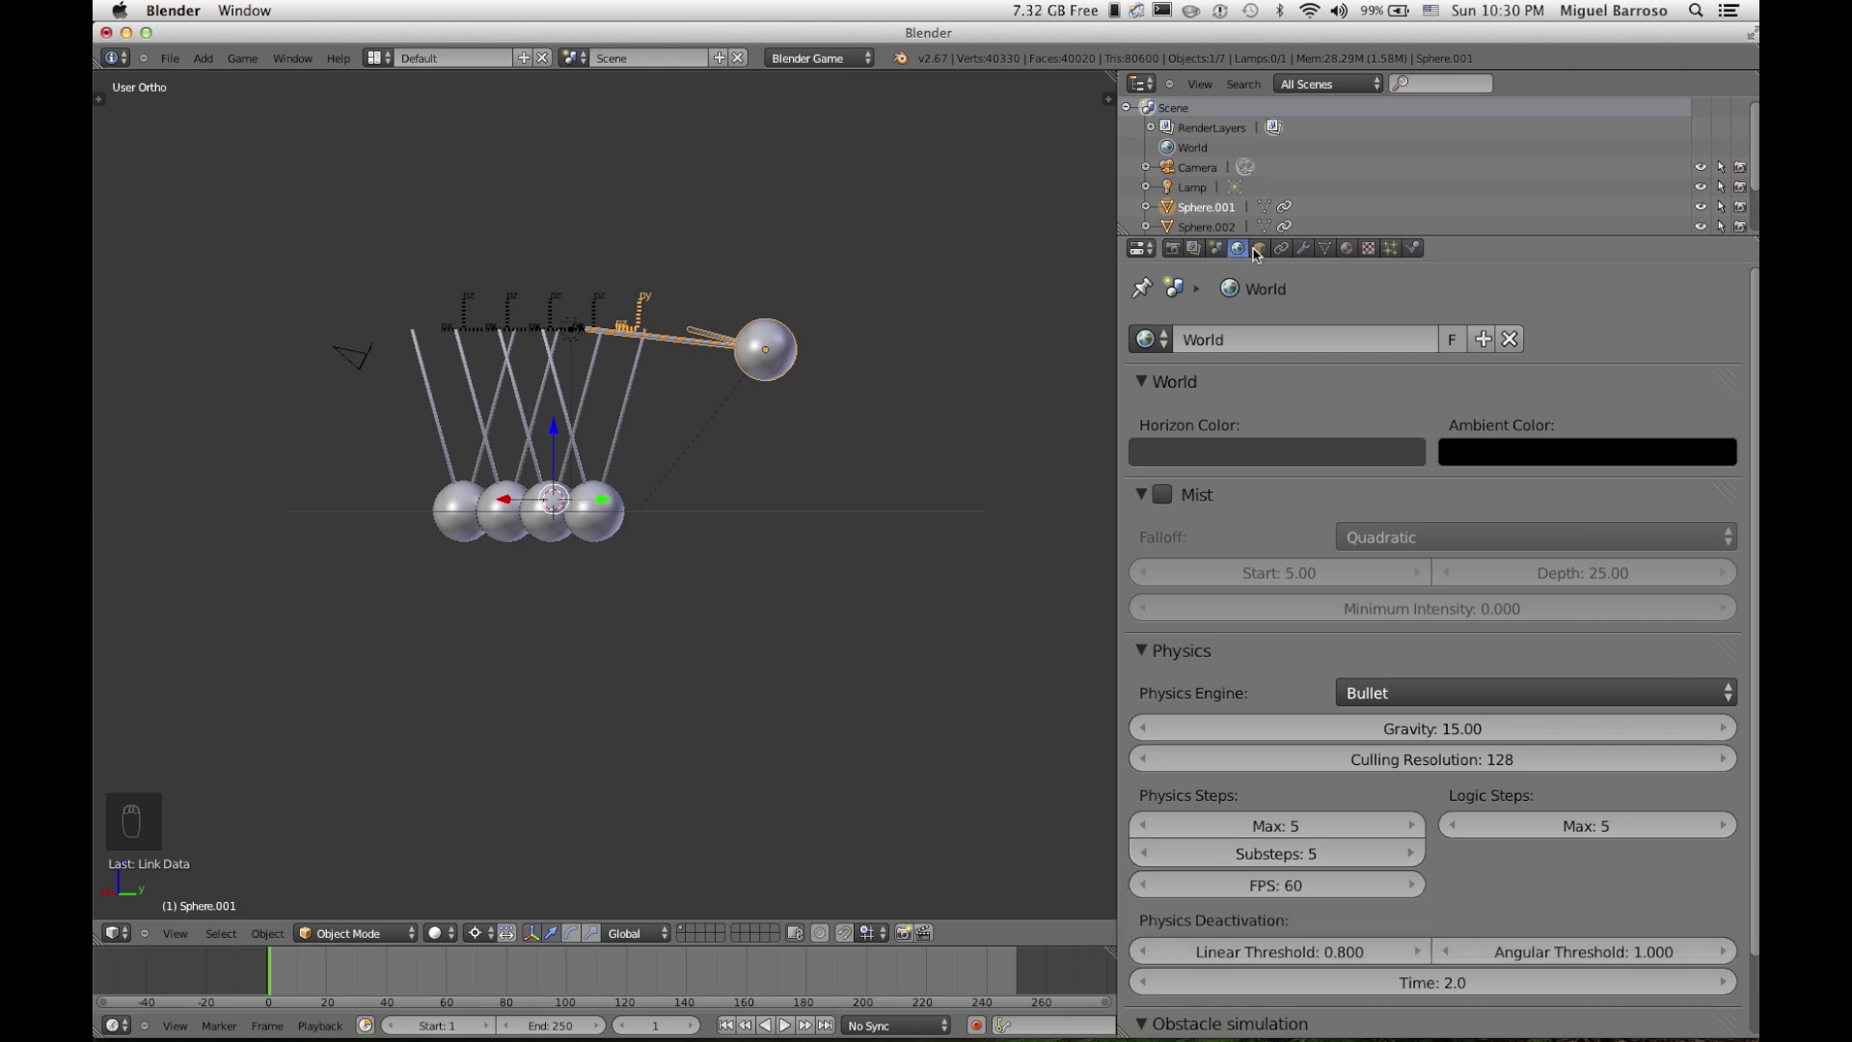
pyautogui.scroll(3, 858, 403)
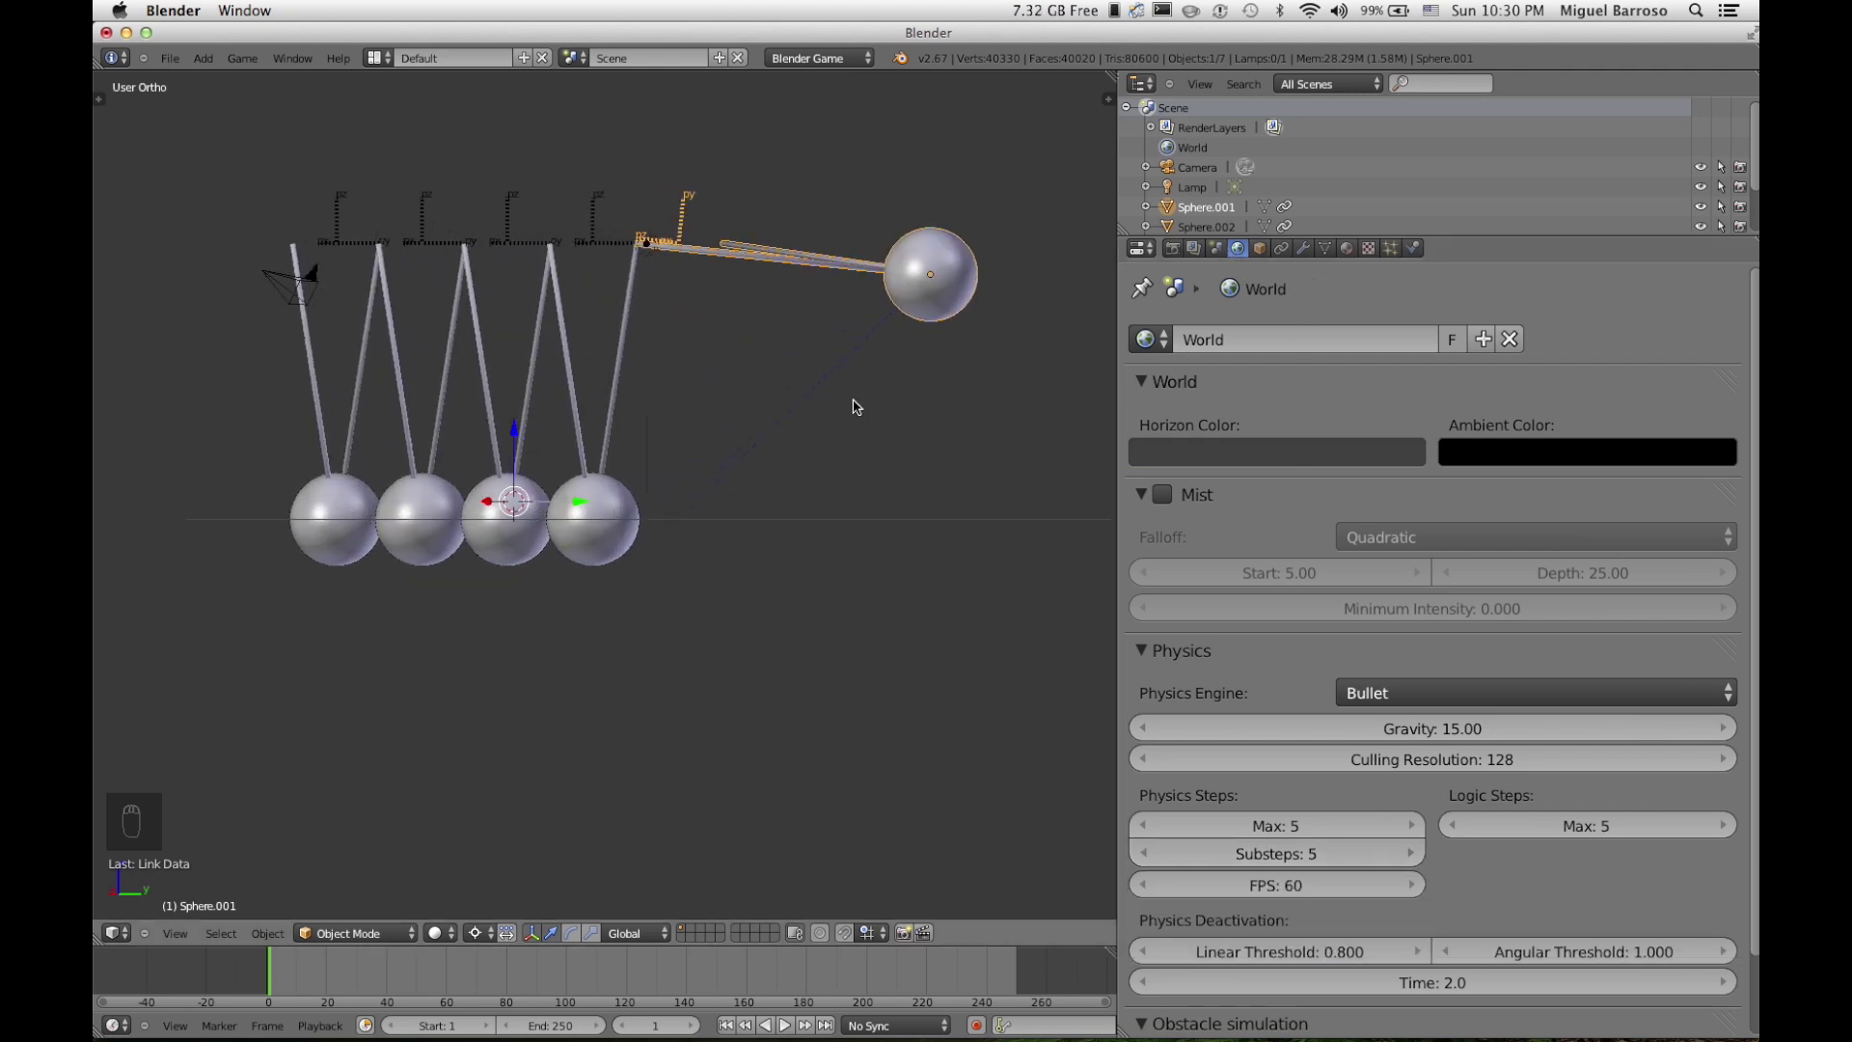
pyautogui.hscroll(3, 849, 406)
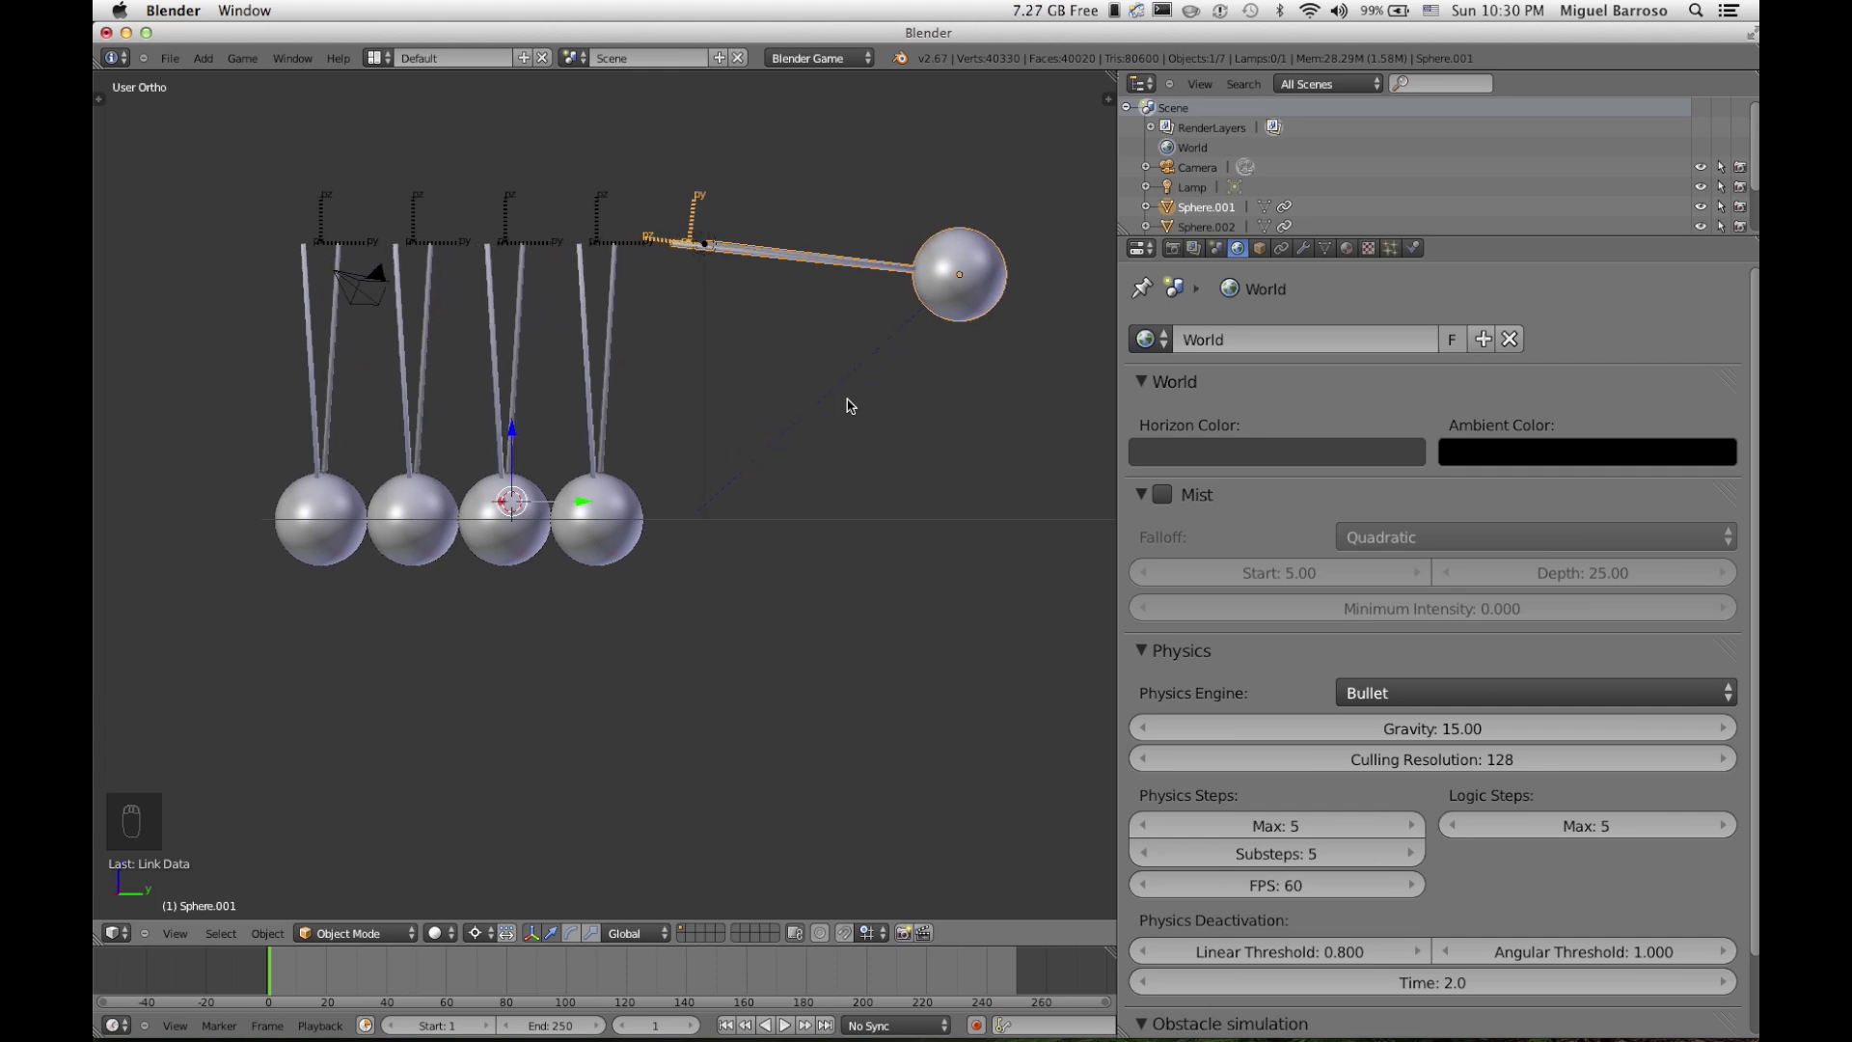